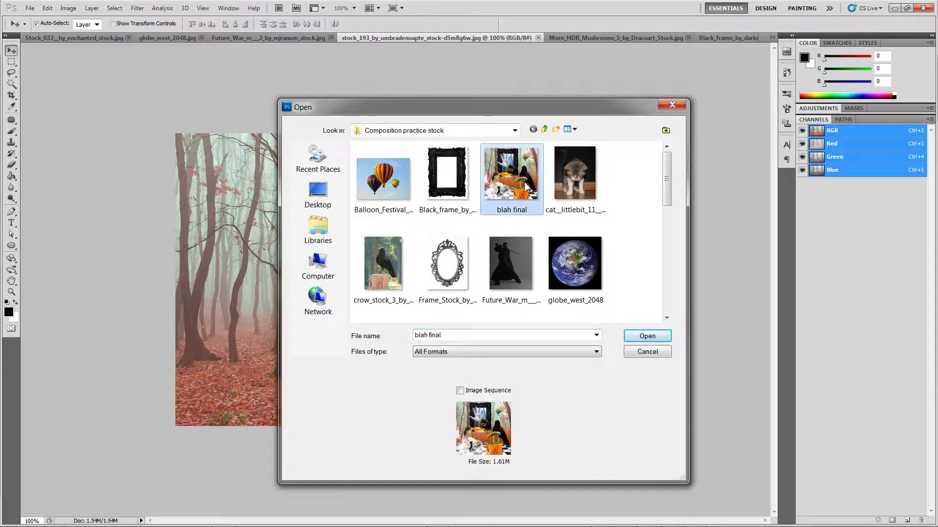
- Open the blah final image and check its pixel dimensions in Image Size
click(643, 335)
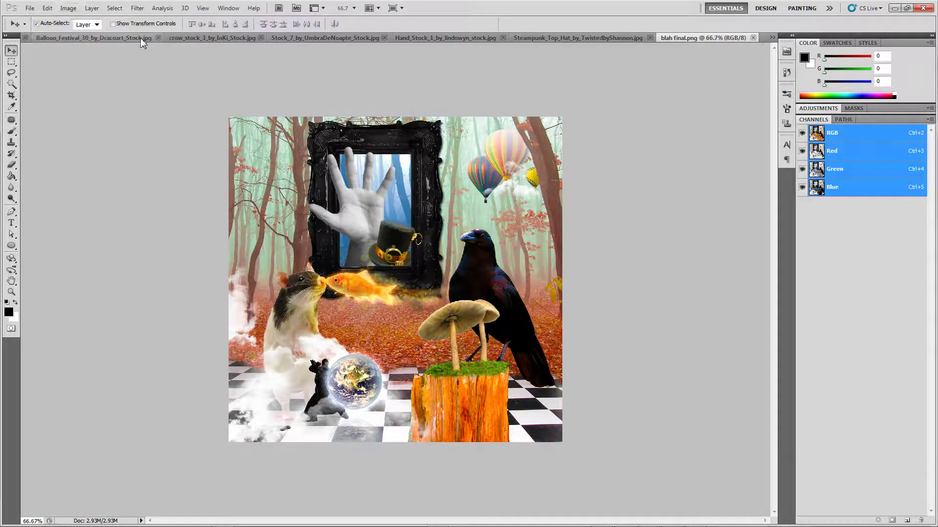
click(71, 10)
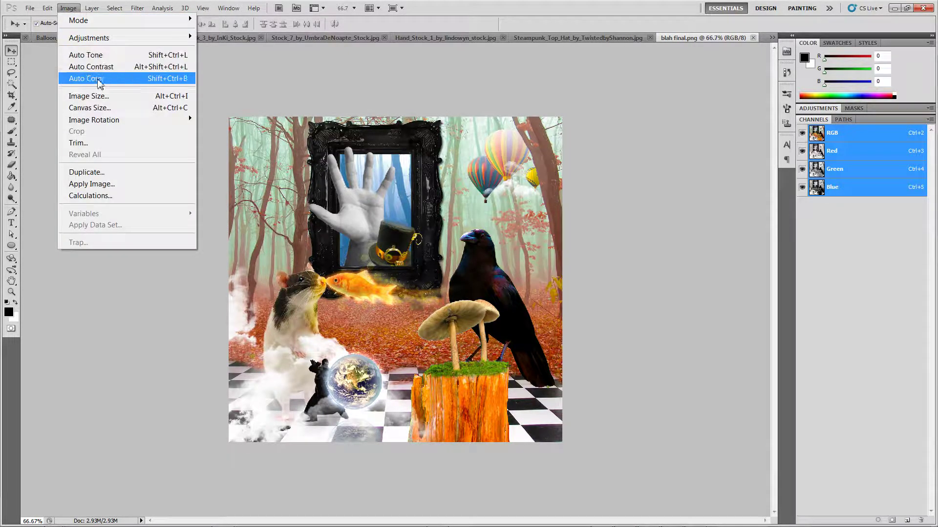
click(105, 95)
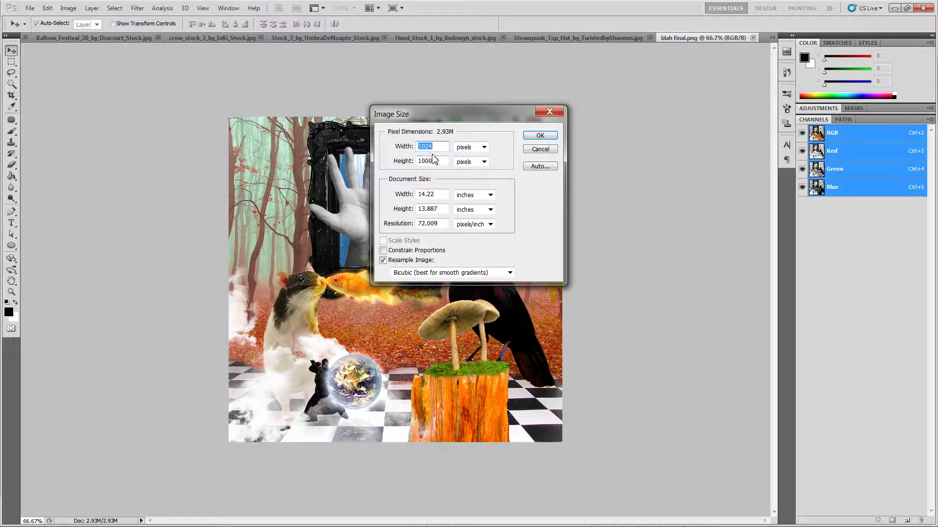
click(537, 135)
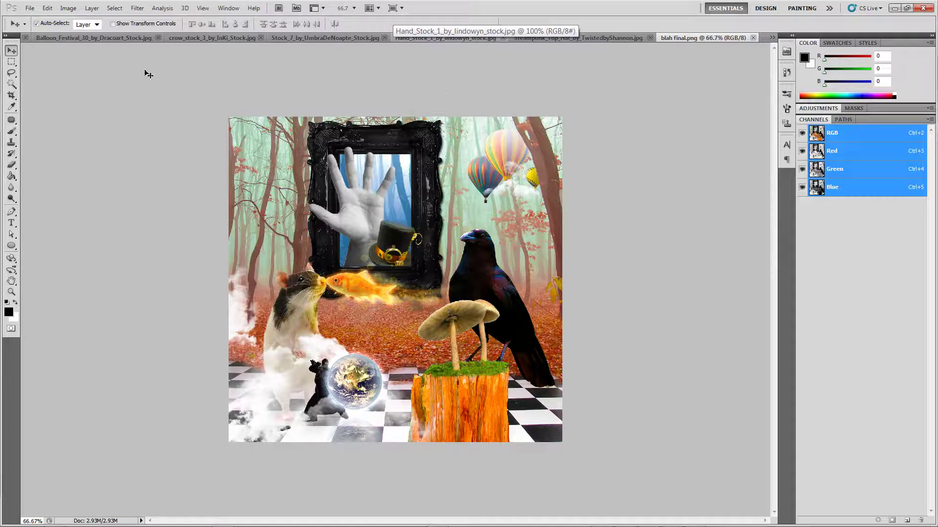
- Create a new RGB document 1024 pixels wide and 1000 pixels high at 30 pixels/inch with a white background
click(30, 8)
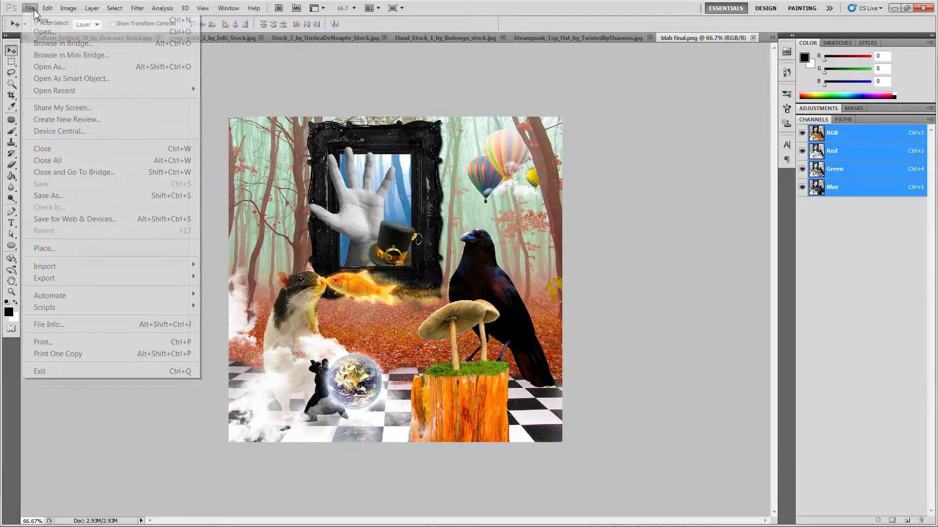
click(37, 17)
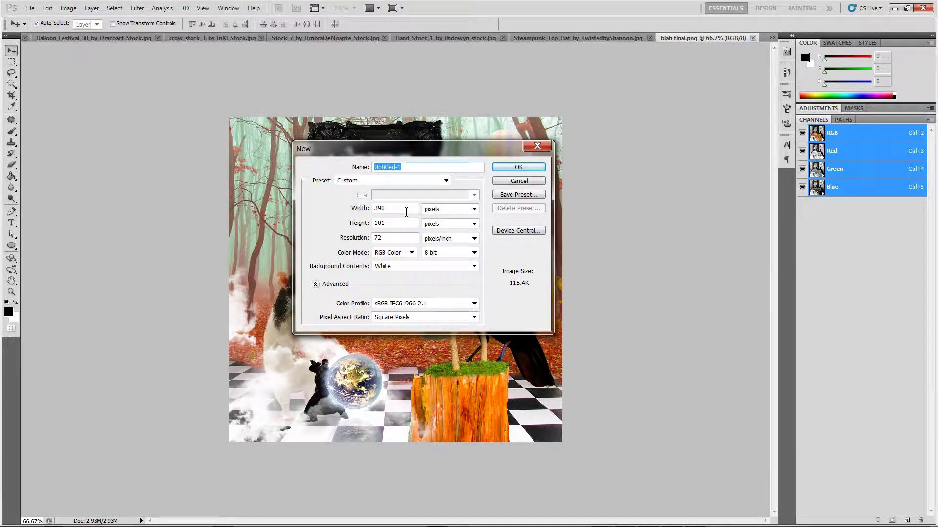
double_click(394, 209)
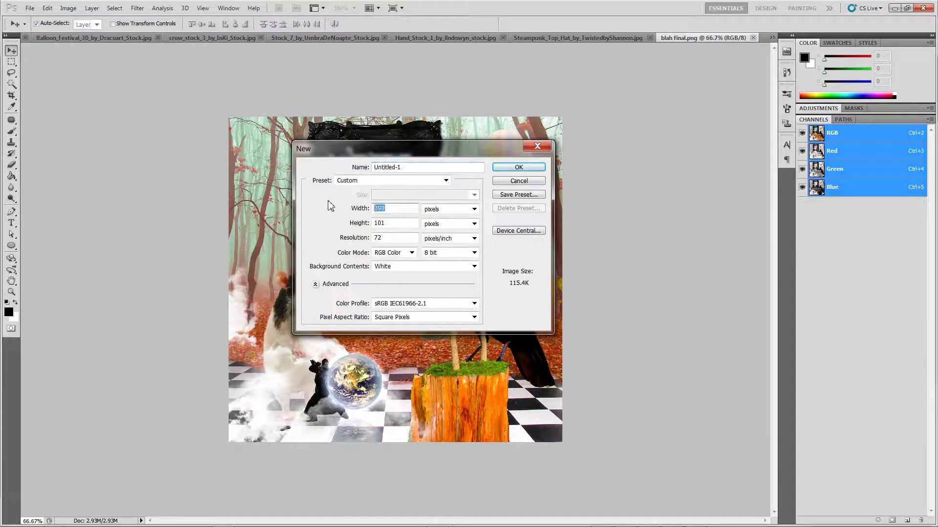
text(1024)
key(Tab)
key(Tab)
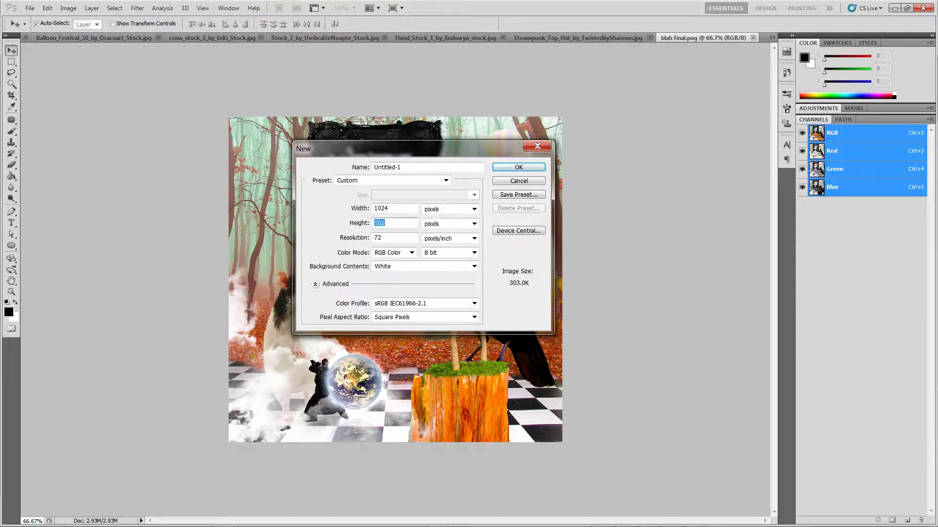
text(1000)
key(Tab)
key(Tab)
text(30)
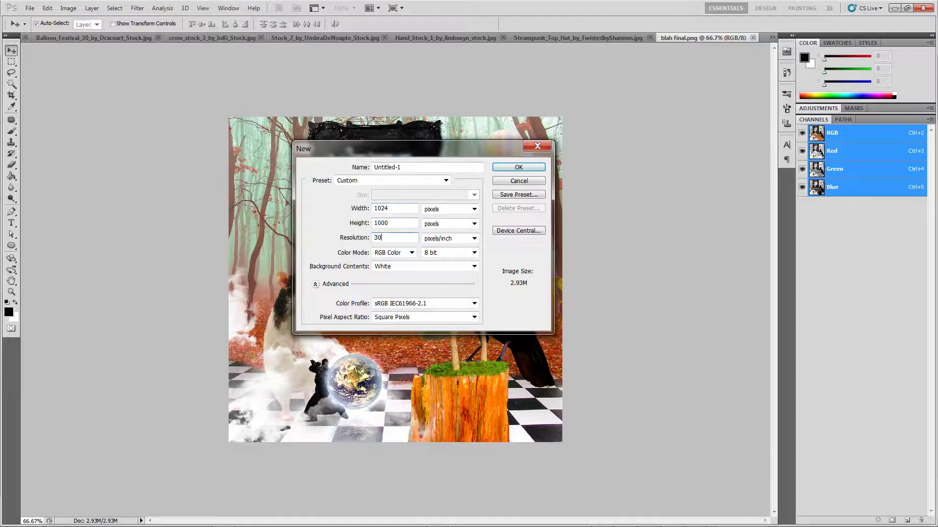
click(510, 171)
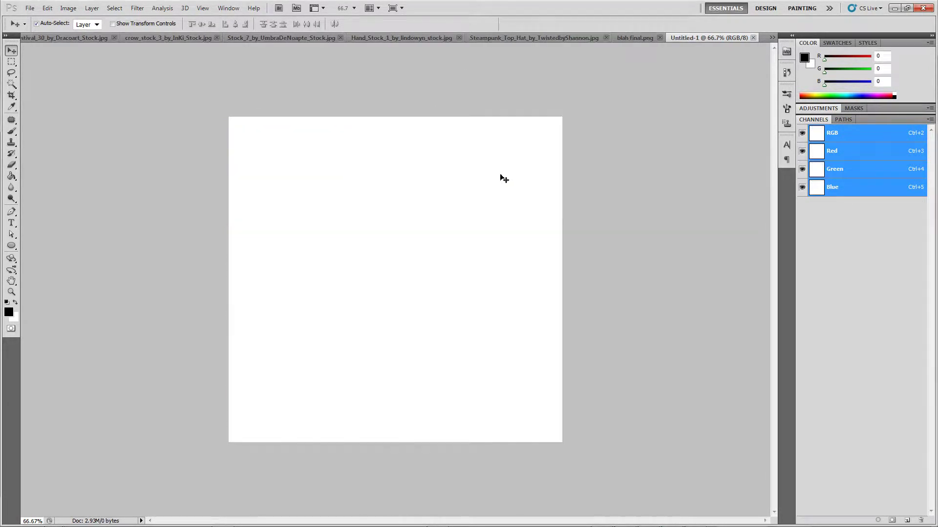
- Copy the finished composite from blah final.png into the new Untitled-1 document, aligned with its canvas
click(633, 39)
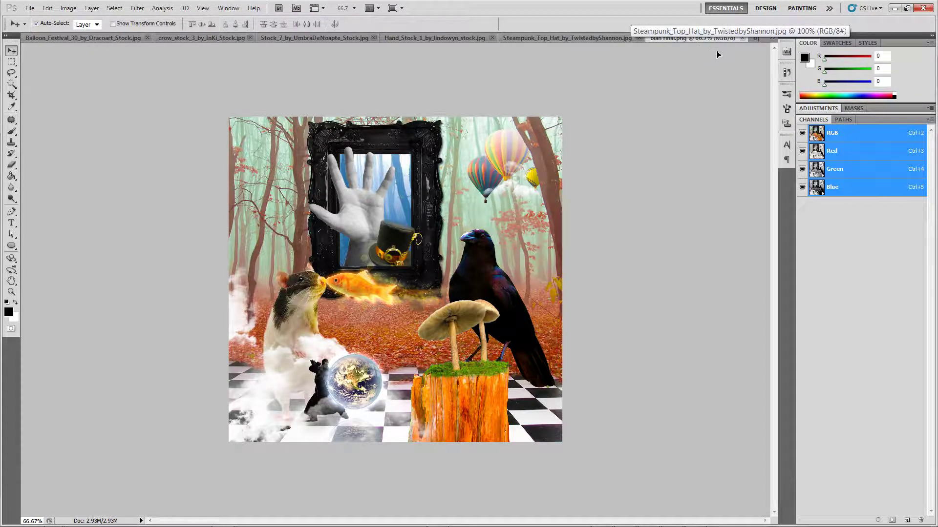
drag(755, 39, 408, 242)
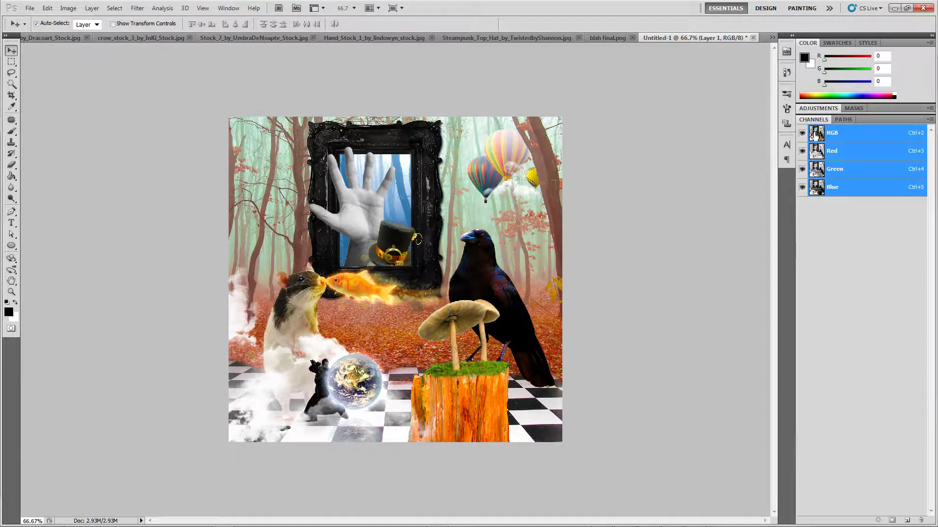
- Show the Layers panel and dock it as the first tab in front of Channels and Paths
key(F7)
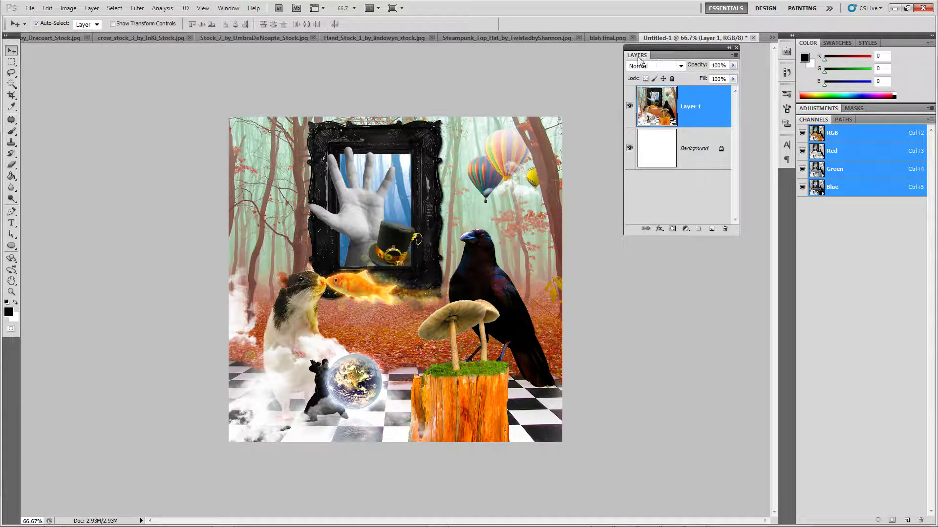
drag(638, 59, 804, 128)
drag(870, 122, 813, 123)
- Reduce the opacity of the composite reference layer to 10% and lock the layer completely
click(904, 129)
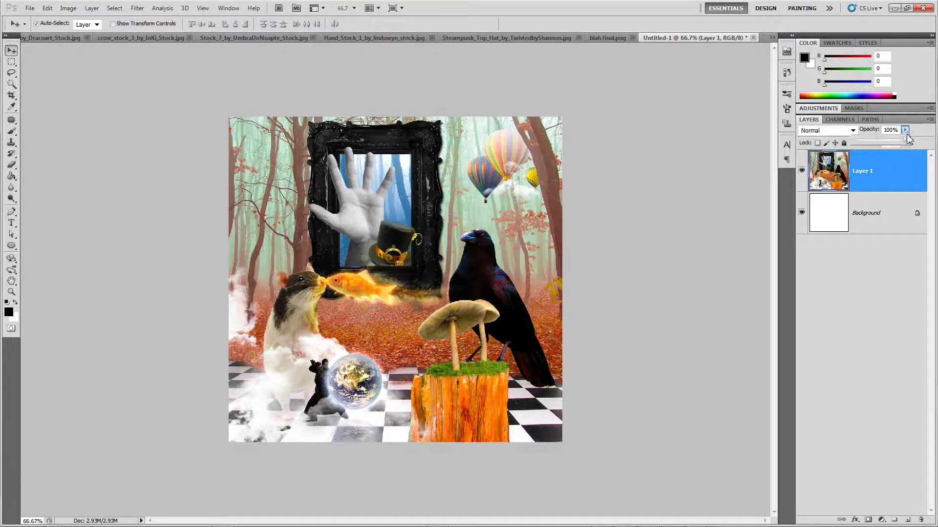
drag(905, 140, 861, 140)
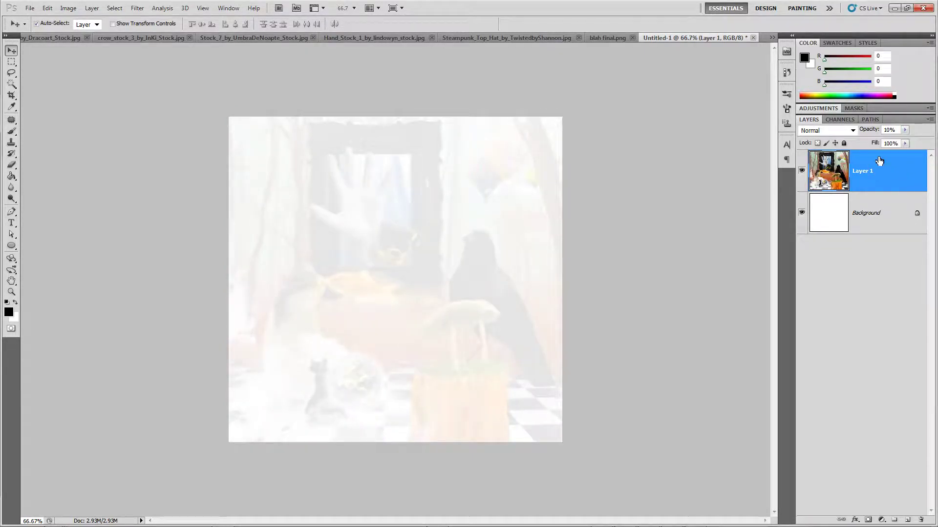
click(844, 143)
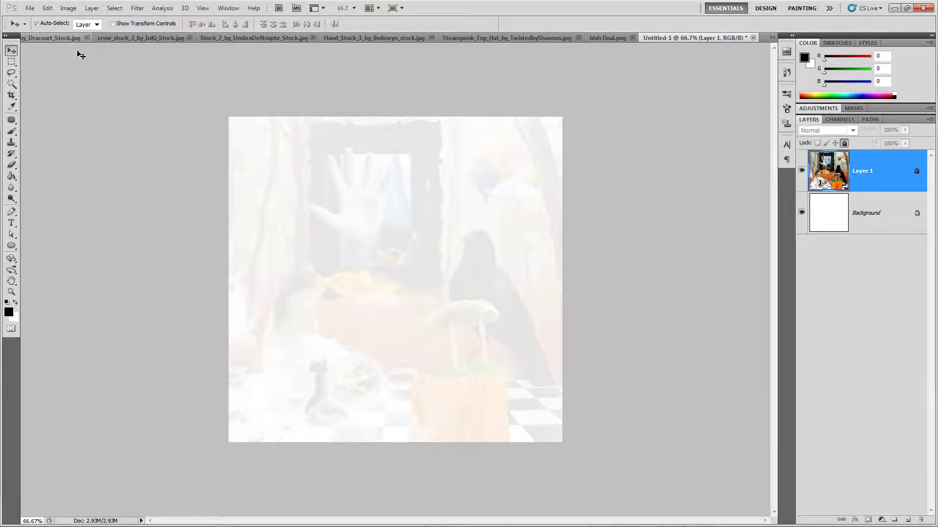
- Separate Untitled-1 from the other open images and tile it above them in its own window area
key(ctrl+Tab)
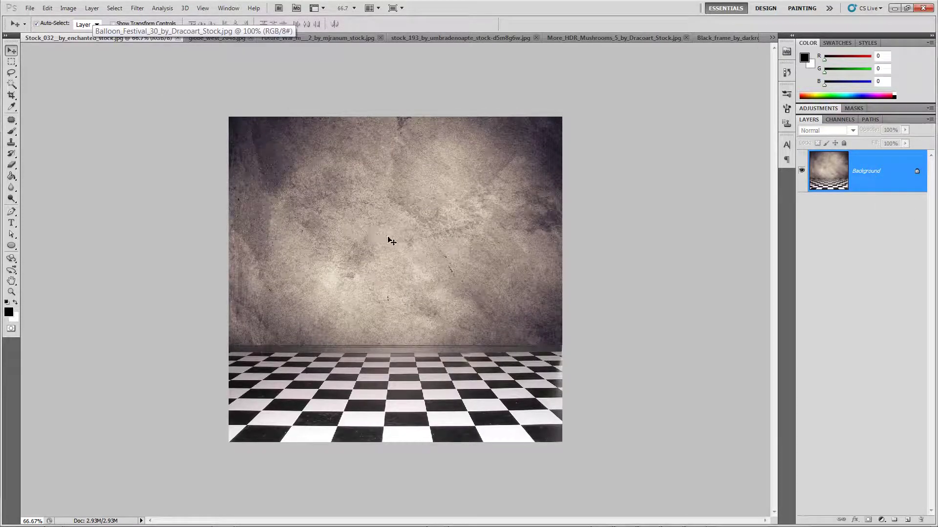
click(762, 39)
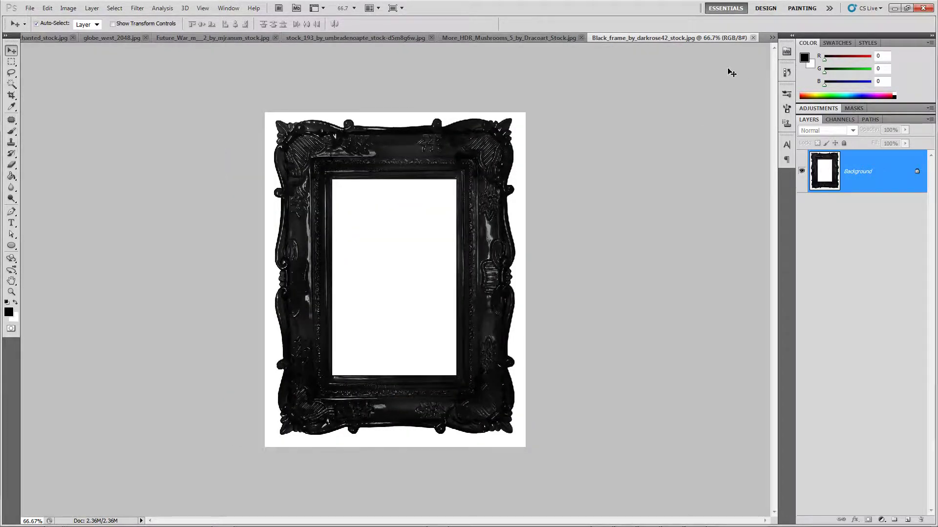
click(771, 38)
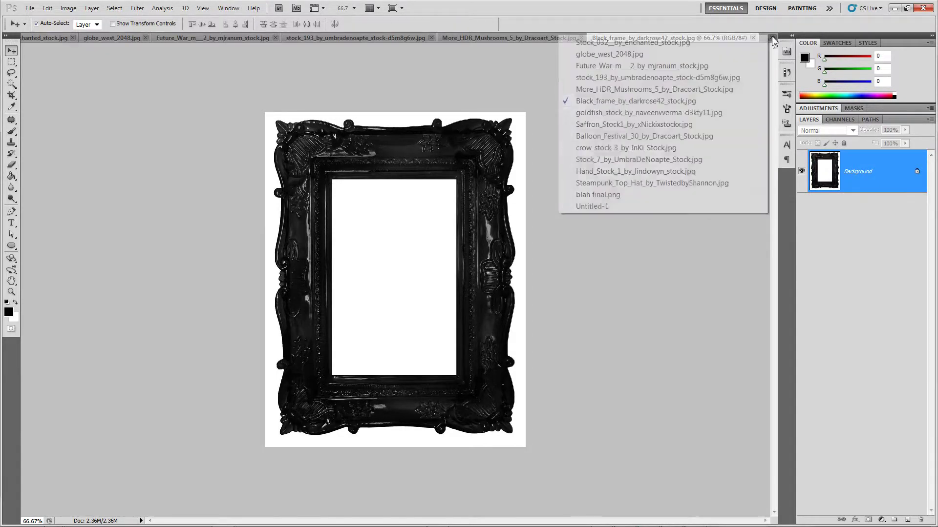
click(616, 207)
drag(703, 43, 50, 31)
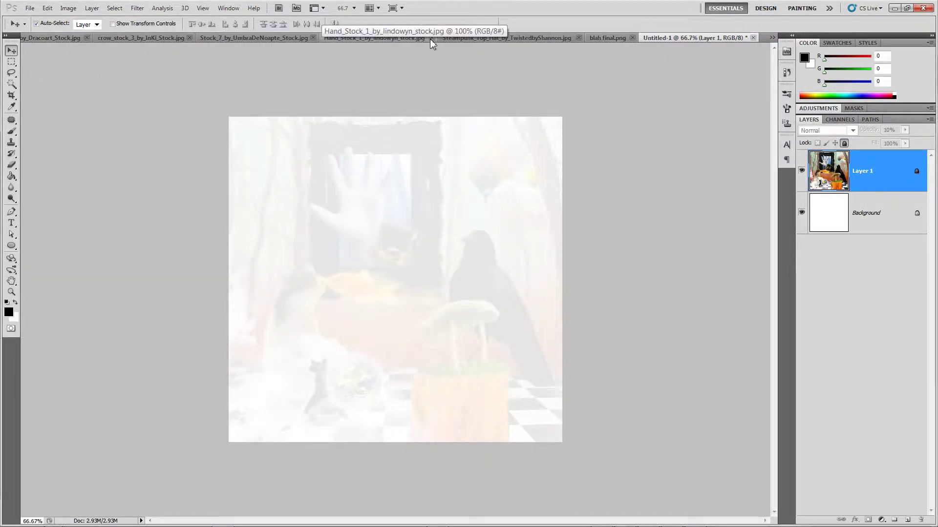
drag(694, 42, 71, 35)
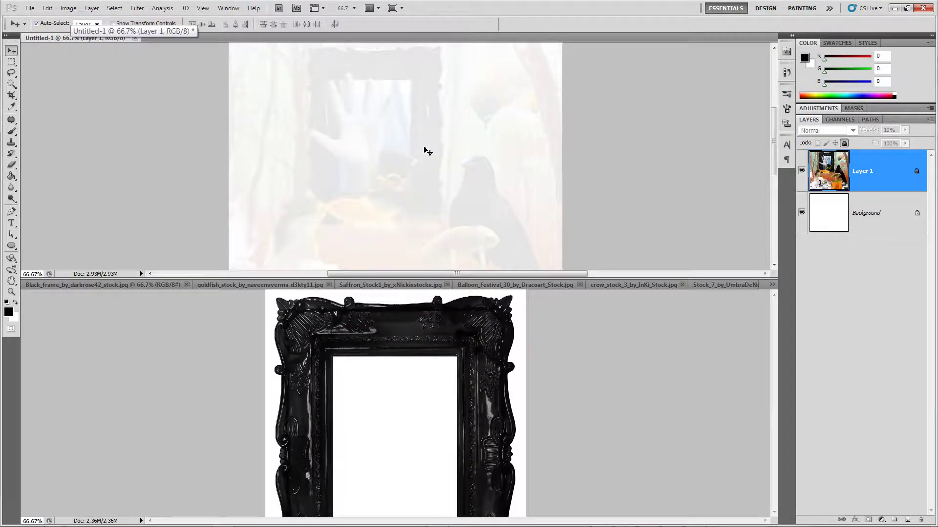
- Copy the Stock_032 checkered-floor backdrop into Untitled-1 as a layer and align it with the canvas
click(101, 291)
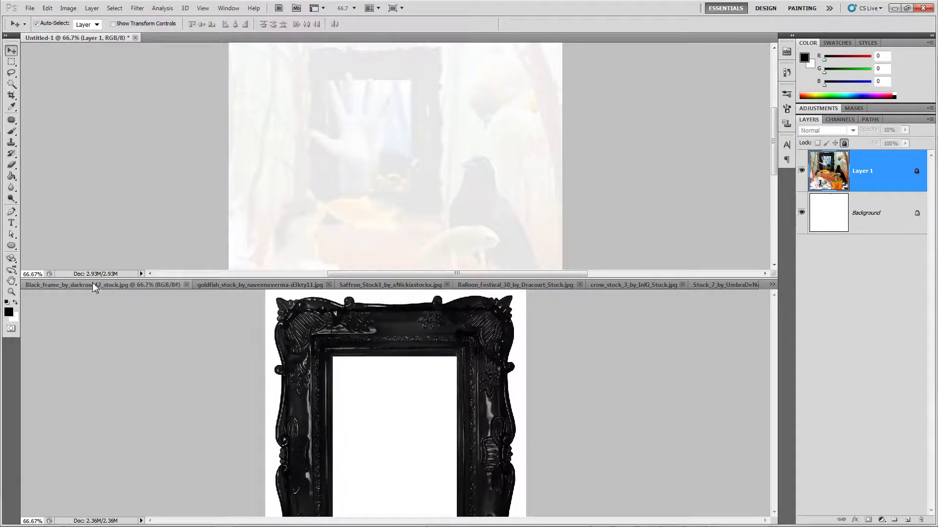
key(ctrl+Tab)
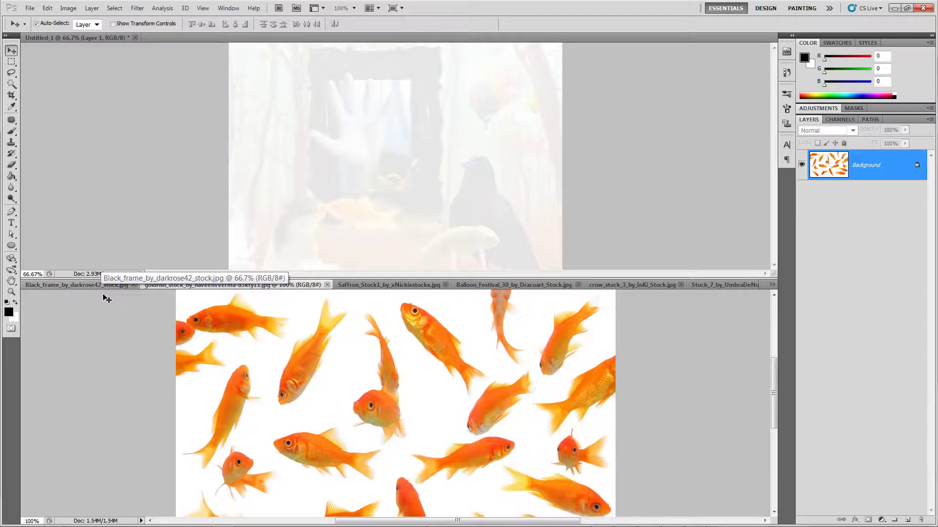
key(ctrl+Tab)
key(ctrl+Tab)
key(ctrl+Tab)
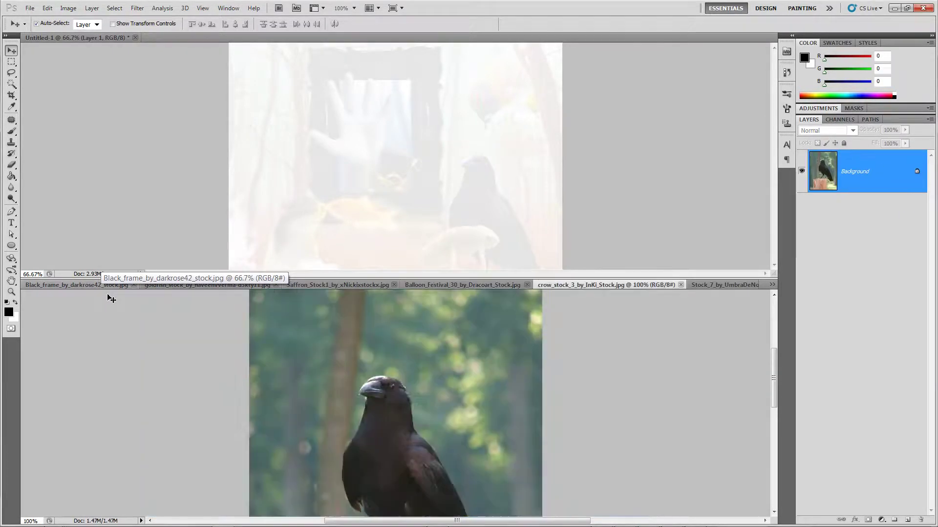
key(ctrl+Tab)
key(ctrl+Tab)
key(ctrl+Tab)
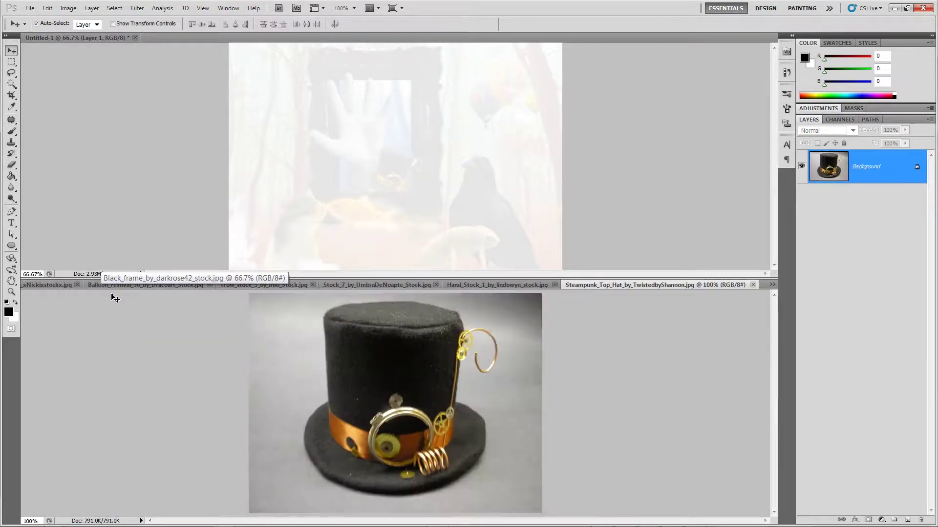
key(ctrl+Tab)
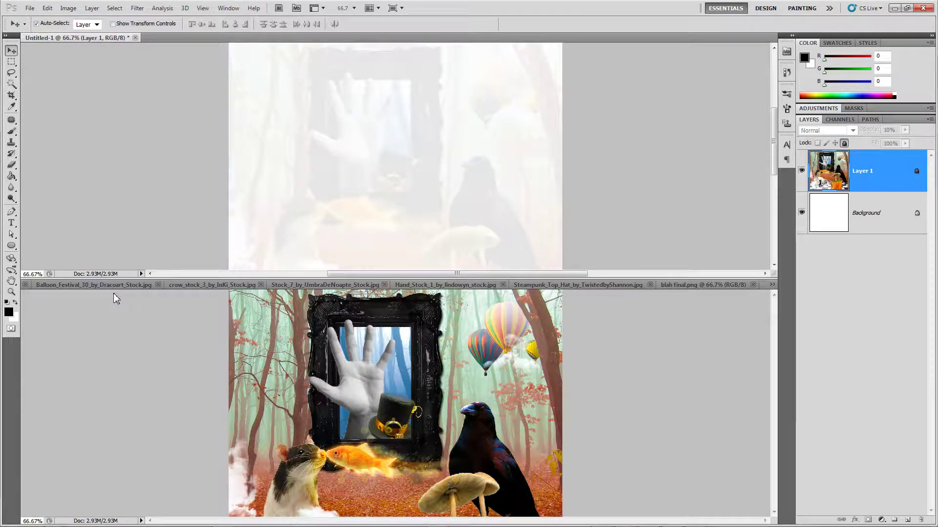
key(ctrl+Tab)
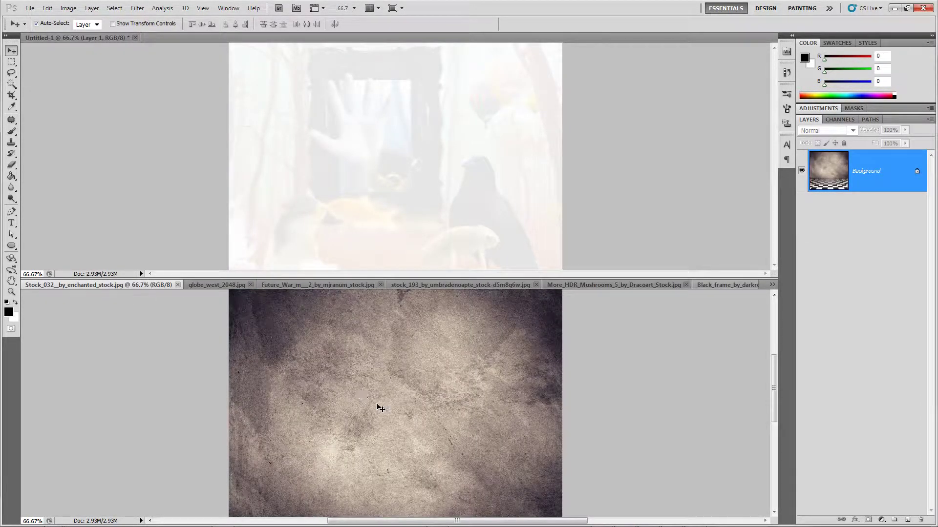
drag(394, 419, 400, 163)
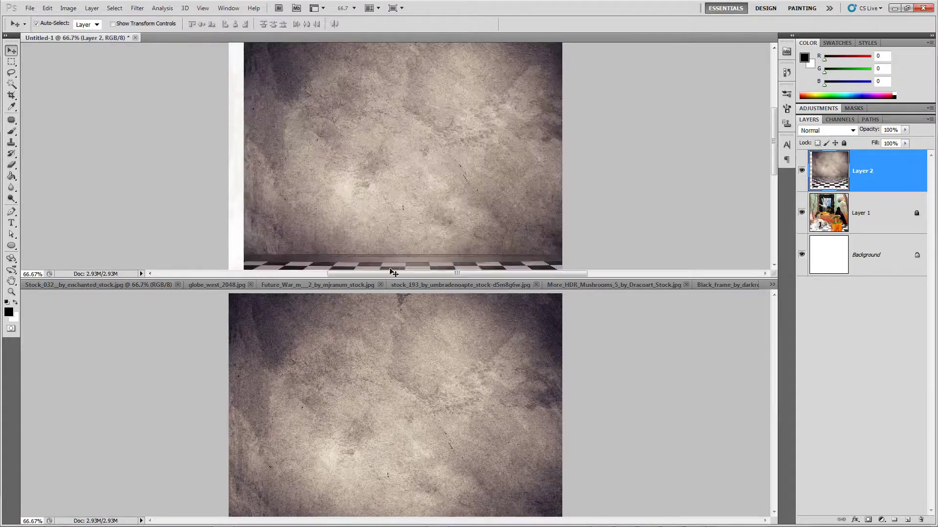
drag(415, 203, 398, 210)
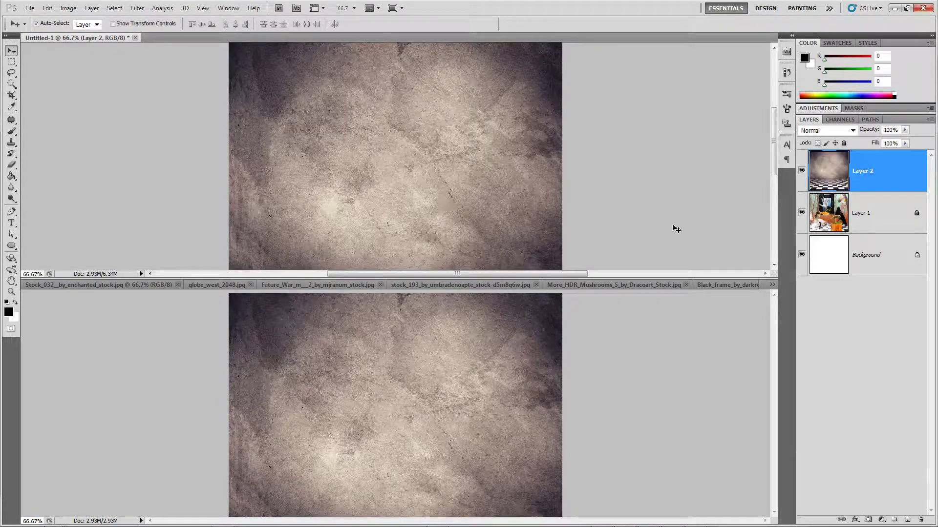
- Move the checkered-floor backdrop layer beneath the composite reference layer in Untitled-1
drag(774, 280, 760, 251)
drag(865, 173, 874, 229)
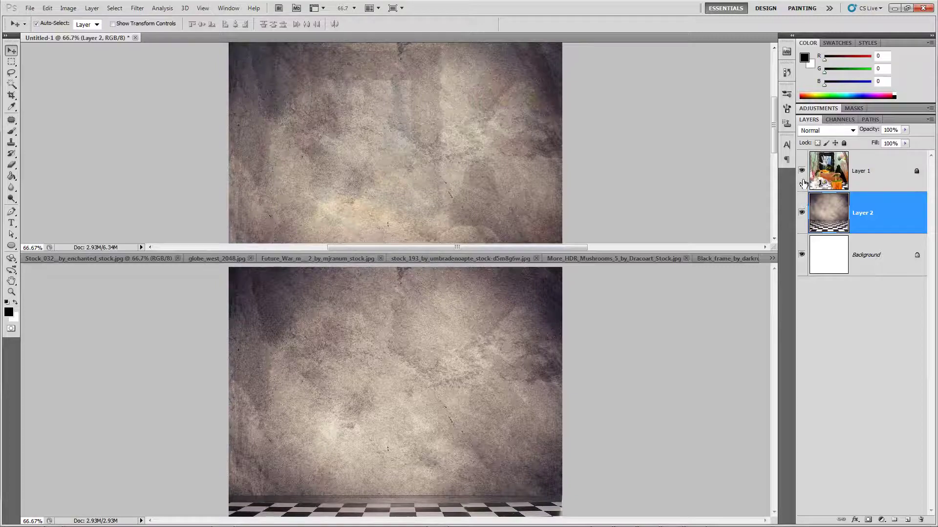
- Unlock the composite reference layer and raise its opacity to 91%
click(877, 176)
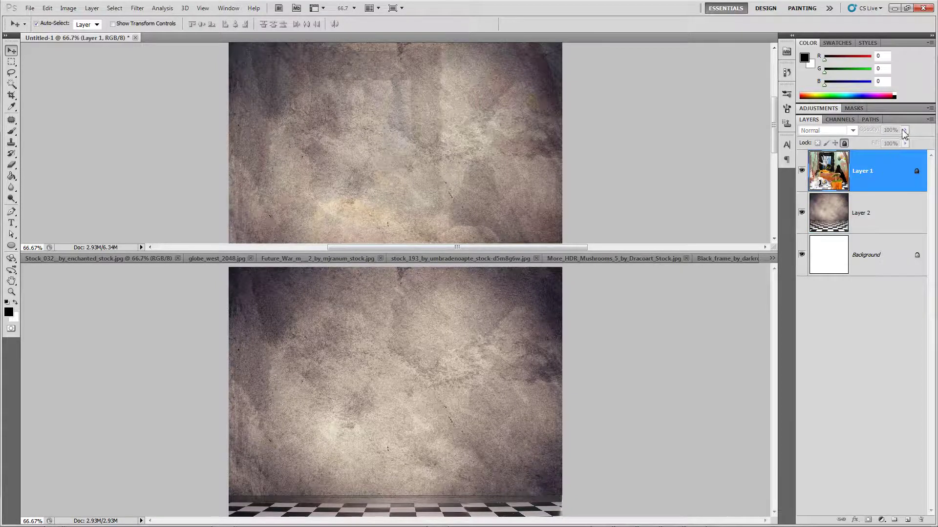
click(844, 143)
drag(905, 130, 926, 146)
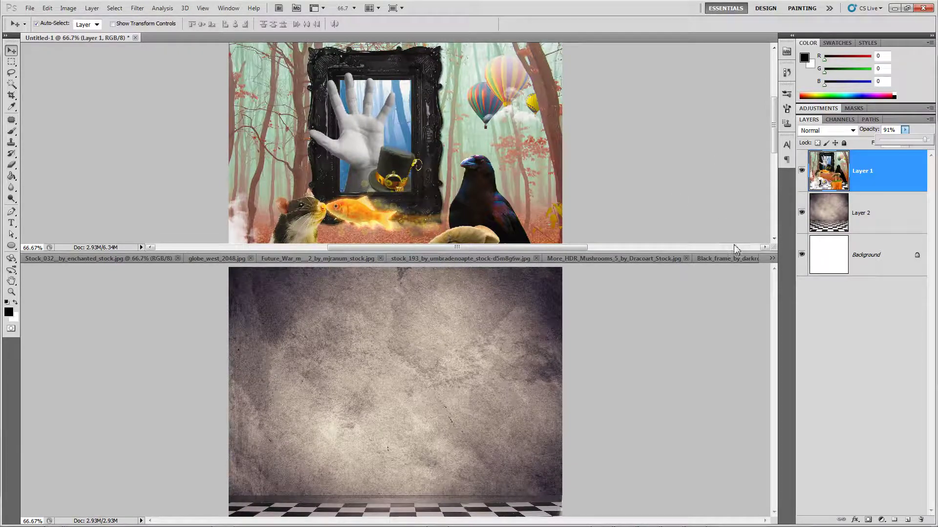
- Hide the composite reference layer and resize the split to give the other images more room than Untitled-1
drag(689, 251, 670, 397)
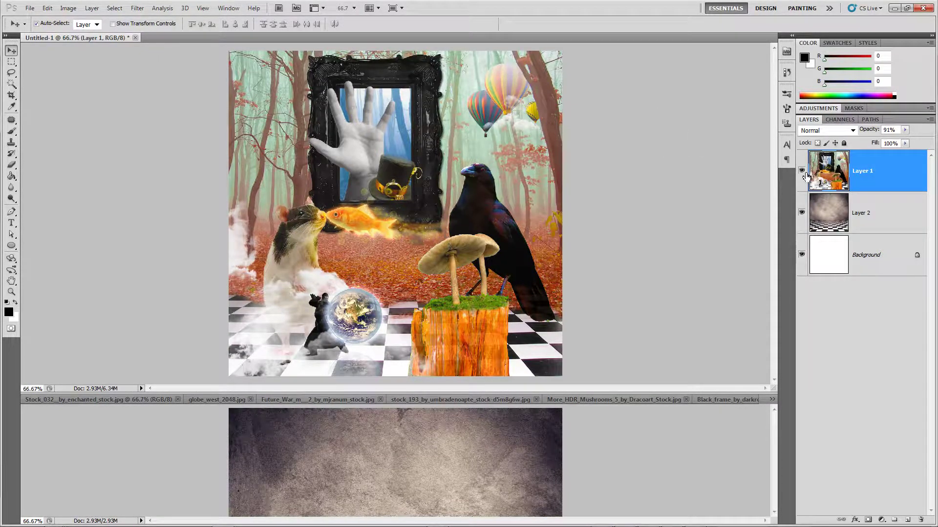
click(802, 170)
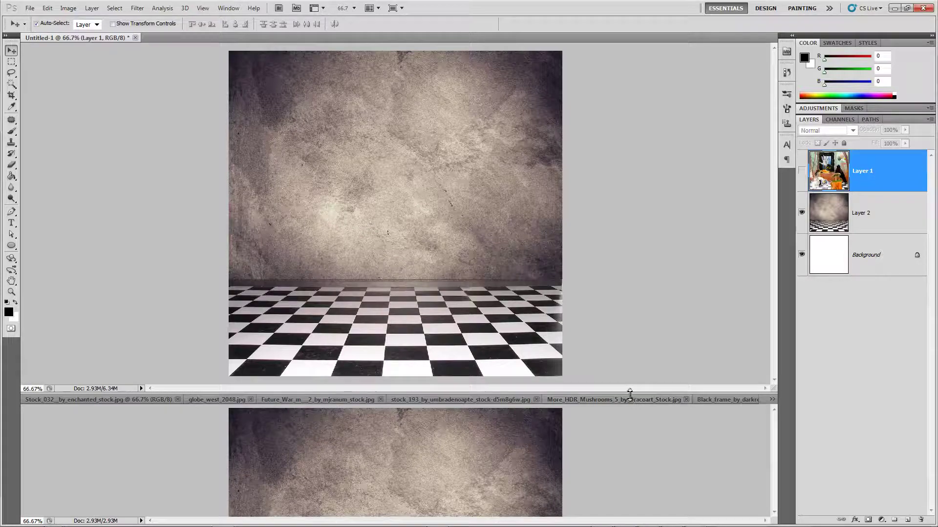
drag(628, 391, 523, 158)
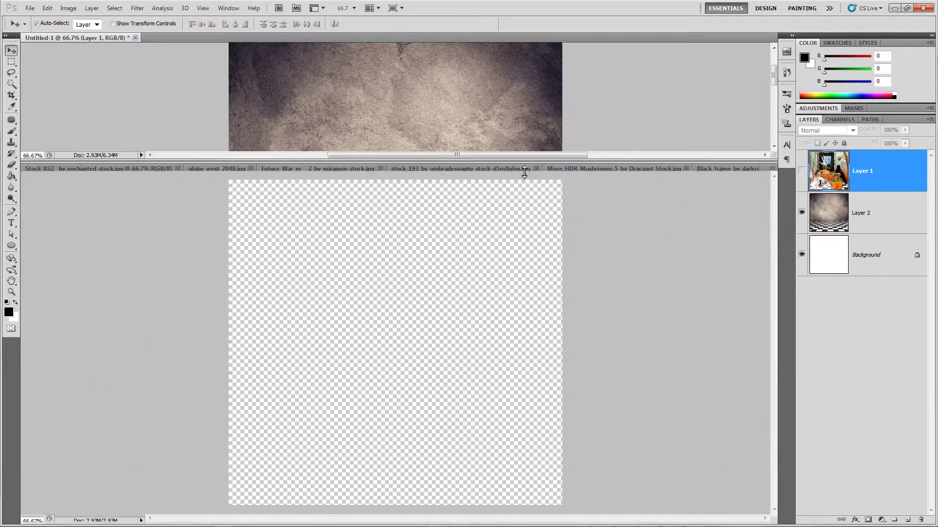
- Close the Stock_032 image and copy the stock_193 misty forest photo into Untitled-1 as a layer
click(85, 168)
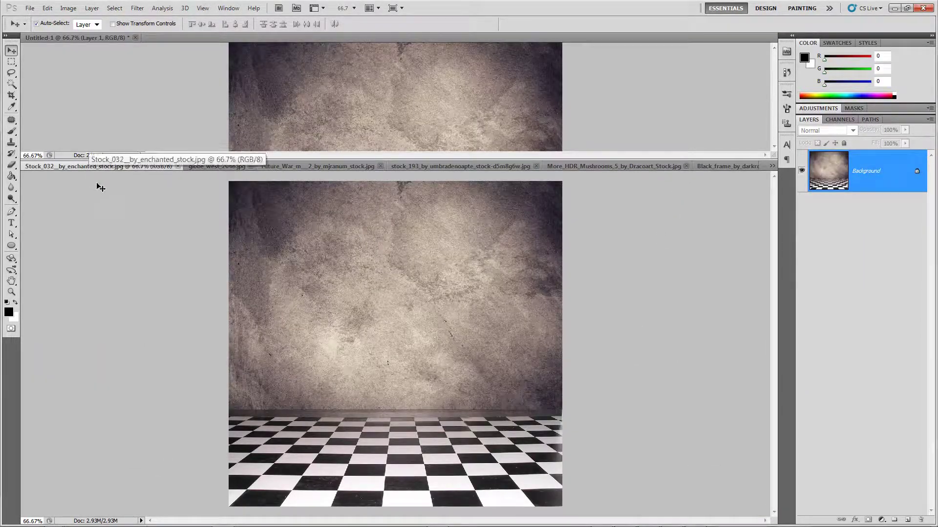
click(178, 167)
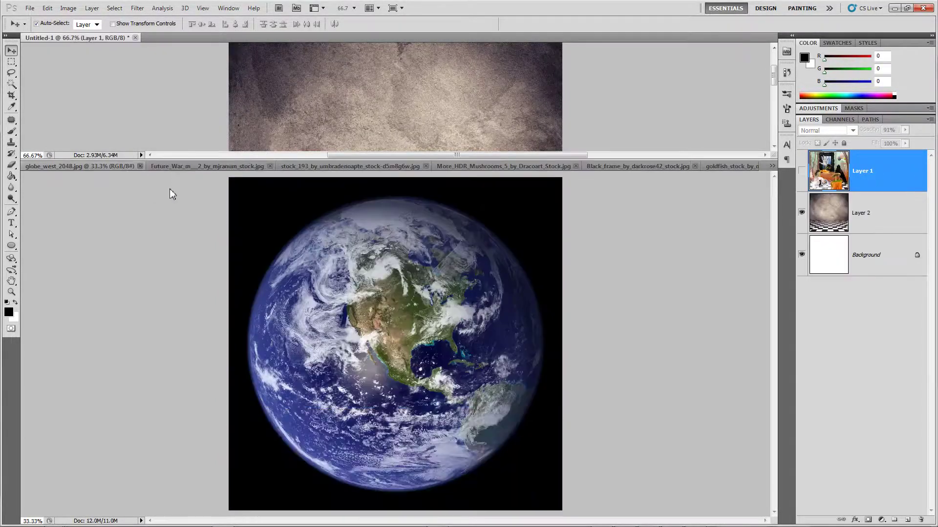
click(194, 166)
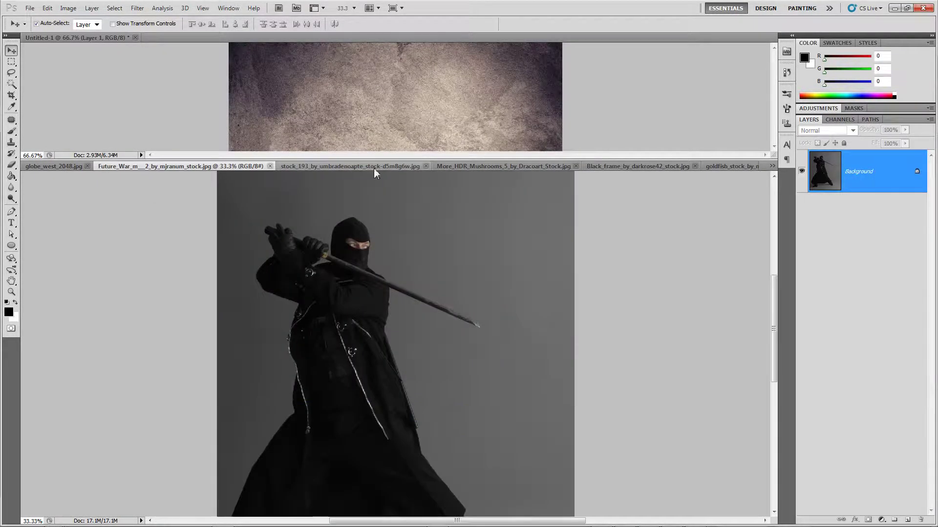
click(385, 166)
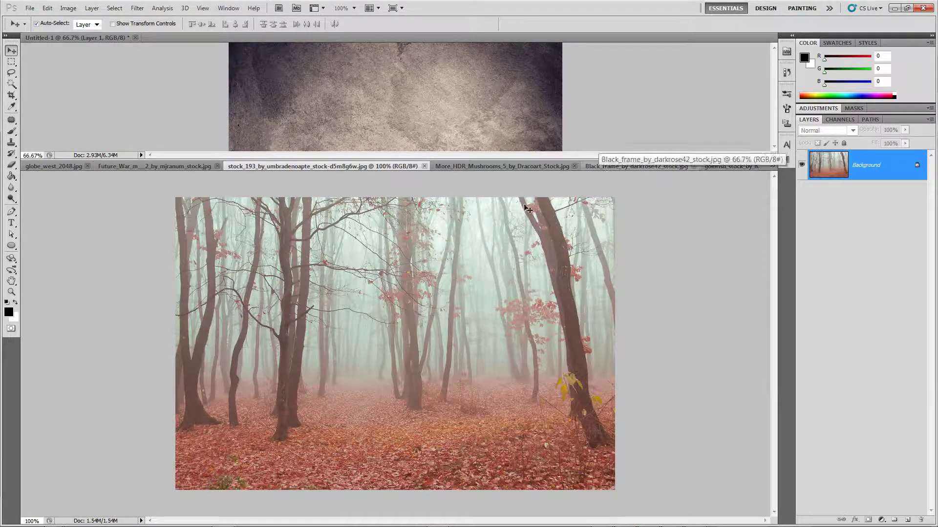
drag(464, 306, 489, 109)
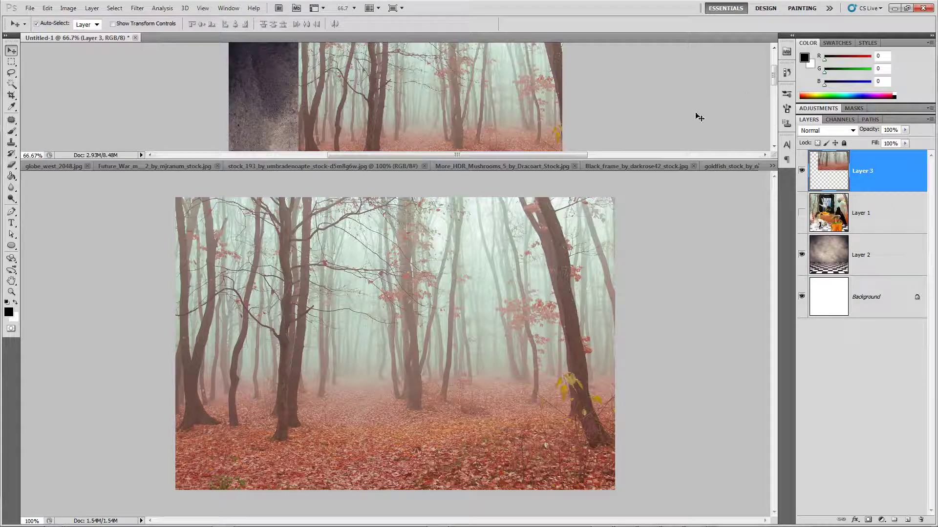
- Resize the split to enlarge the Untitled-1 view and move the forest layer over the wall, fully inside the canvas
drag(579, 160, 557, 481)
drag(556, 438, 547, 407)
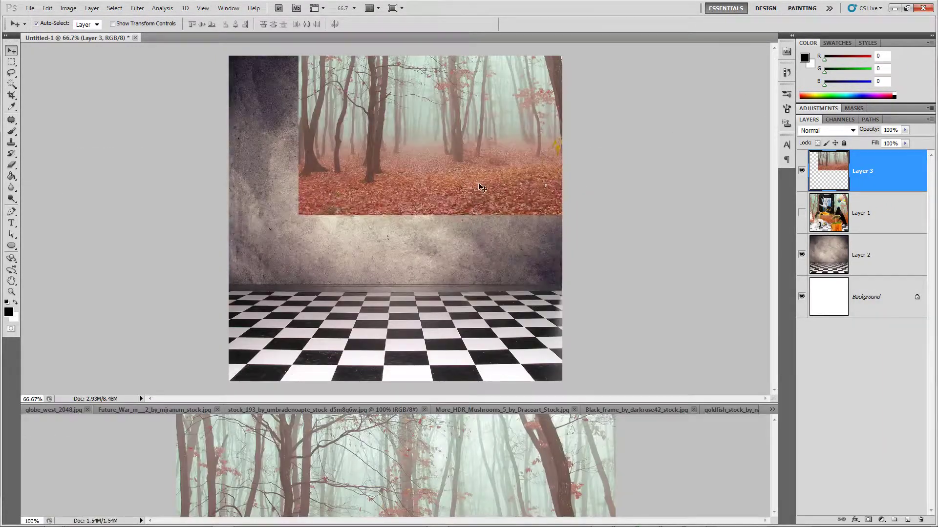
drag(479, 187, 444, 229)
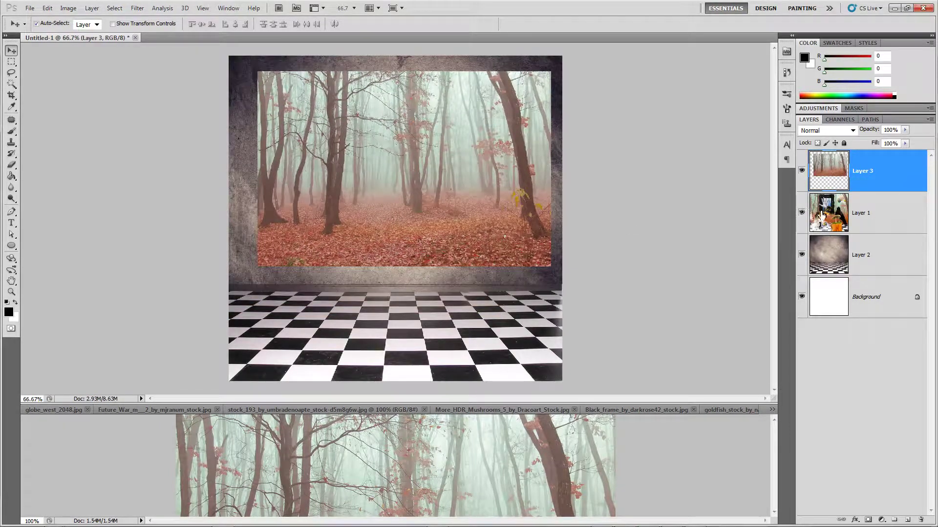
- Move the composite reference layer above the forest layer, lower its opacity to 25% and lock it
drag(822, 213, 830, 161)
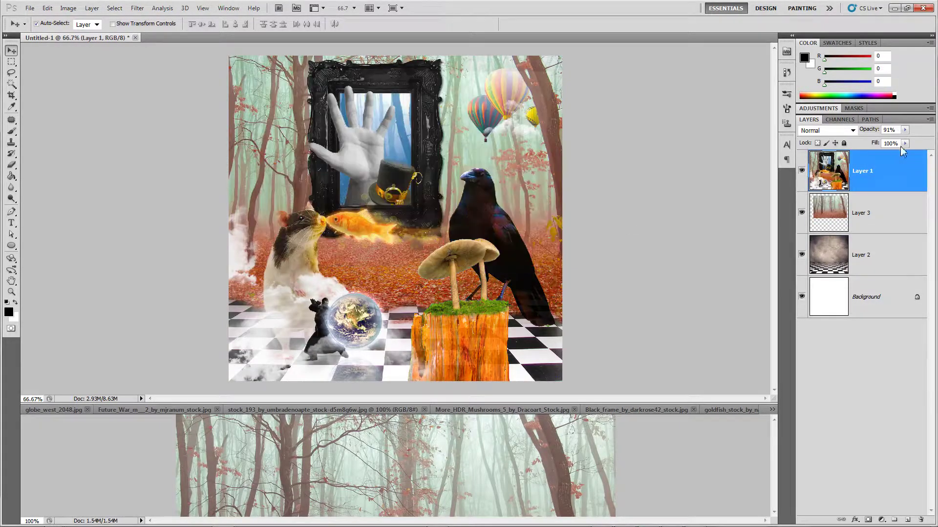
drag(905, 130, 872, 140)
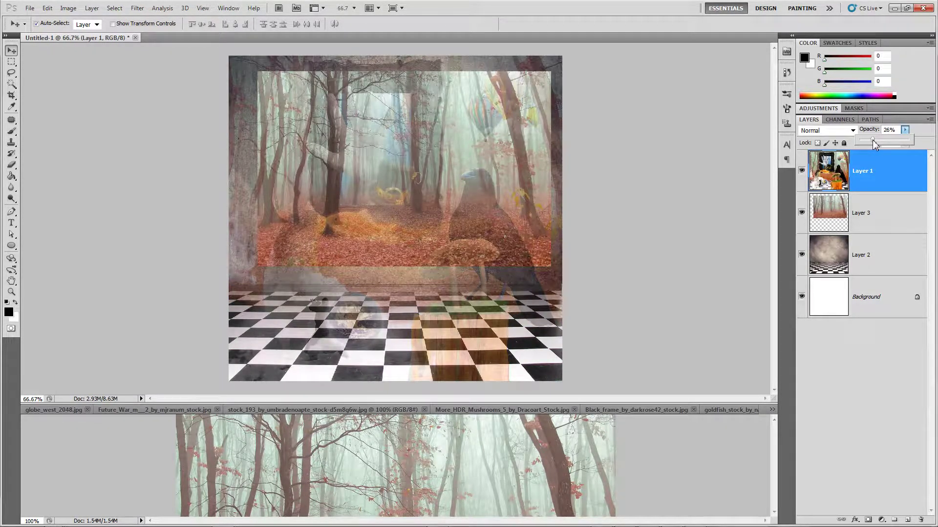
click(866, 197)
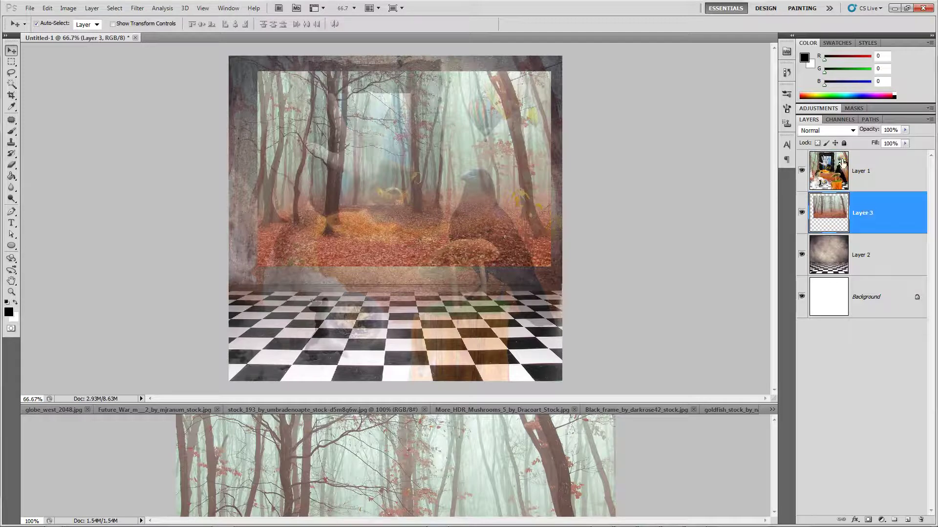
click(875, 170)
click(843, 143)
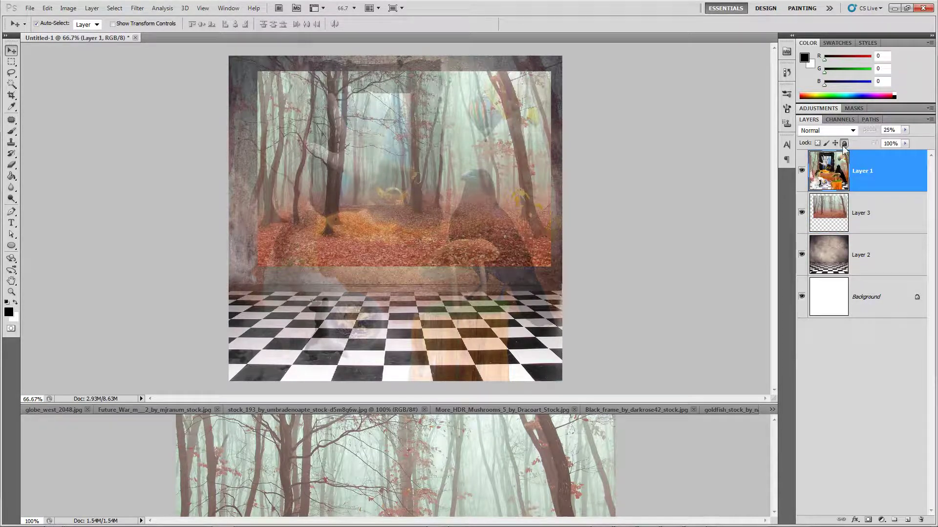
- Scale the forest layer proportionally to about 124% and align its upper-left corner with the canvas corner
click(866, 210)
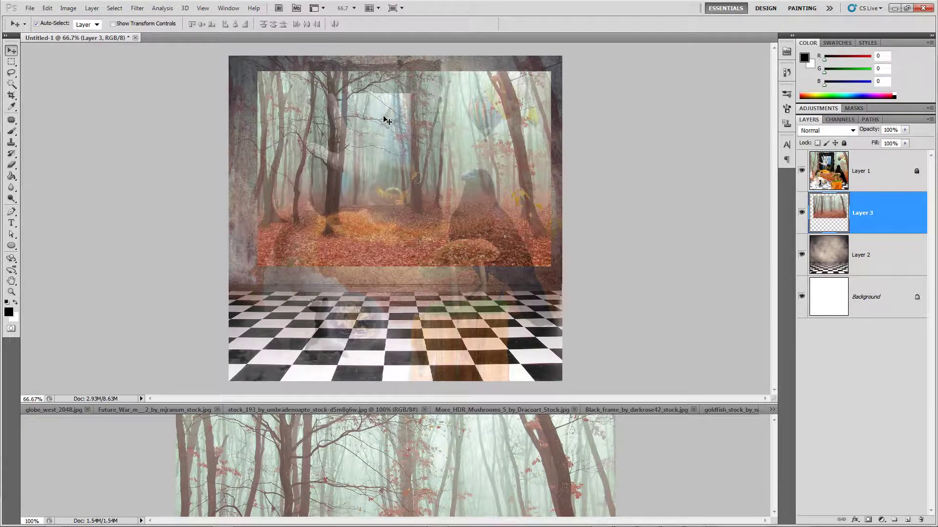
key(ctrl+t)
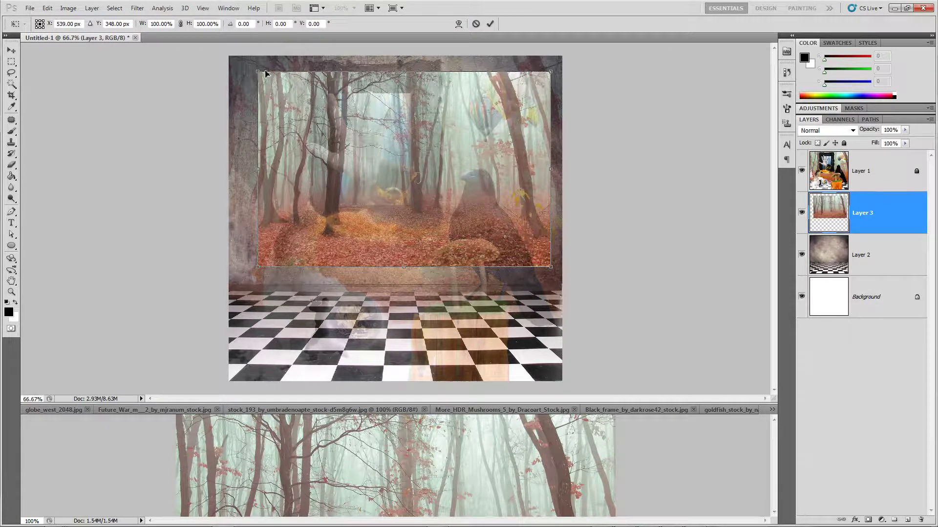
drag(256, 73, 183, 32)
drag(374, 146, 461, 196)
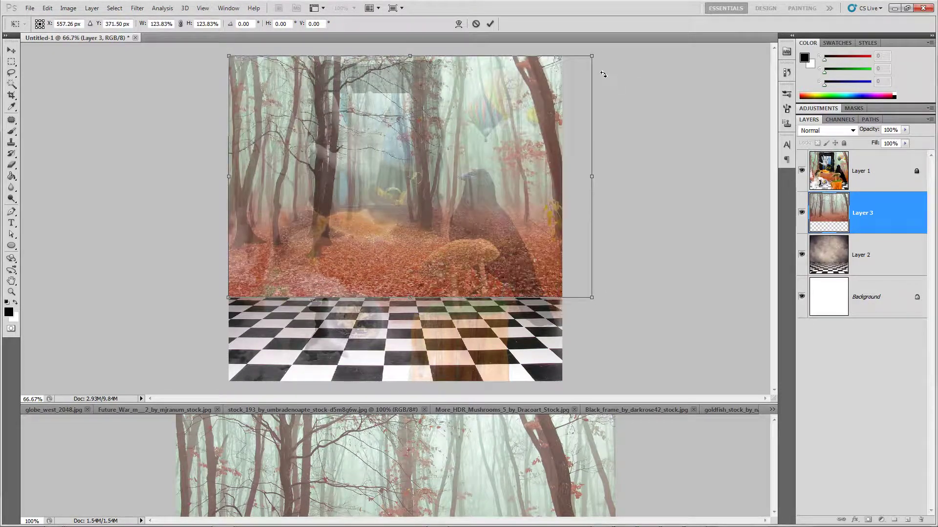
- Refine the forest layer's placement and scale to about 128% so it spans the canvas width and covers the wall, and apply the transform
mouse_move(593, 298)
mouse_down()
mouse_move(603, 307)
mouse_move(592, 302)
mouse_up()
key(shift+Right)
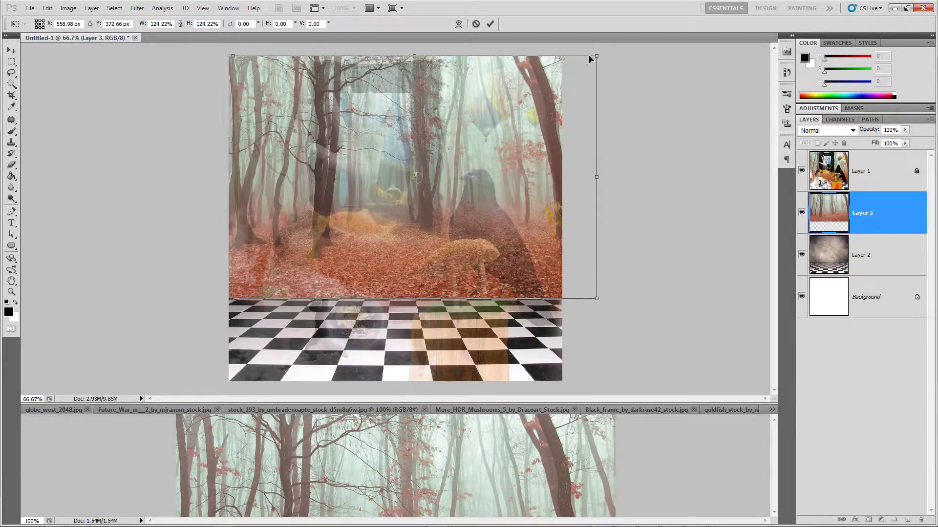
key(Right)
key(shift+Left)
key(Left)
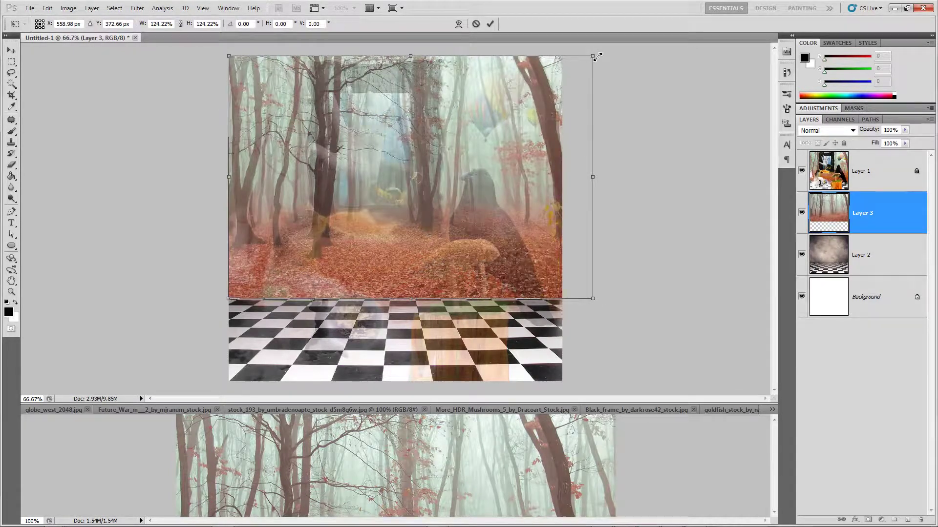
drag(597, 56, 600, 55)
drag(542, 100, 529, 112)
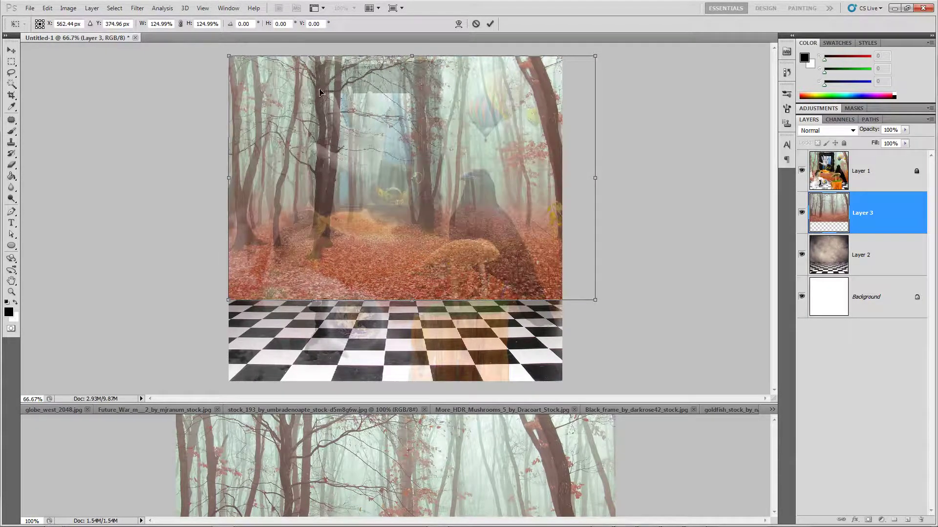
drag(227, 57, 220, 51)
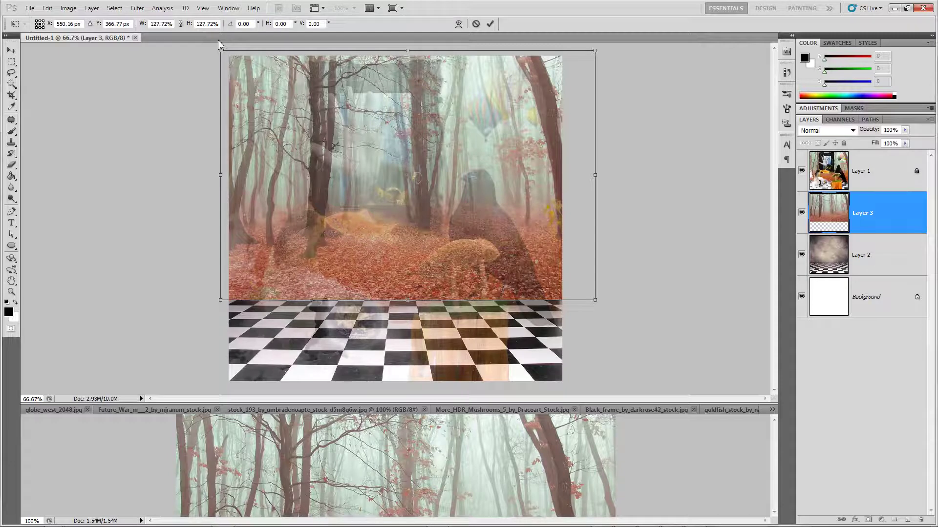
click(493, 25)
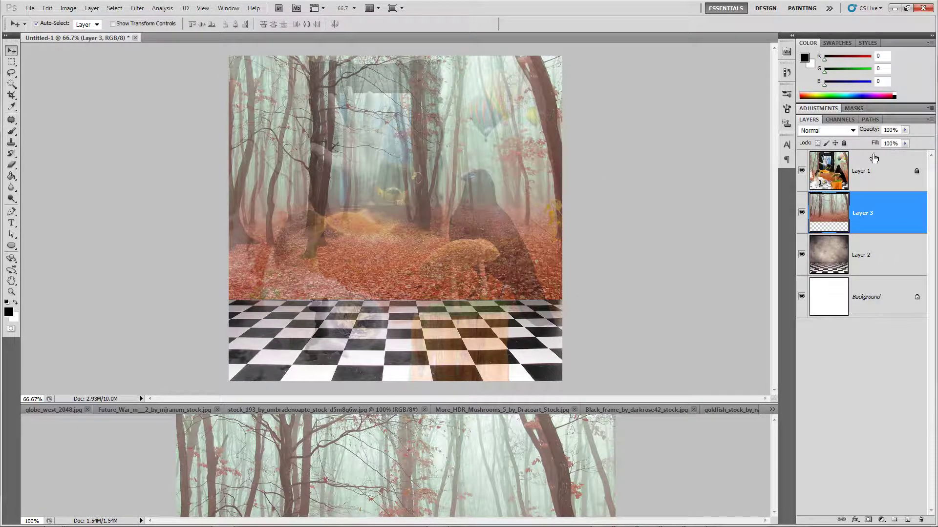
- Compare the forest with the composite reference by toggling the reference's visibility, and shift the forest layer slightly down over the floor
click(801, 171)
click(802, 171)
click(802, 171)
click(802, 171)
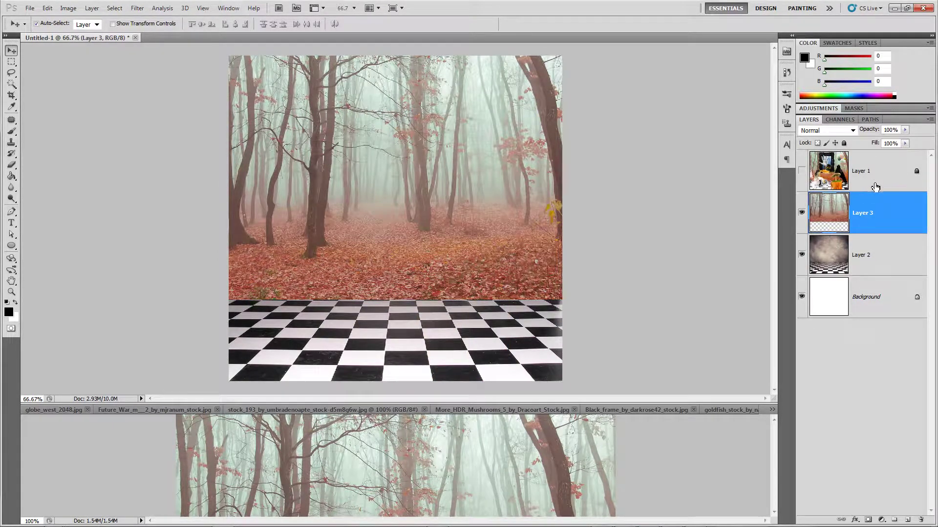
click(802, 172)
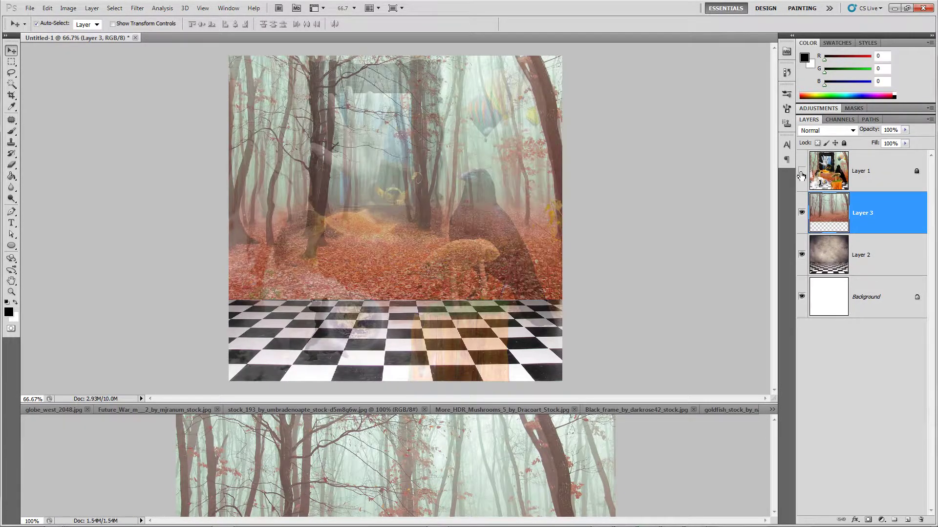
click(801, 172)
click(801, 171)
mouse_move(516, 210)
mouse_down()
mouse_move(511, 221)
mouse_move(518, 214)
mouse_up()
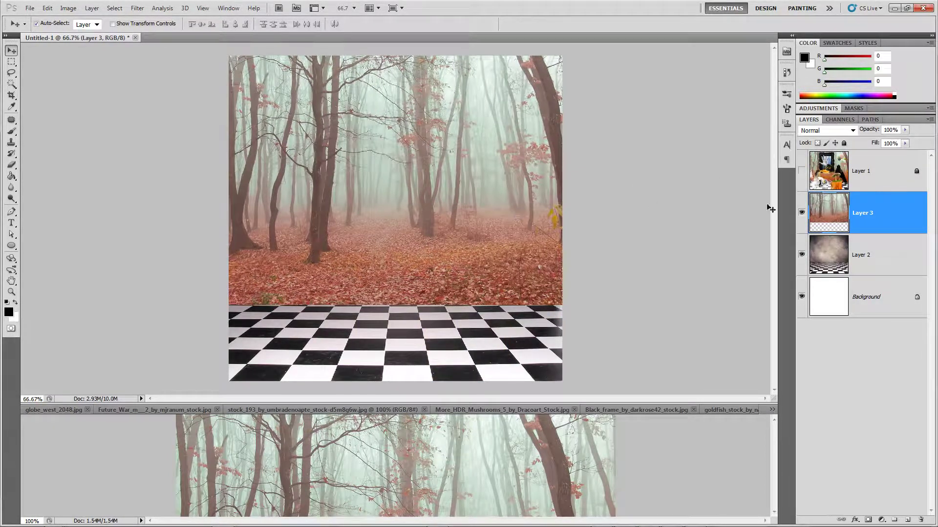
click(802, 171)
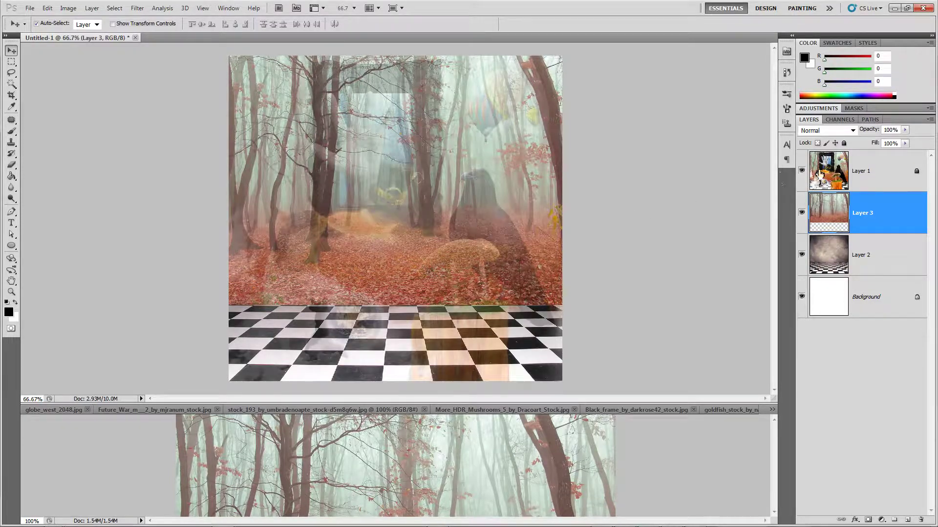
- Unlock the composite reference layer and raise its opacity to 100%
click(876, 167)
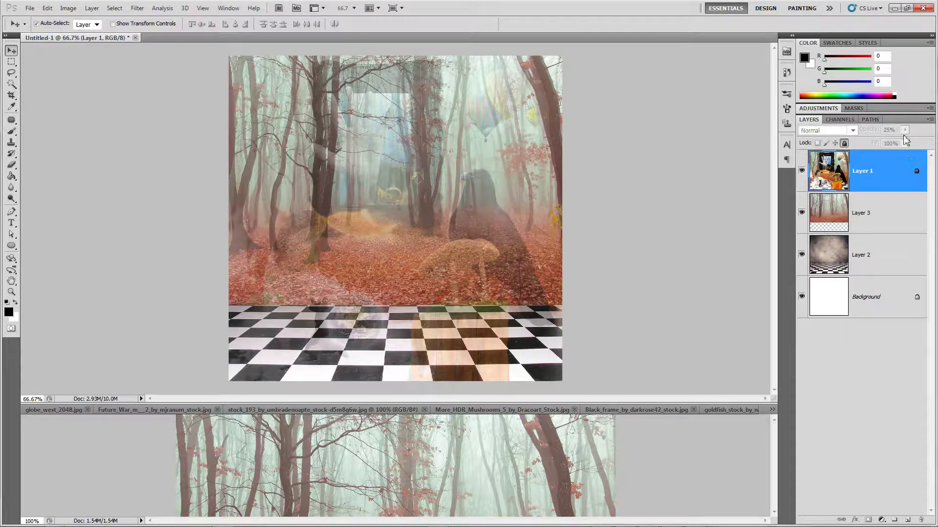
click(844, 143)
click(905, 130)
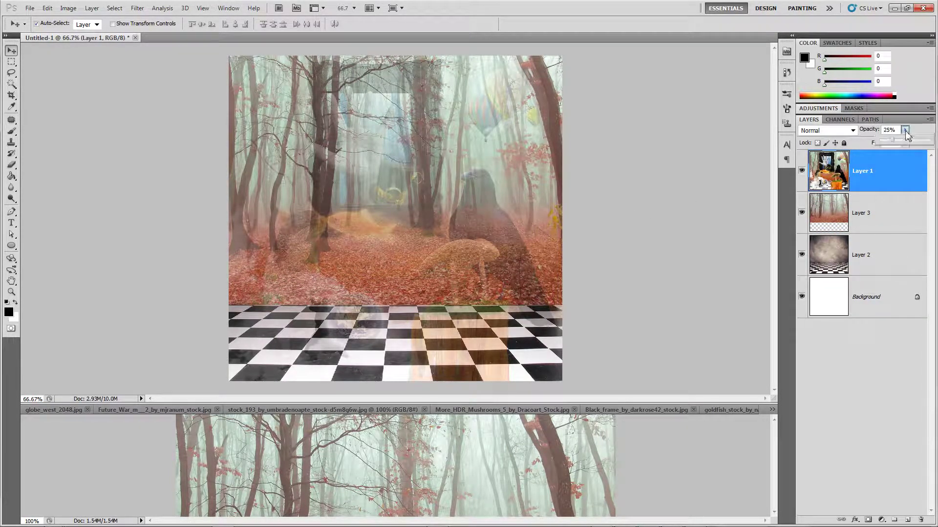
drag(893, 141, 934, 143)
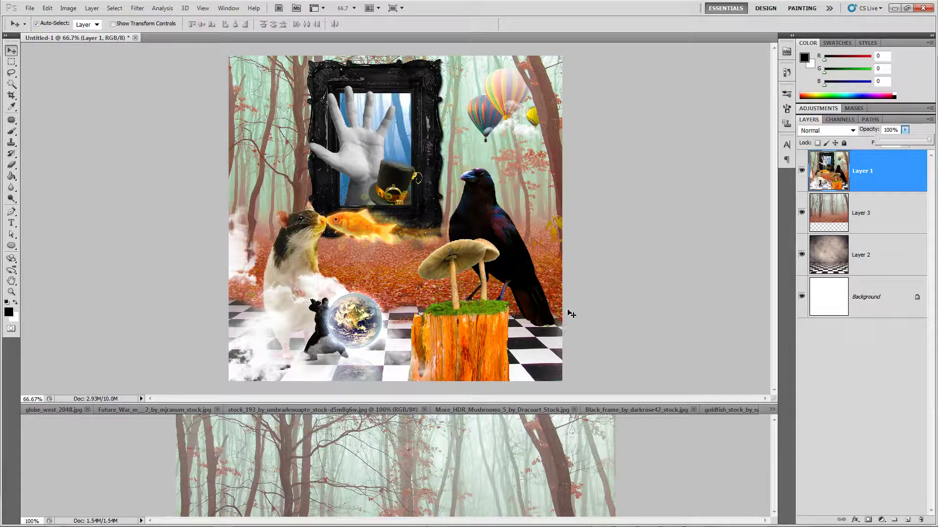
- Hide the reference layer and scale the forest layer proportionally to about 107%, extending it down over more of the checkered floor
click(892, 213)
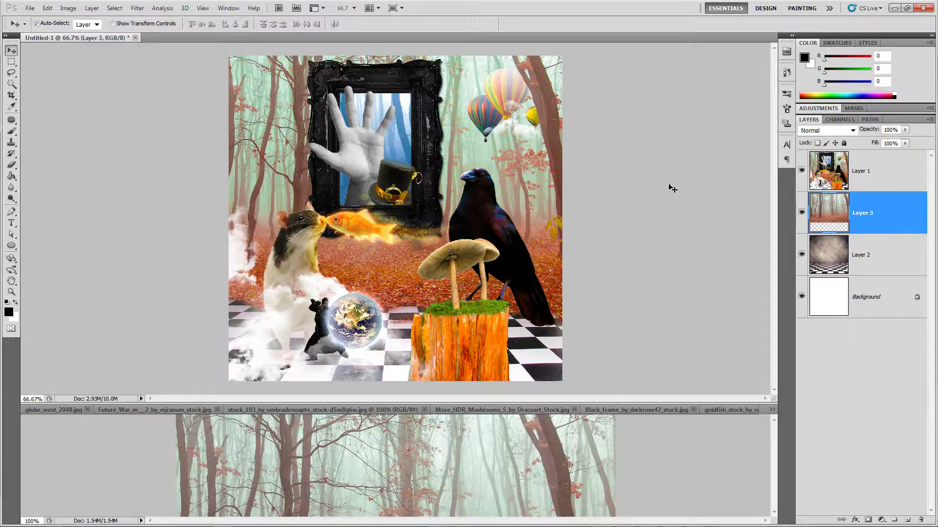
click(801, 170)
key(ctrl+t)
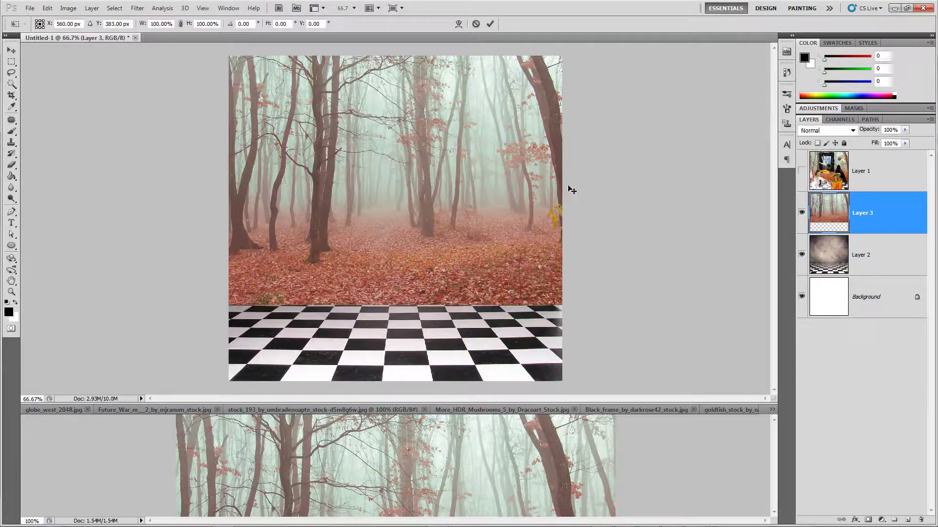
drag(230, 304, 202, 319)
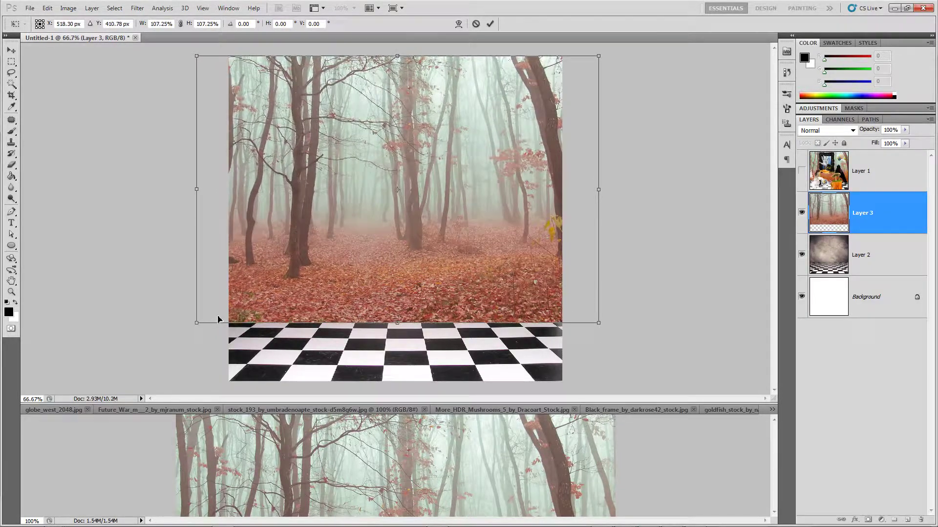
key(Return)
- Compare the enlarged forest backdrop with the composite reference by showing and hiding the reference layer
click(802, 174)
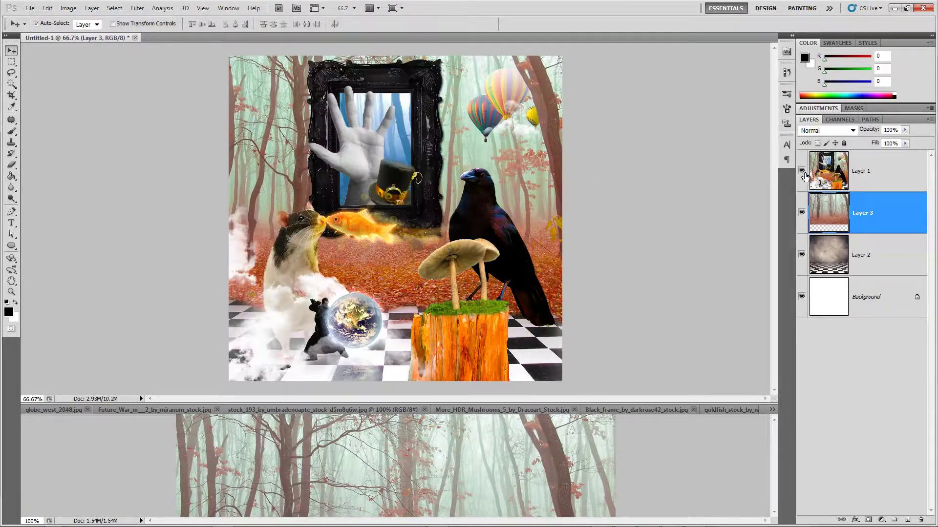
click(804, 176)
click(805, 176)
click(805, 176)
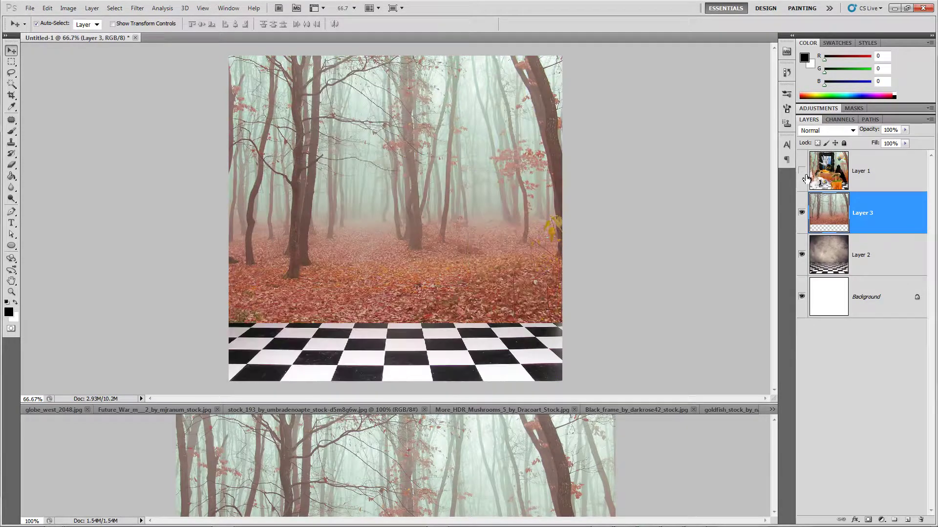
click(863, 170)
click(867, 198)
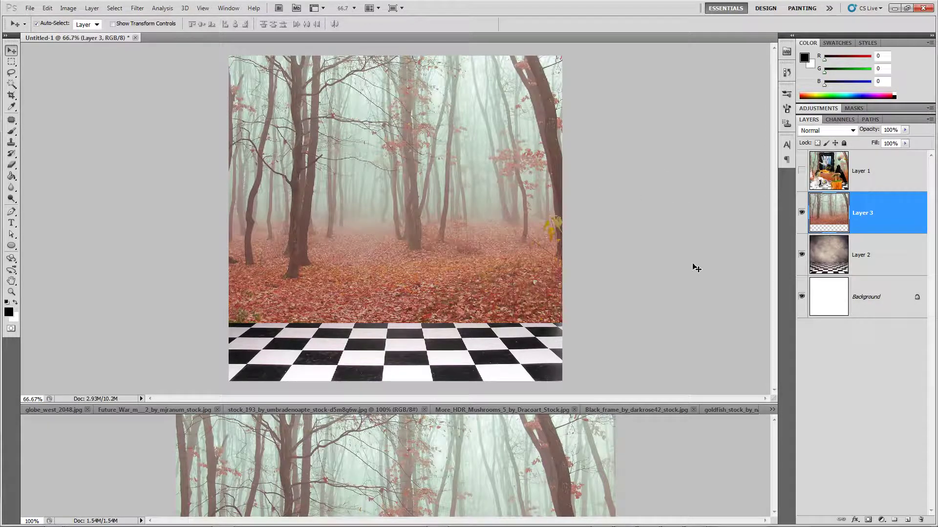
- Check the forest-to-floor transition in the composite reference, hide the reference again and add a layer mask to the forest layer
click(801, 170)
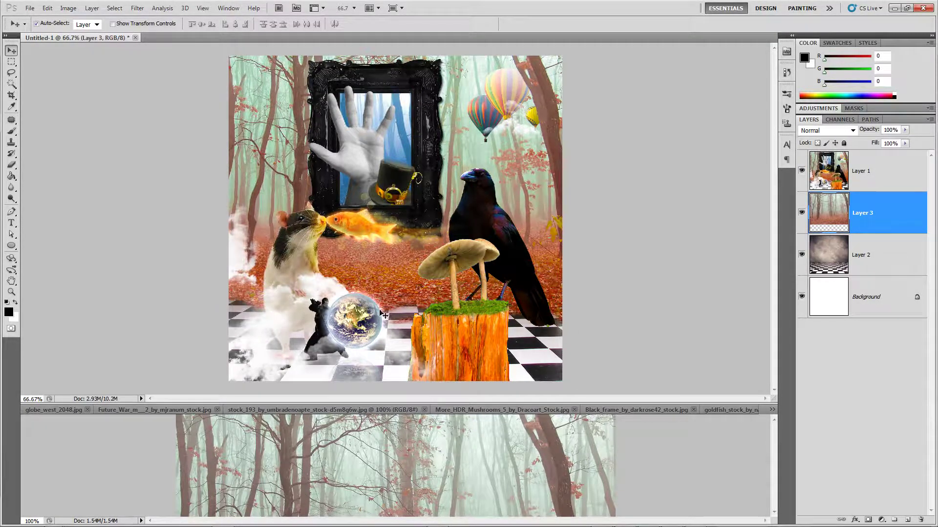
click(801, 171)
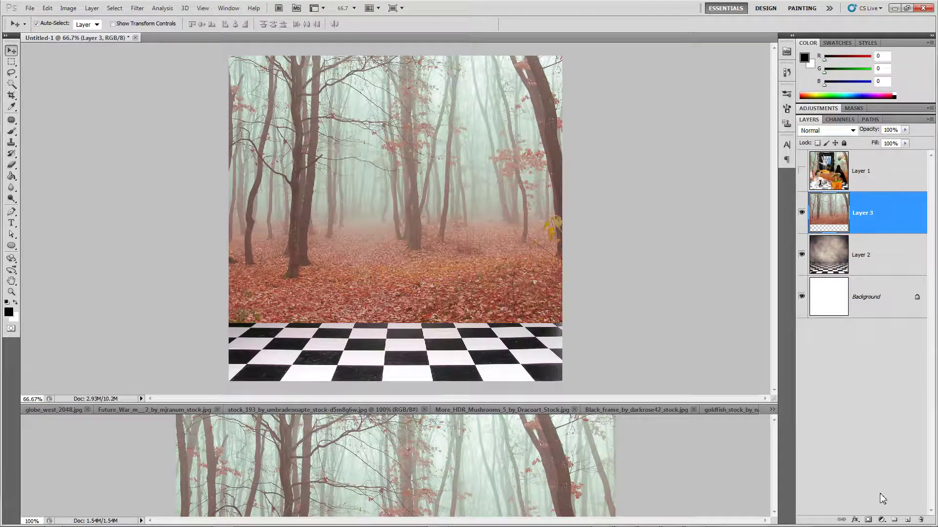
click(868, 520)
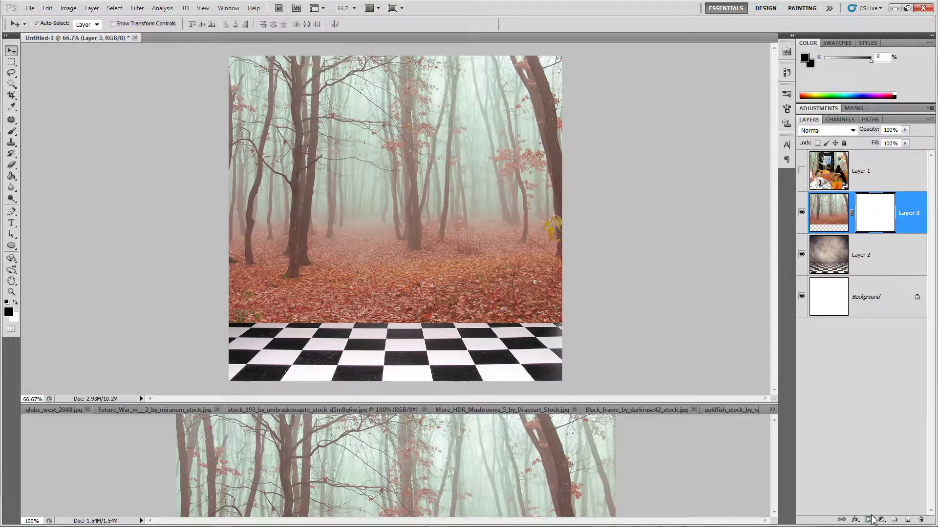
- Set up a soft round brush with 0% hardness and a 147 px size for painting on the forest layer's mask
click(11, 131)
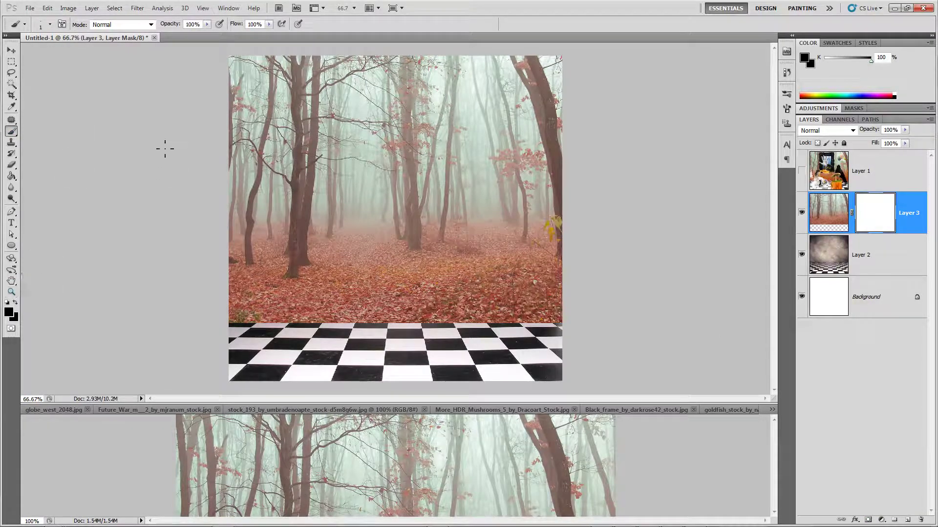
click(50, 25)
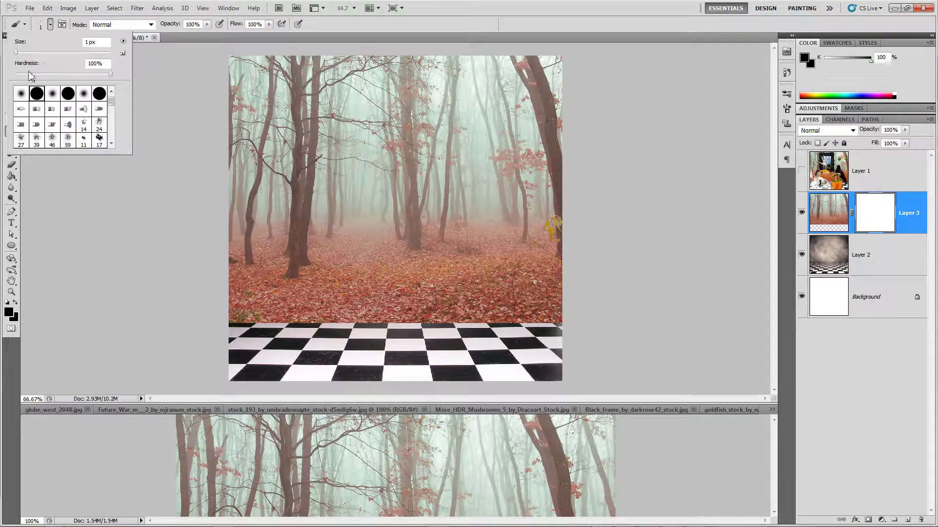
click(52, 94)
drag(16, 53, 76, 58)
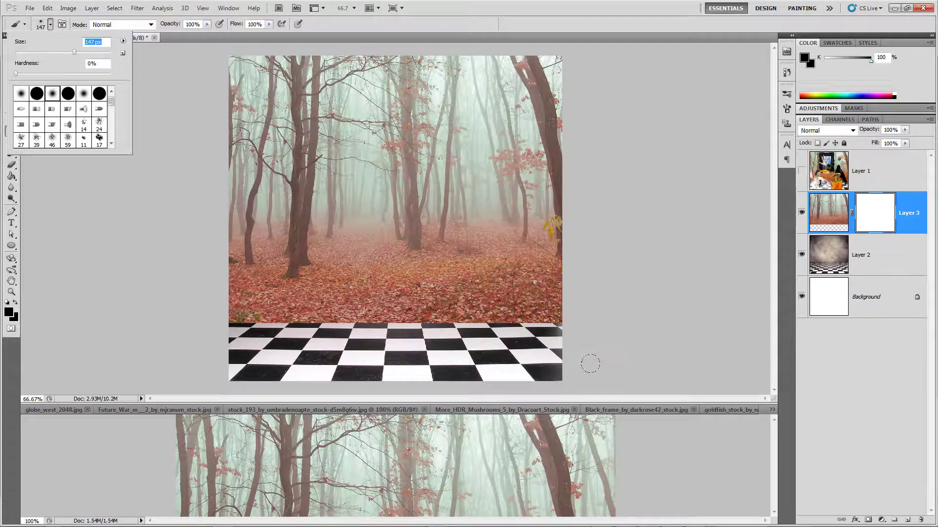
click(584, 325)
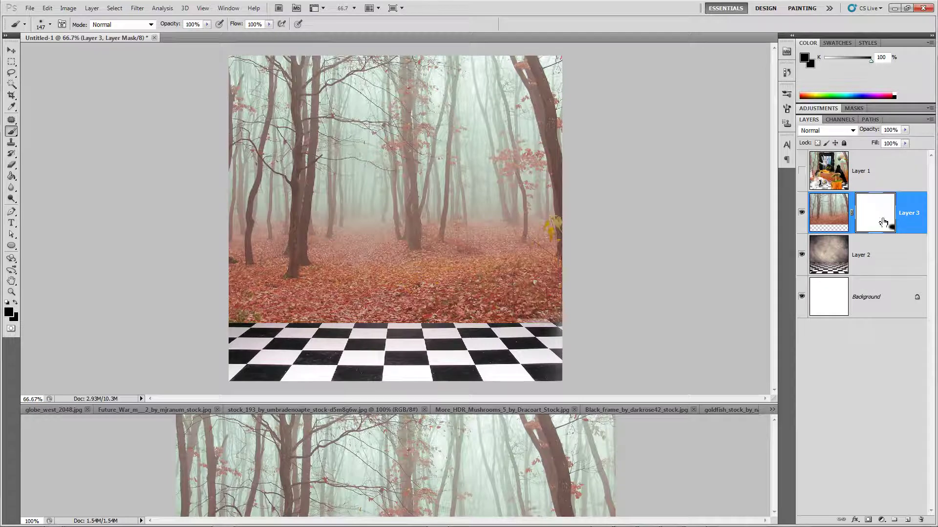
- Reduce the brush to 50 px and paint black on the forest layer's mask to soften its lower edge along the checkered floor
key(bracketleft)
key(bracketleft)
key(bracketleft)
key(bracketleft)
mouse_move(539, 324)
mouse_down()
mouse_move(424, 325)
mouse_move(531, 332)
mouse_move(307, 326)
mouse_move(278, 336)
mouse_move(216, 324)
mouse_move(280, 336)
mouse_move(304, 328)
mouse_move(245, 321)
mouse_up()
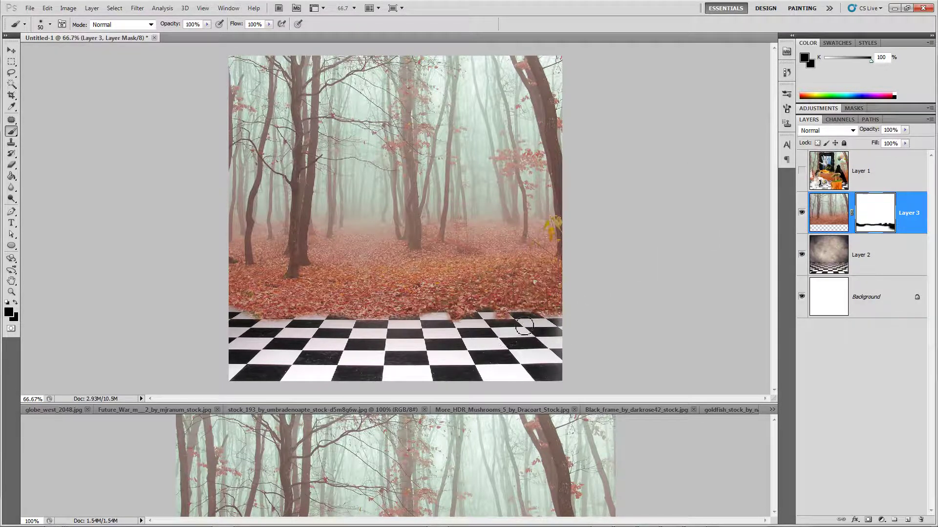
mouse_move(485, 329)
mouse_down()
mouse_move(523, 321)
mouse_move(439, 323)
mouse_move(493, 321)
mouse_move(454, 334)
mouse_move(436, 329)
mouse_move(439, 318)
mouse_move(421, 337)
mouse_up()
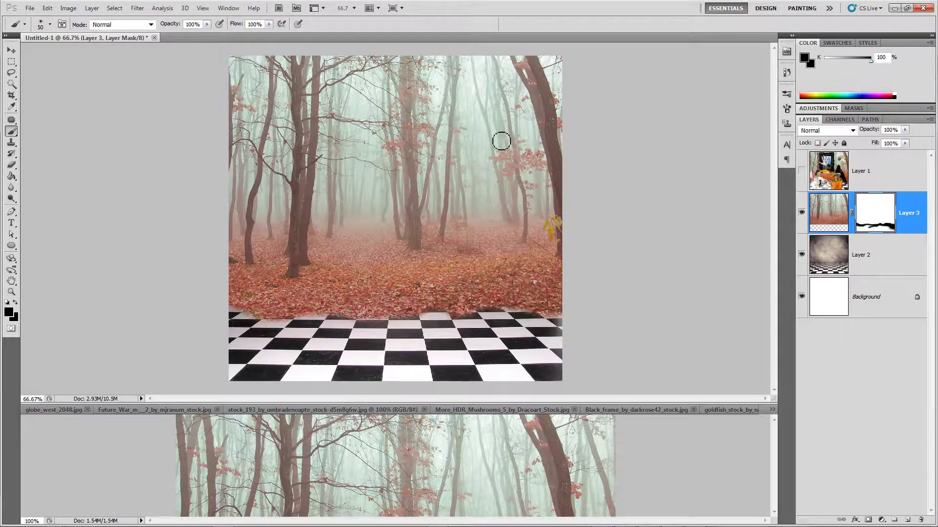
- Show the composite reference layer and bring up the Balloon_Festival_30_by_Dracoart_Stock.jpg stock image
click(801, 171)
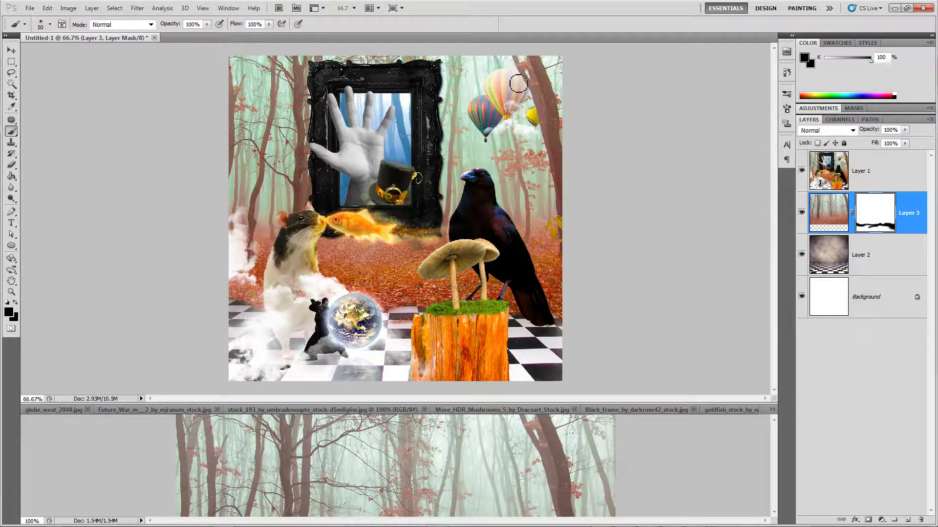
key(v)
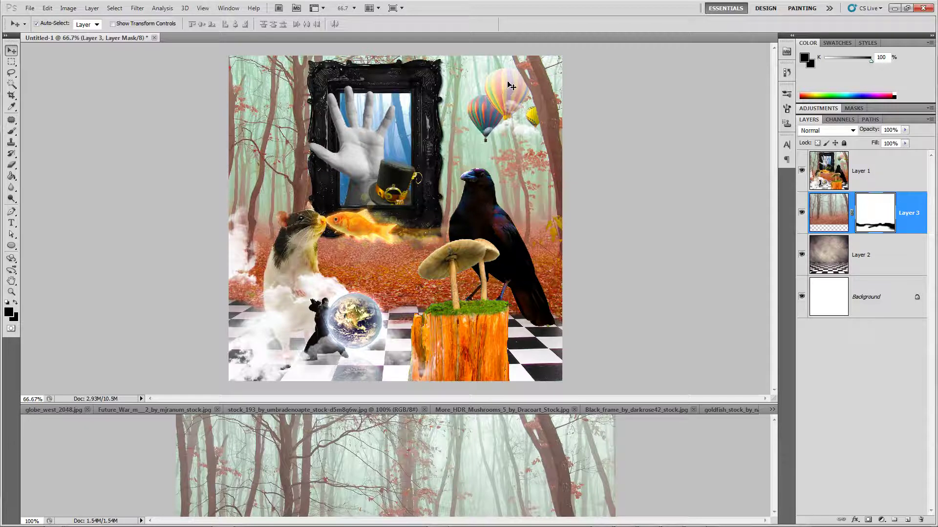
click(61, 411)
click(338, 409)
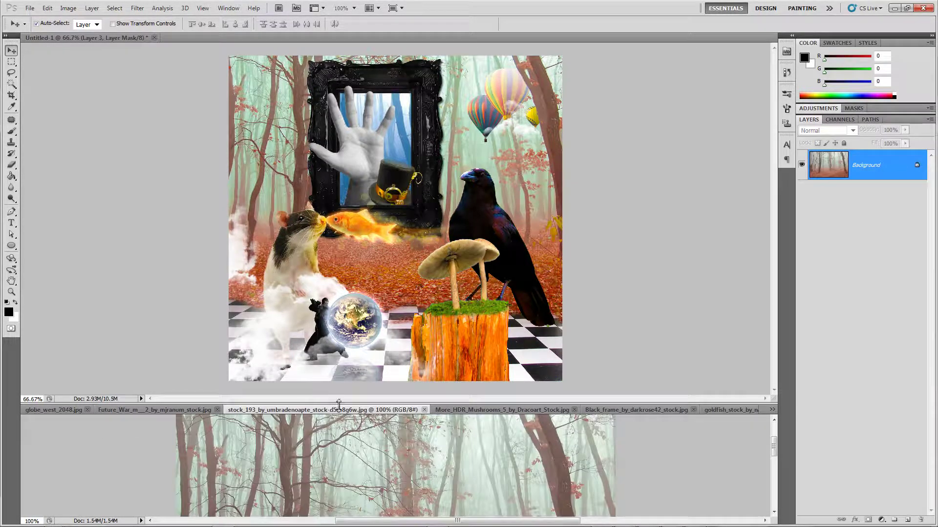
key(ctrl+Tab)
key(ctrl+Tab)
key(ctrl+Tab)
key(ctrl+Tab)
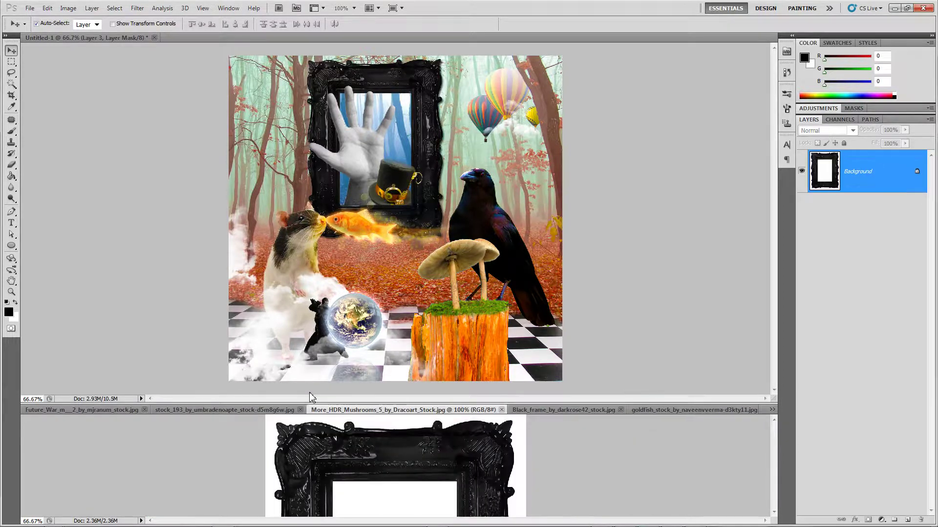
key(ctrl+Tab)
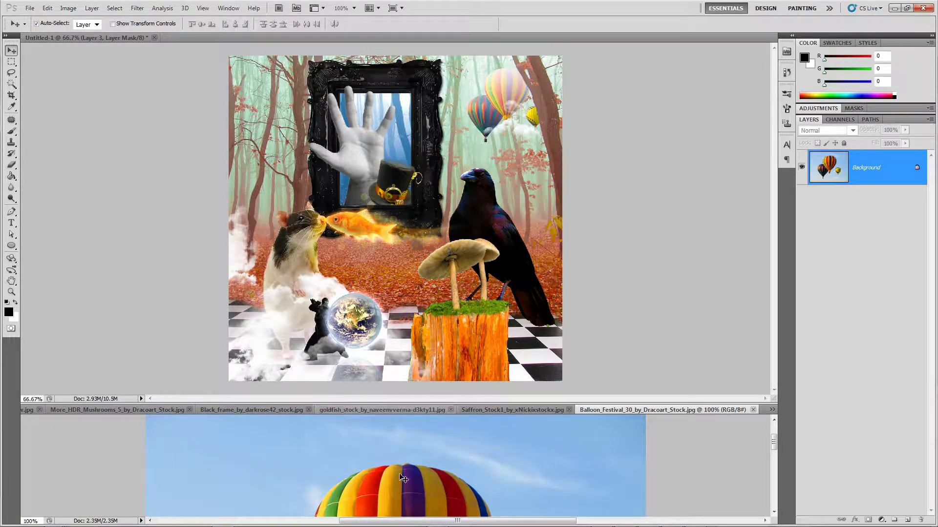
- Bring the balloon photo into the composite as a layer above the reference and align it with the canvas's side edges
drag(409, 444, 396, 156)
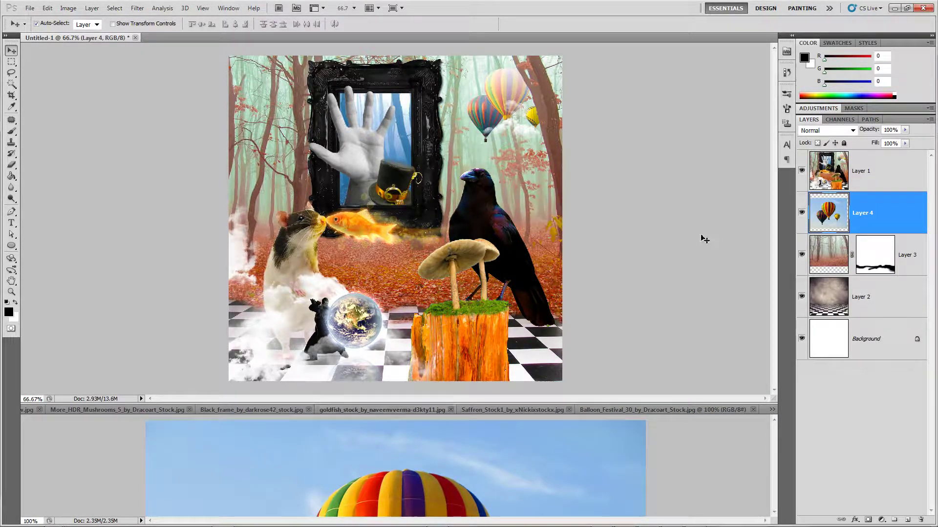
drag(878, 221, 874, 169)
drag(871, 159, 869, 157)
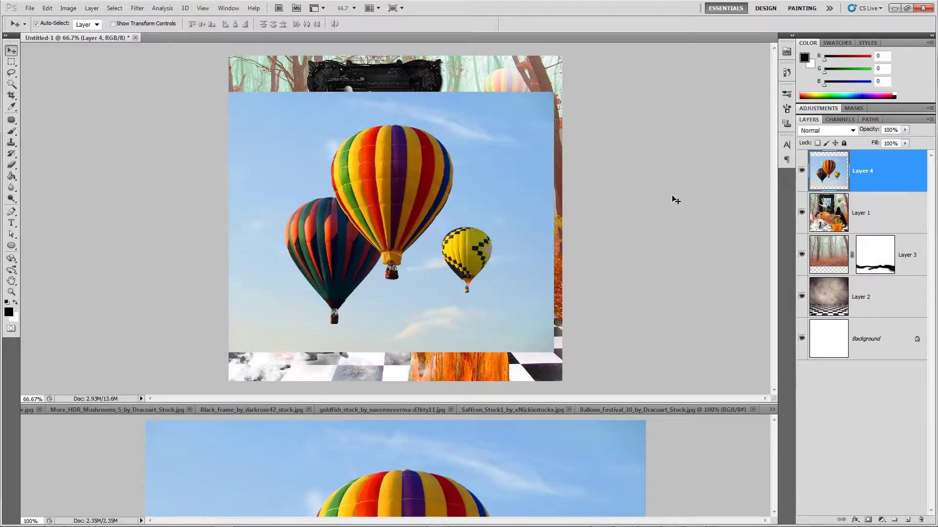
drag(451, 229, 461, 219)
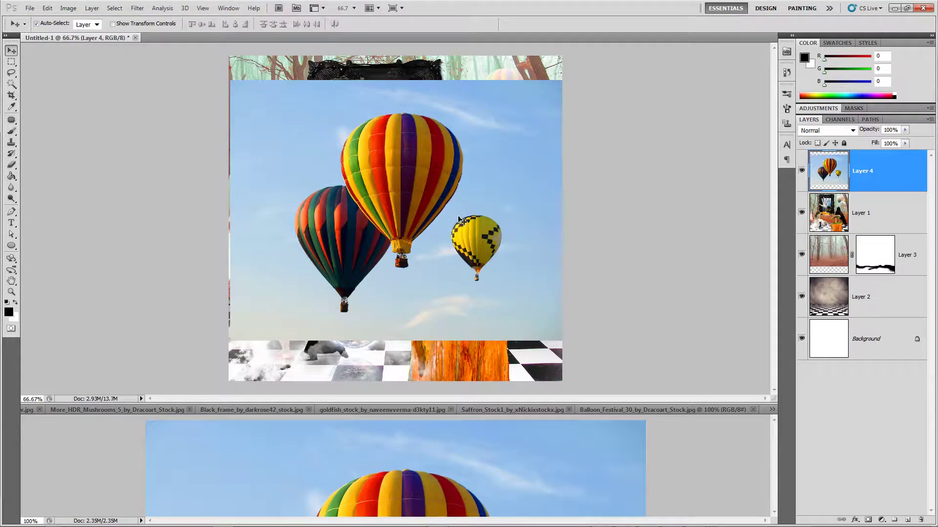
key(Left)
key(Left)
key(Left)
key(Left)
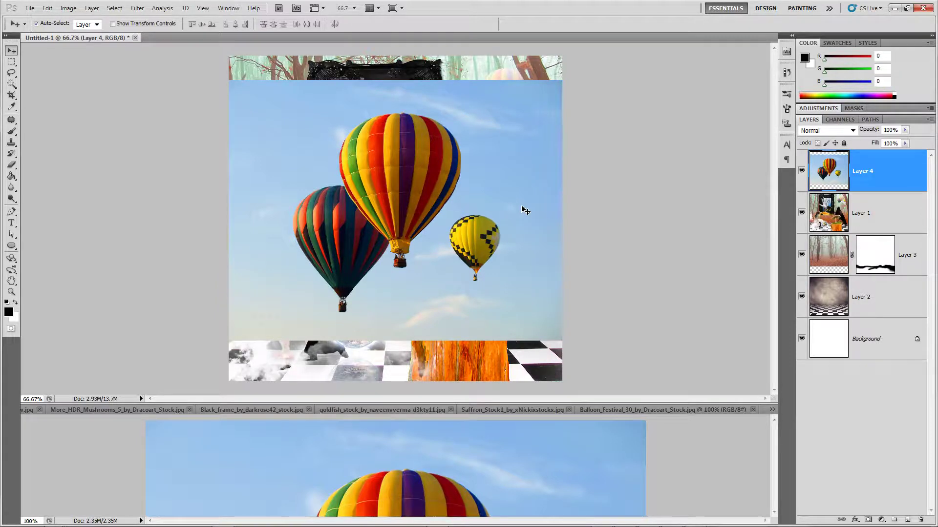
key(ctrl+t)
drag(562, 94, 556, 106)
key(Escape)
- Scale the balloon photo down proportionally to about 98%
key(ctrl+t)
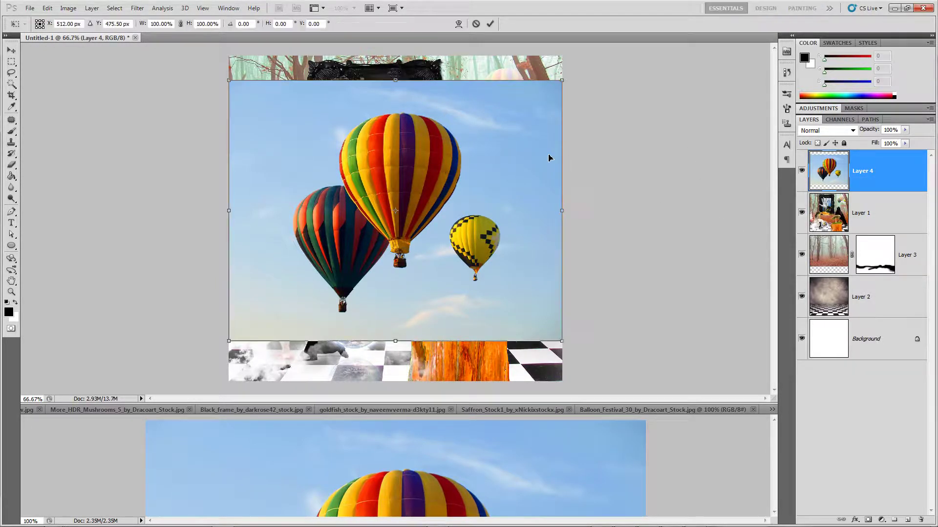
drag(564, 81, 560, 83)
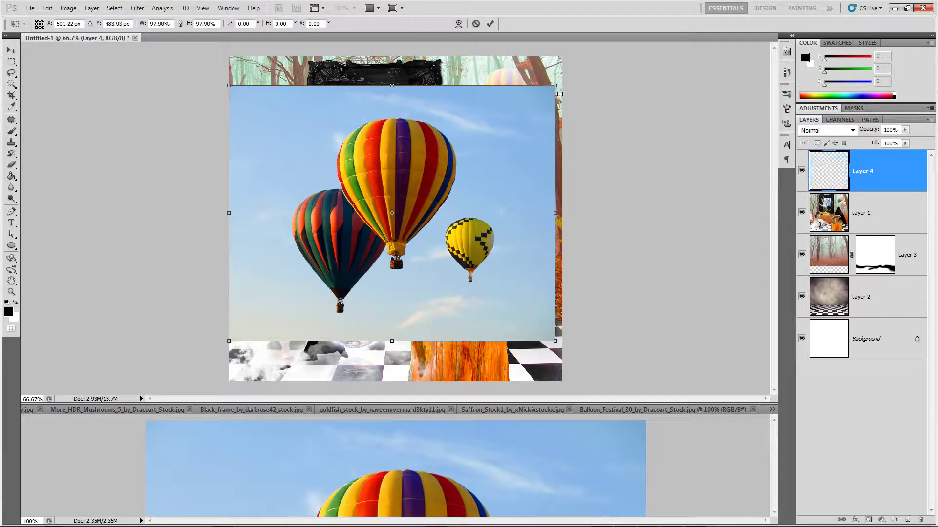
key(Return)
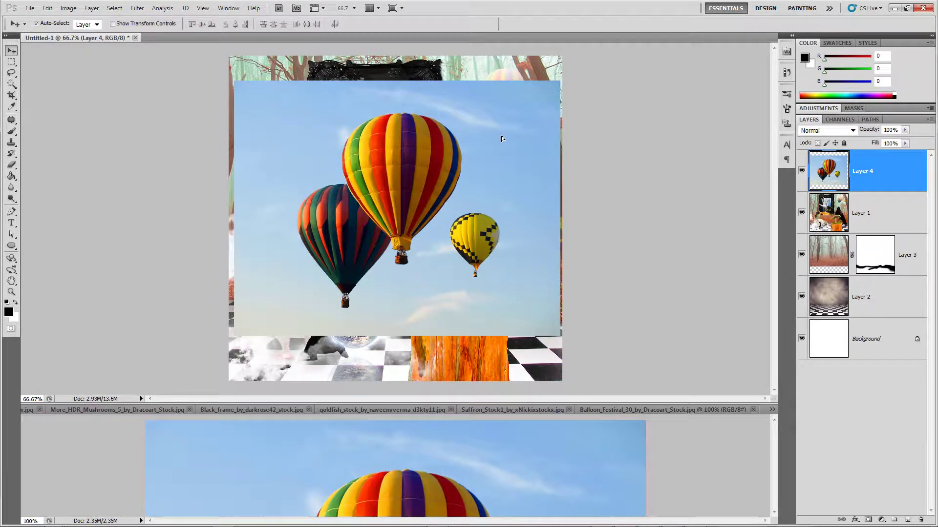
key(ctrl+z)
- Select the whole sky around the three balloons with the Magic Wand at tolerance 30, including the empty area outside the photo
click(11, 84)
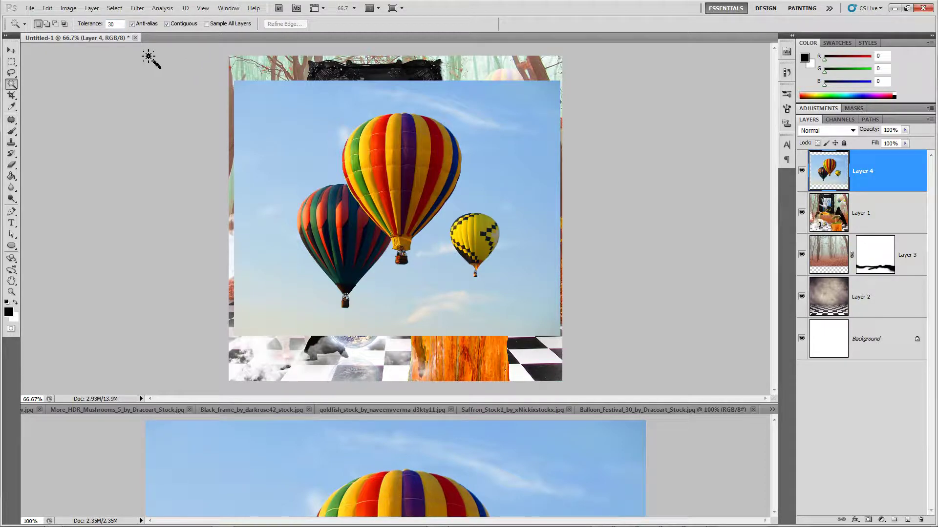
click(262, 146)
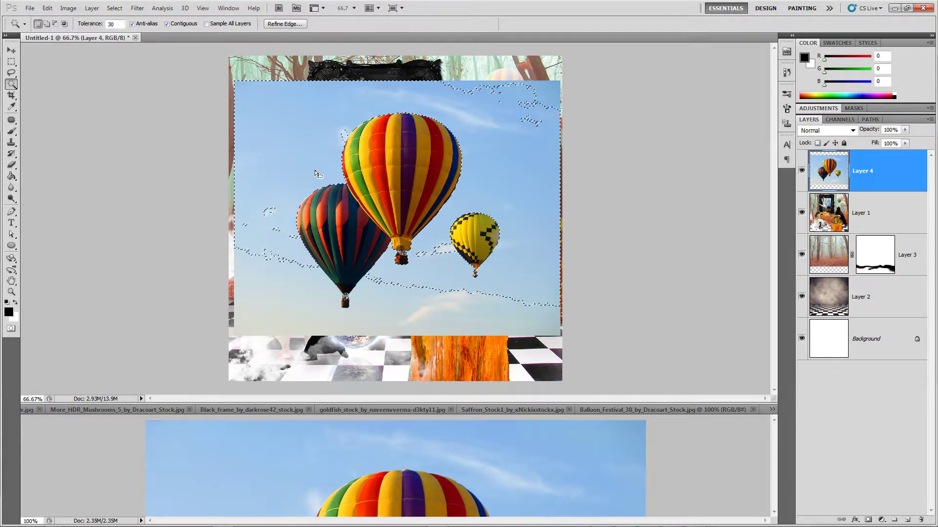
key(ctrl+d)
click(267, 106)
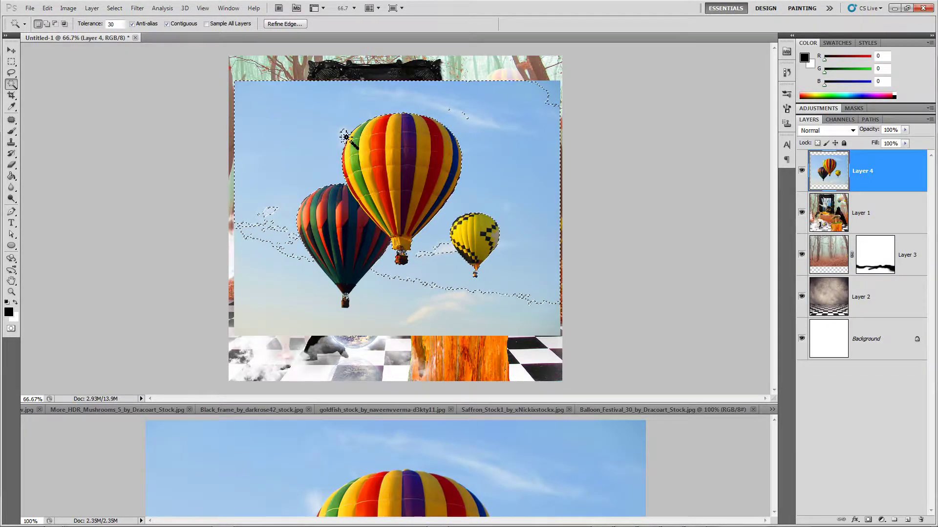
key(shift)
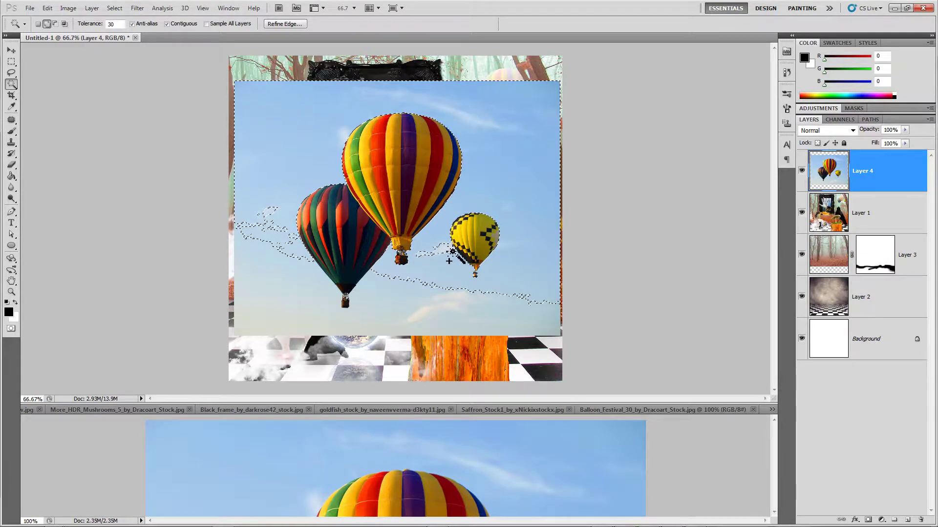
click(426, 317)
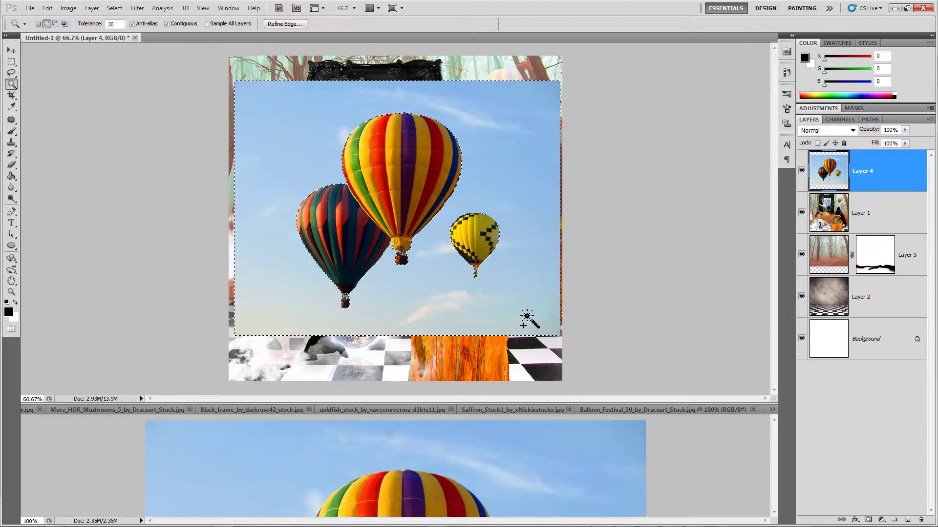
shift+click(263, 76)
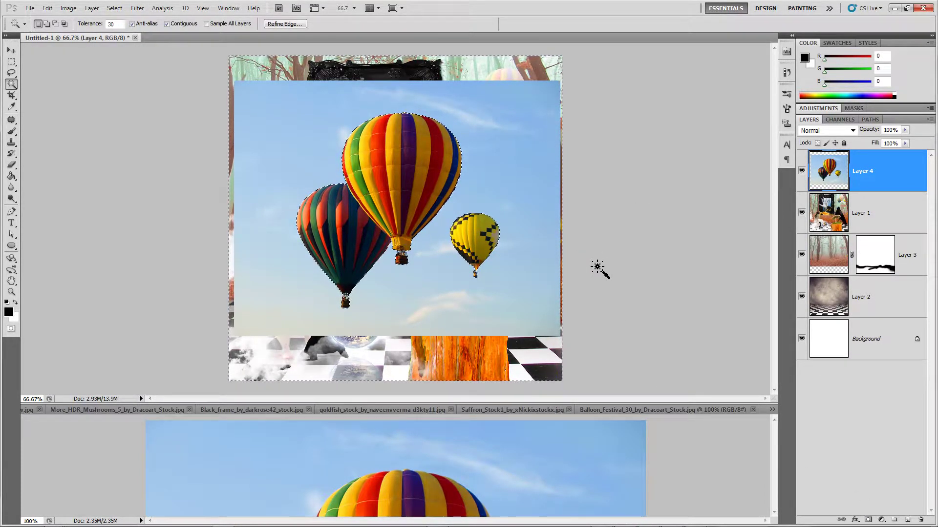
- Mask out the sky without deleting it by adding a layer mask from the selection to the balloon layer and inverting the mask
key(Delete)
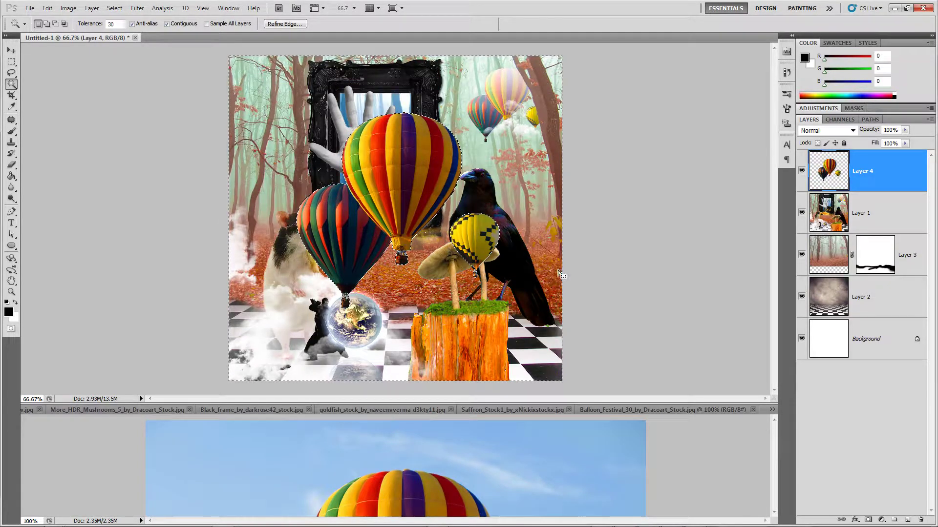
key(ctrl+z)
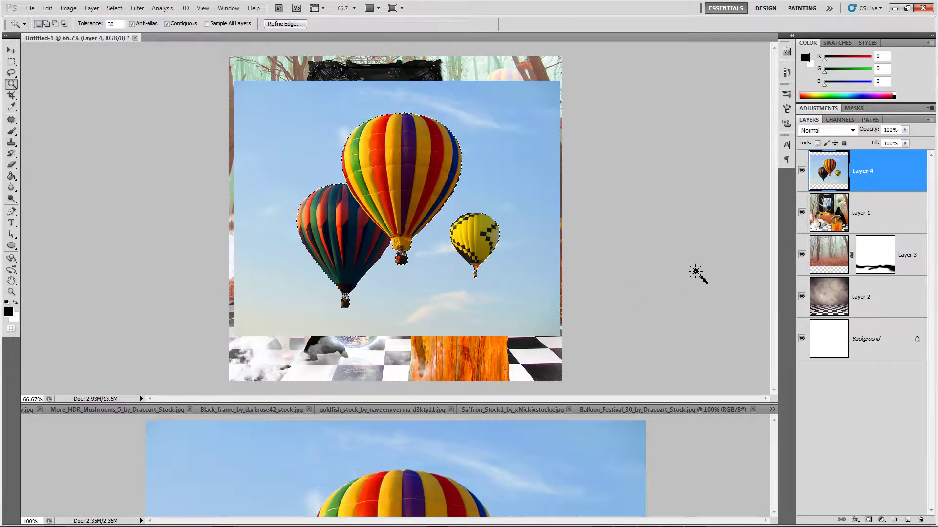
alt+click(868, 521)
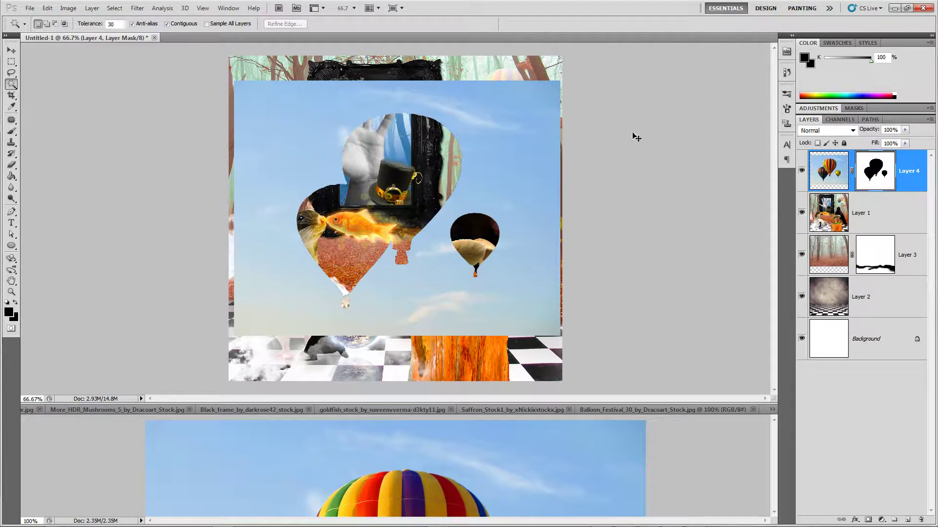
key(ctrl+i)
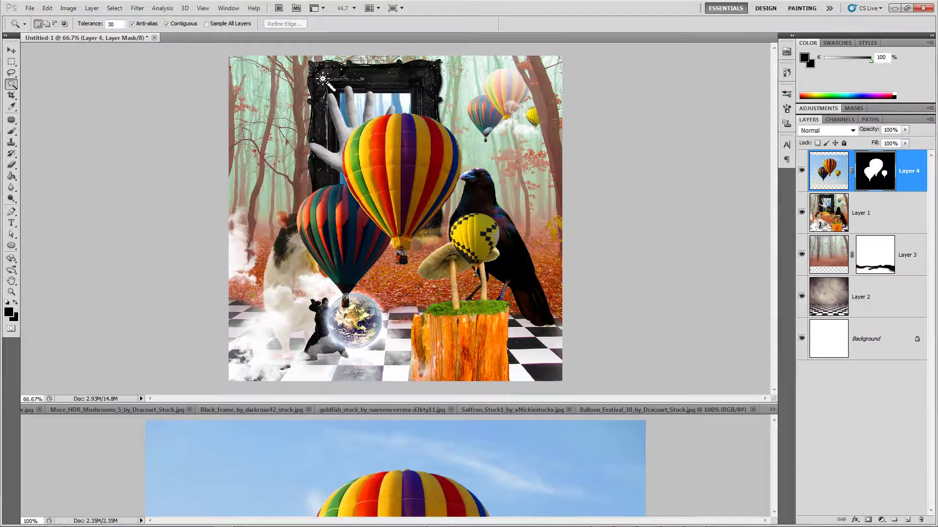
click(68, 8)
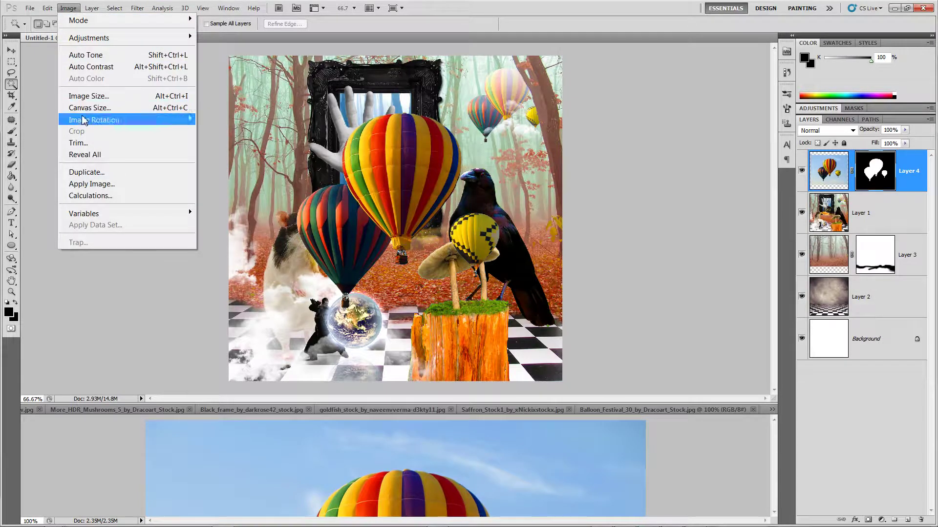
mouse_move(121, 39)
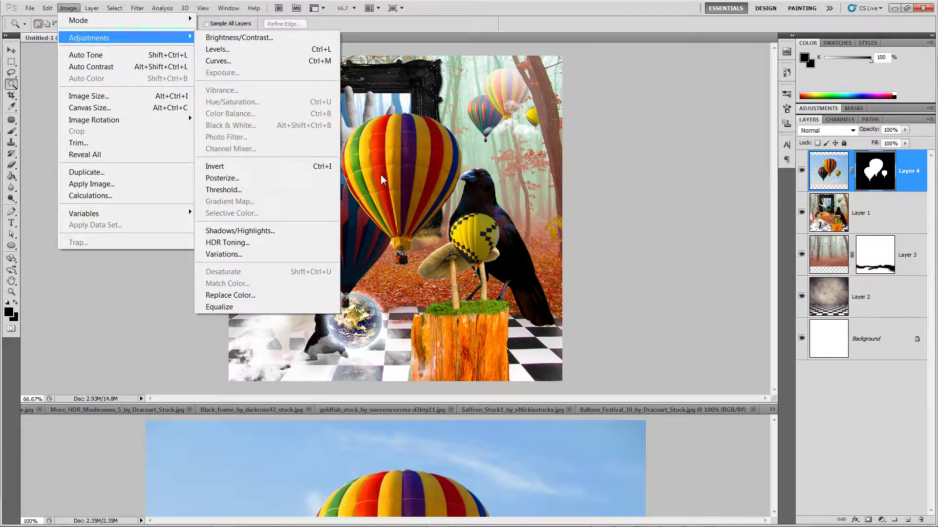
key(Escape)
key(Escape)
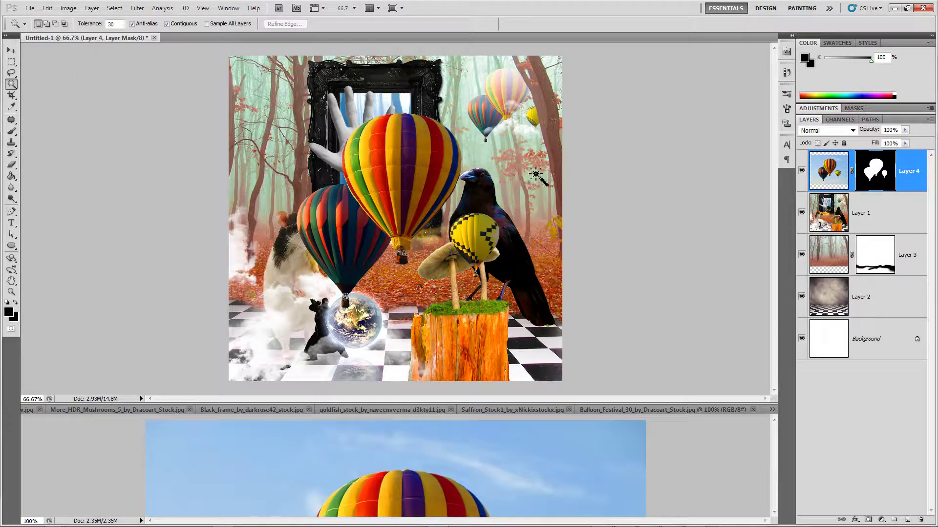
- Convert the masked balloon layer into a smart object
key(v)
click(829, 170)
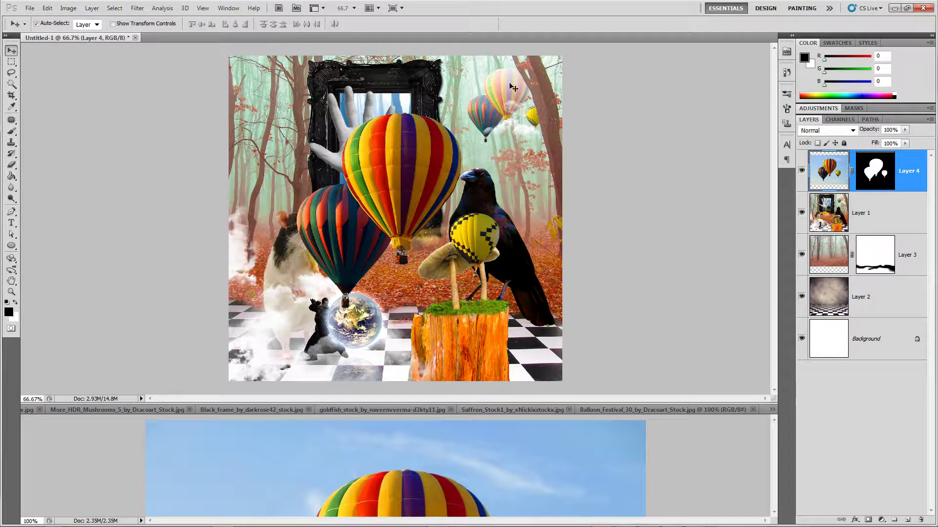
right_click(921, 189)
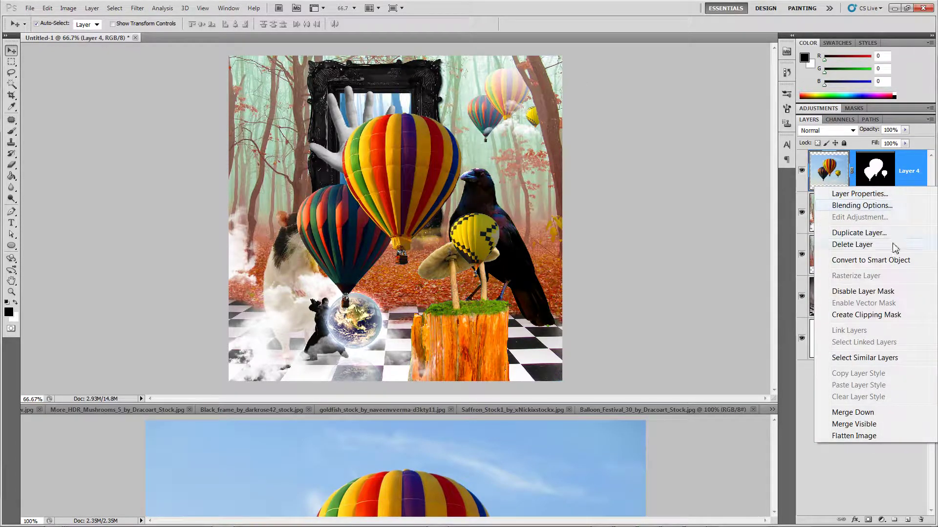
click(889, 260)
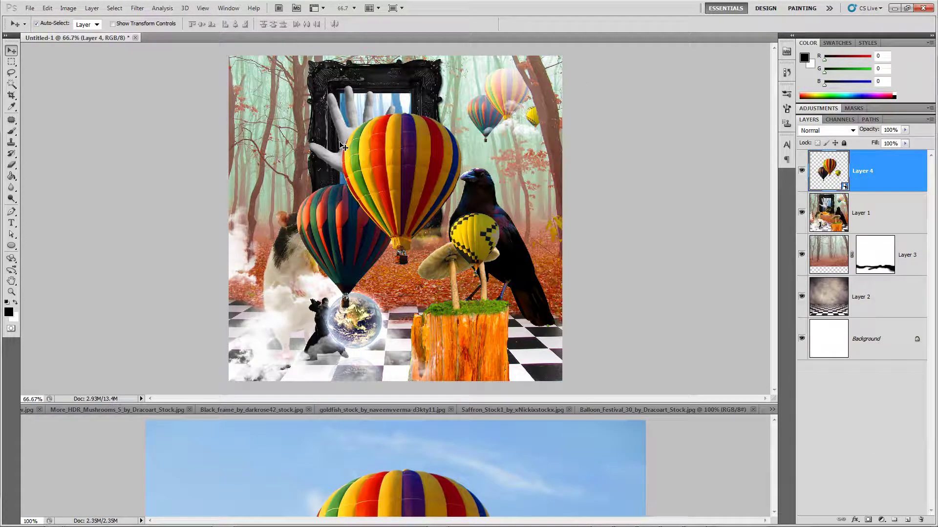
- Scale the balloons proportionally to about 37.9%, fit them over the reference balloons, and compare the two by hiding and showing their layer
key(ctrl+t)
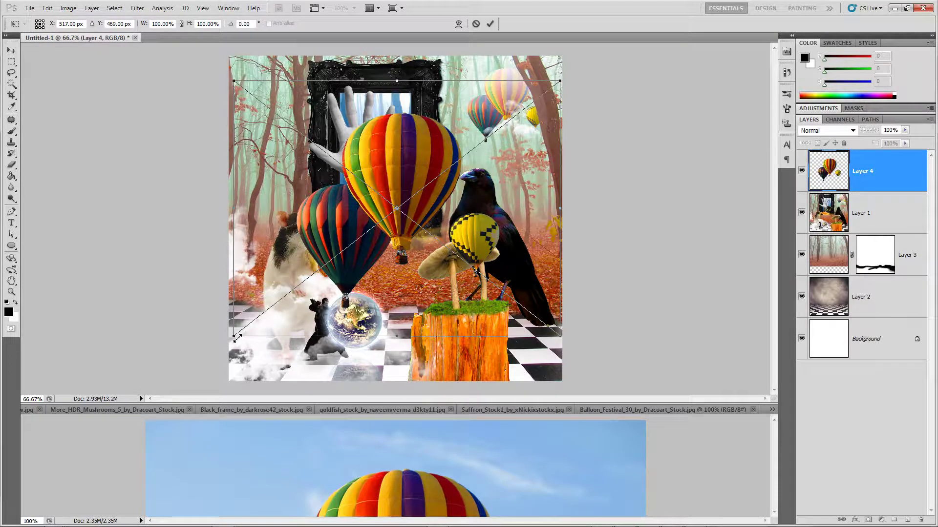
drag(236, 337, 464, 191)
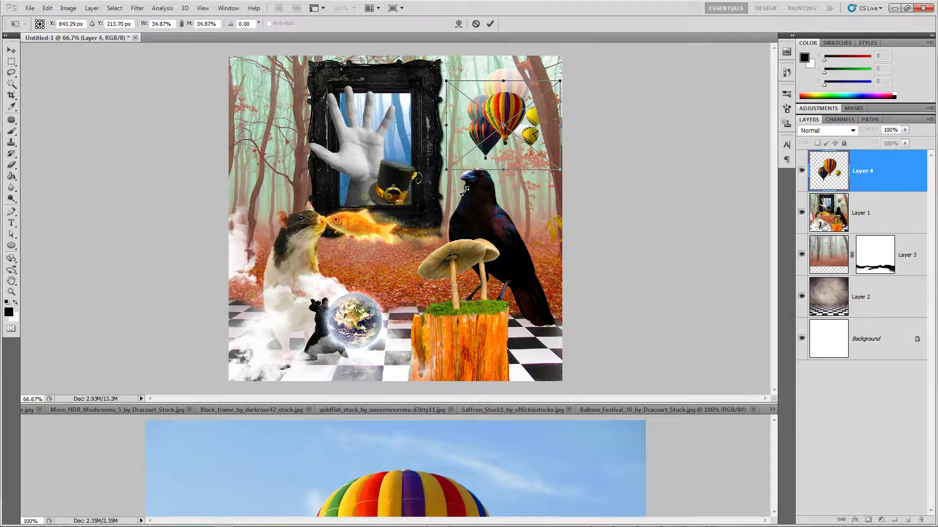
drag(510, 109, 513, 81)
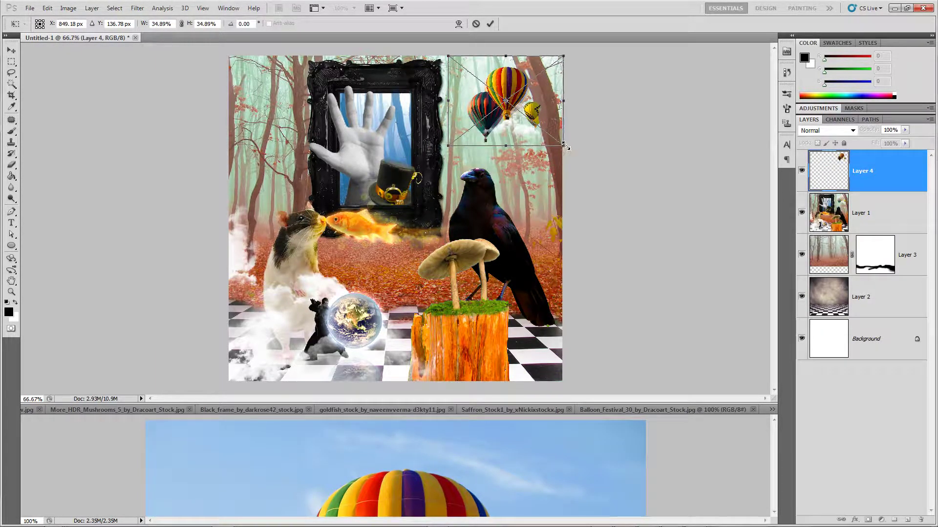
mouse_move(565, 146)
mouse_down()
mouse_move(554, 150)
mouse_move(565, 150)
mouse_up()
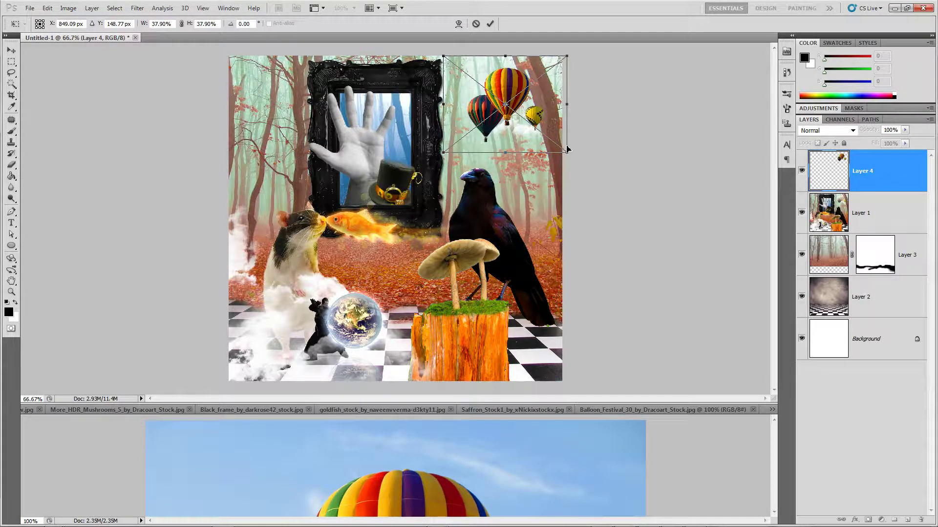
key(Return)
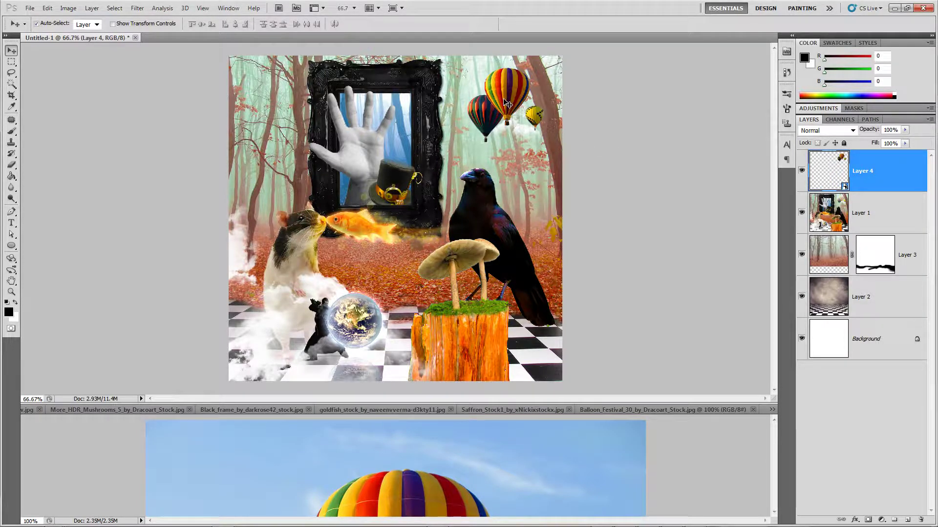
click(803, 175)
click(802, 171)
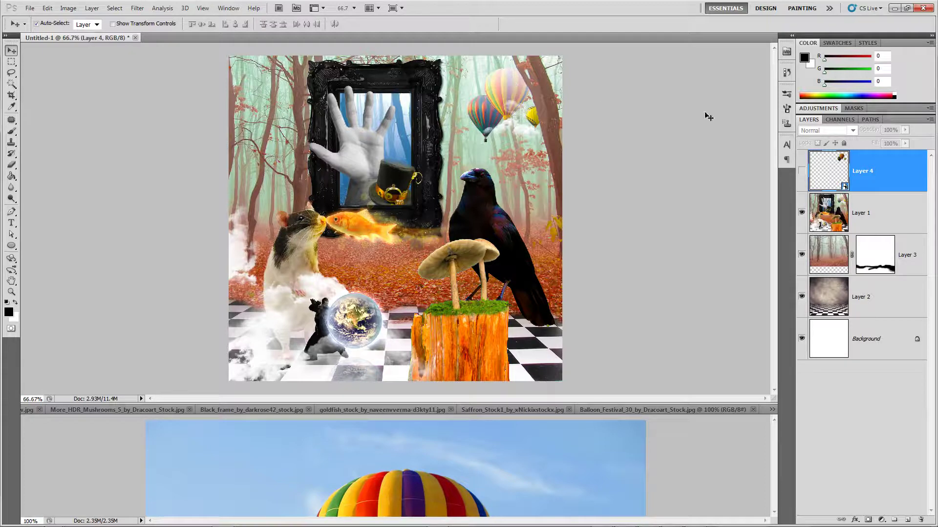
click(801, 170)
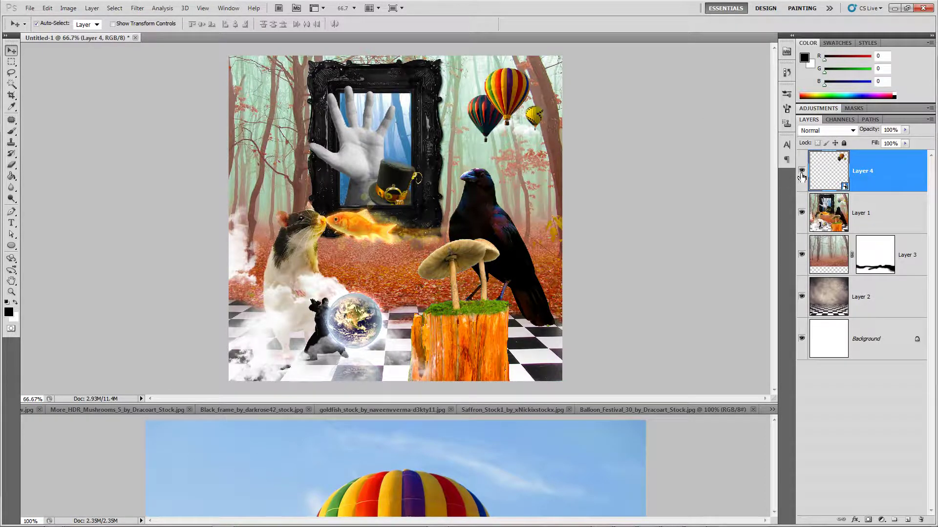
click(802, 171)
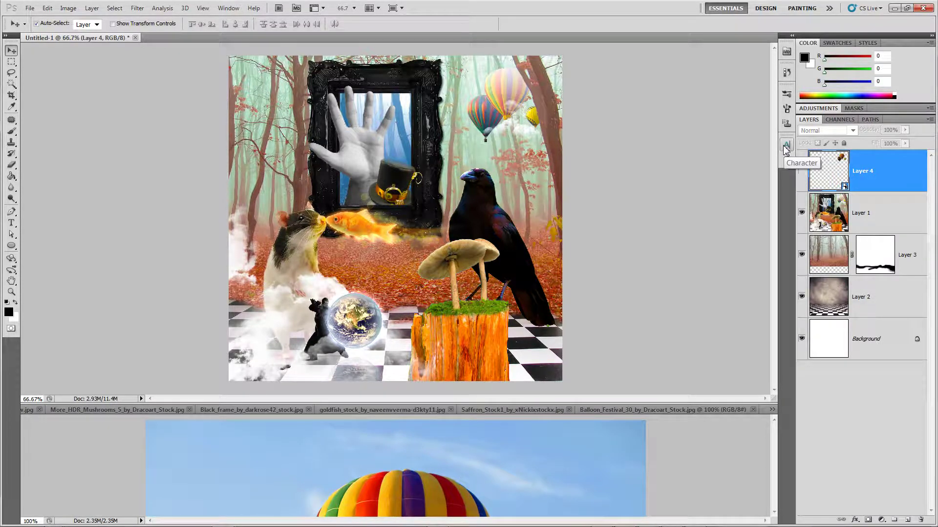
click(802, 172)
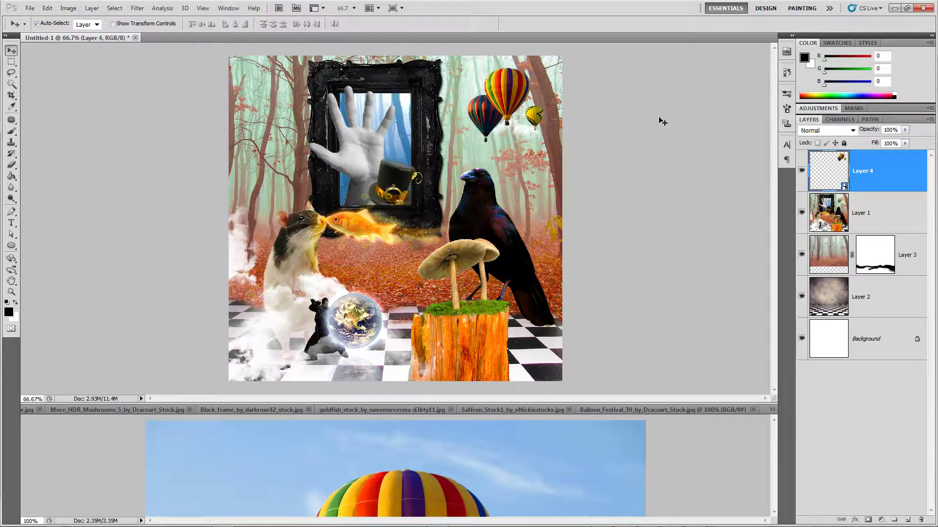
- Load the balloon shapes as a selection, add a new layer above, and prepare a radial gradient from white foreground to transparent
ctrl+click(838, 169)
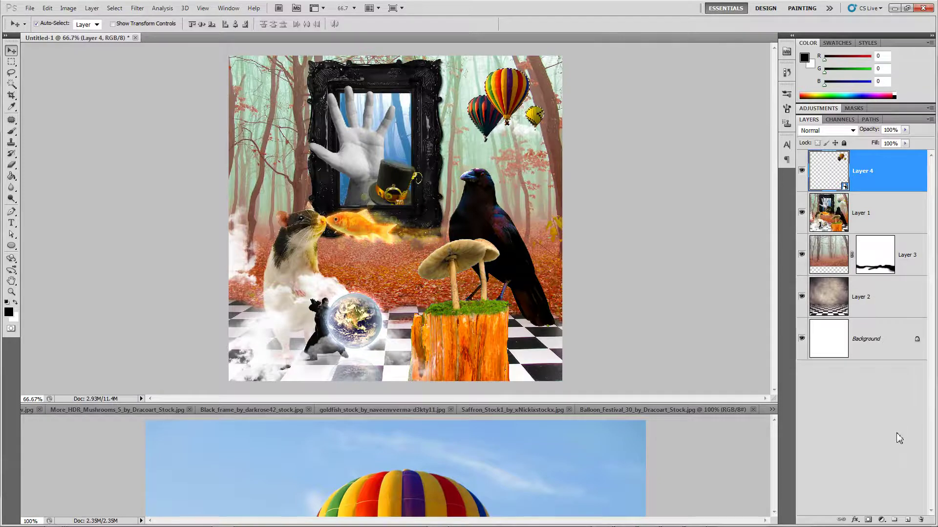
click(908, 521)
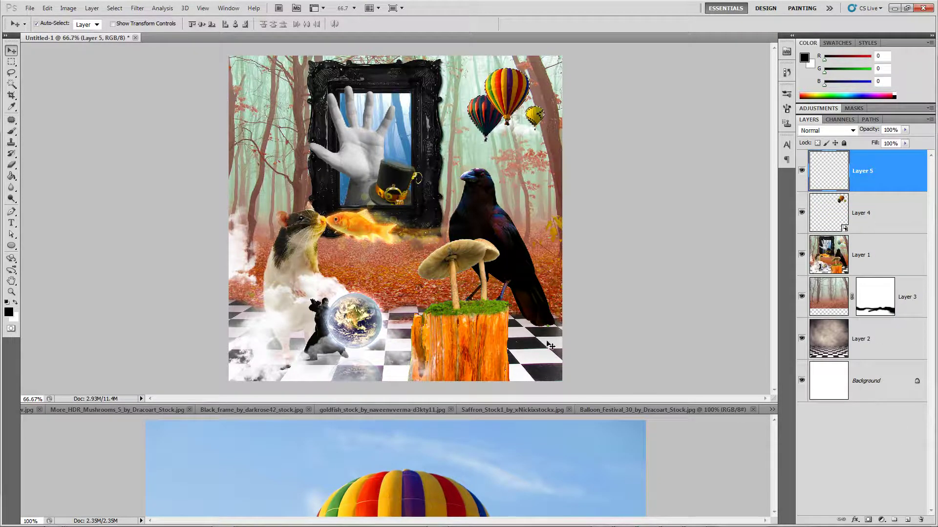
click(11, 176)
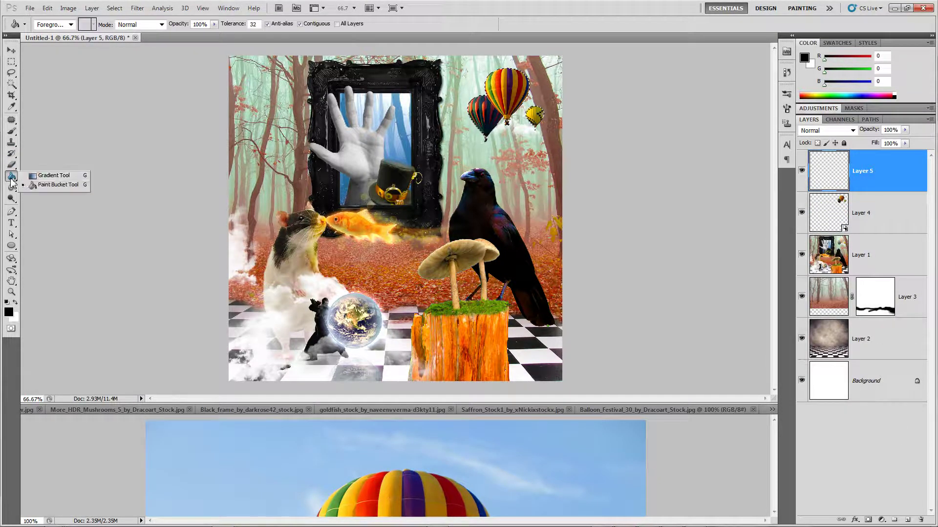
click(52, 176)
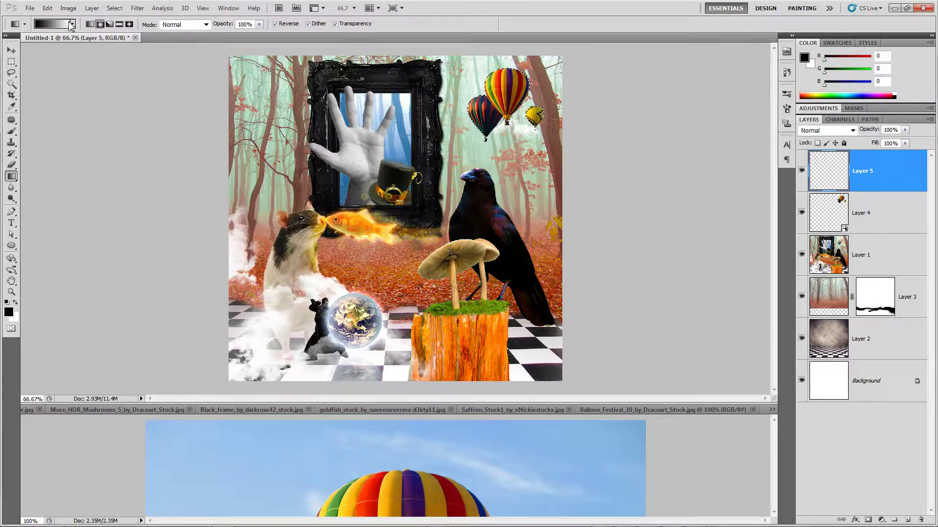
click(73, 25)
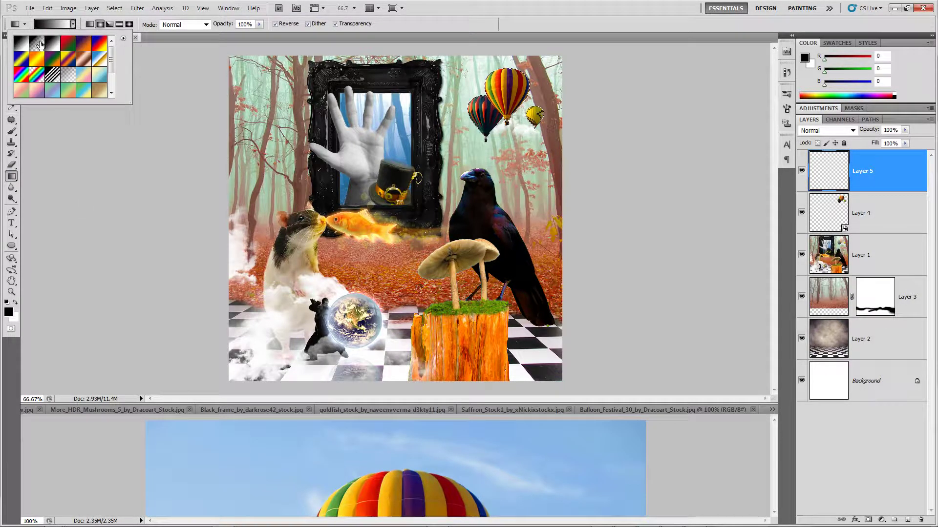
click(36, 46)
click(69, 191)
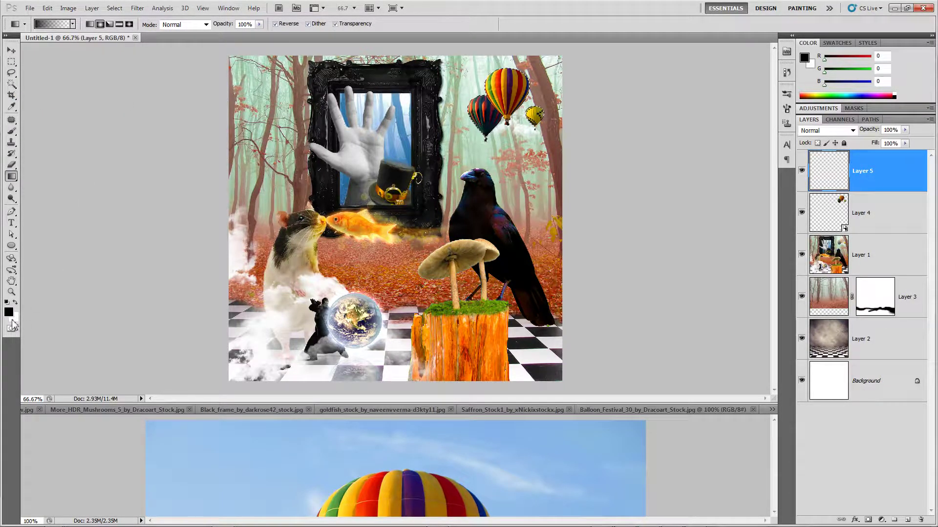
click(16, 303)
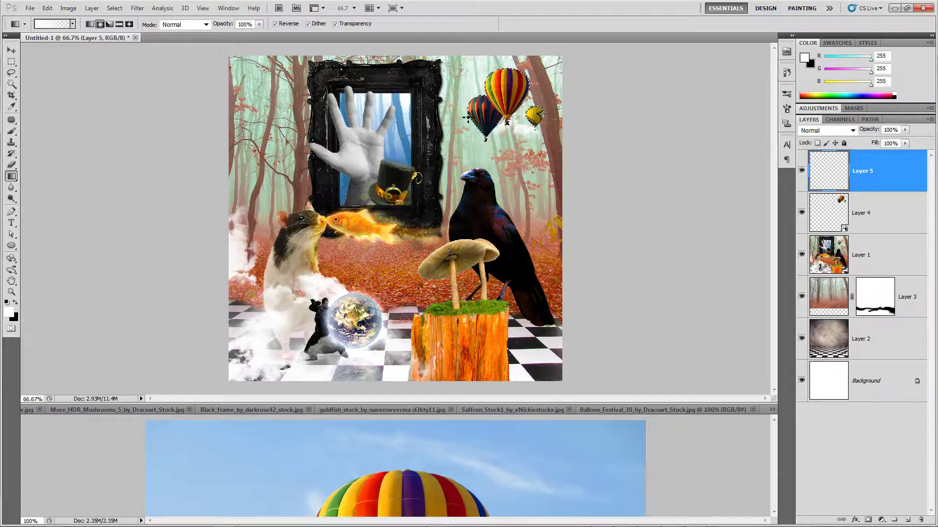
- Try to fade the balloons with white radial gradients, turning Reverse off, and compare the effect with the reference balloons
drag(503, 73, 501, 136)
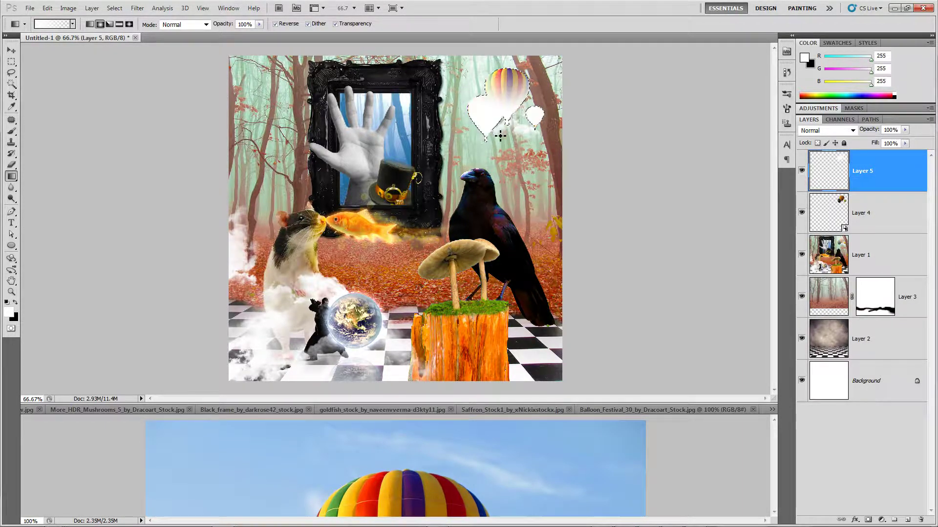
click(276, 24)
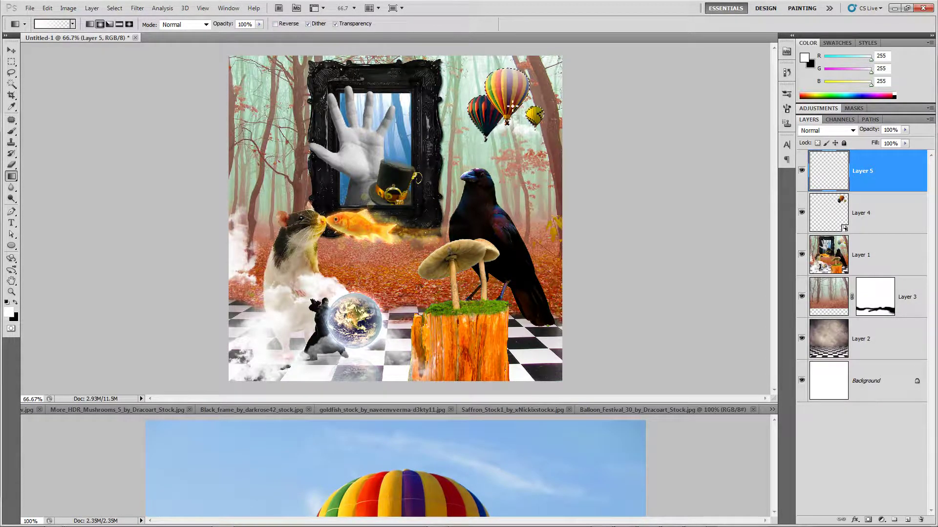
drag(518, 133, 551, 143)
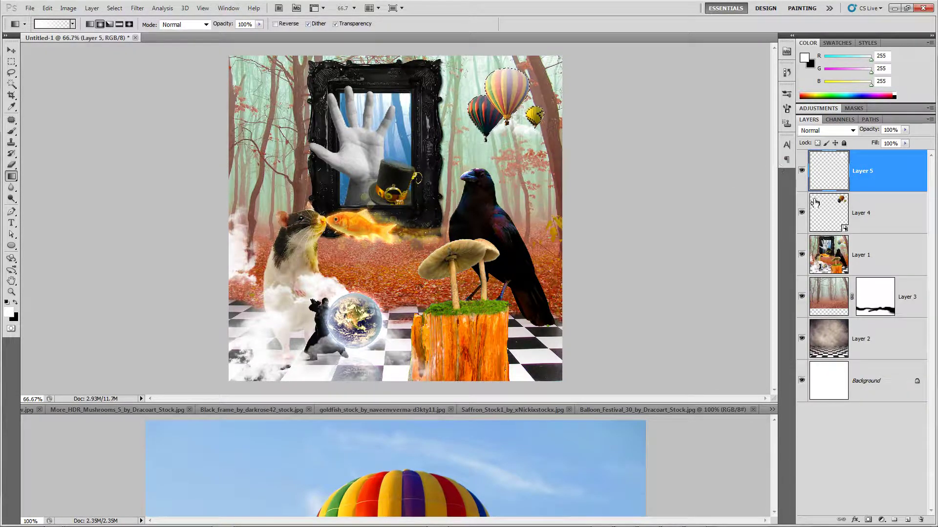
click(802, 185)
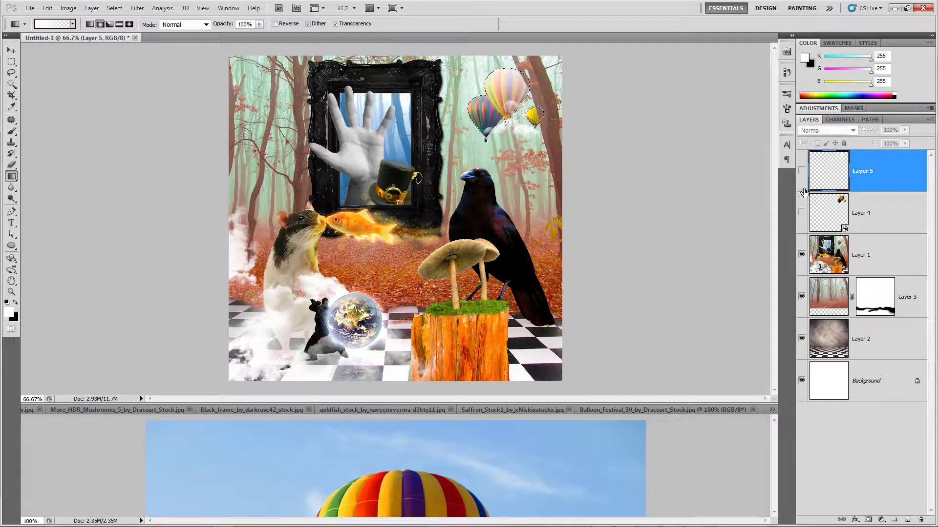
drag(803, 183, 801, 213)
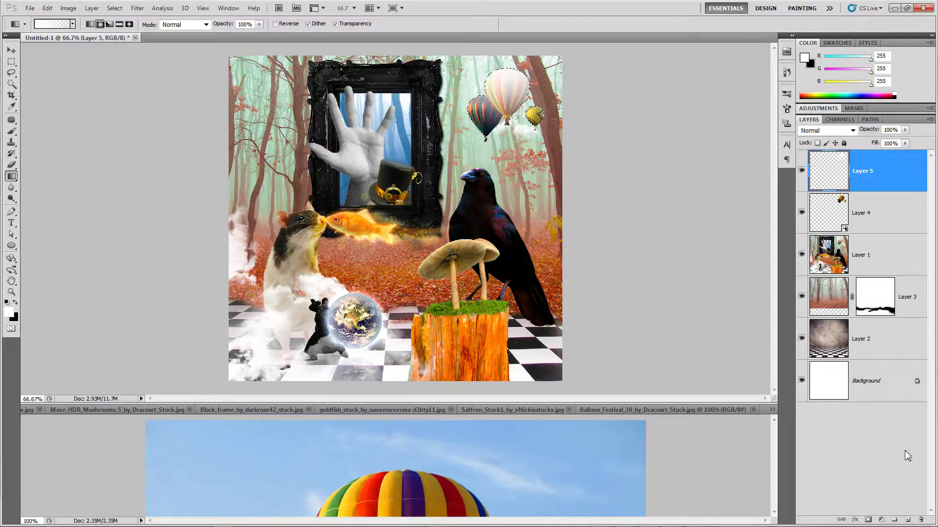
- Delete the gradient layer above the balloons
click(920, 520)
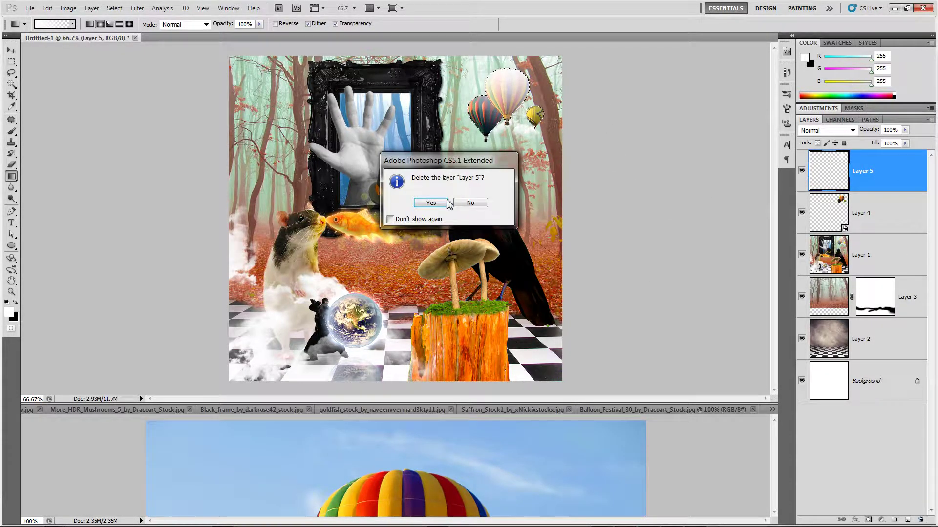
click(431, 203)
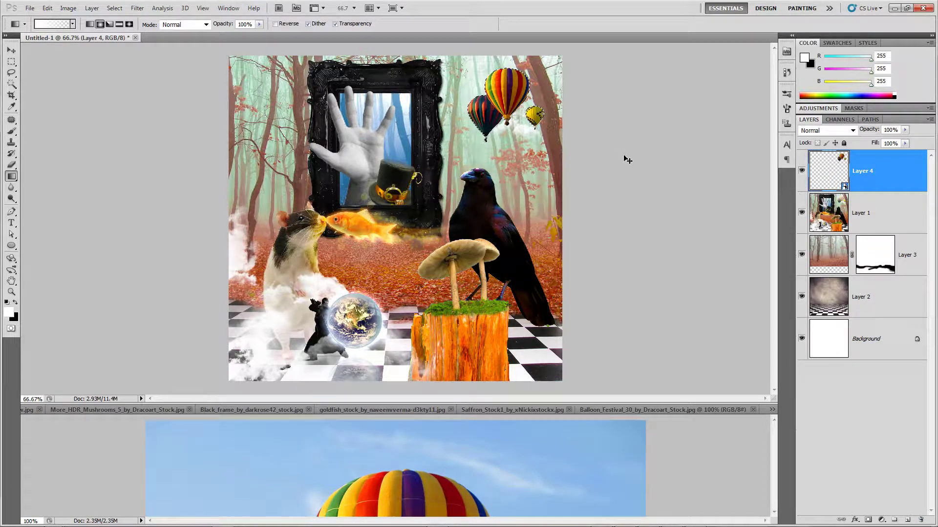
- Add a linear black-to-white Gradient Overlay style to the balloon layer and move its dialog clear of the balloons
key(v)
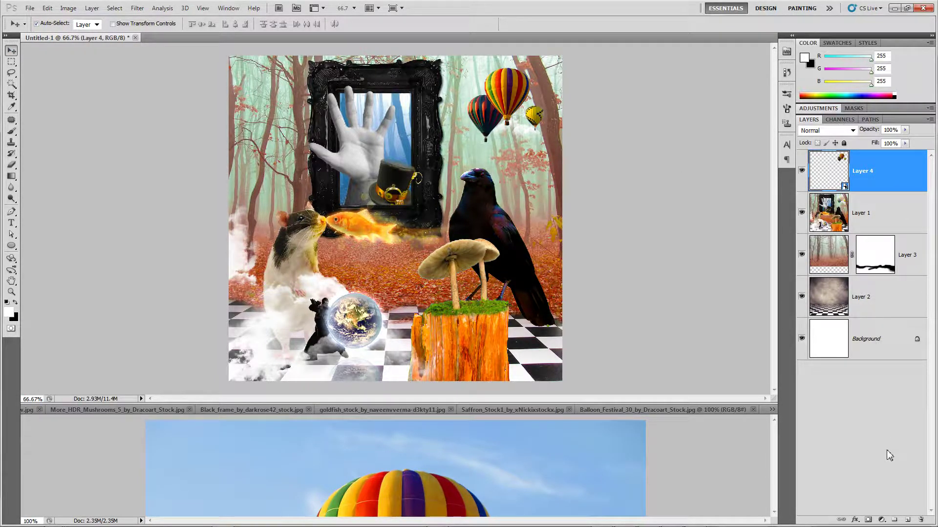
click(857, 520)
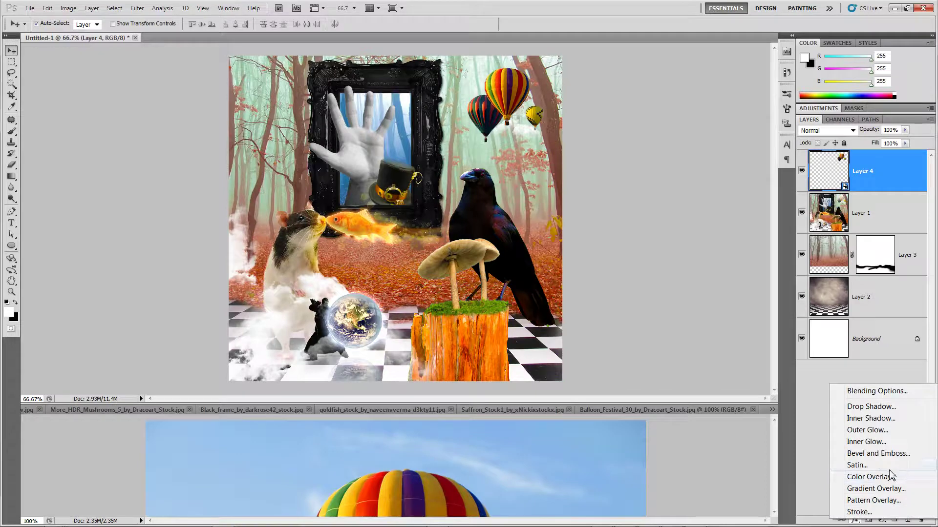
click(879, 489)
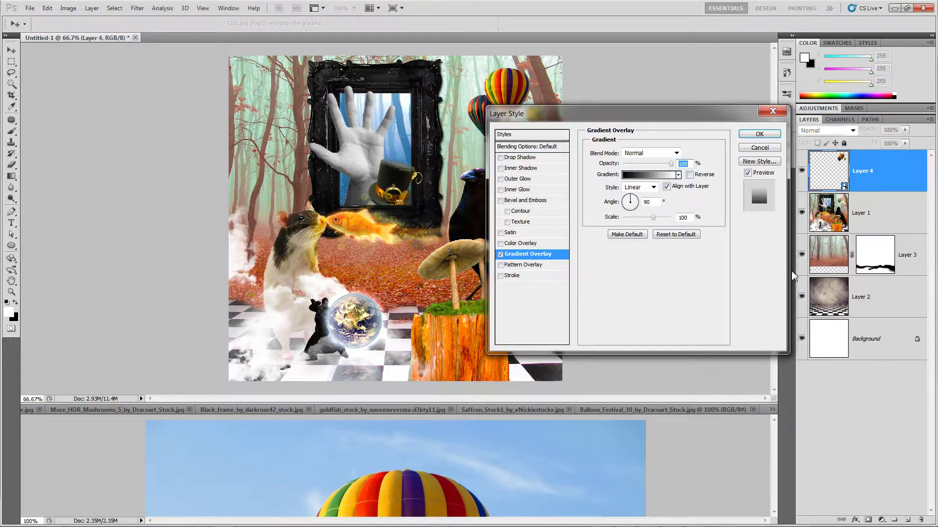
drag(679, 116, 721, 211)
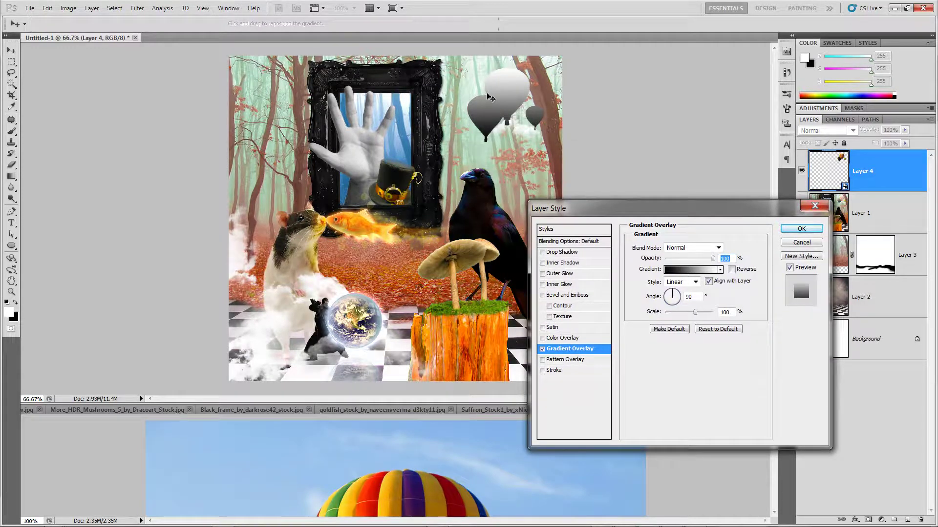
- Try out the Gradient Overlay blend modes between Soft Light, Divide and Multiply on the balloons, and return to Normal
click(706, 249)
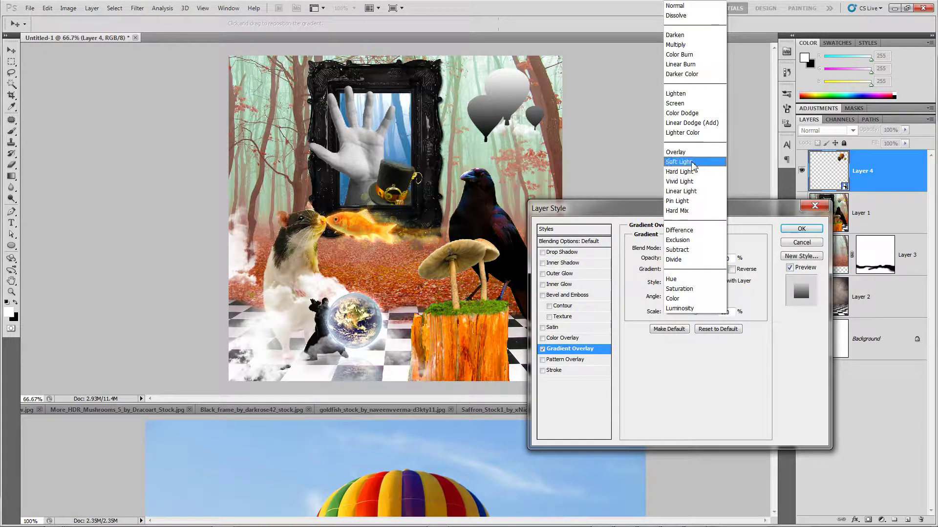
click(689, 162)
key(Down)
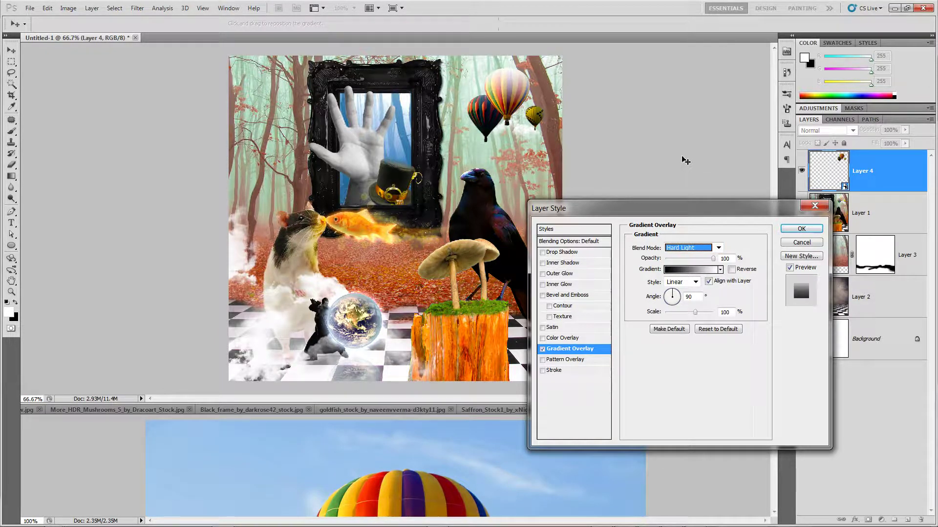
key(Down)
key(Down)
key(Down)
key(Down)
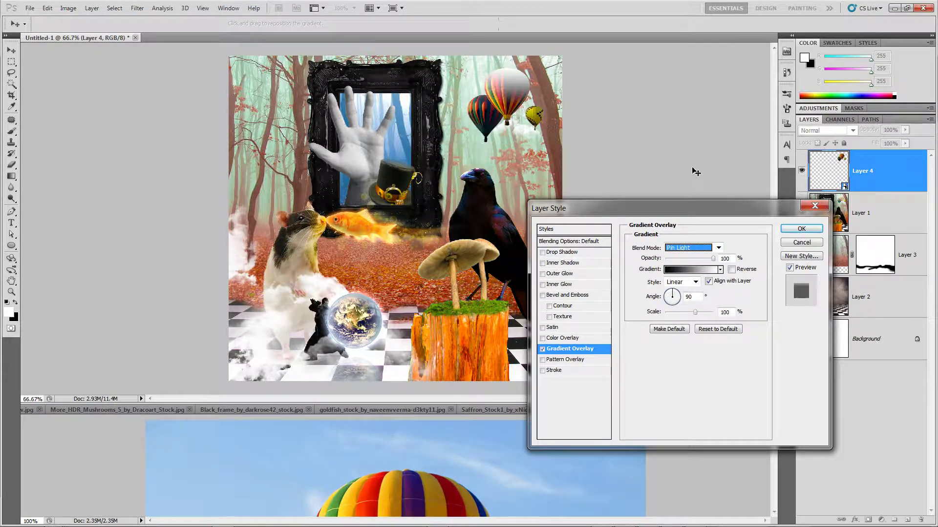
key(Down)
key(Down)
key(Down)
key(Down)
key(Down)
key(Down)
key(Down)
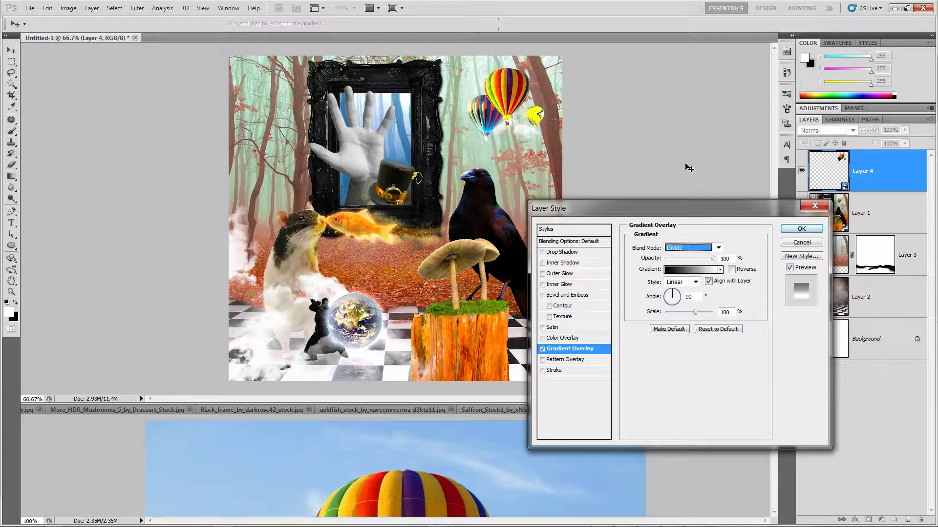
key(Up)
key(Up)
key(Up)
key(Up)
key(Up)
key(Up)
key(Up)
key(Up)
key(Up)
key(Up)
key(Up)
key(Up)
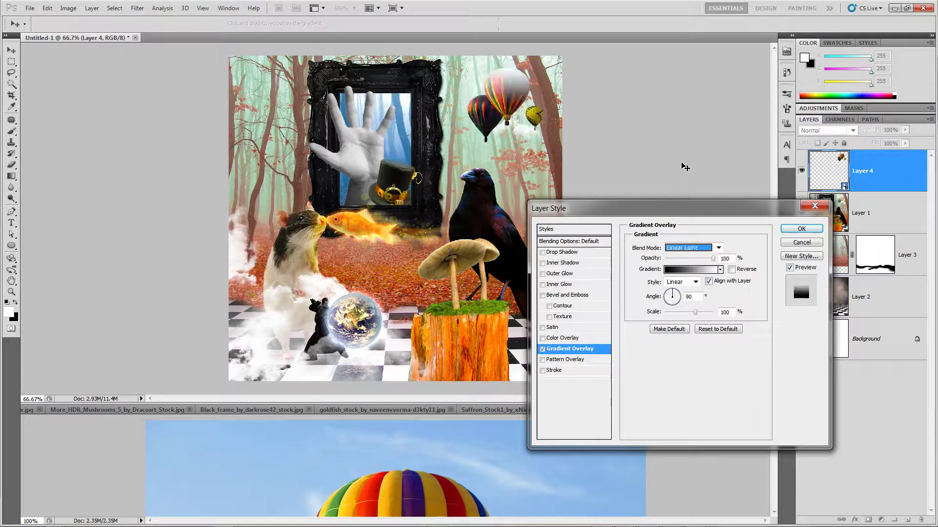
key(Up)
key(Up)
key(Up)
key(Up)
key(Up)
key(Up)
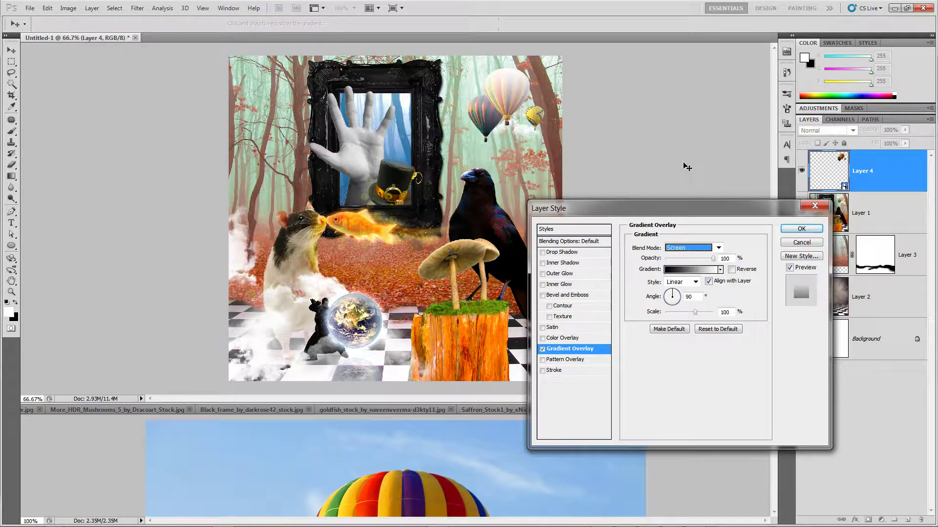
key(Up)
key(Up)
key(Up)
key(Up)
key(Up)
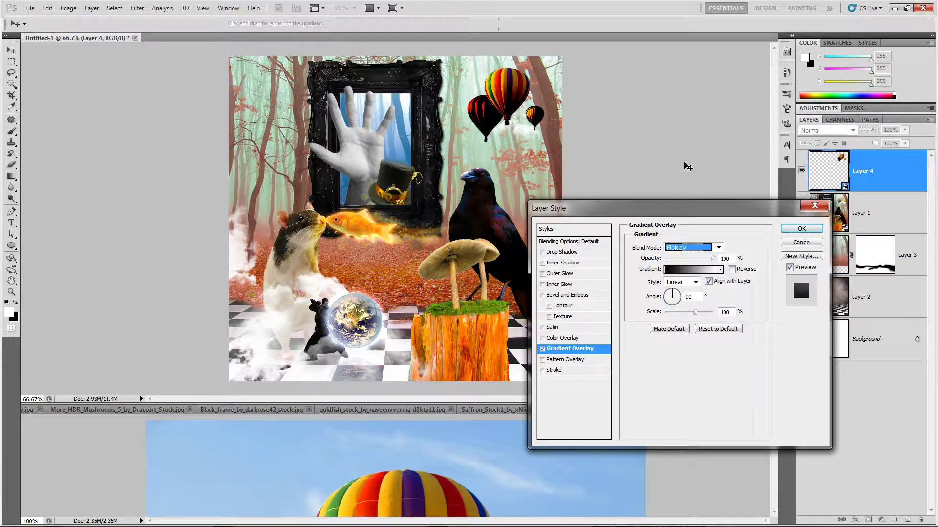
key(Up)
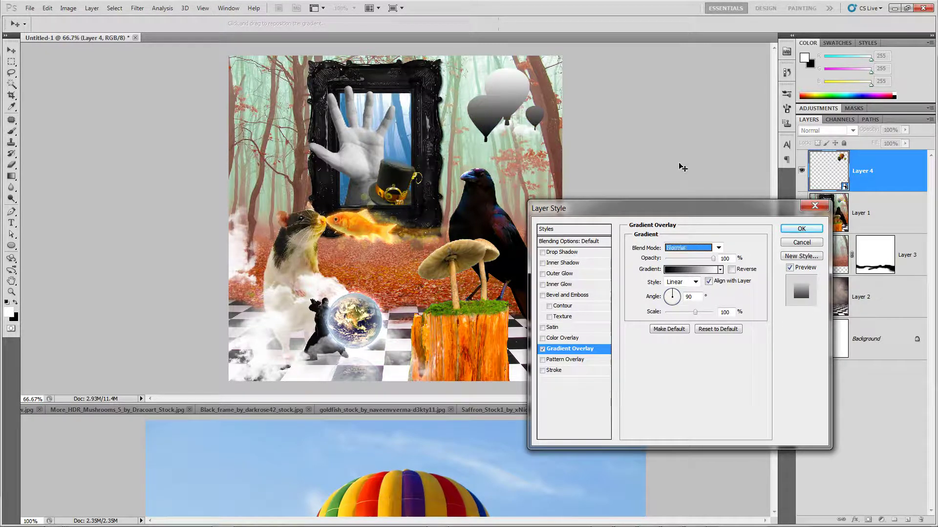
- Set the Gradient Overlay blend mode to Screen and apply the layer style to the balloons
key(Down)
key(Down)
key(Down)
key(Down)
key(Down)
key(Down)
key(Down)
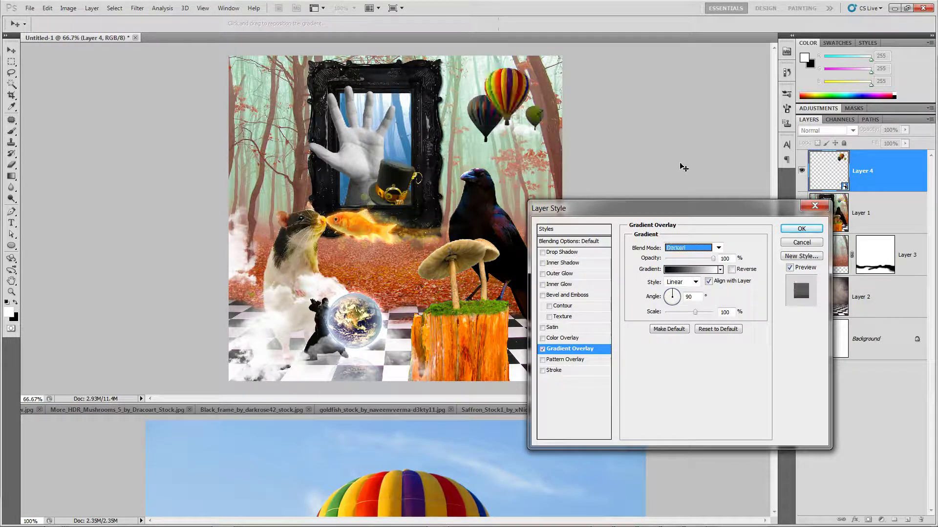
key(Down)
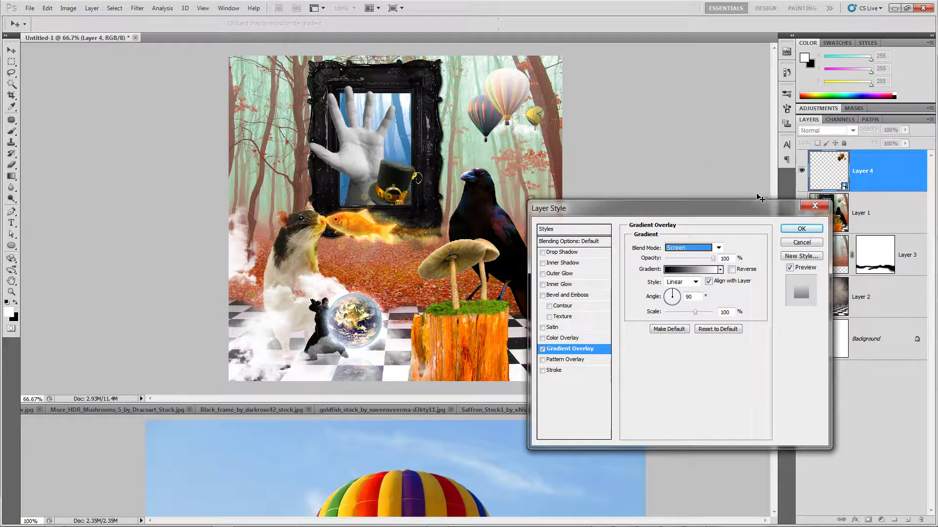
click(801, 230)
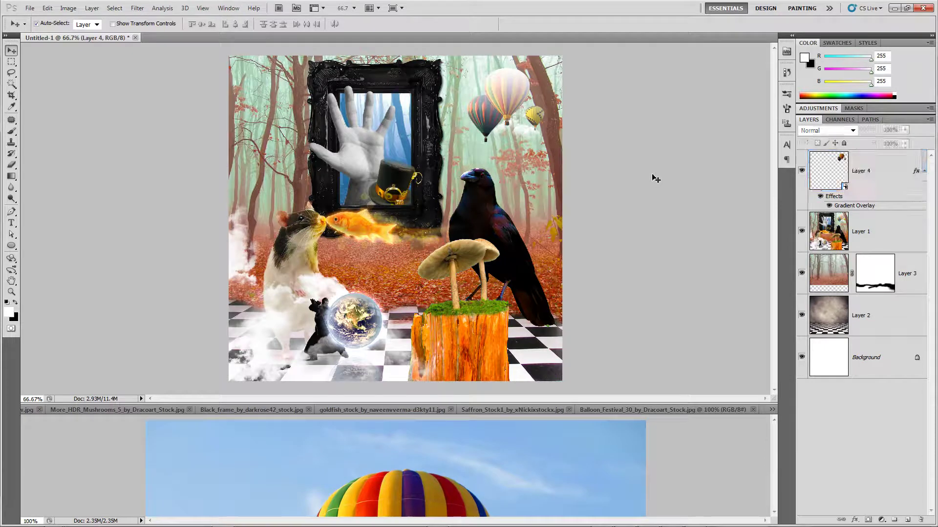
- Select the balloon layer, then hide and show it to compare the faded balloons with the reference
click(656, 159)
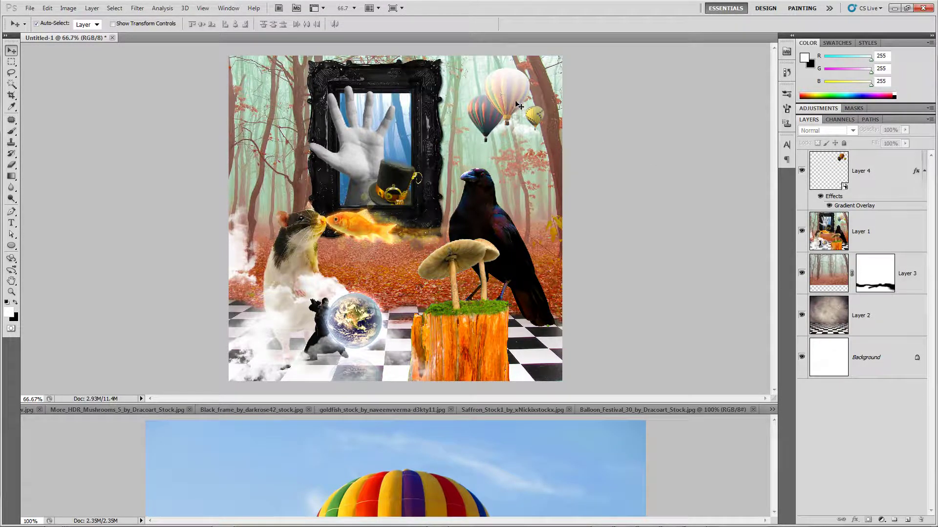
mouse_move(522, 107)
mouse_down()
mouse_move(493, 108)
mouse_move(516, 92)
mouse_up()
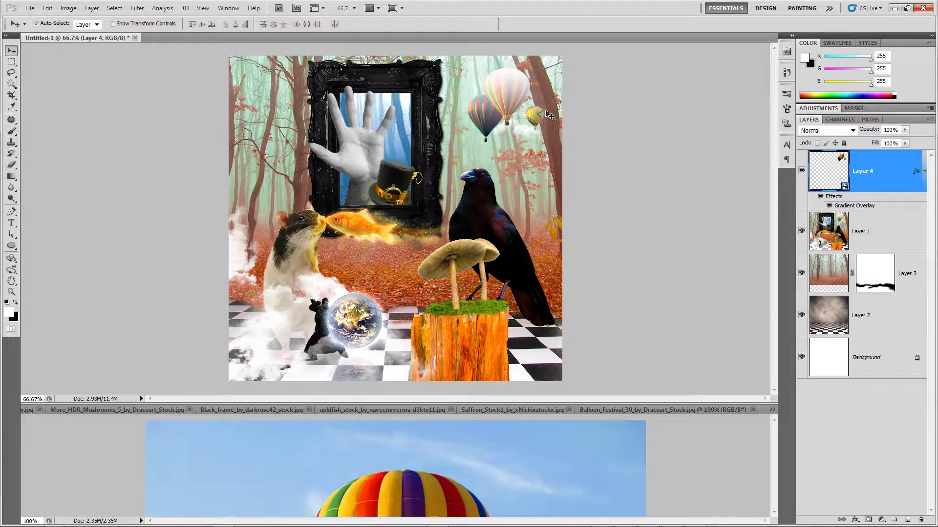
click(802, 171)
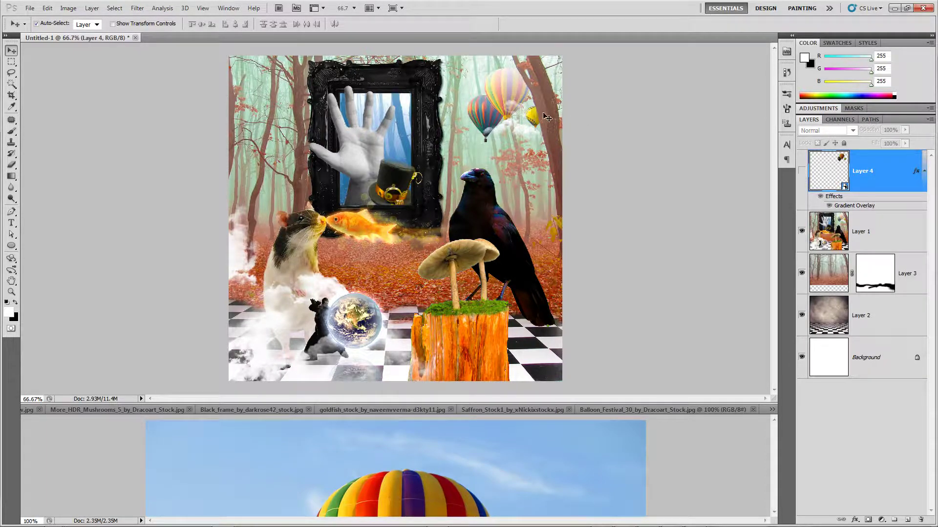
click(802, 172)
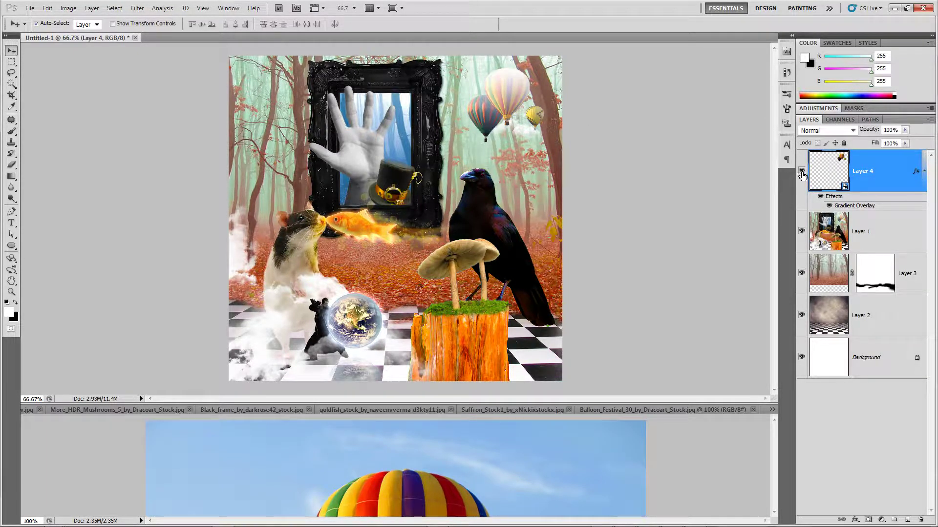
- Add a layer mask to the balloon layer
key(ctrl+1)
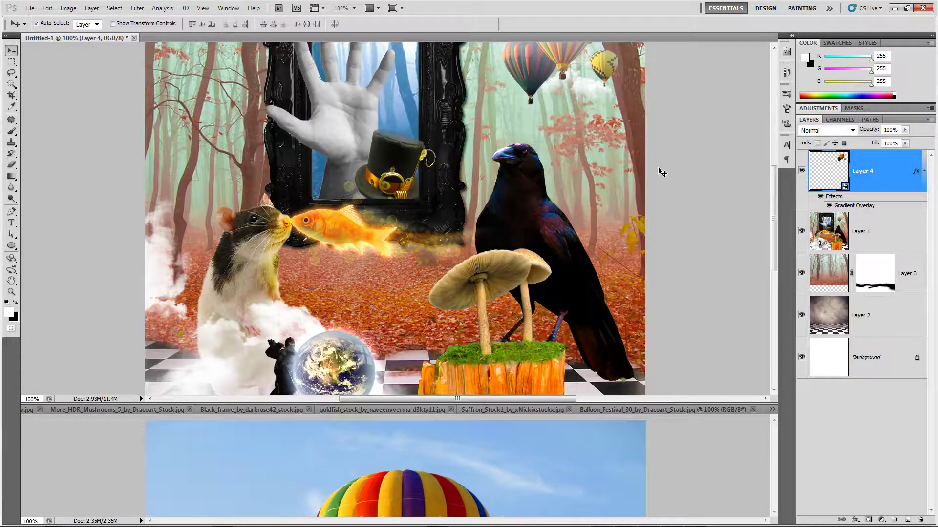
key(ctrl+plus)
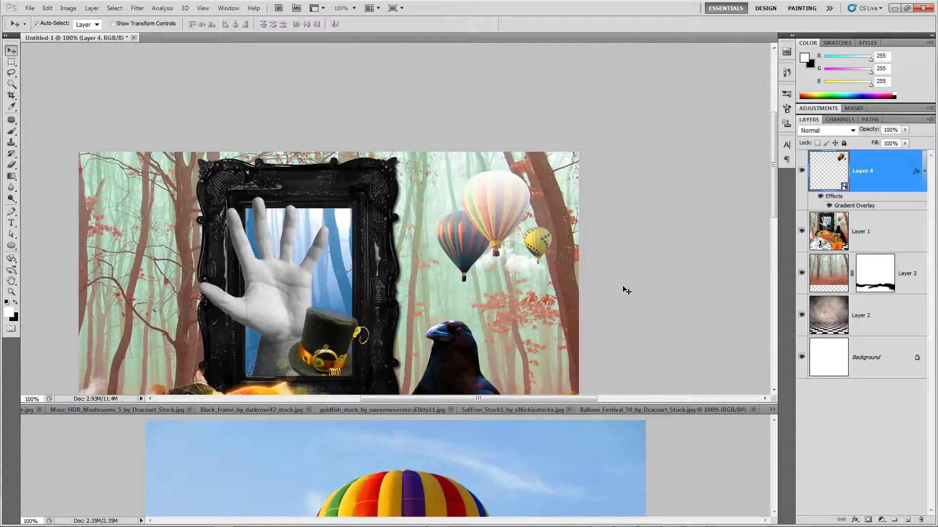
drag(686, 223, 596, 187)
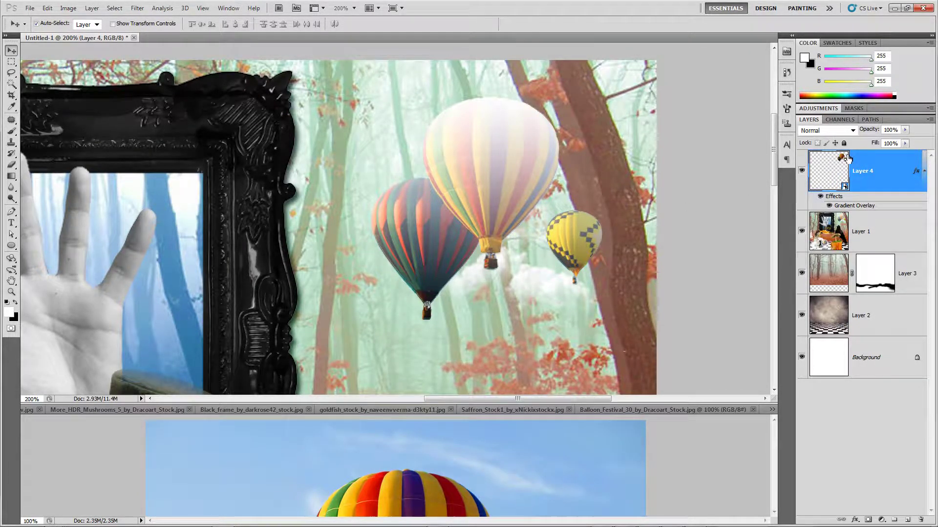
right_click(901, 163)
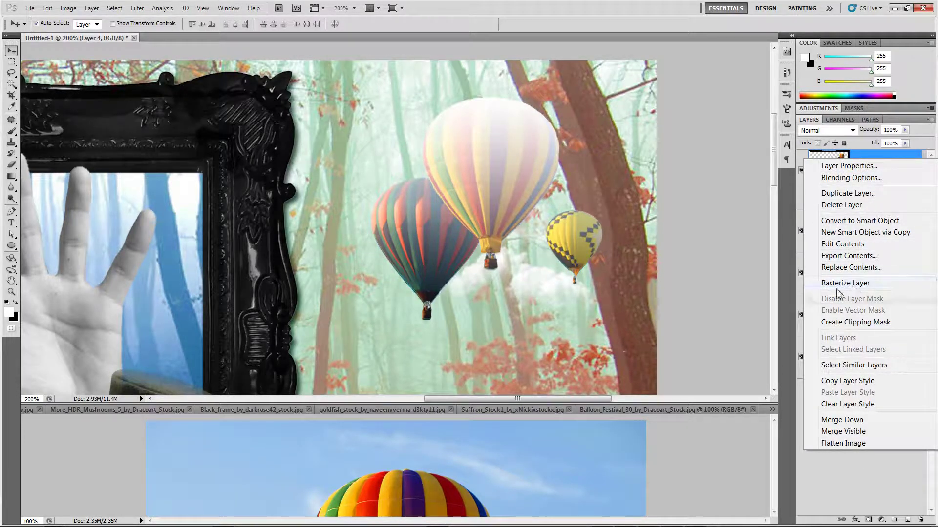
click(838, 482)
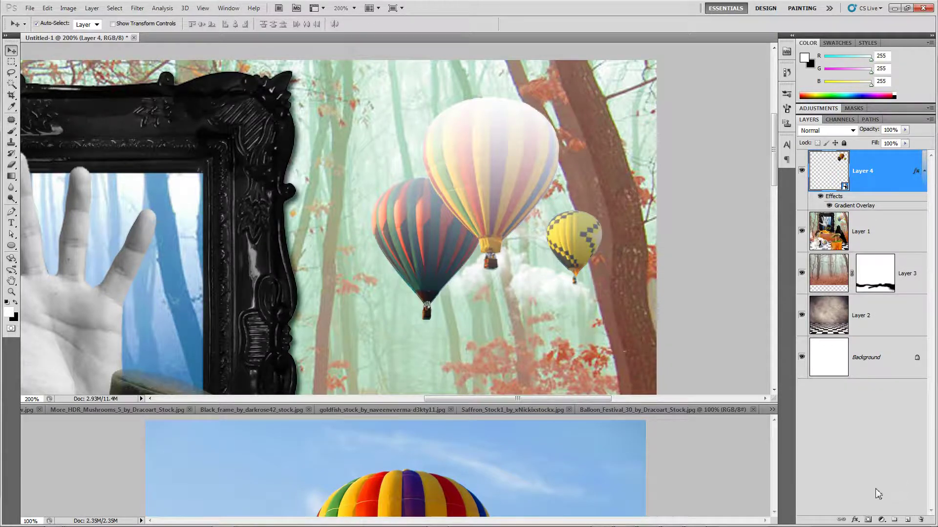
click(868, 521)
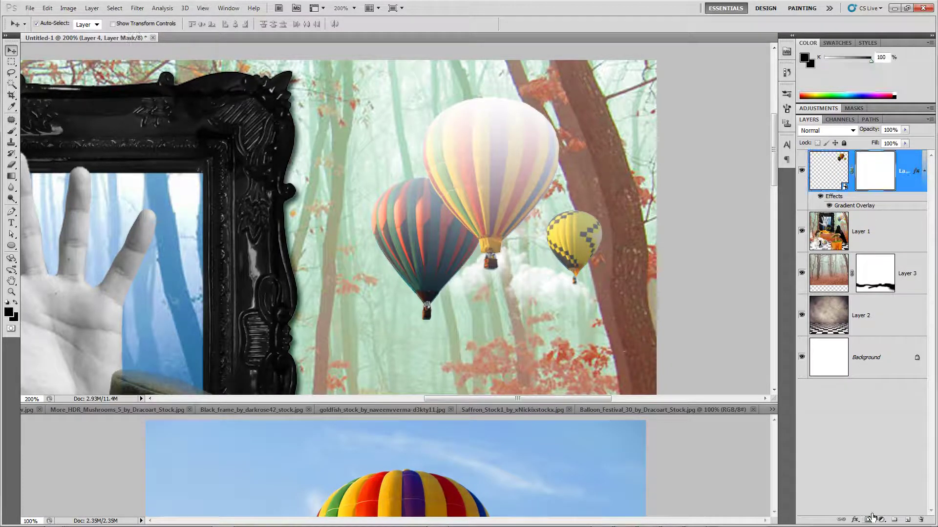
- Mask out the yellow balloon where it overlaps the tree trunk, using a black 20 px brush at 100% hardness
click(12, 131)
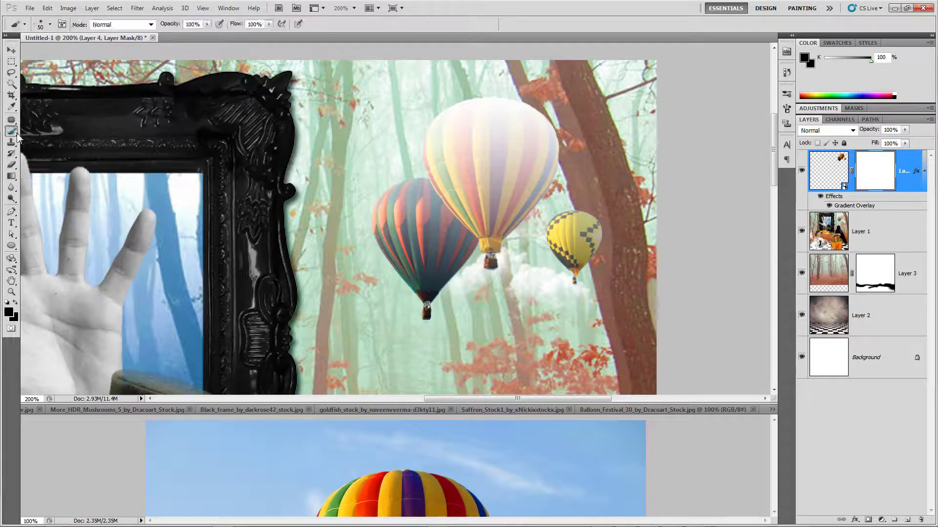
click(50, 25)
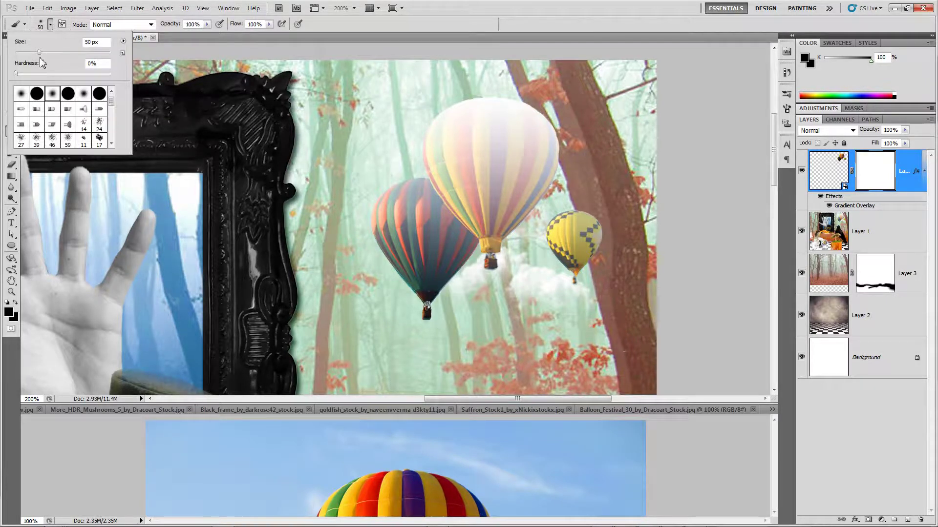
mouse_move(24, 74)
mouse_down()
mouse_move(75, 75)
mouse_move(25, 52)
mouse_up()
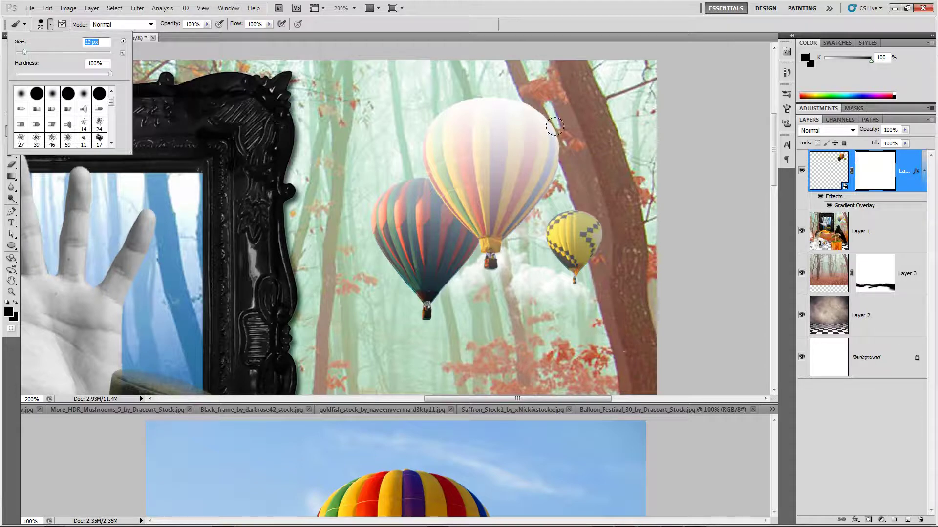
click(606, 210)
mouse_move(601, 239)
mouse_down()
mouse_move(592, 210)
mouse_move(600, 268)
mouse_move(585, 204)
mouse_move(606, 299)
mouse_move(579, 175)
mouse_up()
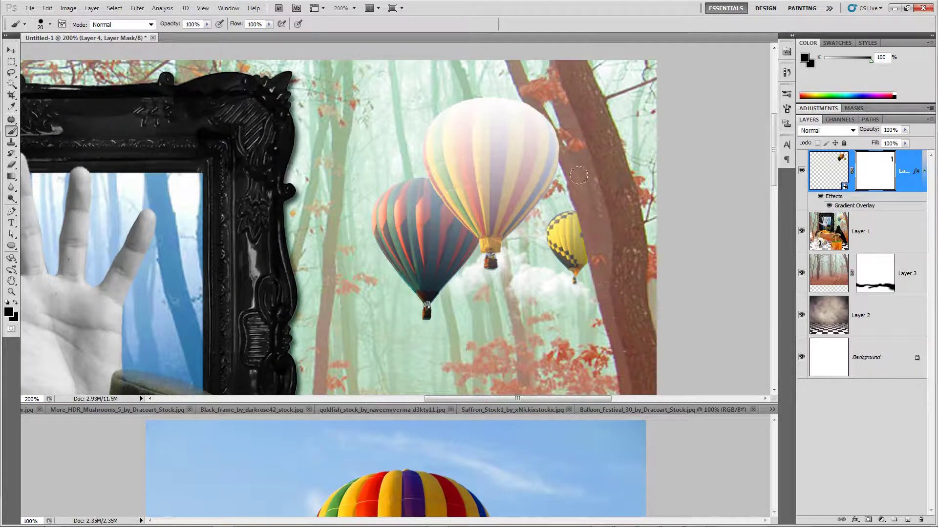
- Mask the edge of the large balloon behind the slanted tree trunk, correcting the boundary with white and black strokes
drag(529, 92, 570, 174)
drag(533, 96, 566, 167)
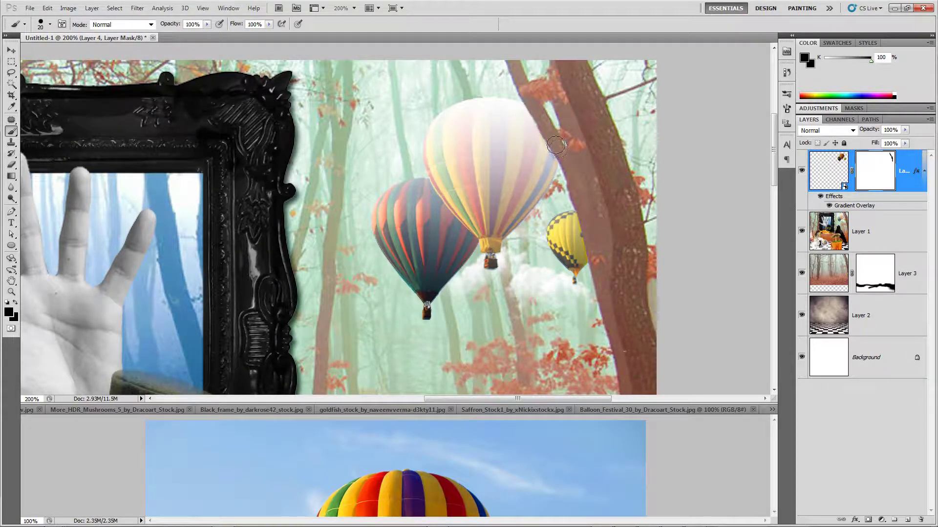
mouse_move(535, 111)
mouse_down()
mouse_move(560, 159)
mouse_move(551, 181)
mouse_move(545, 170)
mouse_move(551, 163)
mouse_move(558, 180)
mouse_up()
key(x)
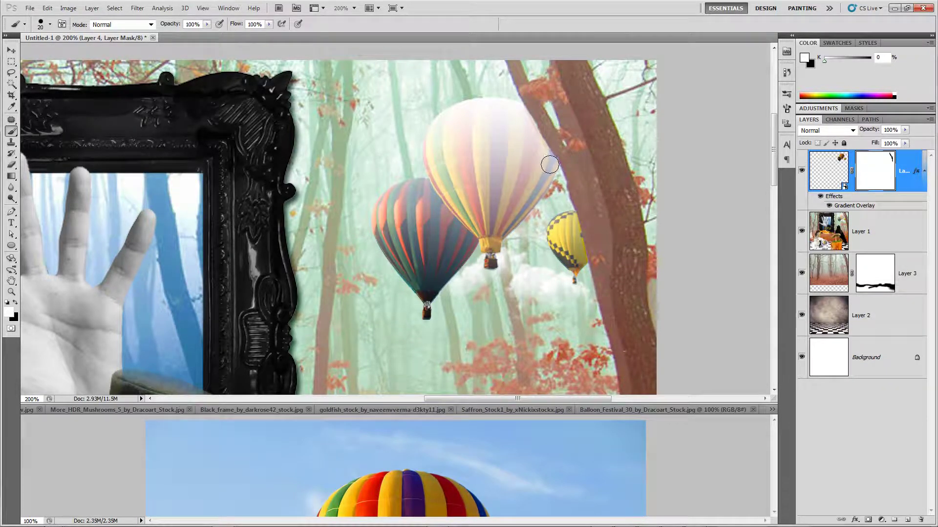
mouse_move(550, 165)
mouse_down()
mouse_move(513, 109)
mouse_move(514, 121)
mouse_move(561, 114)
mouse_move(531, 99)
mouse_up()
key(x)
mouse_move(563, 145)
mouse_down()
mouse_move(562, 164)
mouse_move(544, 121)
mouse_up()
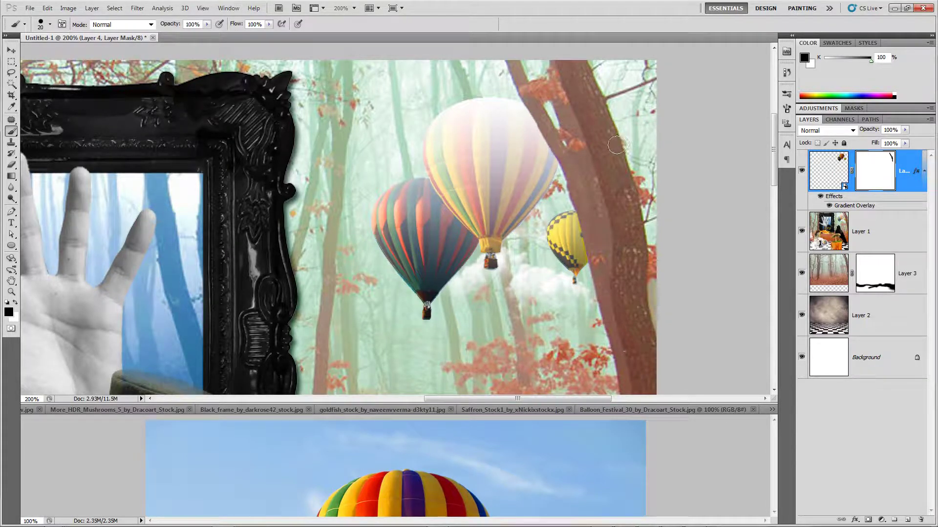
- Hide and show the masked balloon layer to compare it with the reference, and review the upper part of the composite
key(ctrl+minus)
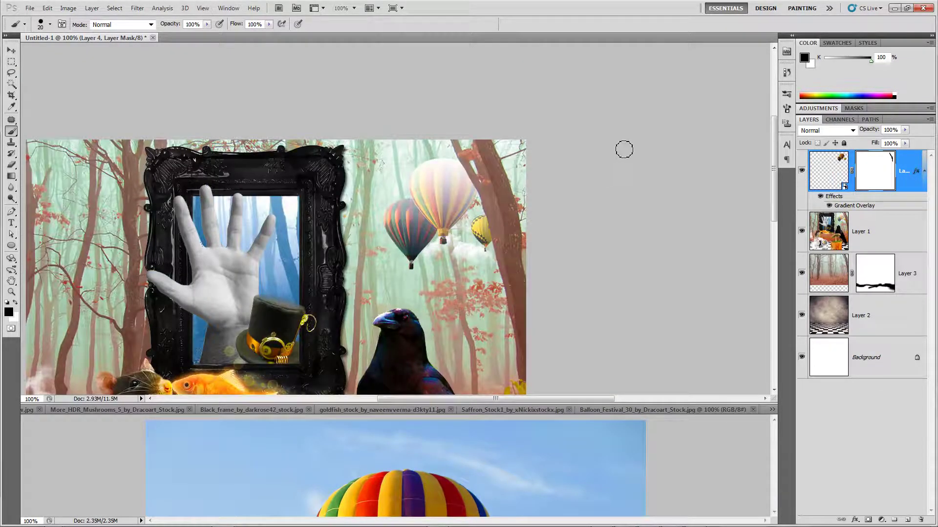
click(801, 171)
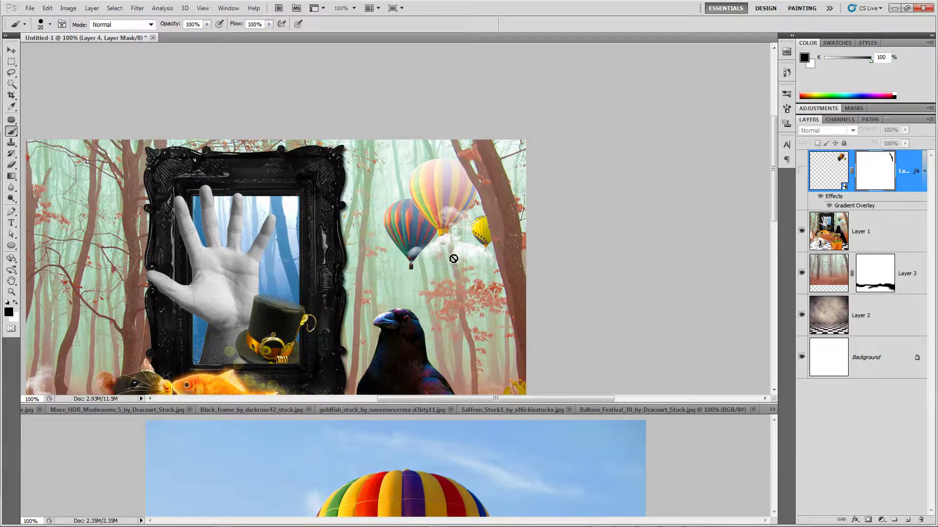
click(802, 171)
key(v)
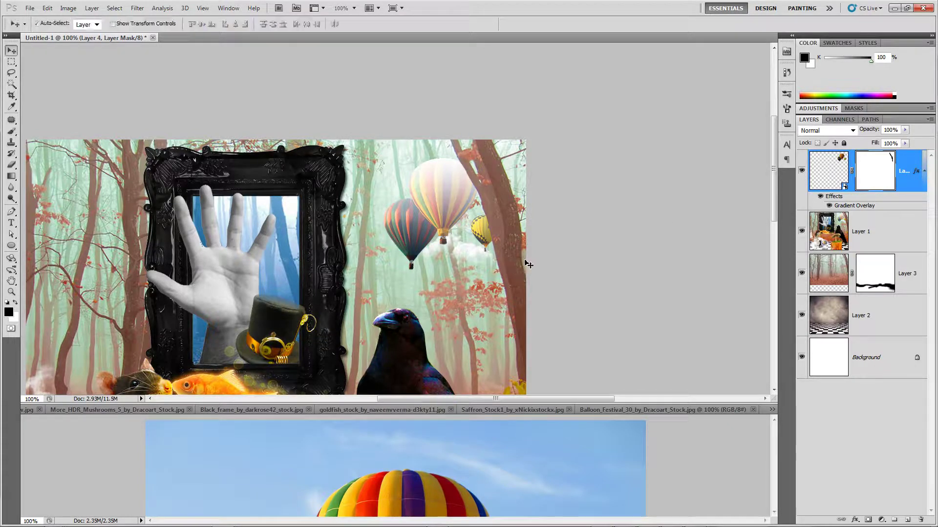
mouse_move(542, 263)
mouse_down()
mouse_move(561, 259)
mouse_move(611, 193)
mouse_move(667, 161)
mouse_up()
drag(528, 188, 535, 211)
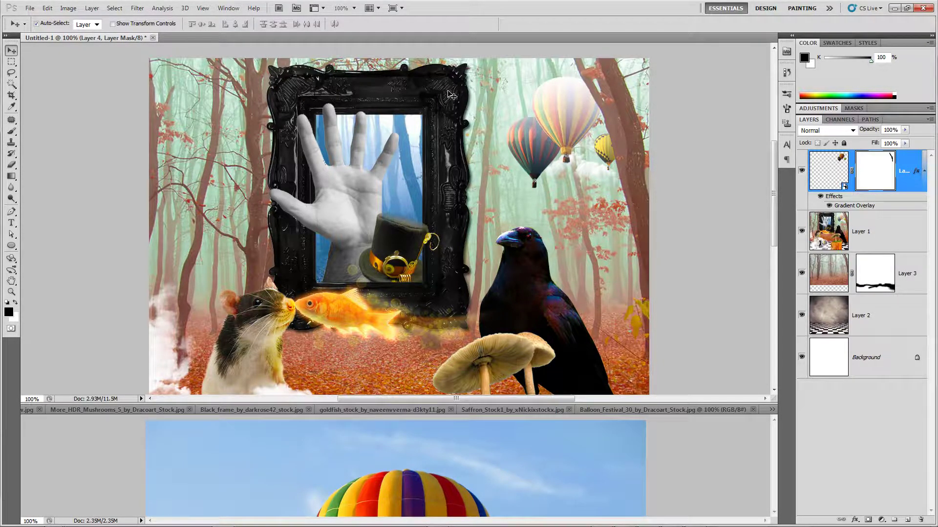
- Close the Balloon_Festival_30 stock image
click(616, 423)
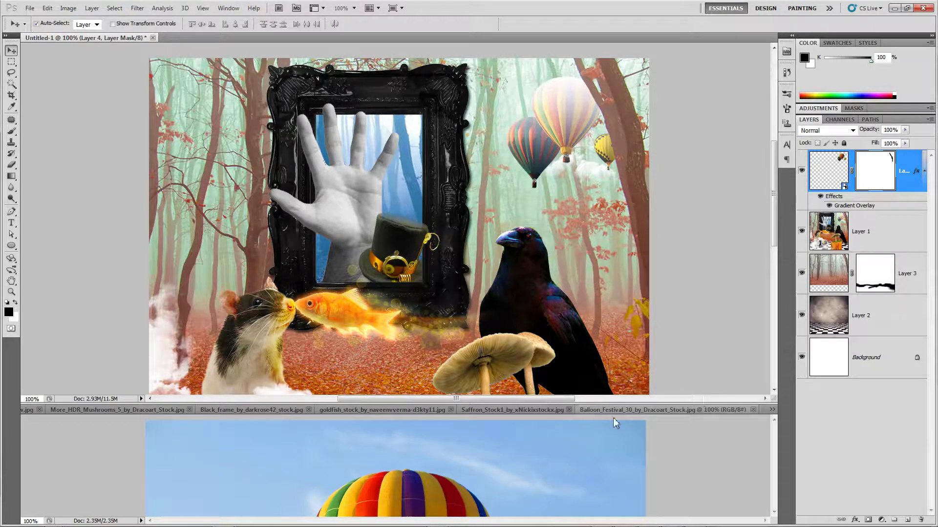
click(297, 459)
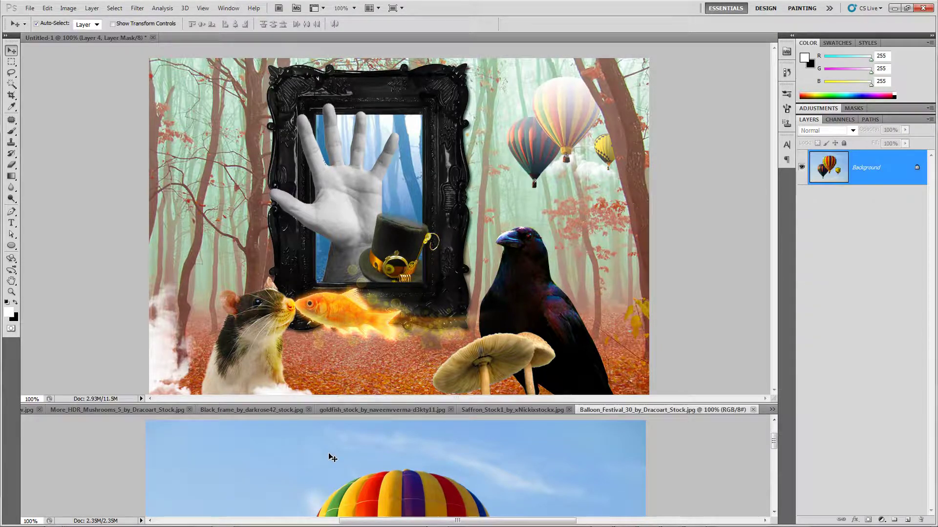
click(753, 410)
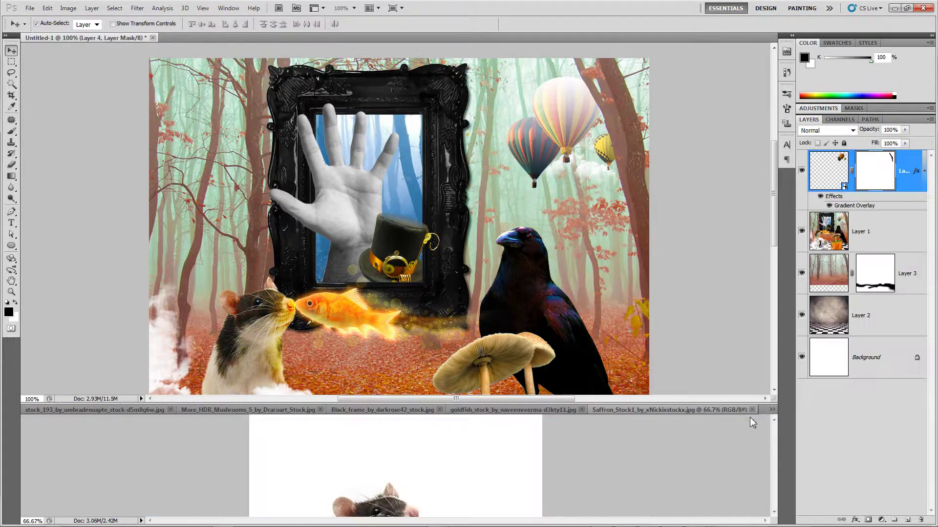
- Bring the Black_frame_by_darkrose42_stock image into the composite as a new layer above the balloons
click(631, 415)
click(512, 413)
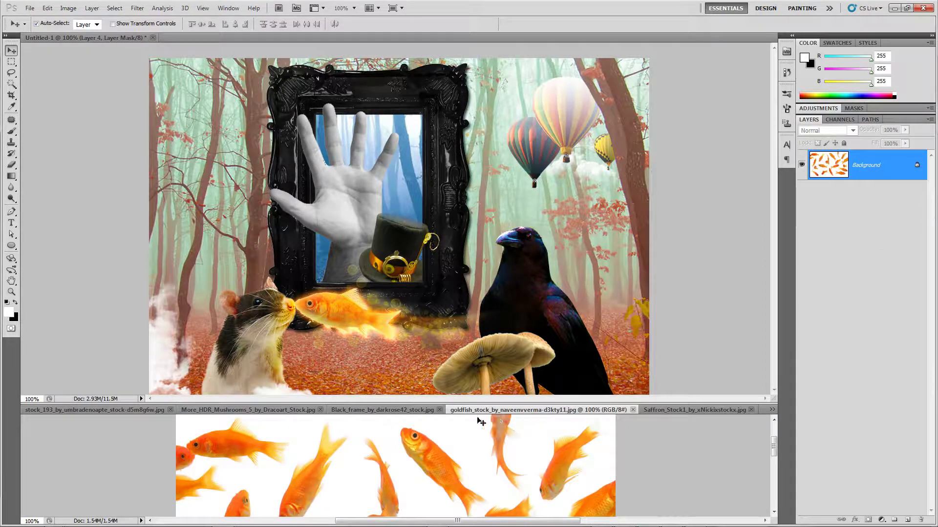
click(411, 411)
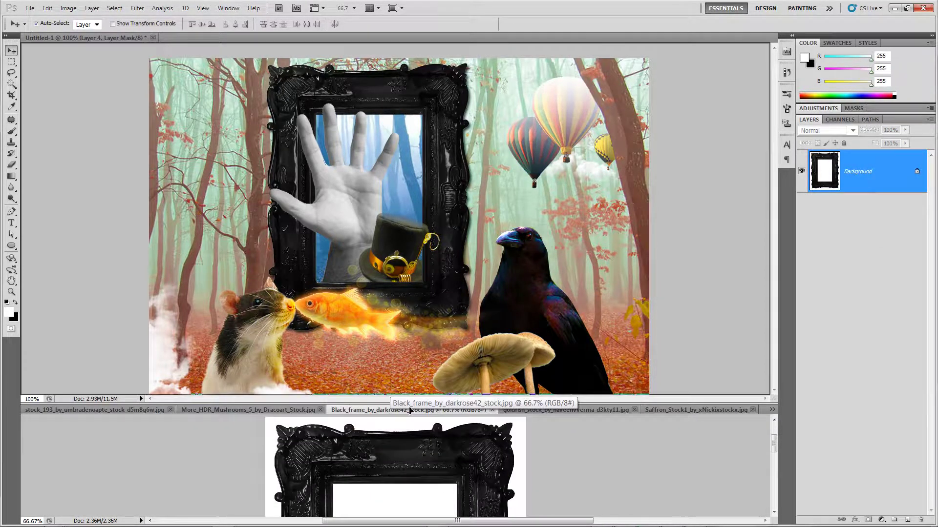
drag(411, 411, 380, 197)
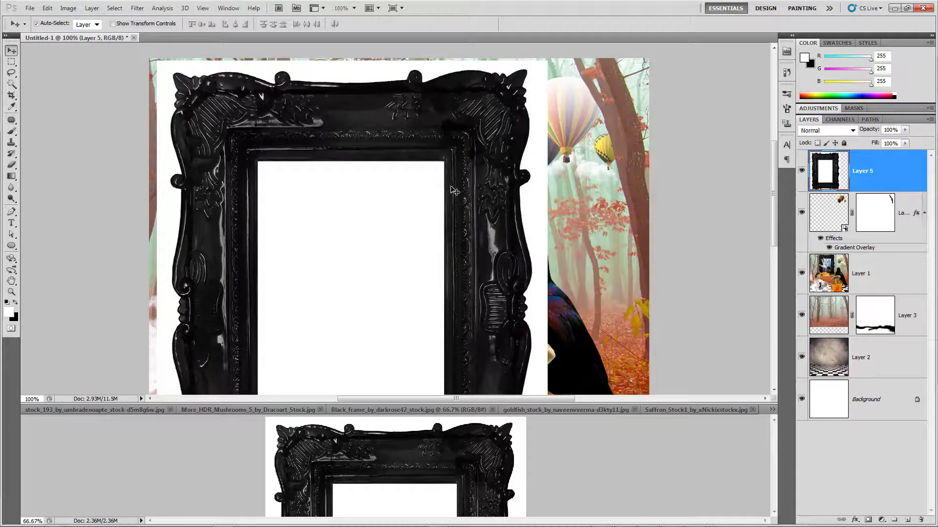
- Scale the black frame layer down proportionally to about 79% around its centre
key(ctrl+minus)
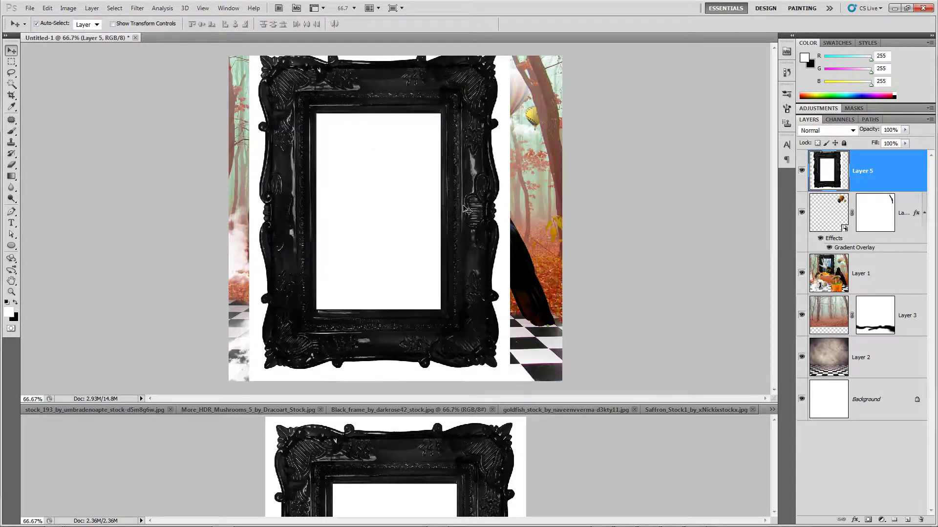
key(ctrl+t)
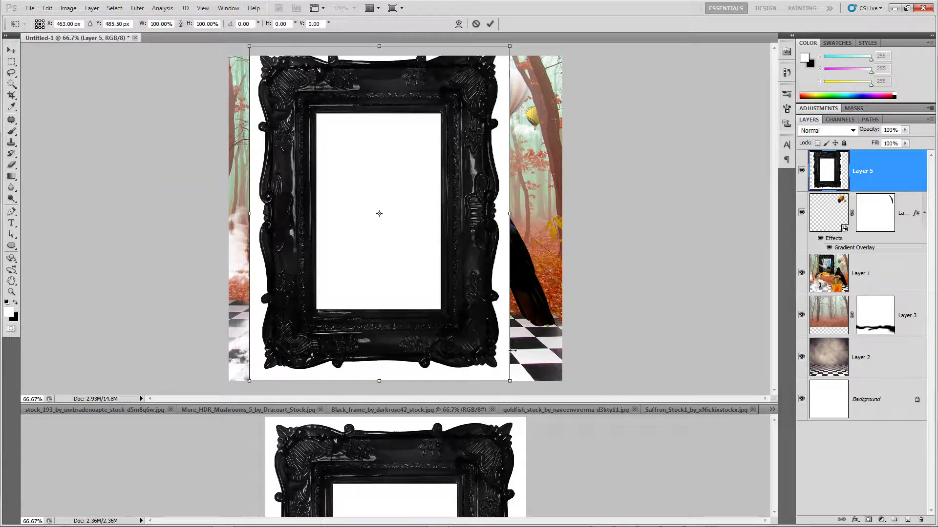
drag(511, 383, 484, 347)
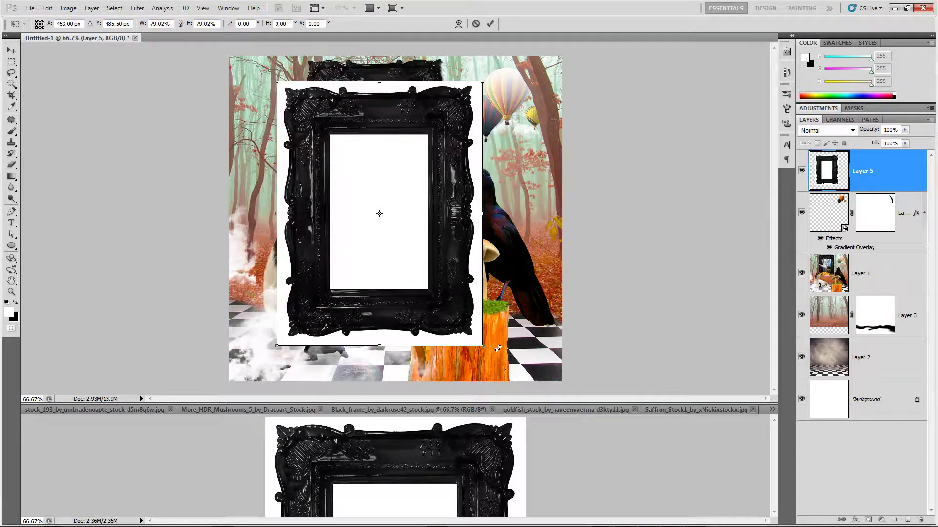
key(Return)
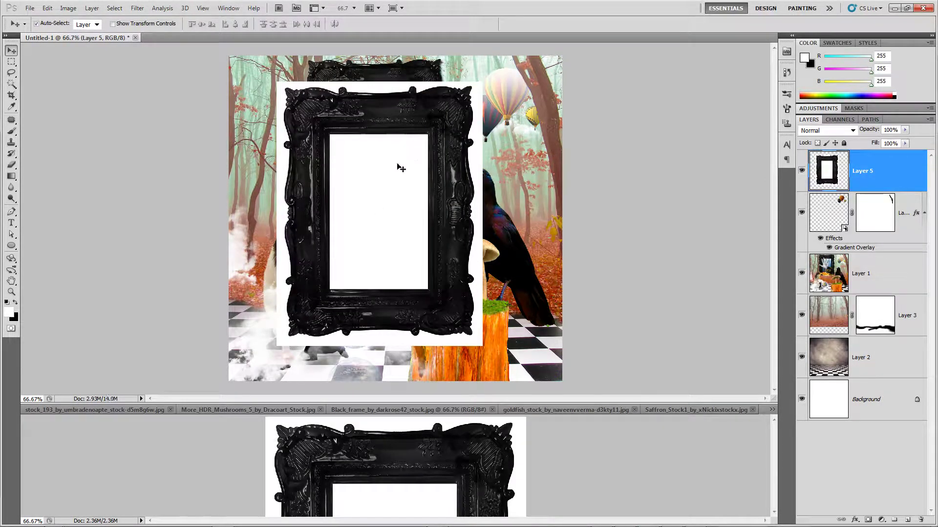
- Delete the white areas inside and outside the black frame using the Magic Wand with tolerance 30, and clear the selection
click(11, 84)
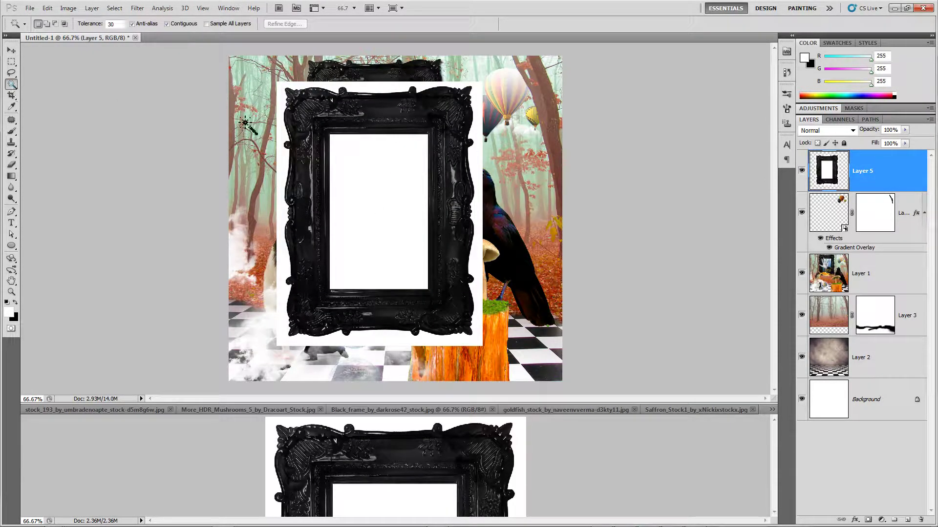
click(375, 181)
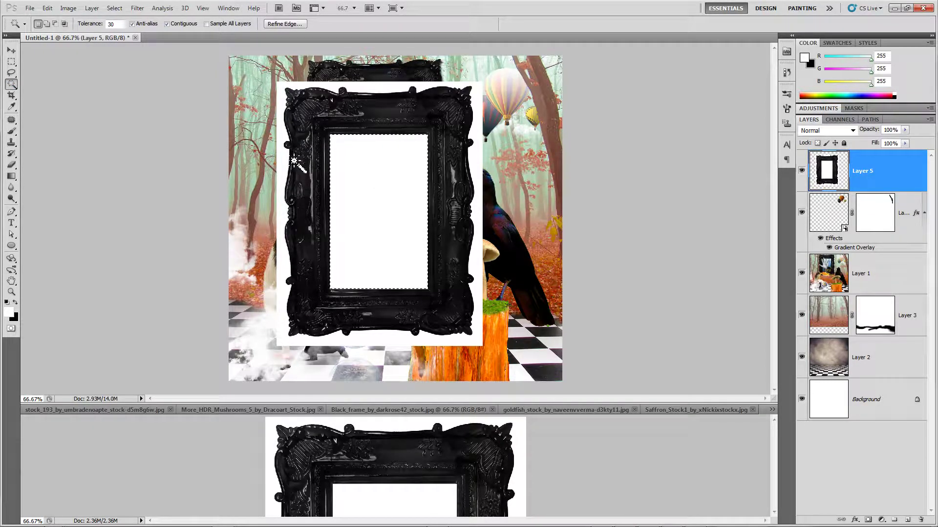
shift+click(282, 180)
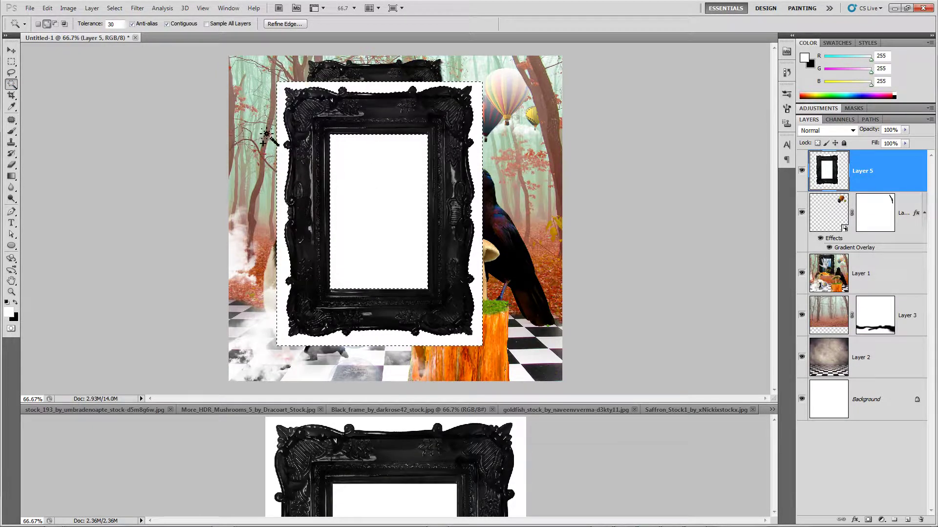
shift+click(270, 138)
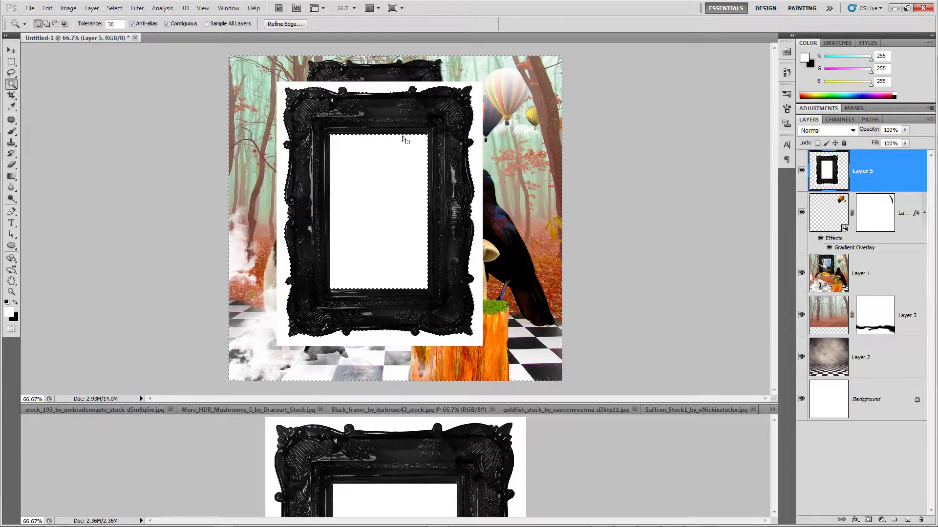
key(Delete)
key(ctrl+d)
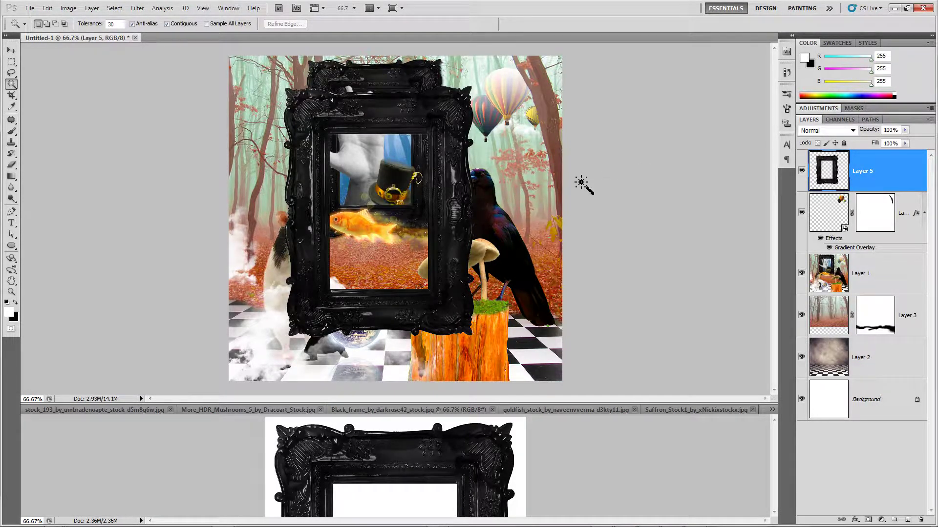
- Convert the frame layer to a smart object and scale it to about 70%, placed over the reference frame
right_click(902, 176)
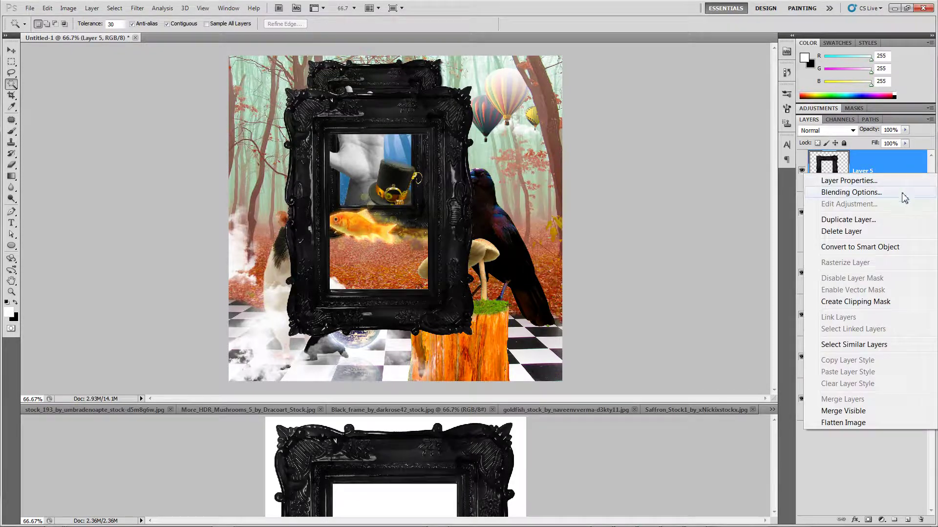
click(892, 247)
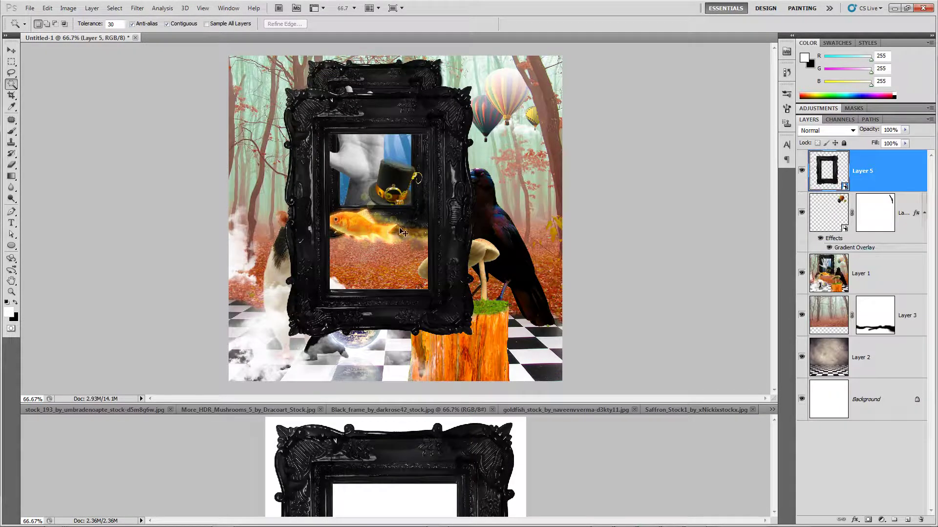
key(ctrl+t)
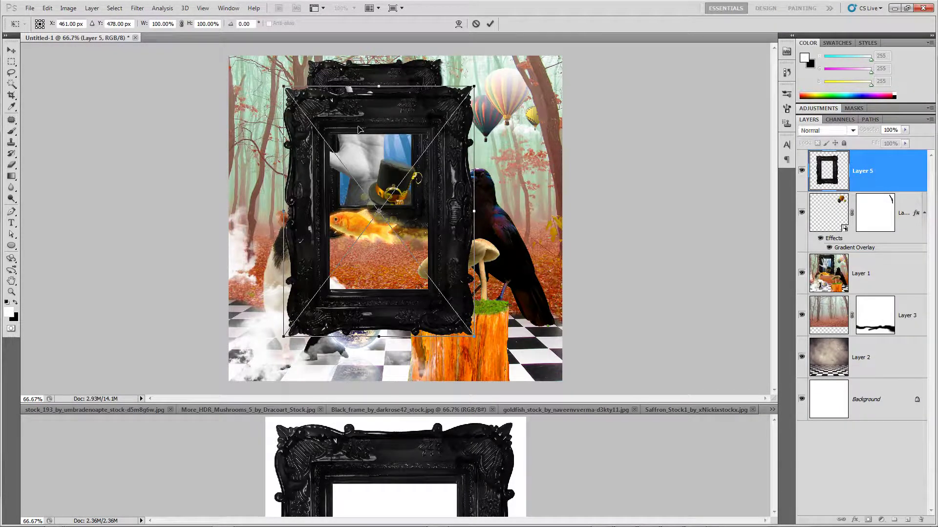
drag(348, 113, 375, 94)
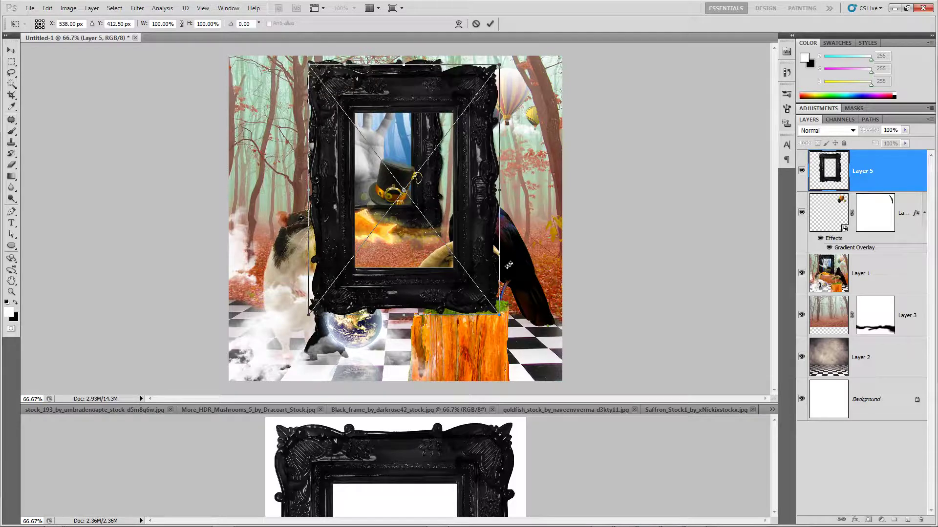
drag(499, 315, 446, 249)
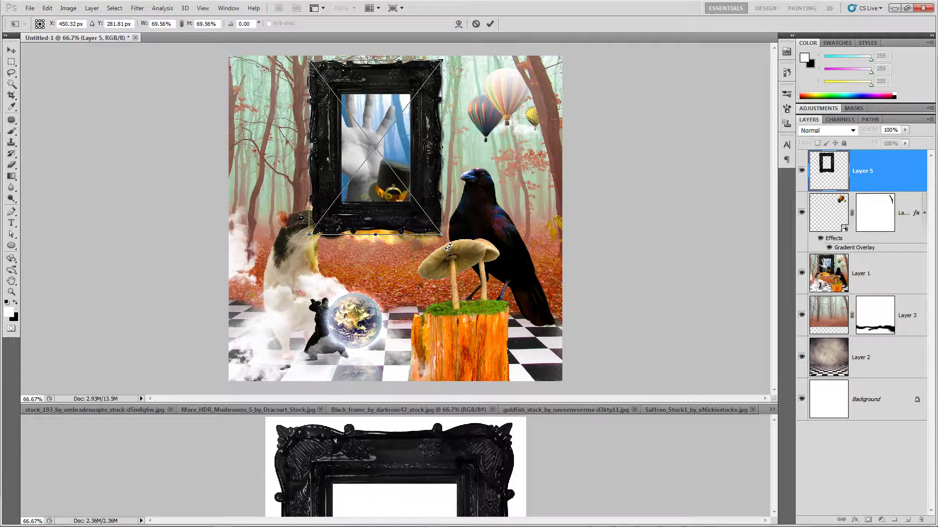
key(Return)
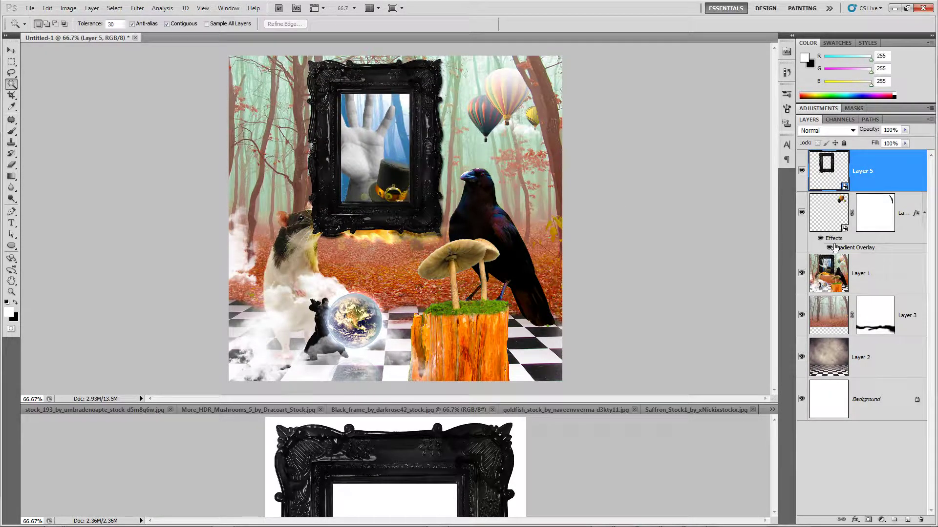
- Compare the frame's placement with the reference by hiding and showing Layer 1, and nudge the frame slightly into alignment
click(802, 274)
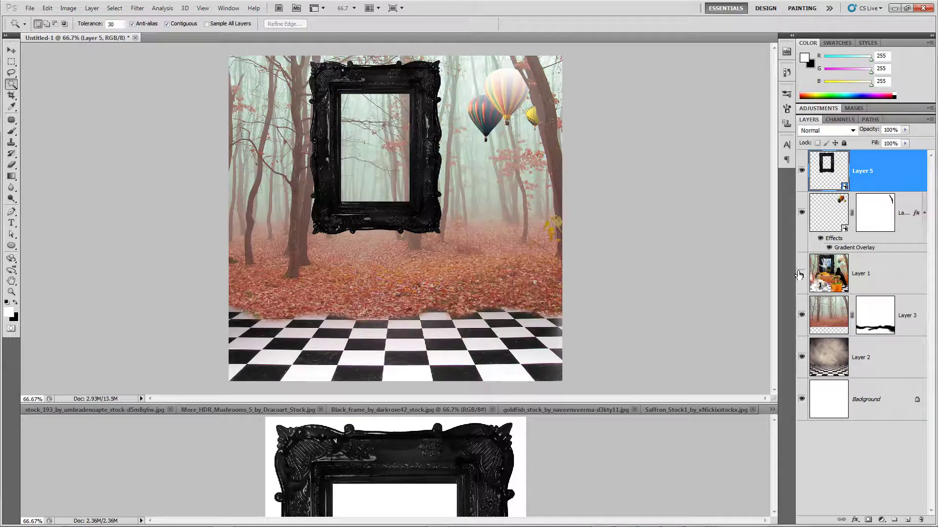
click(801, 274)
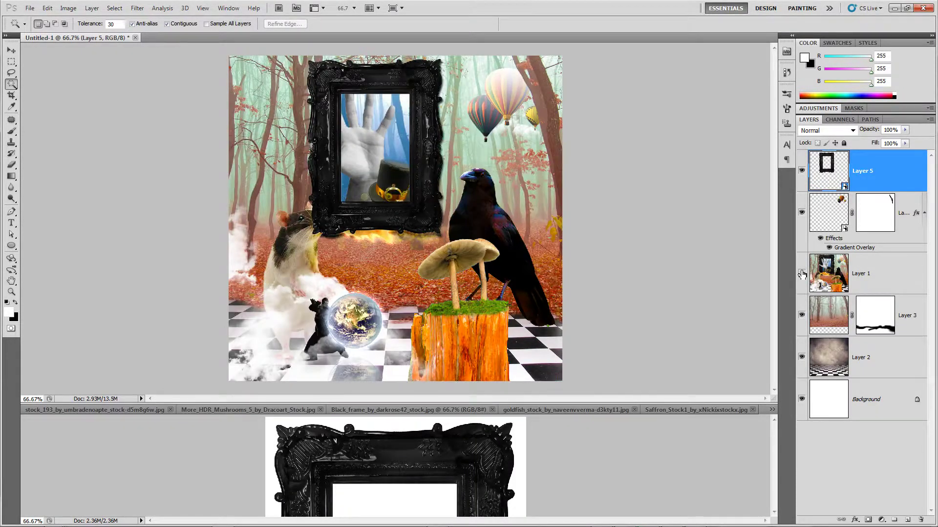
click(802, 274)
click(801, 274)
key(v)
drag(382, 89, 385, 92)
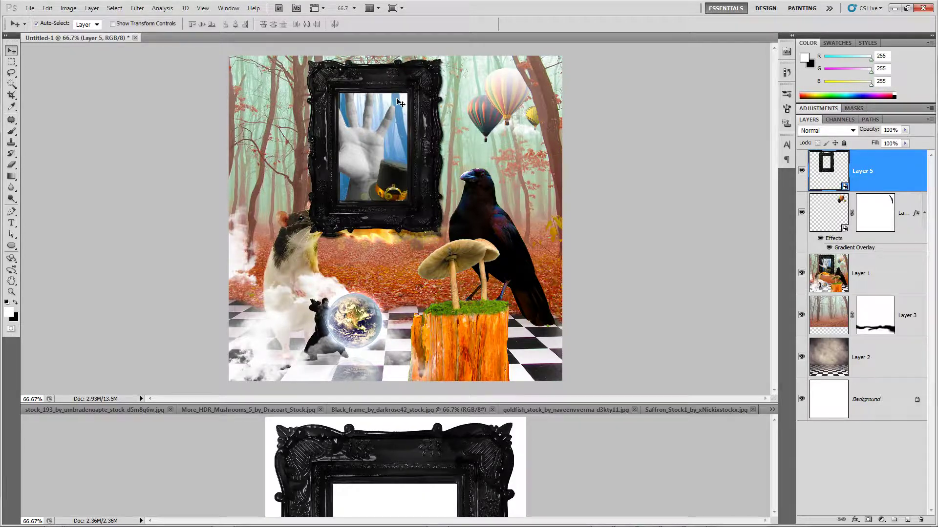
- Enlarge the frame smart object slightly to about 71% so it fits the reference frame
key(super)
key(super)
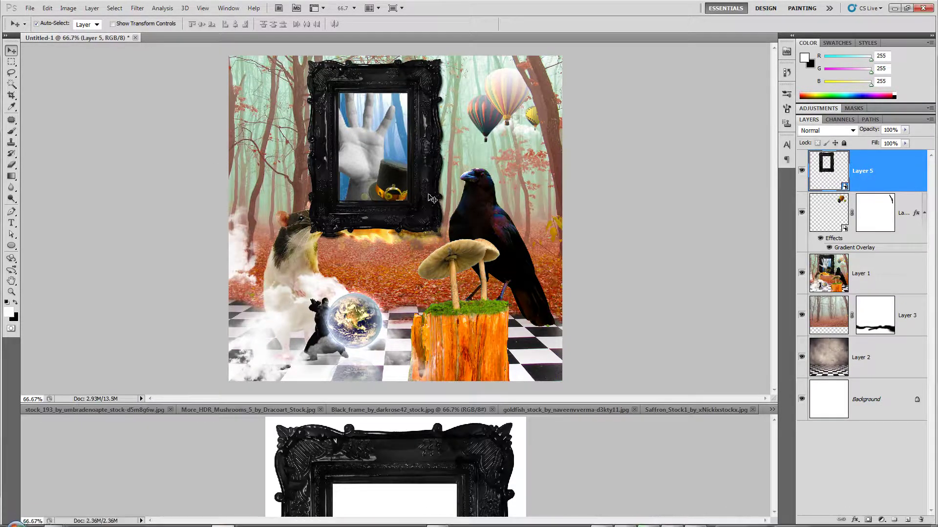
key(ctrl+t)
drag(442, 236, 444, 240)
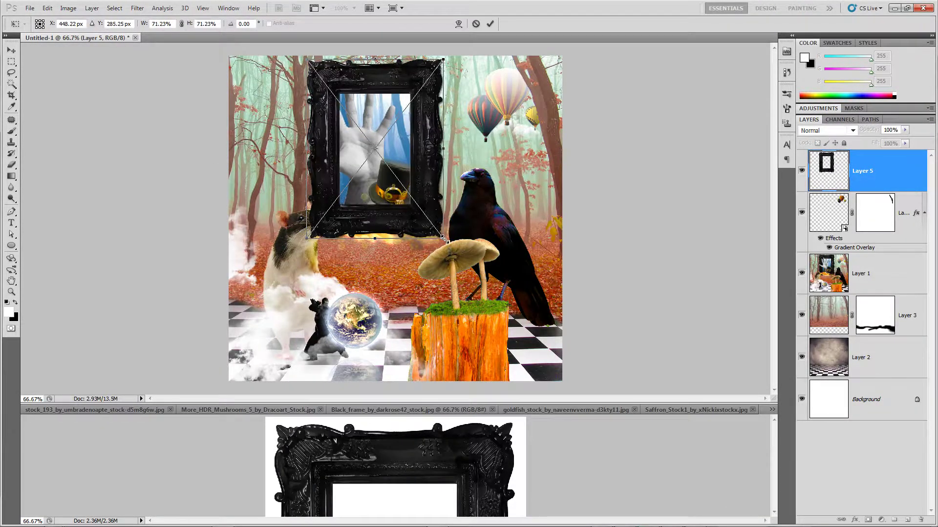
key(Return)
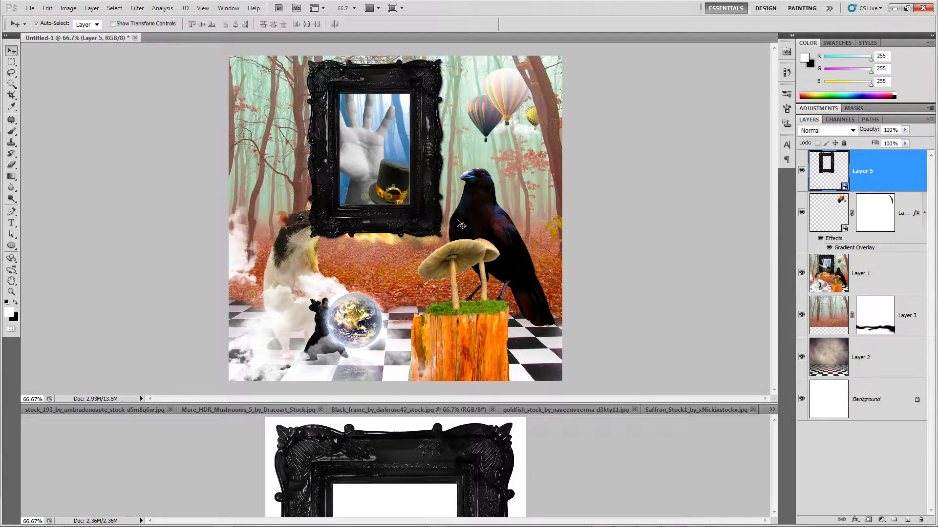
- Compare the frame with the reference, hide Layer 1, and add a Drop Shadow to the frame layer with the settings unchanged
click(802, 273)
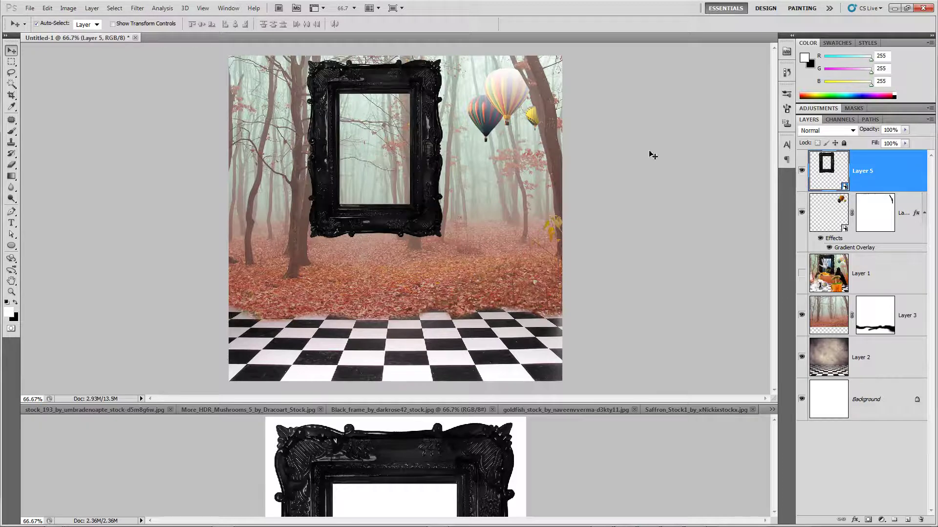
click(802, 275)
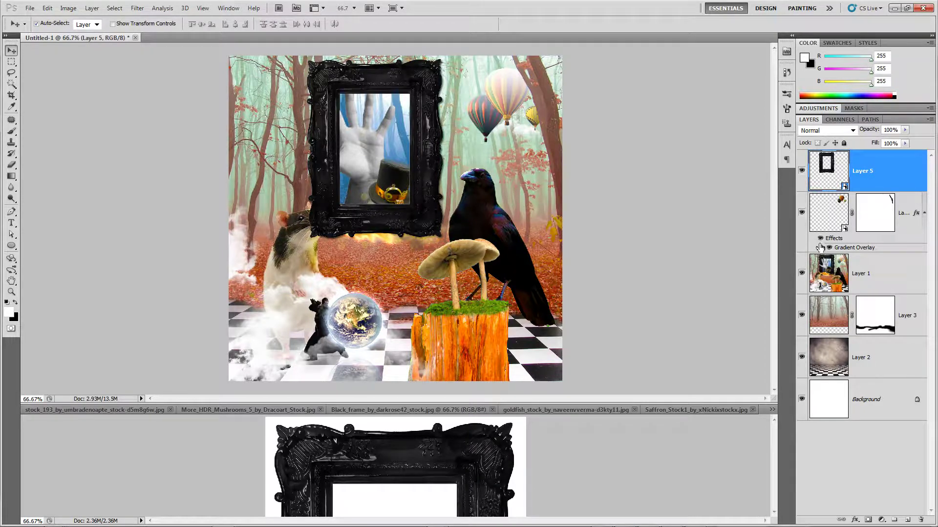
click(801, 171)
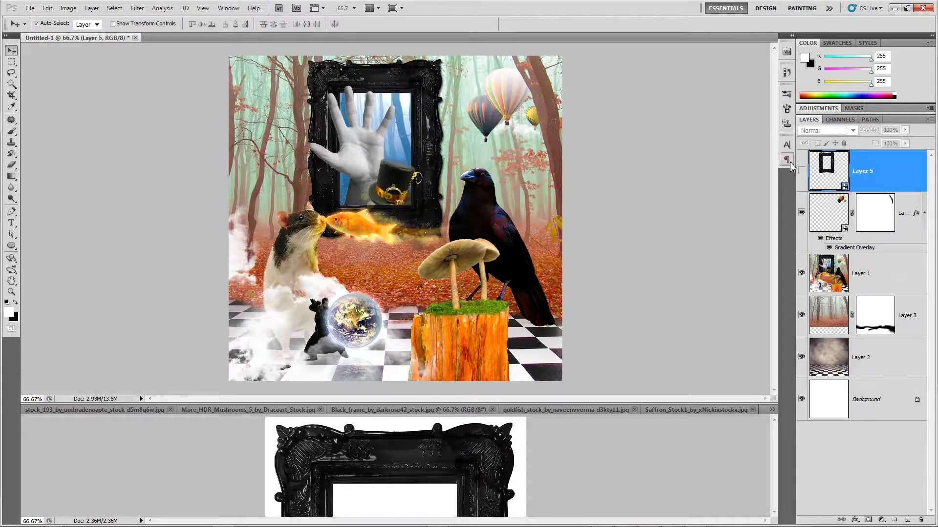
click(801, 171)
click(801, 170)
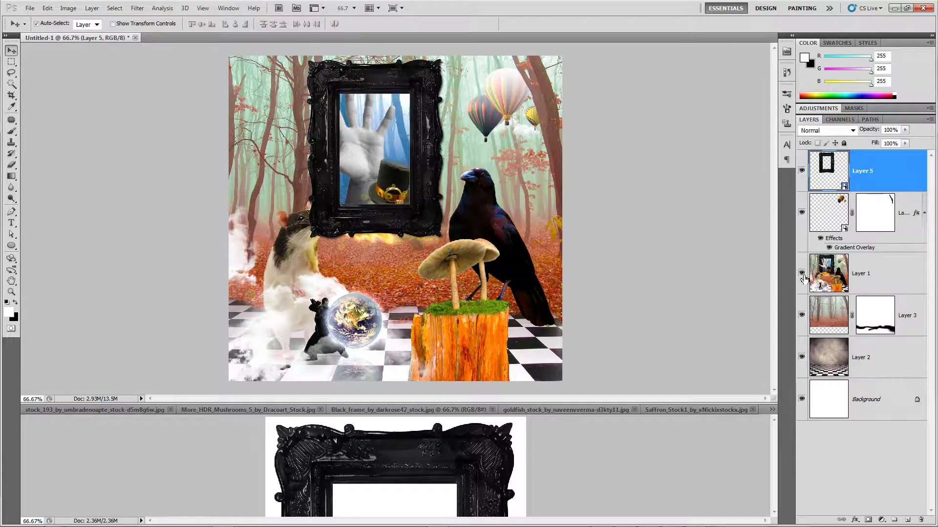
click(802, 273)
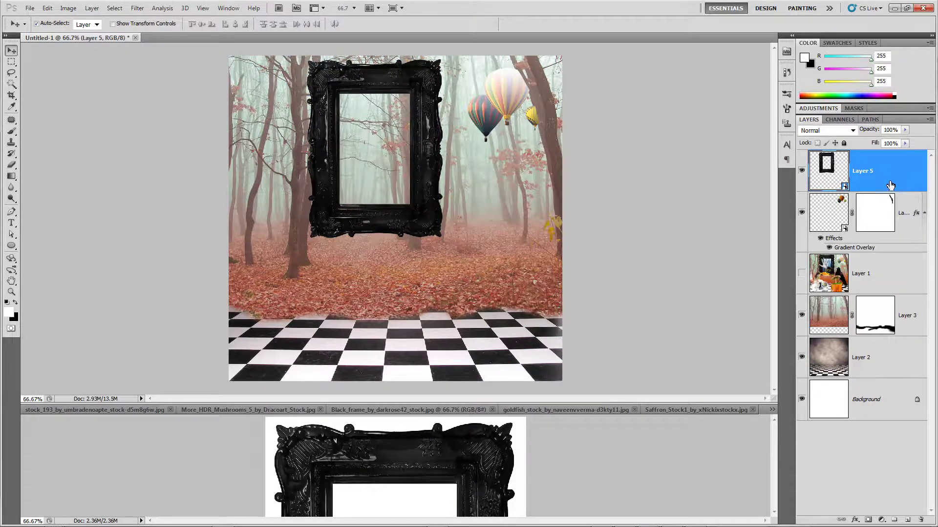
double_click(903, 176)
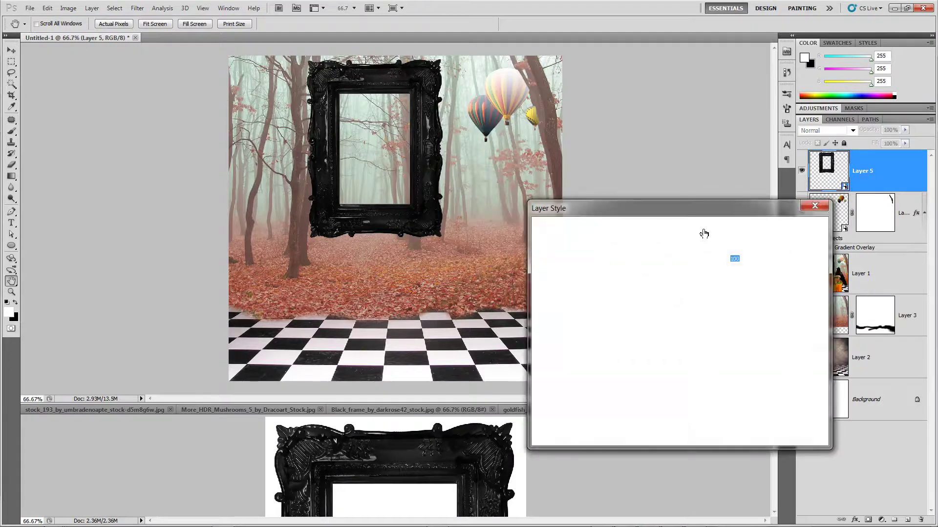
click(570, 252)
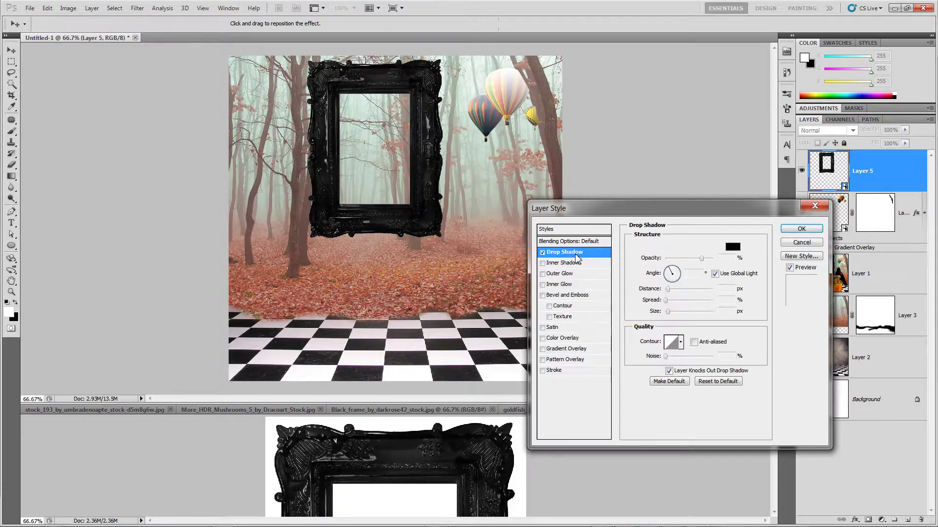
click(801, 229)
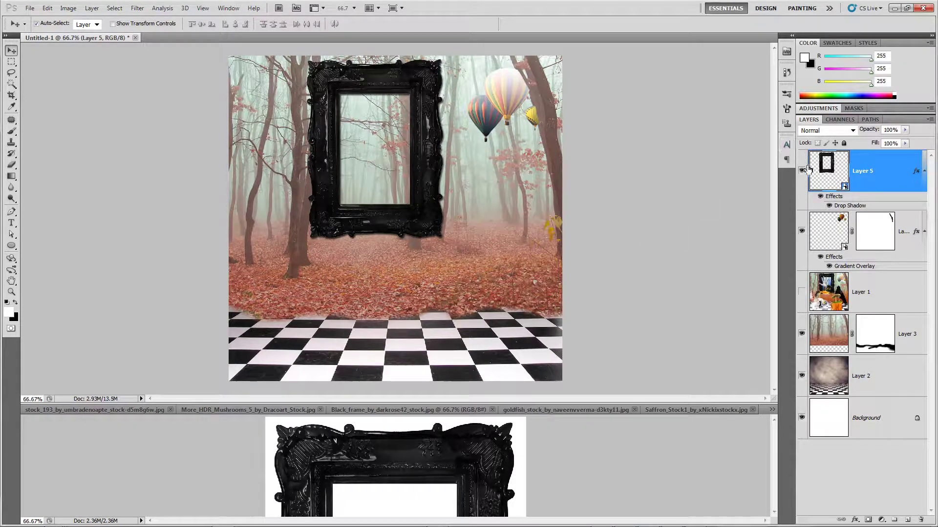
- Show the reference layer and toggle the frame layer off and on to compare the shadowed frame with the reference
click(801, 170)
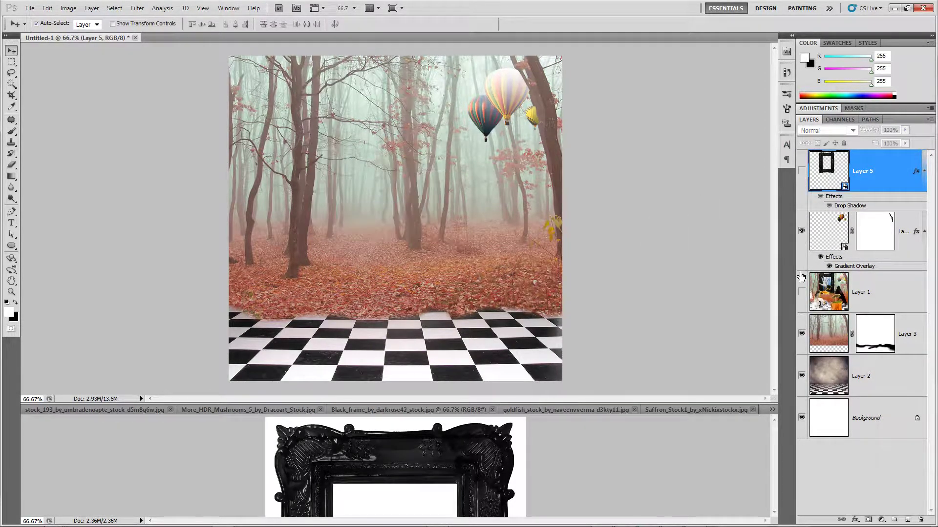
click(802, 292)
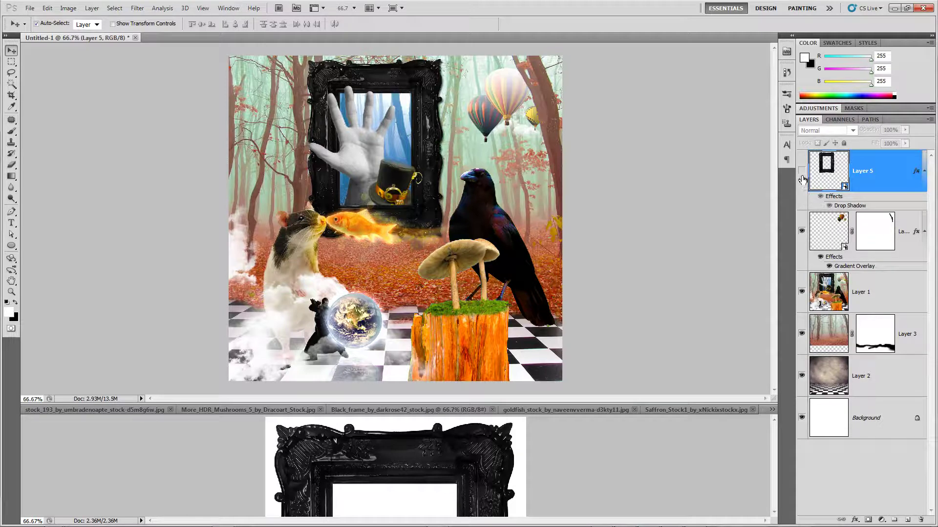
click(801, 172)
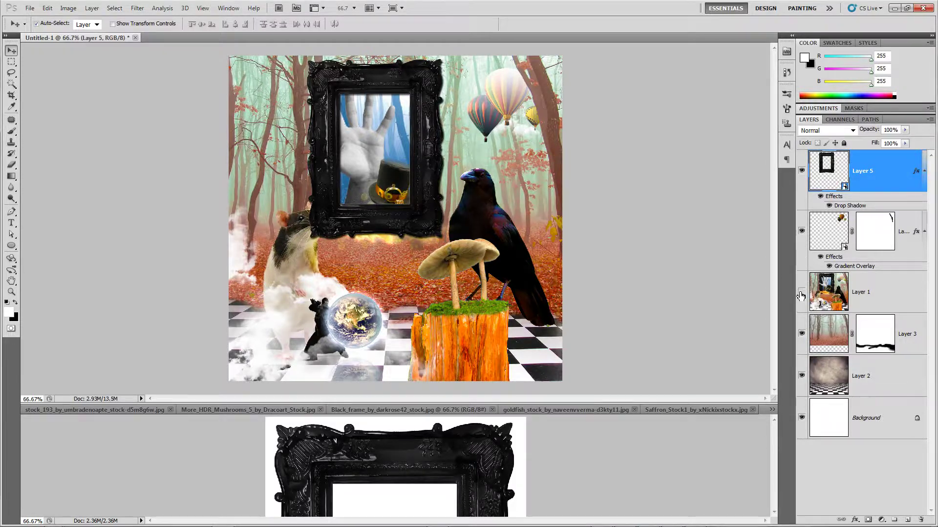
- Hide reference Layer 1, add an empty layer above the balloon layer, and set the foreground colour to blue 007eff
click(802, 293)
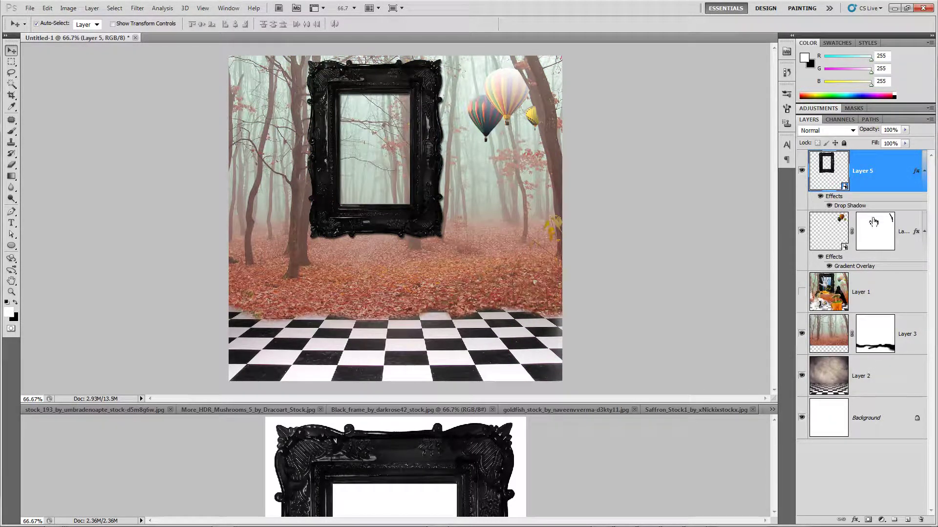
click(911, 254)
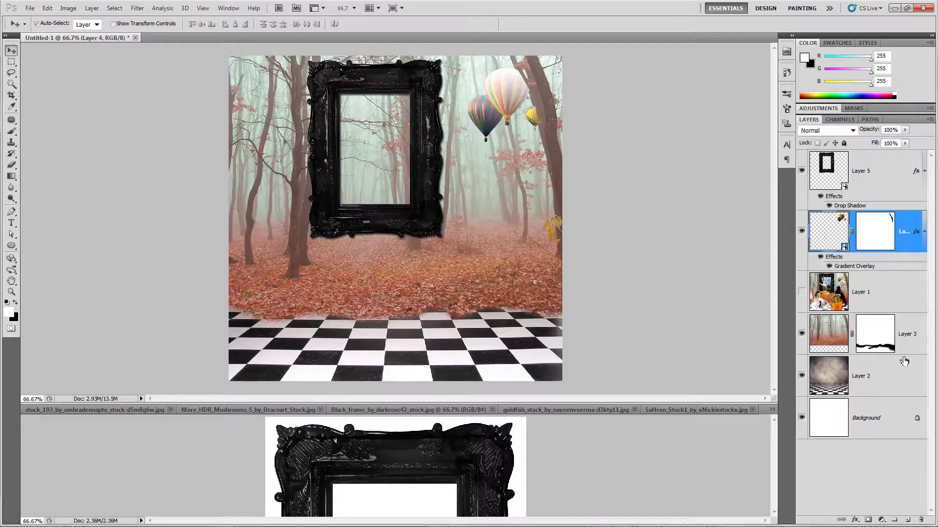
click(907, 520)
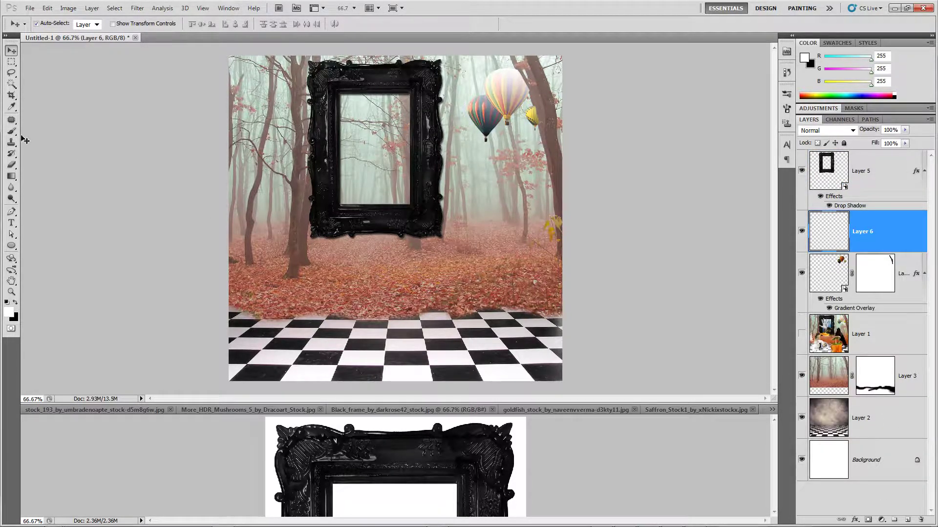
click(8, 312)
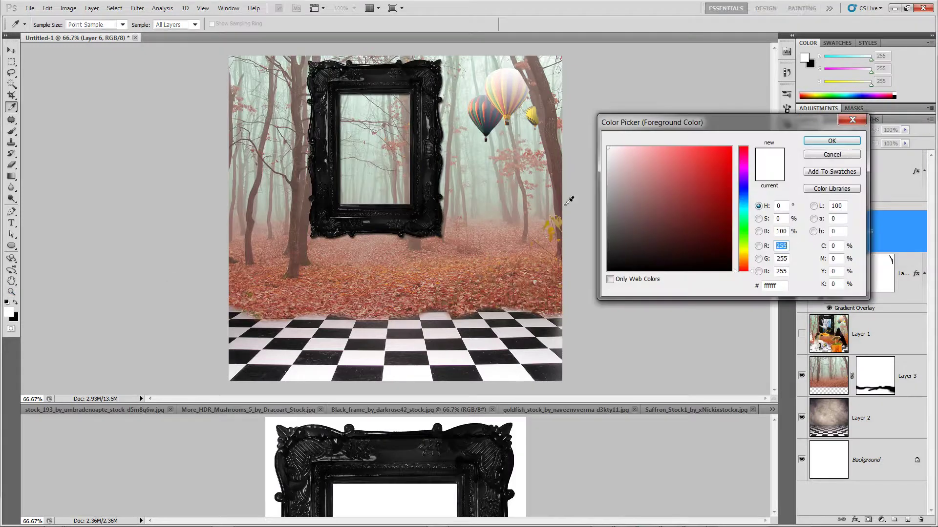
click(741, 199)
click(731, 147)
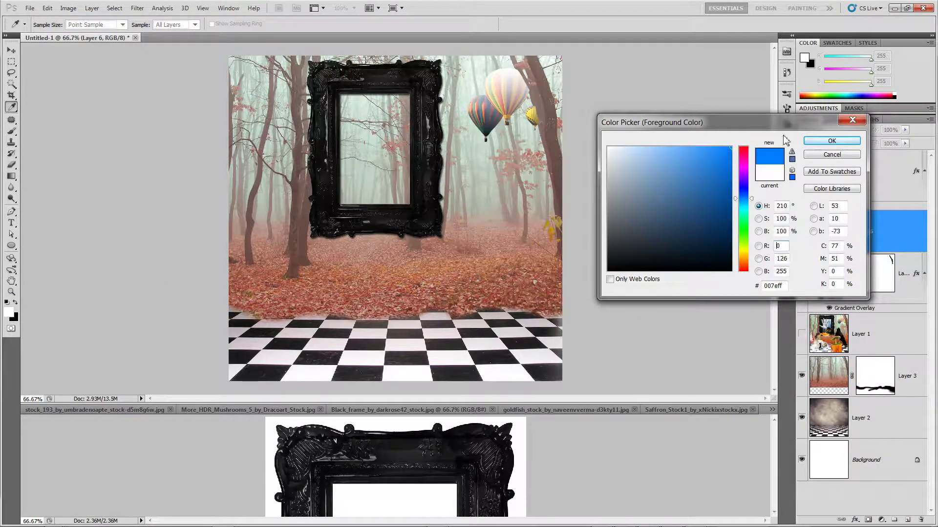
click(820, 142)
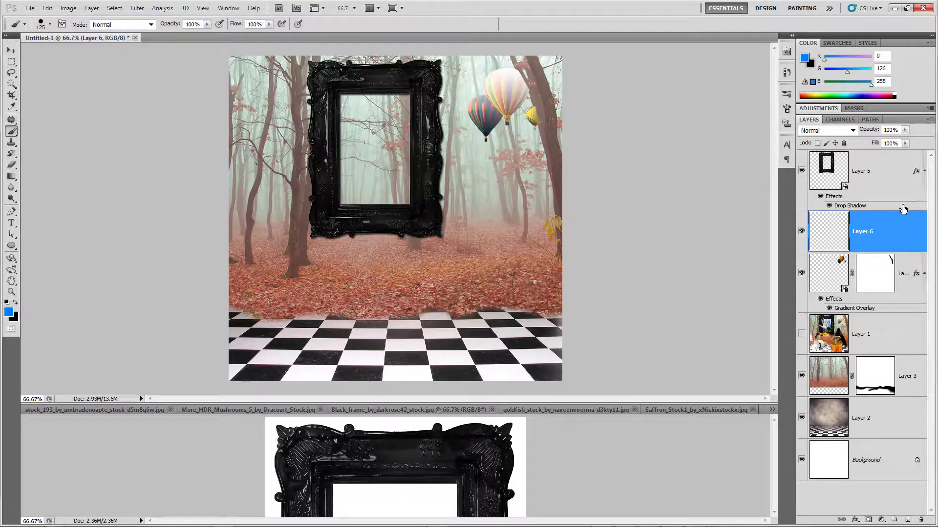
- Set the new layer's blend mode to Color and brush blue over the forest inside the frame opening
click(852, 131)
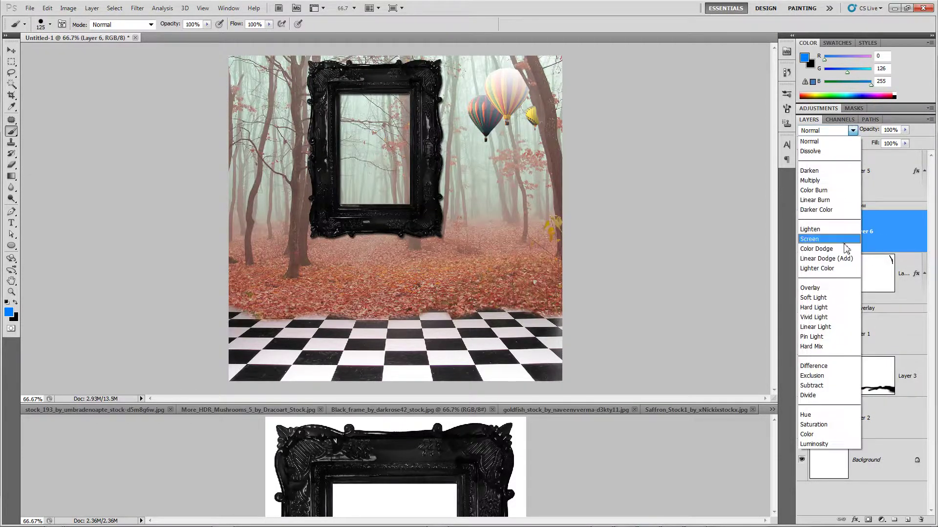
click(819, 436)
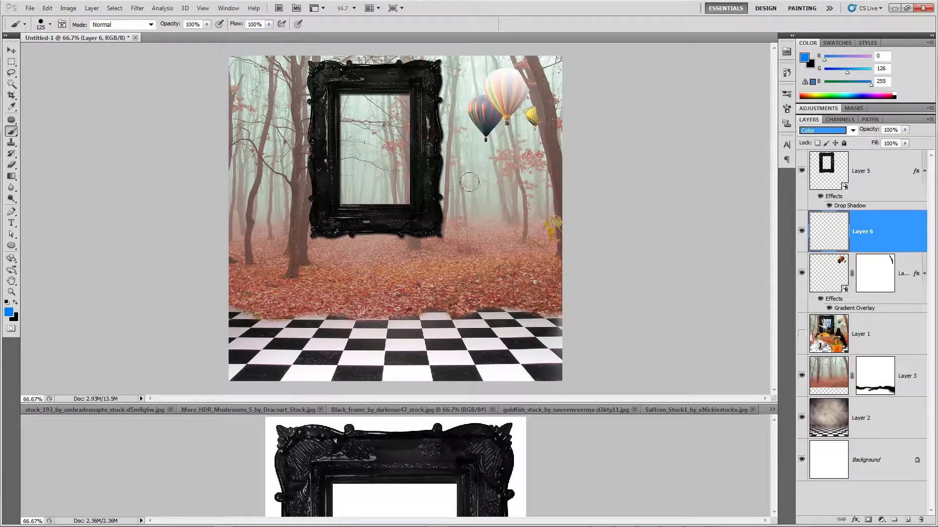
mouse_move(391, 146)
mouse_down()
mouse_move(349, 111)
mouse_move(390, 122)
mouse_move(384, 188)
mouse_move(346, 166)
mouse_up()
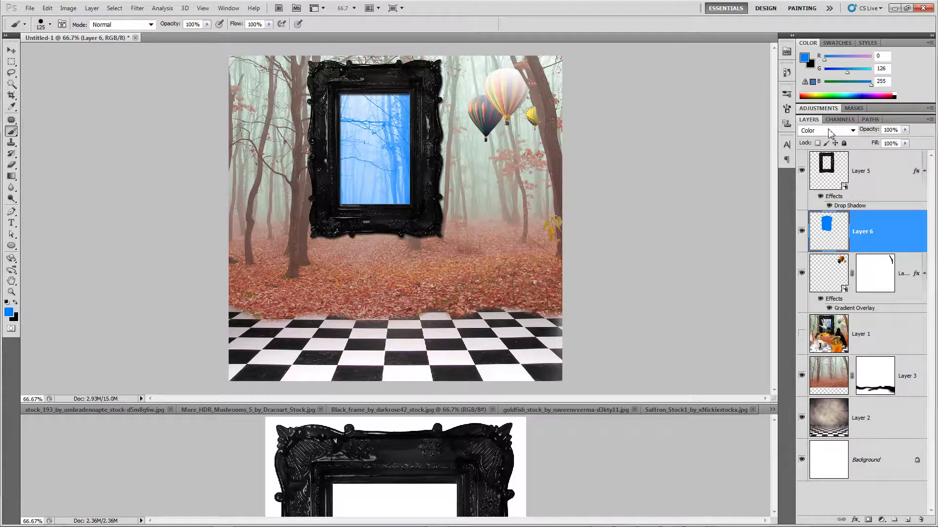
- Try the Hue blend mode on the painted layer, return it to Color, and delete the layer
click(831, 130)
click(829, 414)
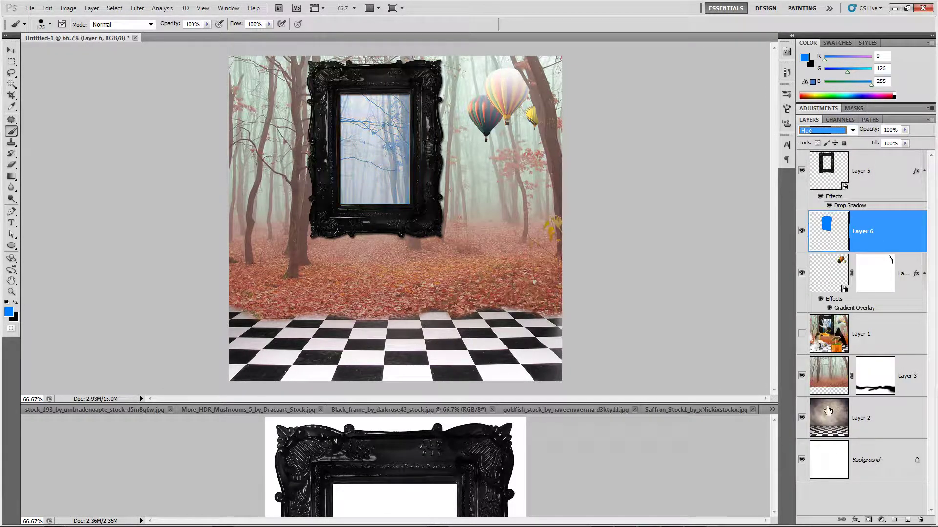
key(Down)
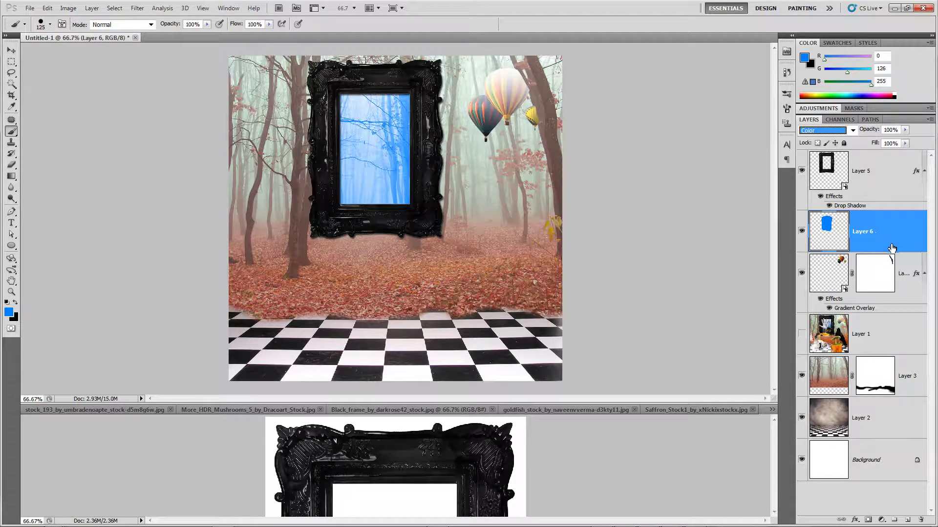
key(Return)
key(v)
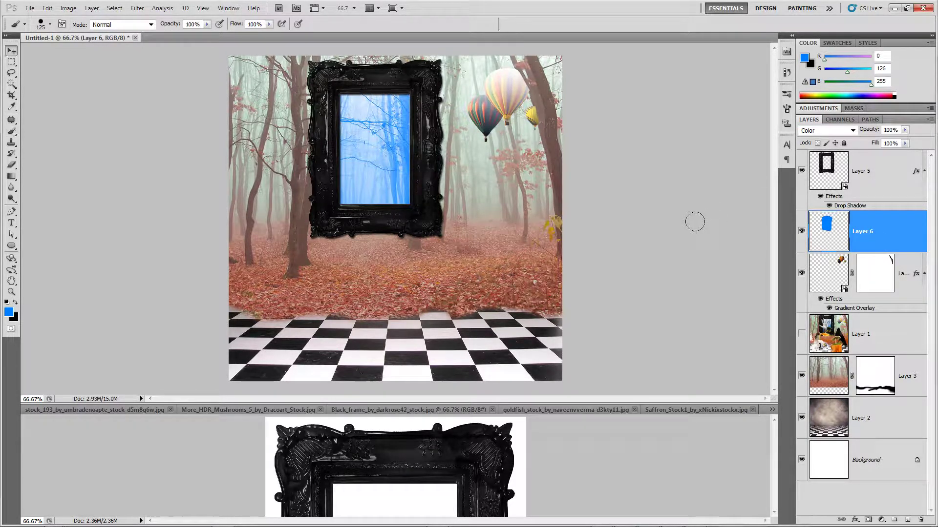
key(Delete)
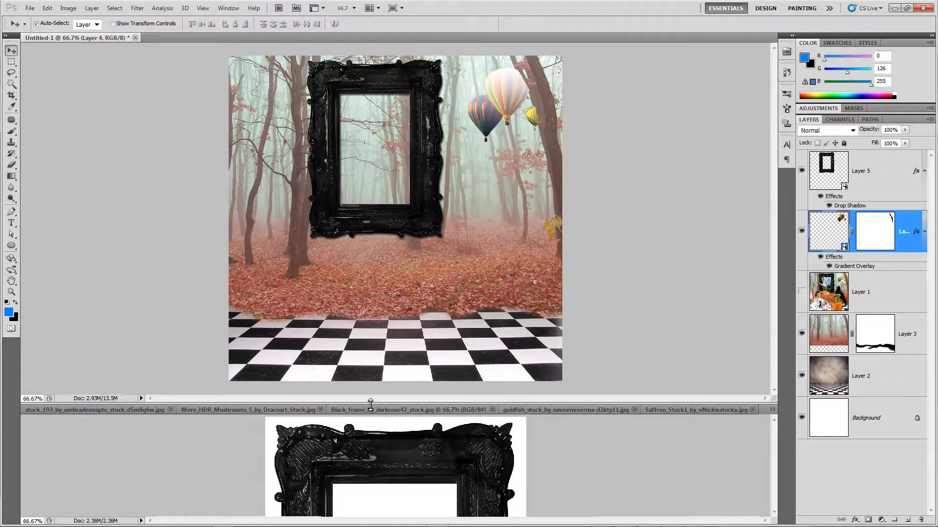
- Copy the blue forest image Stock_7_by_UmbraDeNoapte_Stock.jpg into the composite, placed behind the black frame
drag(369, 404, 372, 276)
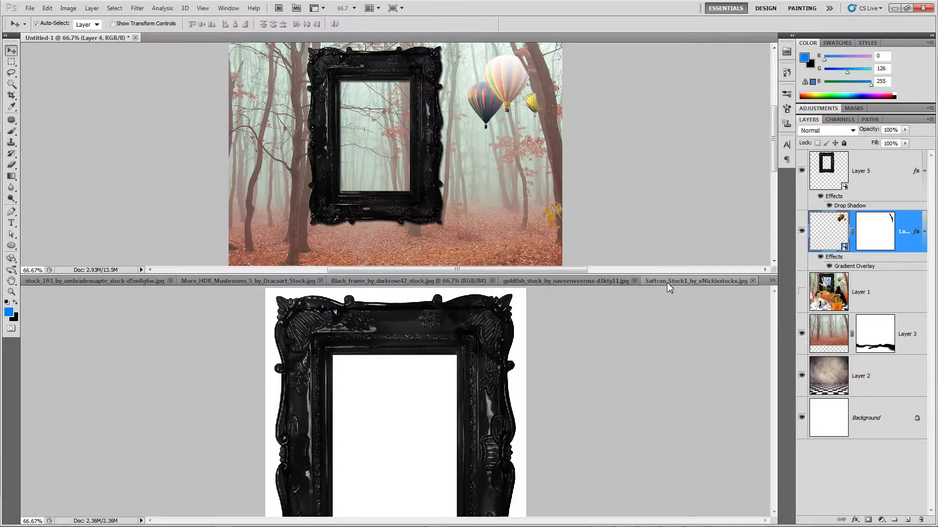
click(665, 281)
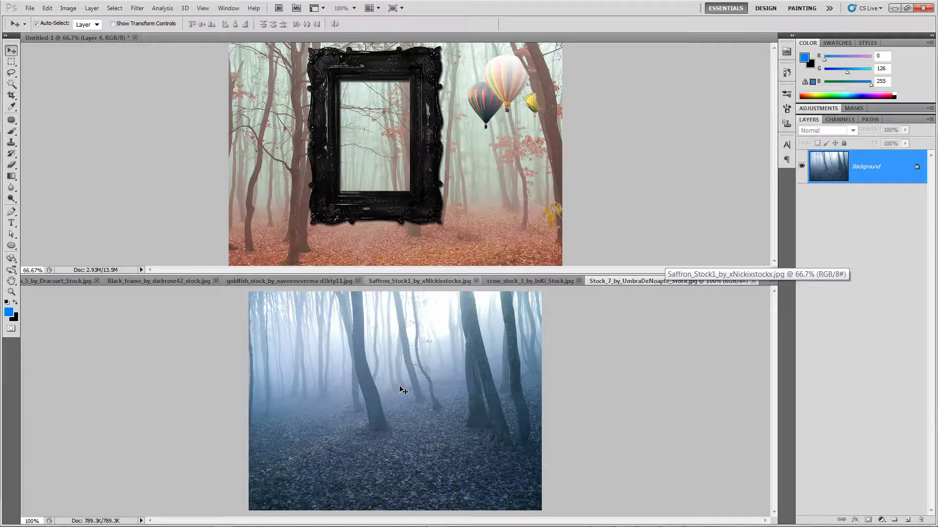
drag(403, 405, 396, 155)
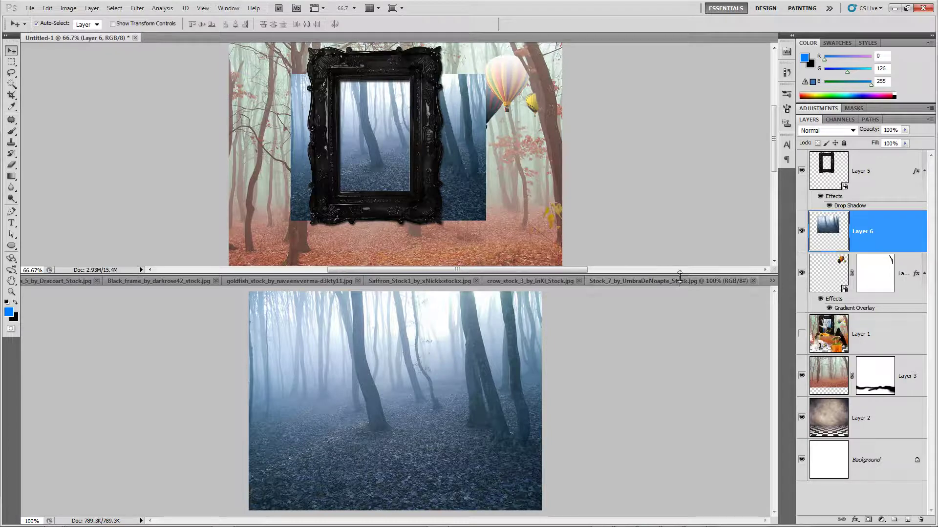
- Close the blue forest stock file and enlarge the composite's document area so the whole image fits
mouse_move(674, 372)
mouse_down()
mouse_move(666, 402)
mouse_move(672, 328)
mouse_move(680, 360)
mouse_move(669, 383)
mouse_up()
click(670, 387)
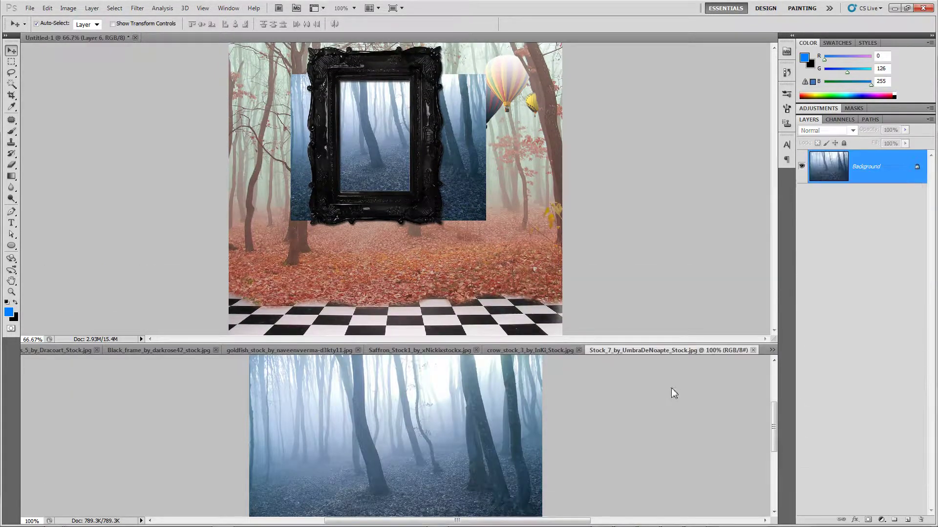
click(753, 350)
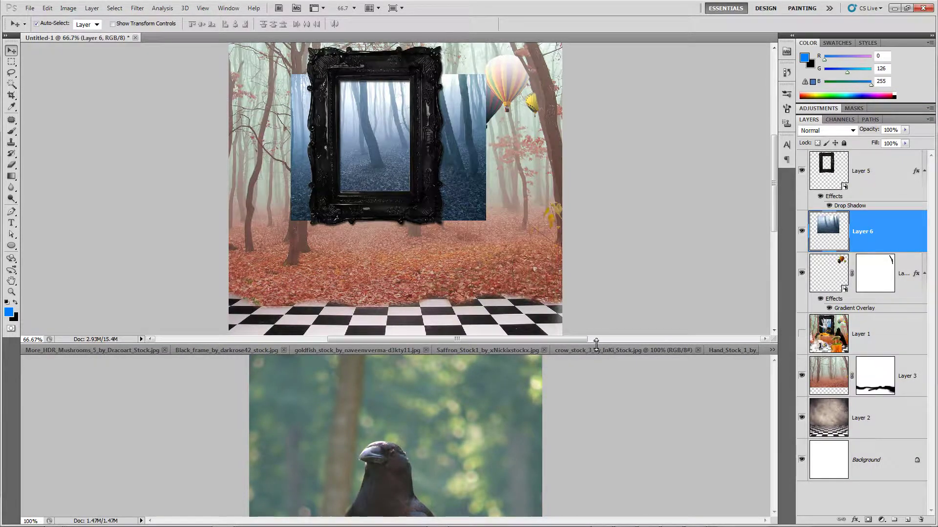
drag(596, 343, 598, 309)
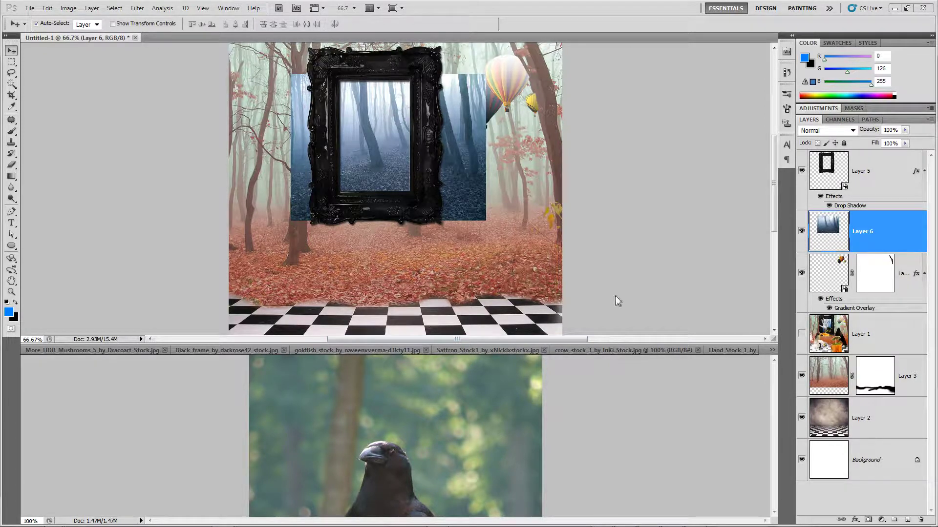
mouse_move(611, 344)
mouse_down()
mouse_move(609, 424)
mouse_move(615, 347)
mouse_up()
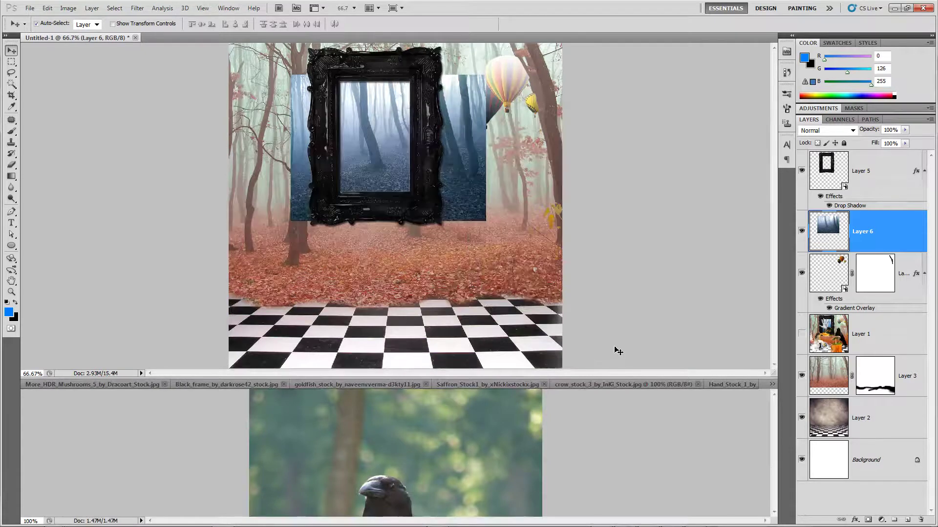
drag(611, 381, 610, 435)
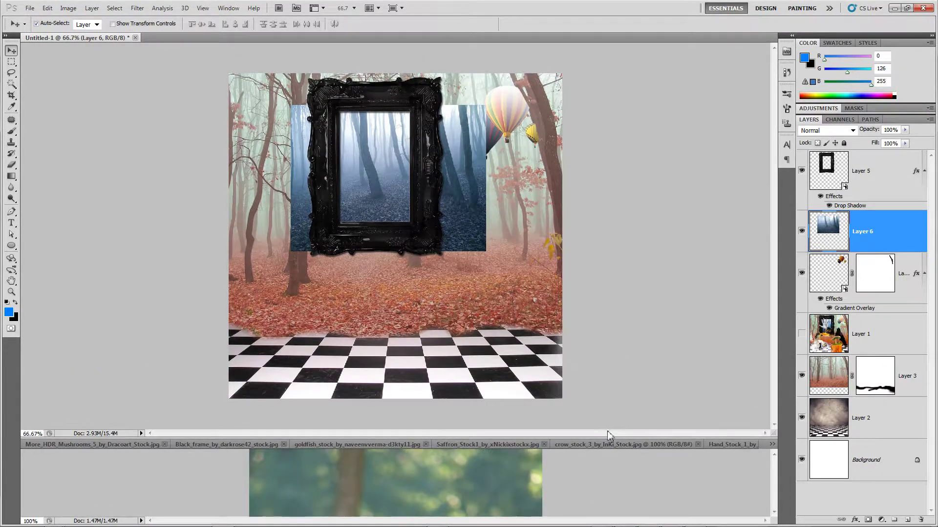
click(613, 383)
- Move the blue forest clear of the frame, briefly show reference Layer 1, and return the forest behind the frame
drag(469, 179, 420, 334)
click(801, 335)
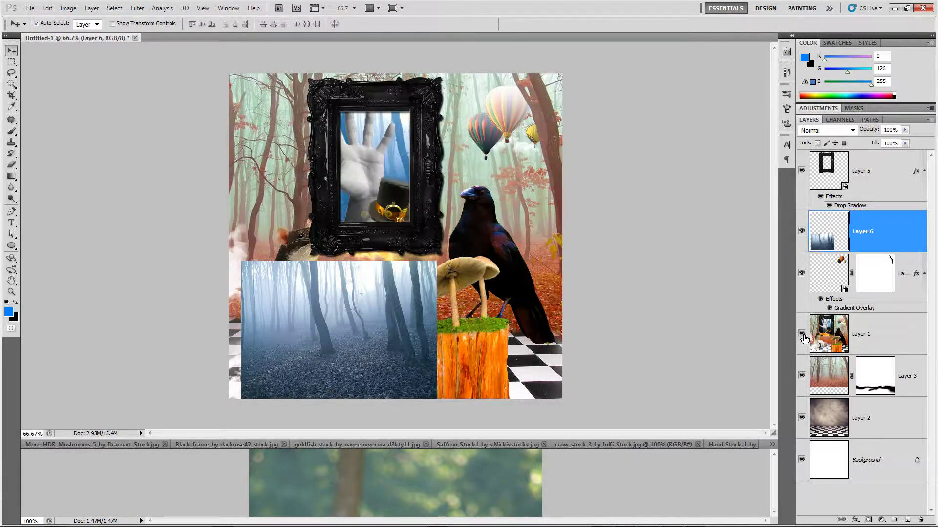
click(801, 335)
drag(395, 348, 406, 197)
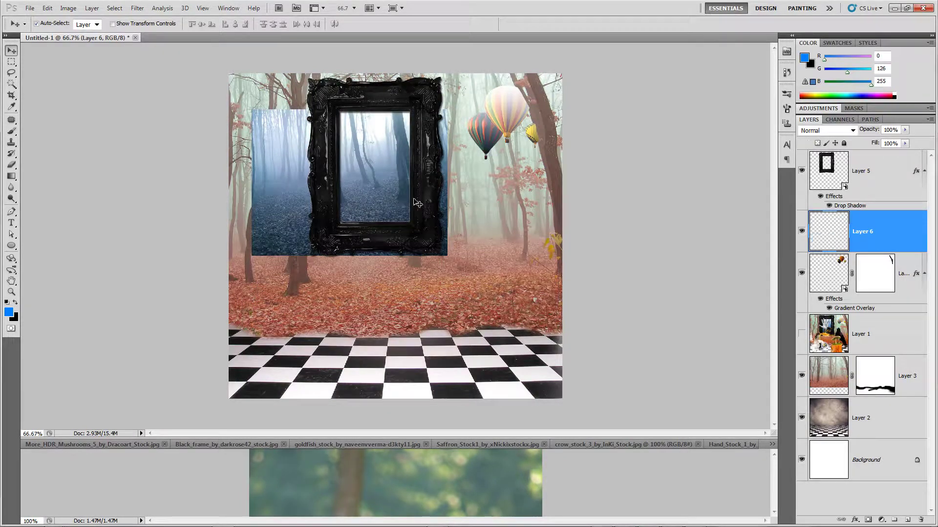
- Place Layer 6 directly beneath reference Layer 1 and reposition the blue forest behind the frame opening
click(801, 336)
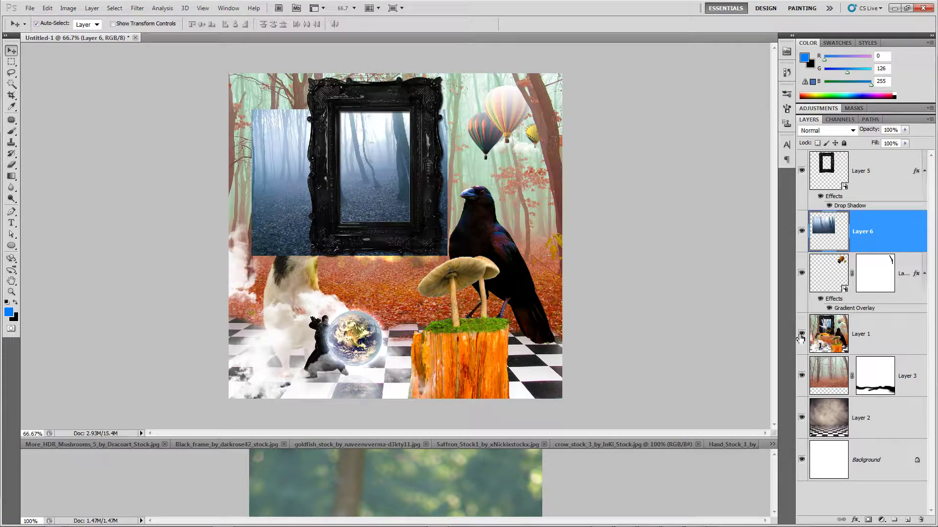
drag(870, 241, 874, 359)
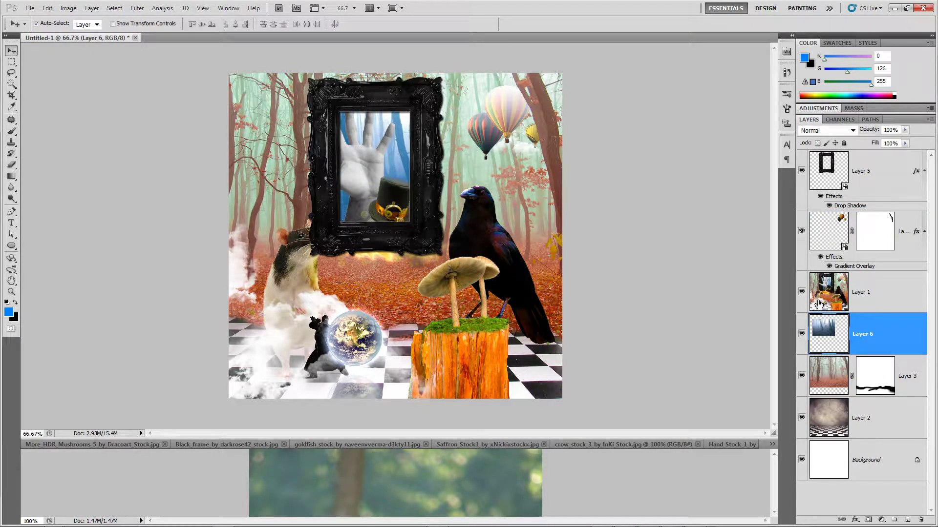
click(801, 292)
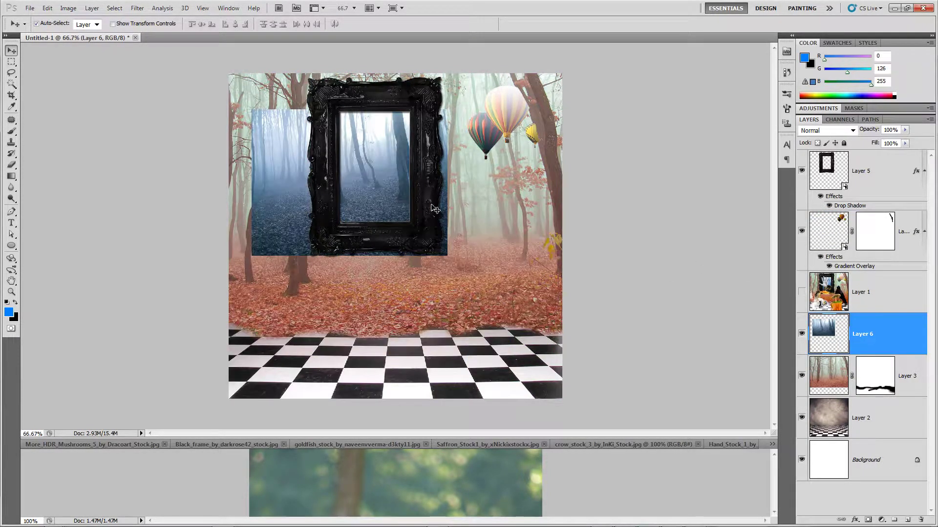
drag(294, 175, 339, 175)
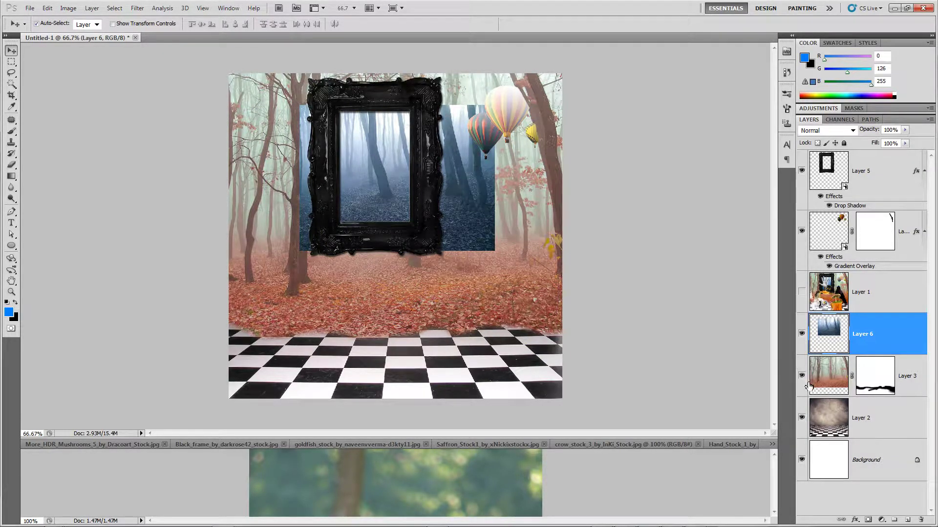
- Toggle the visibility of Layer 6 and Layer 1 to compare the blue forest with the reference inside the frame
click(802, 333)
click(802, 334)
click(802, 293)
click(801, 293)
click(801, 297)
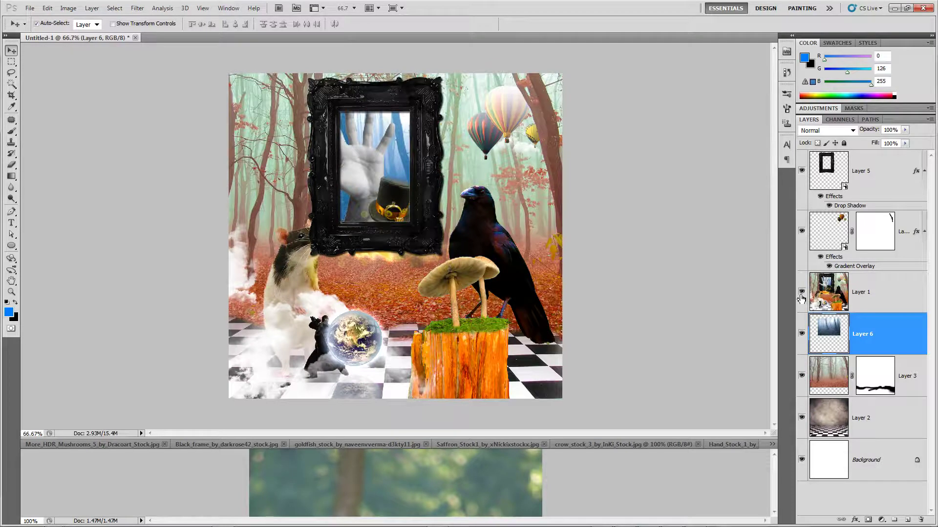
click(801, 296)
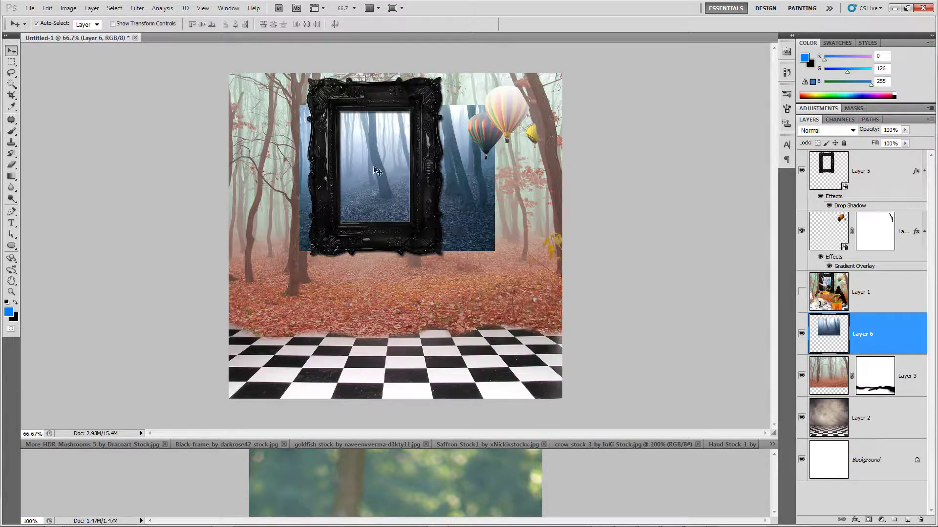
- Nudge the blue forest slightly lower behind the frame opening, checking its position against reference Layer 1
mouse_move(376, 171)
mouse_down()
mouse_move(419, 191)
mouse_move(343, 183)
mouse_move(382, 168)
mouse_move(374, 172)
mouse_up()
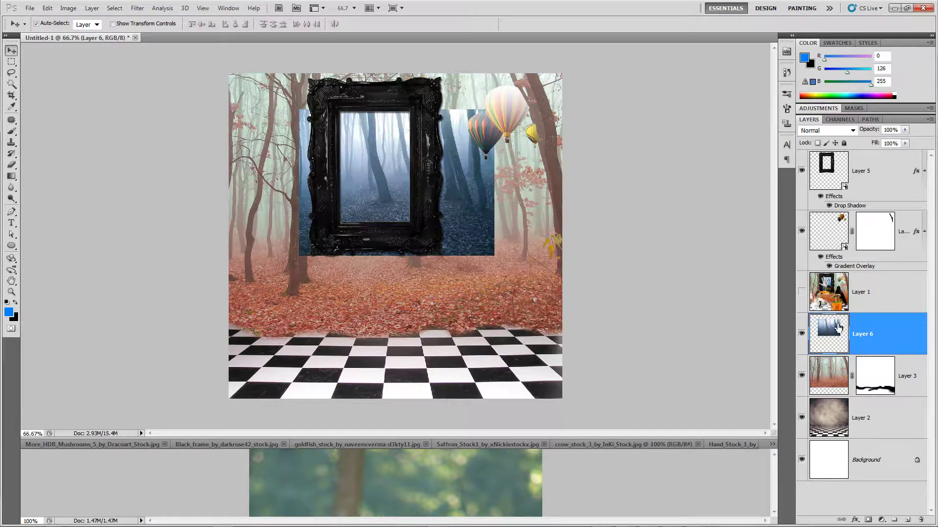
click(801, 292)
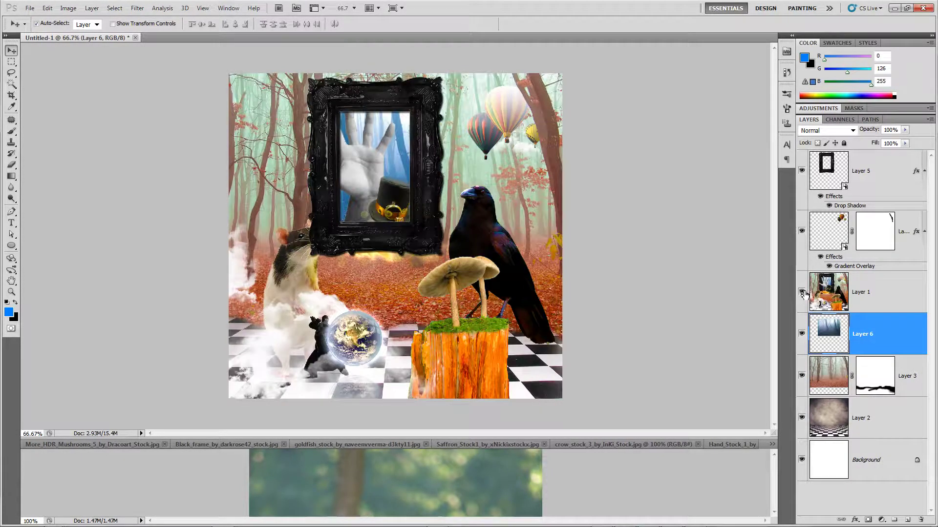
click(801, 292)
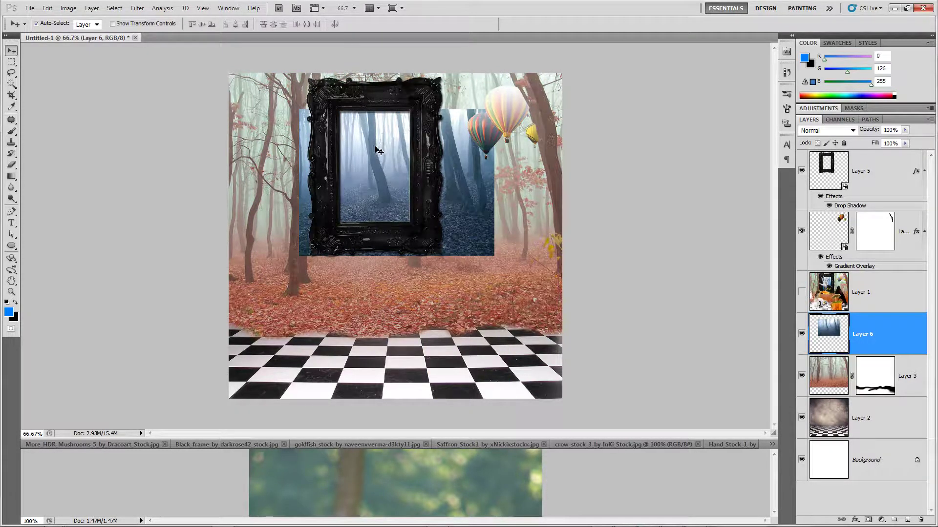
mouse_move(379, 146)
mouse_down()
mouse_move(388, 152)
mouse_move(380, 147)
mouse_up()
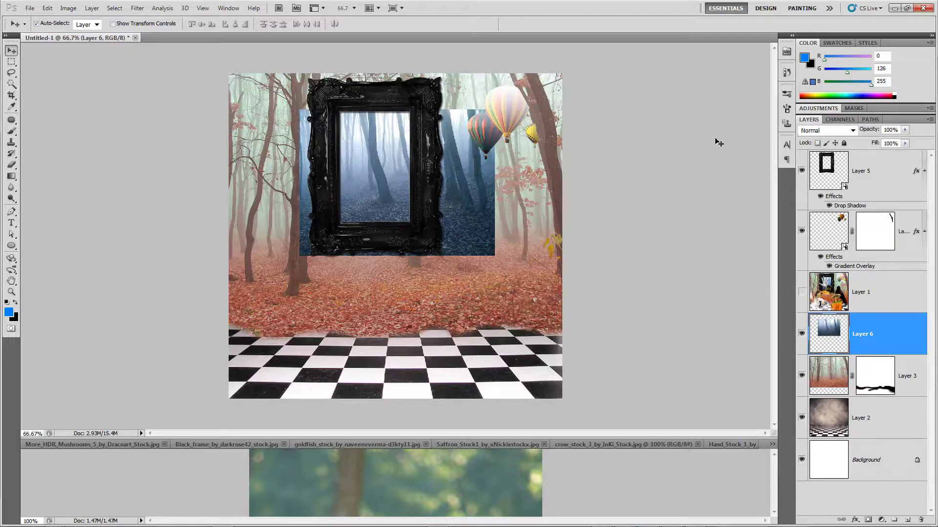
- Hide all layers except the black frame and the Background, and select the frame's opening on Layer 5 with the Magic Wand
click(876, 170)
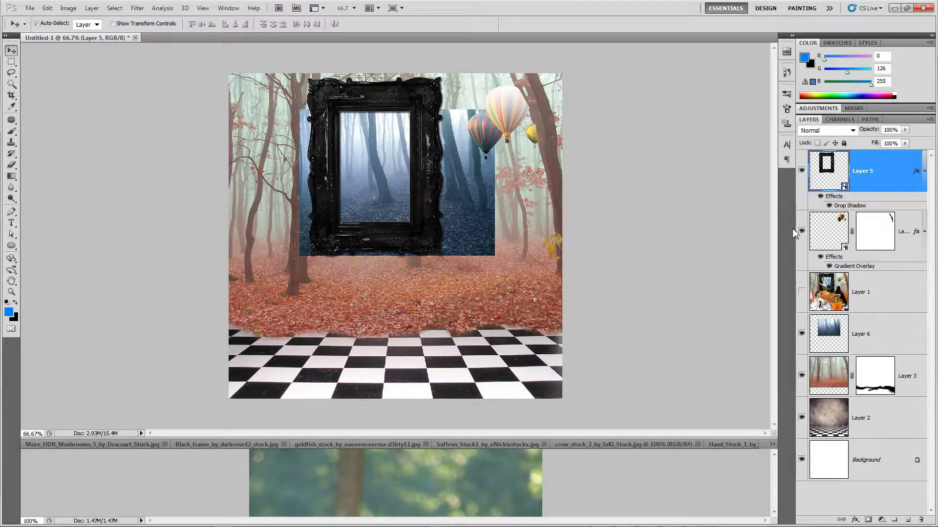
click(800, 274)
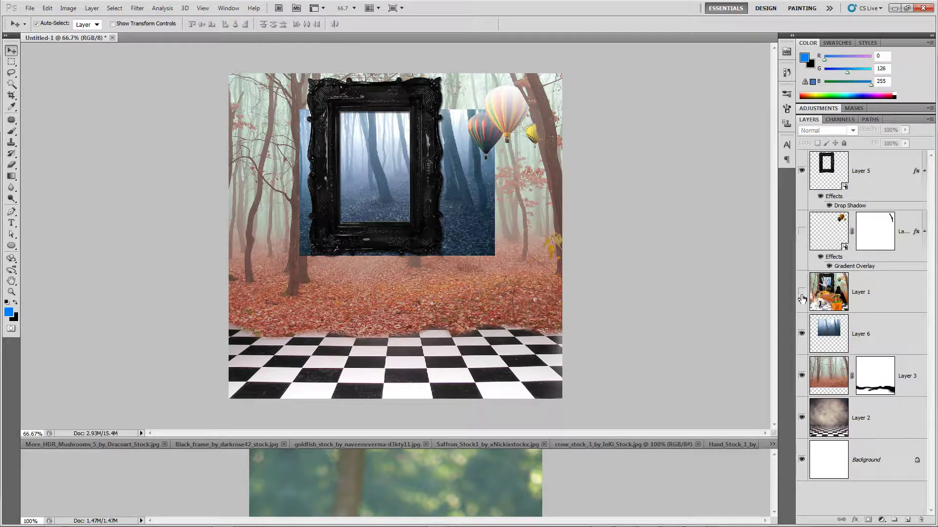
drag(801, 299, 805, 430)
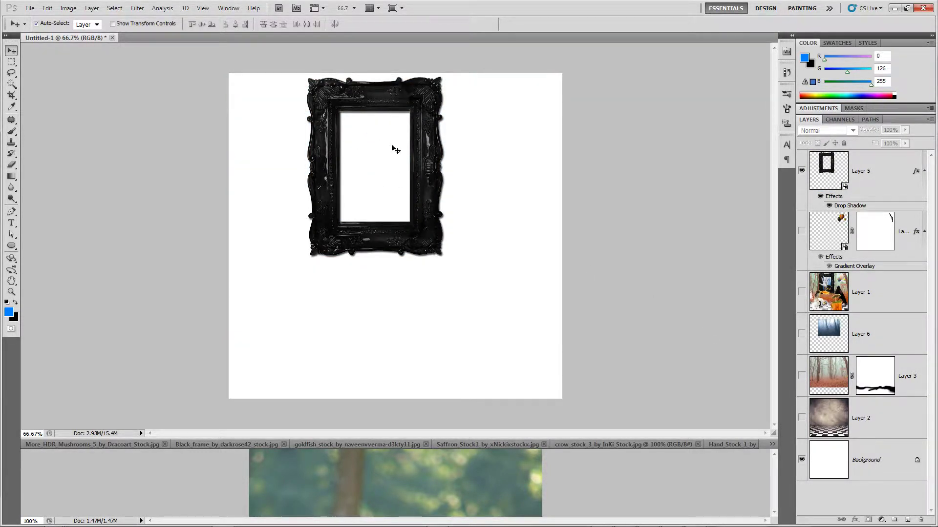
click(12, 84)
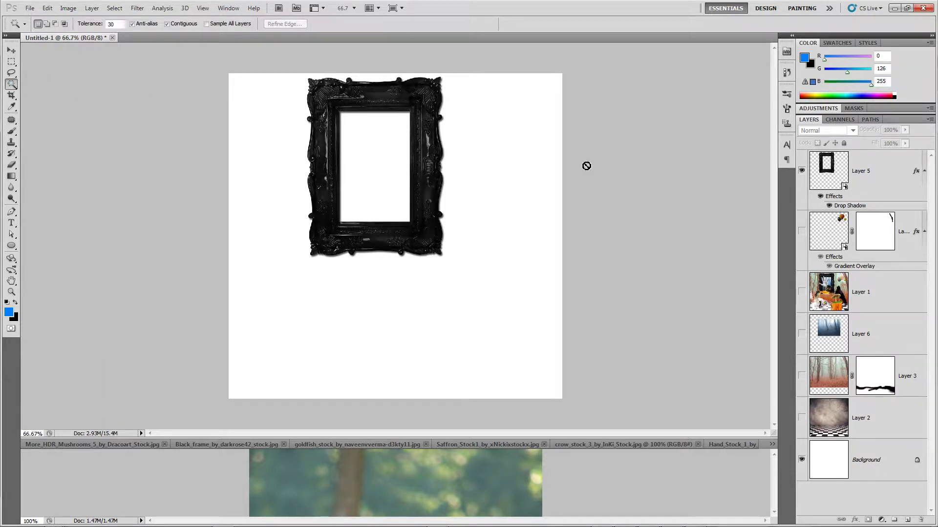
click(840, 182)
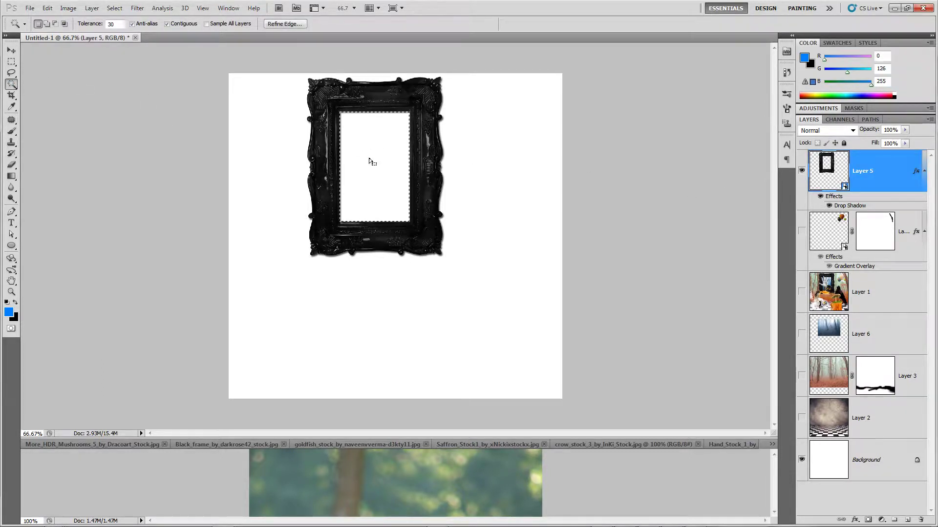
click(389, 166)
- Show Layer 6 and mask it with the selection, limiting the blue forest to the frame opening
click(896, 332)
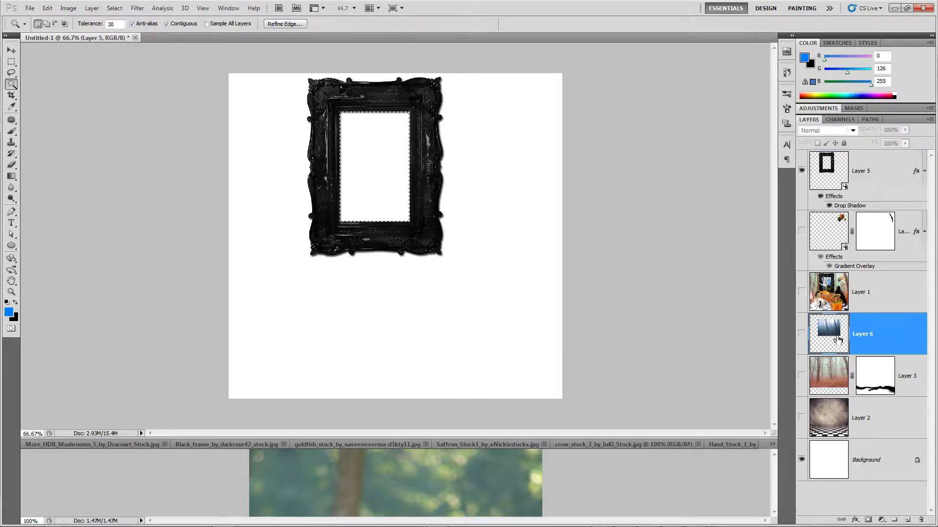
click(801, 336)
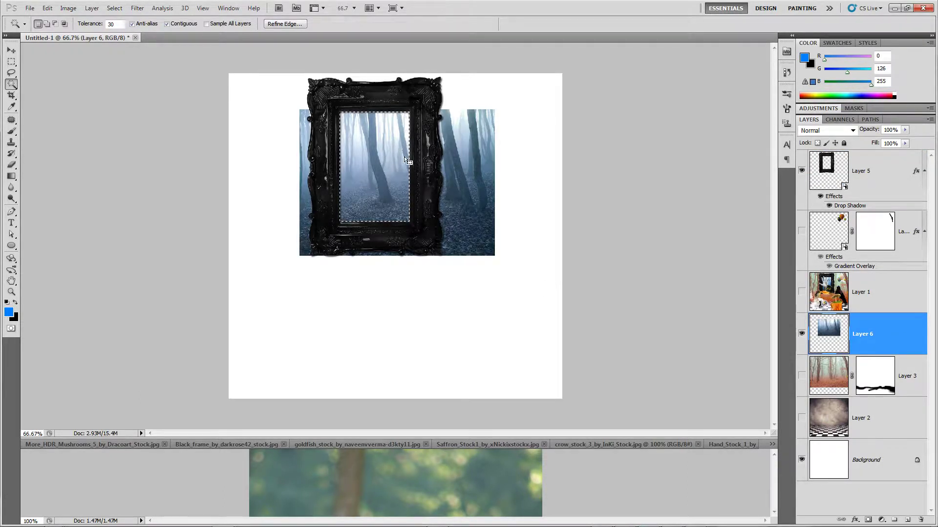
click(868, 520)
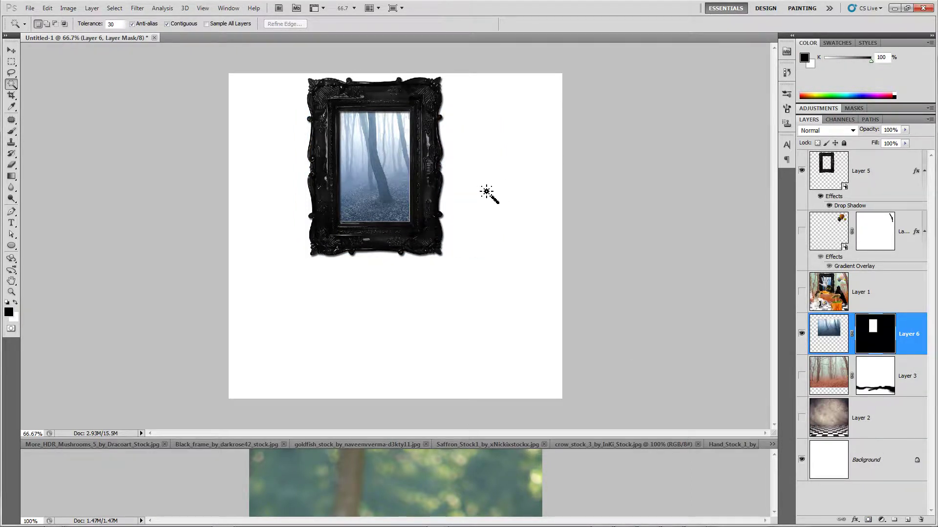
- Make the red forest, the checkered floor and the balloons visible again
click(12, 50)
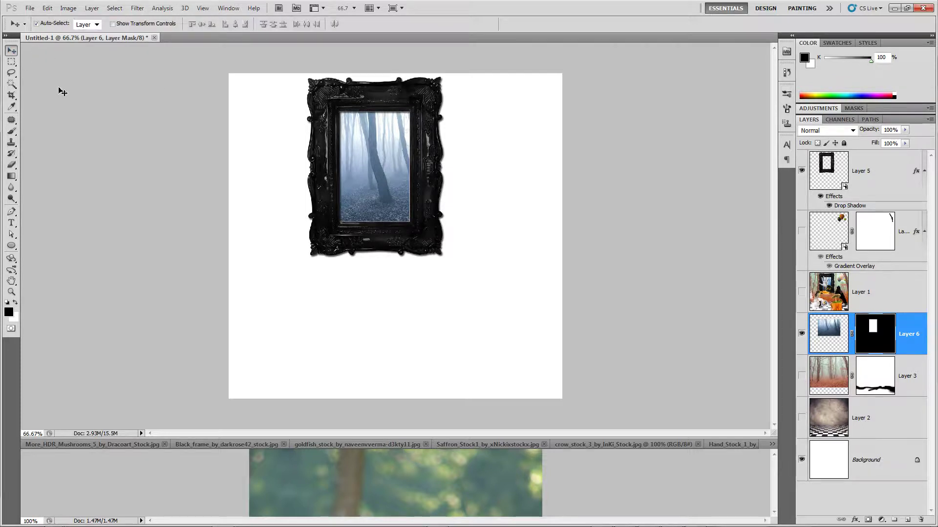
click(580, 174)
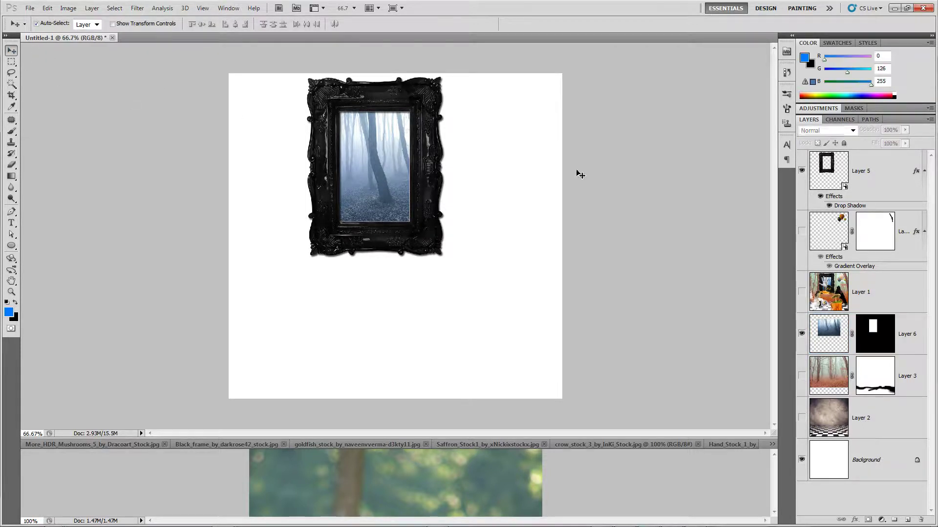
click(801, 375)
click(802, 418)
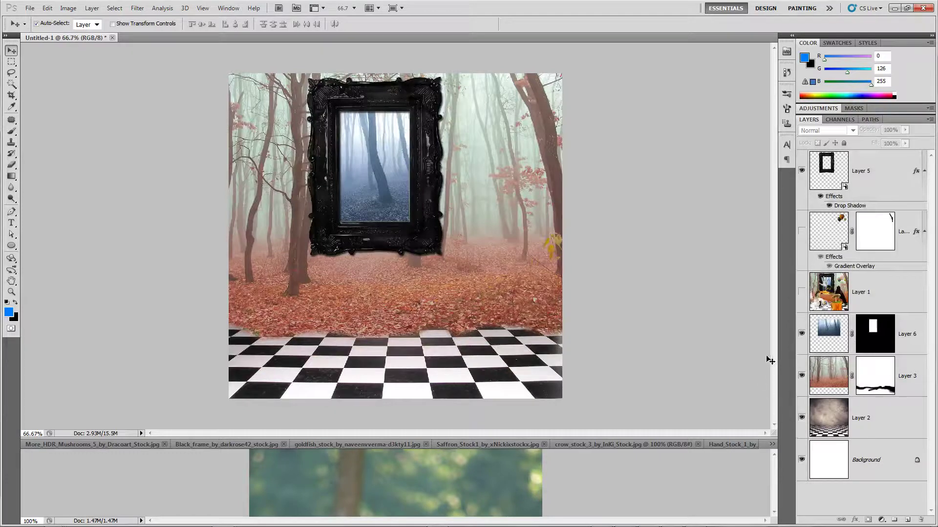
click(801, 231)
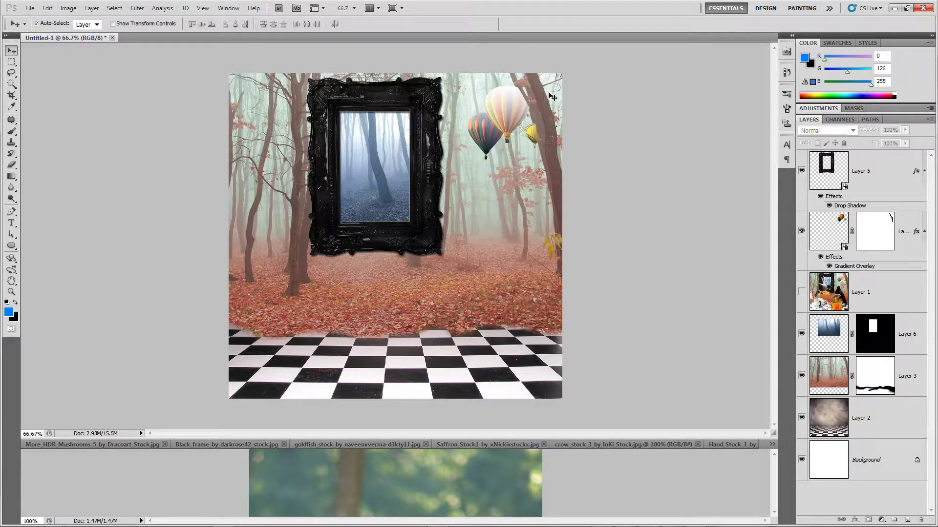
- Hide the balloons and select the large tree trunk beside them on Layer 3 with the Magic Wand at tolerance 30
key(ctrl+plus)
key(ctrl+plus)
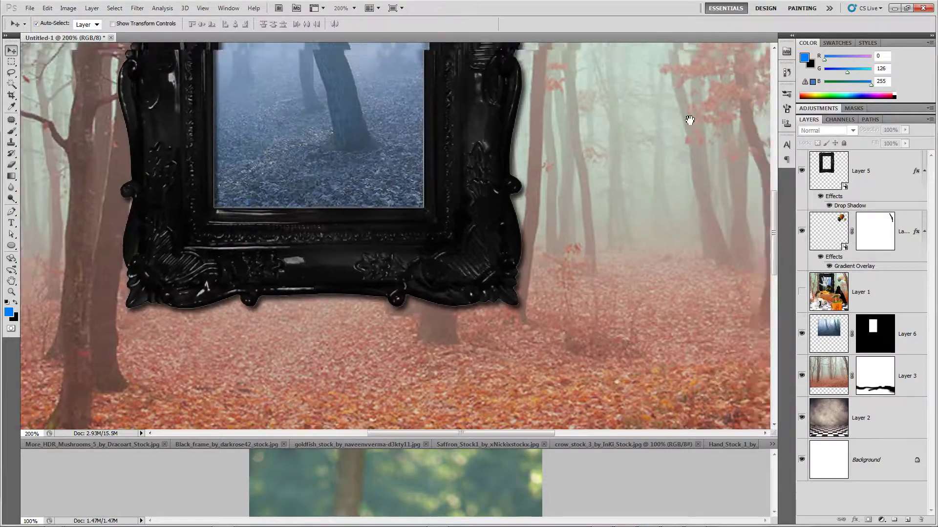
drag(689, 120, 515, 341)
drag(582, 255, 530, 335)
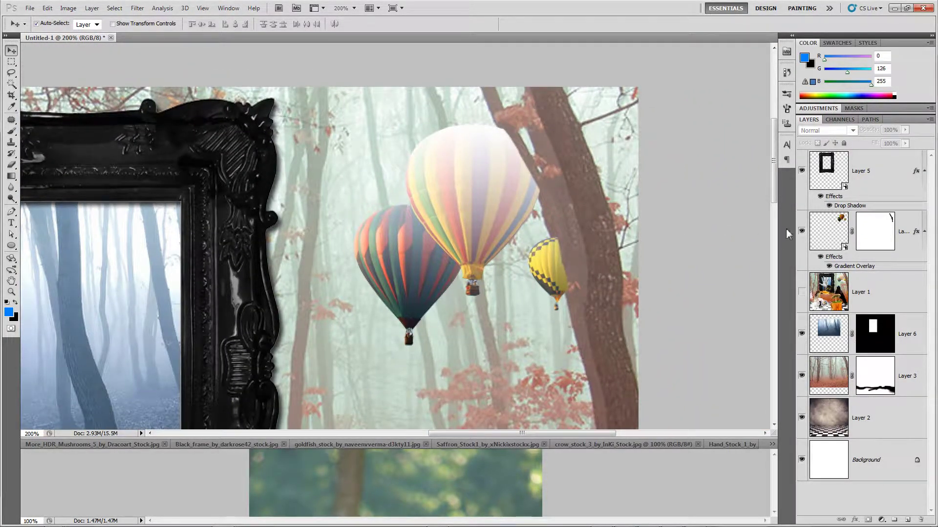
click(801, 231)
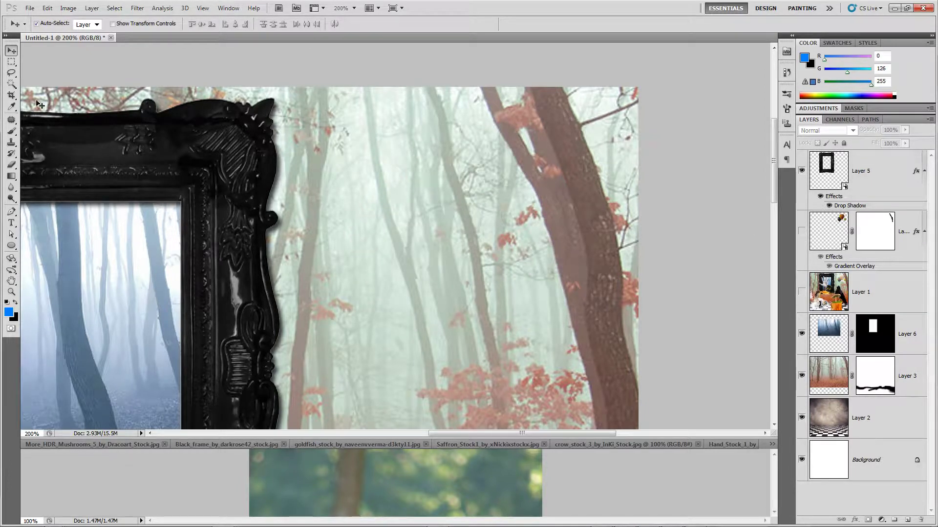
click(11, 84)
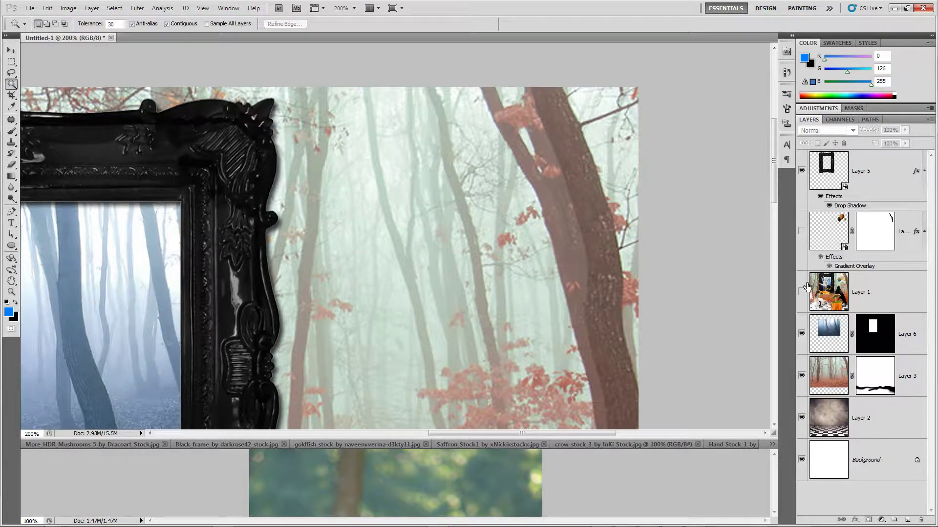
click(843, 375)
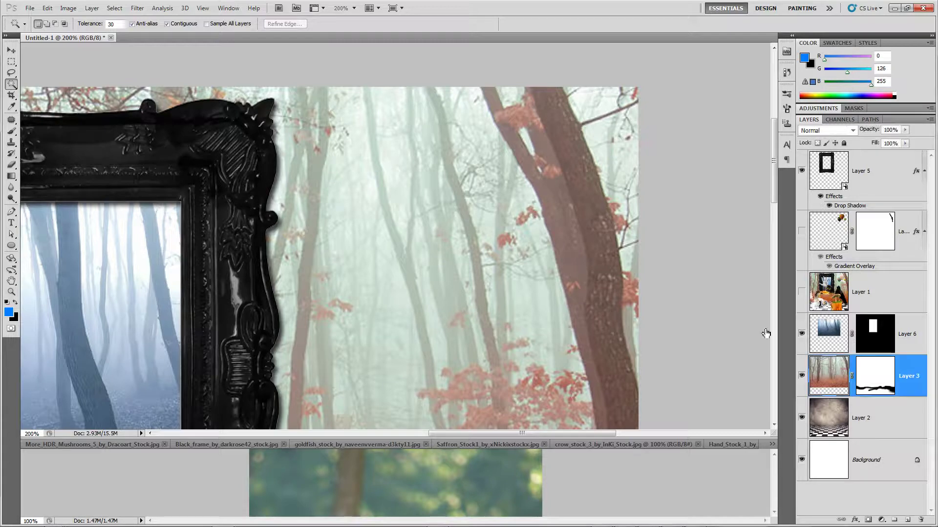
click(559, 217)
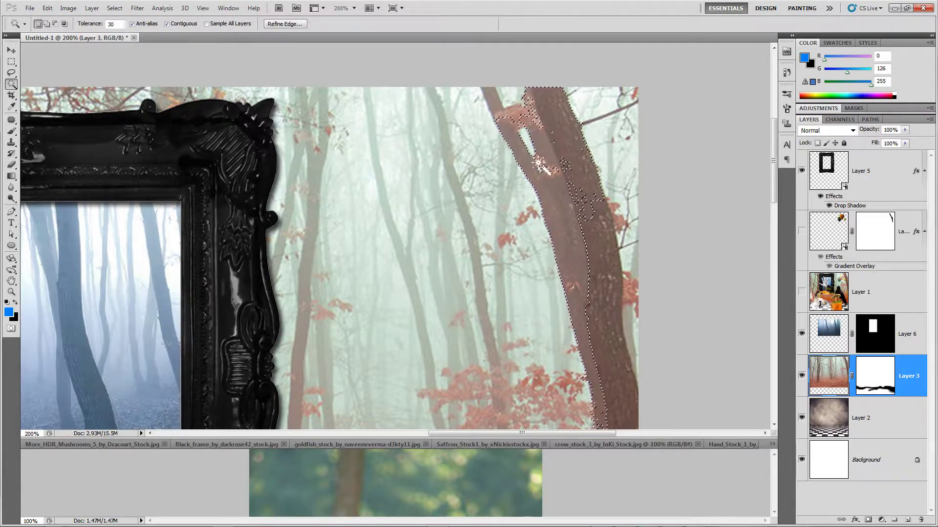
- Show the balloons again, paint black on their layer mask inside the trunk selection to tuck them behind the tree, and deselect
click(801, 231)
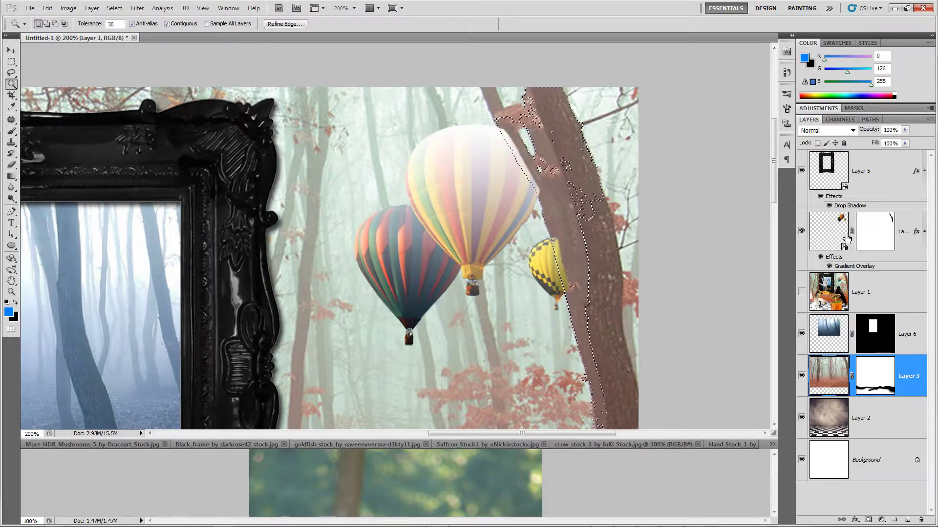
click(872, 231)
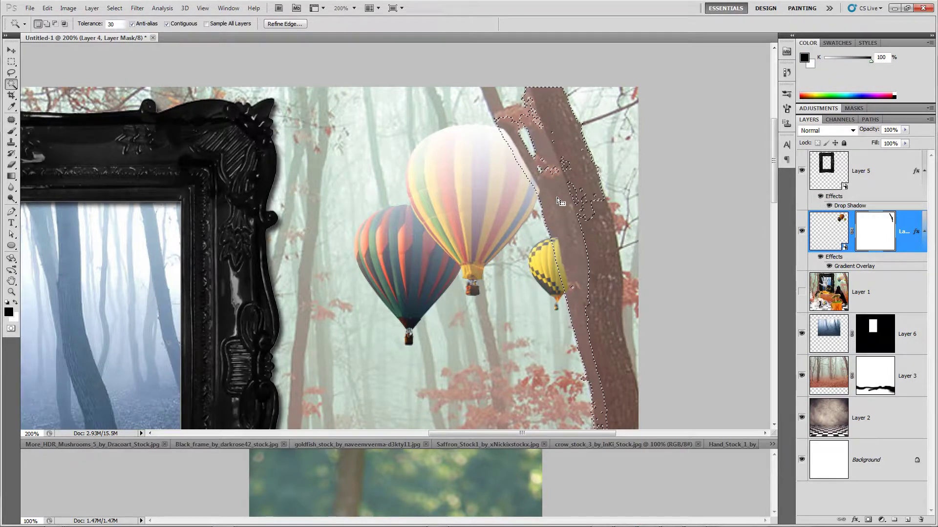
key(b)
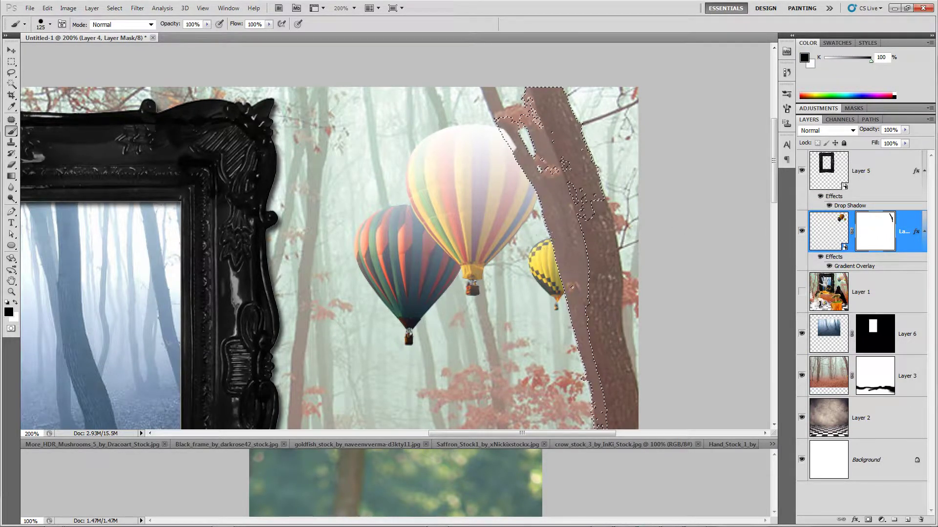
key(ctrl+d)
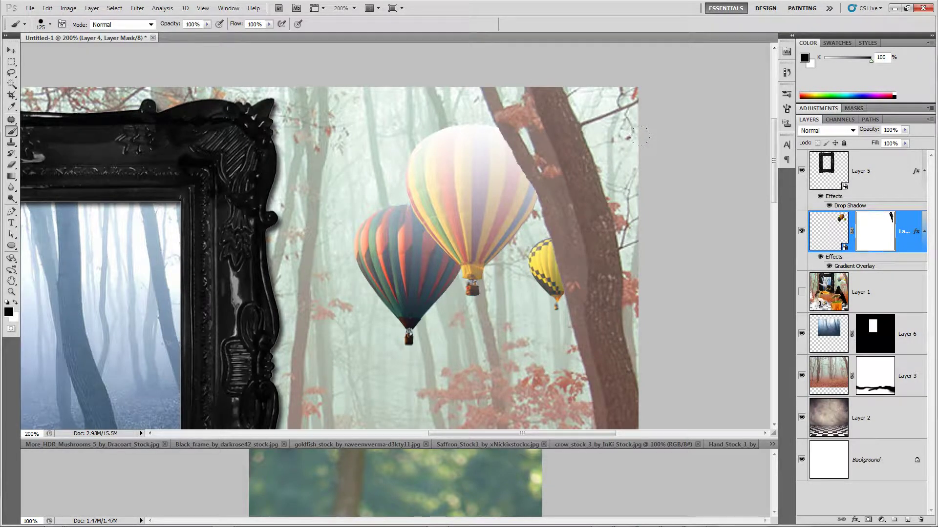
key(ctrl+minus)
key(ctrl+minus)
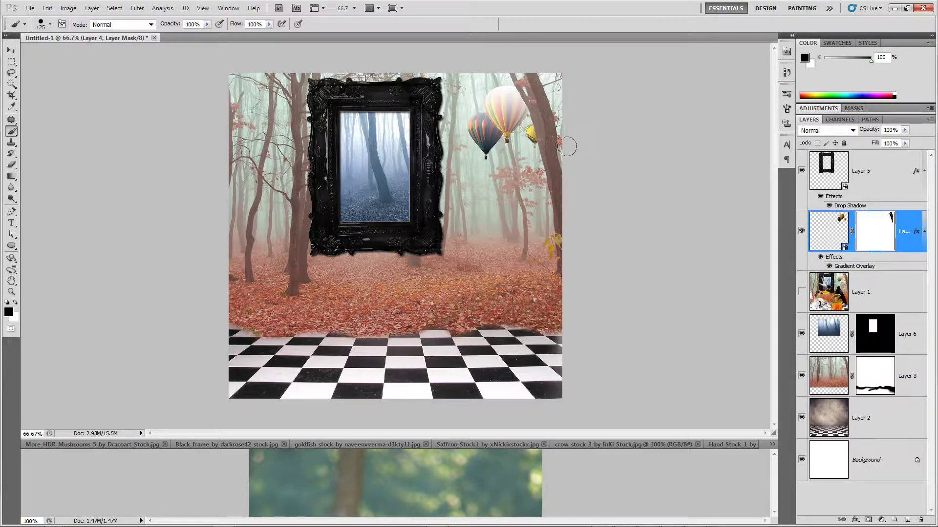
- Deselect all layers and briefly show reference Layer 1 to compare it with the composite
key(v)
click(640, 181)
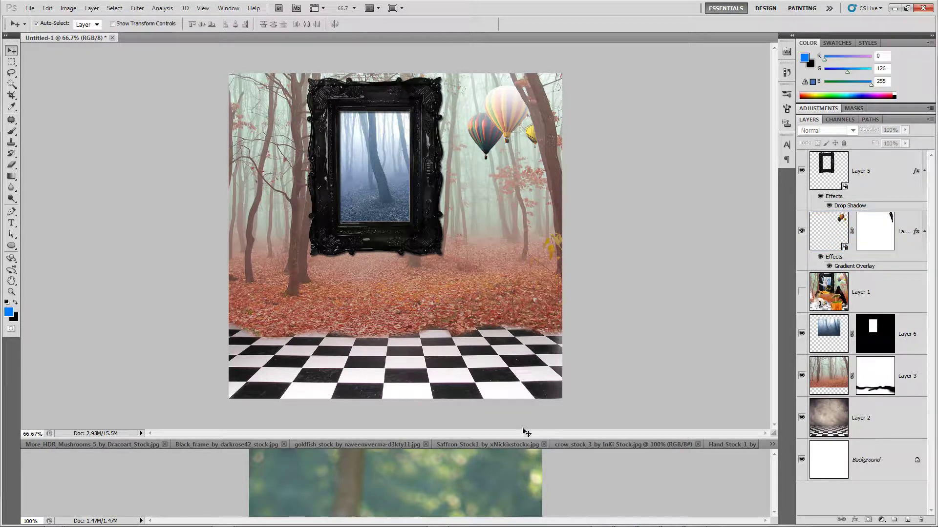
click(802, 292)
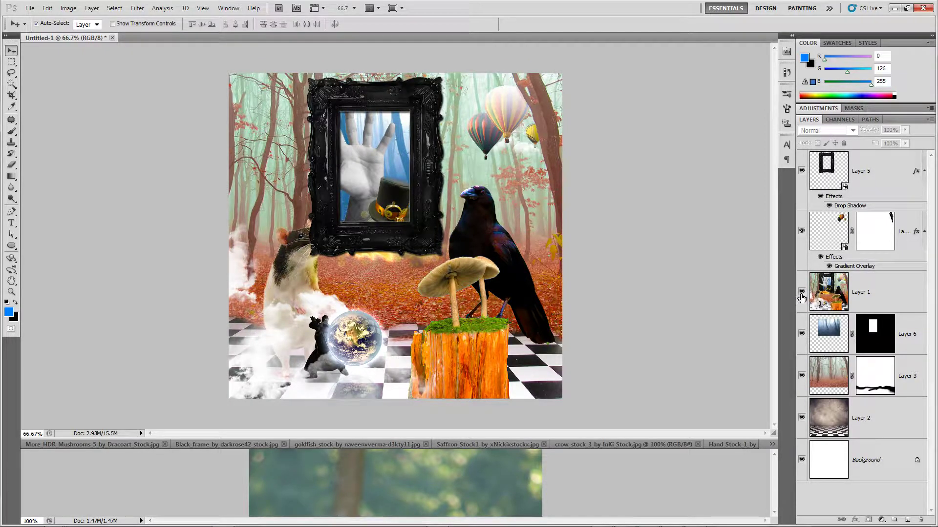
click(802, 294)
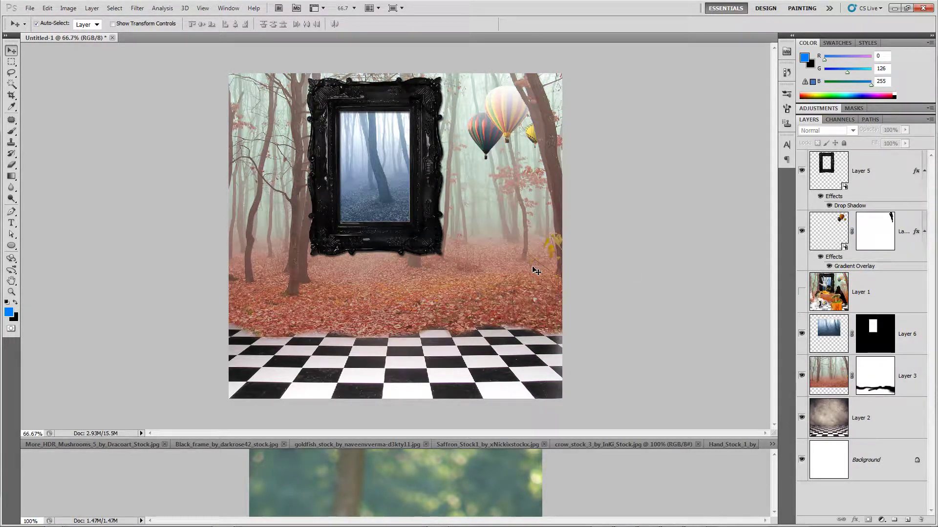
- Copy the photo from Hand_Stock_1_by_lindowyn_stock.jpg into the composite and position it over the black frame, centred on the canvas
drag(502, 440, 512, 171)
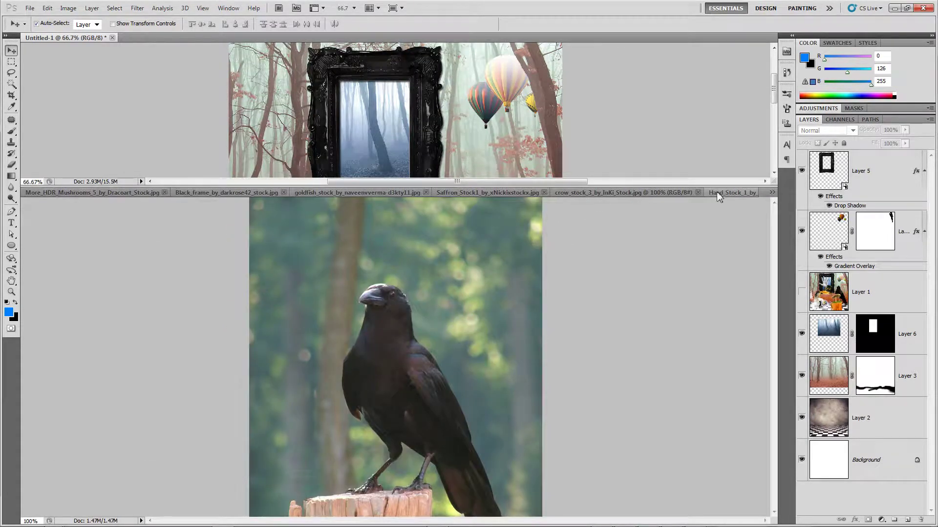
click(718, 193)
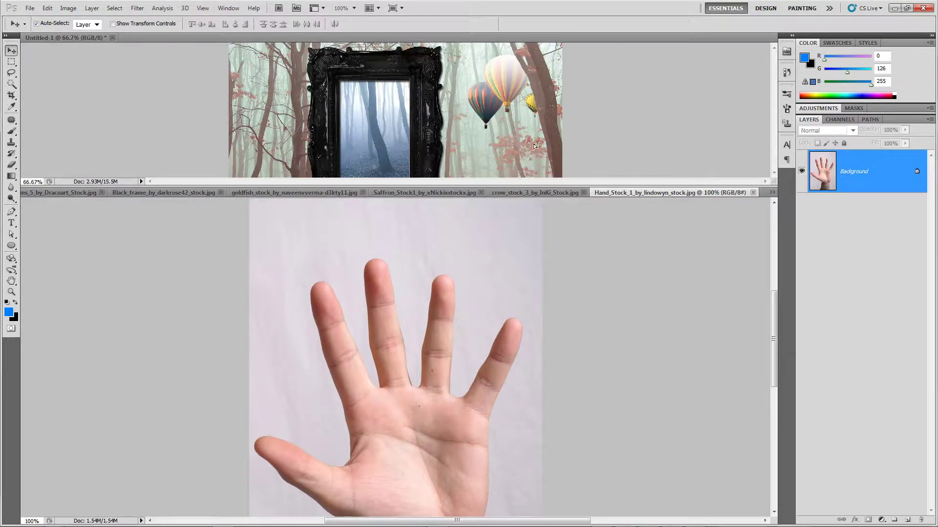
drag(534, 146, 535, 147)
drag(652, 186, 588, 310)
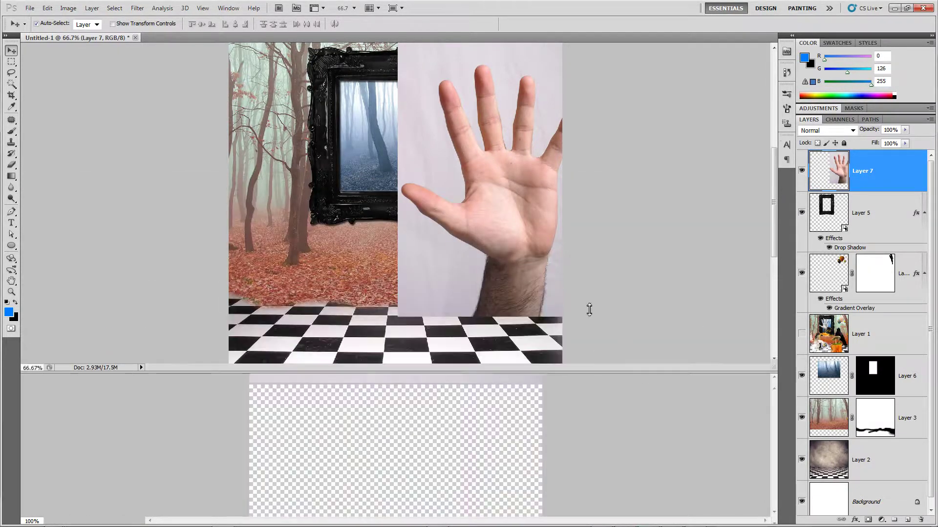
drag(540, 255, 468, 250)
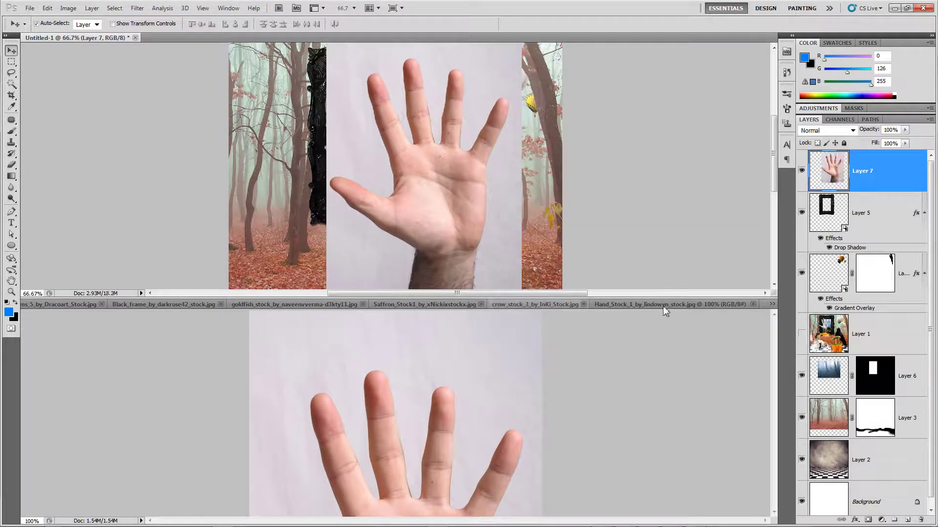
drag(671, 301, 669, 439)
drag(462, 266, 443, 303)
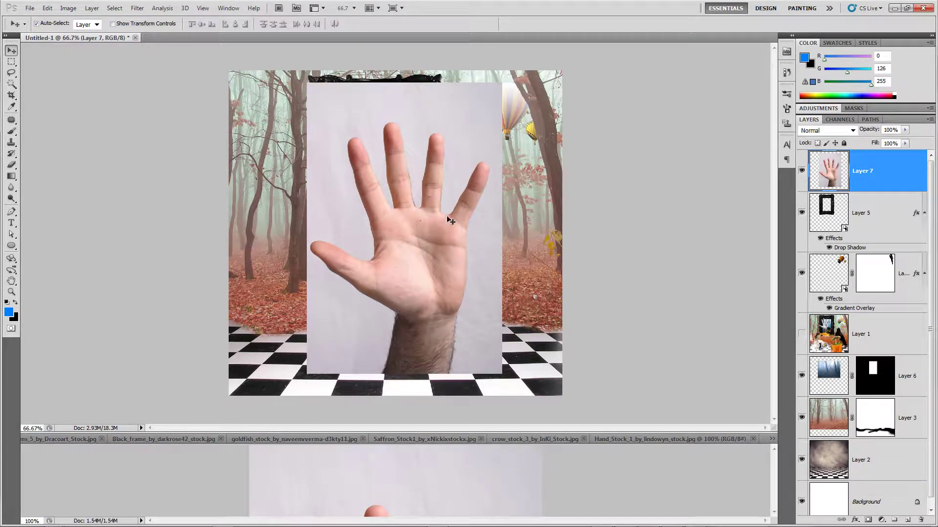
- Select the light backdrop of the hand photo by Color Range with sampled colors and a fuzziness of 33
click(123, 9)
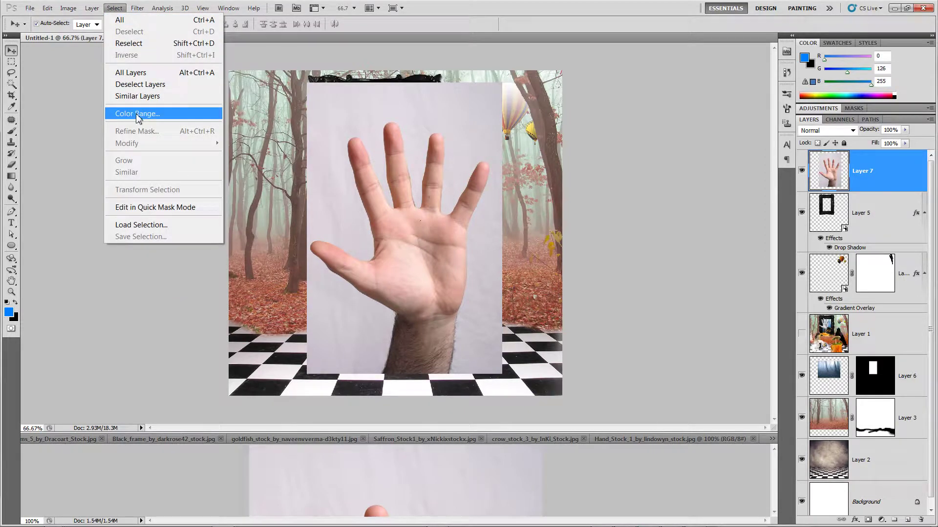
click(142, 113)
click(455, 102)
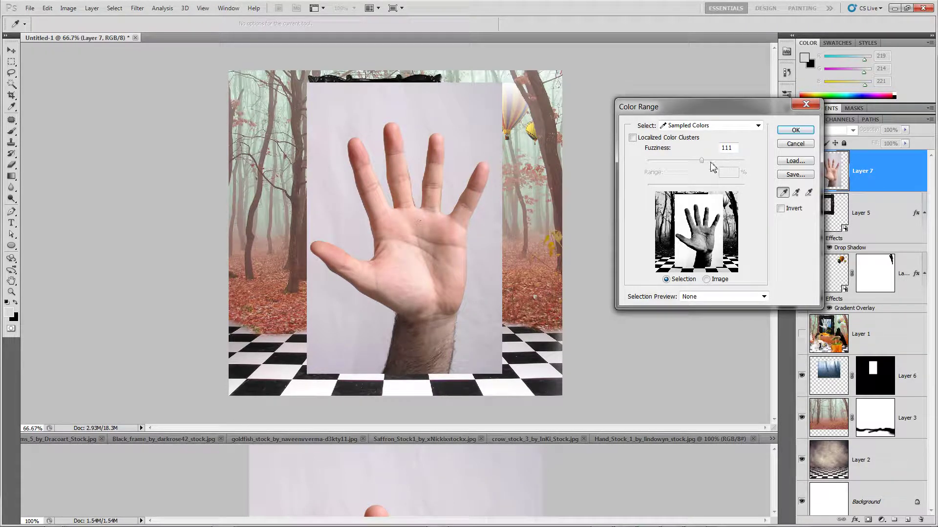
drag(702, 161, 663, 155)
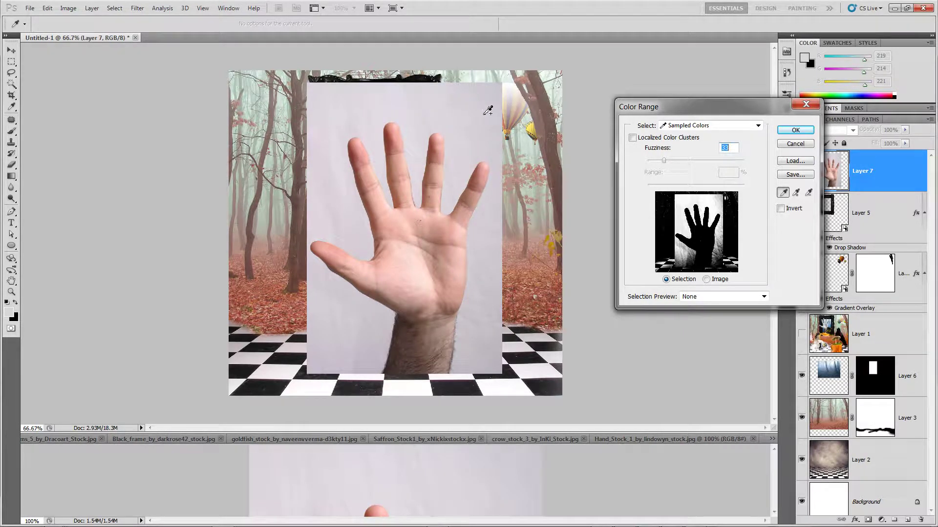
drag(487, 110, 350, 86)
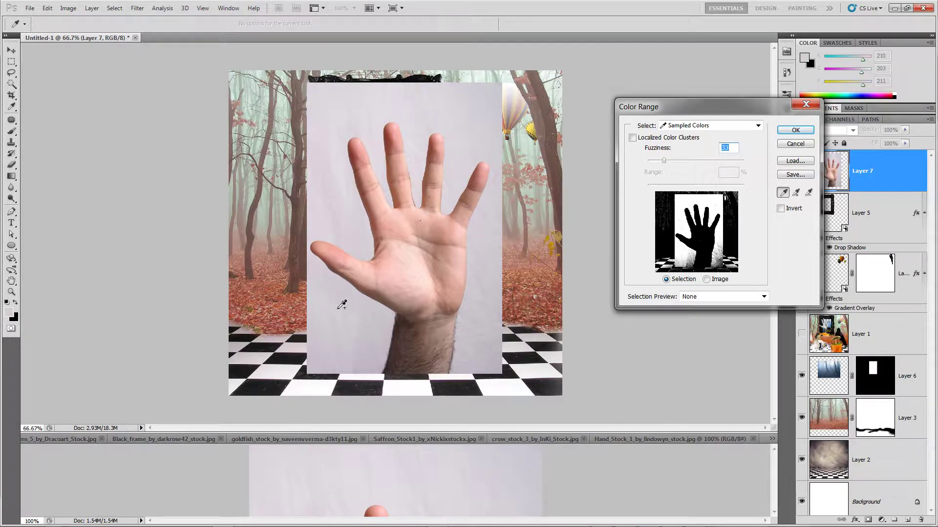
drag(354, 314, 384, 344)
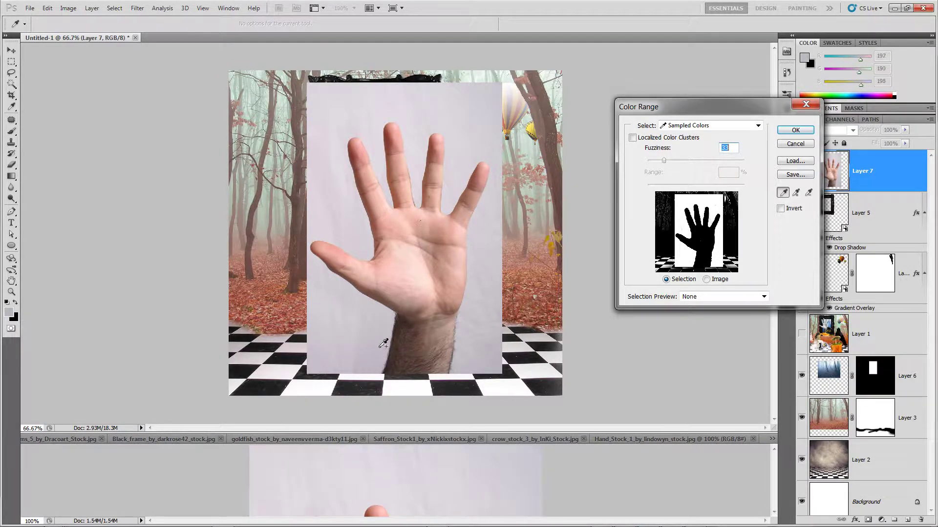
click(464, 135)
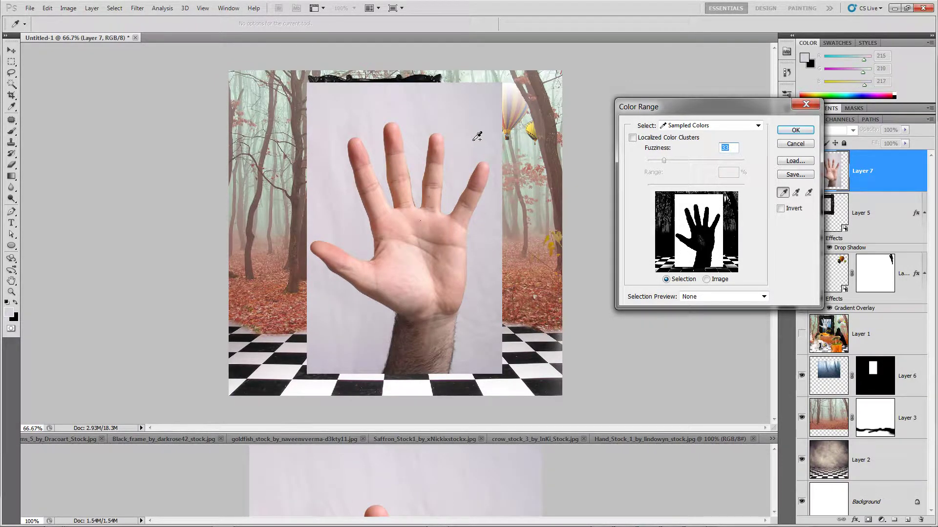
click(353, 97)
click(345, 104)
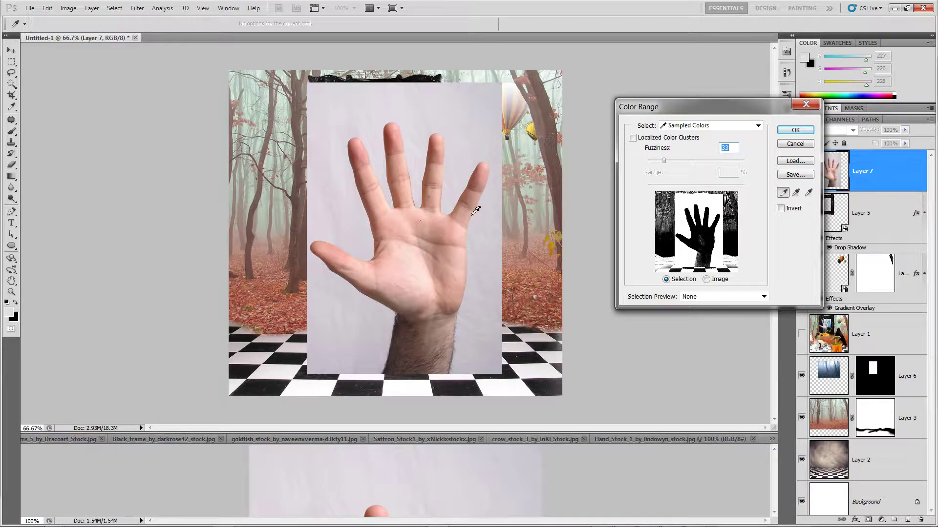
click(792, 131)
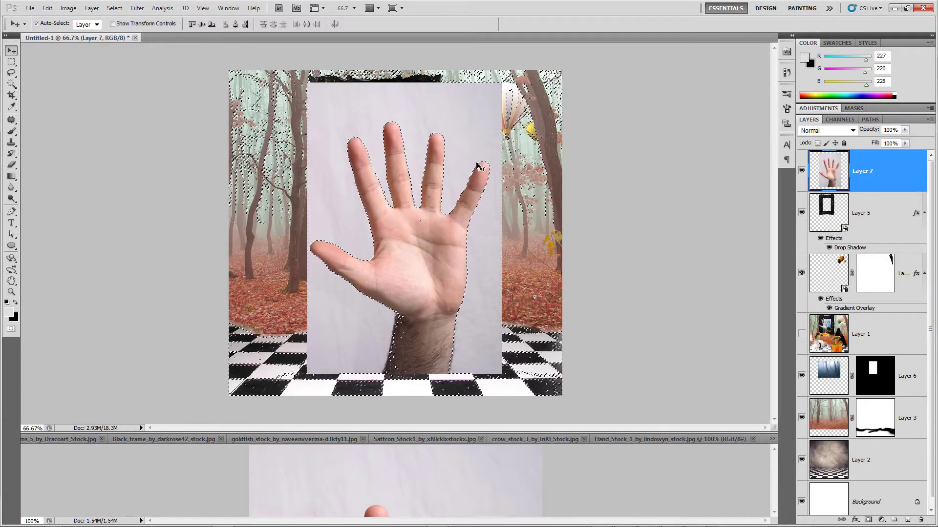
- Add a layer mask to the hand layer from the selection, invert it to isolate the hand, and move the hand up
click(868, 520)
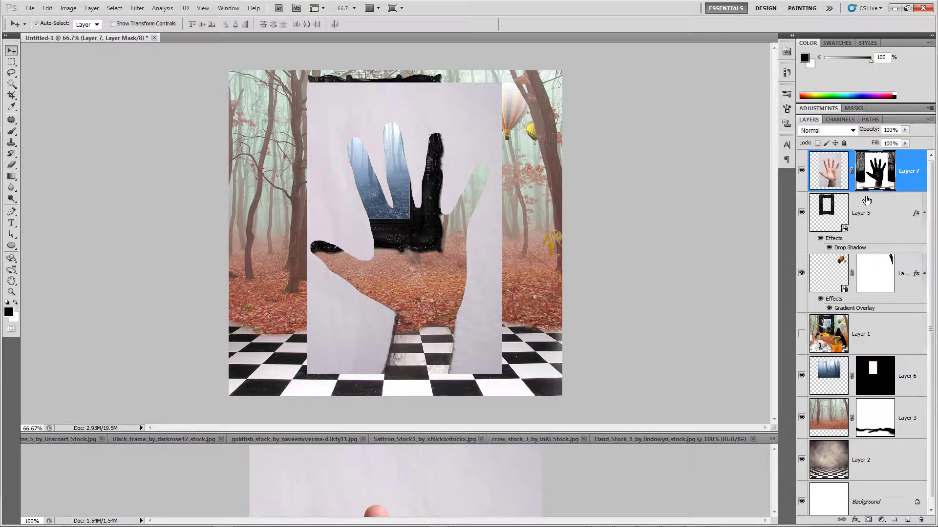
key(ctrl+i)
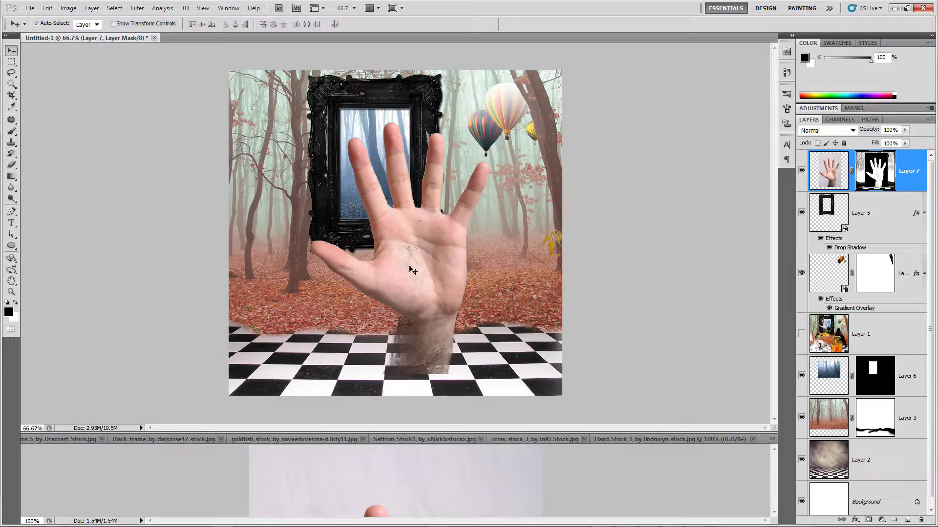
drag(427, 270, 431, 222)
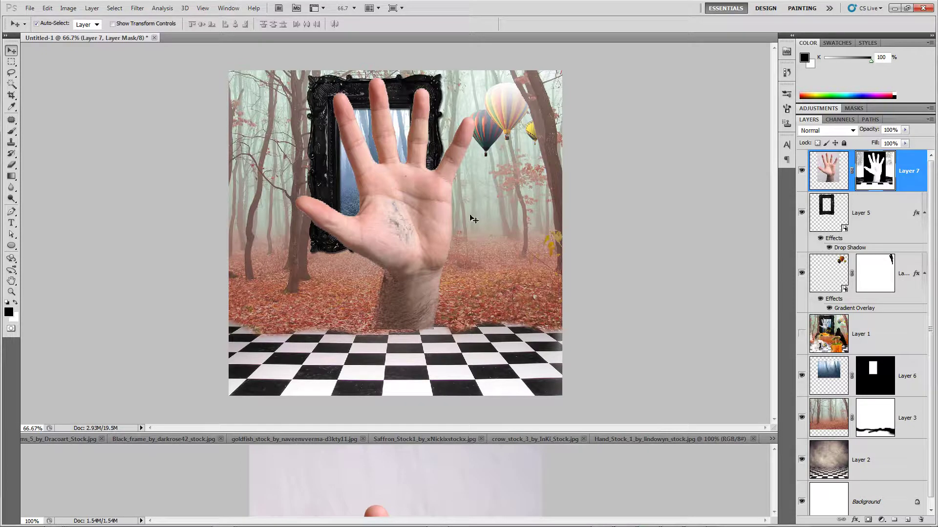
- Paint white on the hand's layer mask over the palm and wrist to restore the partly transparent skin
key(b)
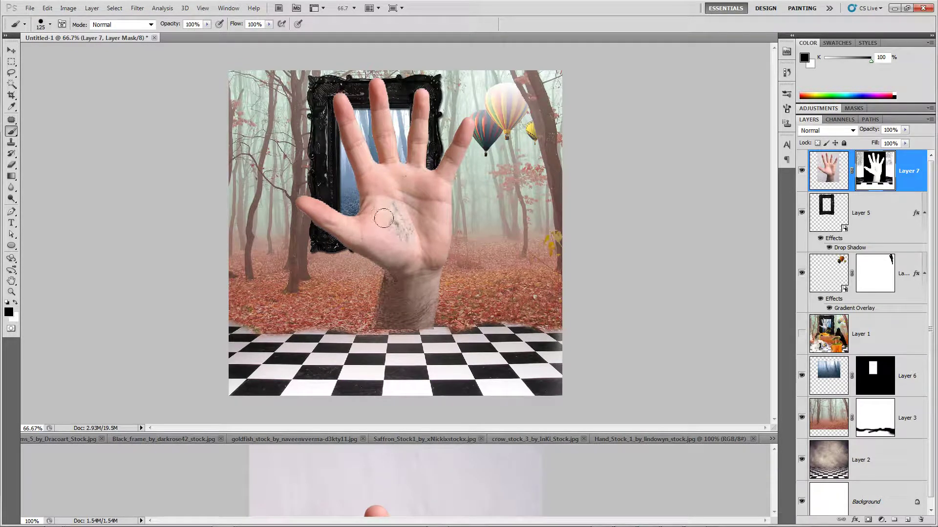
key(x)
mouse_move(382, 218)
mouse_down()
mouse_move(391, 208)
mouse_move(405, 237)
mouse_move(394, 209)
mouse_move(396, 227)
mouse_up()
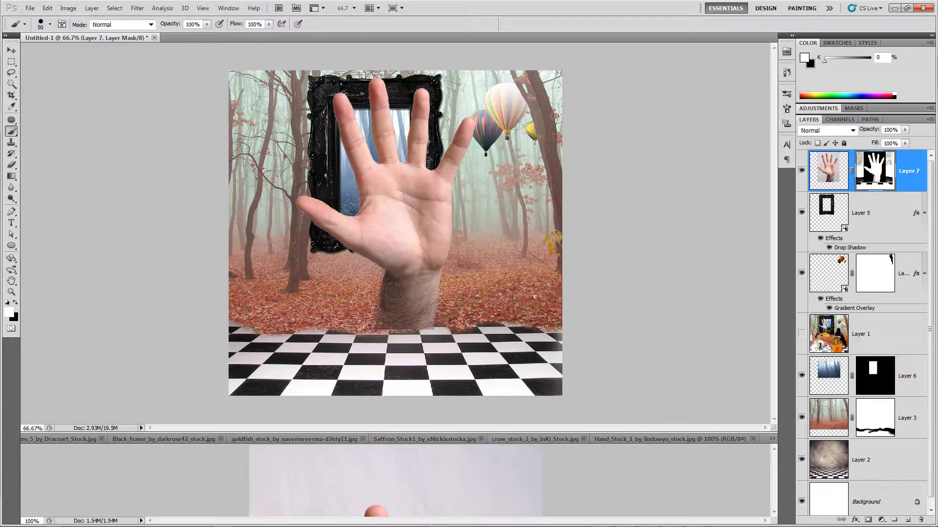
drag(386, 309, 387, 293)
mouse_move(412, 319)
mouse_down()
mouse_move(407, 337)
mouse_move(384, 319)
mouse_up()
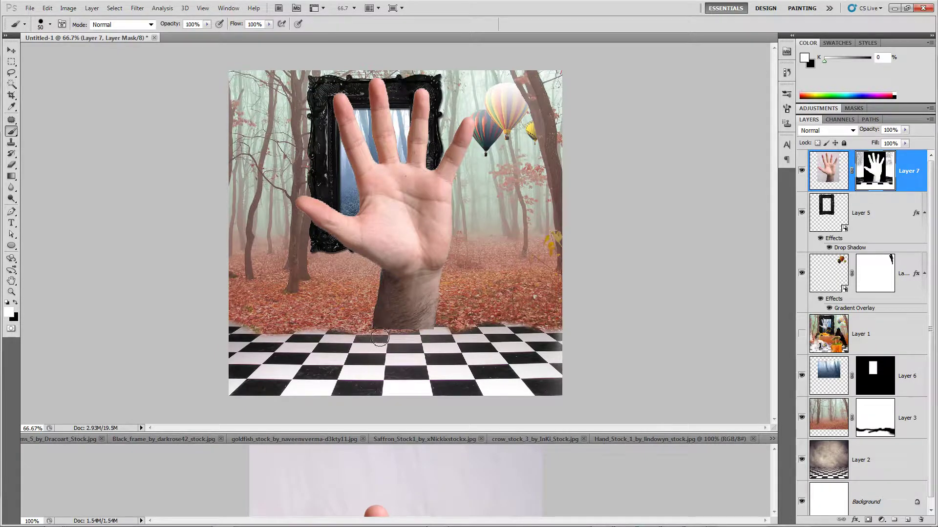
mouse_move(395, 271)
mouse_down()
mouse_move(387, 253)
mouse_move(347, 237)
mouse_up()
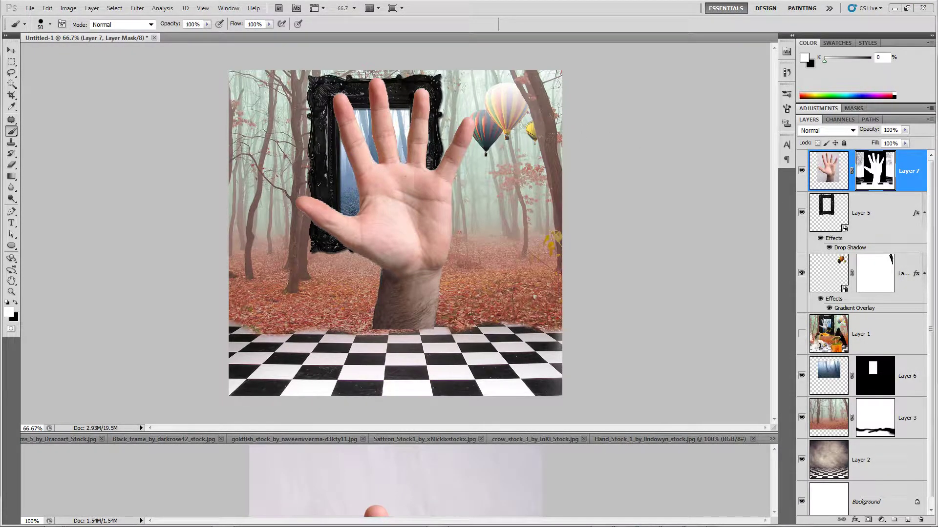
- Undo the mask painting, the hand's move, the inversion and the layer mask, and clear the selection
click(578, 136)
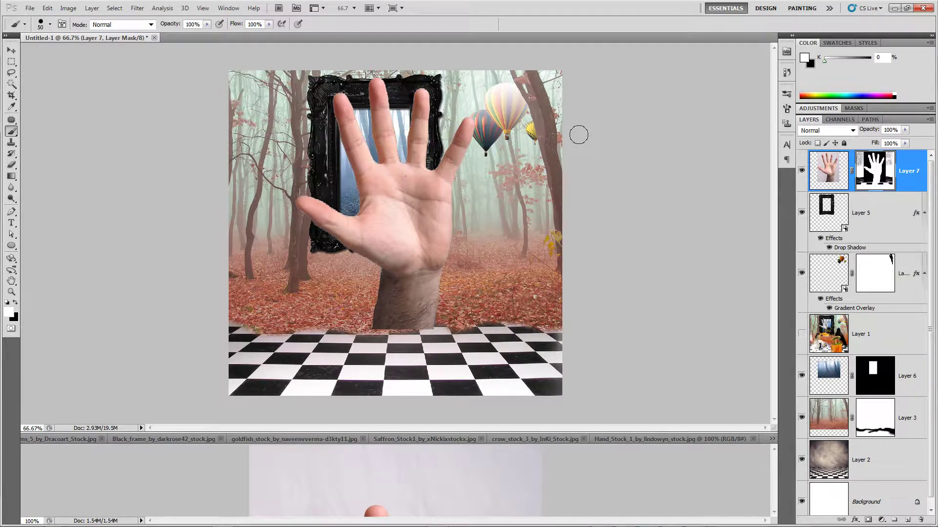
key(ctrl+z)
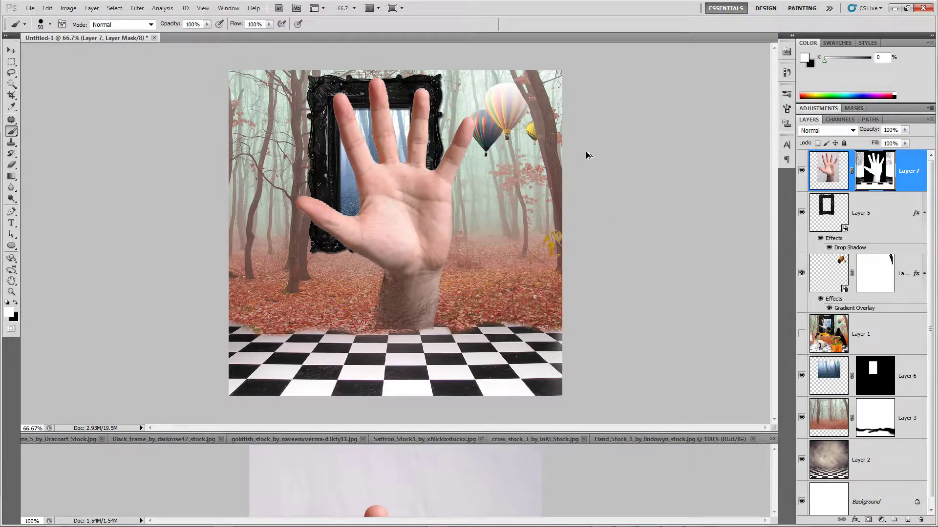
key(ctrl+alt+z)
key(ctrl+alt+z)
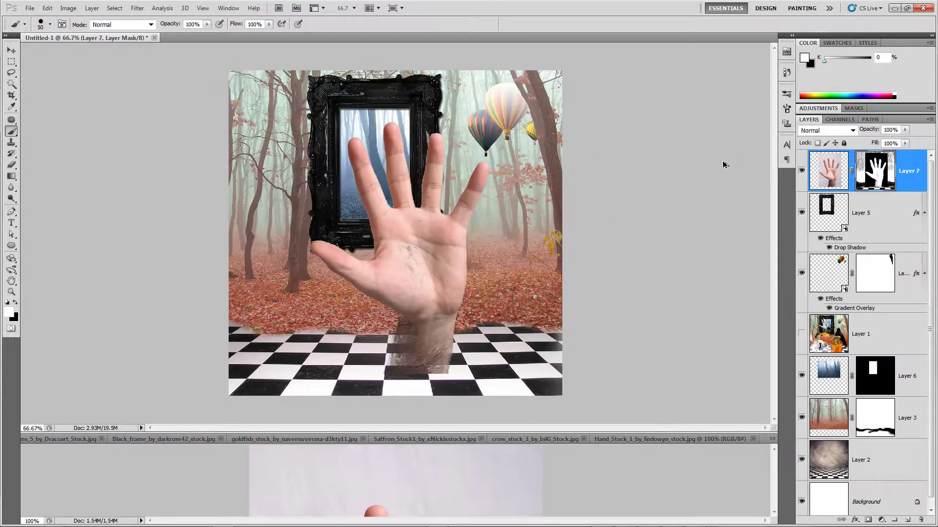
key(ctrl+i)
key(ctrl+alt+z)
key(ctrl+alt+z)
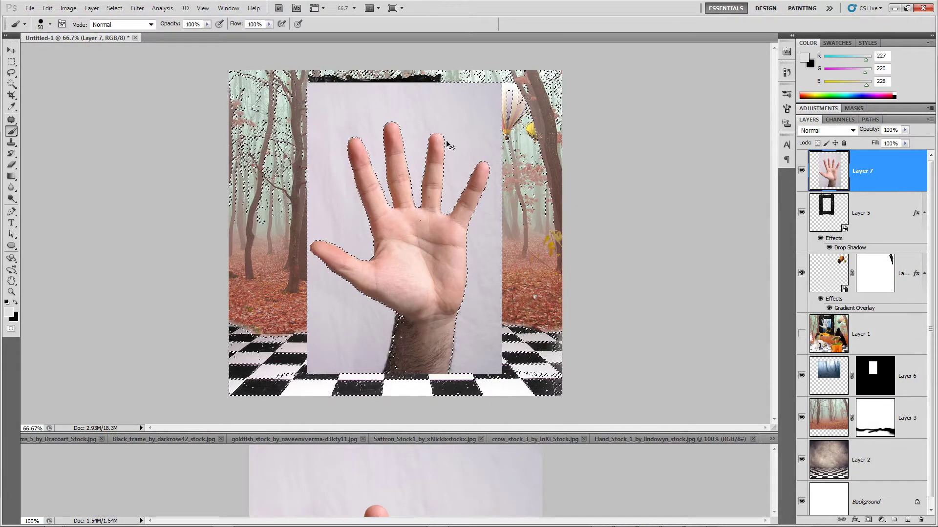
key(ctrl+d)
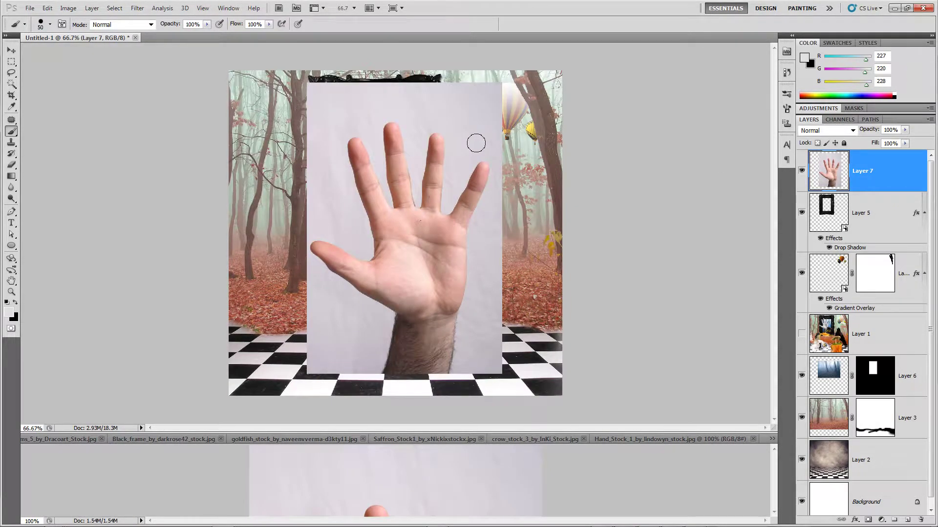
- Select the entire backdrop around the hand on Layer 7 with the Magic Wand at tolerance 30, delete it, and deselect
click(12, 85)
click(390, 92)
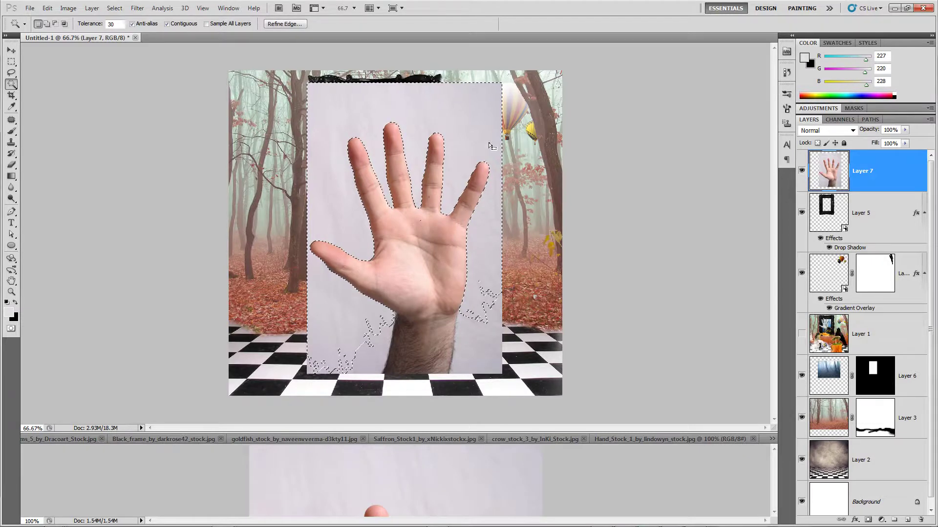
shift+click(486, 364)
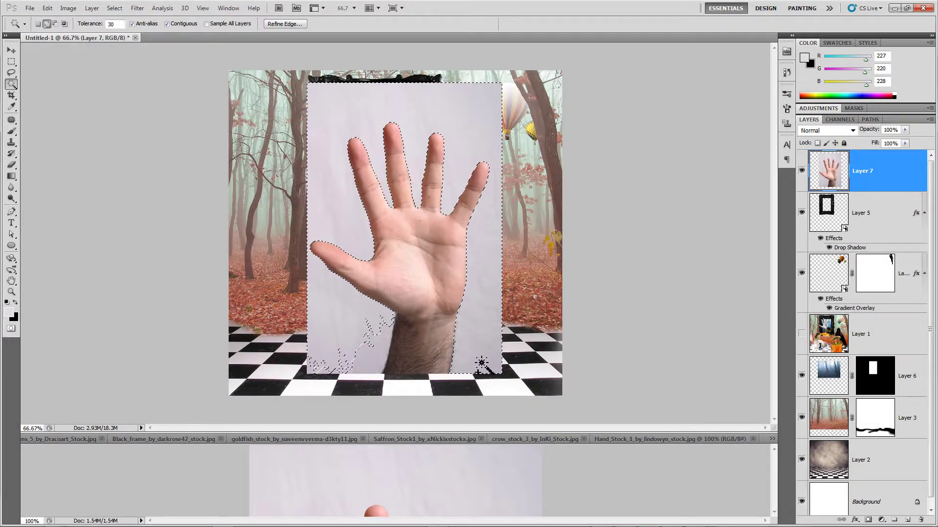
shift+click(370, 364)
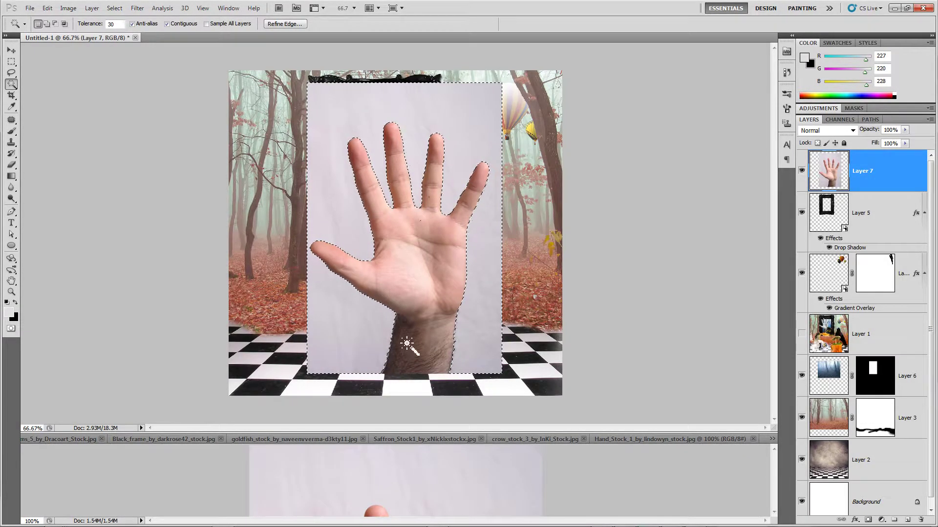
key(Delete)
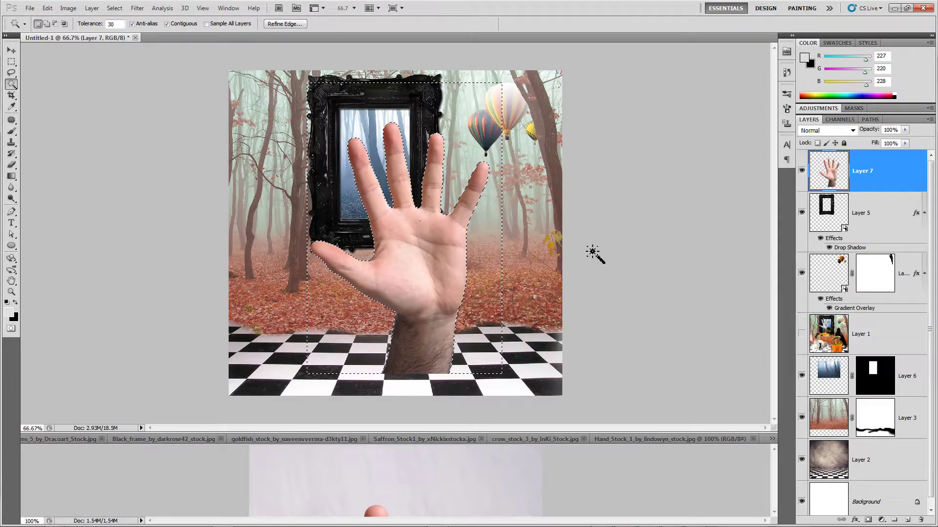
key(ctrl+d)
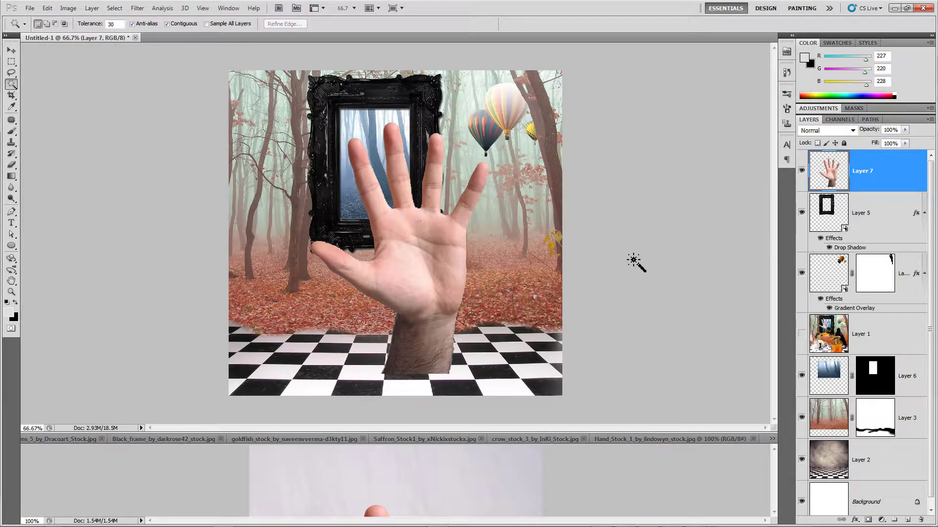
- Show reference Layer 1 with the frame on Layer 5 hidden, and move the hand up and to the side of the reference hand
key(v)
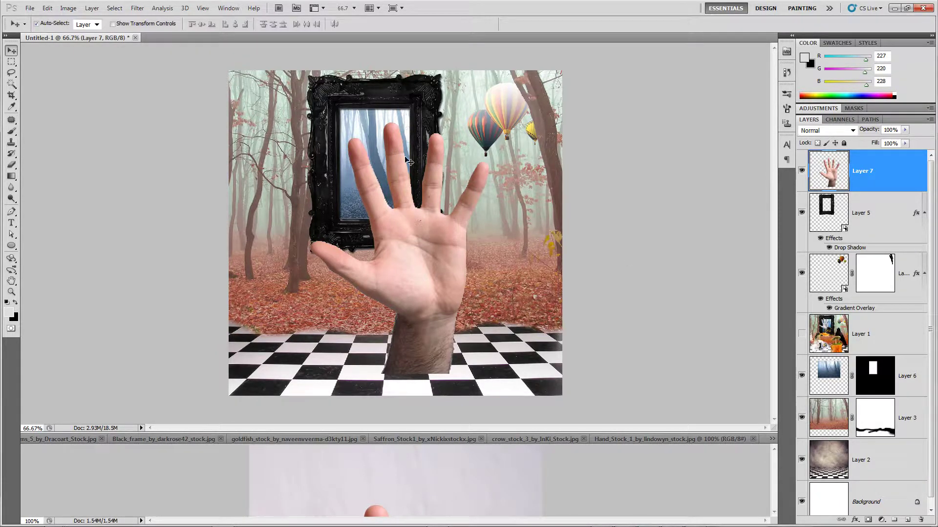
drag(432, 254, 448, 219)
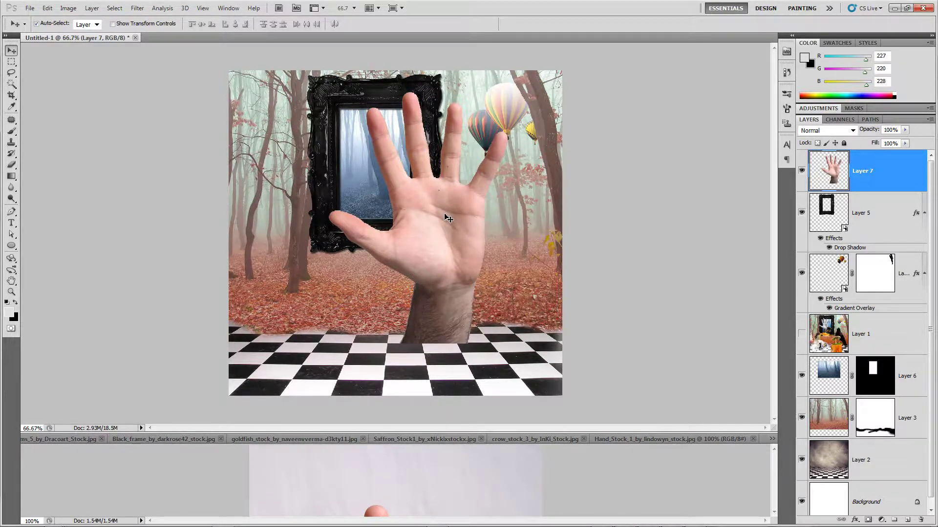
click(801, 170)
click(802, 334)
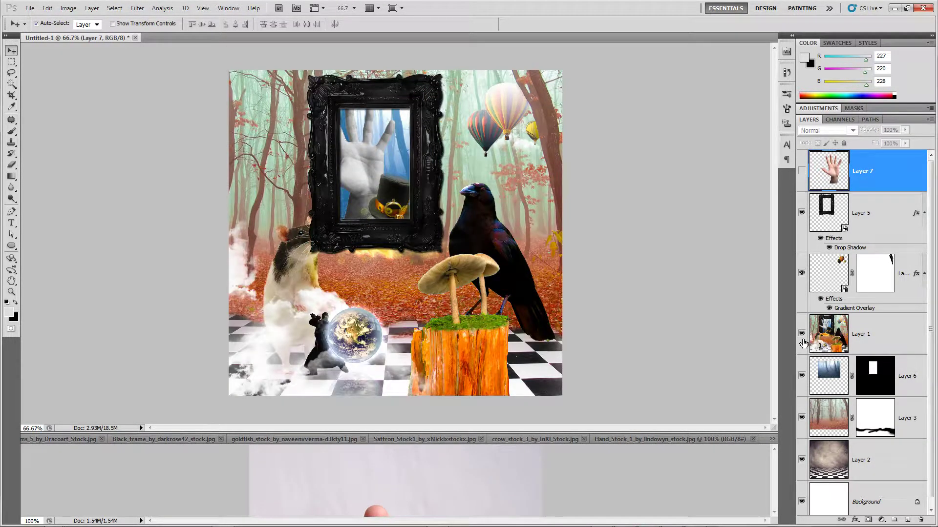
click(801, 215)
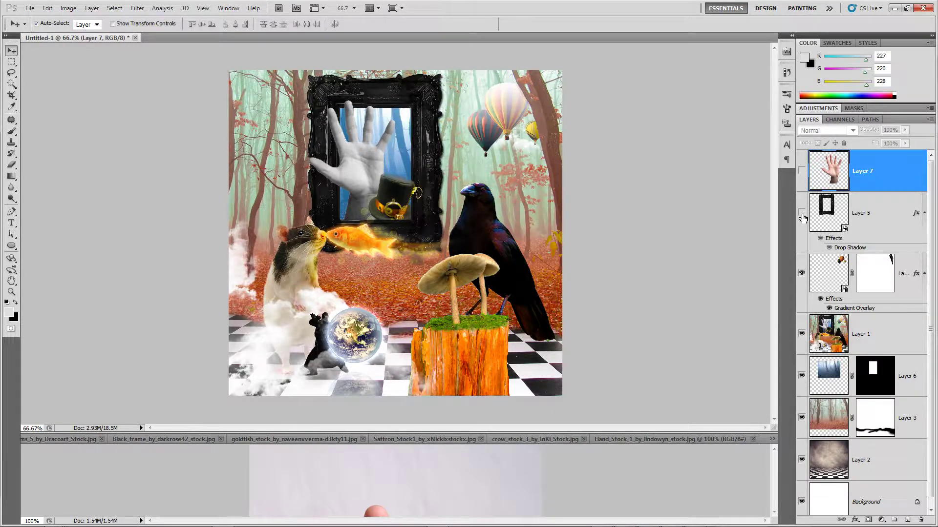
click(802, 171)
mouse_move(435, 219)
mouse_down()
mouse_move(457, 206)
mouse_move(447, 215)
mouse_up()
- Convert the hand layer to a smart object, scale it proportionally to 47.53%, and align it over the reference hand
right_click(901, 175)
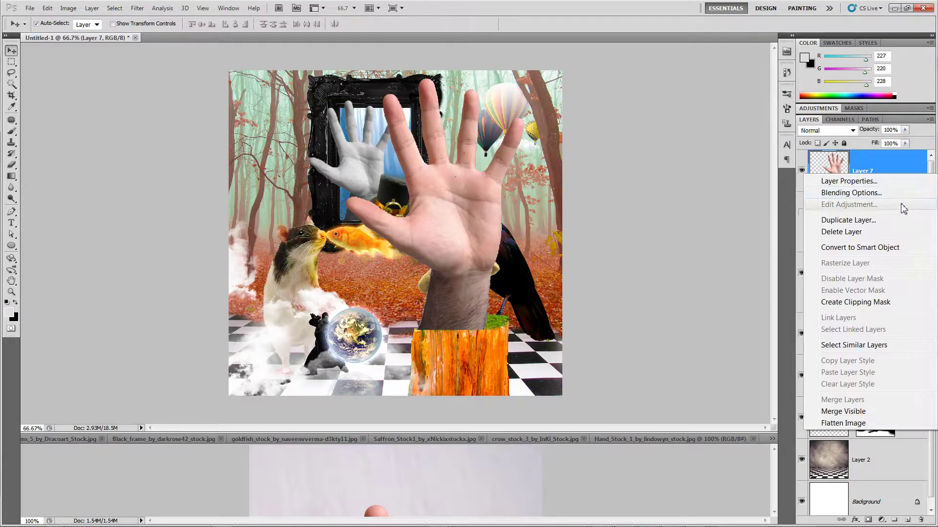
click(875, 245)
key(ctrl+t)
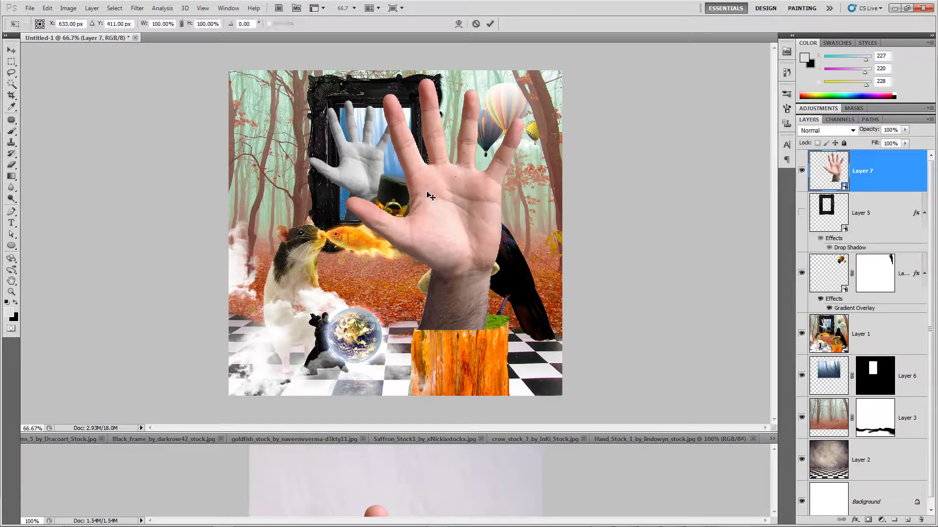
drag(523, 332, 366, 200)
drag(313, 95, 319, 102)
drag(381, 156, 367, 150)
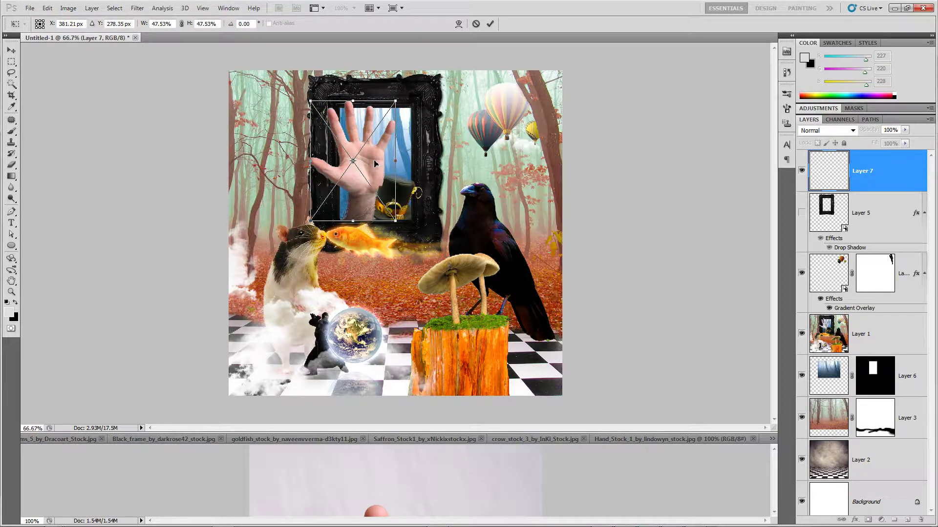
drag(374, 166, 377, 166)
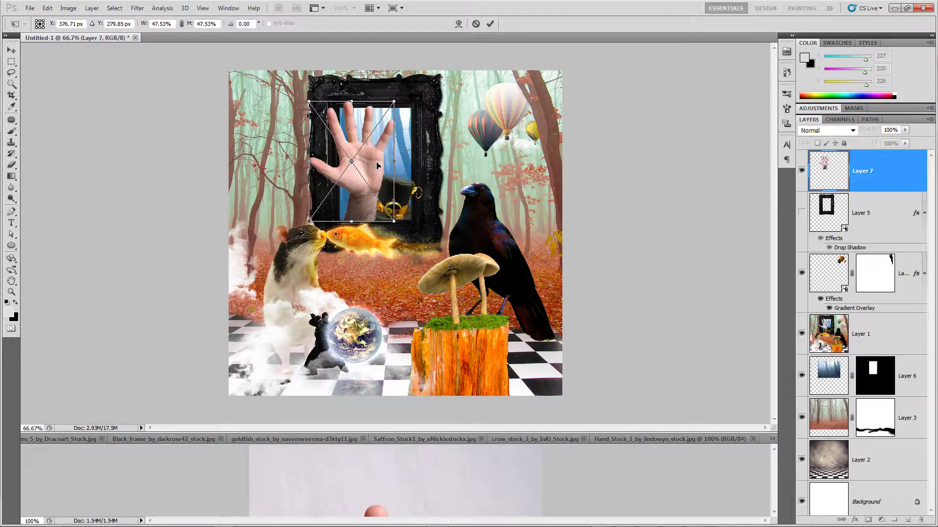
key(Return)
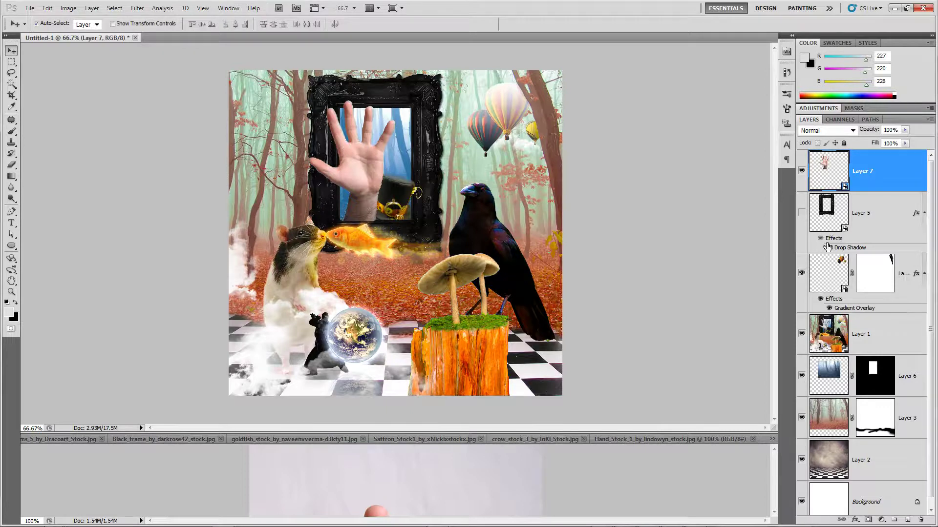
- Hide reference Layer 1 and show the black frame on Layer 5 again
click(802, 332)
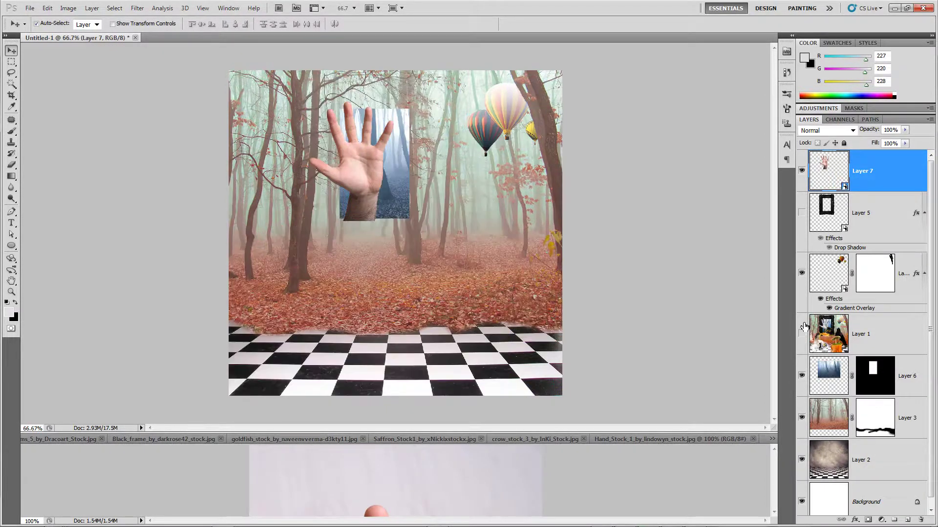
click(801, 213)
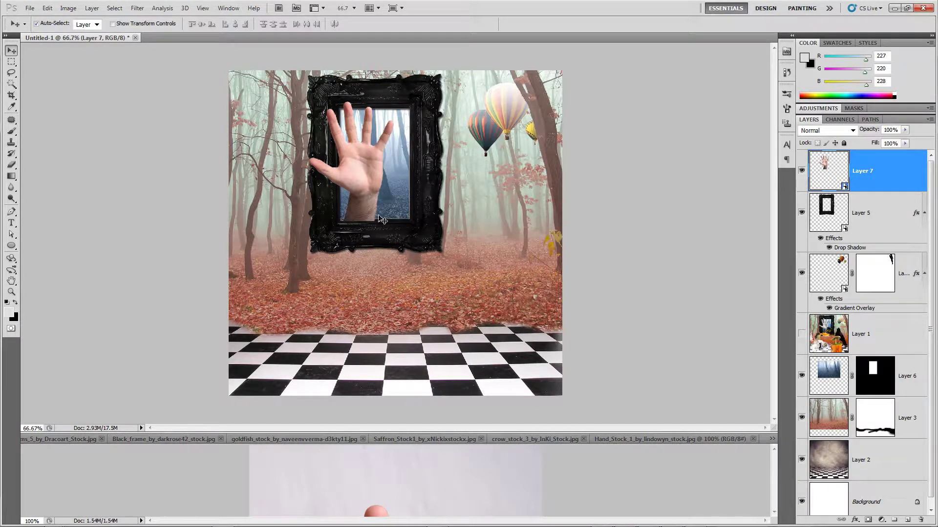
- Select the opening inside the black frame on Layer 5 with the Magic Wand at tolerance 30
scroll(376, 230, up, 3)
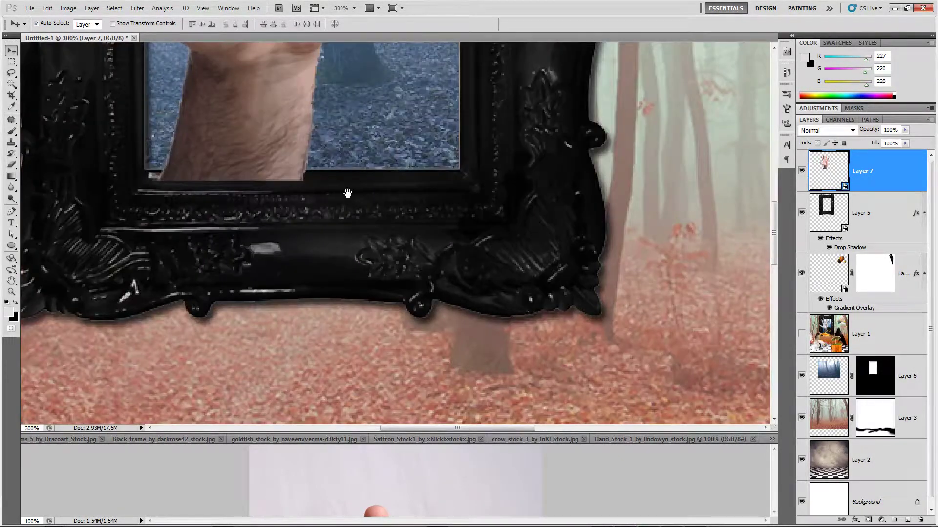
drag(348, 194, 423, 283)
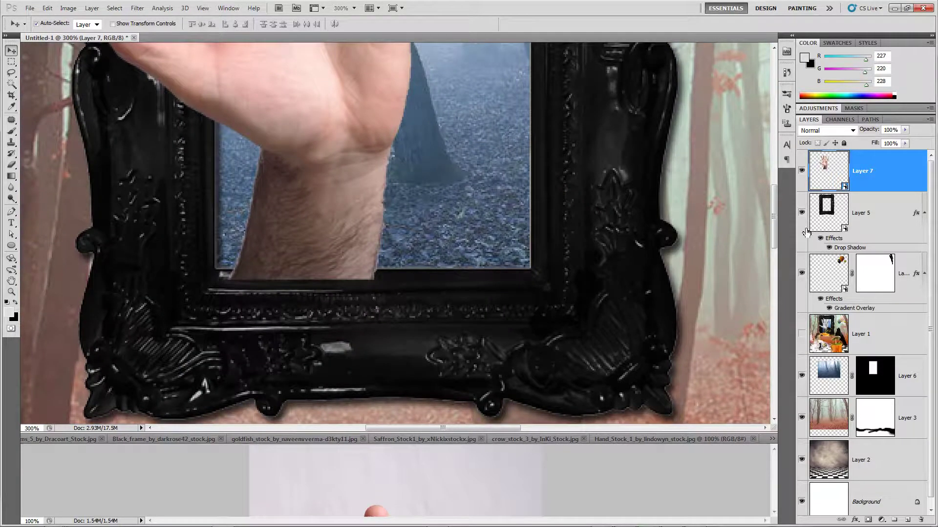
click(828, 205)
click(830, 177)
click(837, 212)
click(11, 84)
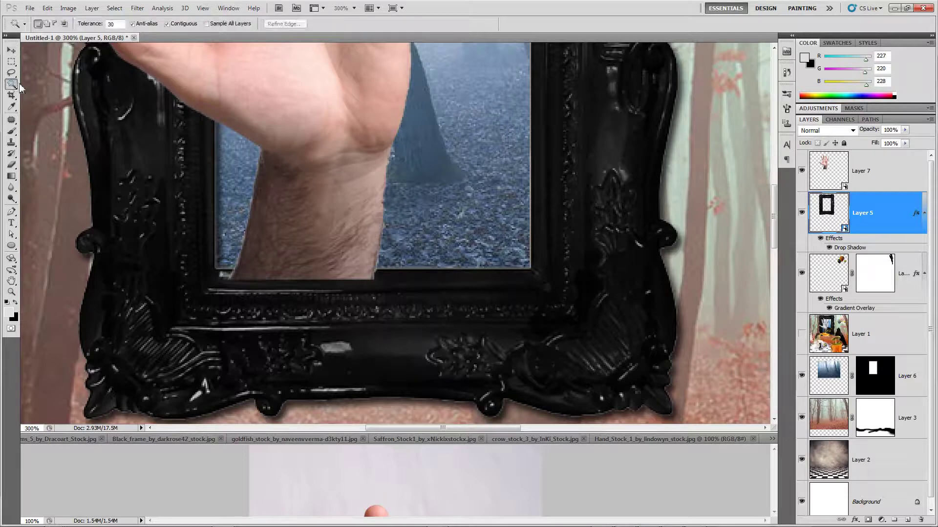
click(447, 184)
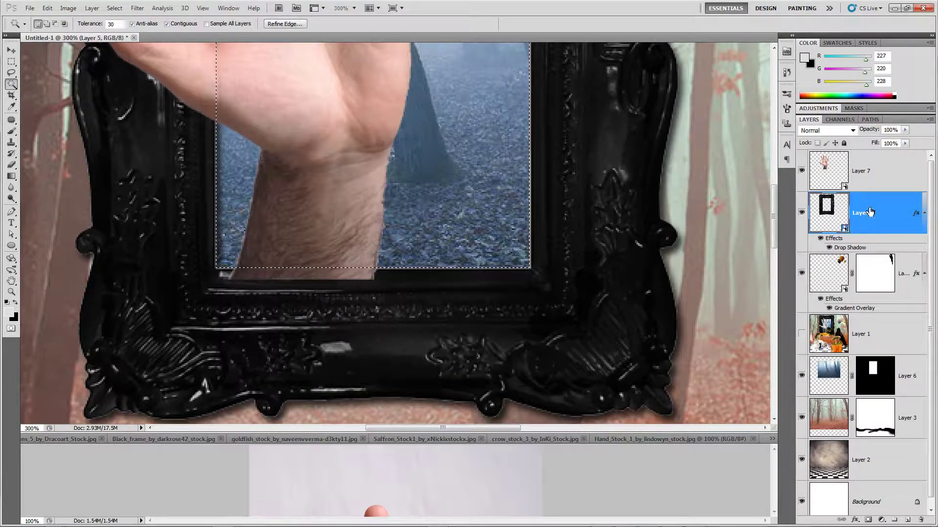
- Add a layer mask to Layer 7, select the frame's inner opening on Layer 5 with the Magic Wand, and target the new mask
click(888, 173)
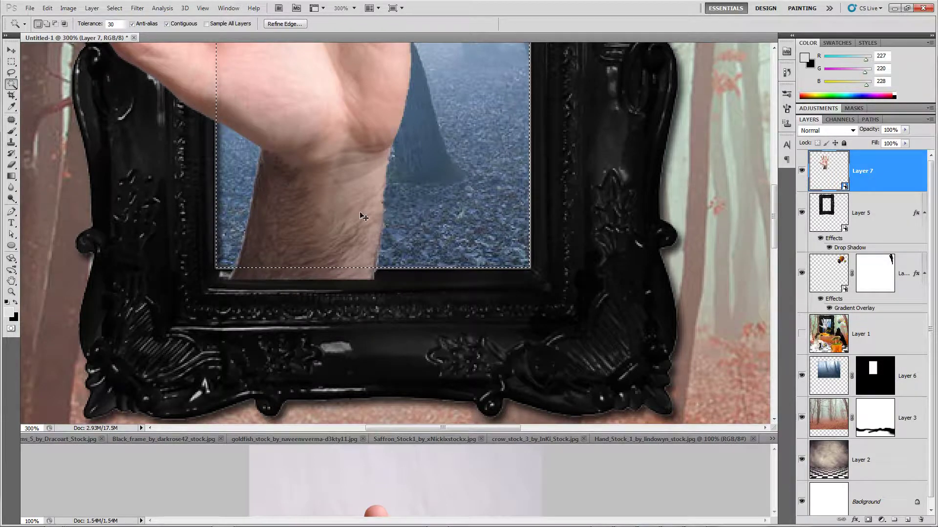
key(ctrl+d)
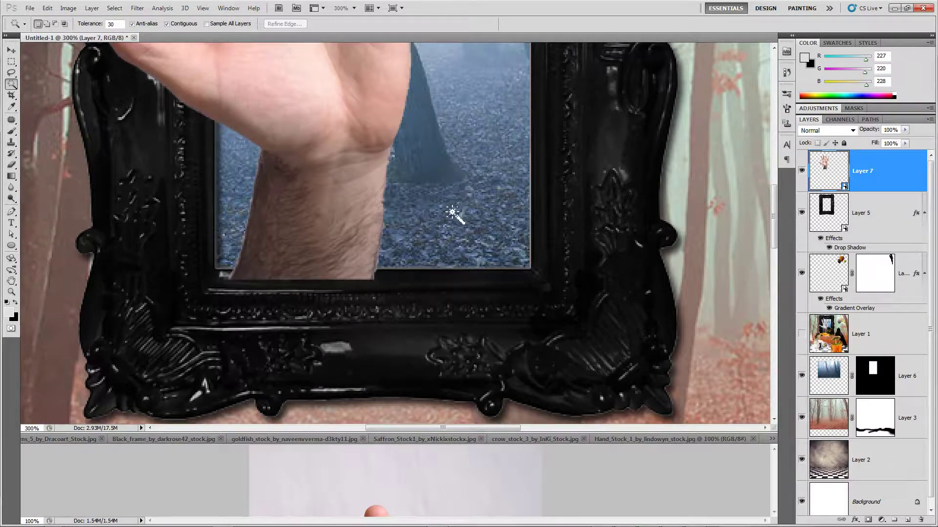
click(868, 520)
click(830, 219)
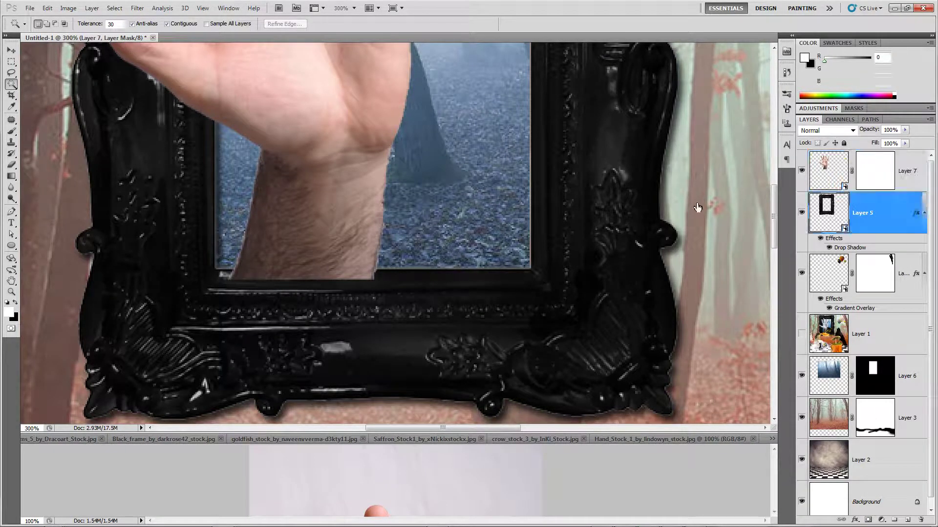
click(413, 164)
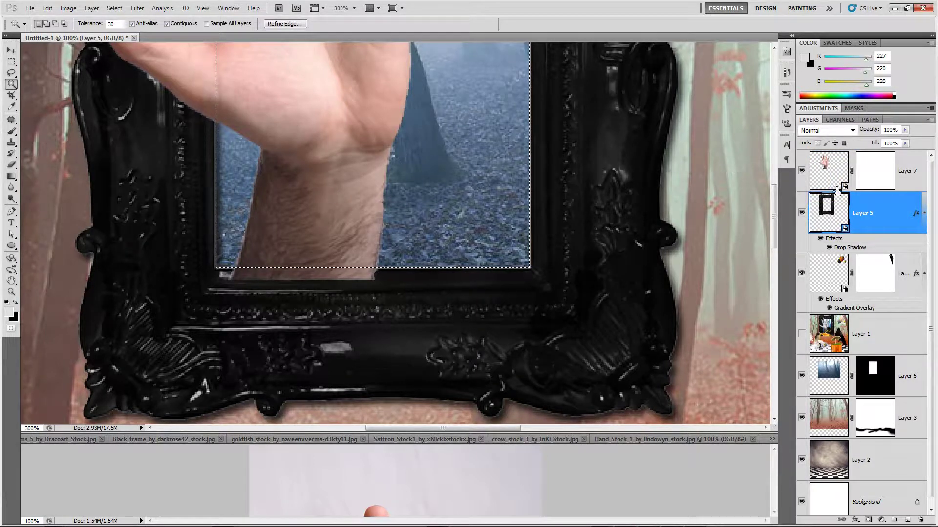
click(879, 178)
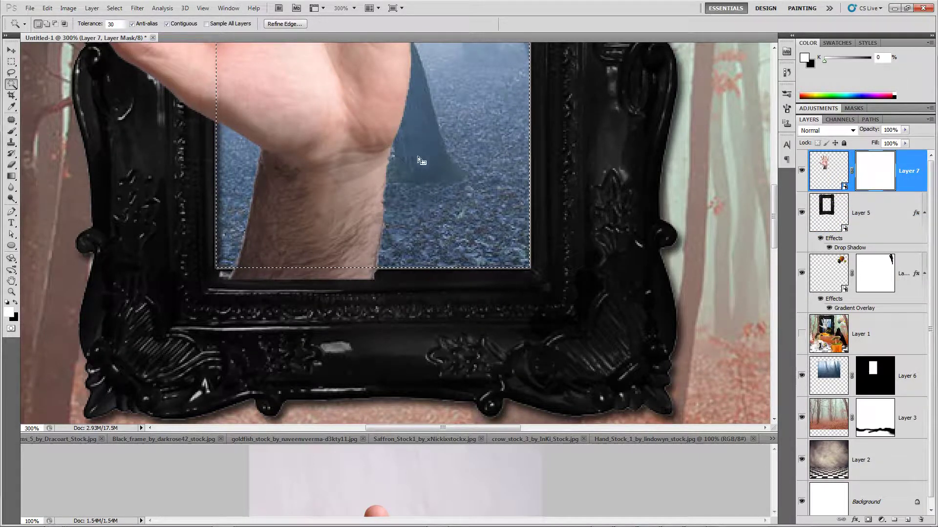
- Invert the selection and paint black on Layer 7's mask to hide the forearm overlapping the frame's lower edge
key(b)
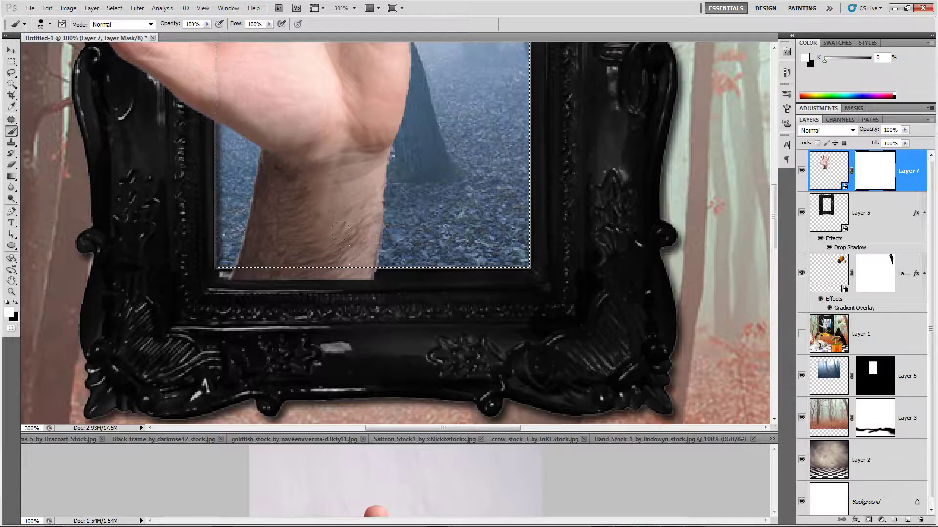
key(x)
drag(381, 227, 302, 220)
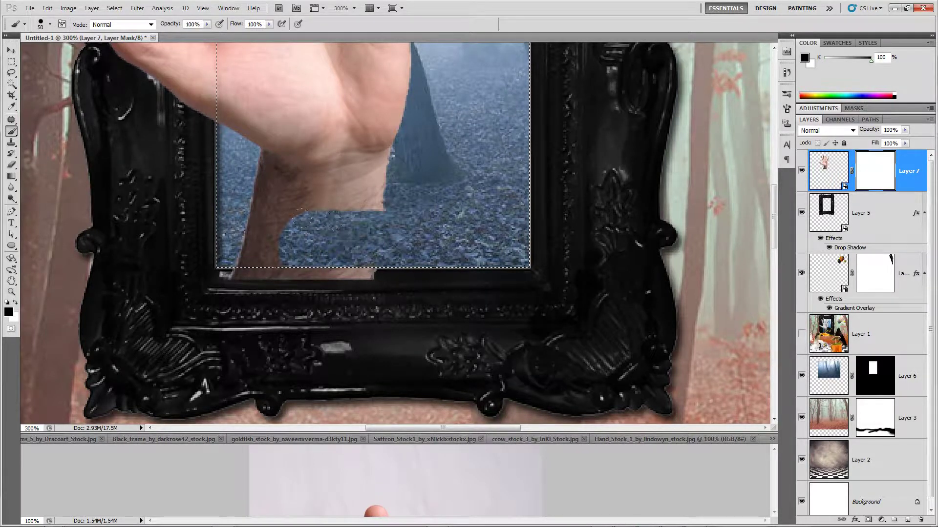
key(ctrl+z)
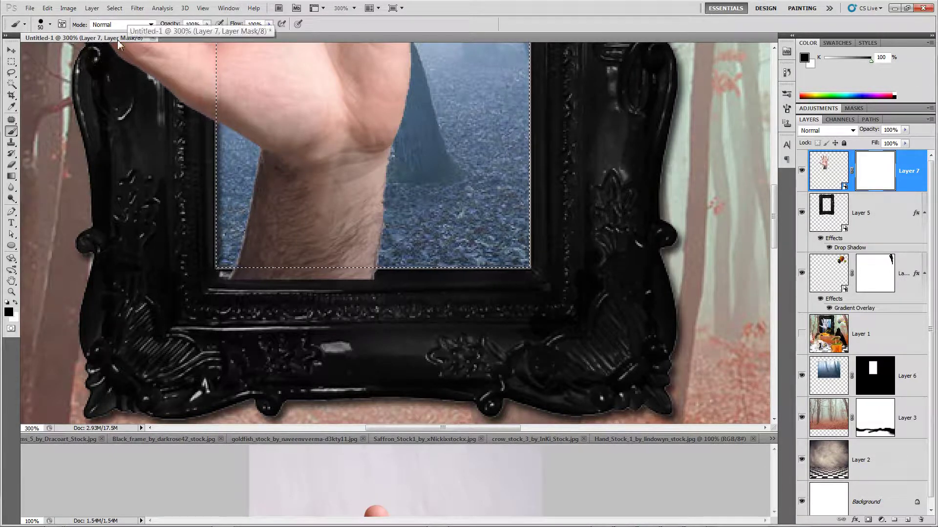
click(115, 9)
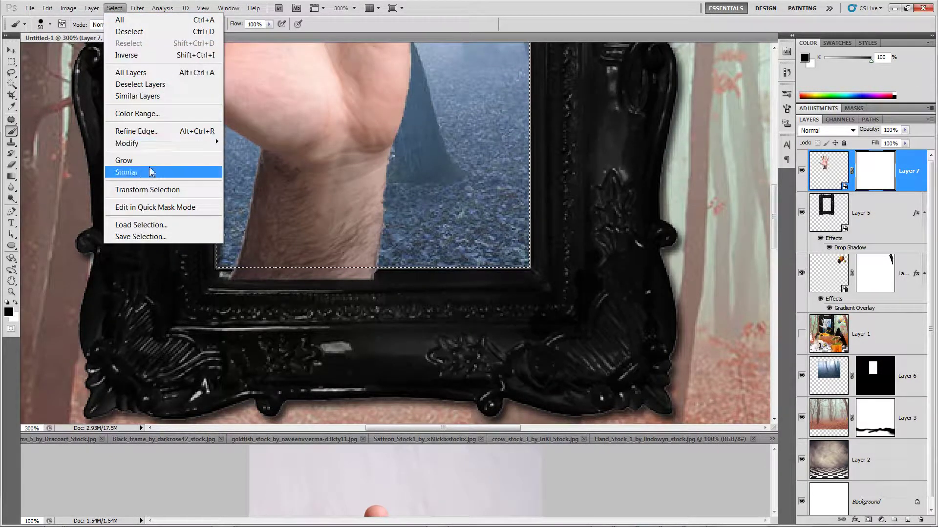
click(157, 58)
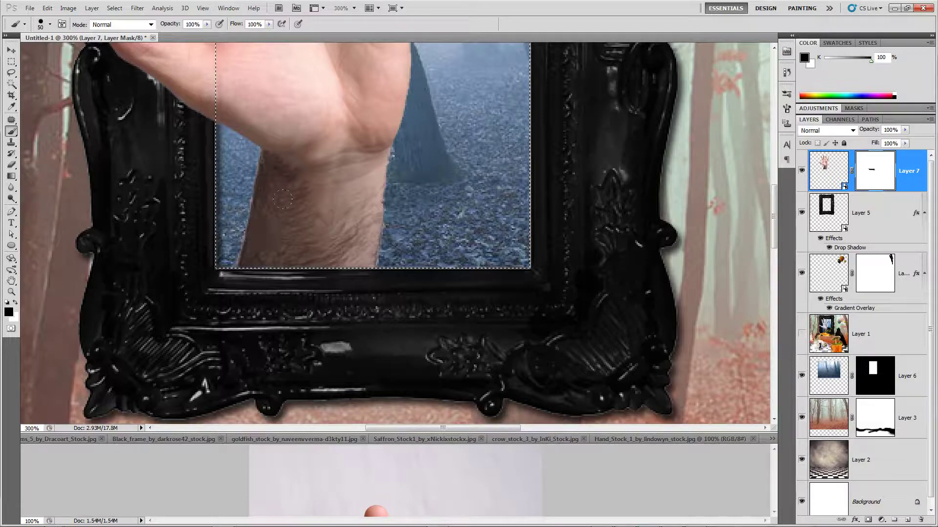
drag(279, 233, 339, 402)
- Close the hand stock photo document
key(ctrl+minus)
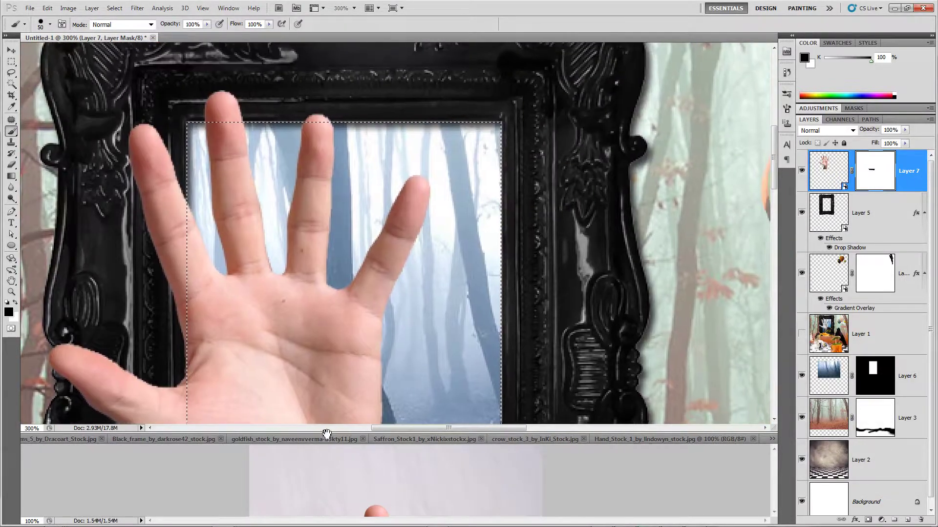
scroll(332, 351, down, 2)
key(ctrl+minus)
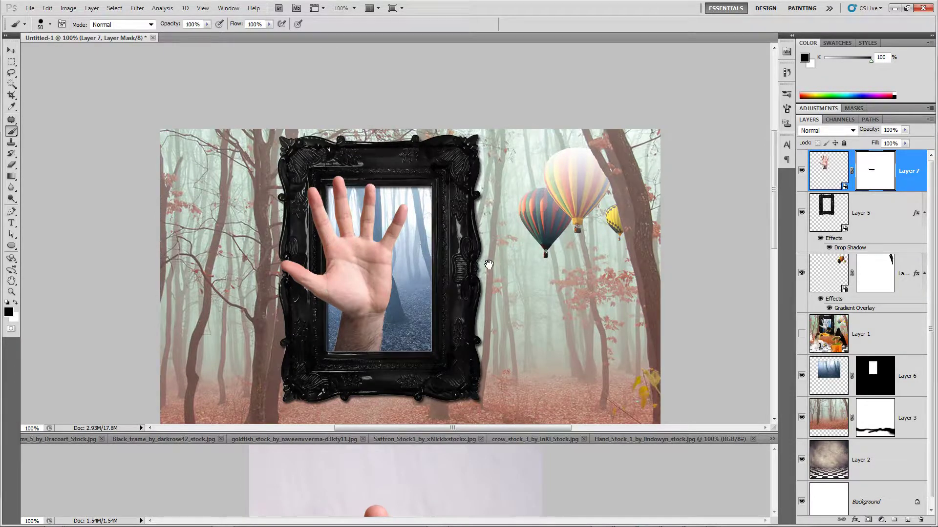
drag(488, 266, 479, 180)
alt+click(504, 494)
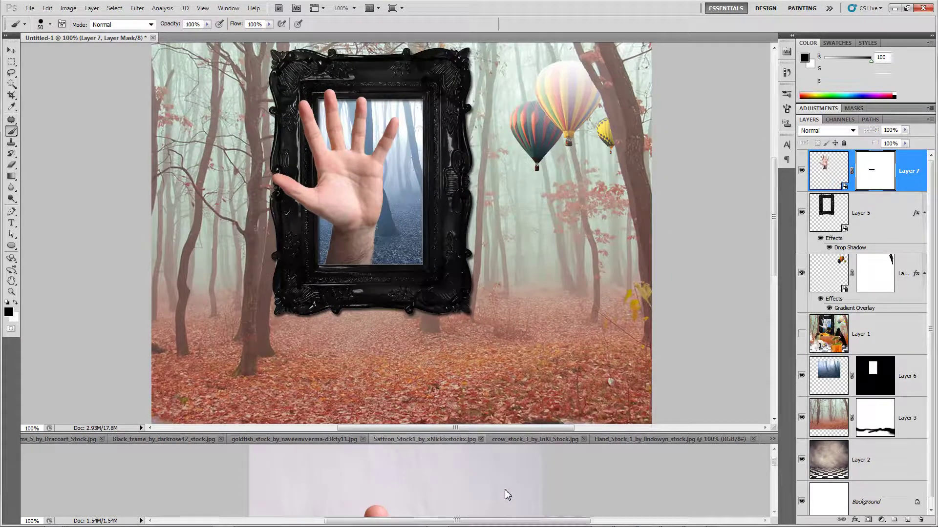
click(753, 440)
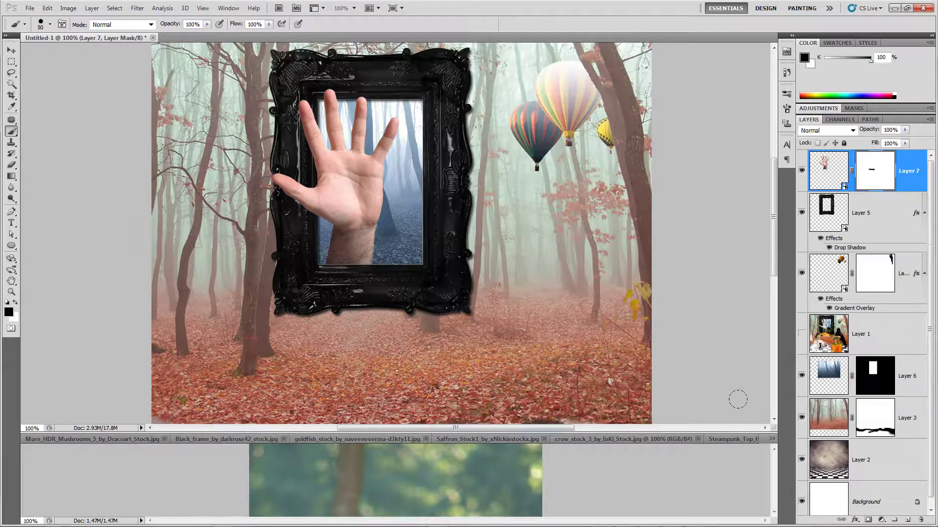
- Add a Color Overlay effect to the hand on Layer 7 and set its colour to black
key(v)
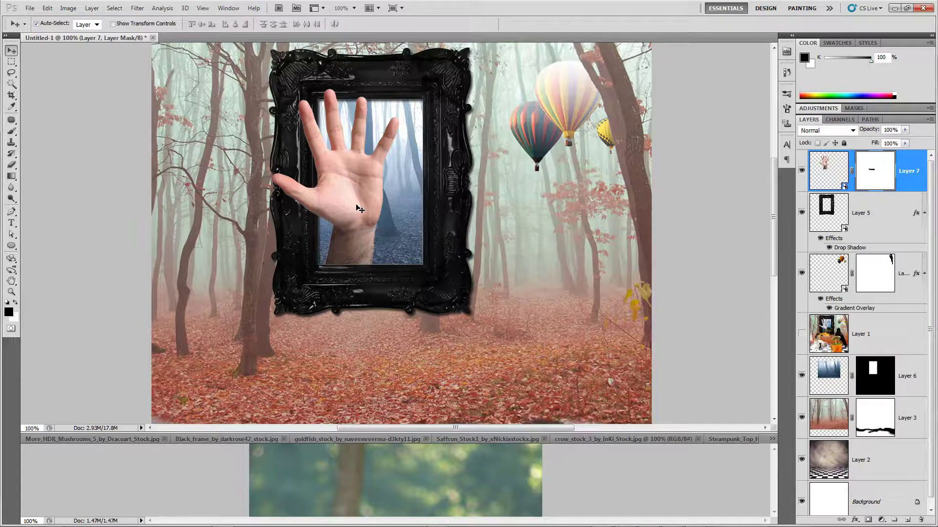
double_click(914, 198)
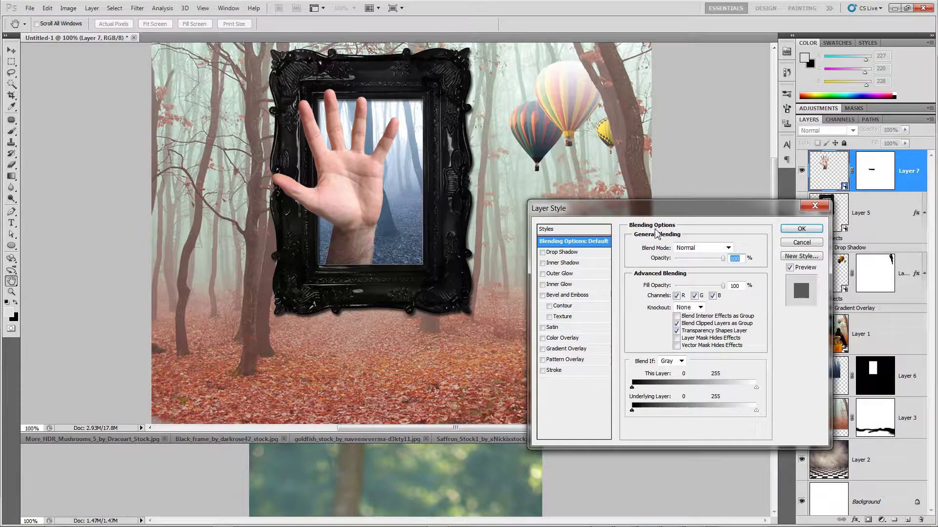
drag(619, 208, 665, 109)
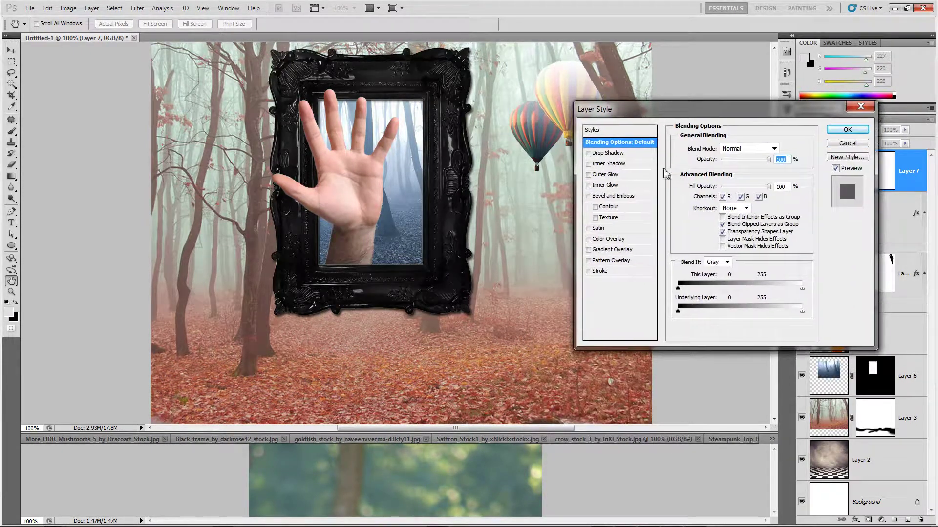
click(610, 240)
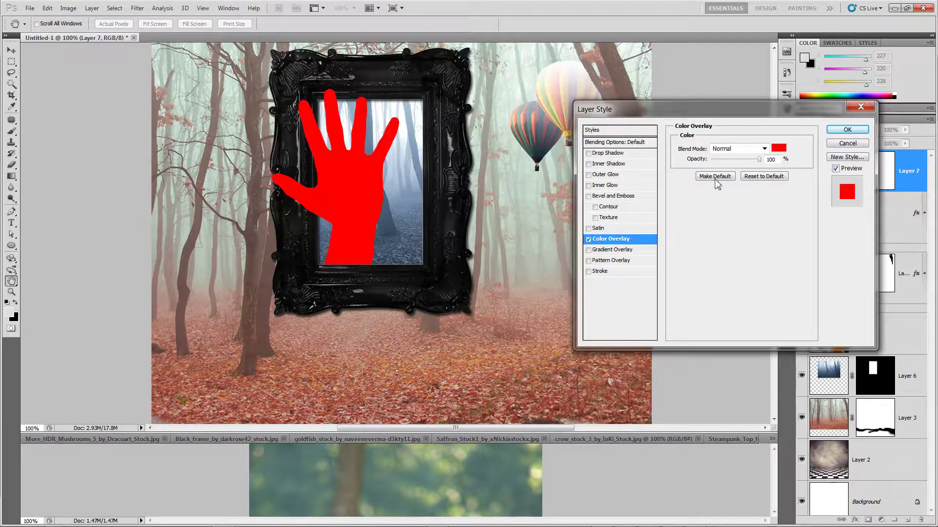
click(775, 153)
drag(695, 214, 735, 288)
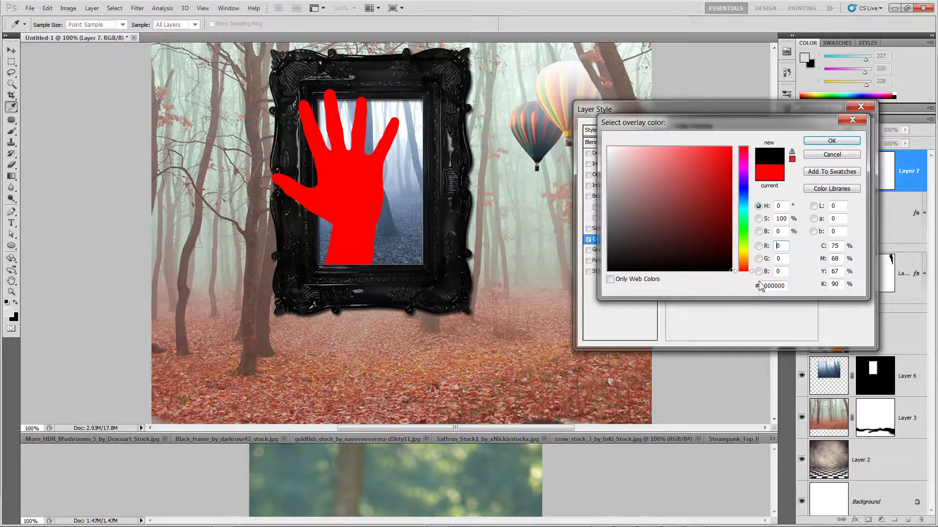
click(832, 141)
- Set the Color Overlay's blend mode to Color
click(764, 148)
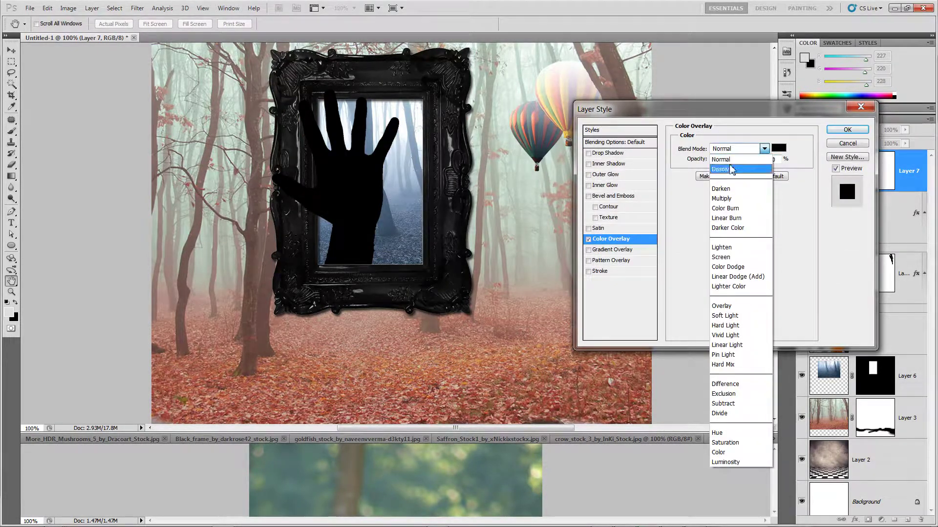
click(743, 462)
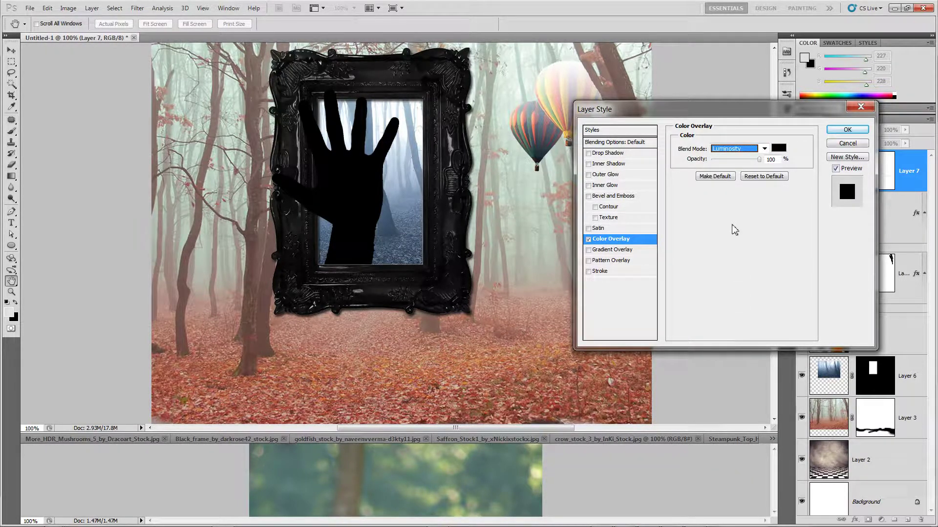
key(Up)
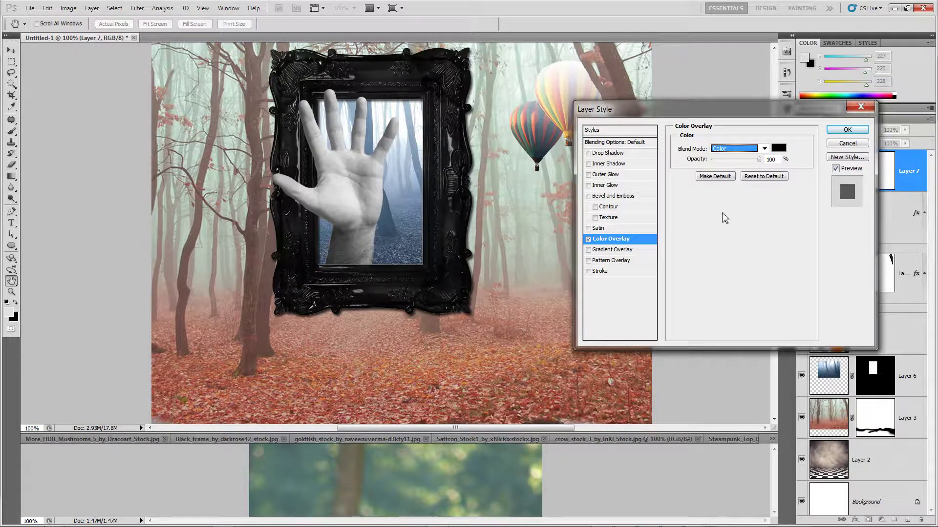
- Try dark red 8b0000 as the overlay colour, return it to black 000000, and apply the layer style
click(779, 149)
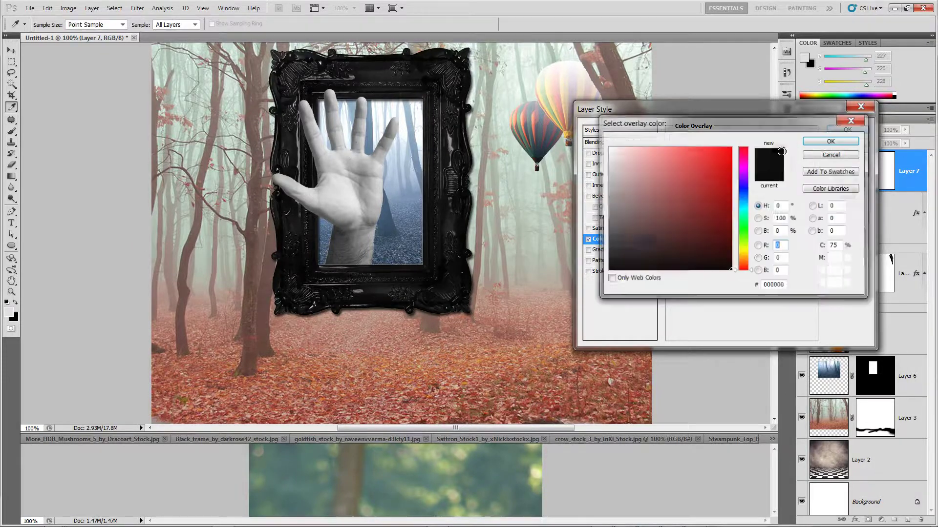
drag(708, 213, 690, 194)
text(139)
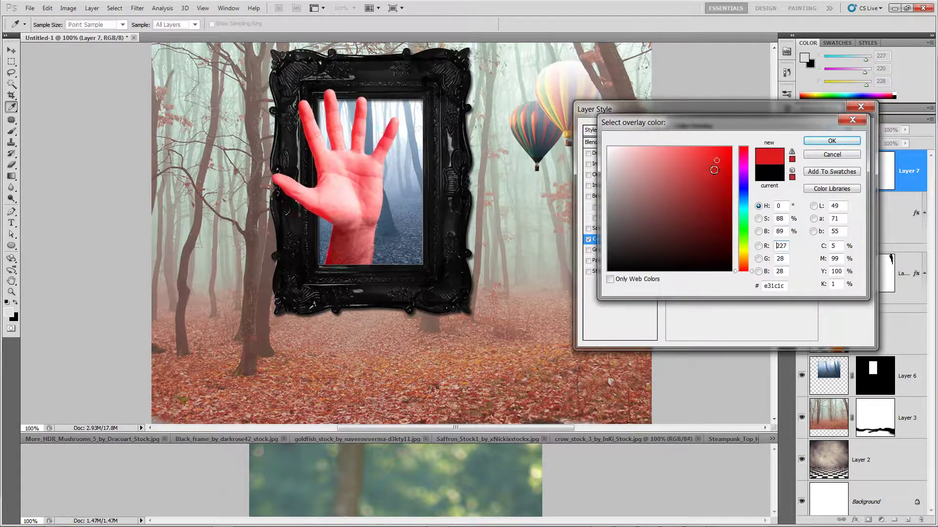
key(Tab)
text(0)
key(Tab)
text(0)
drag(764, 123, 745, 239)
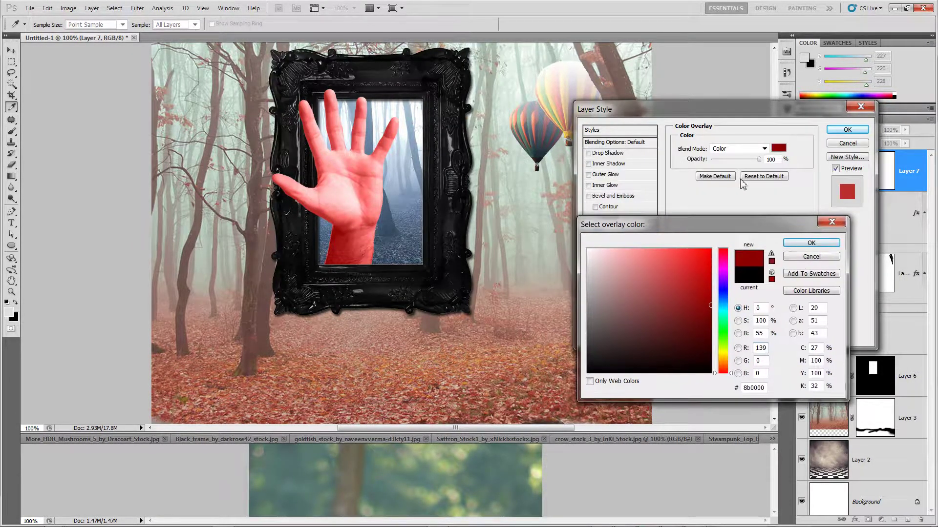
drag(727, 293, 655, 366)
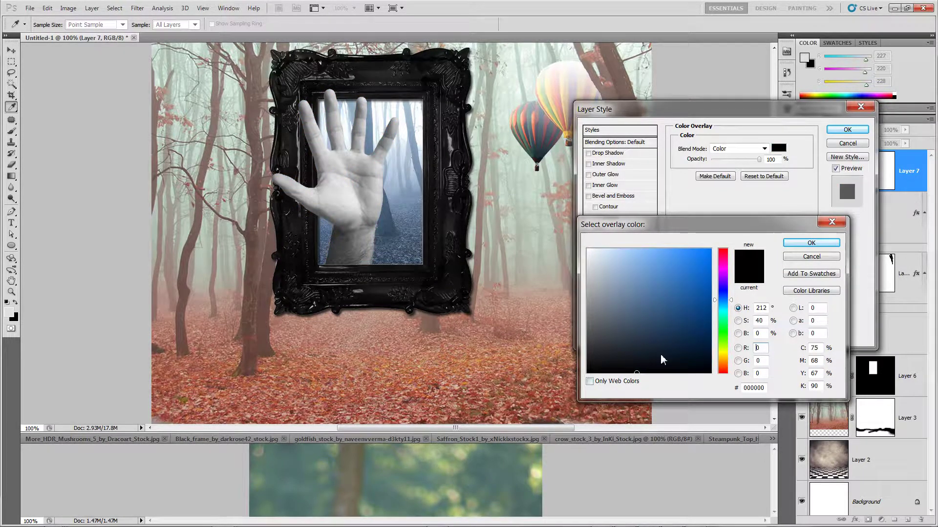
click(813, 244)
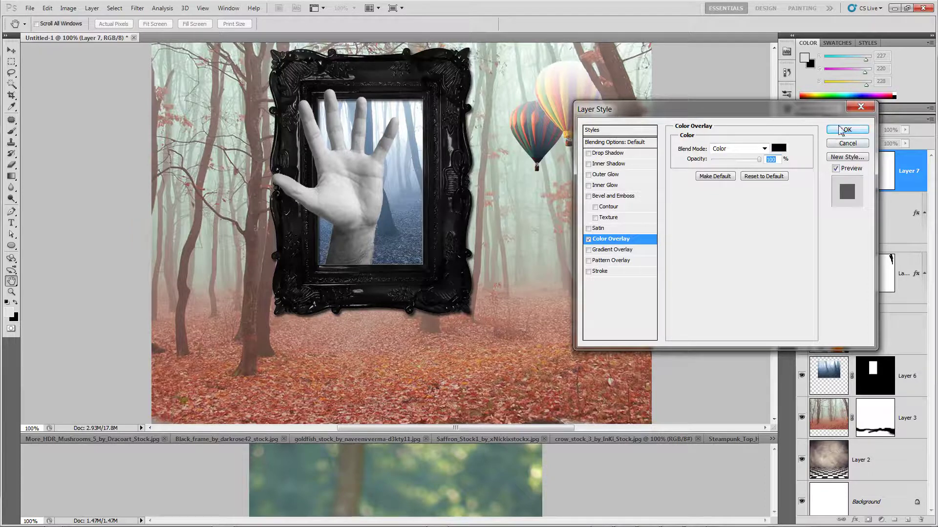
click(846, 129)
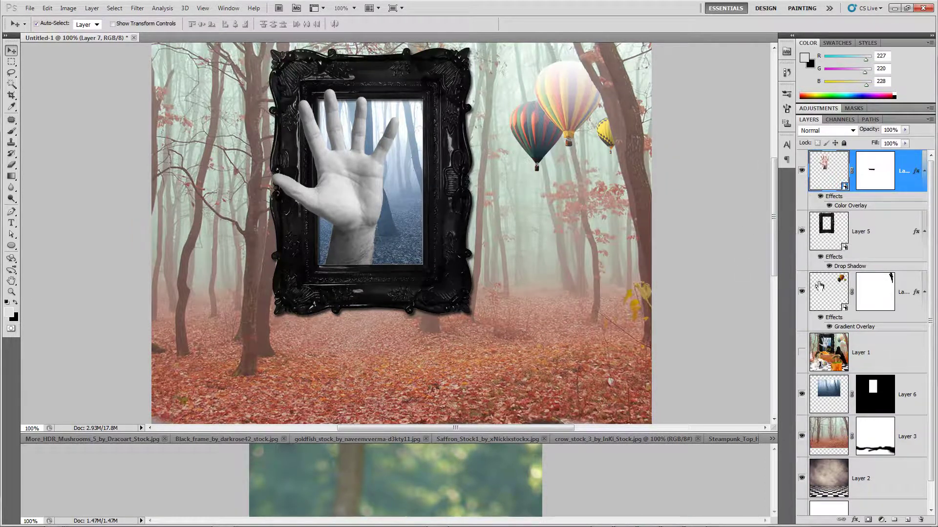
- Show the finished reference image on Layer 1 and compare it with the hand and frame layers hidden and shown
click(802, 170)
click(802, 230)
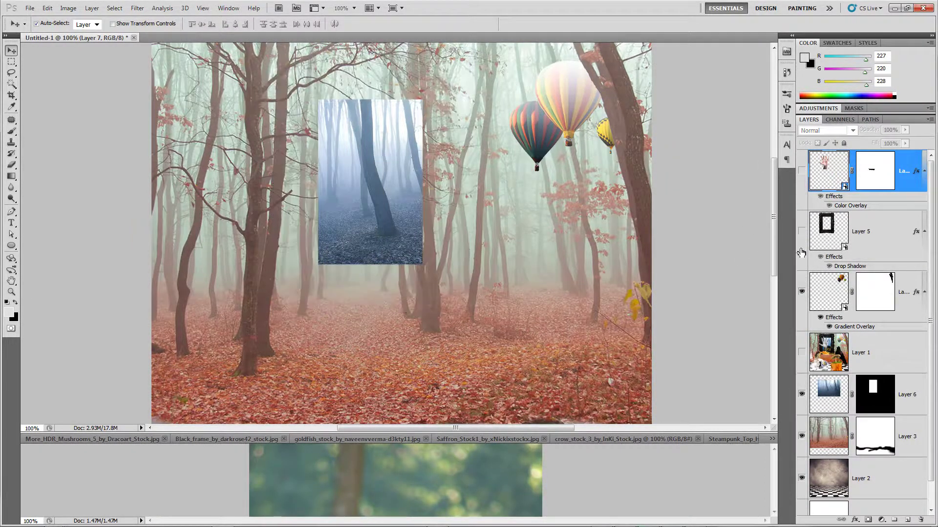
click(802, 364)
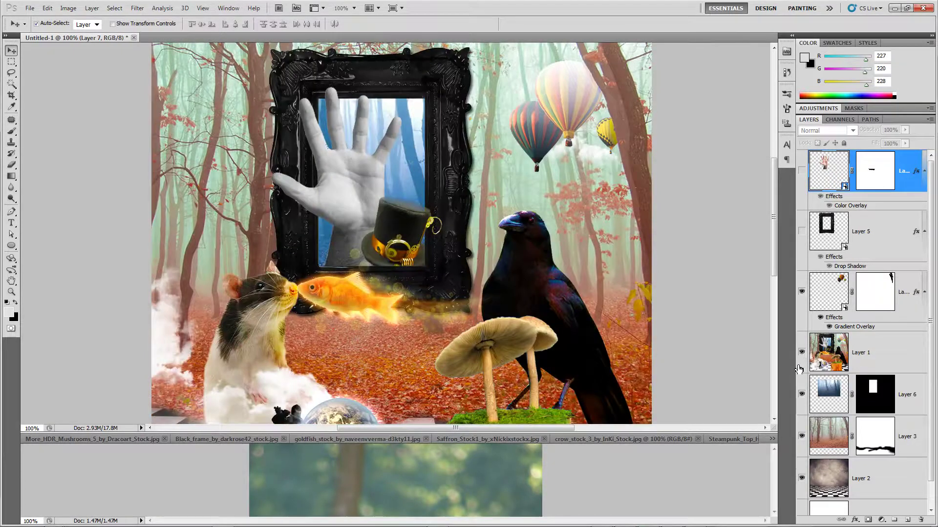
click(799, 369)
click(799, 369)
click(801, 187)
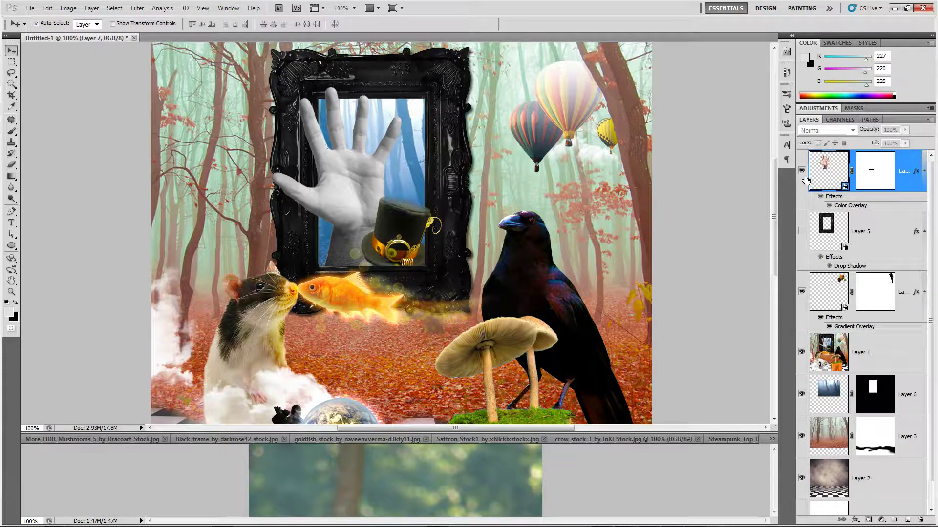
click(802, 231)
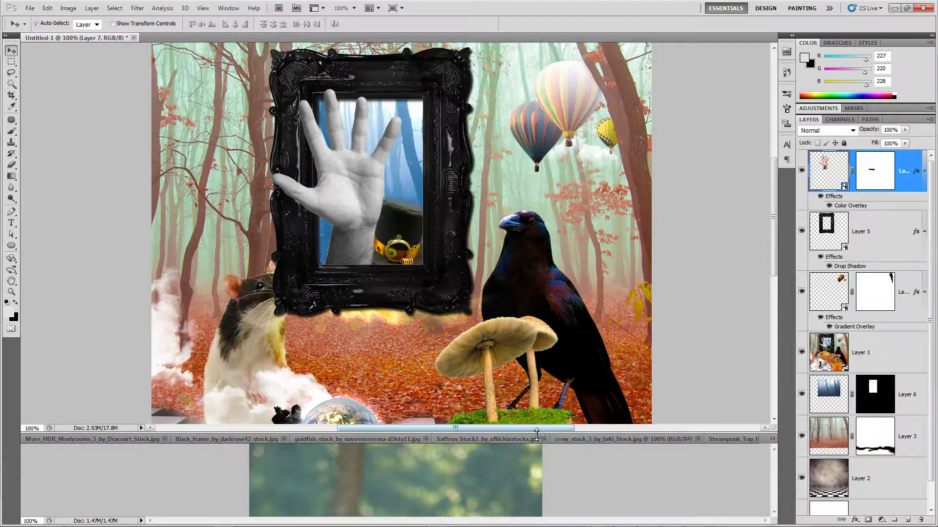
- Regroup the Saffron_Stock1 image with the other open stock images and close the Black_frame stock image
drag(539, 440, 542, 436)
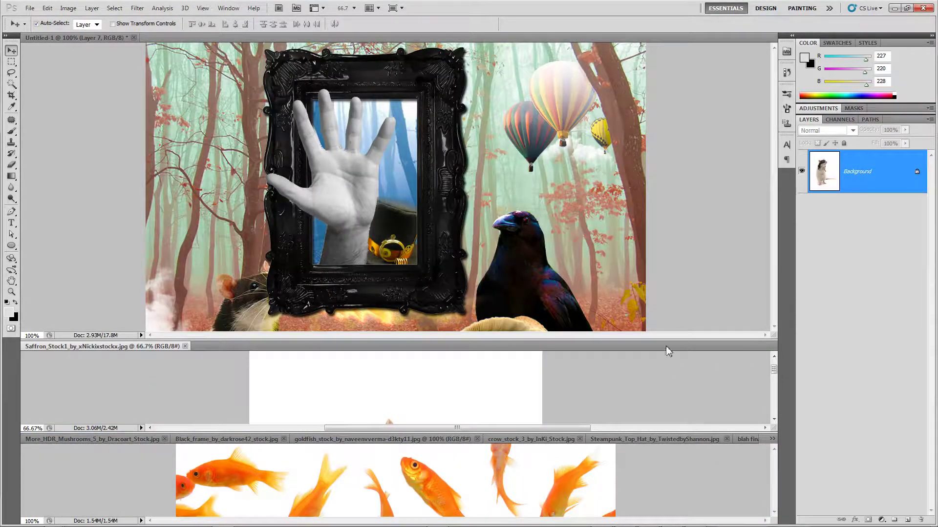
drag(169, 352, 335, 352)
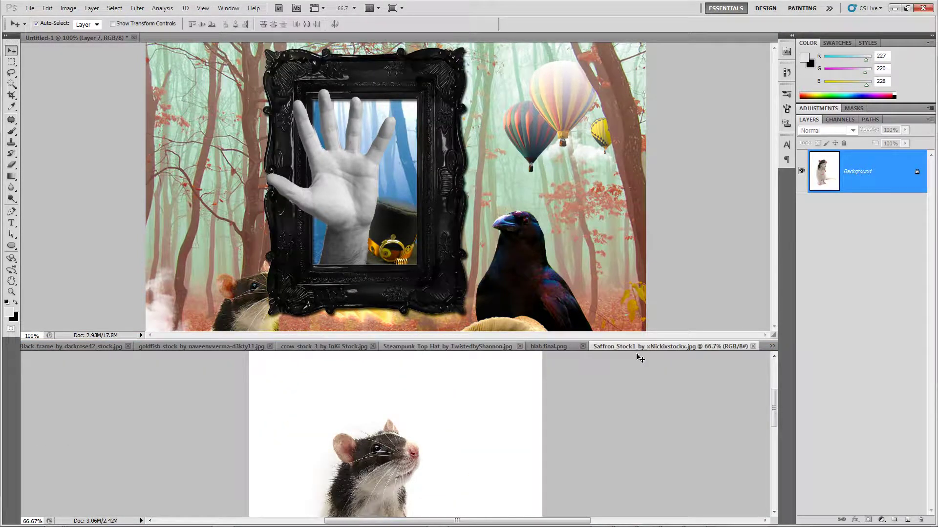
click(772, 346)
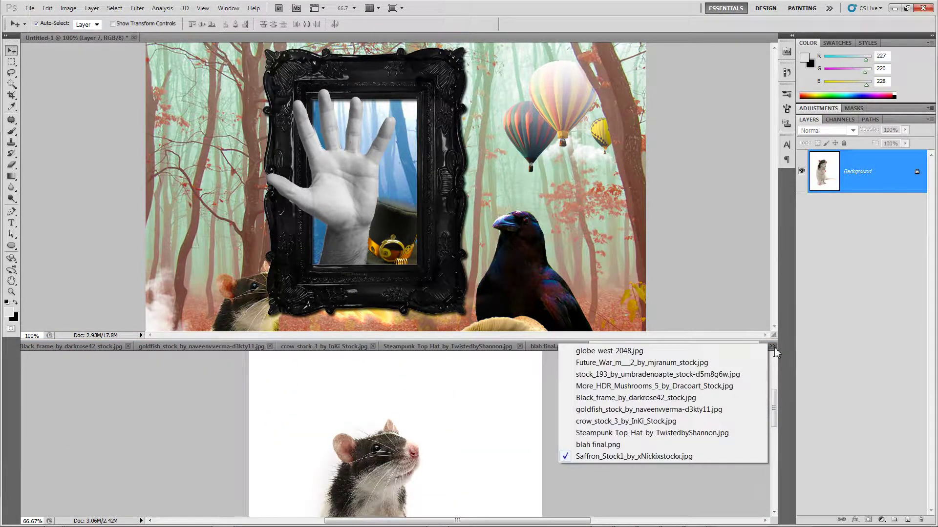
click(626, 397)
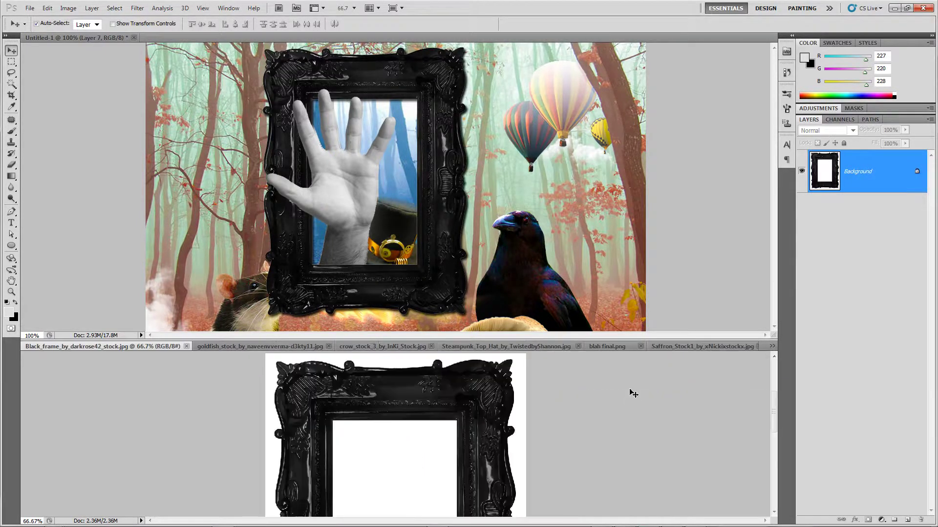
click(186, 346)
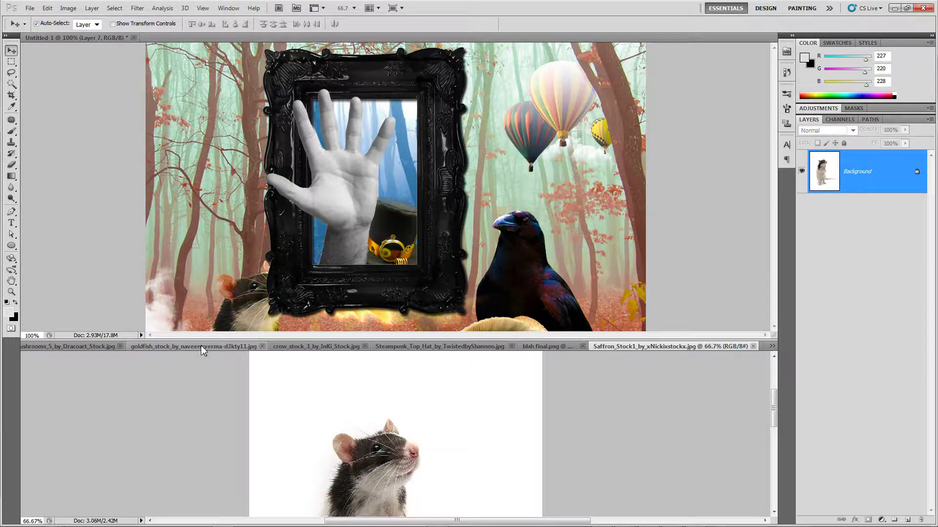
- Copy the Steampunk_Top_Hat stock photo into the Untitled-1 composite and place it over the frame and forest
click(317, 348)
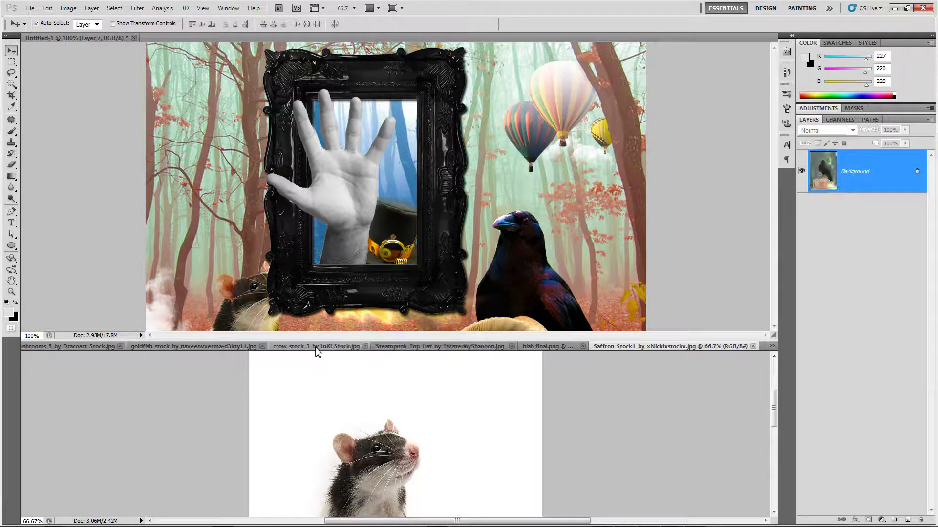
click(542, 347)
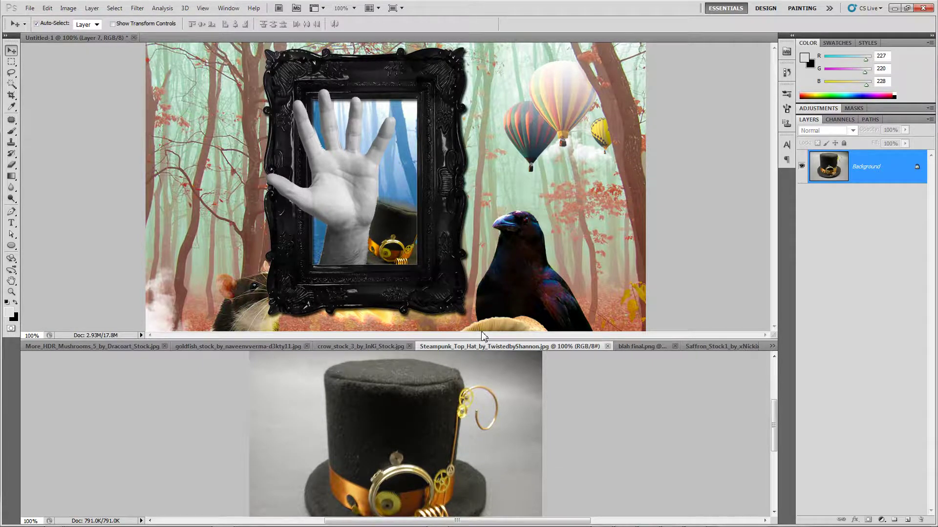
drag(478, 340, 494, 225)
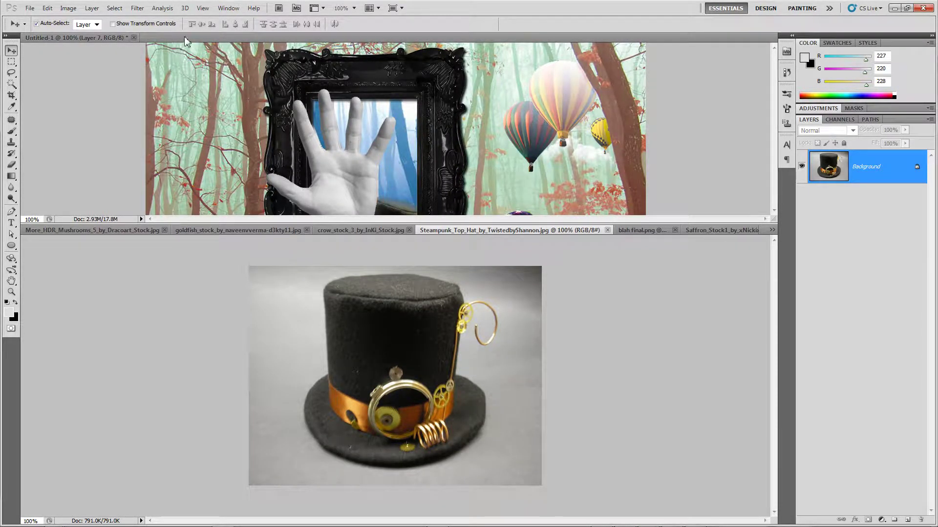
drag(408, 354, 488, 195)
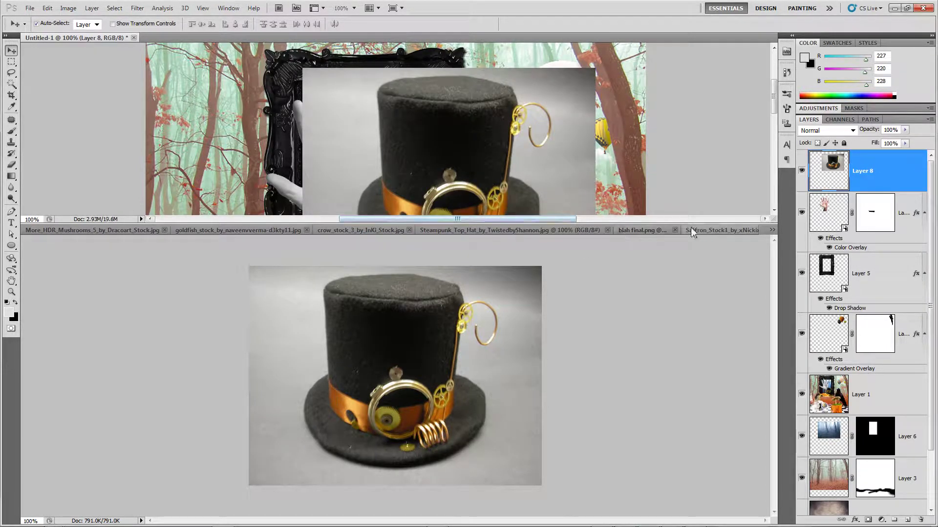
drag(667, 224, 669, 320)
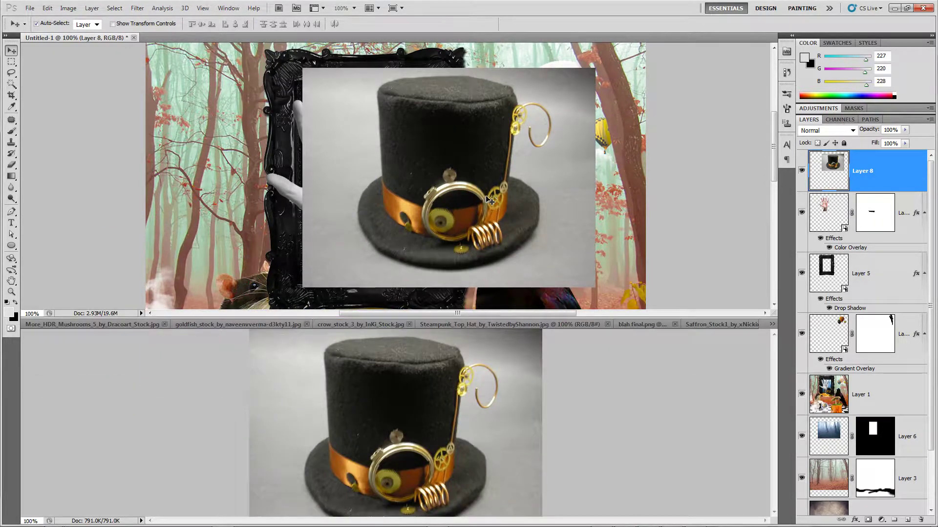
mouse_move(501, 225)
mouse_down()
mouse_move(486, 278)
mouse_move(495, 234)
mouse_up()
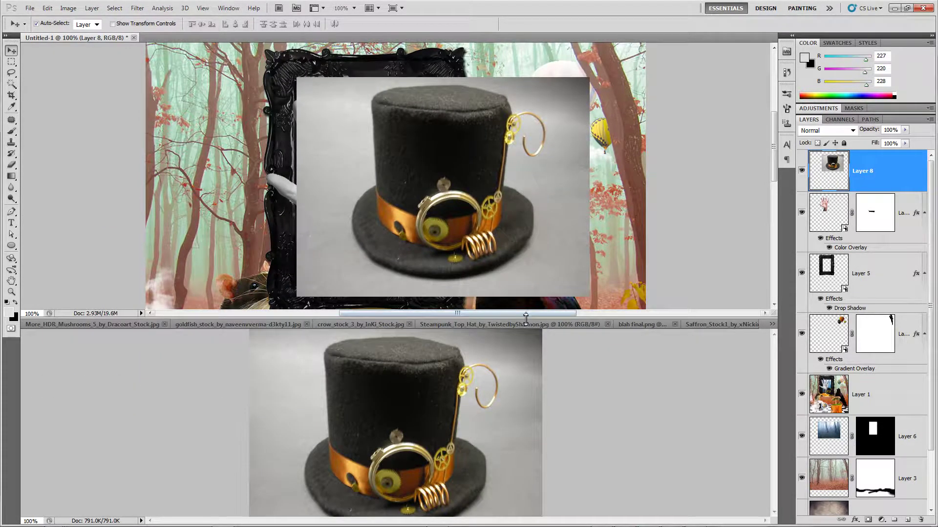
drag(526, 319, 518, 413)
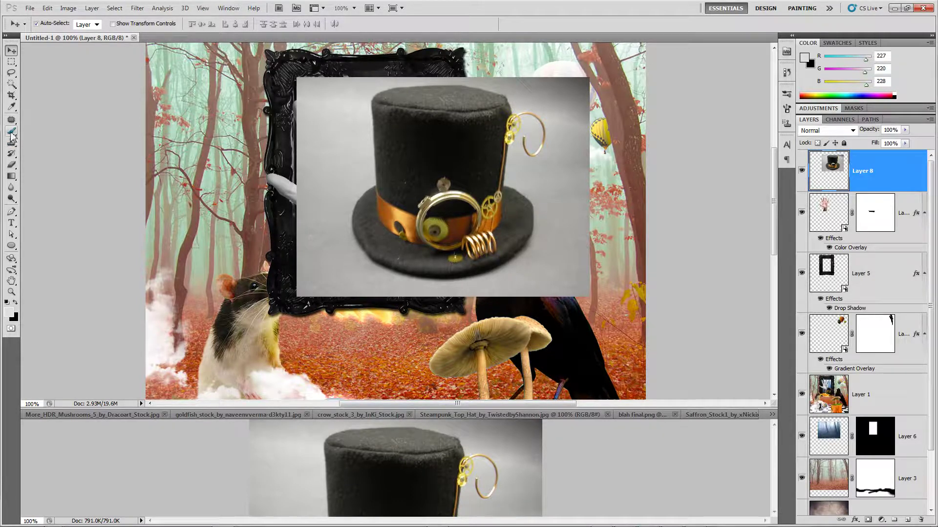
- Outline the top hat with the Magnetic Lasso, leaving out its wire curl, and mask Layer 8 to that selection
click(12, 73)
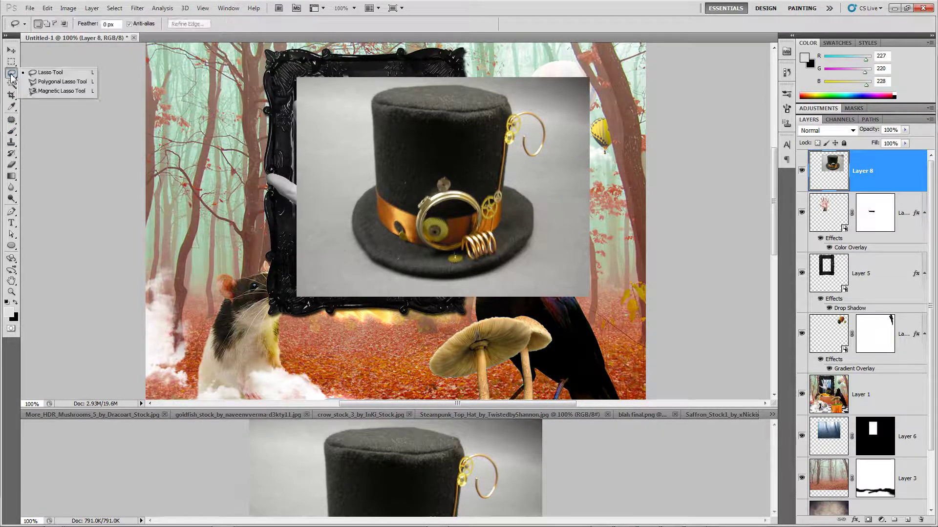
click(64, 92)
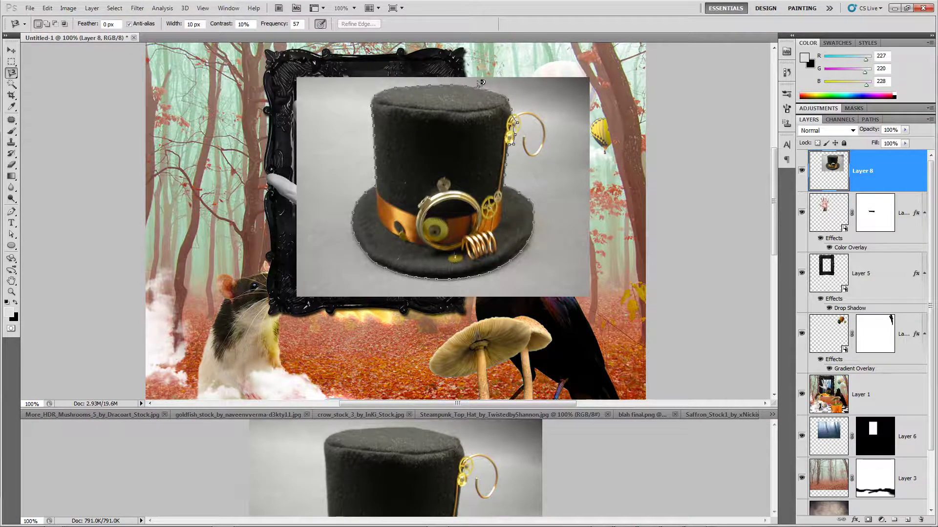
click(508, 100)
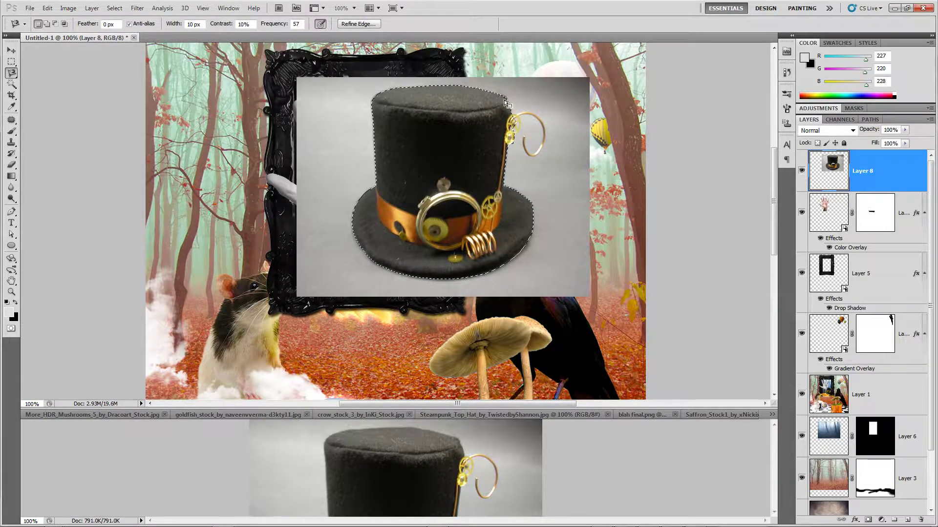
click(869, 520)
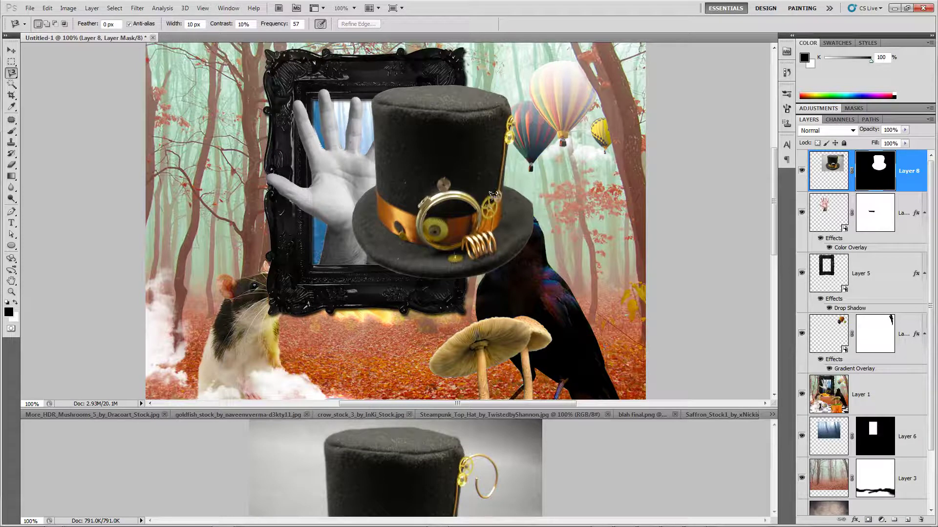
- Move the masked hat in front of the frame and hand, and disable Layer 8's mask to expose the wire curl
key(v)
drag(491, 210, 432, 213)
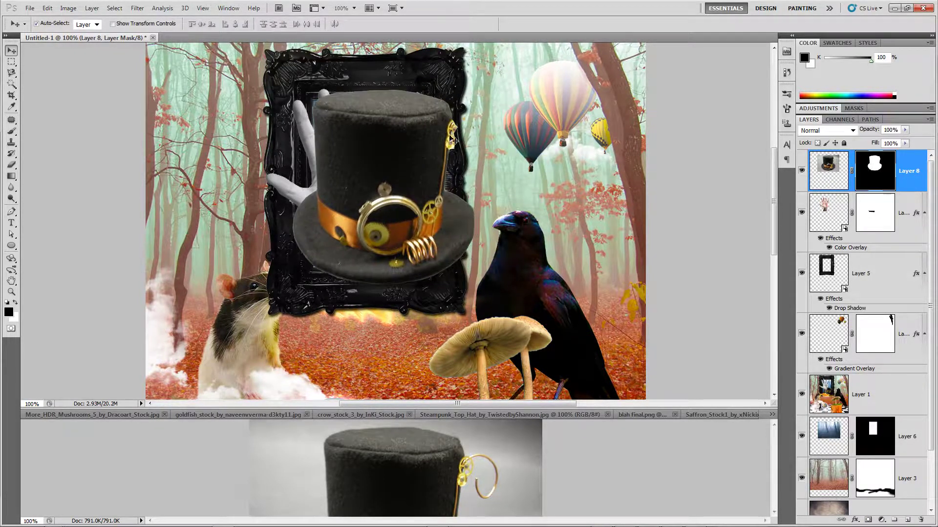
shift+click(878, 173)
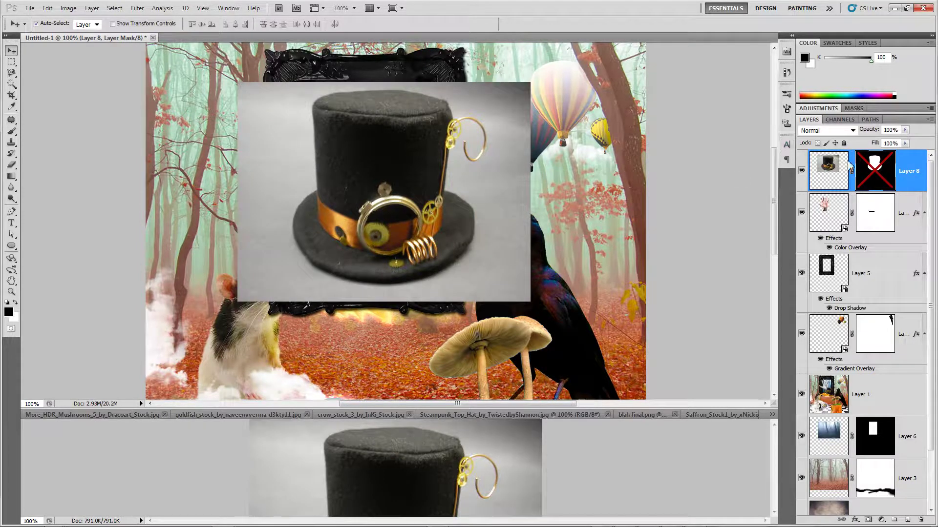
shift+click(875, 171)
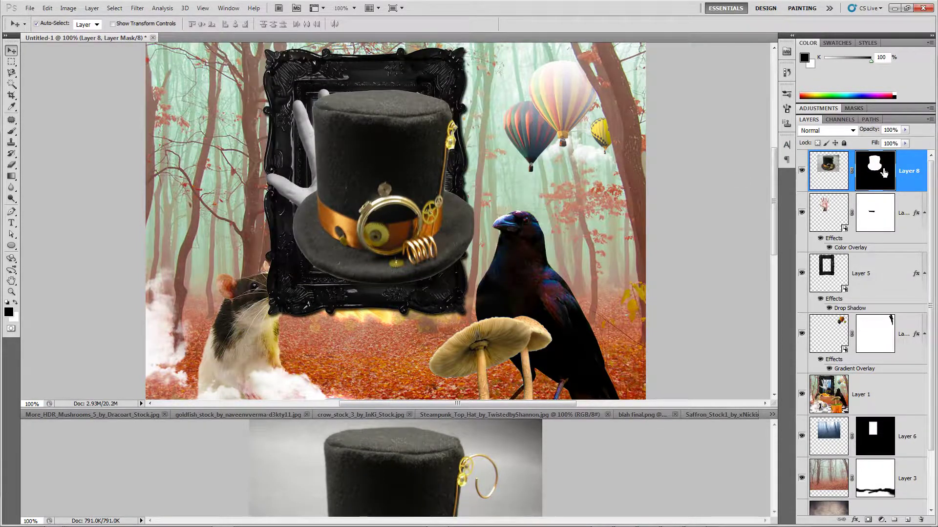
shift+click(867, 176)
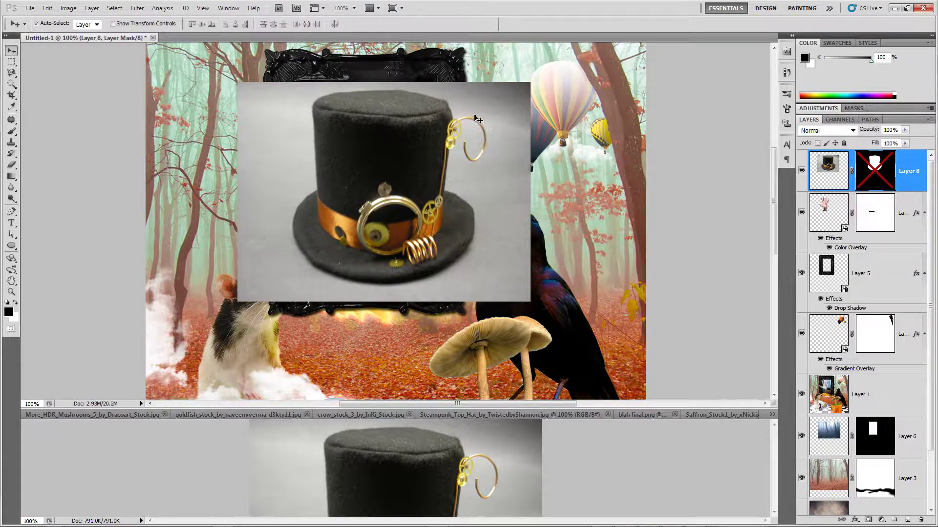
- Select the thin golden wire curl beside the hat by tracing both its edges with the Polygonal Lasso
key(ctrl+plus)
key(ctrl+plus)
scroll(554, 136, up, 3)
scroll(554, 136, right, 3)
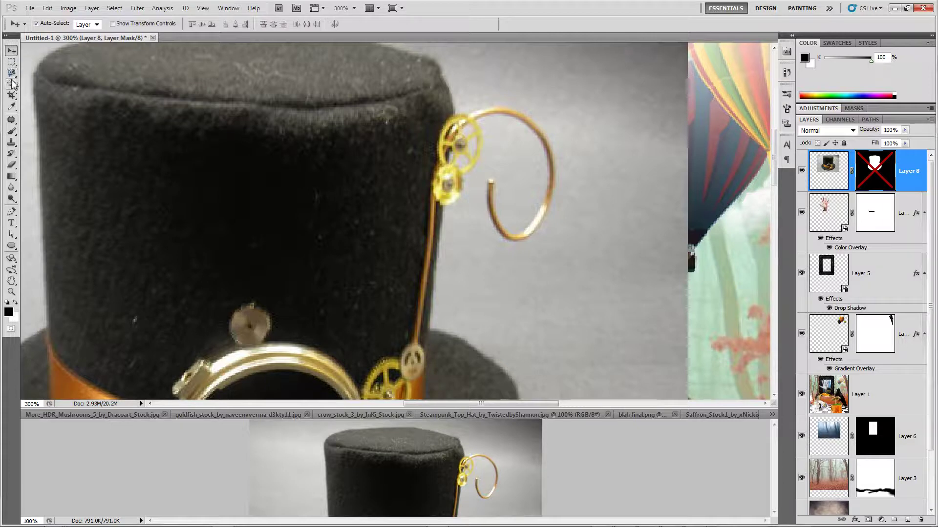
drag(11, 72, 49, 84)
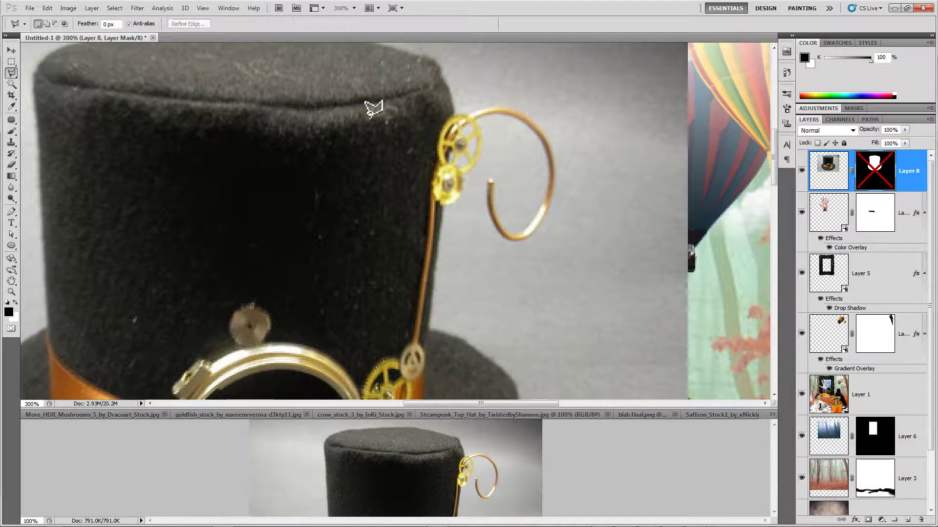
click(472, 114)
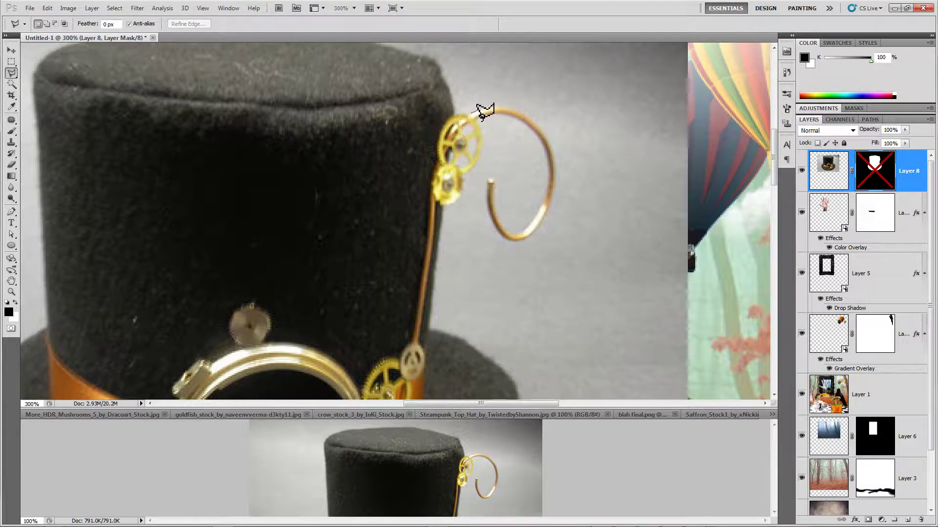
click(508, 107)
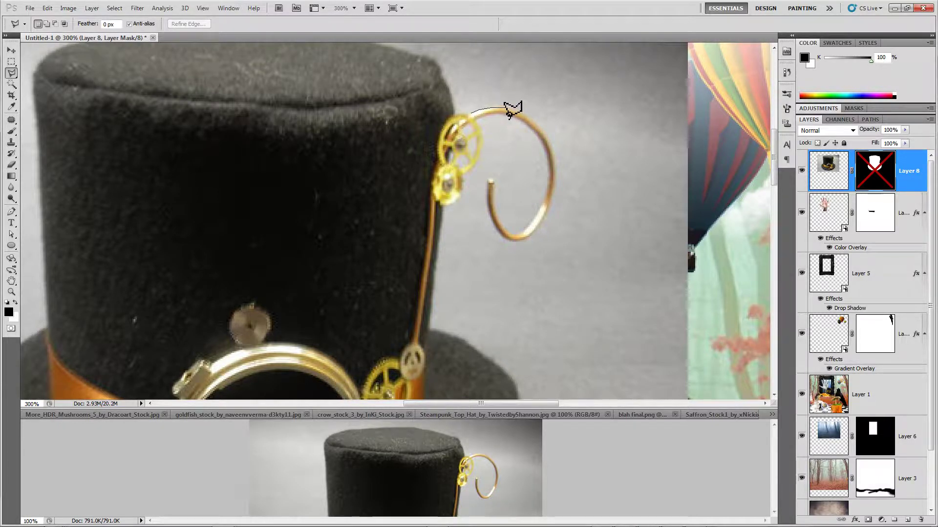
click(534, 121)
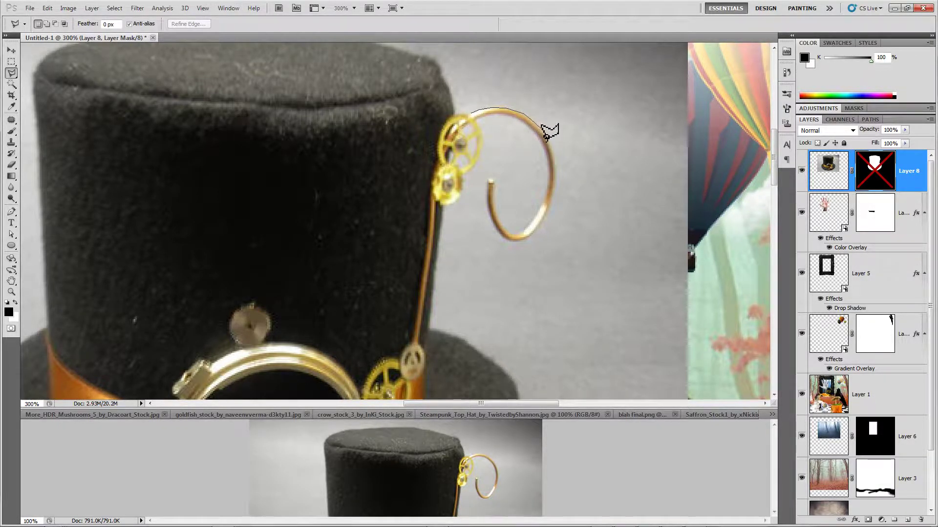
click(548, 138)
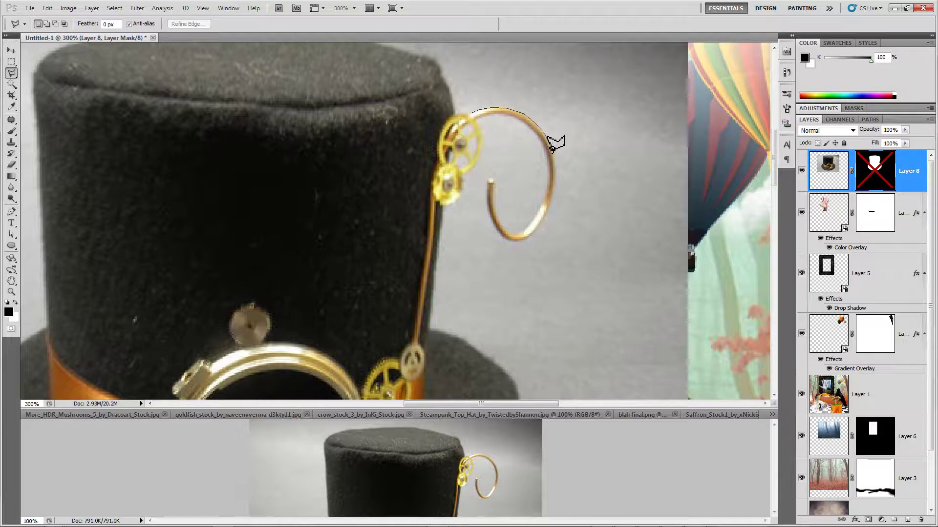
click(555, 176)
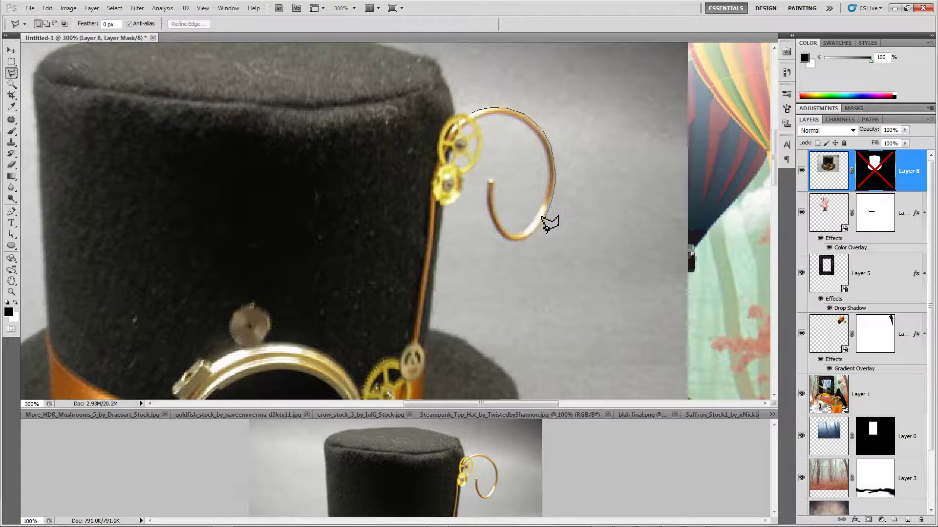
click(518, 237)
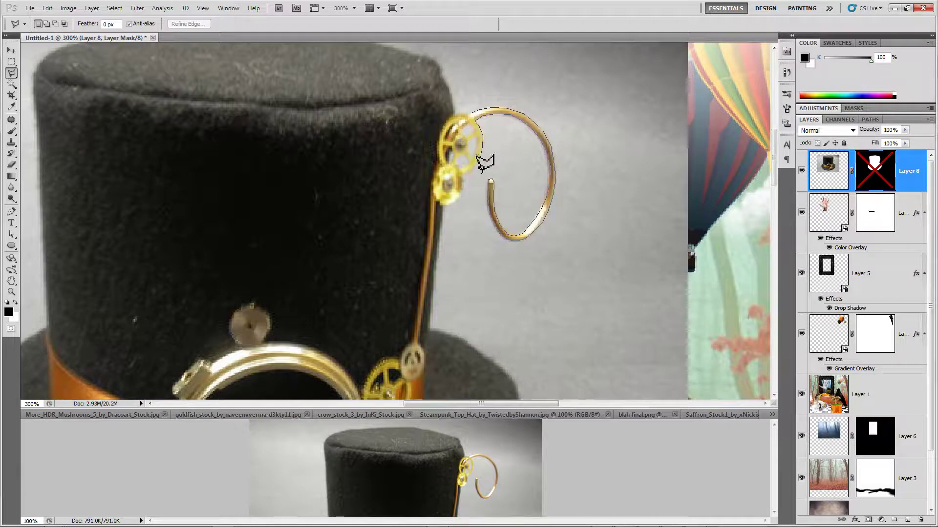
click(464, 191)
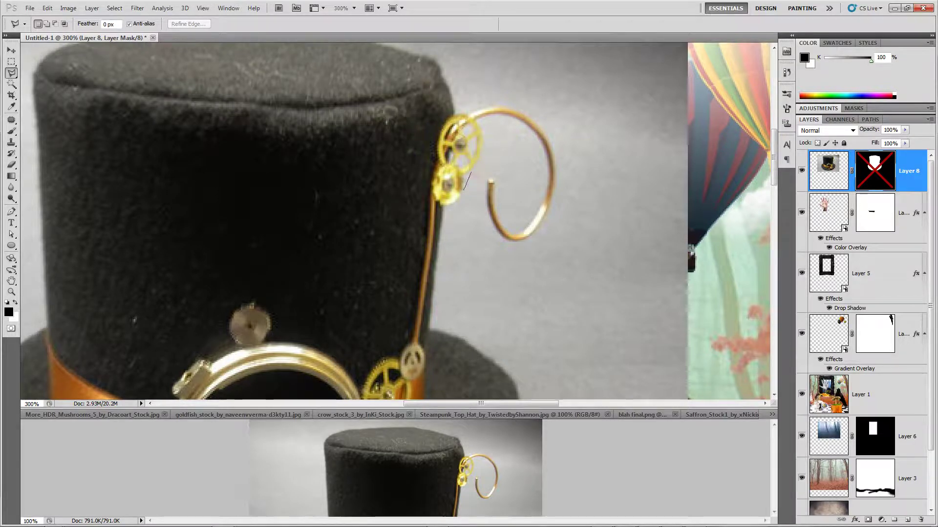
click(472, 189)
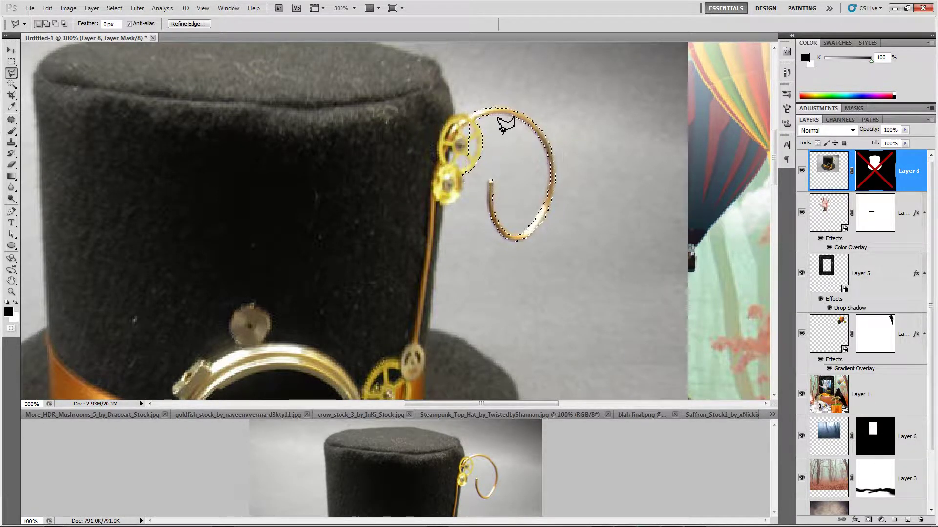
- Add the two golden gears at the base of the wire curl to the selection with the Polygonal Lasso
key(shift)
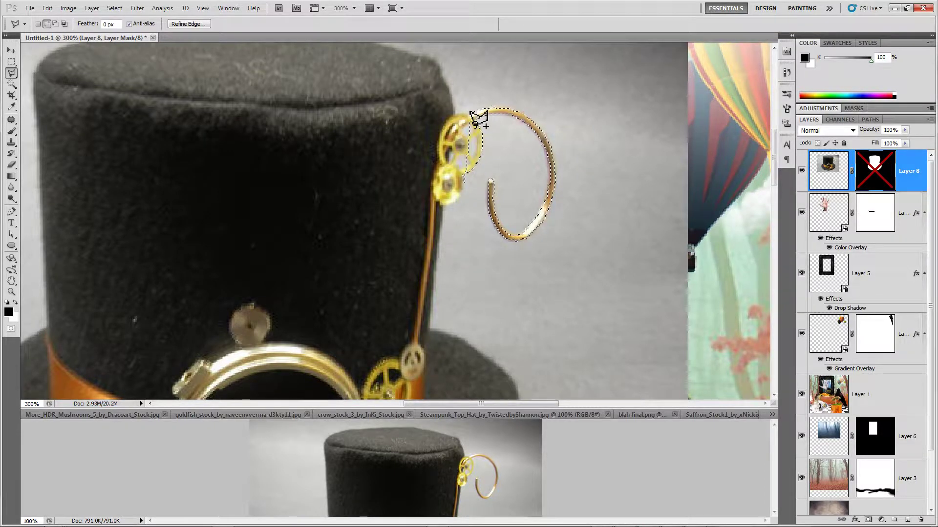
click(470, 117)
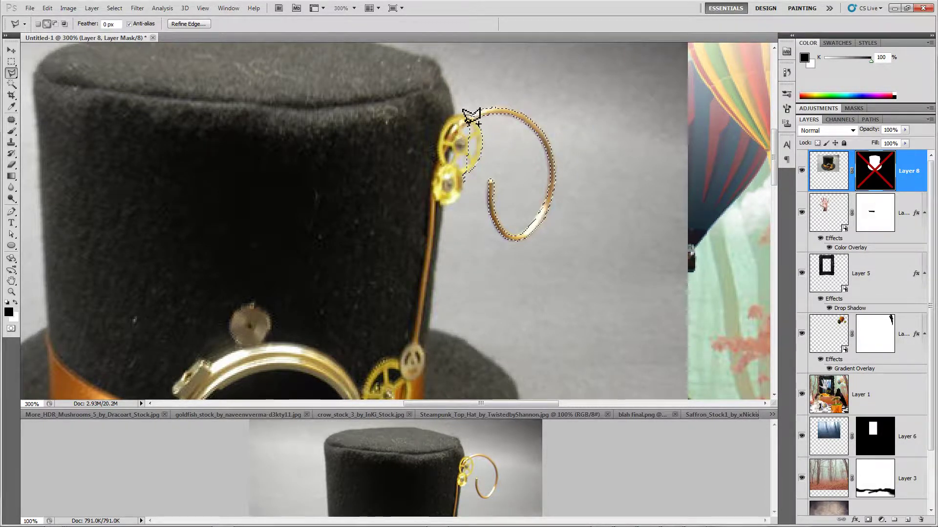
click(452, 123)
click(424, 169)
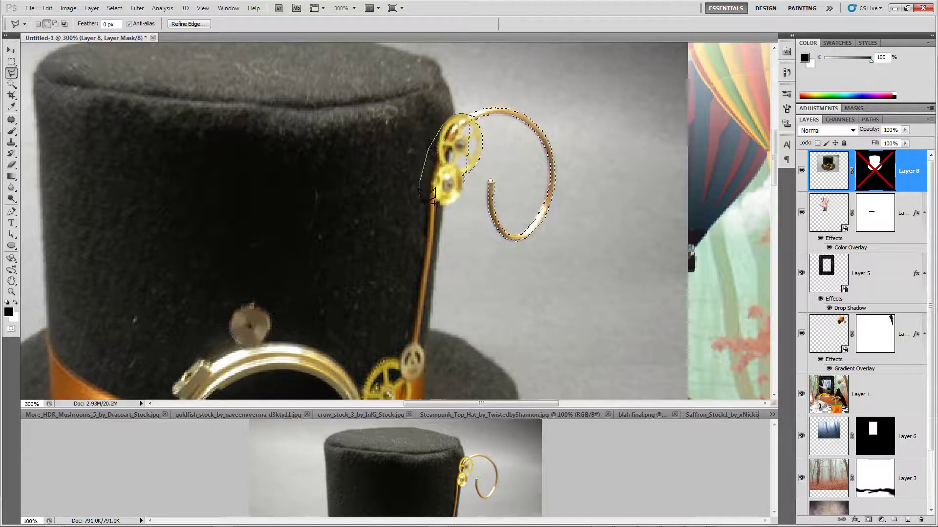
click(420, 199)
click(434, 211)
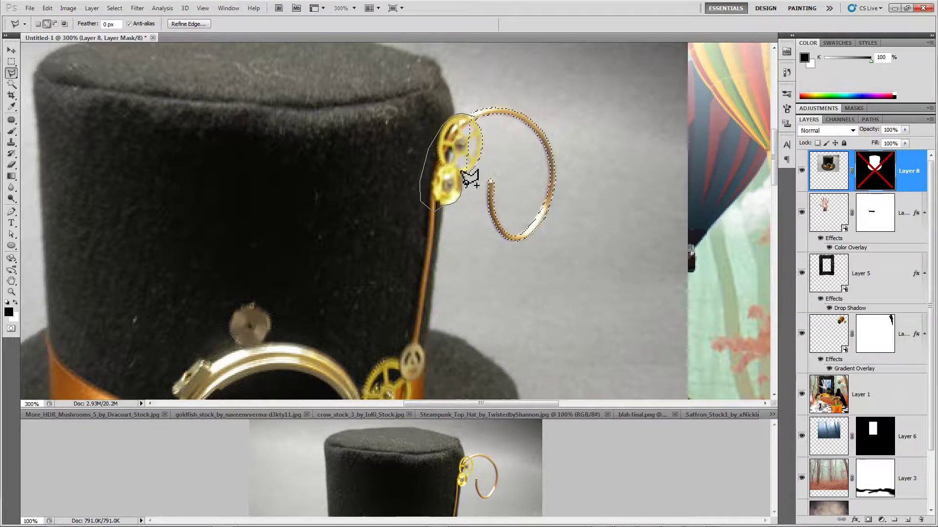
click(470, 118)
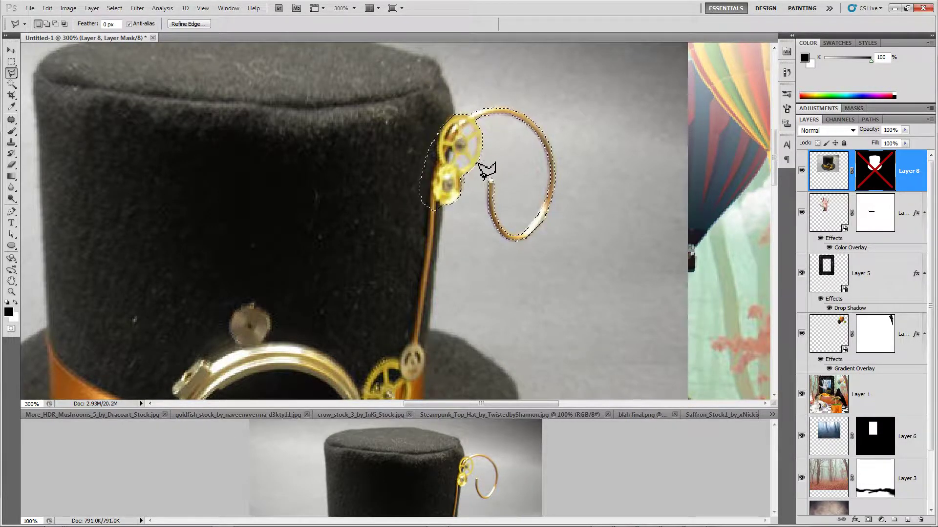
- Re-enable Layer 8's mask, paint white inside the selection to reveal the wire curl and its two gears, and deselect
key(alt)
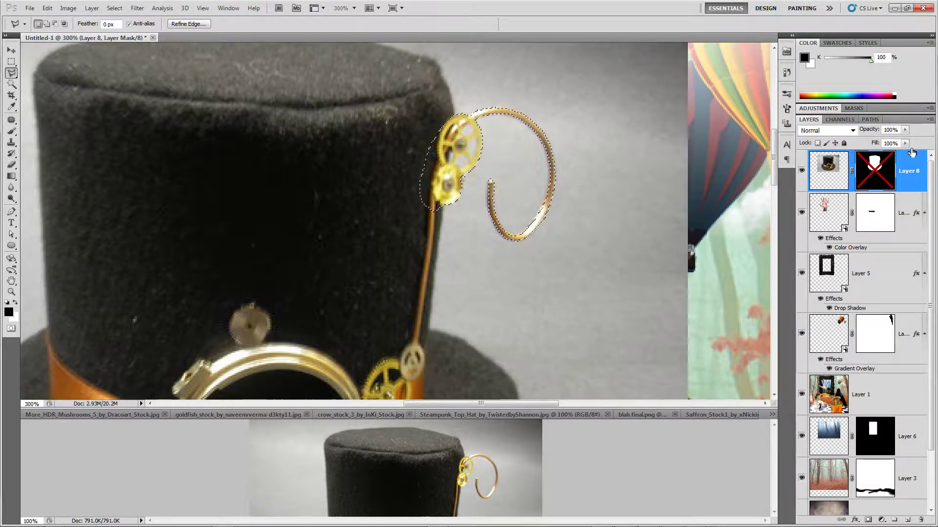
shift+click(884, 176)
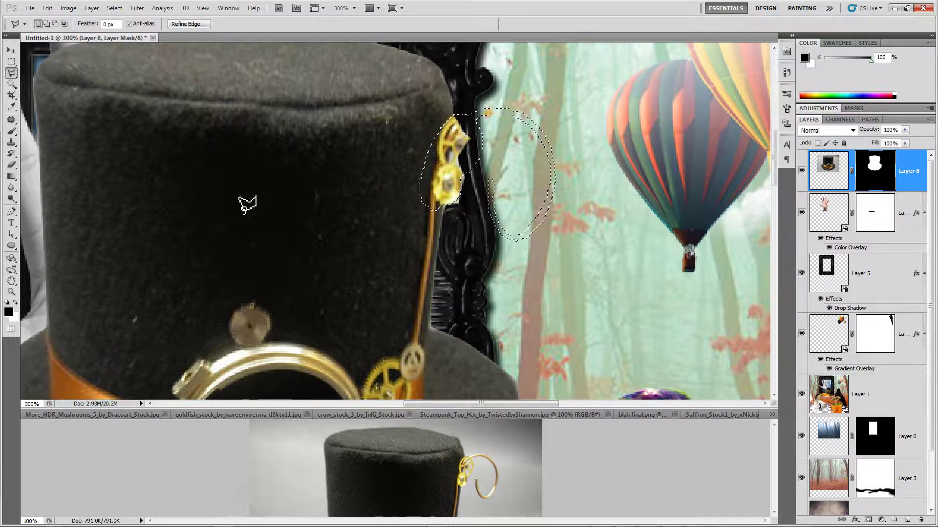
click(13, 132)
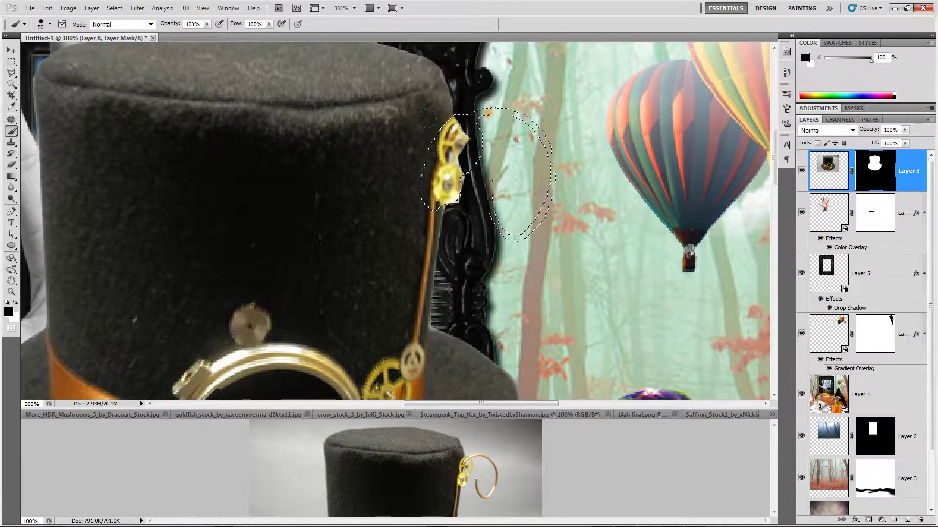
key(x)
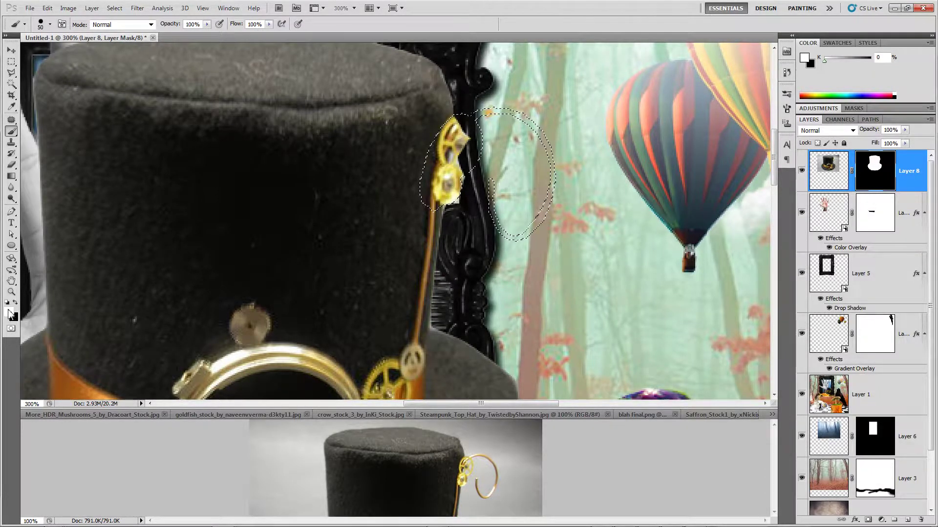
key(x)
key(x)
click(8, 312)
click(497, 223)
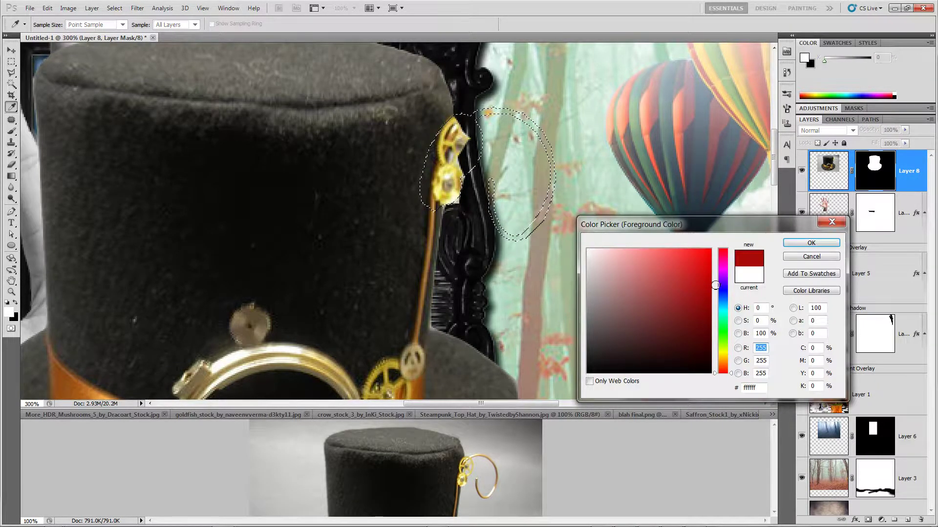
click(811, 243)
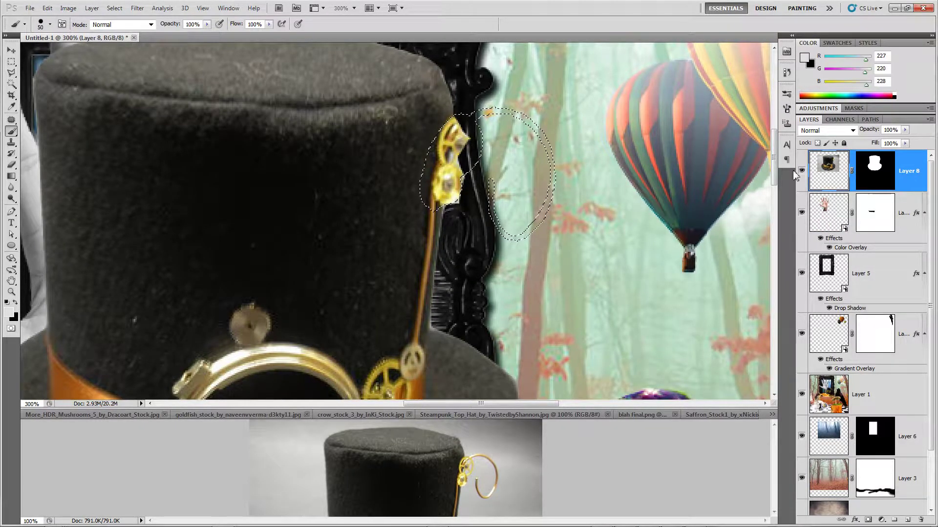
key(d)
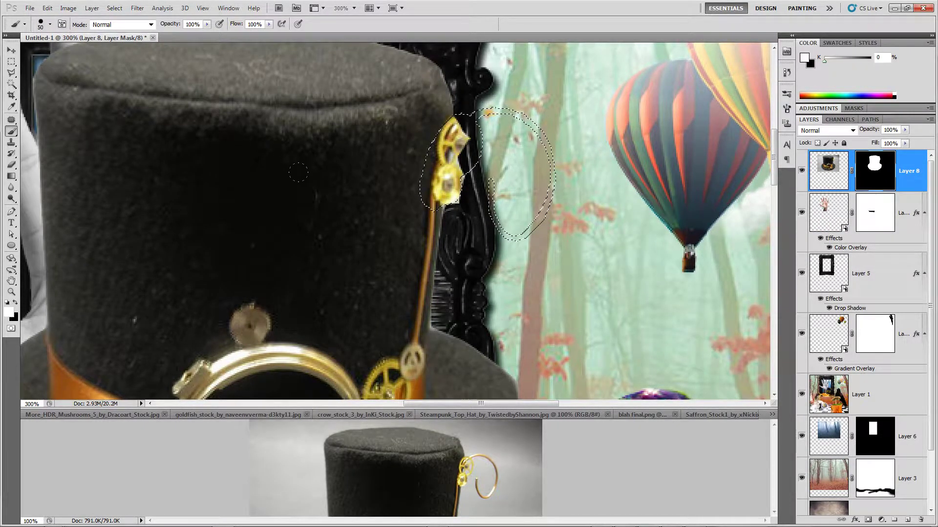
mouse_move(461, 122)
mouse_down()
mouse_move(553, 176)
mouse_move(491, 210)
mouse_move(491, 181)
mouse_up()
key(ctrl+d)
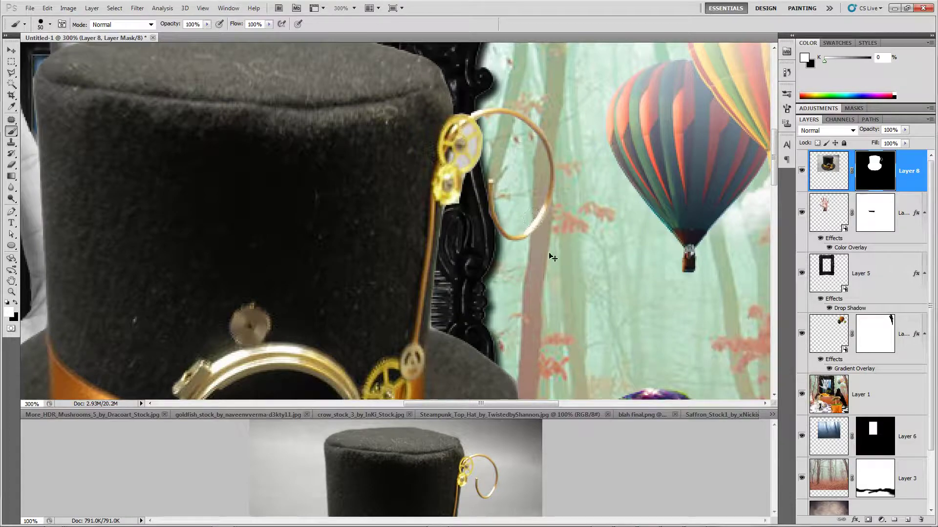
- Hide the hand layer and the frame on Layer 5, leaving the hat on Layer 8 shown
key(ctrl+minus)
key(ctrl+minus)
key(ctrl+minus)
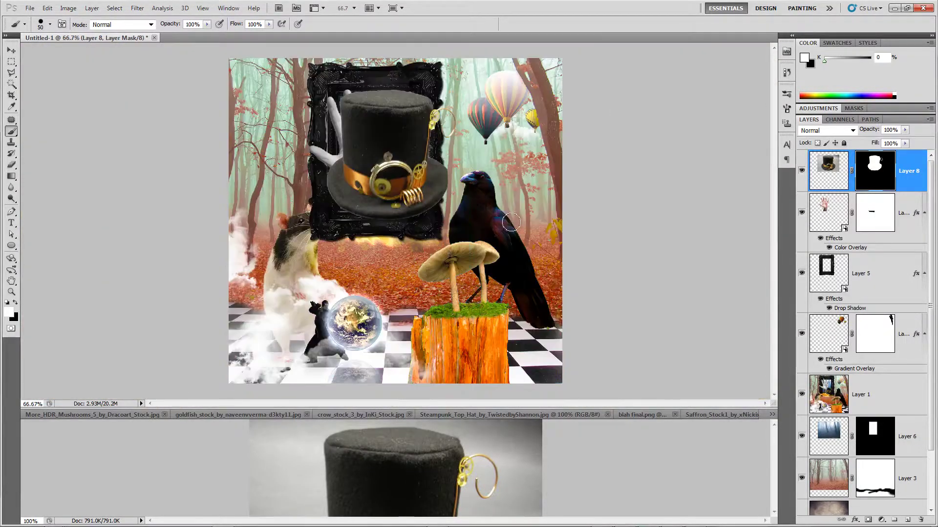
key(v)
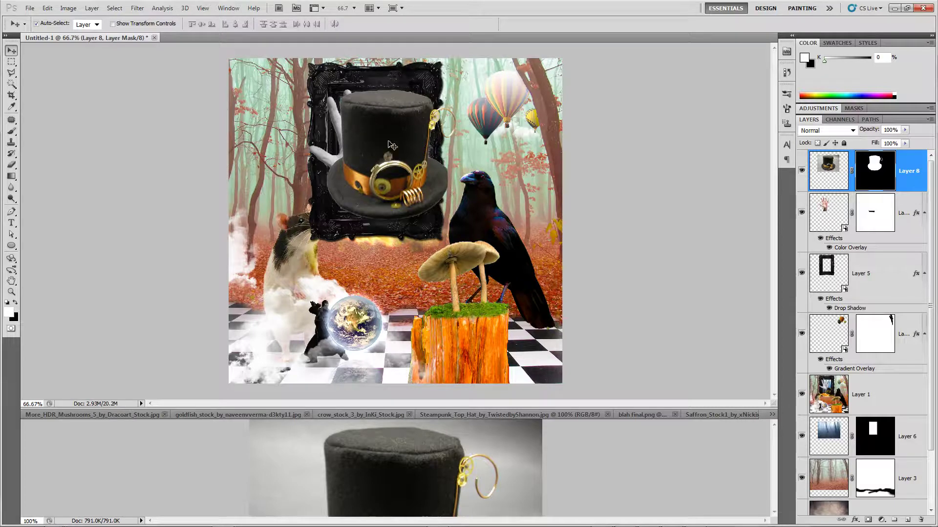
click(802, 170)
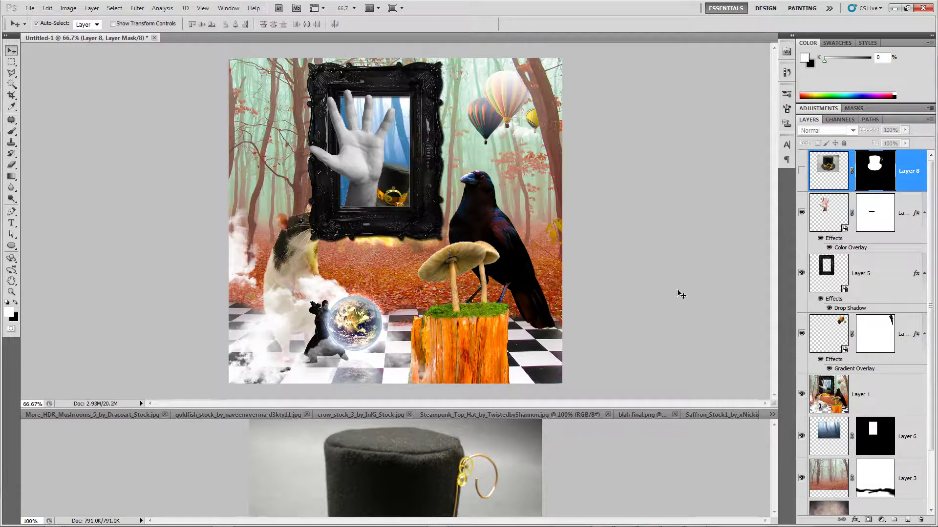
click(801, 272)
click(802, 212)
click(775, 255)
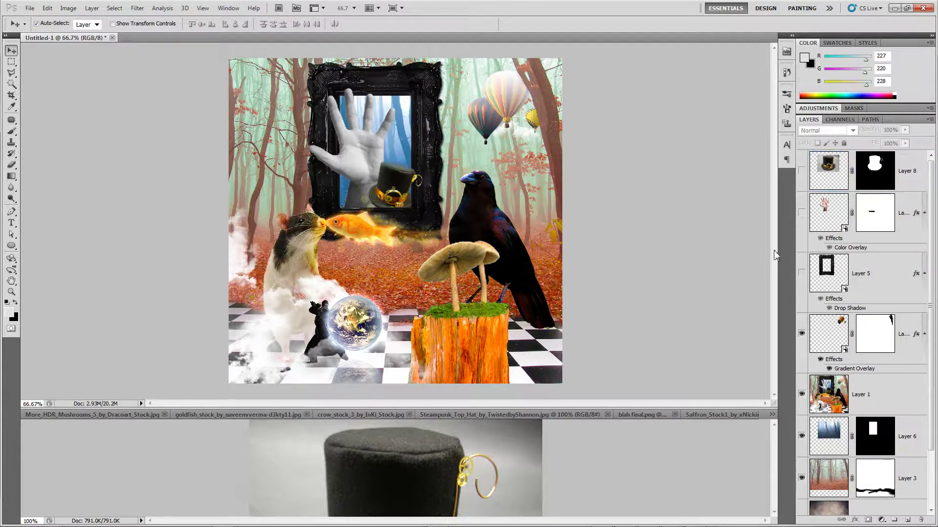
click(802, 170)
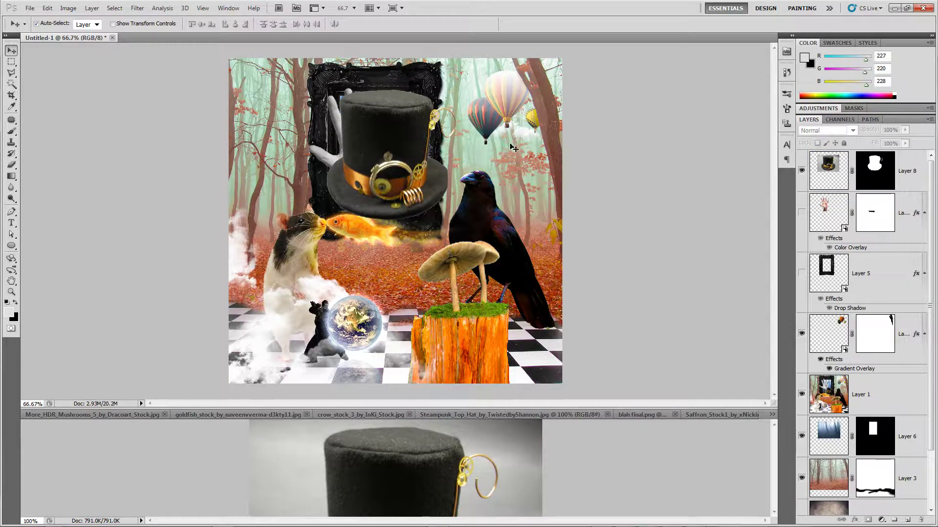
- Convert Layer 8 to a smart object, scale the hat to about 41% and tilt it 15.2° over the frame's lower opening
right_click(913, 167)
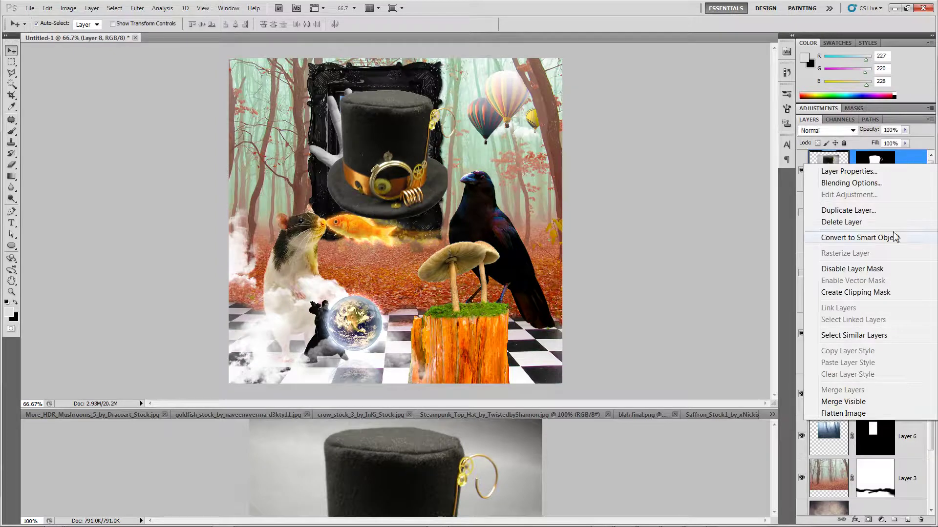
click(857, 238)
key(ctrl+t)
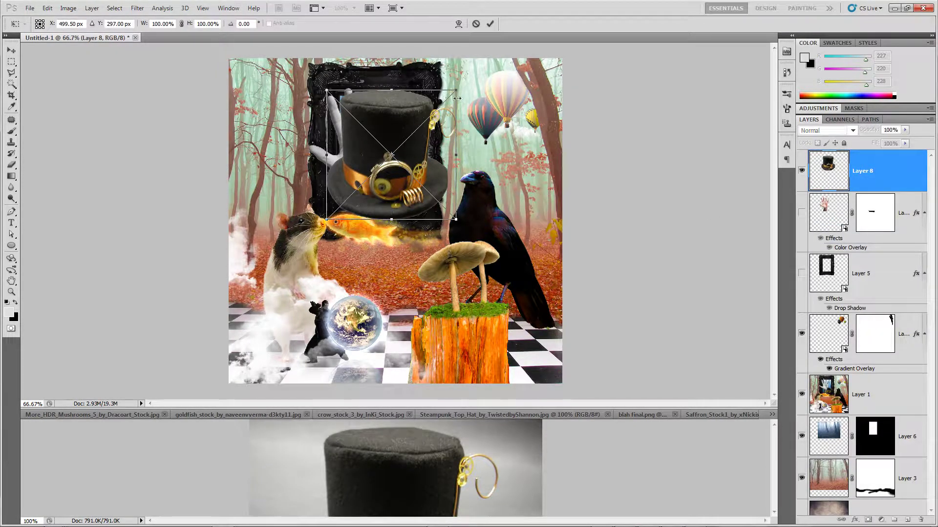
drag(456, 98, 425, 166)
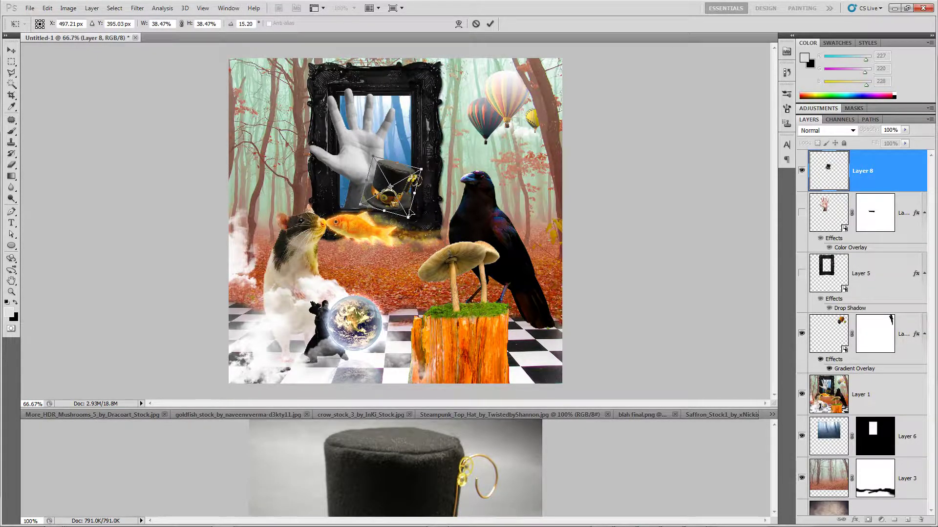
drag(410, 220, 412, 224)
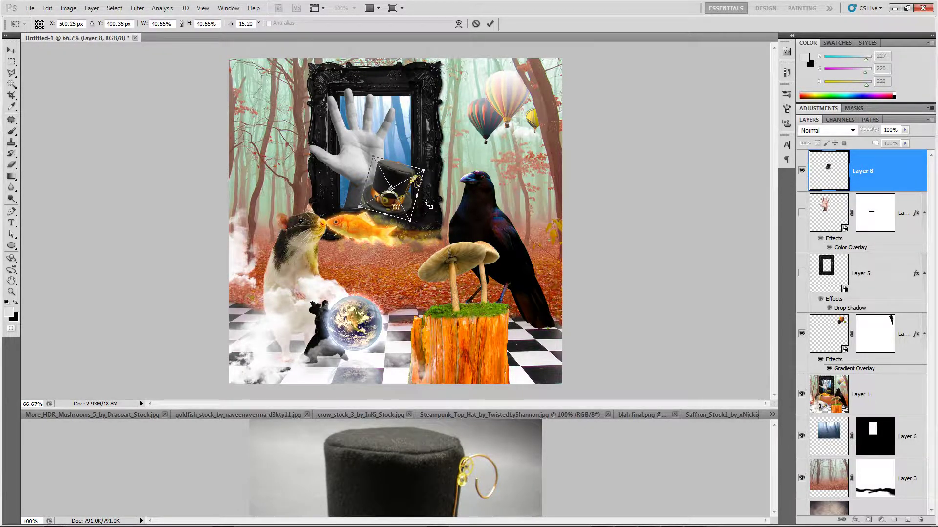
- Nudge the hat slightly right and up to about X 506 px, Y 396 px and apply the transformation
key(Right)
key(Right)
key(Right)
key(Right)
key(Up)
key(Up)
key(Up)
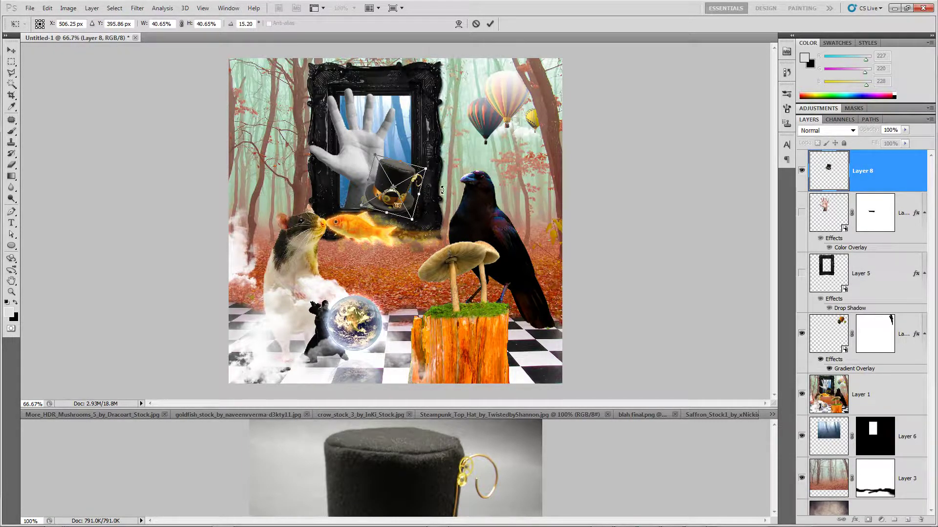
click(490, 23)
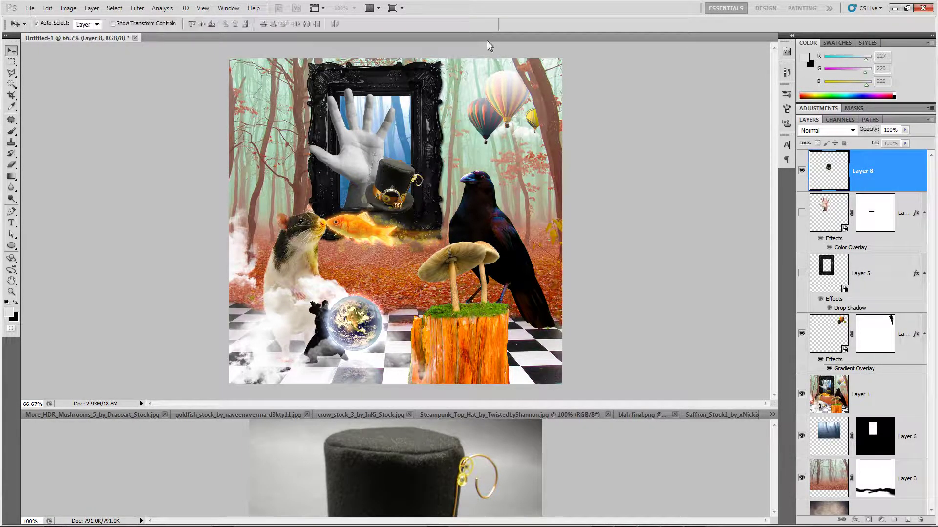
key(ctrl+plus)
key(ctrl+plus)
key(ctrl+plus)
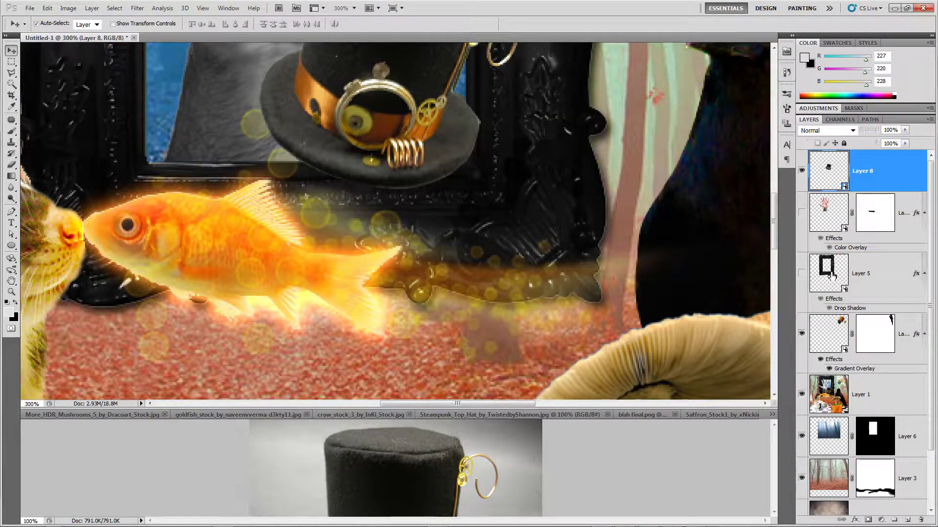
click(832, 277)
click(878, 441)
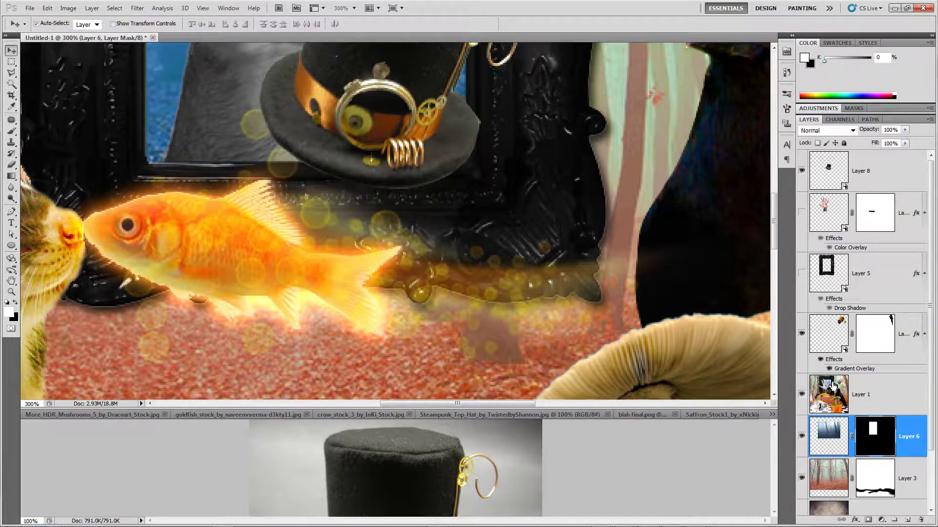
ctrl+click(877, 437)
key(ctrl+minus)
key(ctrl+minus)
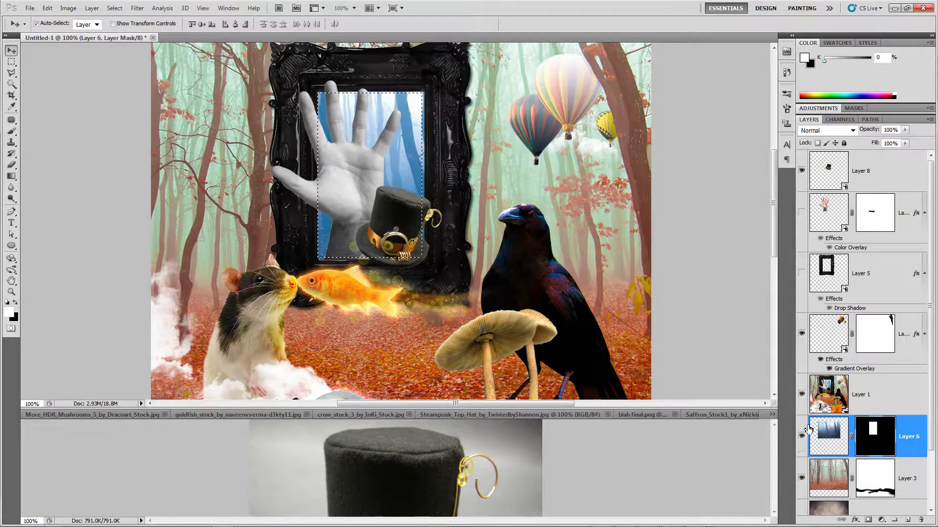
click(802, 273)
click(801, 273)
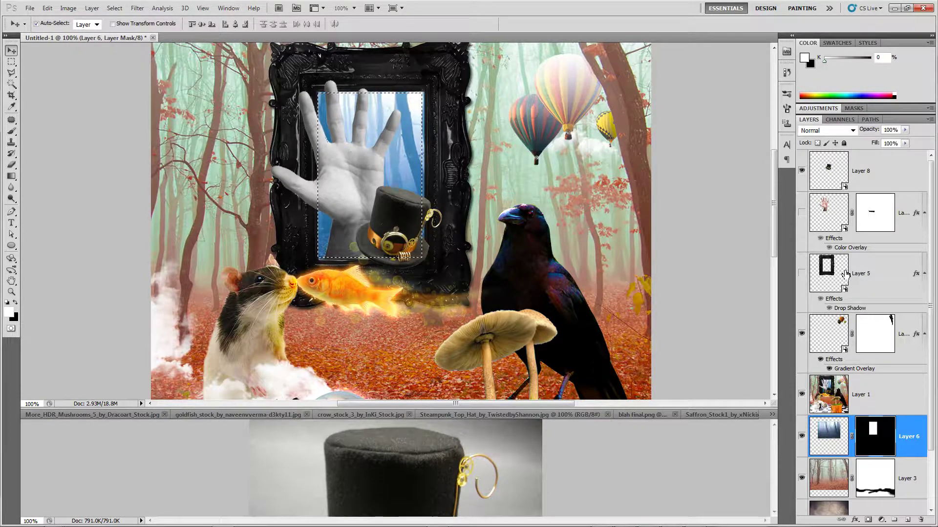
click(868, 178)
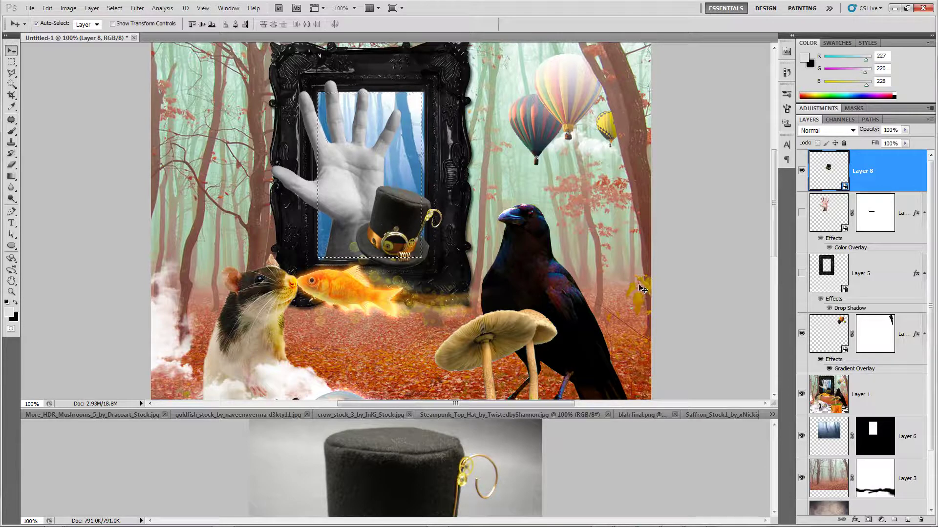
key(ctrl+d)
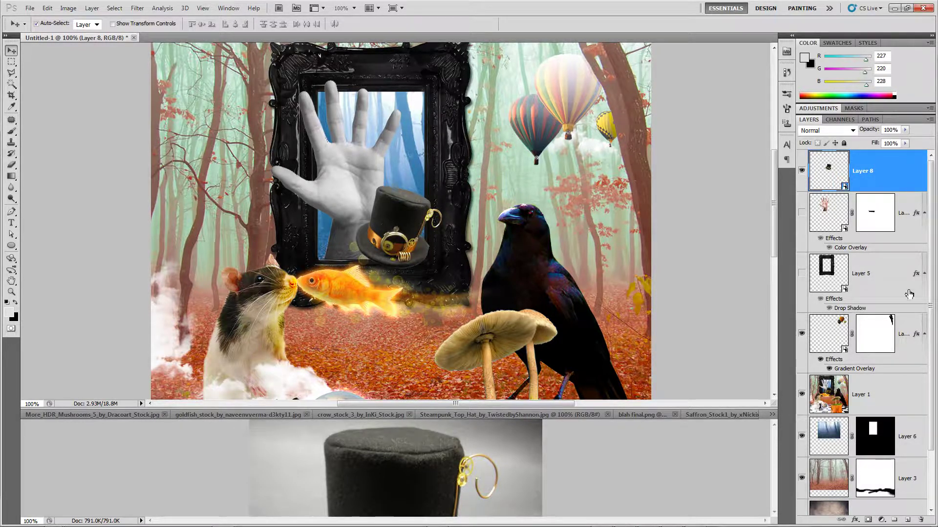
- Add a single blank layer mask to Layer 8 and load Layer 6's rectangular mask as a selection
click(868, 522)
click(868, 521)
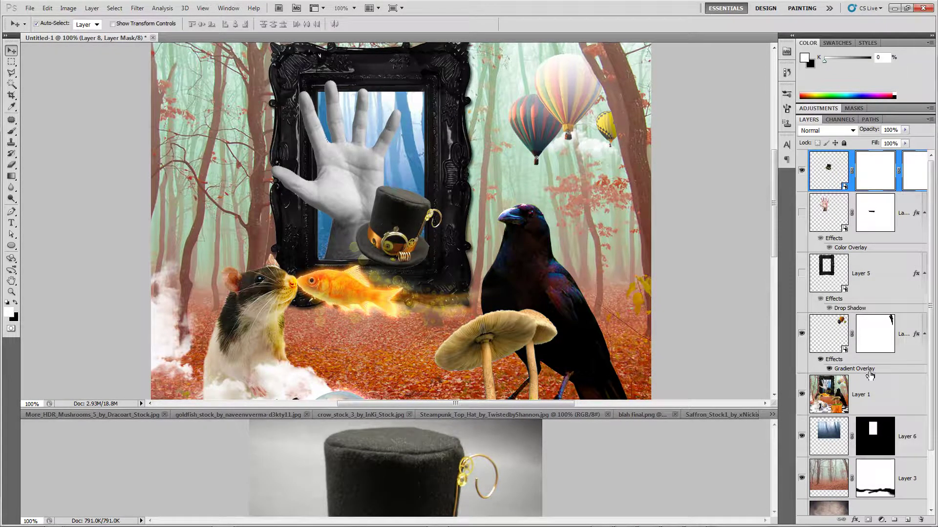
key(ctrl+z)
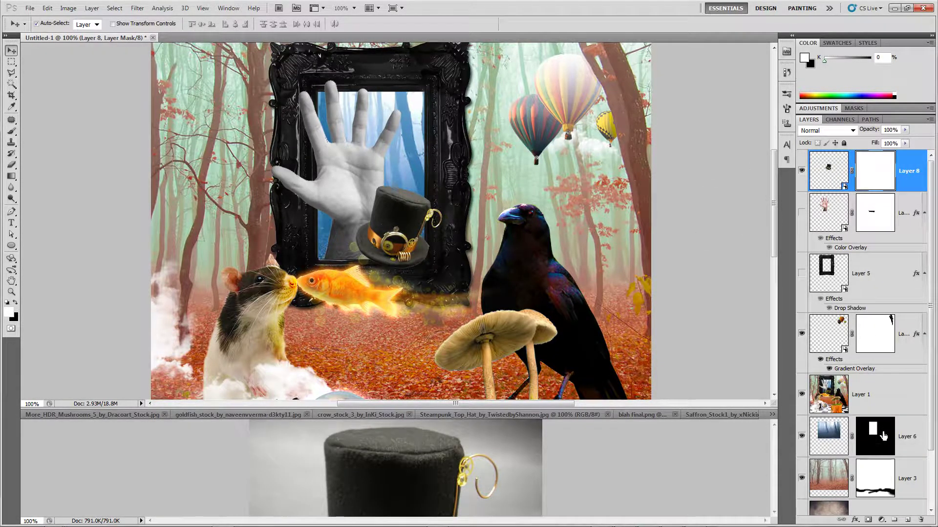
ctrl+click(875, 436)
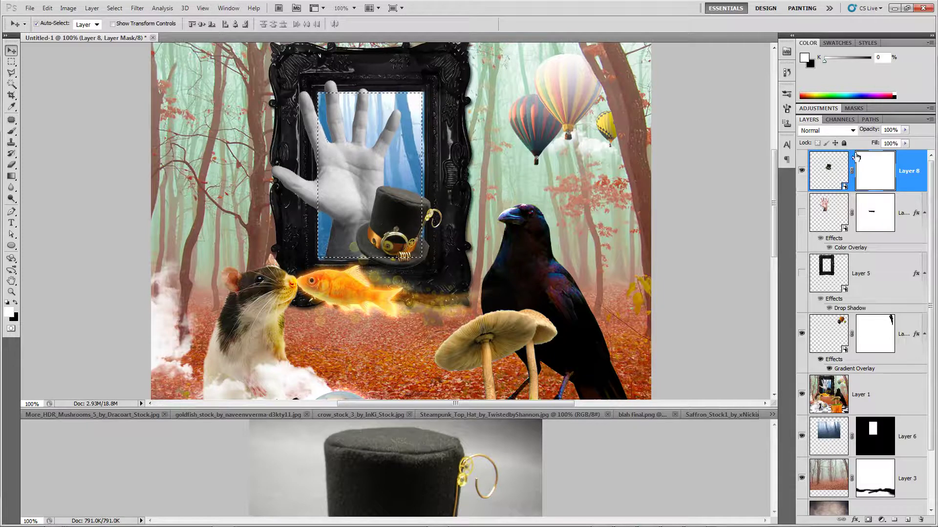
- Hide Layer 1 and try black brush strokes on Layer 8's mask inside the rectangular selection, undoing each one
key(b)
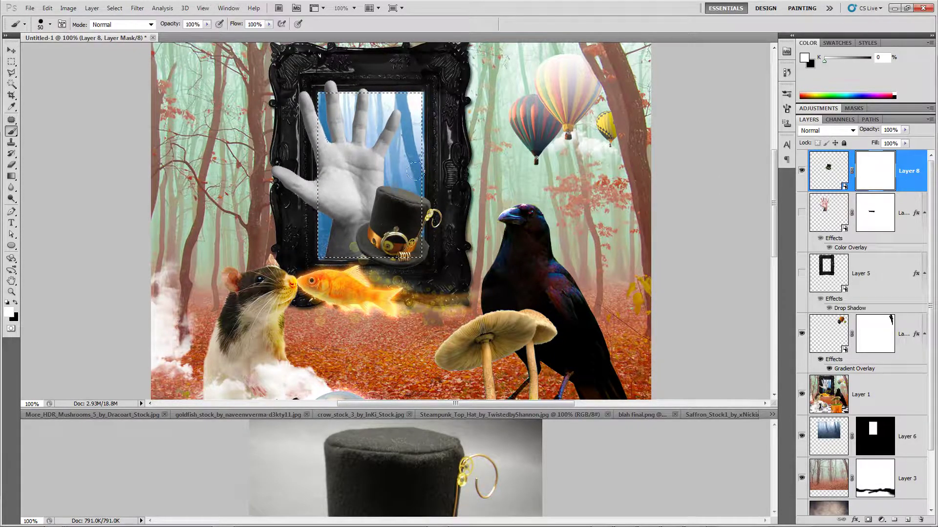
key(x)
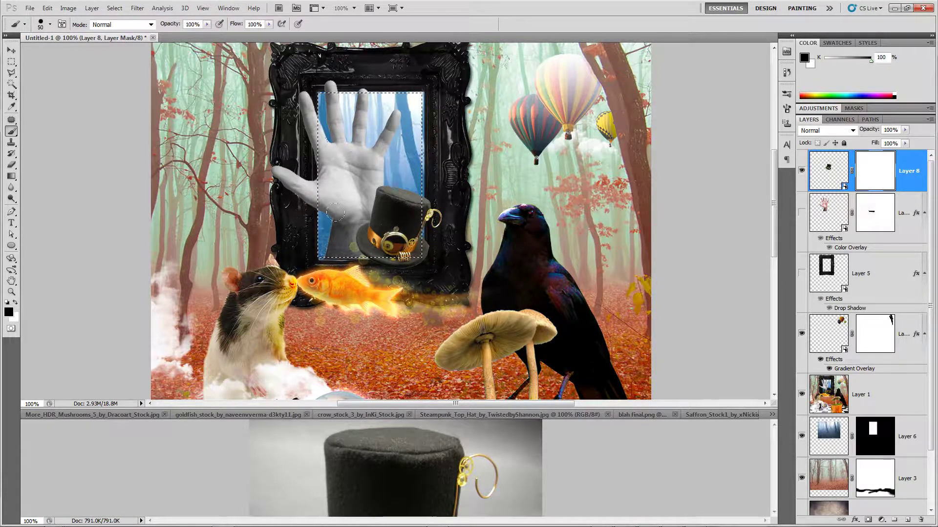
mouse_move(391, 260)
mouse_down()
mouse_move(408, 203)
mouse_move(379, 195)
mouse_up()
key(ctrl+z)
click(802, 394)
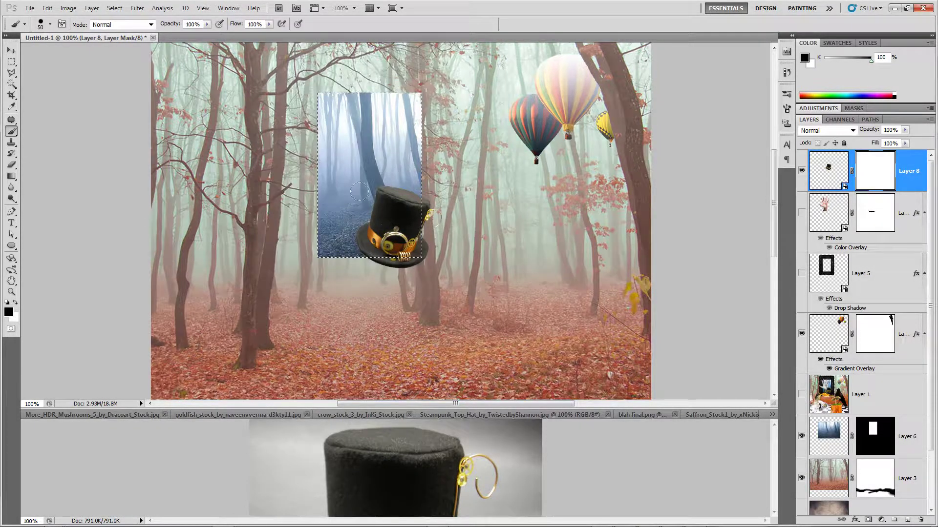
drag(420, 204, 375, 197)
key(ctrl+z)
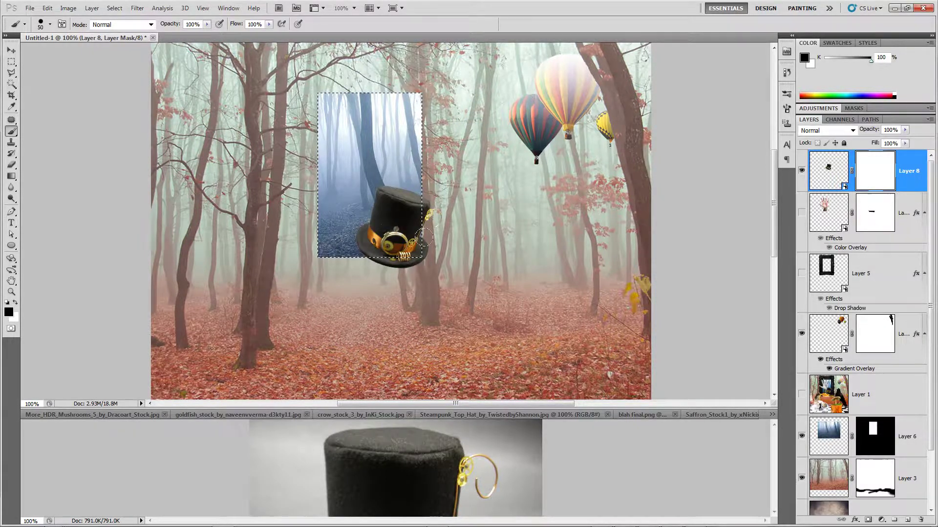
- Invert the selection, paint black on Layer 8's mask over the brim outside the opening, deselect, and show the frame on Layer 5
click(115, 7)
click(126, 55)
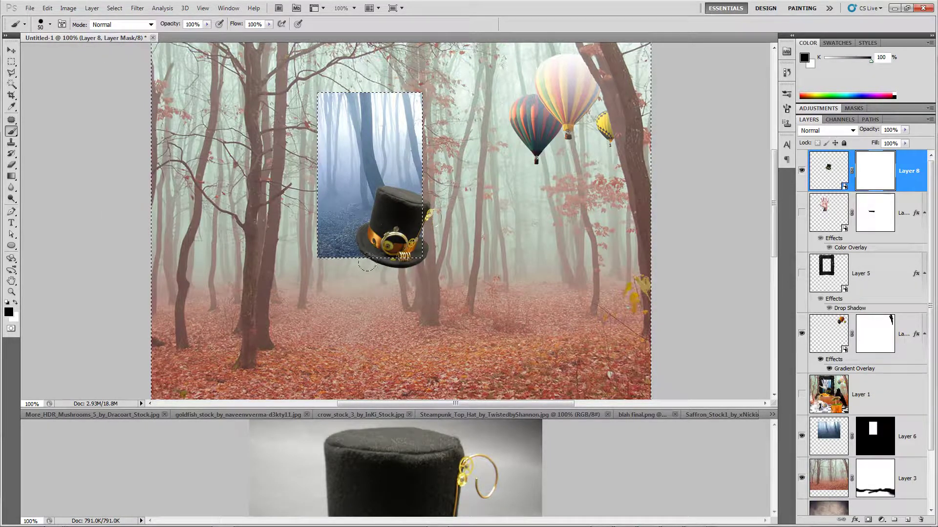
drag(362, 263, 423, 263)
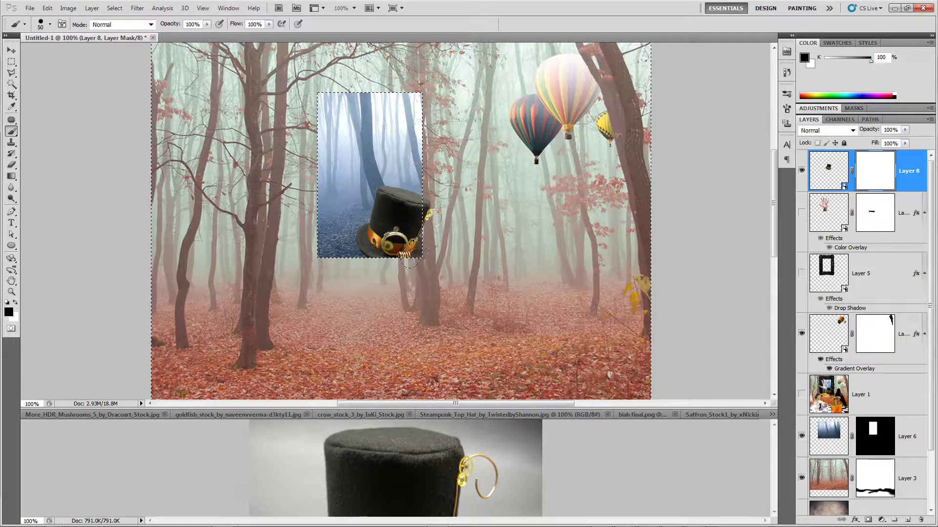
key(ctrl+d)
click(802, 274)
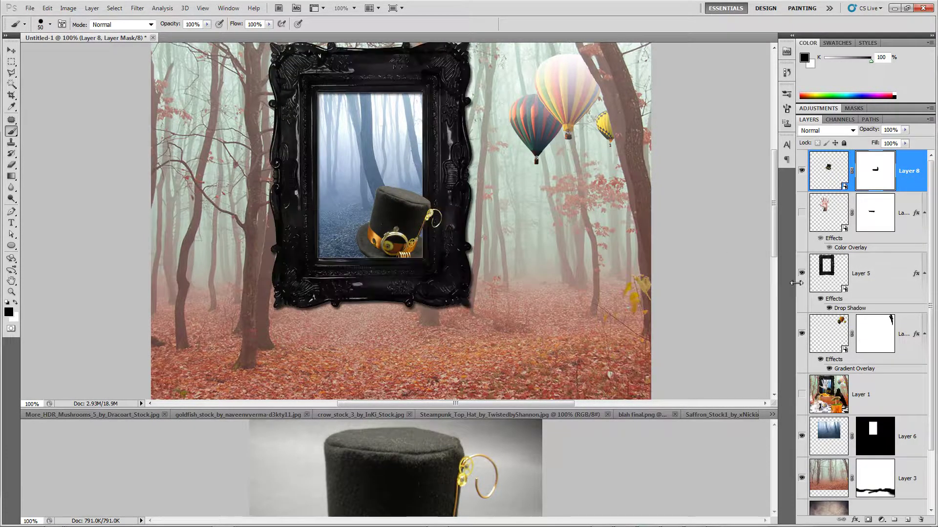
- Show the hidden hand layer beneath Layer 8 and look over the whole composite
key(v)
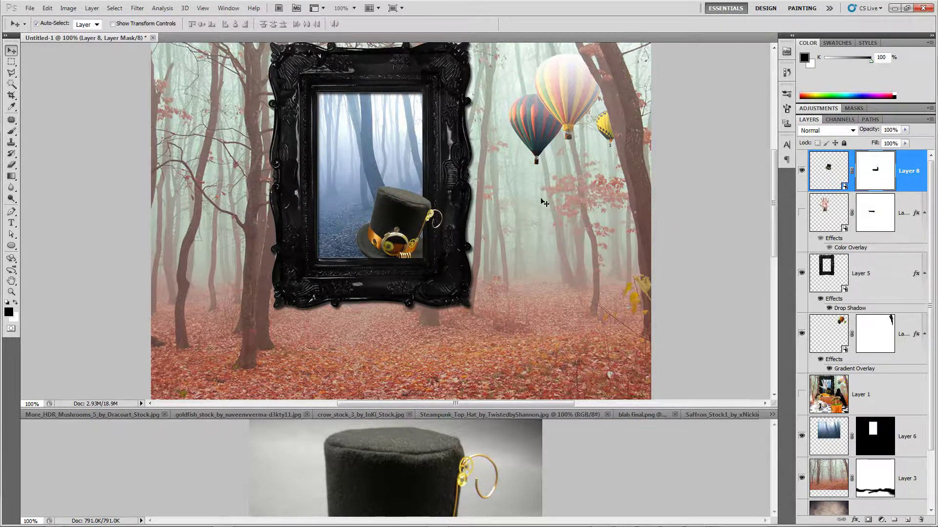
click(801, 213)
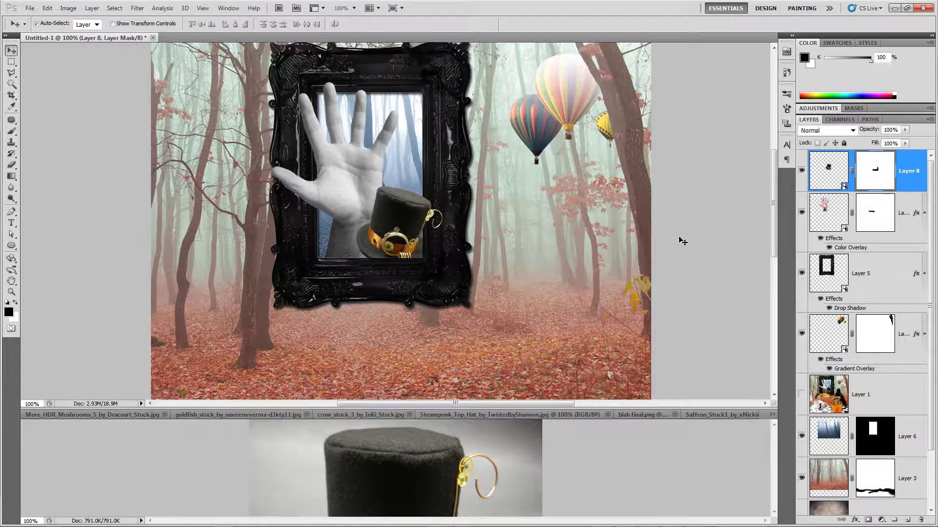
scroll(679, 245, up, 3)
scroll(679, 245, down, 3)
scroll(678, 247, down, 10)
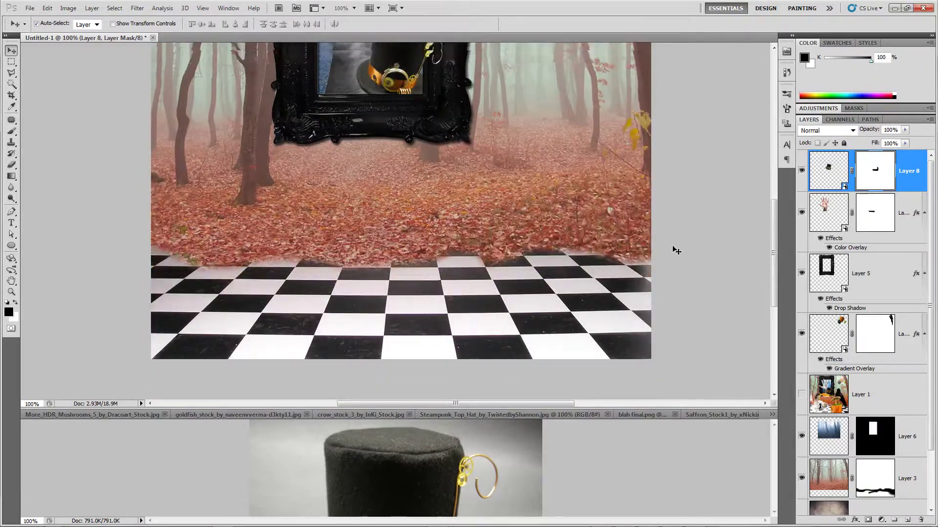
scroll(670, 257, up, 3)
scroll(661, 263, down, 1)
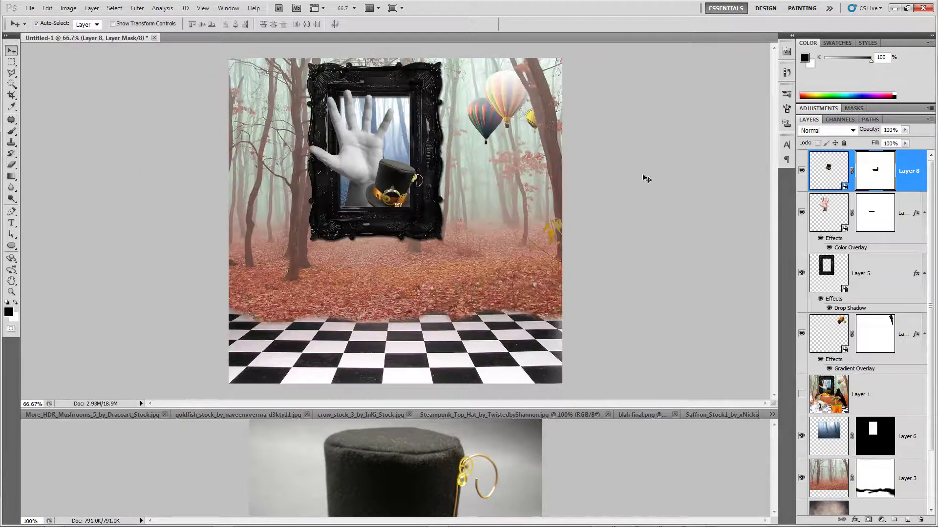
- Toggle Layer 1's visibility repeatedly to compare the finished reference image with the current composite, leaving it hidden
click(802, 395)
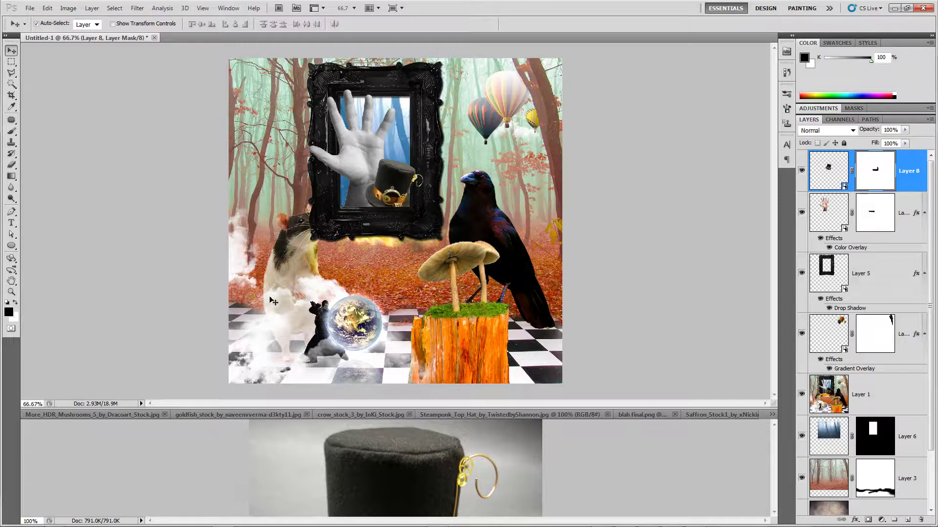
click(801, 394)
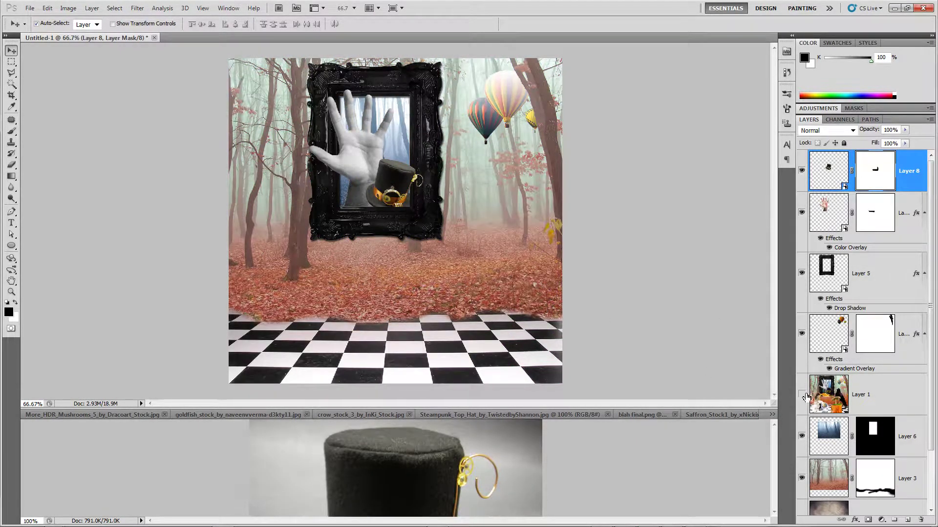
click(802, 394)
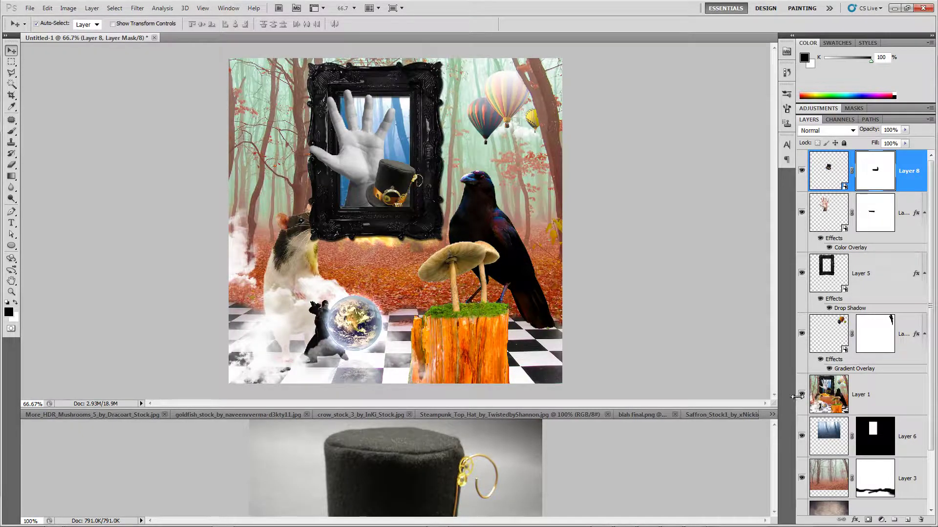
click(802, 395)
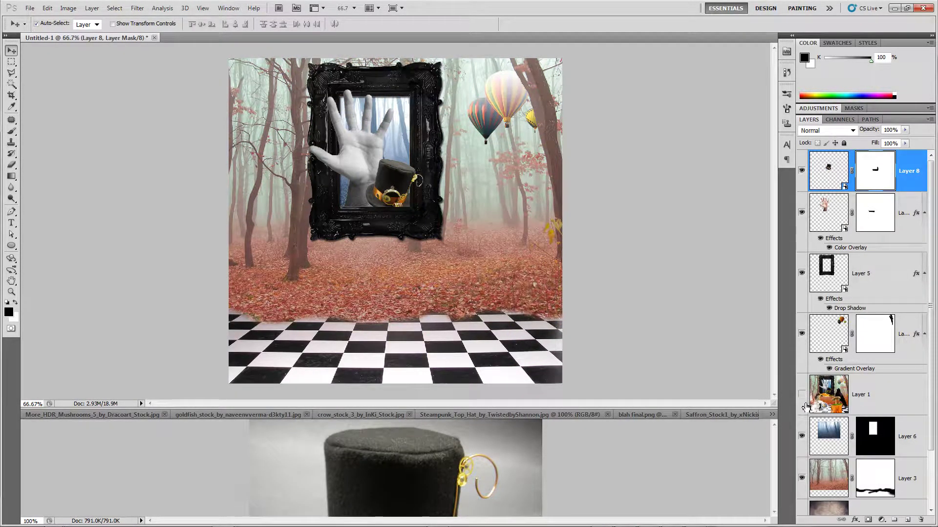
click(803, 402)
click(803, 401)
click(802, 402)
click(801, 402)
- Move Layer 1 to the top of the layer stack and make it visible
click(896, 404)
drag(896, 404, 874, 169)
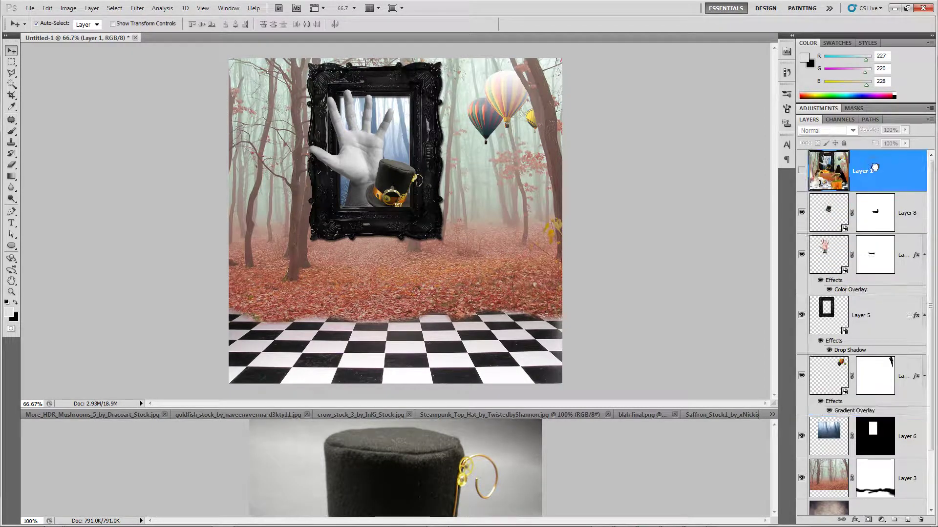
click(802, 172)
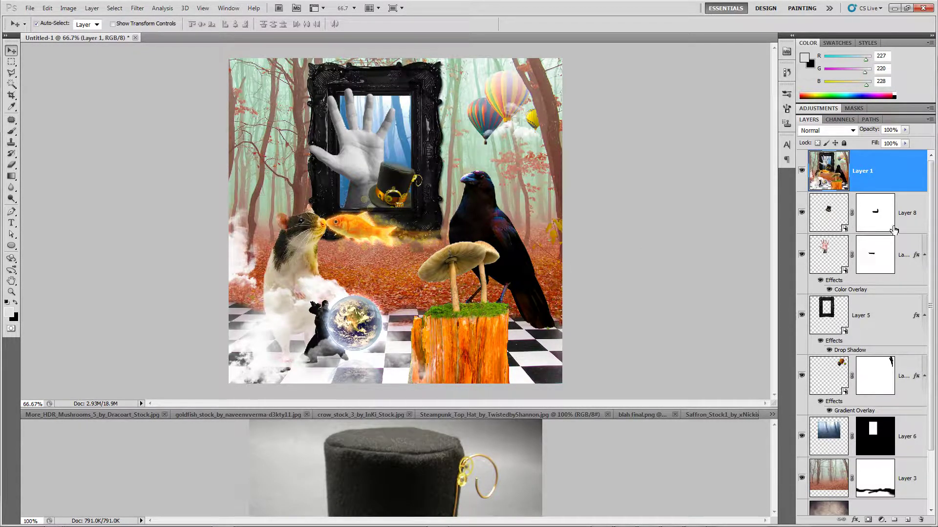
- Bring the image from crow_stock_3_by_InKi_Stock.jpg into the Untitled-1 composite and position it over the middle of the canvas
click(537, 415)
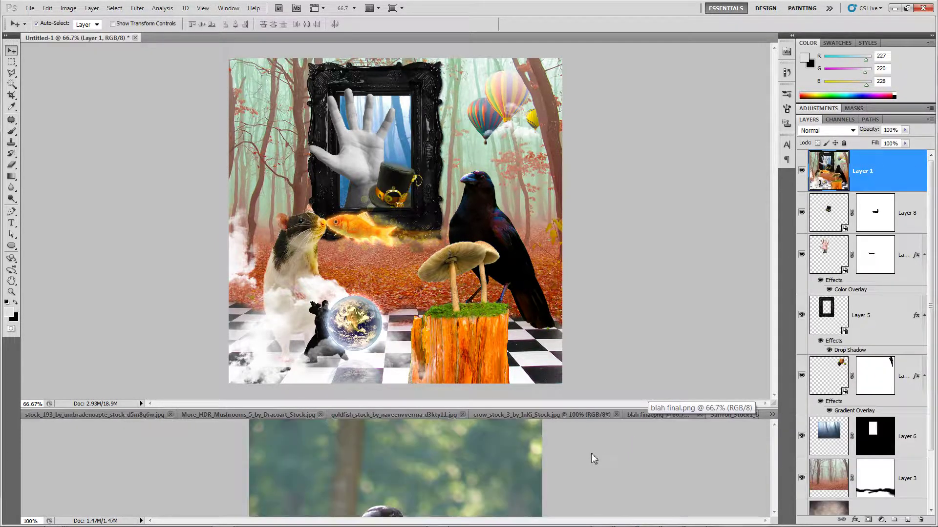
click(520, 467)
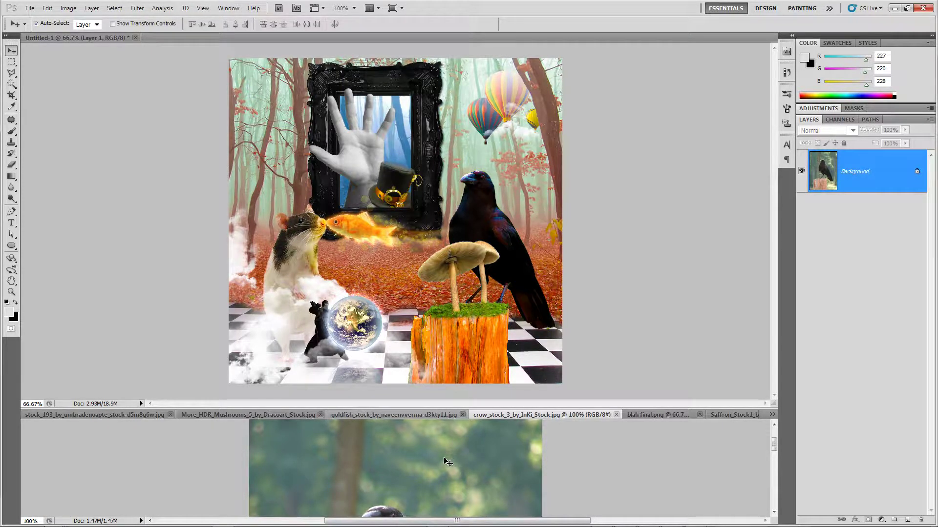
drag(443, 457, 402, 186)
drag(389, 236, 419, 188)
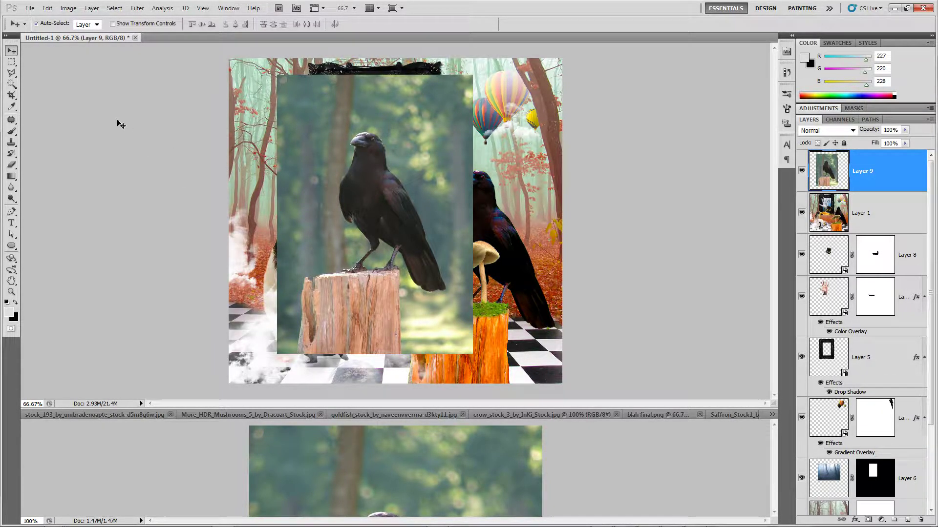
- Use the Quick Selection tool to select the blurred background on both sides of the crow's tree stump
click(14, 87)
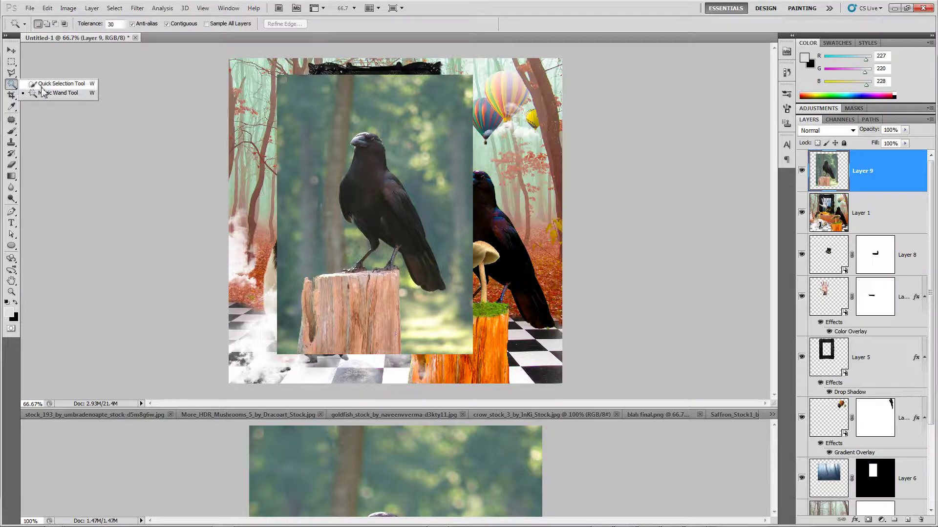
click(59, 84)
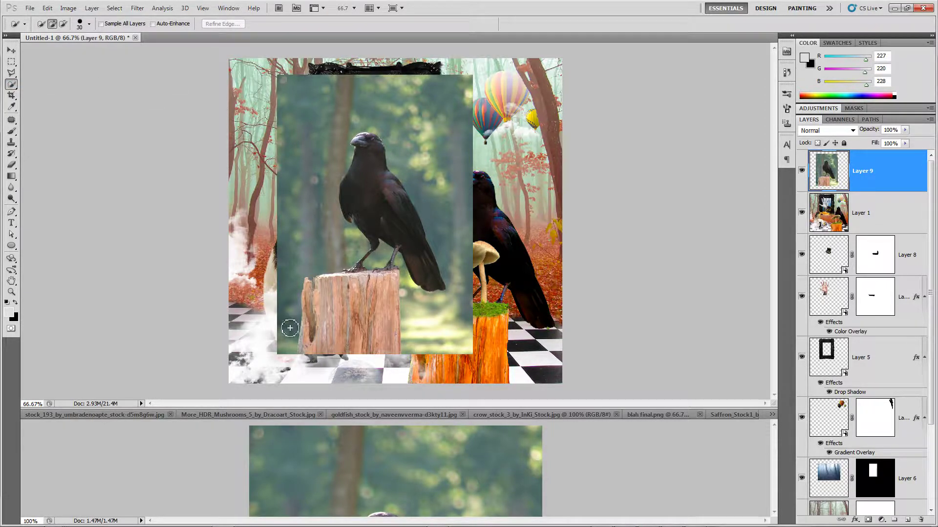
drag(289, 328, 295, 275)
drag(323, 319, 324, 319)
drag(436, 347, 437, 310)
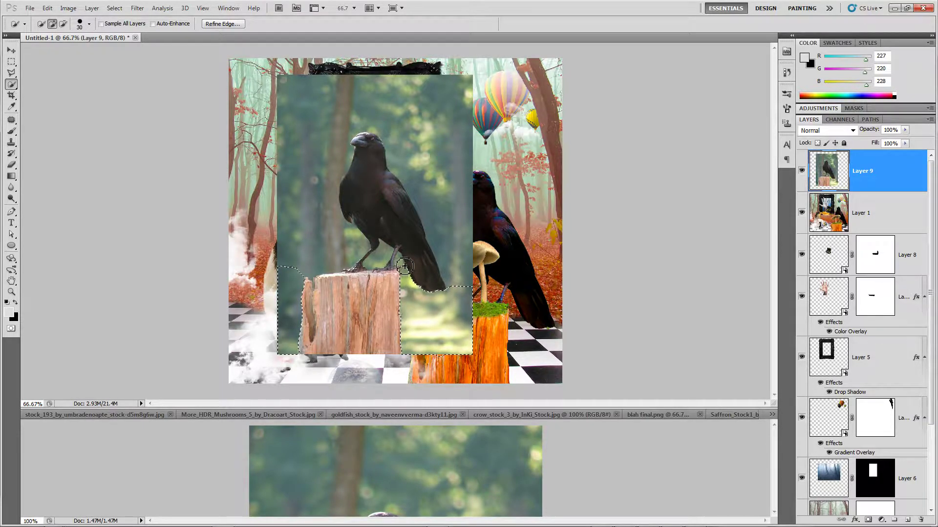
- Reduce the selection brush to 10 px and extend the selection to all the background around the crow and between its legs
key(bracketleft)
key(bracketleft)
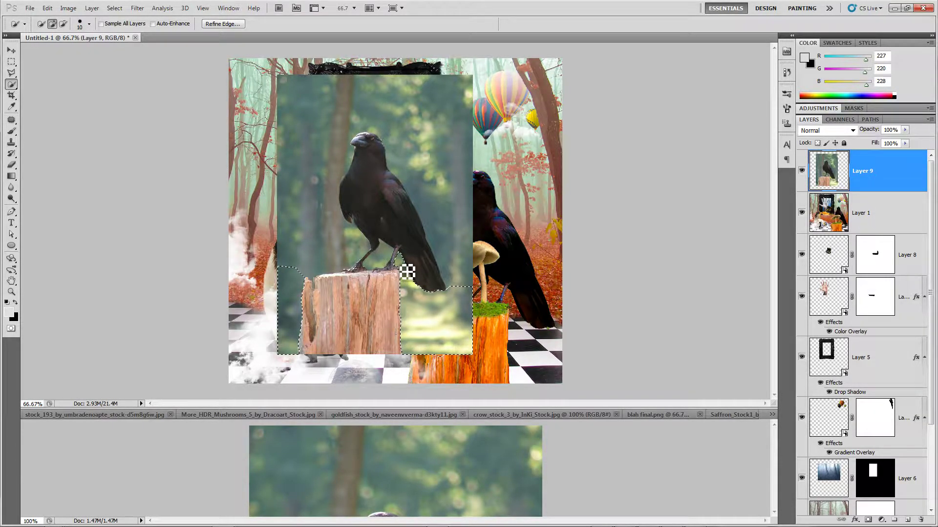
click(390, 259)
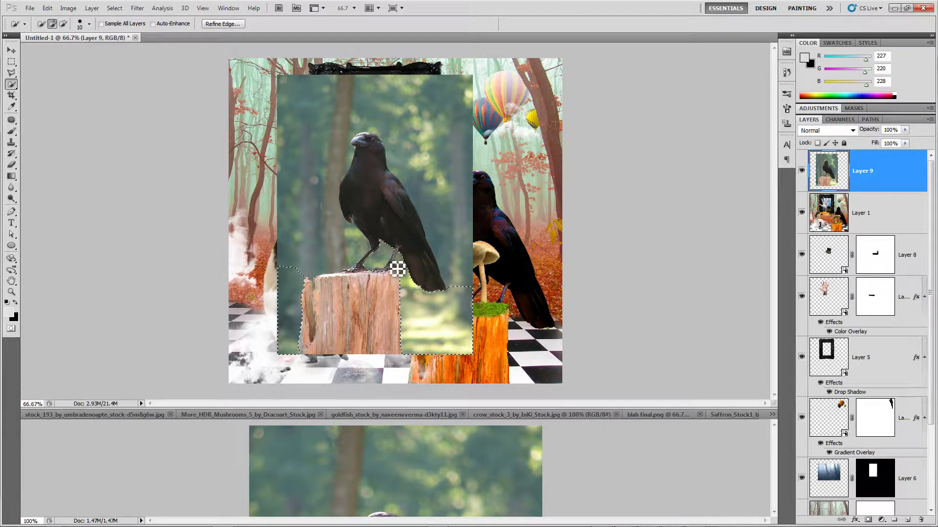
click(473, 274)
drag(473, 275, 446, 214)
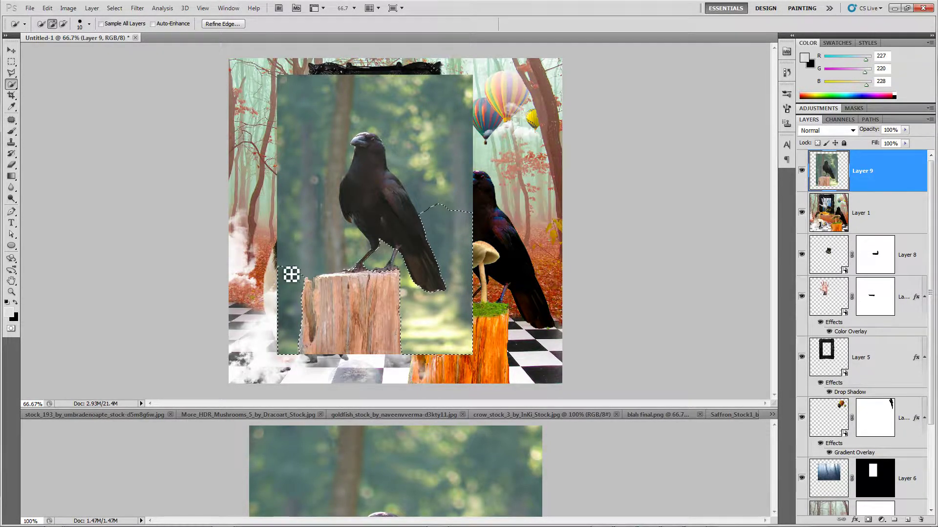
mouse_move(297, 259)
mouse_down()
mouse_move(304, 251)
mouse_move(346, 263)
mouse_move(388, 257)
mouse_move(360, 265)
mouse_move(343, 236)
mouse_move(332, 201)
mouse_move(337, 151)
mouse_up()
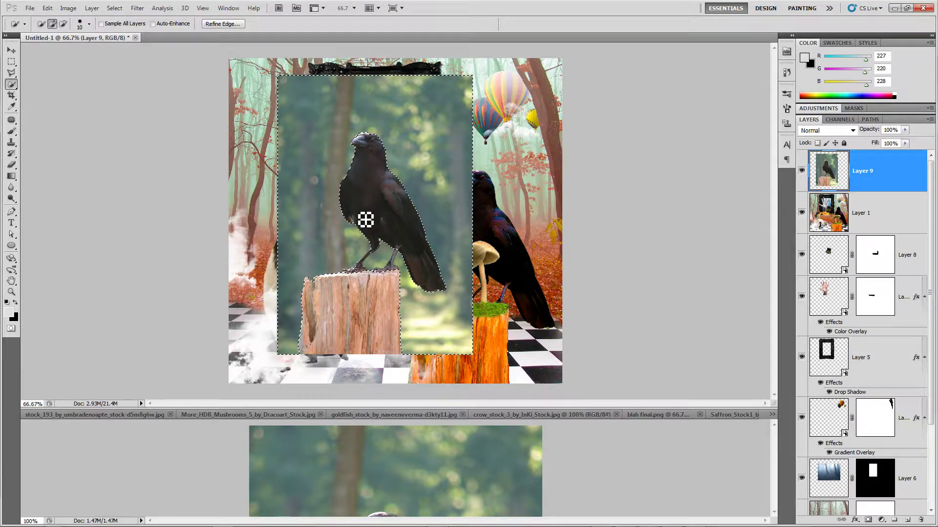
- Reduce the selection brush to 6 px and subtract the crow's legs and feet from the background selection
key(ctrl+plus)
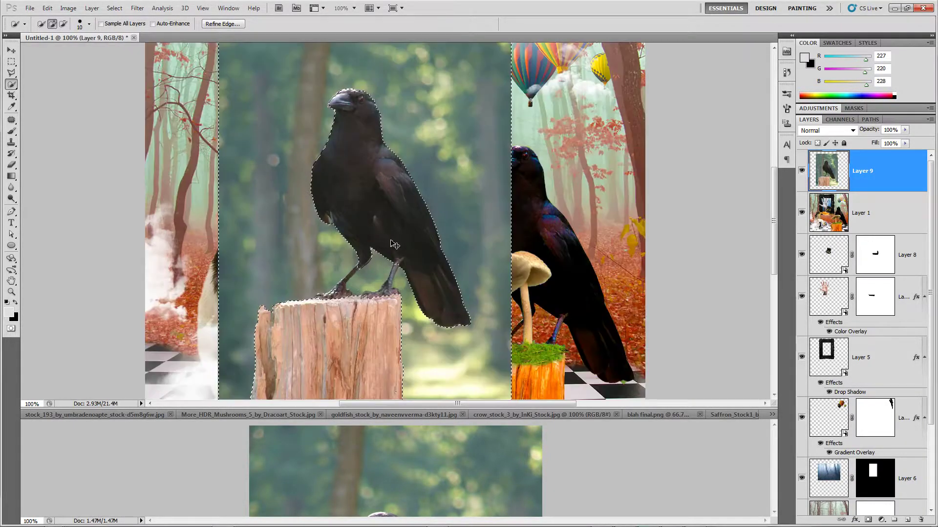
key(ctrl+plus)
key(ctrl+plus)
drag(371, 287, 465, 163)
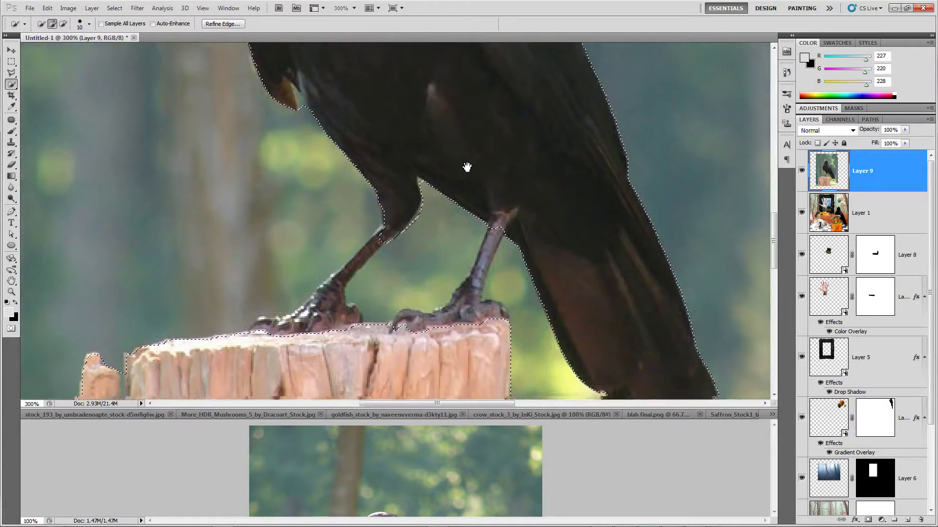
right_click(12, 84)
click(58, 86)
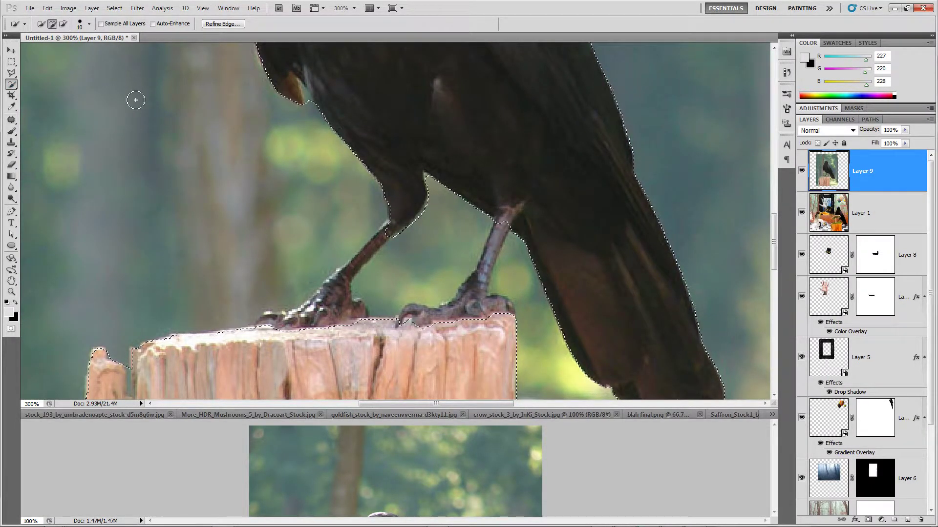
key(bracketleft)
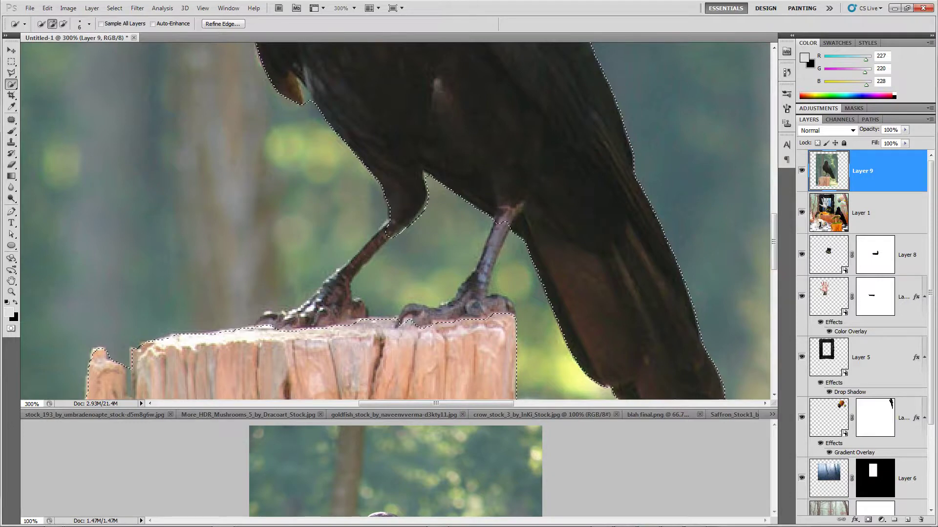
key(bracketleft)
key(bracketleft)
key(bracketleft)
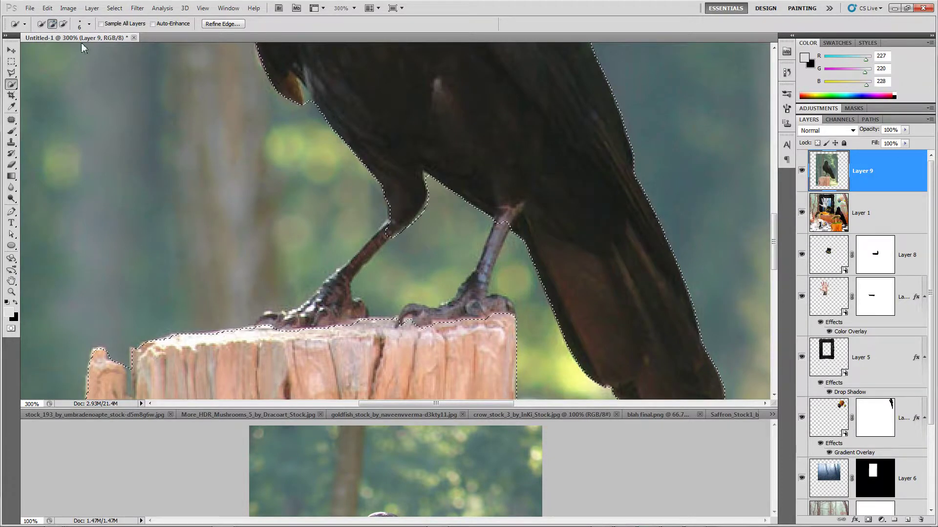
key(alt)
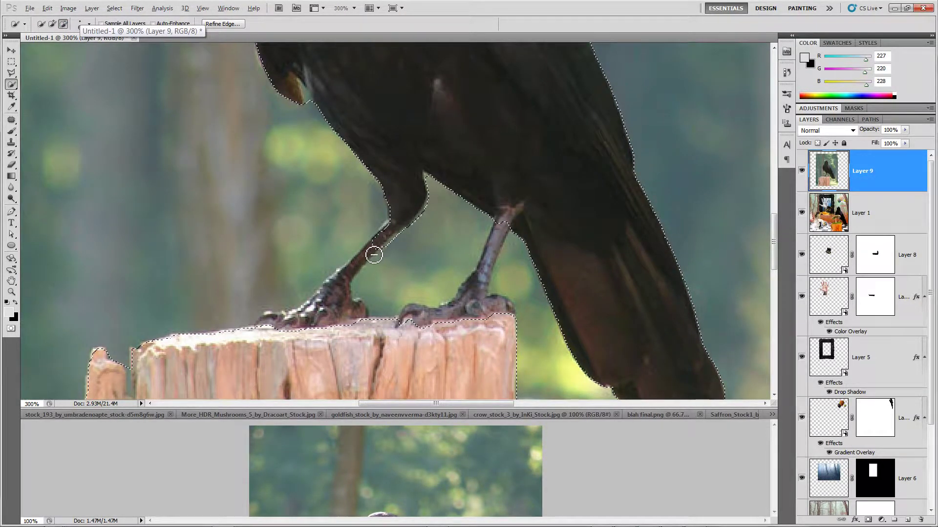
mouse_move(340, 293)
mouse_down()
mouse_move(317, 314)
mouse_move(345, 278)
mouse_move(301, 325)
mouse_move(261, 332)
mouse_move(294, 324)
mouse_up()
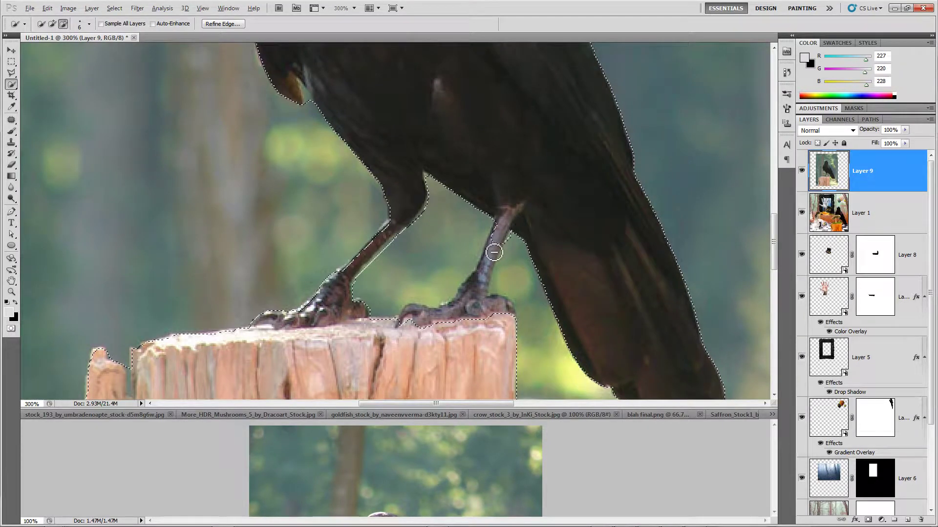
mouse_move(494, 252)
mouse_down()
mouse_move(455, 313)
mouse_move(408, 317)
mouse_move(512, 314)
mouse_up()
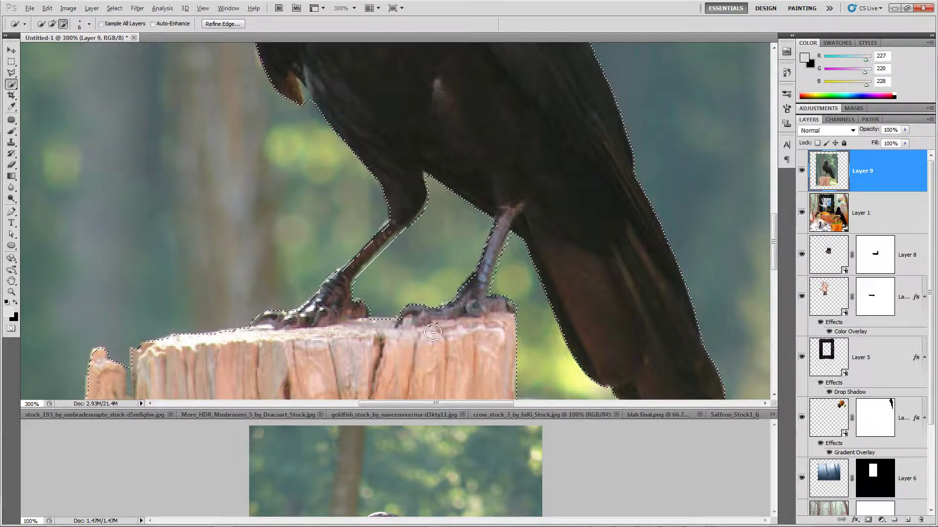
key(alt)
- Add a layer mask to Layer 9 from the selection and invert it so only the crow and stump show
click(869, 520)
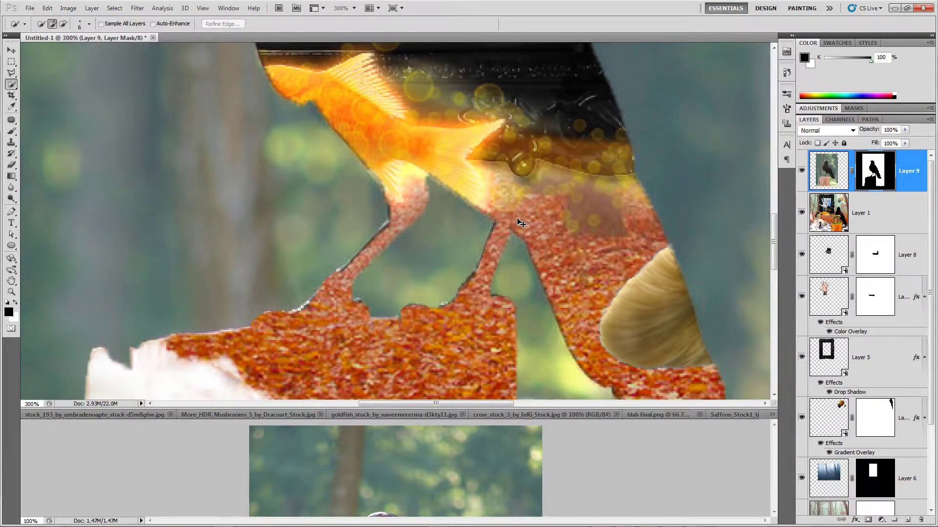
key(ctrl+minus)
key(ctrl+minus)
key(ctrl+minus)
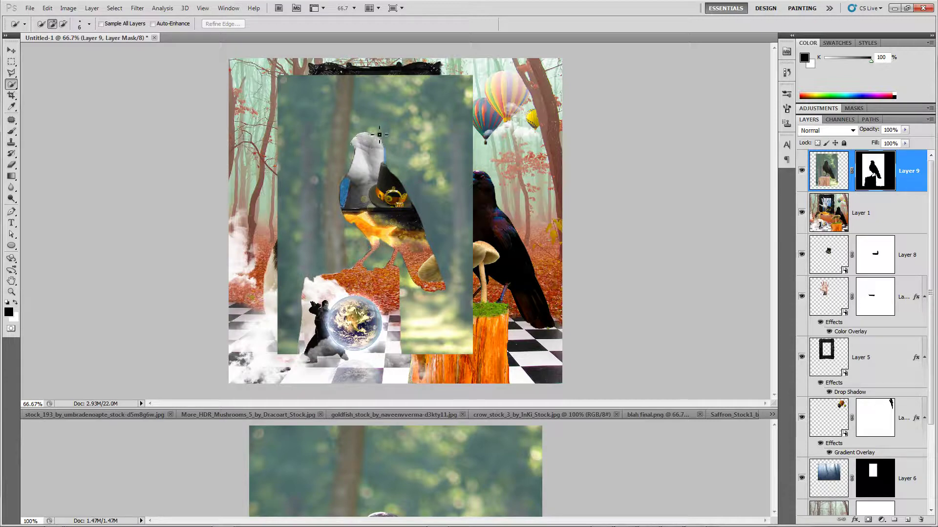
key(v)
click(185, 125)
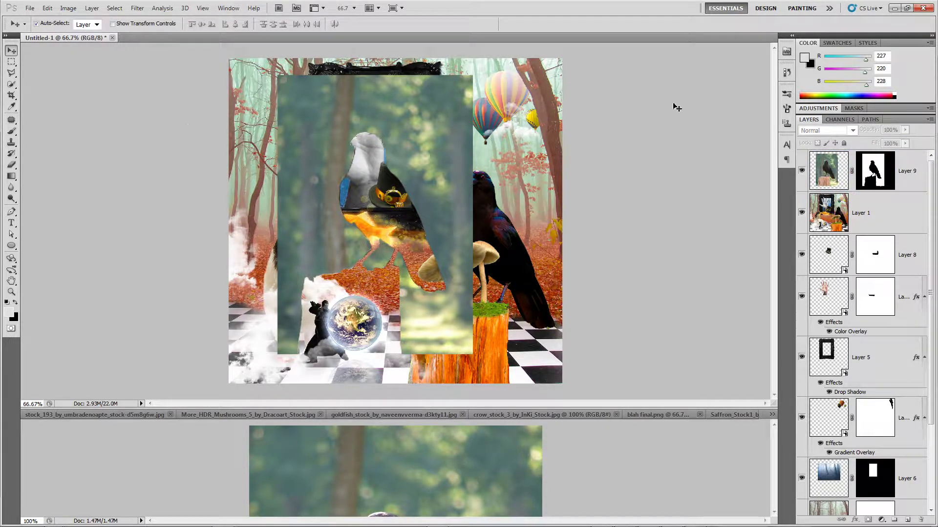
click(878, 173)
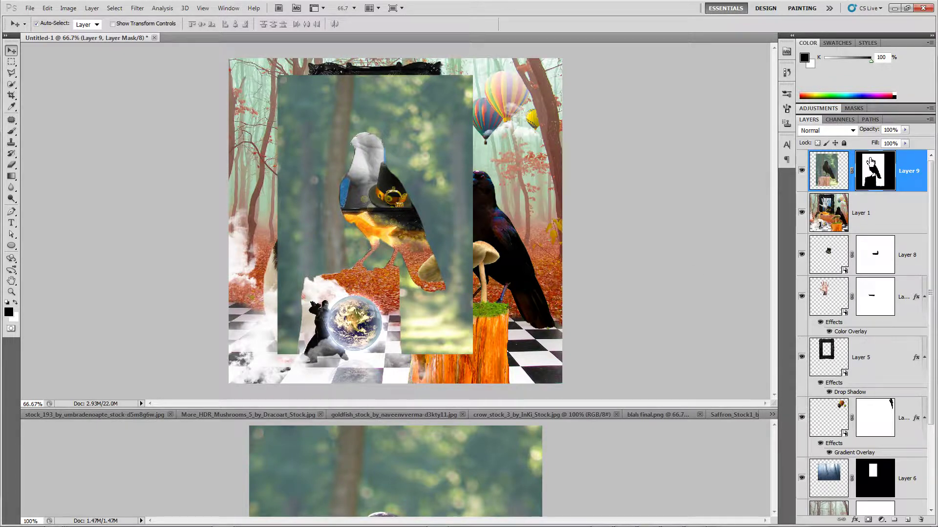
key(ctrl+i)
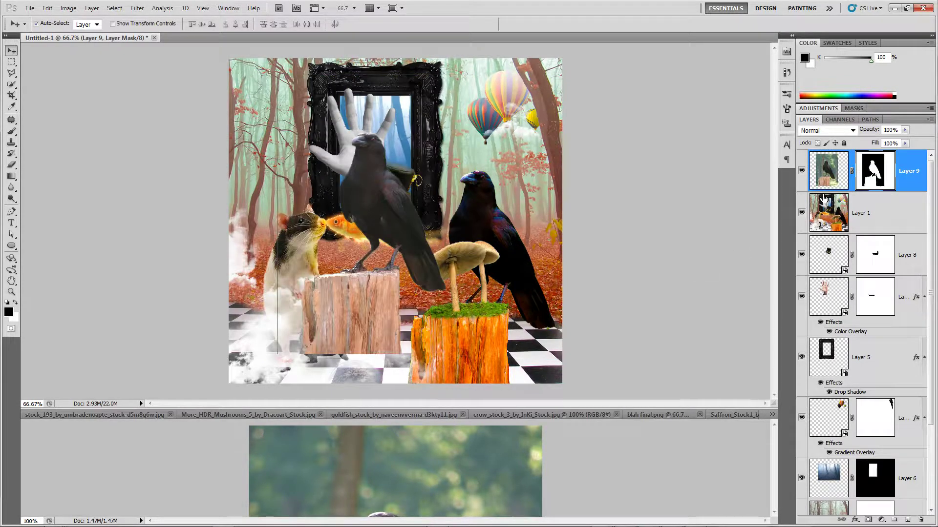
- Shift the cut-out crow and stump right toward the reference image's mushroom stump, undoing and redoing the move
drag(341, 229, 343, 233)
drag(361, 300, 376, 300)
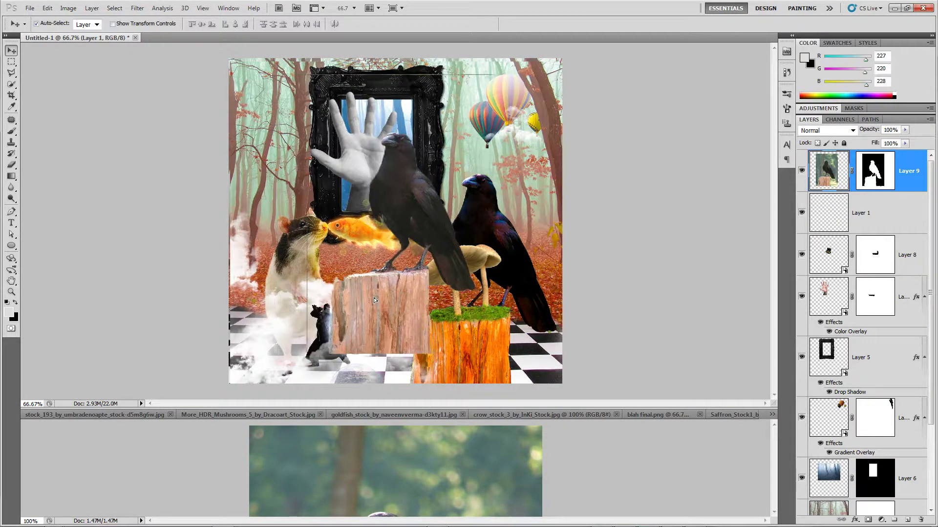
key(ctrl+z)
key(ctrl+z)
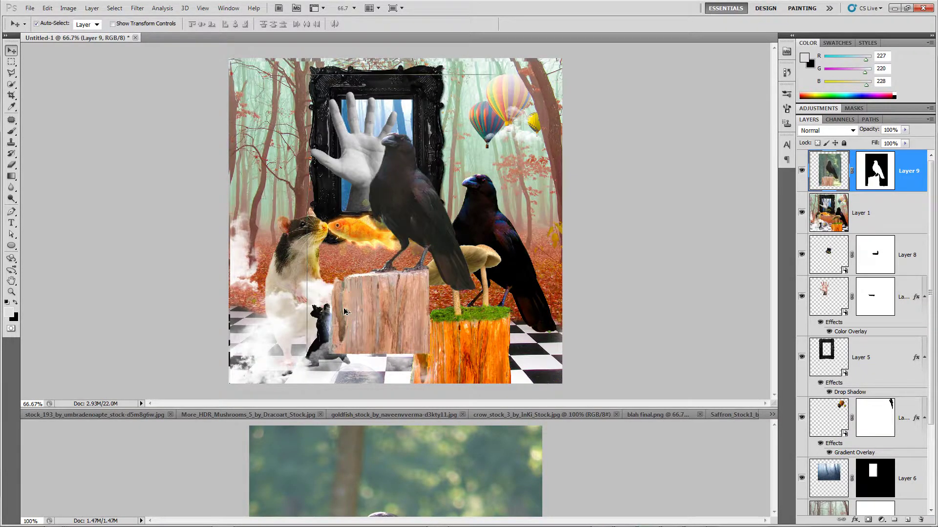
- Undo the last moves of the crow, shift it clear of the reference crow and paint out the stray edge lines on Layer 9's mask
key(ctrl+alt+z)
key(ctrl+alt+z)
mouse_move(343, 309)
mouse_down()
mouse_move(369, 287)
mouse_move(327, 309)
mouse_up()
click(870, 183)
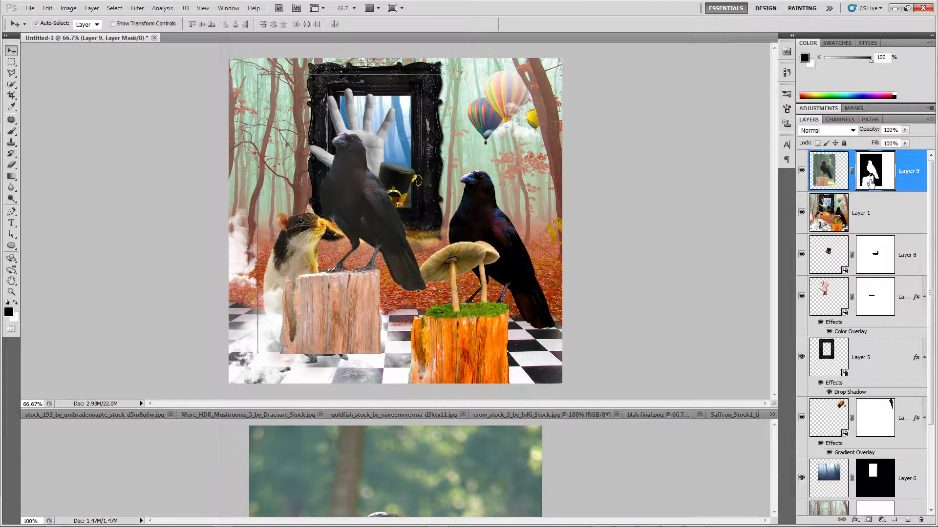
key(b)
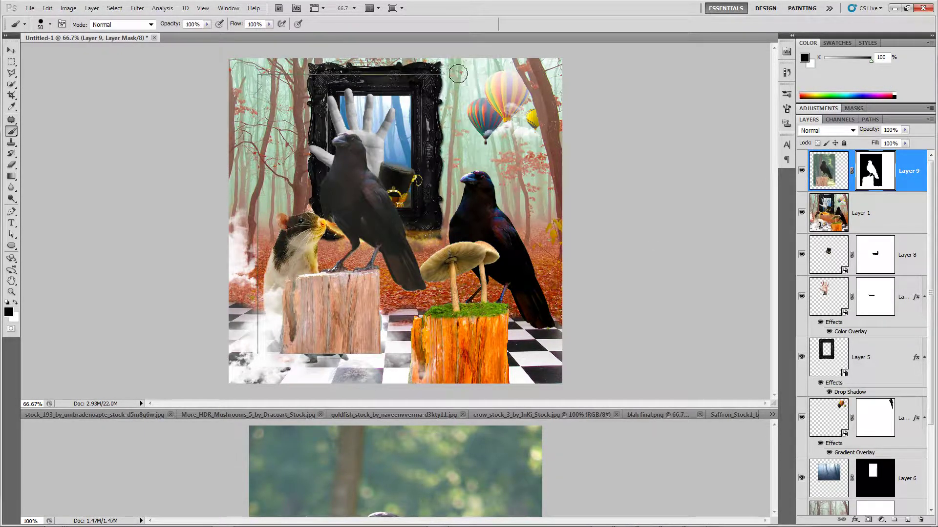
drag(444, 69, 371, 73)
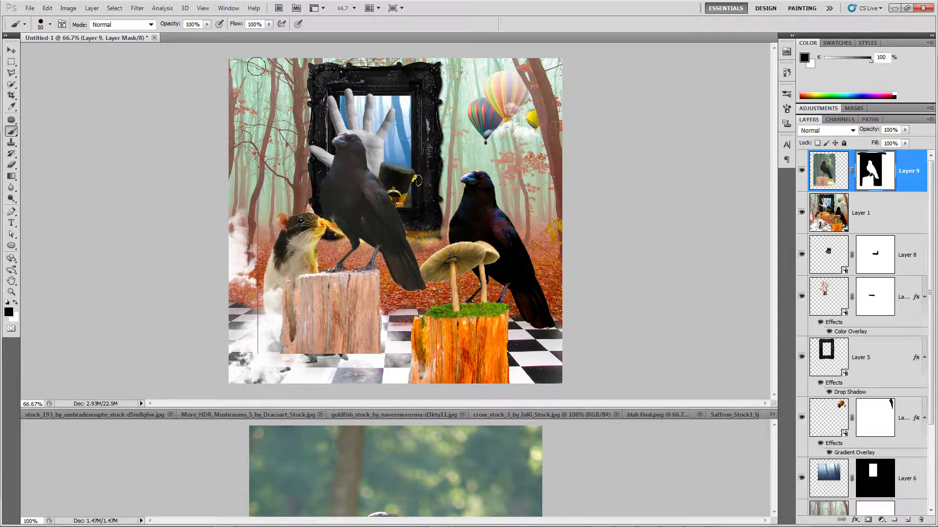
drag(260, 226, 263, 355)
- Place the crow and stump over the reference's crow and stump, compare by toggling Layer 9, and leave Layer 9 hidden
key(v)
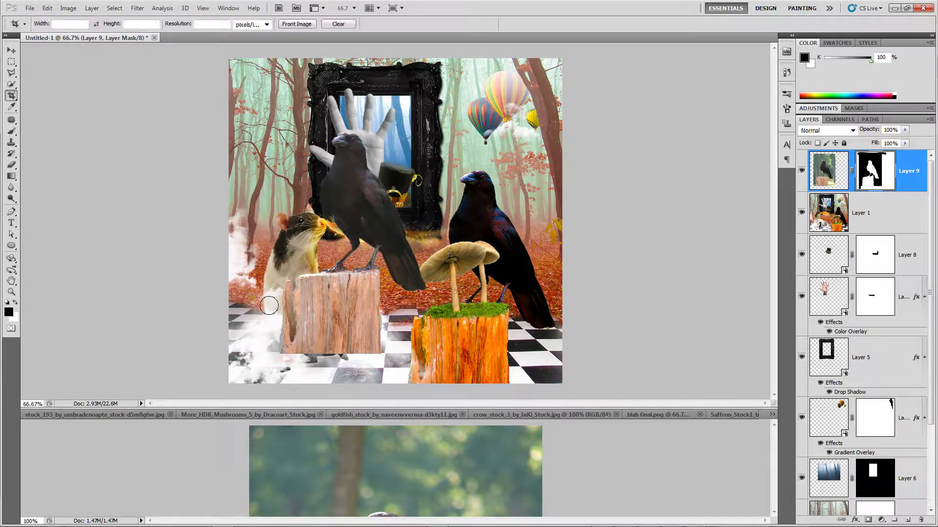
drag(321, 283, 446, 310)
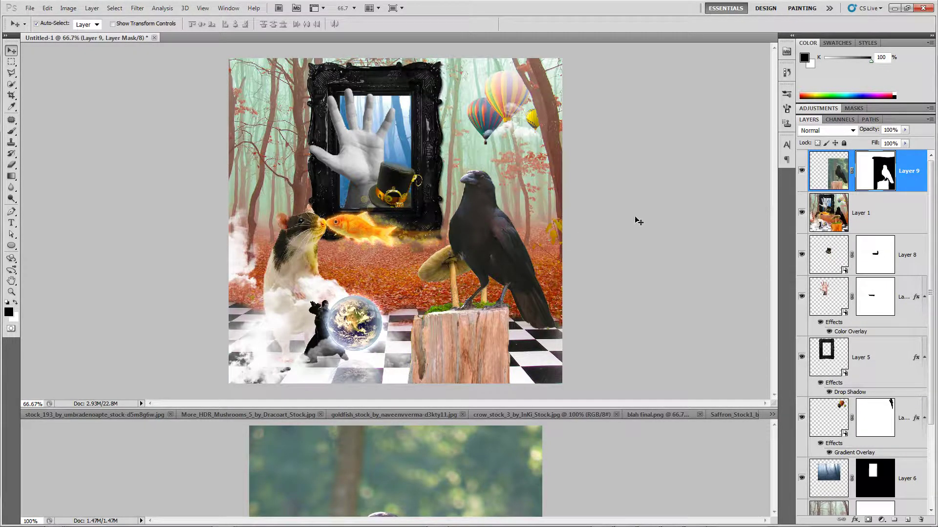
click(802, 171)
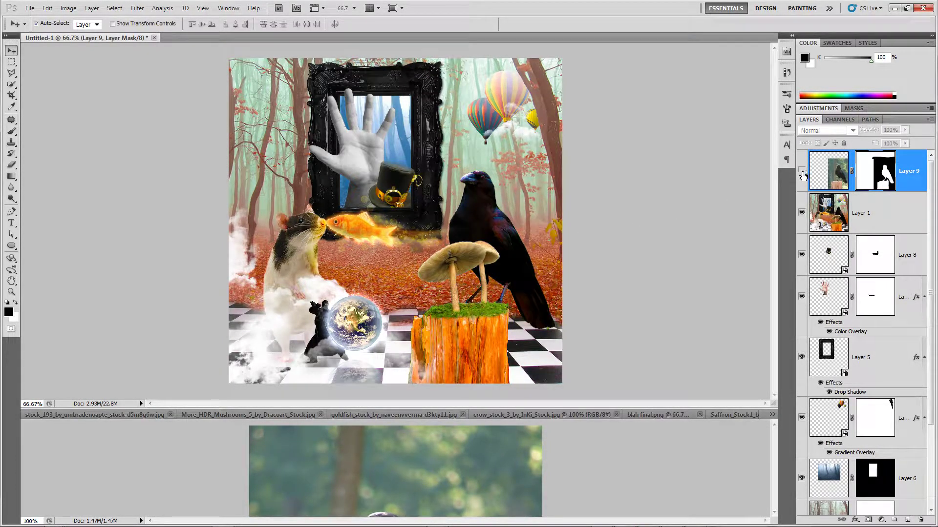
click(802, 172)
click(801, 172)
click(801, 172)
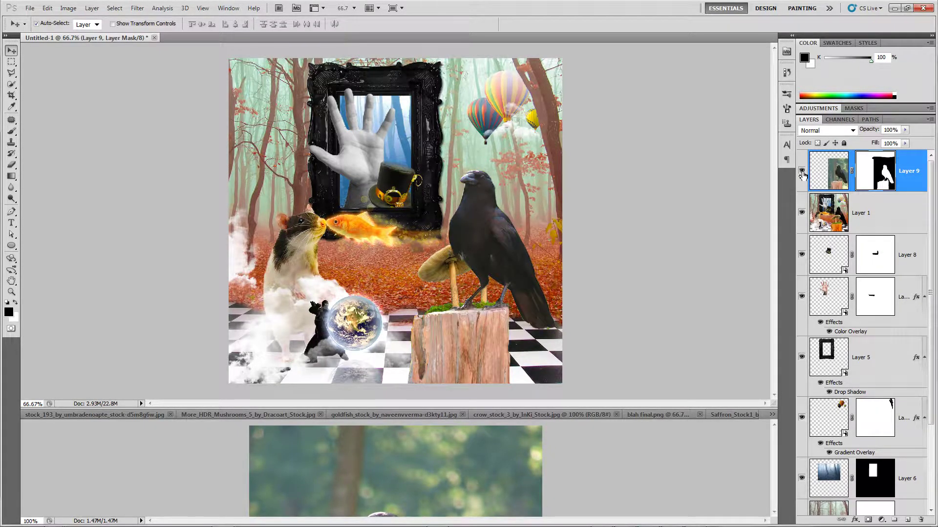
click(801, 172)
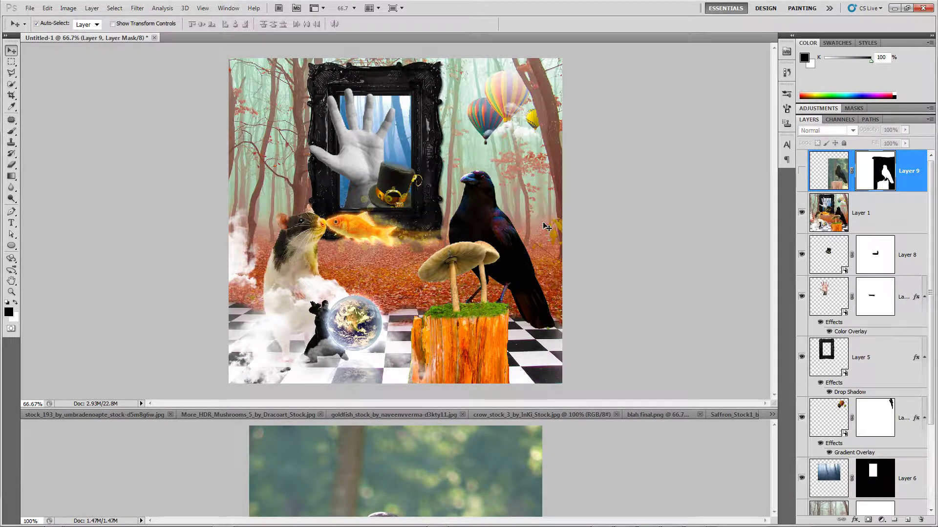
- Close the crow_stock_3_by_InKi_Stock.jpg and blah final.png documents
click(537, 415)
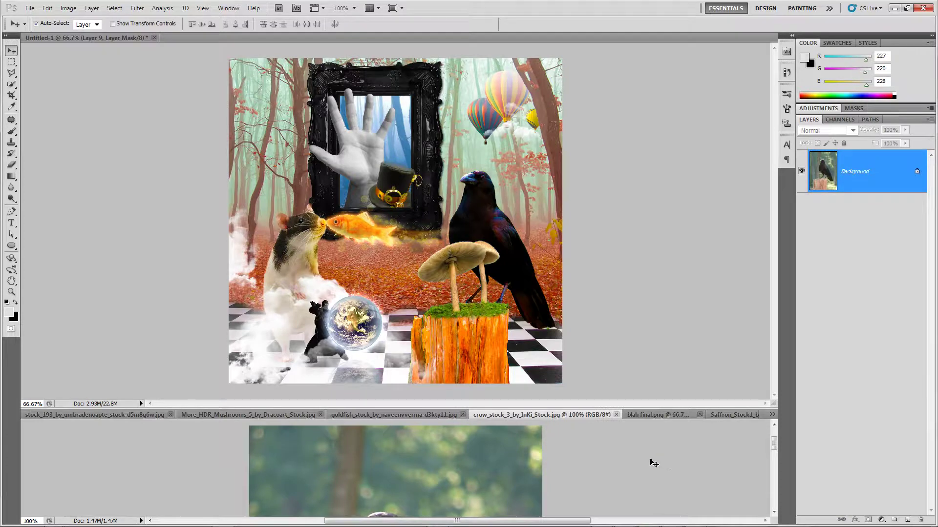
key(ctrl+w)
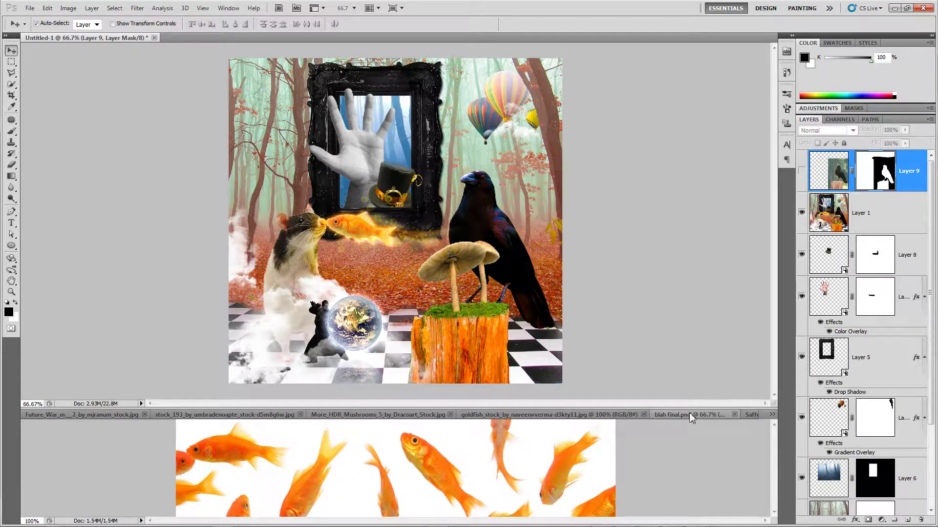
click(731, 415)
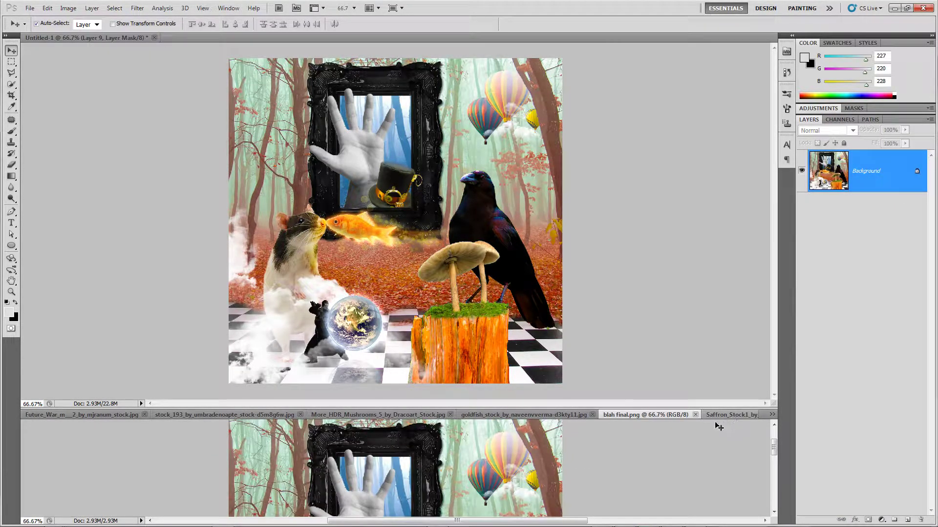
key(ctrl+w)
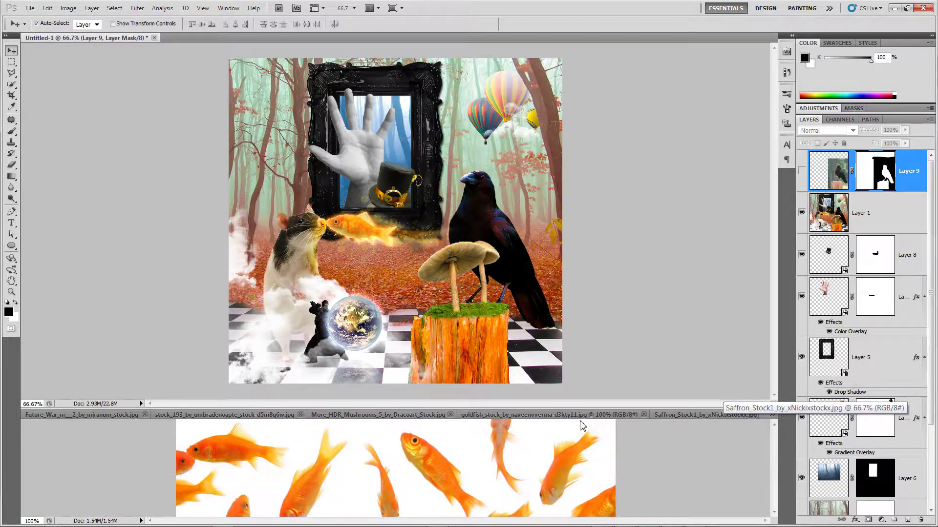
- Copy the More_HDR_Mushrooms_5 stock photo into the composite as a new layer and scale it to about 88%
click(337, 421)
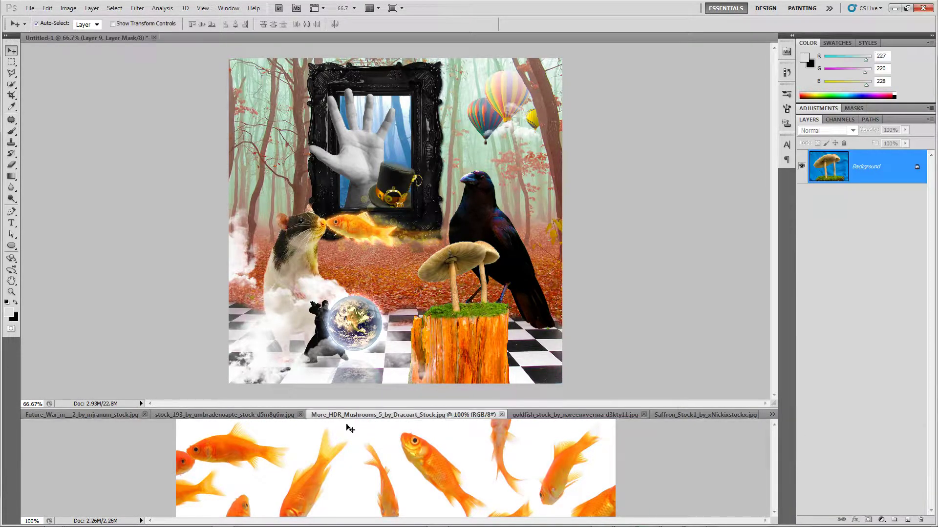
drag(371, 199, 447, 264)
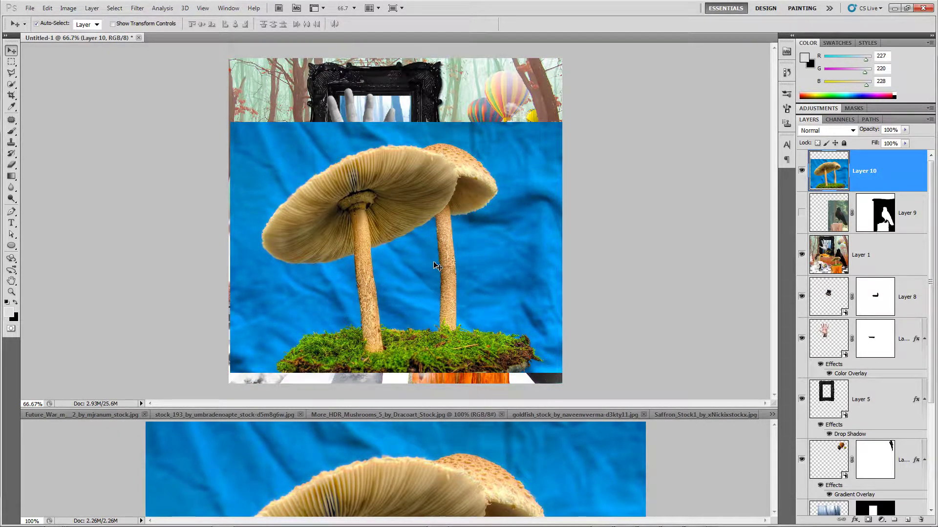
key(ctrl+t)
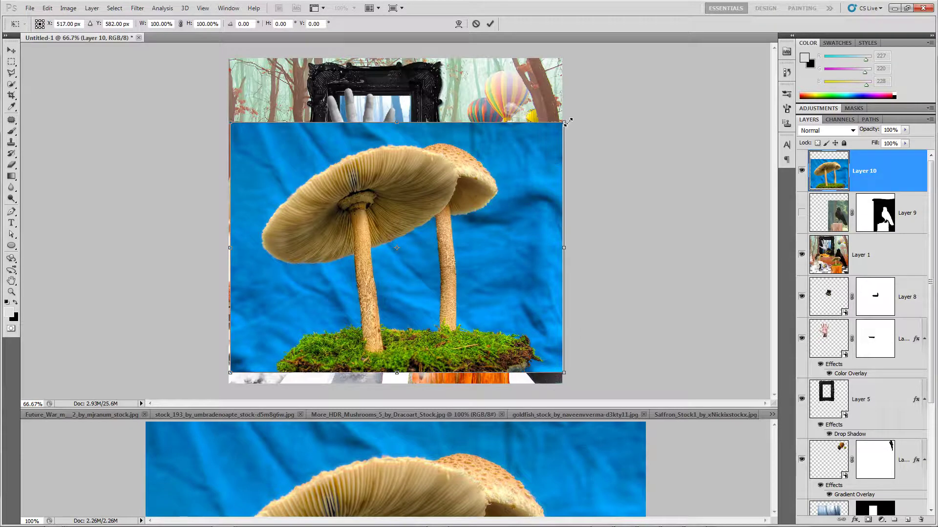
drag(566, 123, 544, 142)
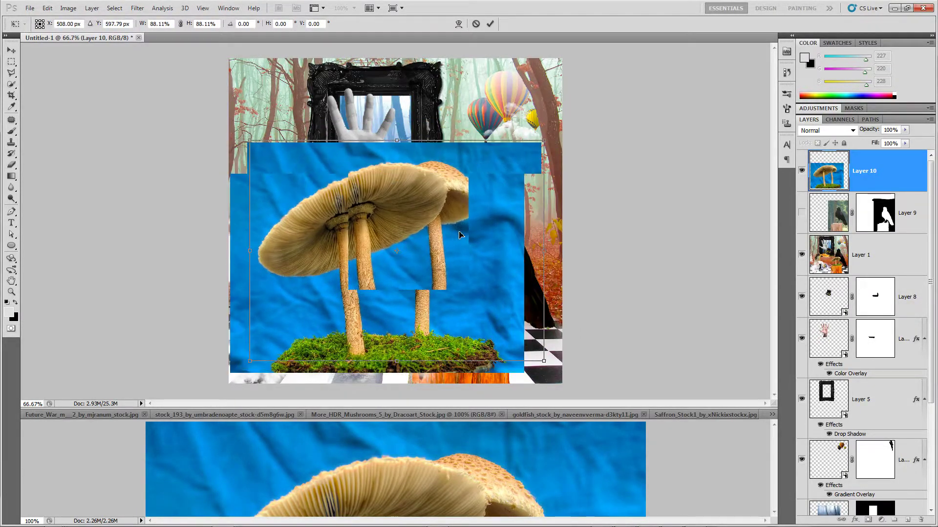
key(Return)
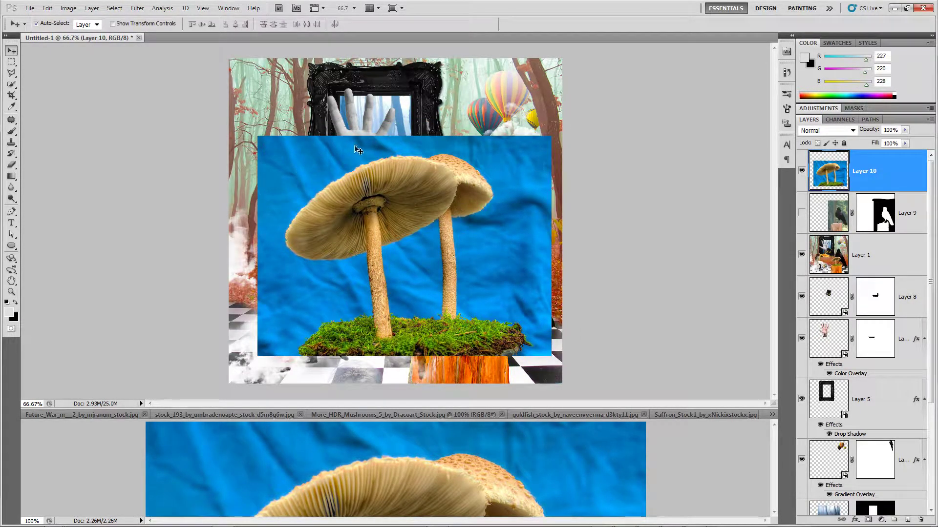
- Select the blue backdrop around the mushrooms with Color Range at fuzziness 77, sampling several light and dark blue areas
click(117, 9)
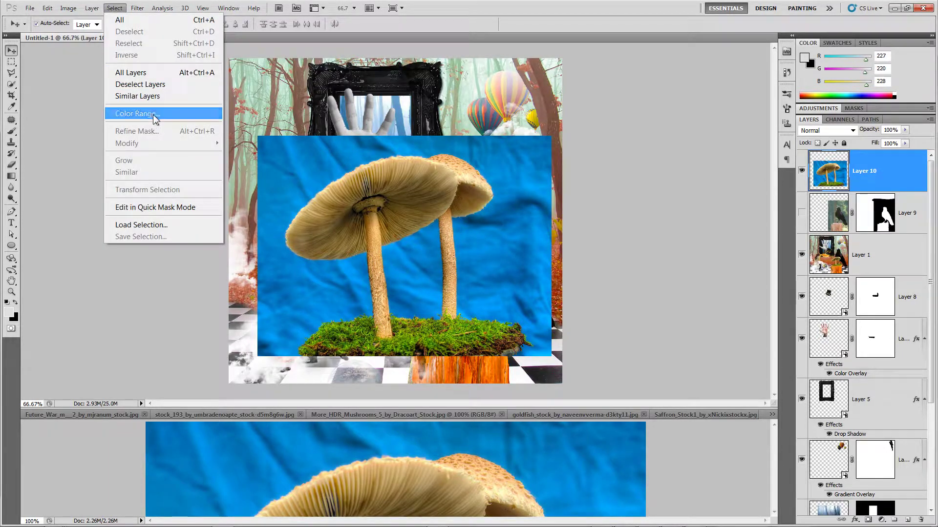
click(156, 112)
click(297, 159)
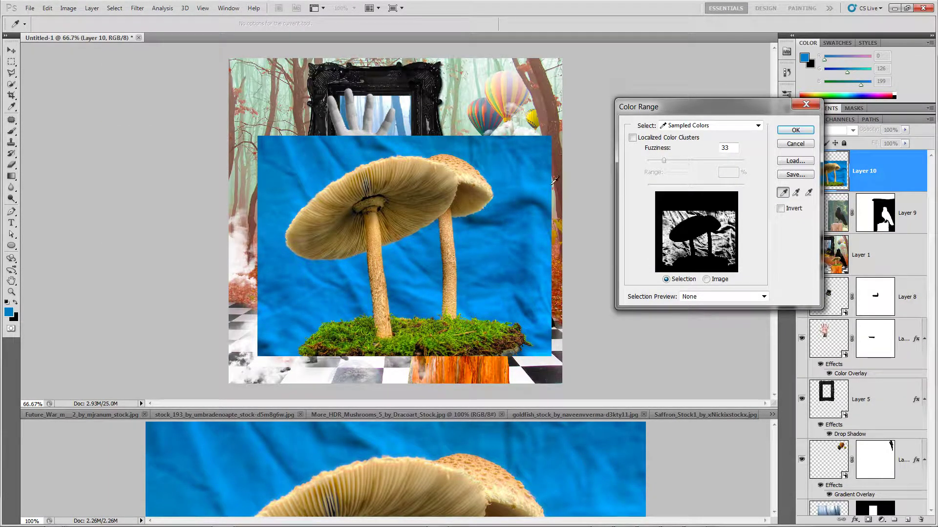
drag(664, 168, 685, 170)
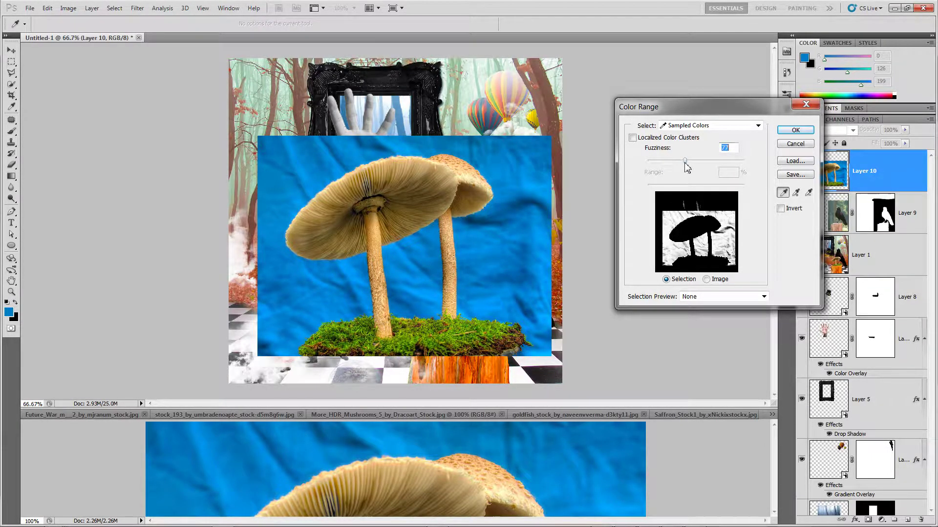
click(536, 214)
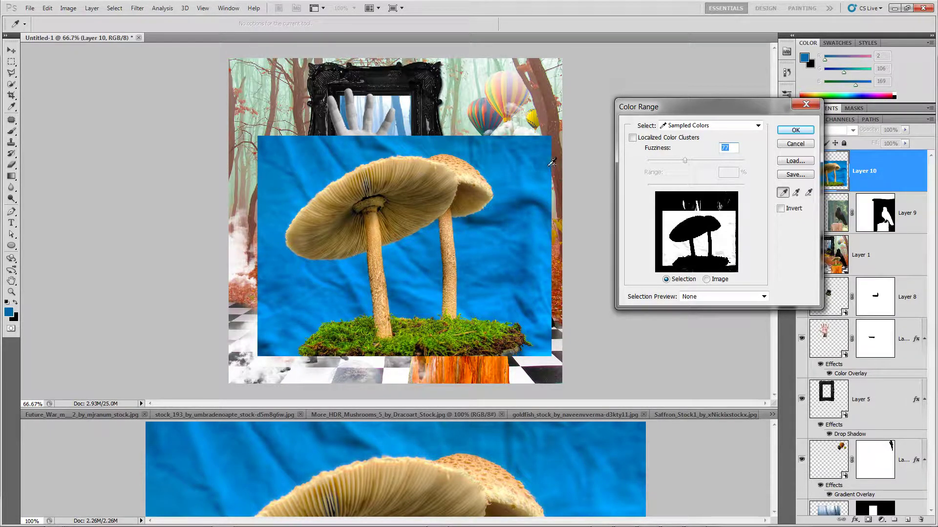
drag(552, 163, 521, 262)
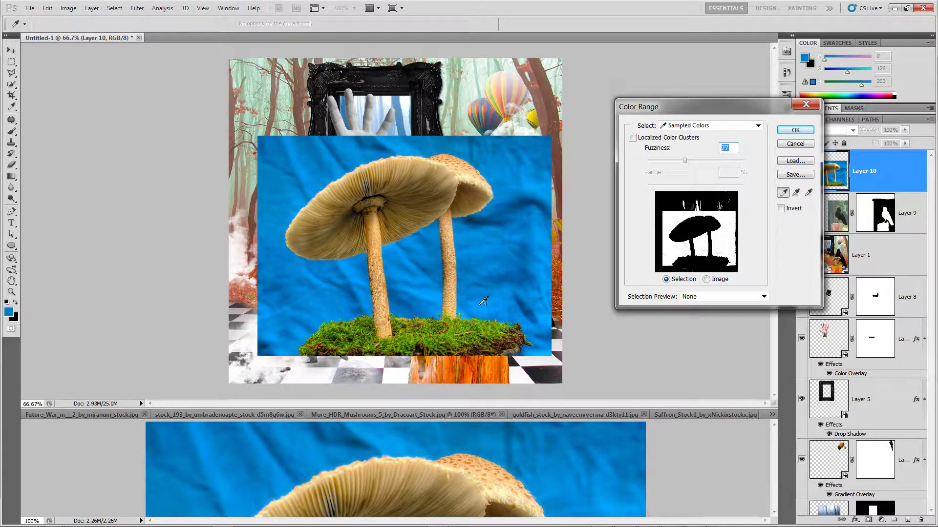
drag(483, 302, 495, 307)
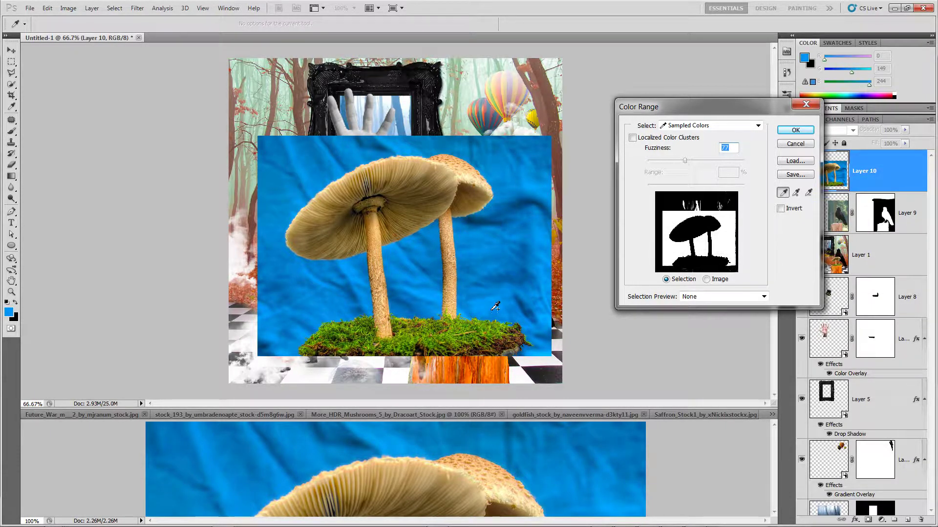
click(795, 130)
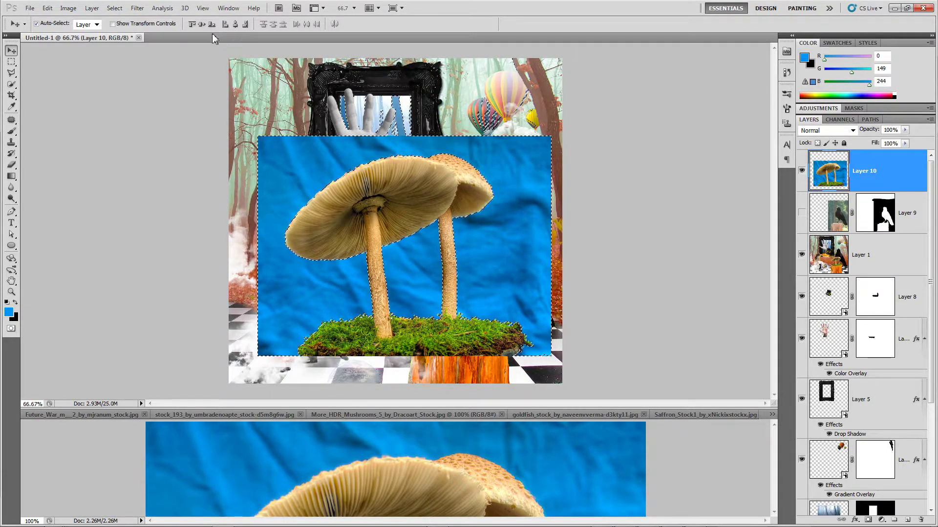
- Invert the backdrop selection and add it to Layer 10 as a layer mask so the mushrooms and moss are cut out
click(69, 8)
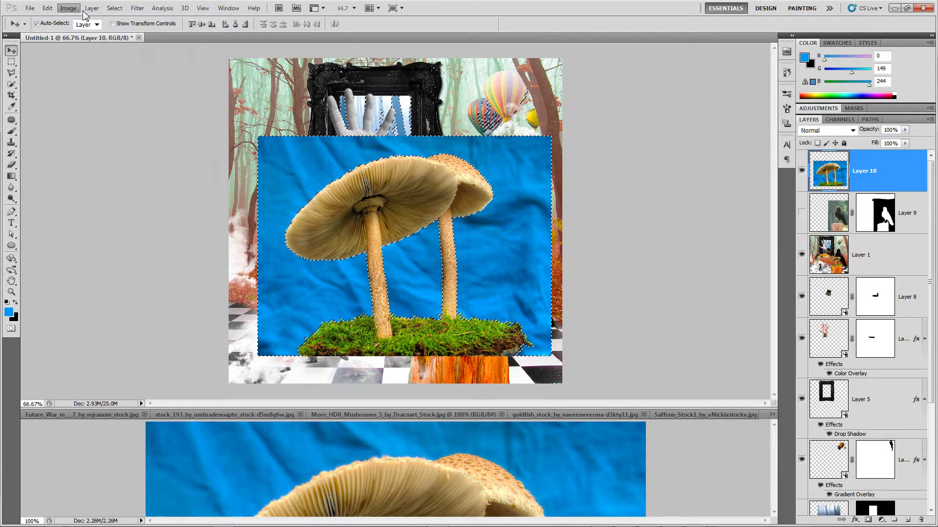
click(114, 8)
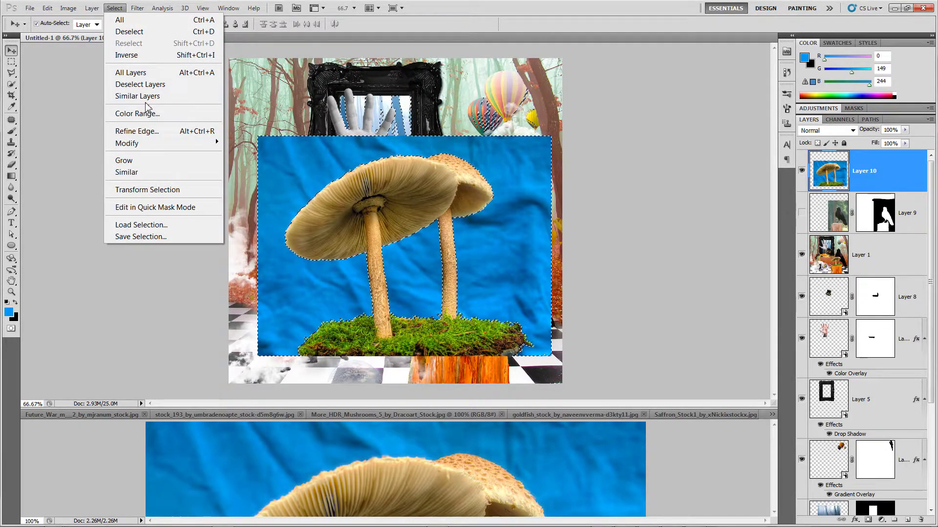
click(152, 58)
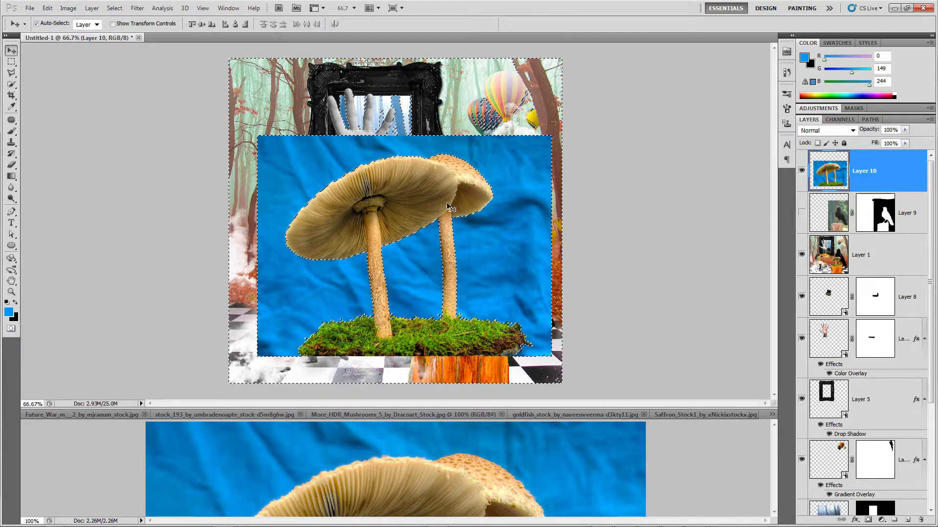
click(868, 520)
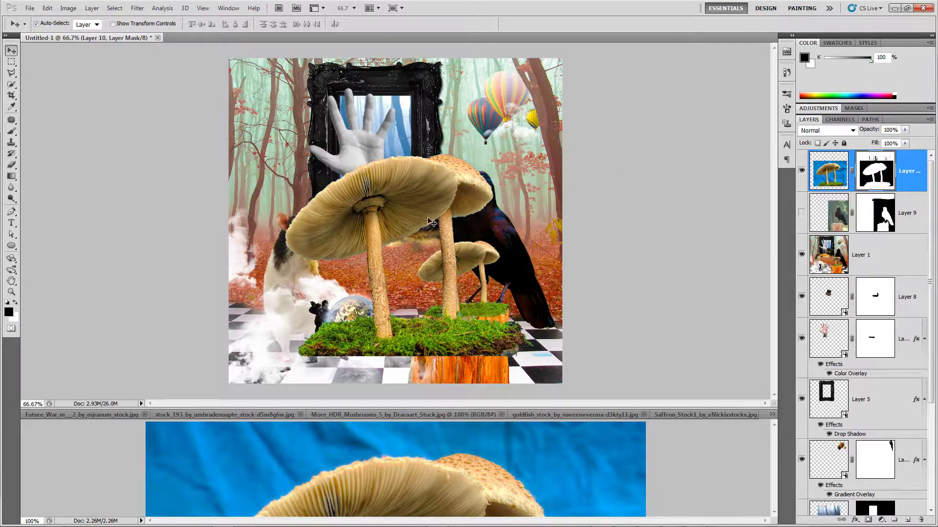
- Move the cut-out mushrooms up and left on the canvas and convert Layer 10 to a smart object
drag(459, 215, 425, 199)
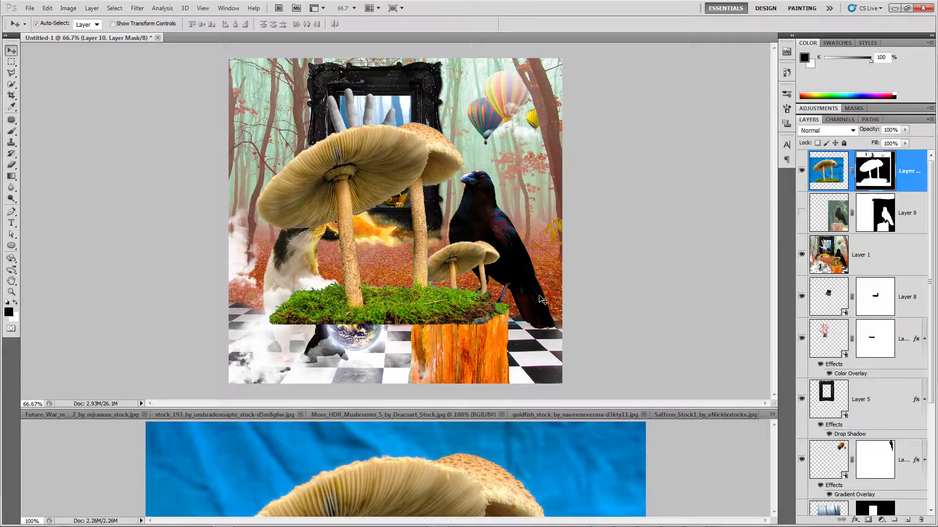
key(b)
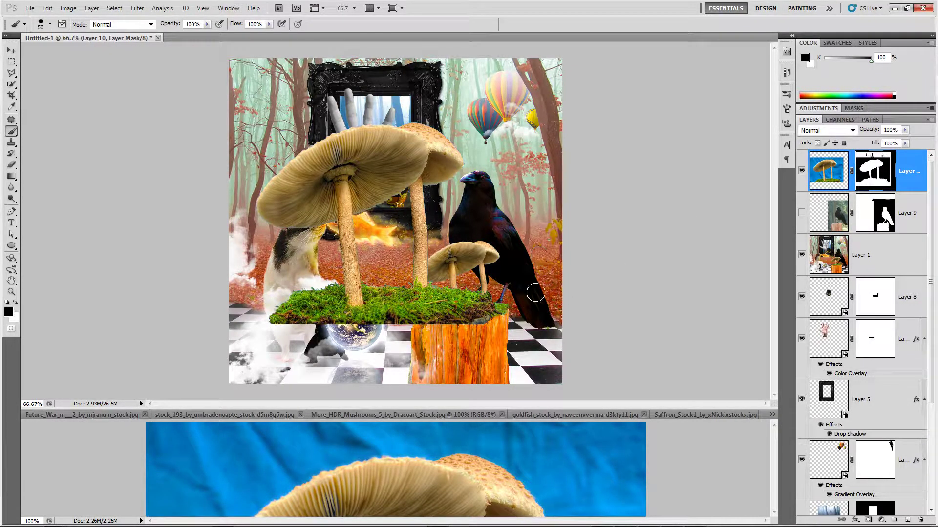
key(v)
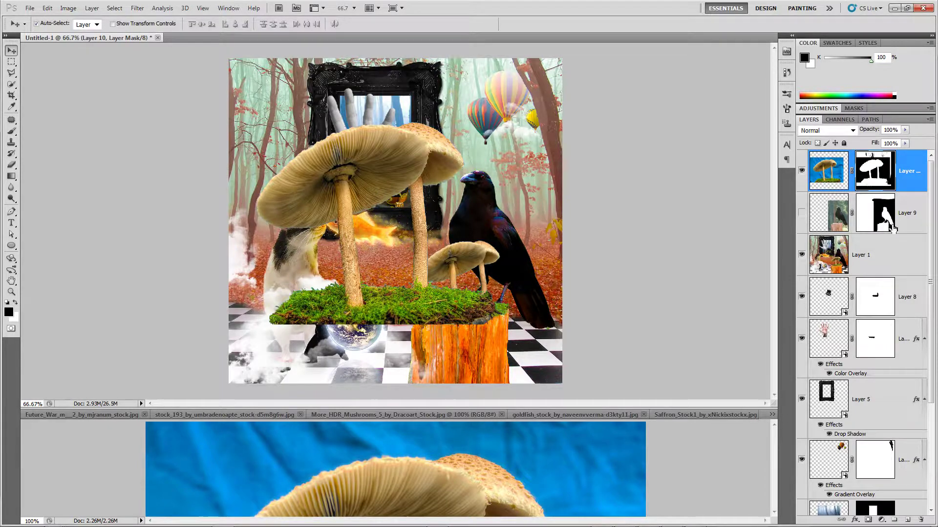
right_click(913, 184)
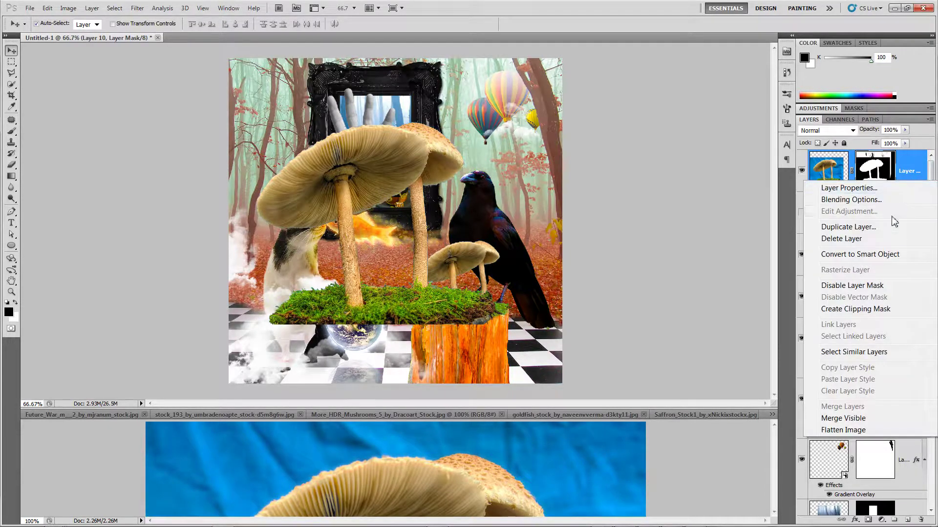
click(909, 254)
- Scale the mushroom layer to 39.54% and position it on top of the crow's tree stump
key(ctrl+t)
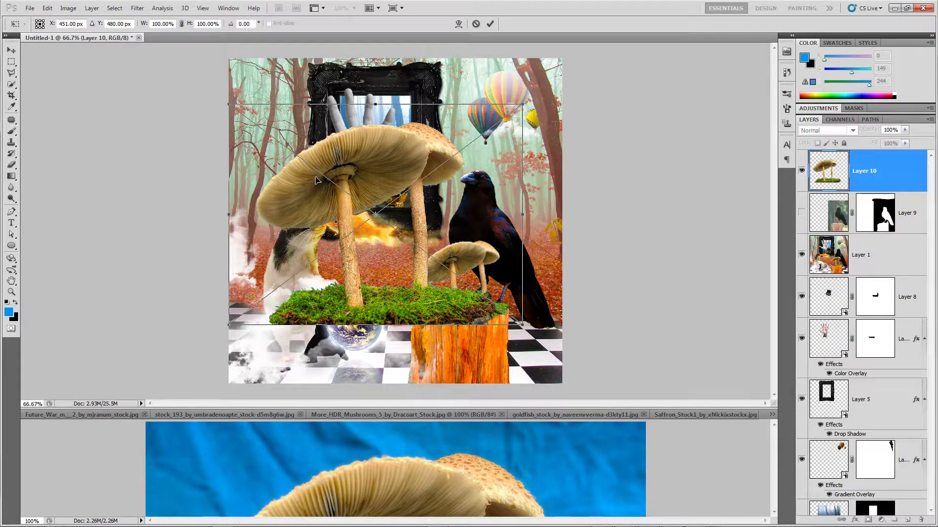
drag(253, 123, 394, 263)
key(Right)
key(Right)
key(Right)
key(Right)
key(Up)
key(Up)
key(Up)
key(Up)
key(Up)
key(Up)
key(Up)
key(Up)
key(Up)
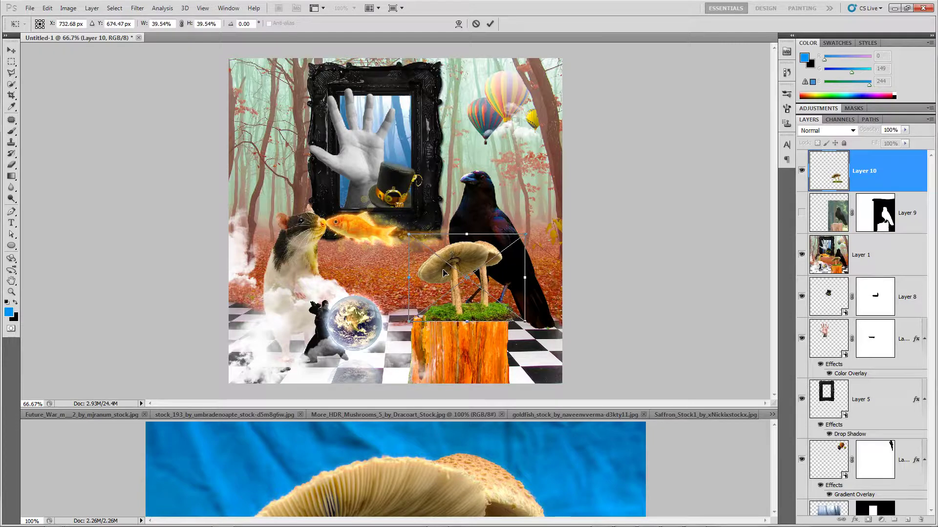
key(Left)
key(Up)
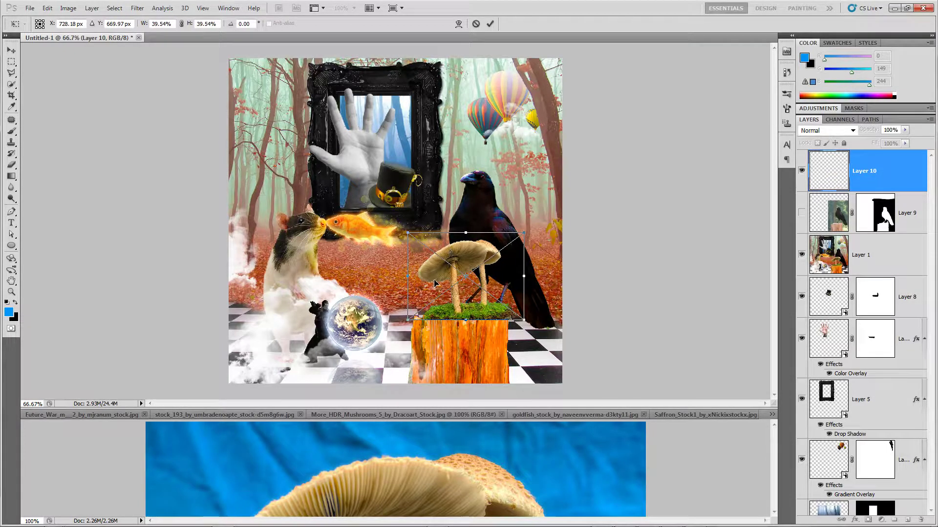
key(Return)
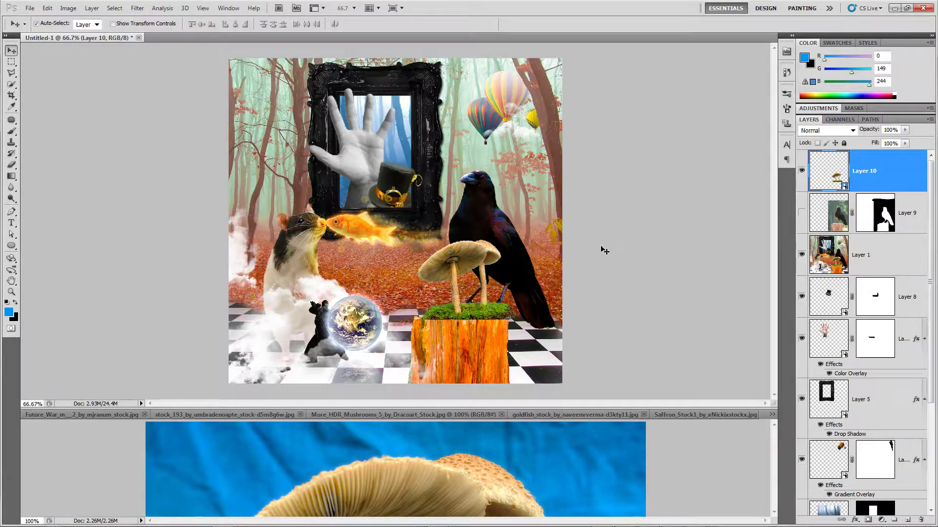
- Compare the mushrooms with the reference composite and nudge Layer 10 slightly left to line up with it
click(802, 172)
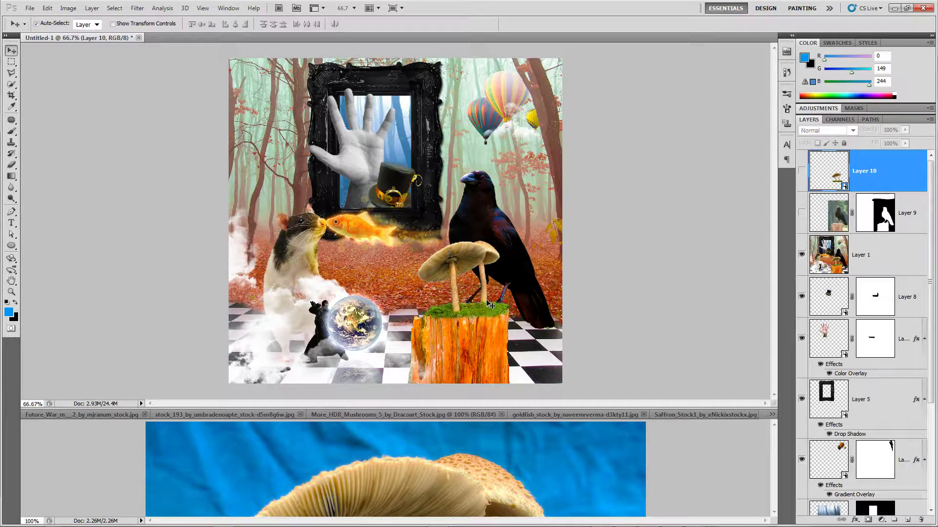
key(ctrl+plus)
key(ctrl+plus)
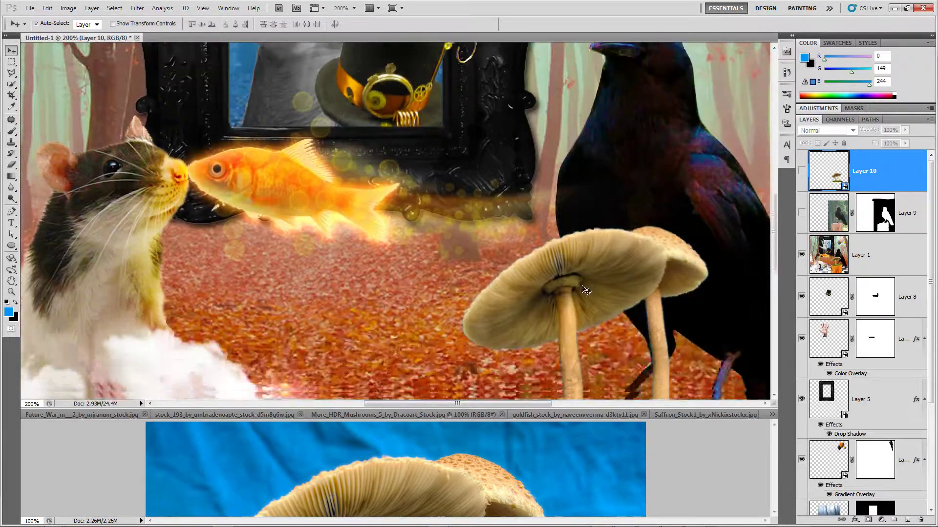
scroll(586, 290, down, 3)
scroll(805, 176, down, 3)
scroll(806, 179, up, 3)
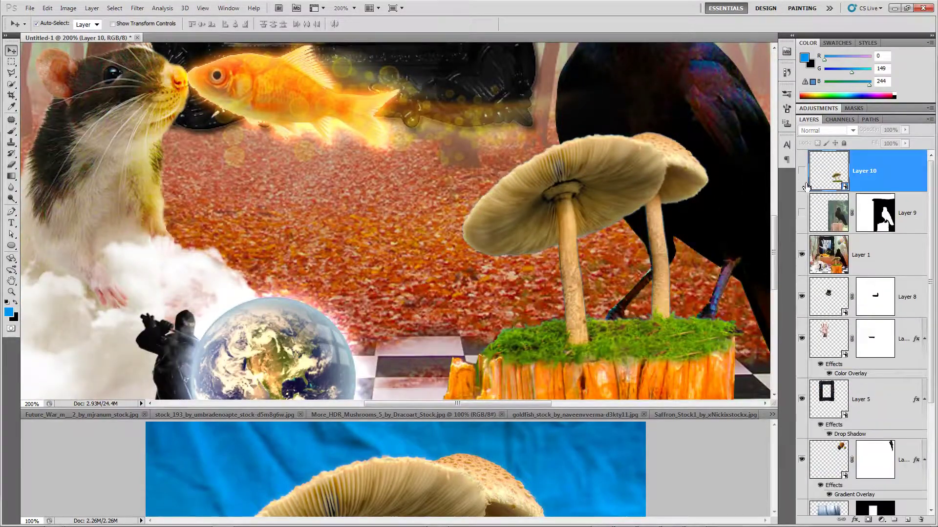
click(801, 172)
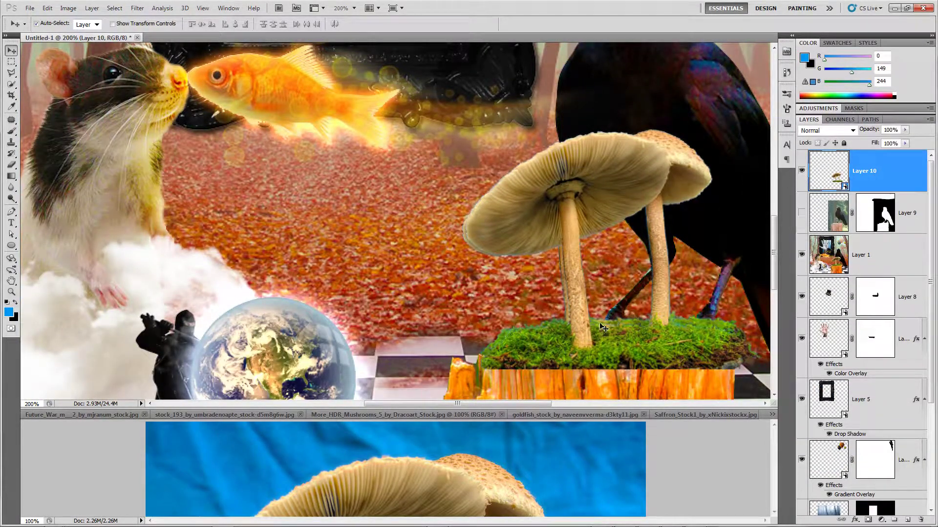
drag(586, 340, 584, 341)
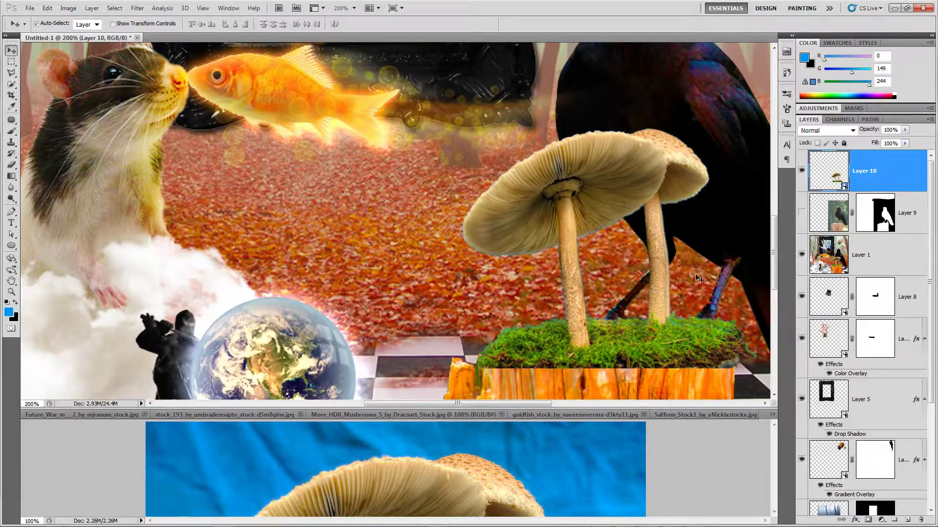
click(801, 171)
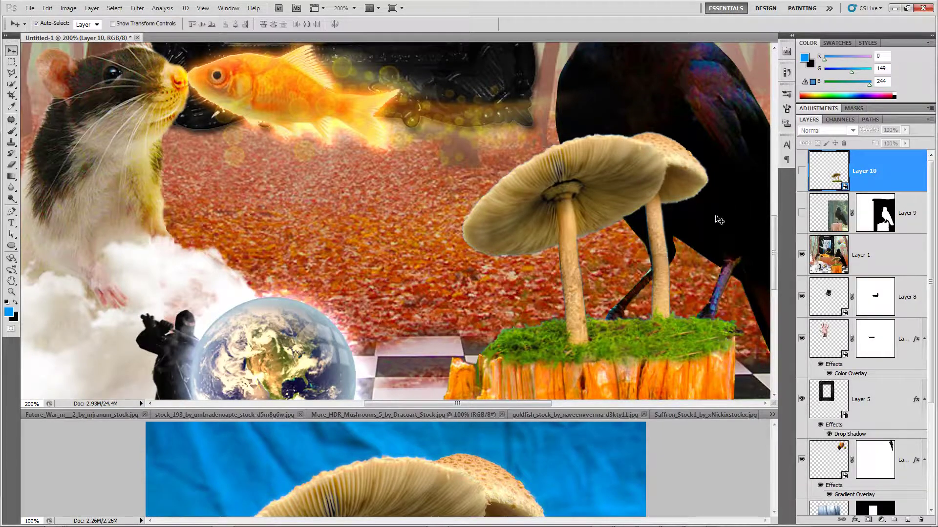
click(801, 171)
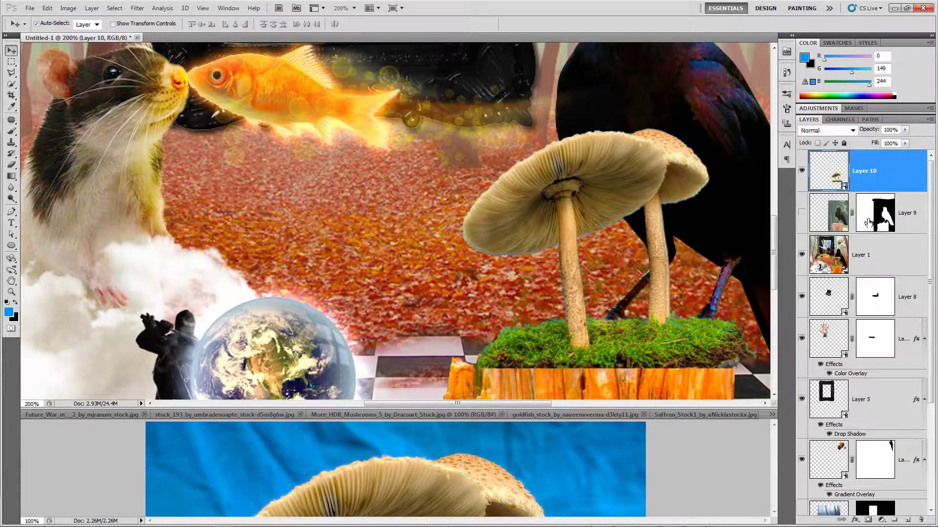
- Add a layer mask to Layer 10 and paint black over the moss overhanging the stump's right edge
click(867, 520)
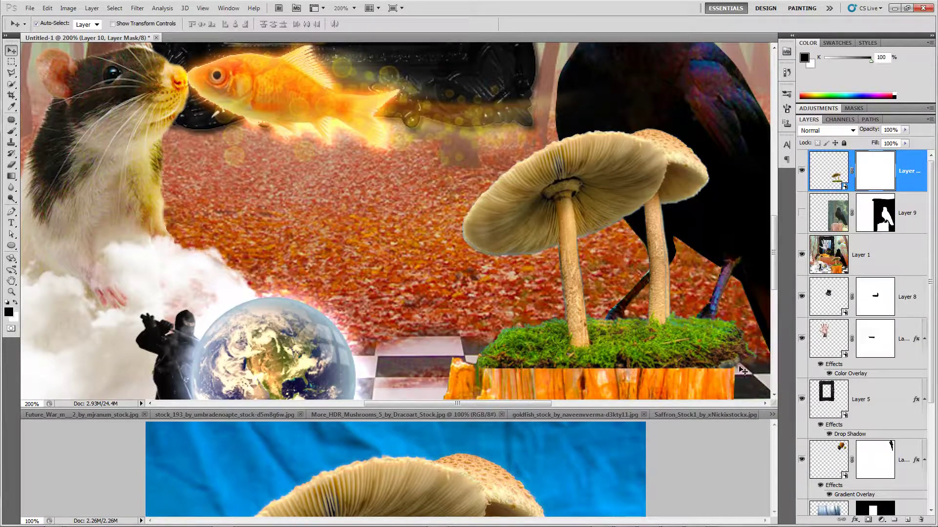
key(b)
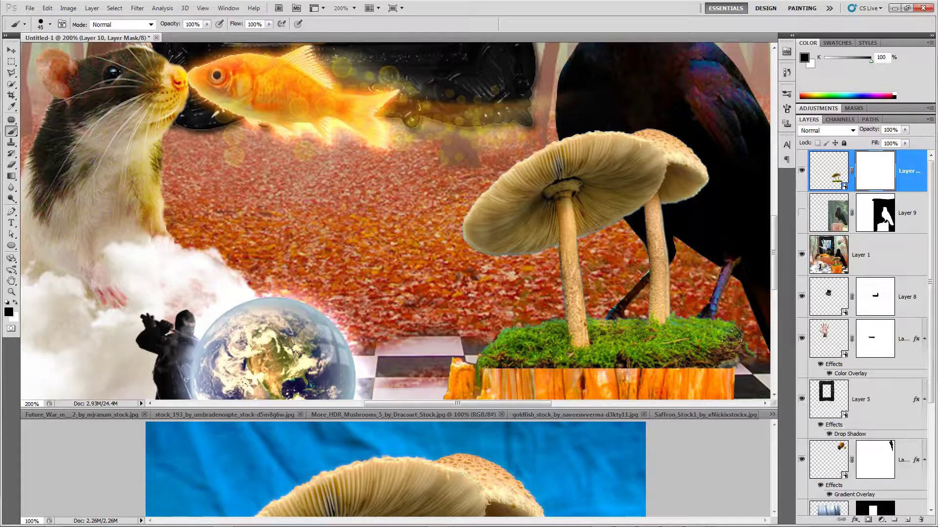
drag(746, 347, 746, 342)
click(740, 359)
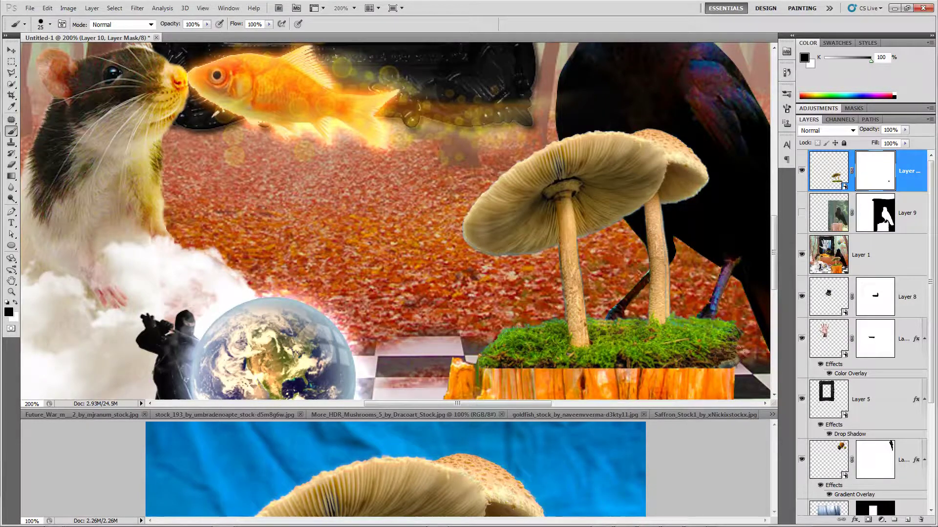
- Set the 25 px brush's hardness to 0%, mask out the moss's straight lower edge along the stump, and compare with the reference
click(49, 24)
drag(100, 74, 23, 83)
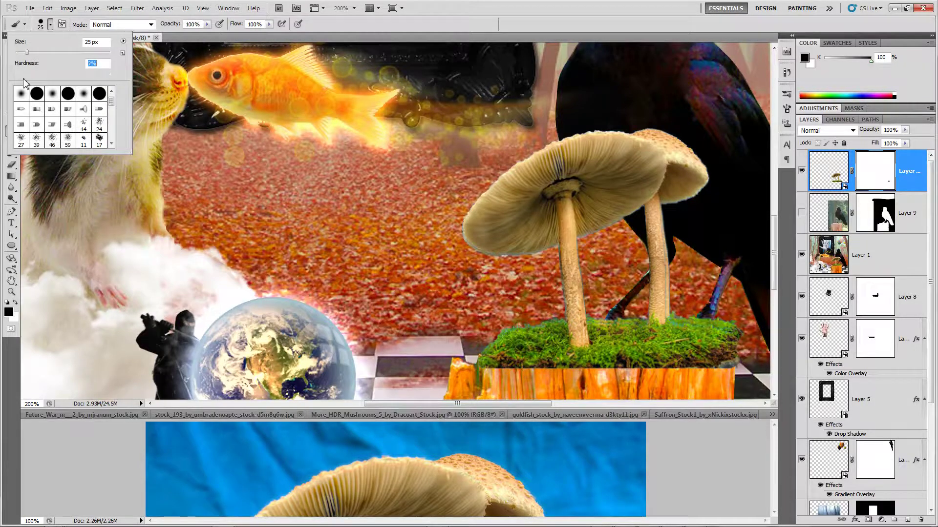
click(741, 337)
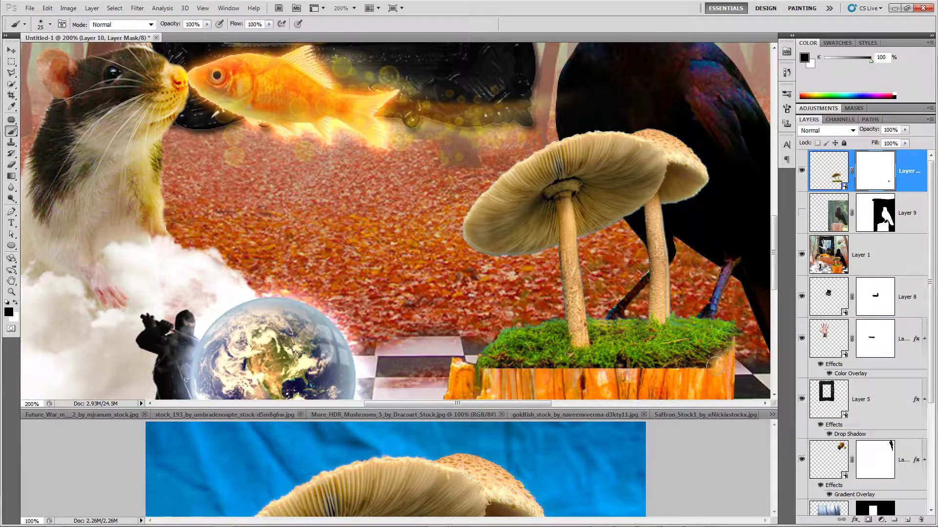
mouse_move(716, 365)
mouse_down()
mouse_move(680, 379)
mouse_move(699, 370)
mouse_move(486, 375)
mouse_move(519, 374)
mouse_up()
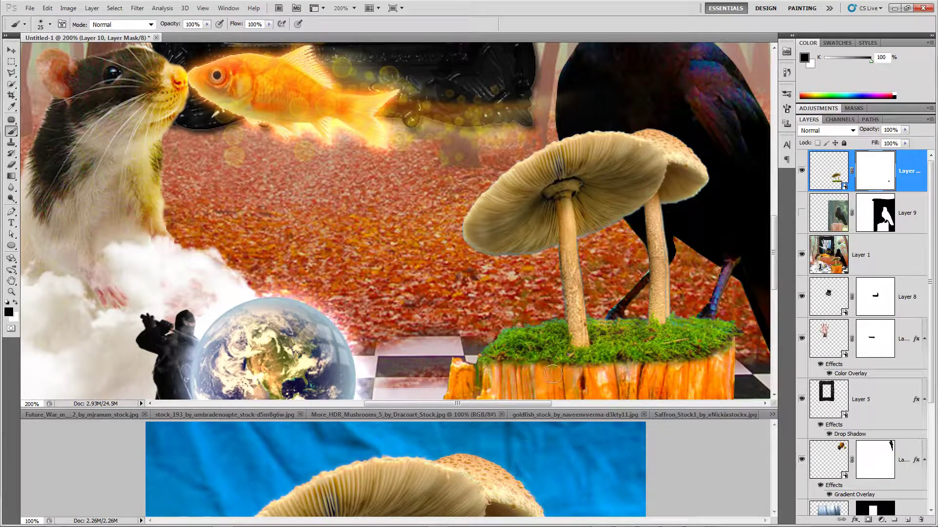
mouse_move(726, 360)
mouse_down()
mouse_move(678, 371)
mouse_move(626, 368)
mouse_up()
drag(732, 353, 726, 352)
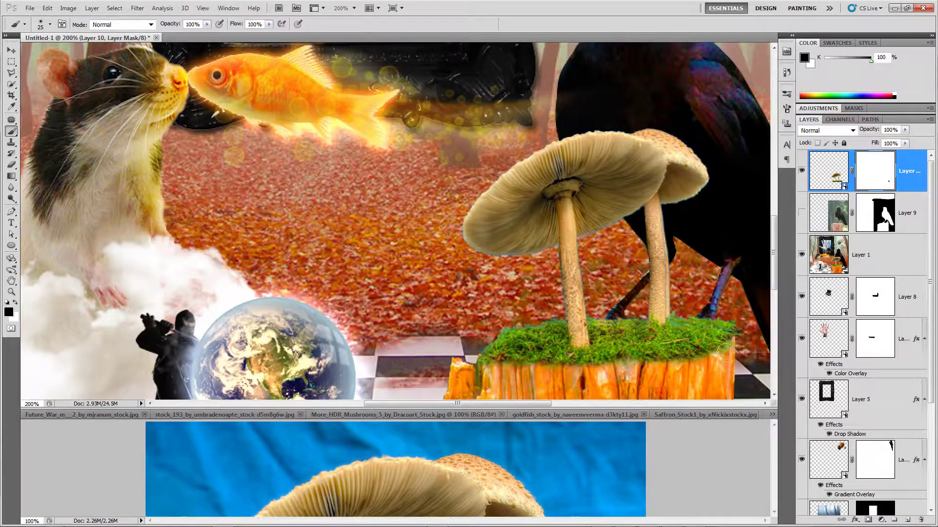
click(801, 171)
click(801, 171)
click(802, 171)
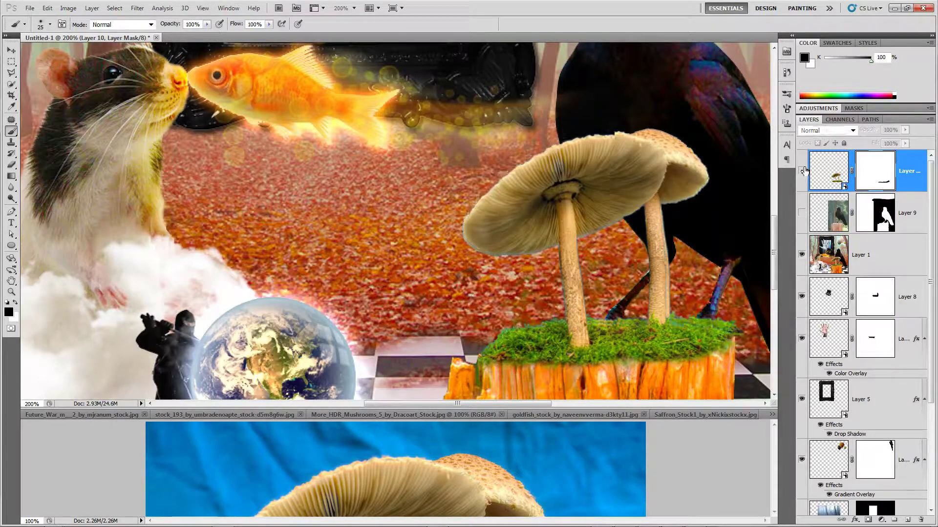
click(801, 171)
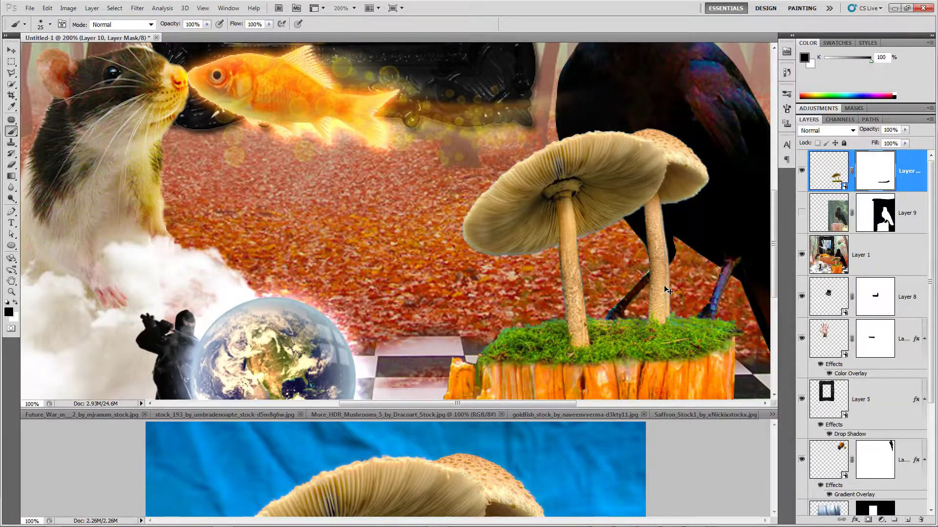
key(ctrl+minus)
key(ctrl+minus)
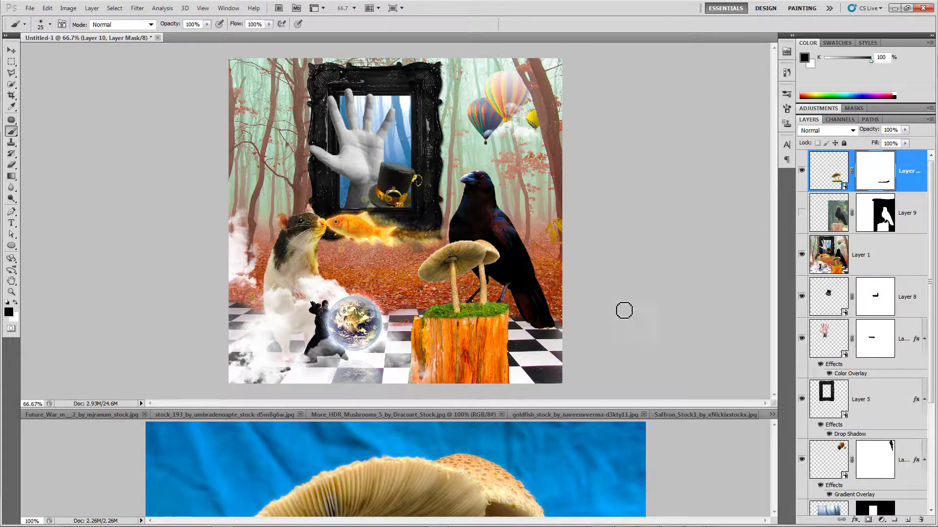
- Close the More_HDR_Mushrooms_5 and stock_193 forest photos, discarding changes to the forest photo
click(707, 466)
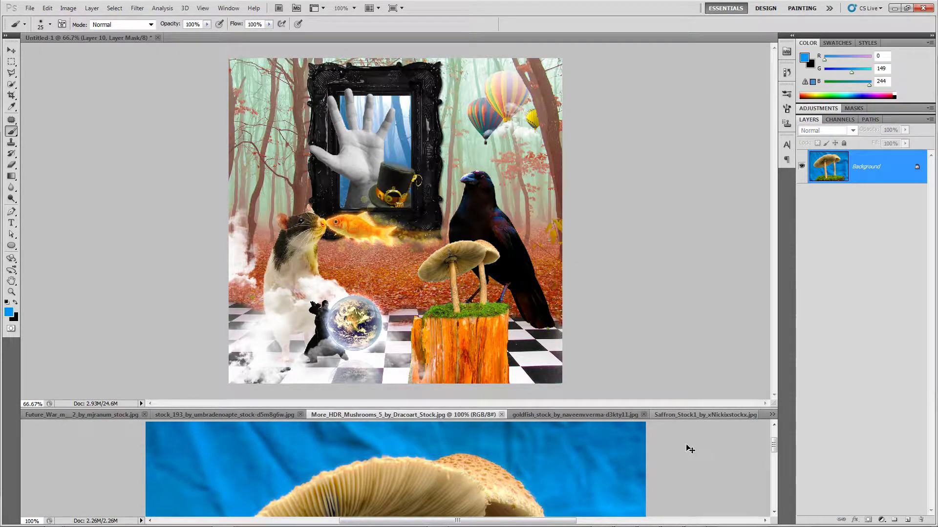
key(ctrl+w)
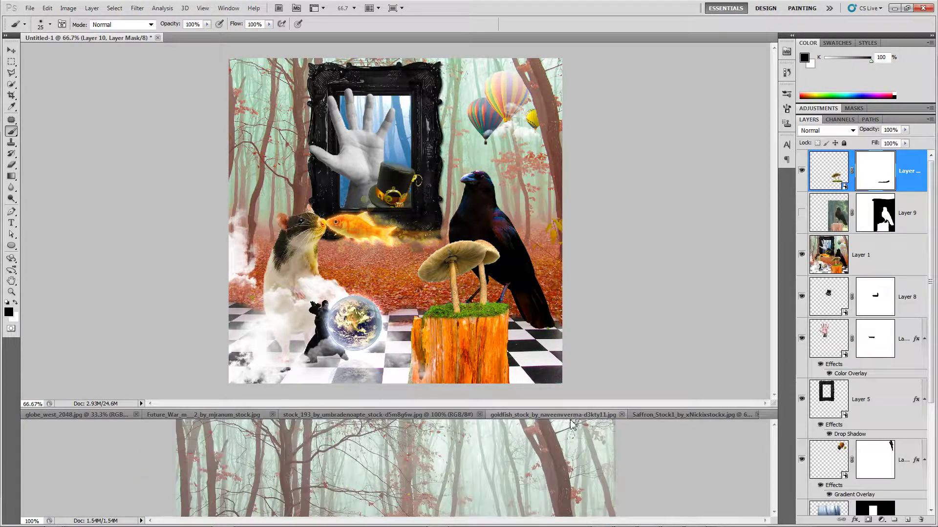
click(709, 446)
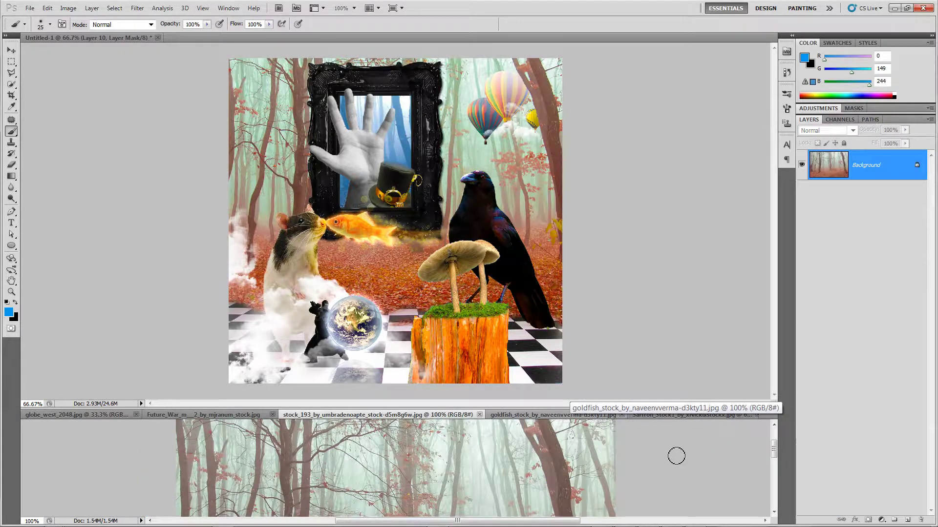
key(ctrl+w)
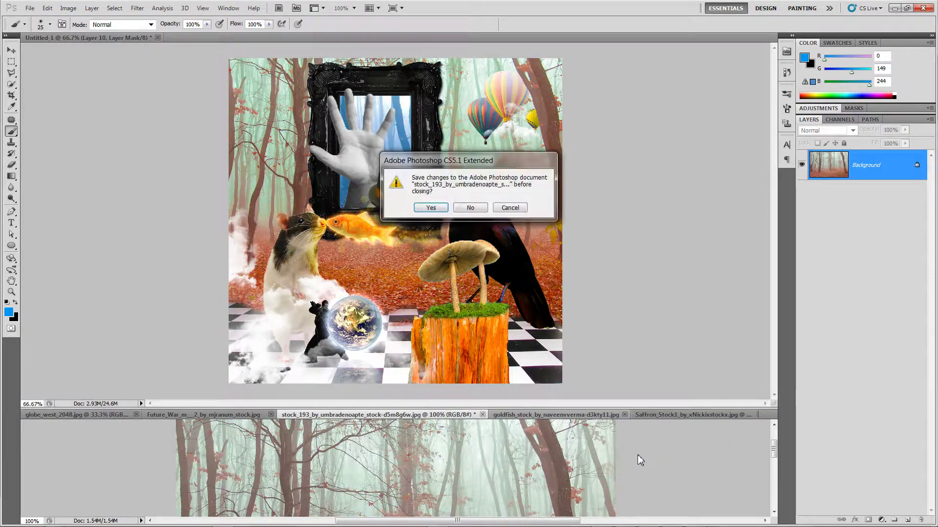
click(516, 209)
click(482, 414)
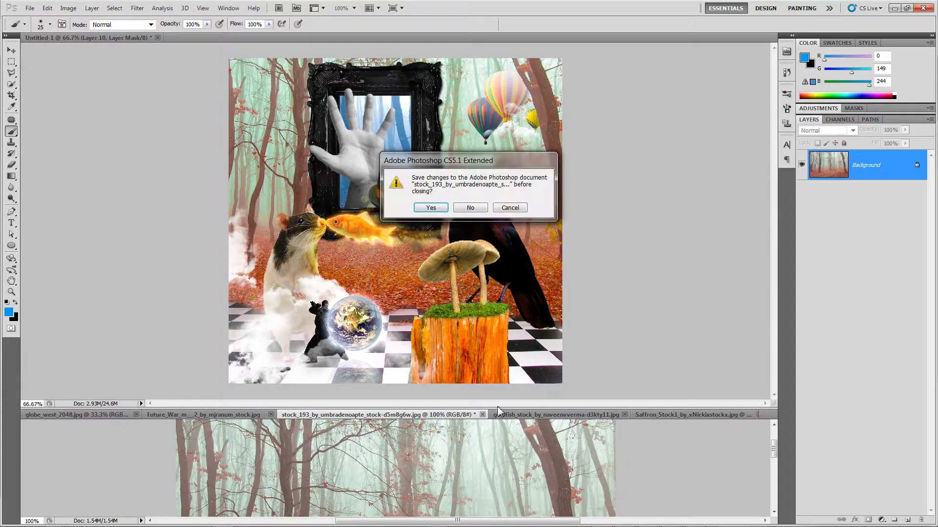
click(471, 208)
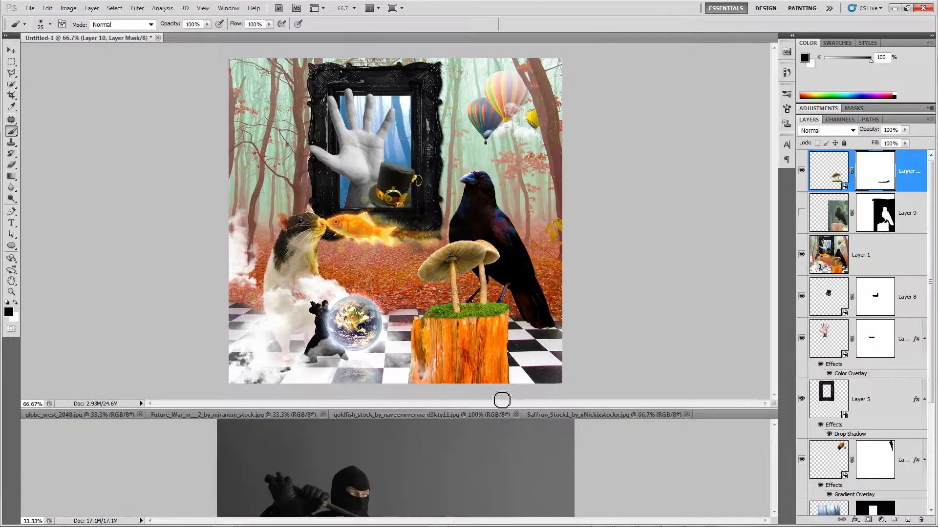
- Bring up the goldfish stock photo, enlarge its viewing area, and show the composite's goldfish and rat above it
click(408, 392)
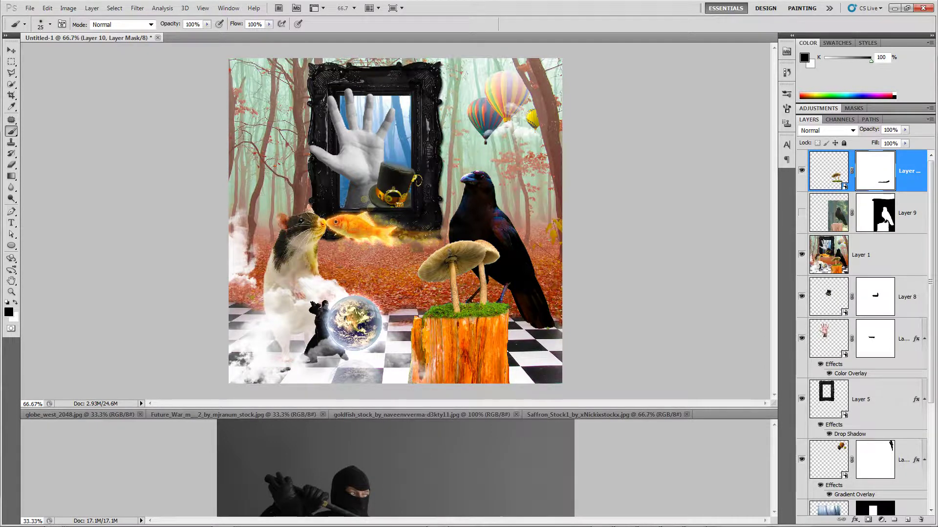
click(419, 413)
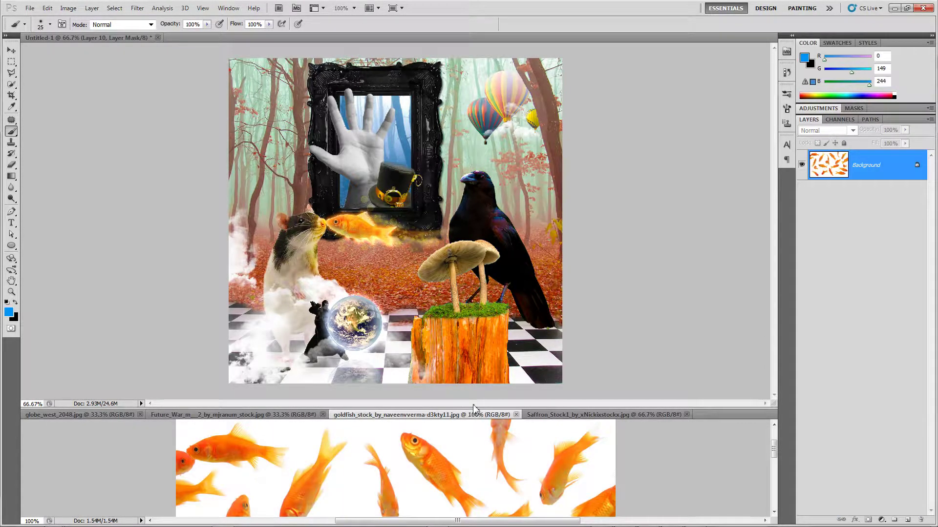
mouse_move(473, 408)
mouse_down()
mouse_move(459, 214)
mouse_move(441, 134)
mouse_move(454, 149)
mouse_up()
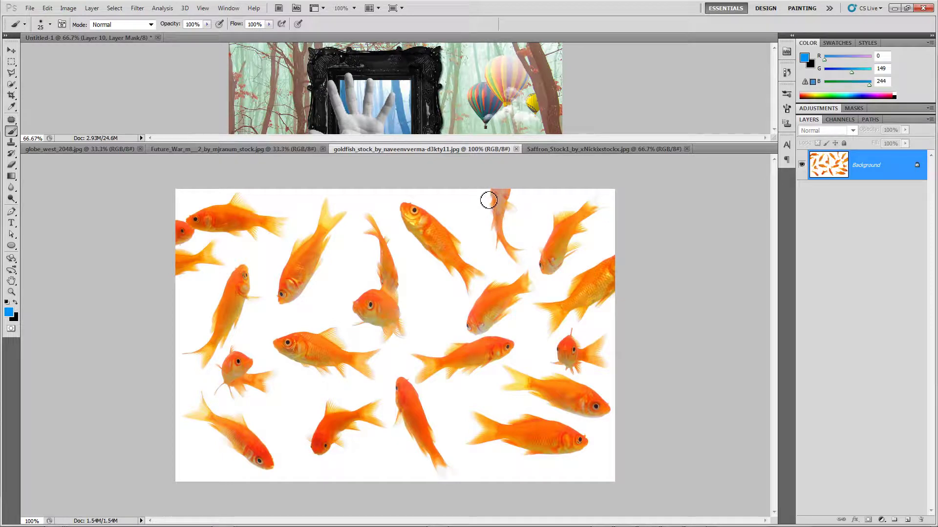
click(574, 96)
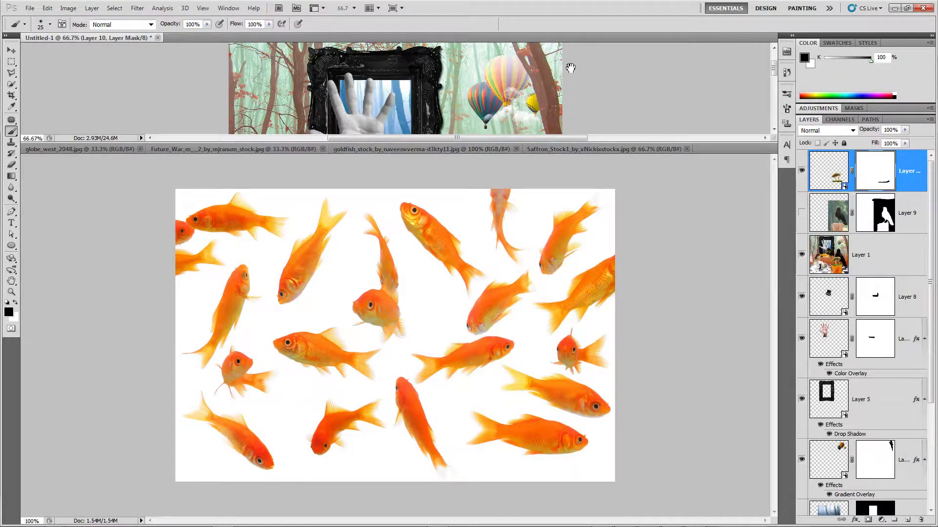
drag(509, 105, 478, 64)
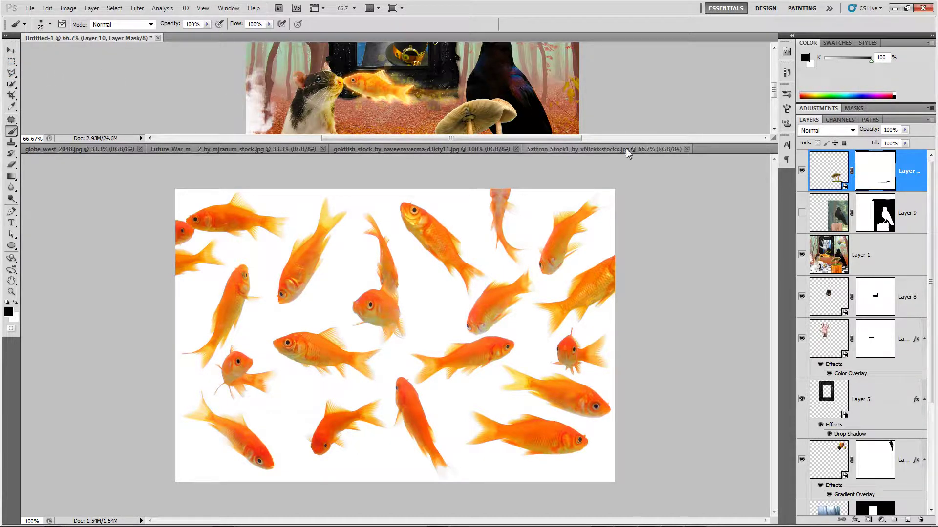
- Convert the goldfish stock photo's locked Background into a regular editable layer
click(675, 284)
double_click(901, 173)
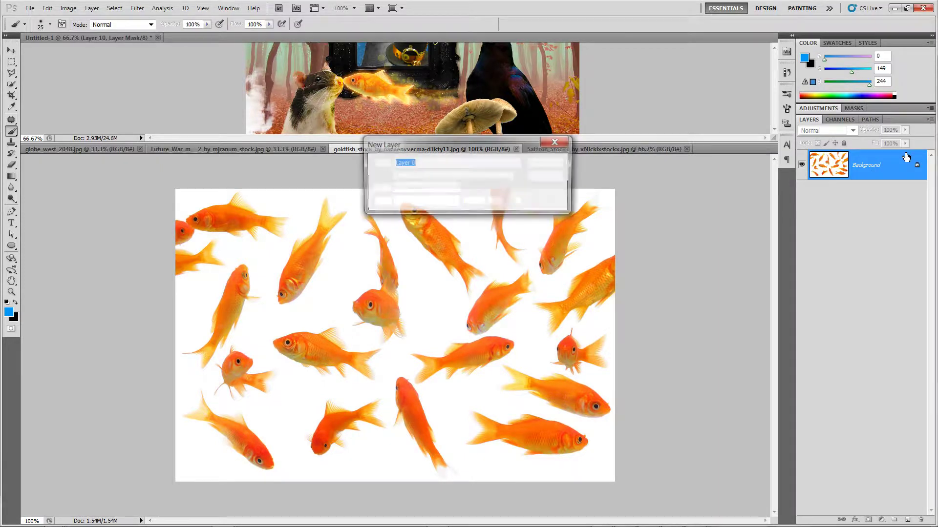
key(Return)
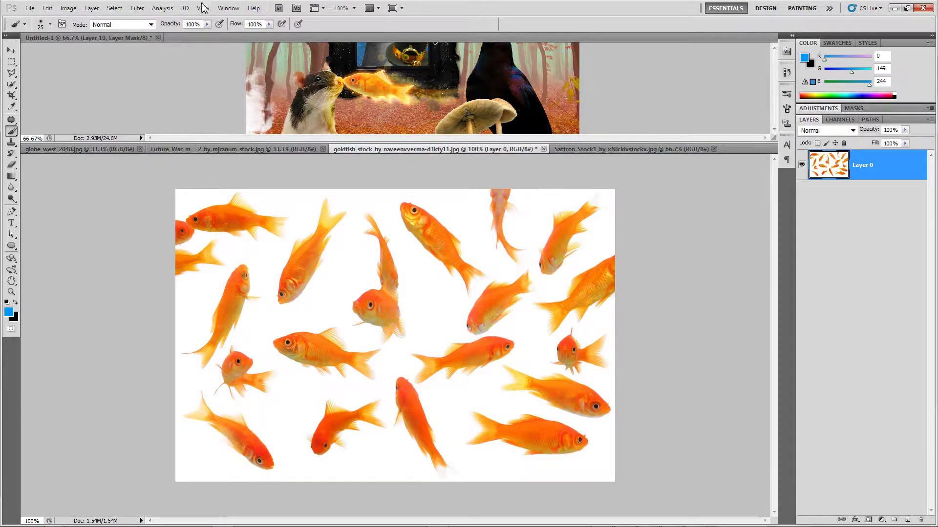
- Select the goldfish photo's white backdrop with Color Range at fuzziness 77, delete it, and clear the selection
click(115, 8)
click(153, 115)
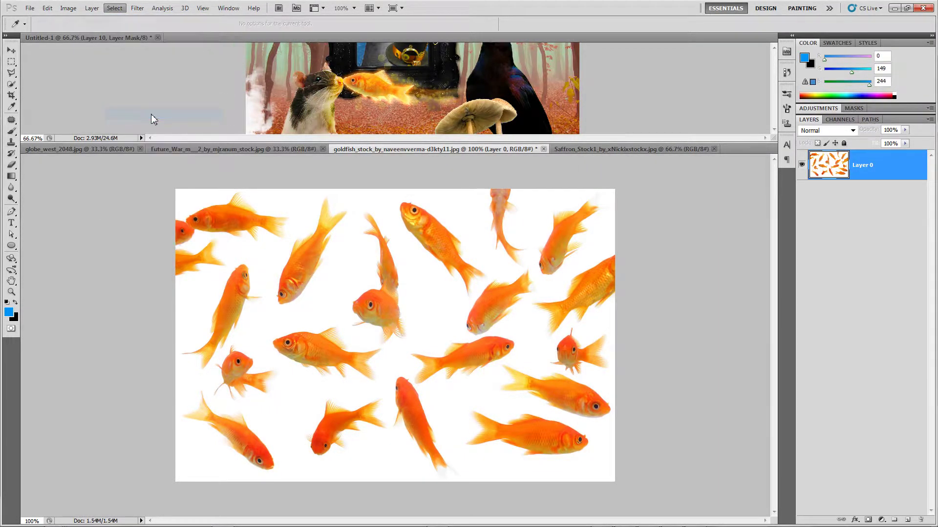
click(373, 201)
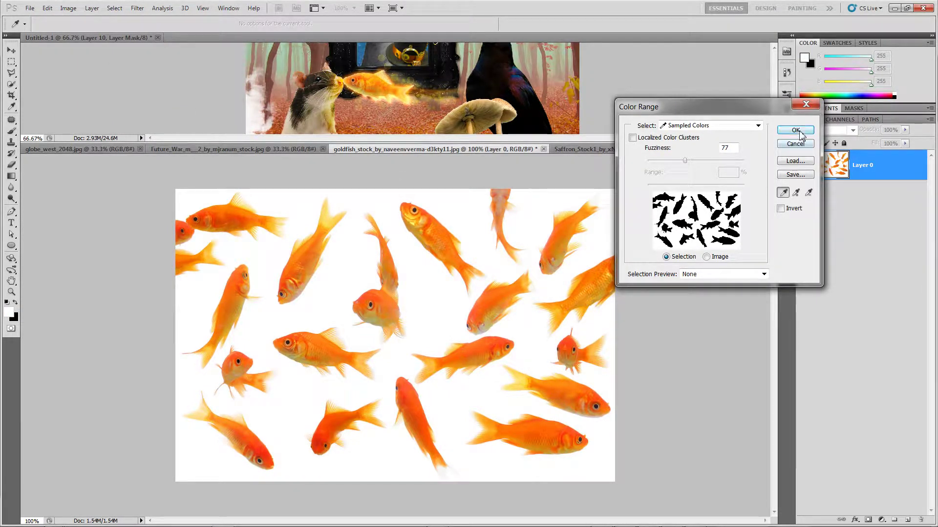
click(796, 130)
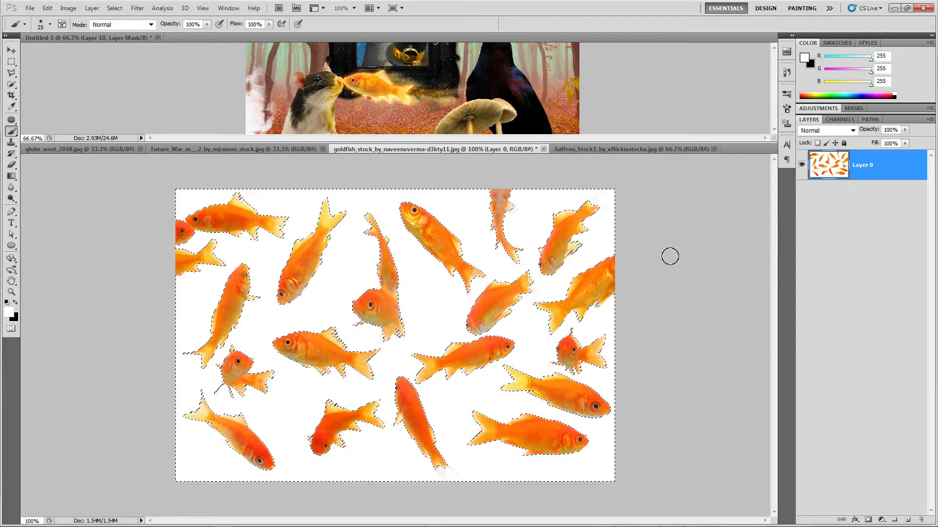
key(Delete)
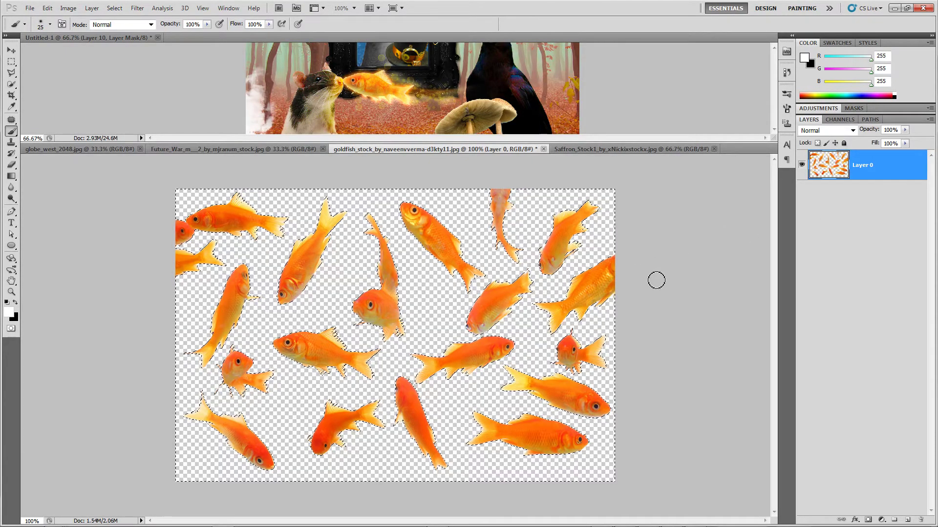
key(ctrl+d)
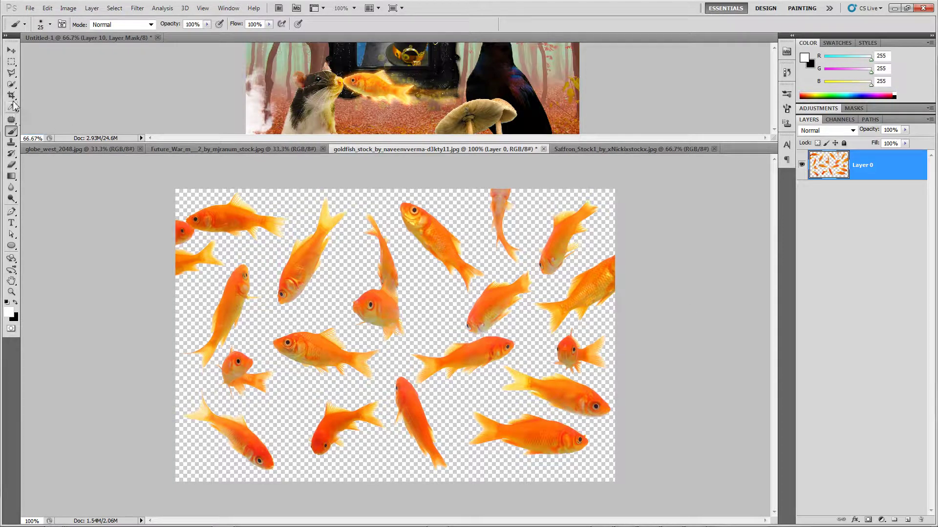
- Lasso the left-facing goldfish near the middle of the sheet and copy it into the composite as a new layer
click(12, 73)
click(49, 72)
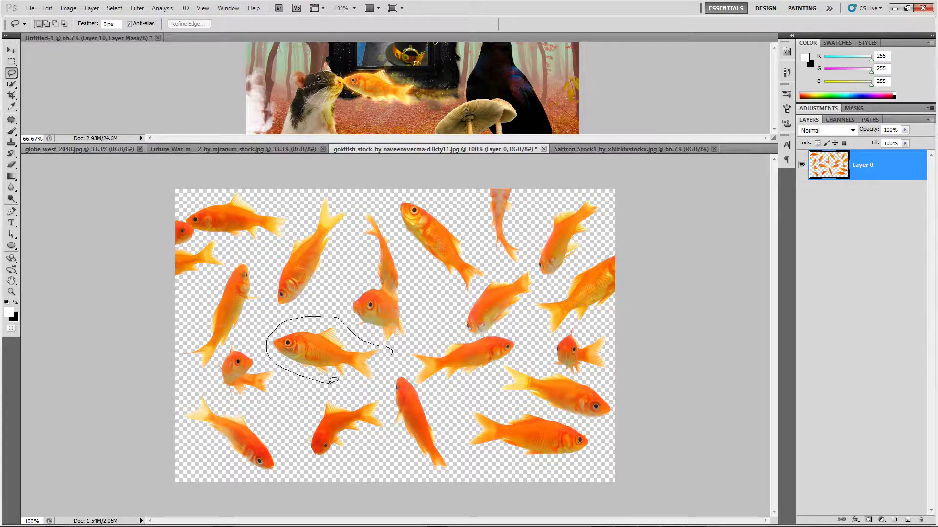
drag(399, 347, 397, 342)
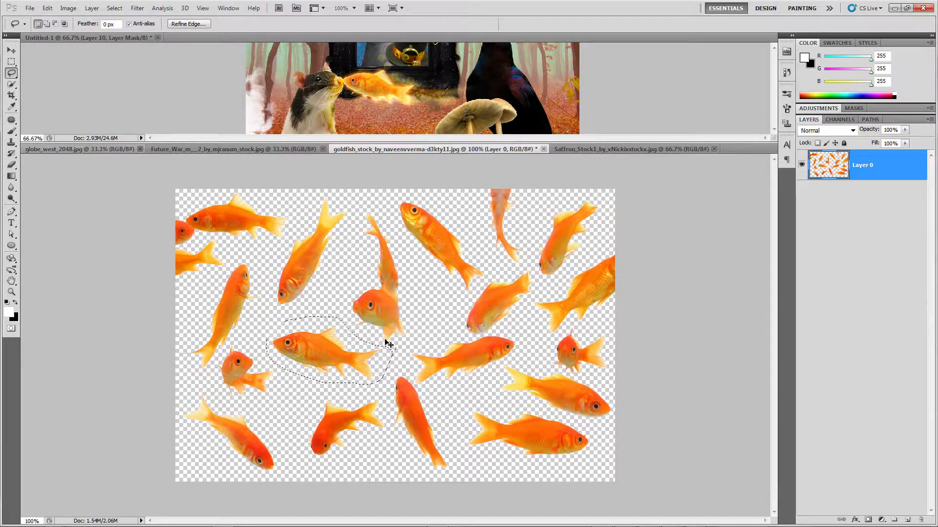
key(ctrl+c)
click(655, 109)
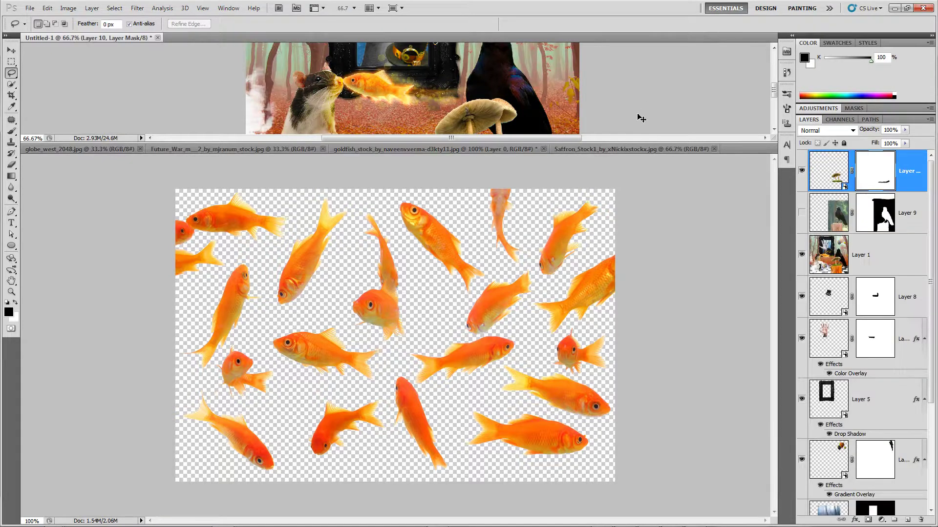
key(ctrl+v)
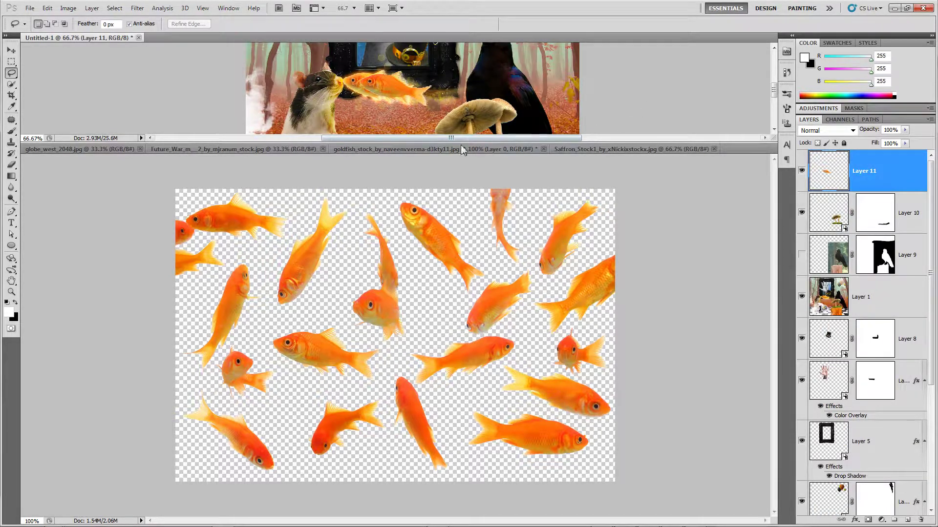
- Close the goldfish stock photo without saving and enlarge the composite's viewing area to show the whole image
click(630, 213)
click(543, 149)
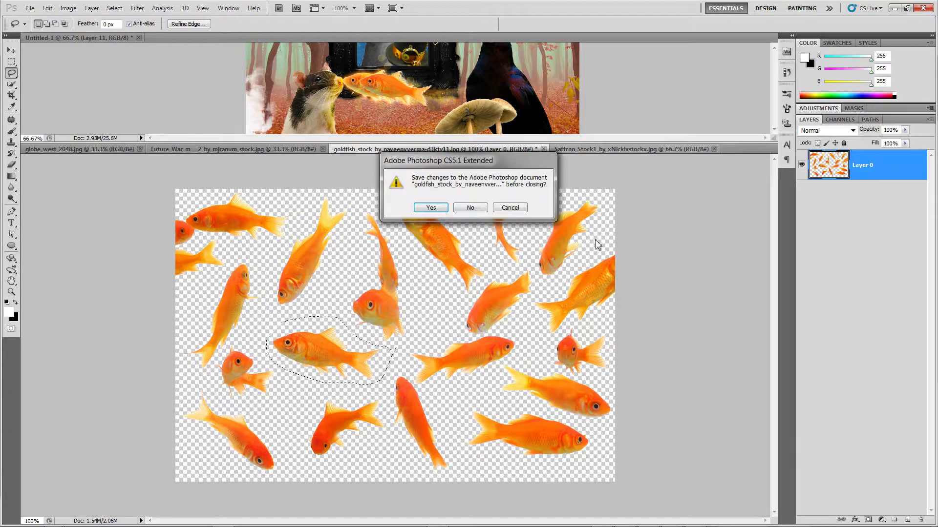
click(479, 208)
mouse_move(475, 144)
mouse_down()
mouse_move(474, 285)
mouse_move(455, 405)
mouse_up()
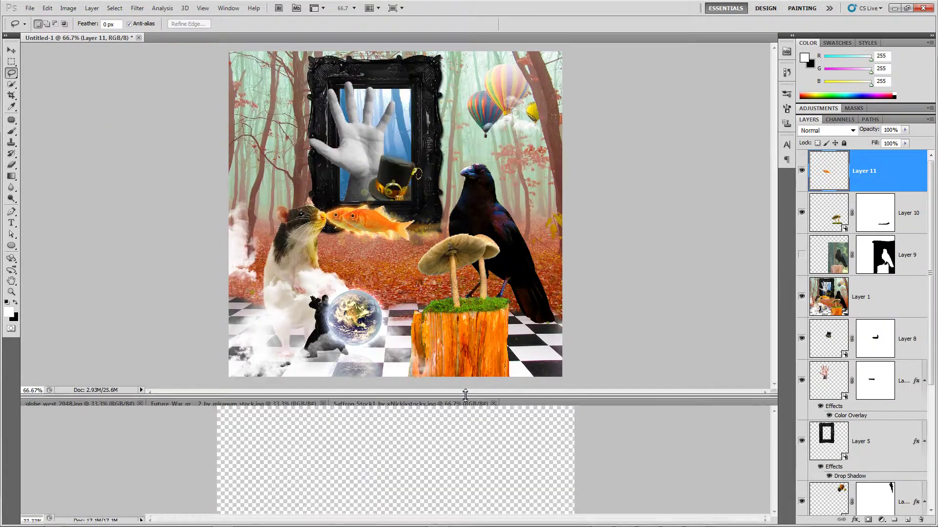
- Place the pasted goldfish below the reference fish and give it an Outer Glow in orange ff6000 with an increased size
key(v)
drag(393, 223, 371, 255)
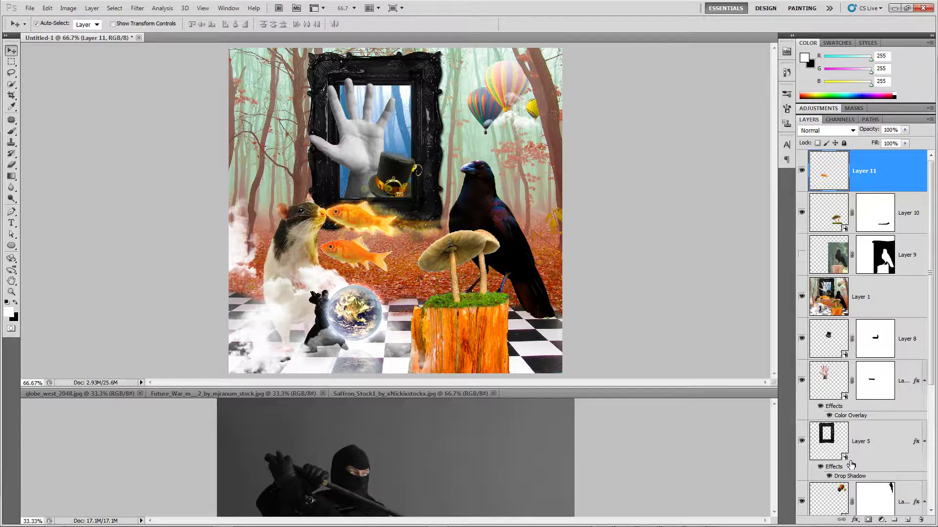
click(855, 519)
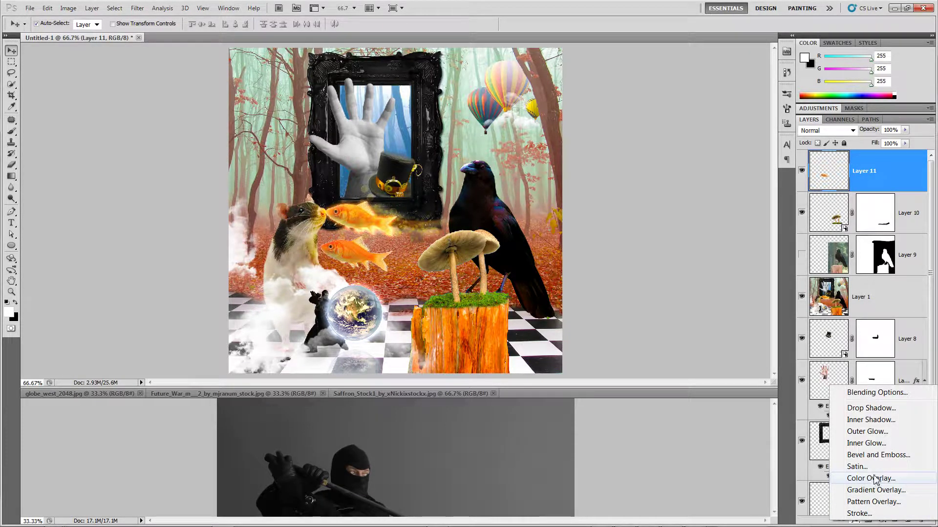
click(877, 432)
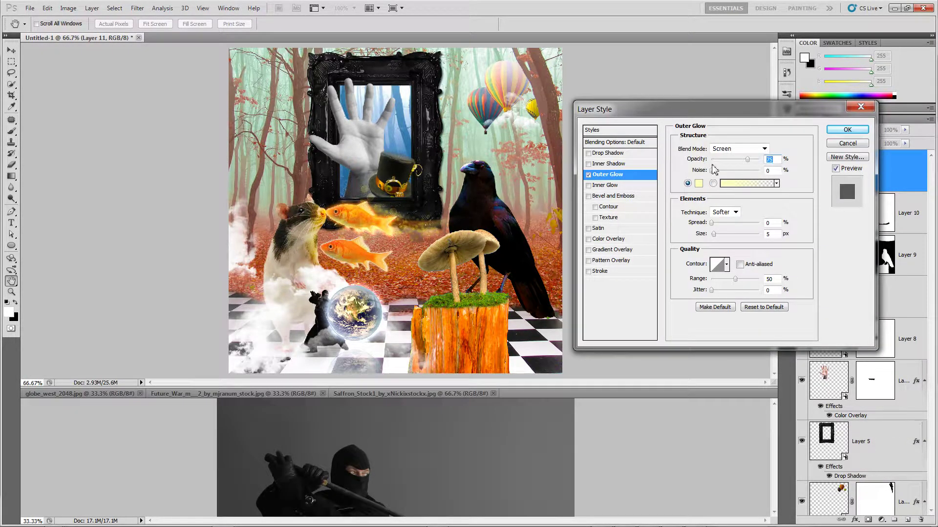
click(699, 184)
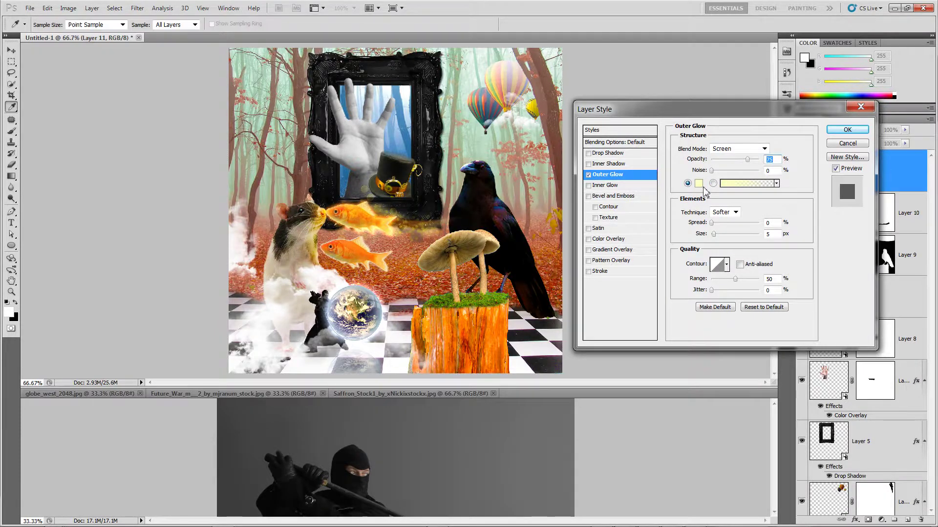
mouse_move(721, 353)
mouse_down()
mouse_move(724, 375)
mouse_move(724, 365)
mouse_up()
click(710, 250)
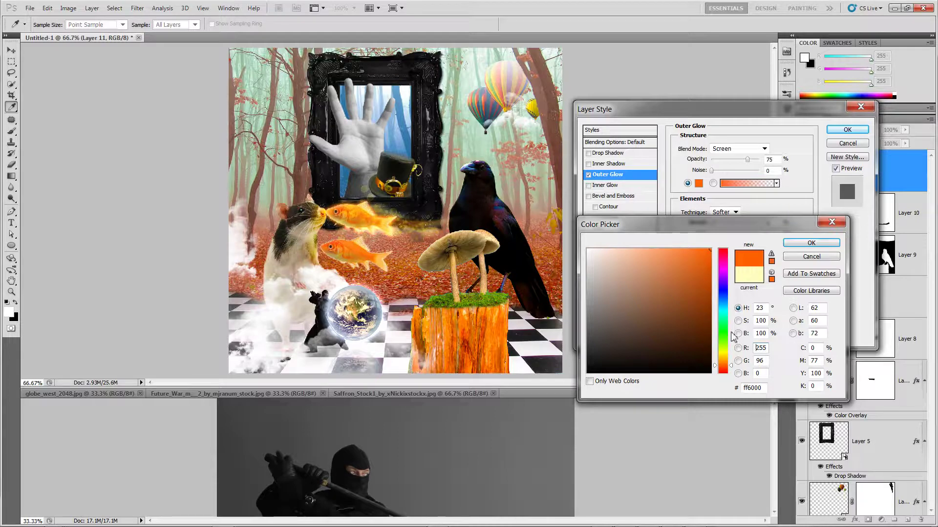
click(804, 244)
drag(714, 235, 723, 240)
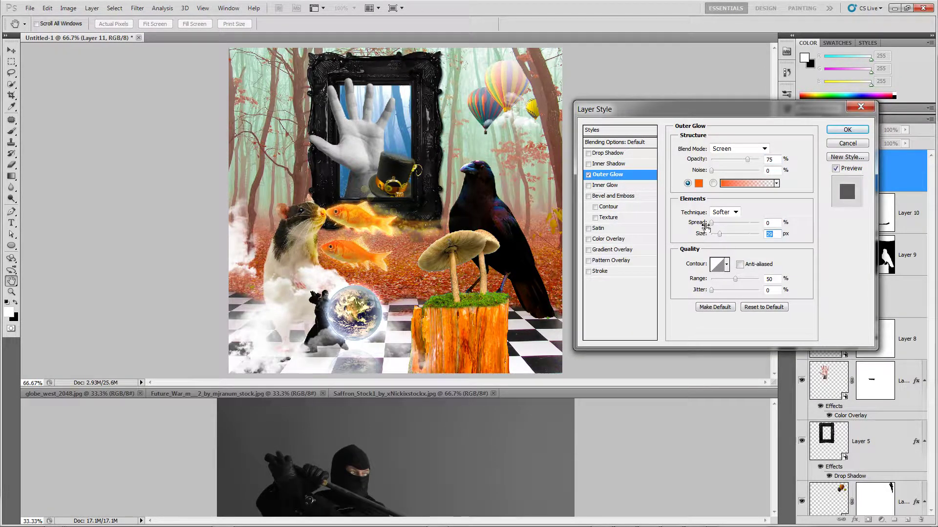
- Add an Inner Glow to the goldfish, cycle its blend mode to Linear Dodge (Add), and set its size to 27 px
click(613, 185)
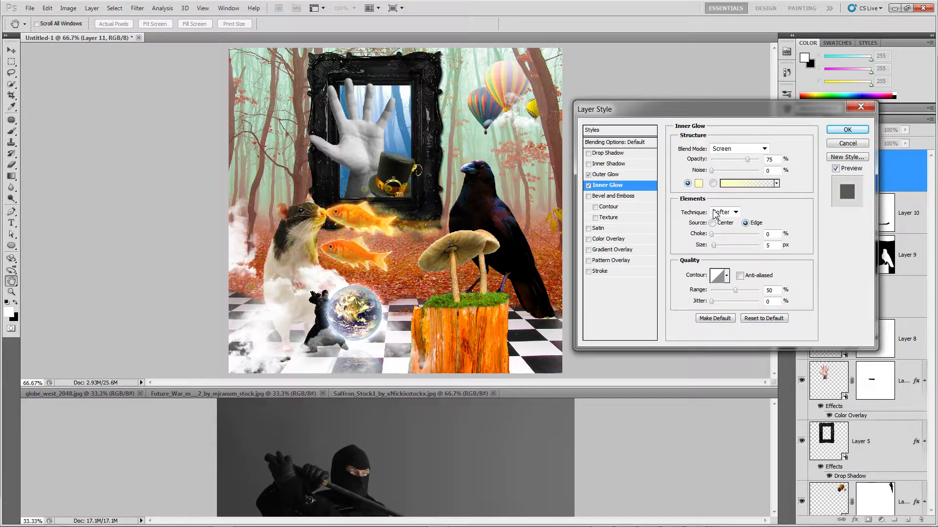
click(723, 148)
click(726, 160)
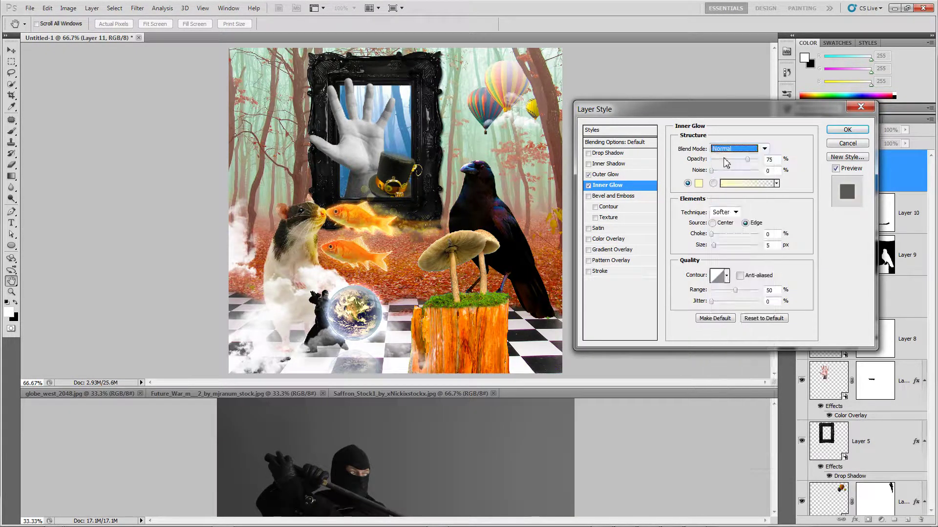
key(Down)
key(Down)
key(Down)
key(Down)
key(Down)
key(Down)
key(Down)
key(Down)
key(Down)
key(Down)
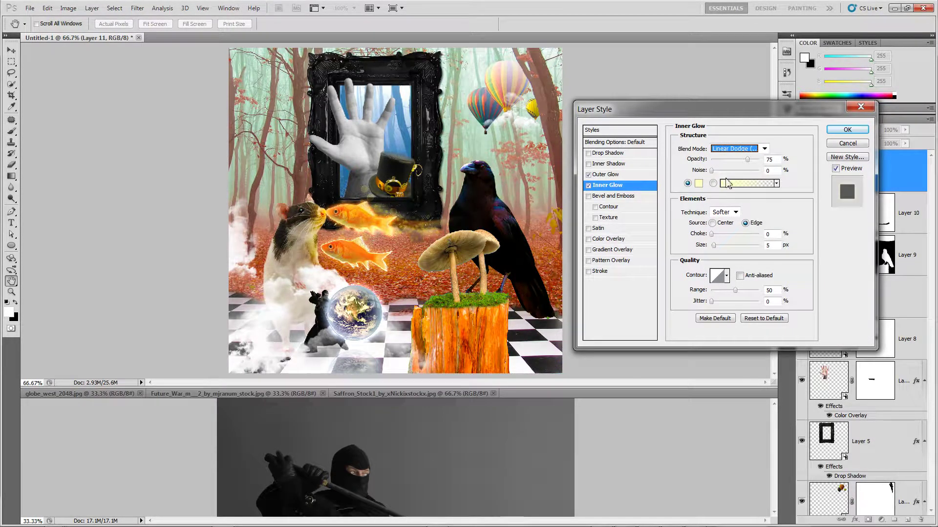
mouse_move(713, 246)
mouse_down()
mouse_move(728, 247)
mouse_move(719, 246)
mouse_up()
- Change the Inner Glow's blend mode to Vivid Light, lower its opacity, and apply the layer style
click(736, 152)
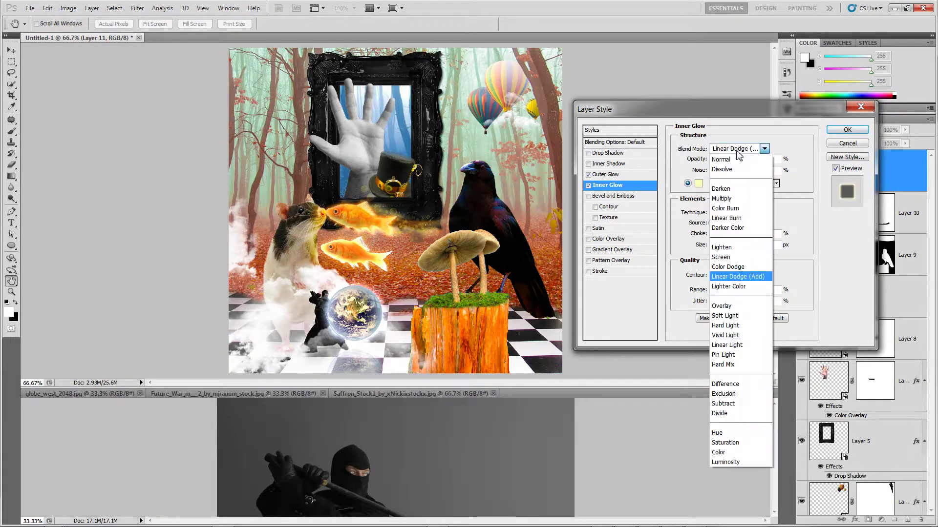
click(736, 156)
key(Down)
key(Down)
key(Down)
key(Down)
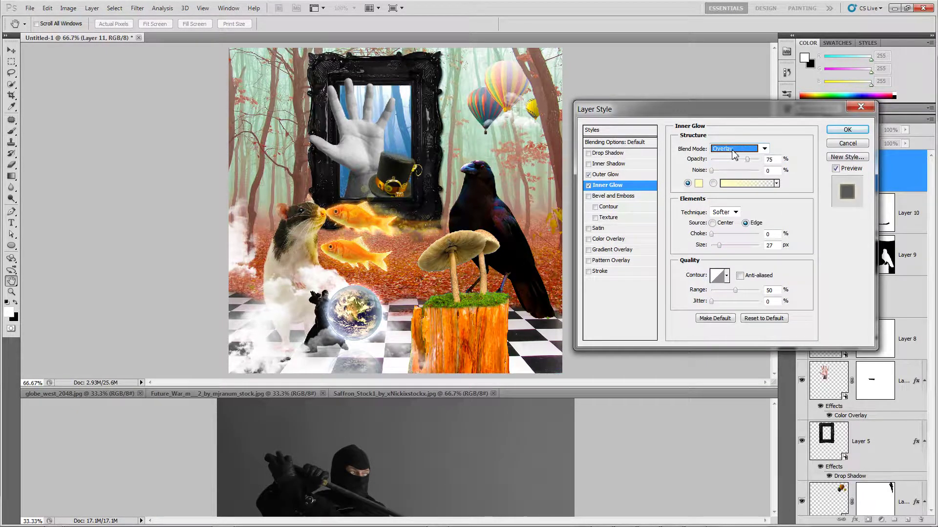
key(Down)
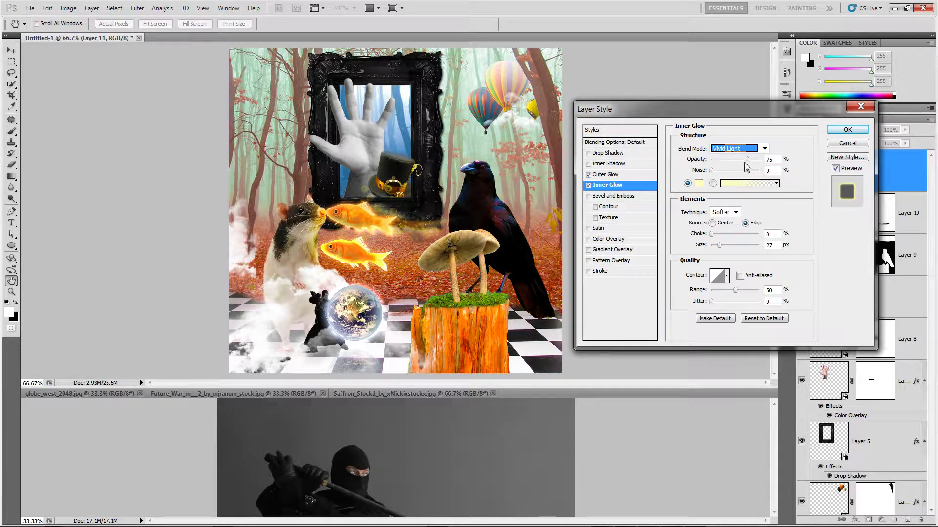
drag(745, 162, 733, 162)
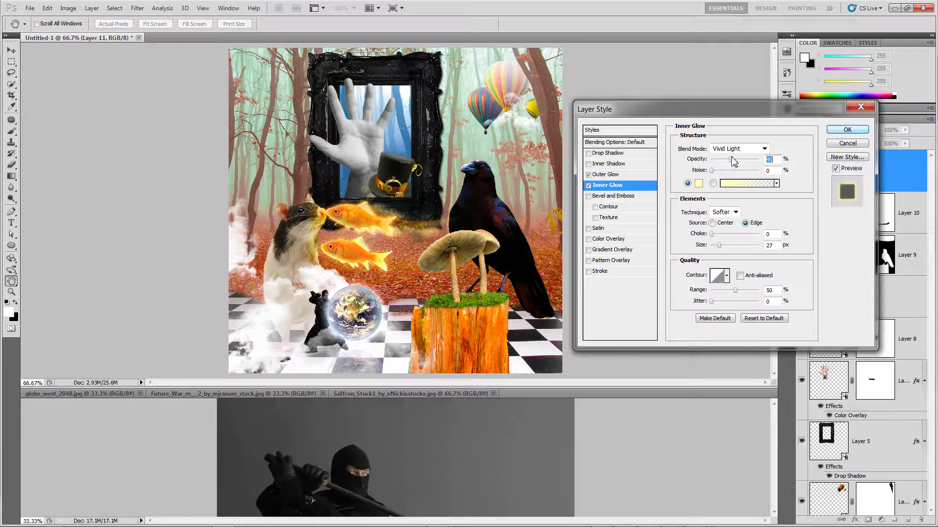
click(847, 130)
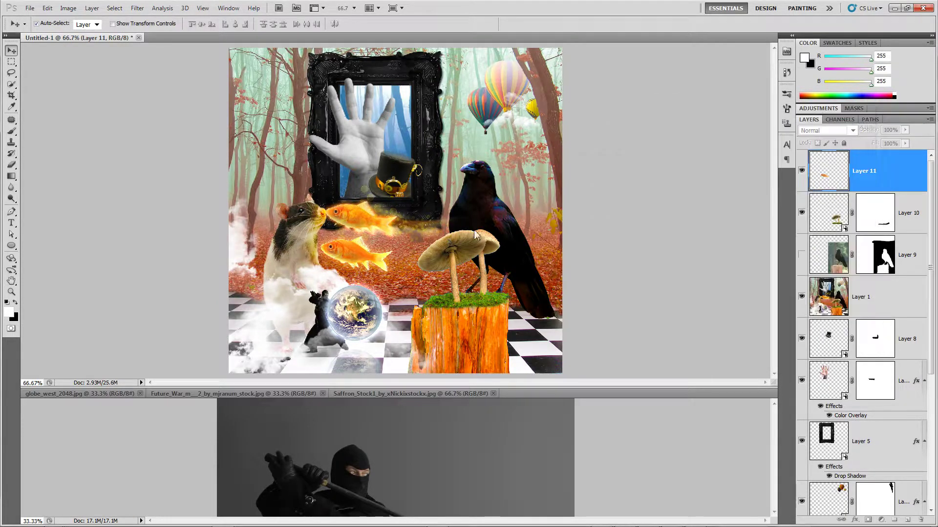
- Position the glowing goldfish over the reference fish at the rat's mouth, comparing both by moving it away and undoing
drag(364, 238, 371, 256)
key(ctrl+z)
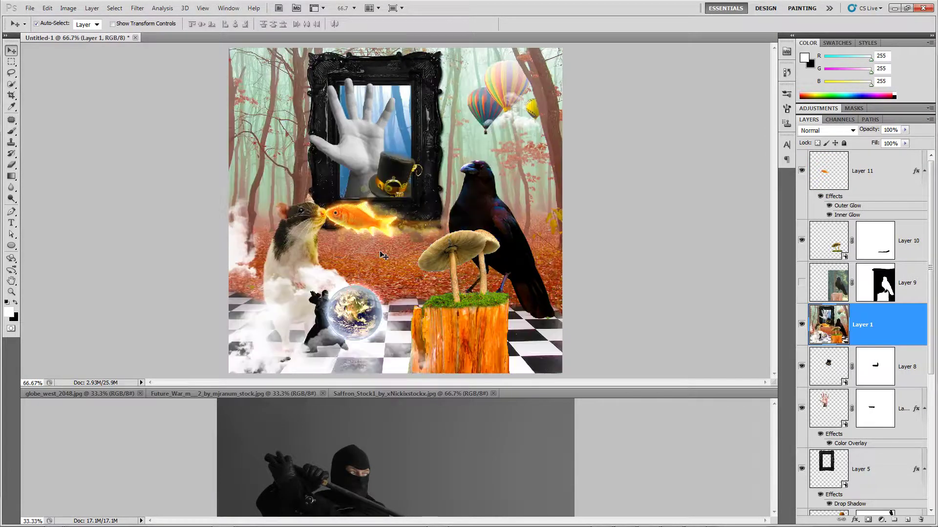
drag(364, 224, 354, 264)
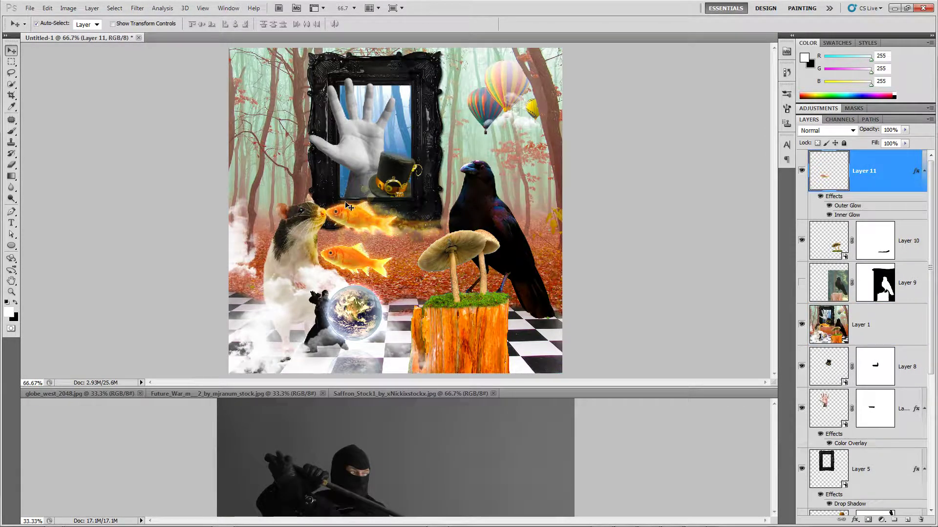
key(ctrl+z)
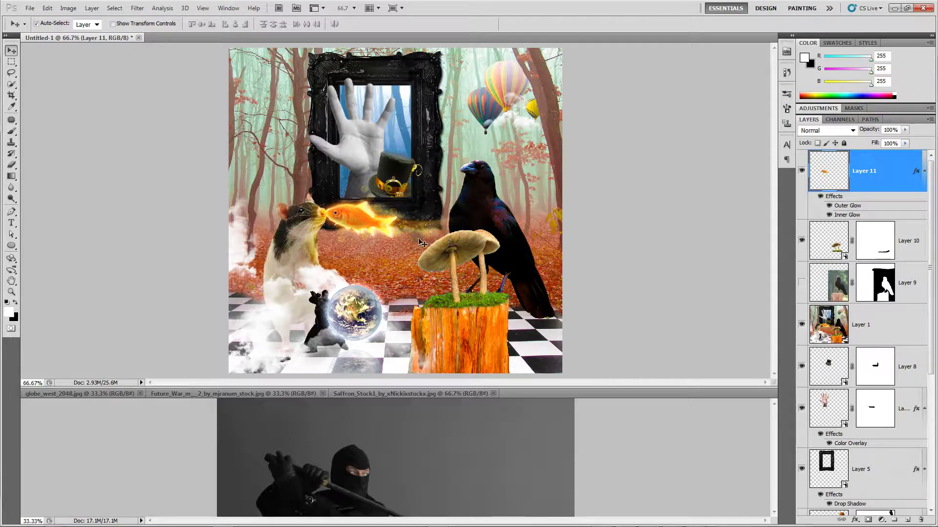
- Bring the rat photo from Saffron_Stock1_by_xNickixstockx.jpg into the composite as a new layer directly above the reference image layer
click(395, 260)
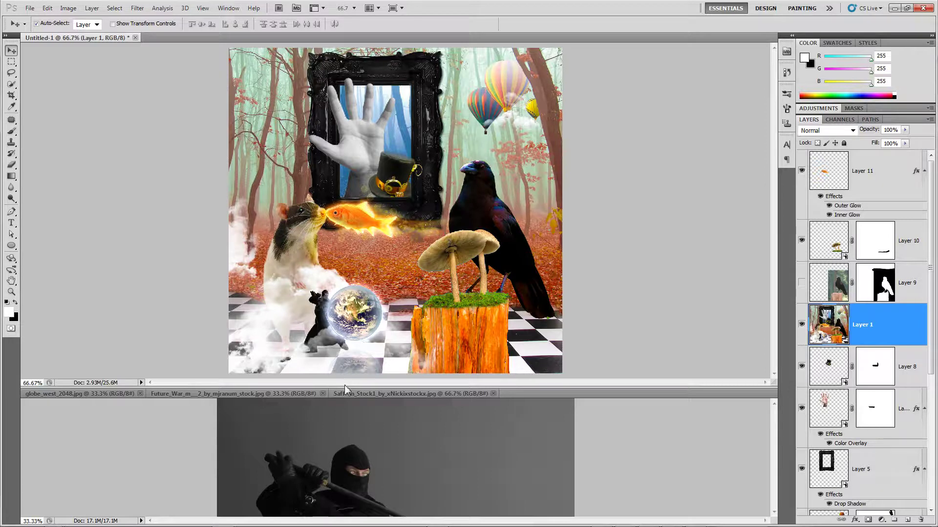
click(356, 394)
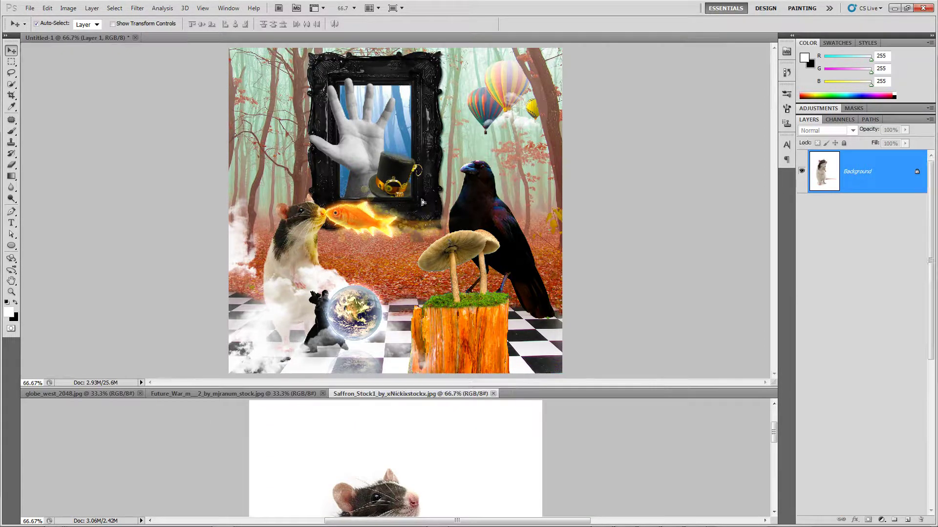
drag(422, 202, 407, 124)
- Scale the rat photo to 67.69%, place it beside the reference rat, and move its layer to the top of the stack
key(ctrl+t)
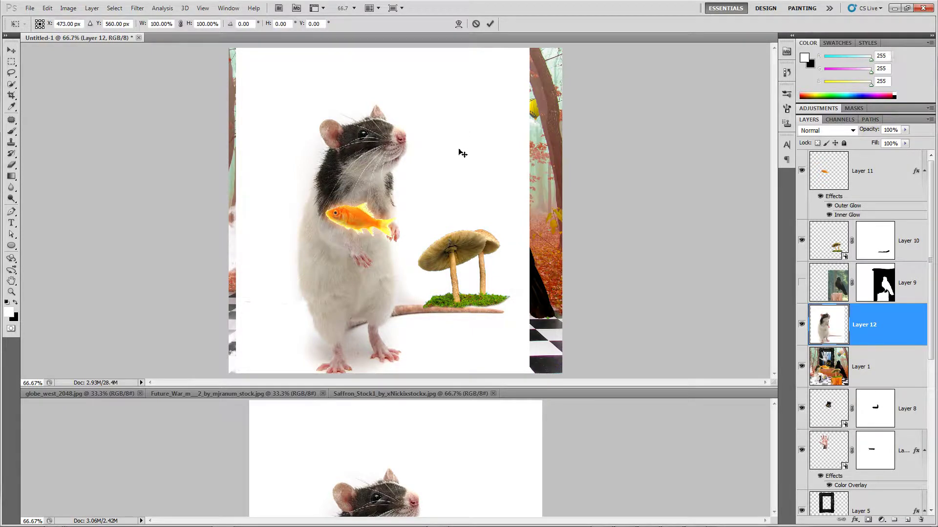
key(ctrl+minus)
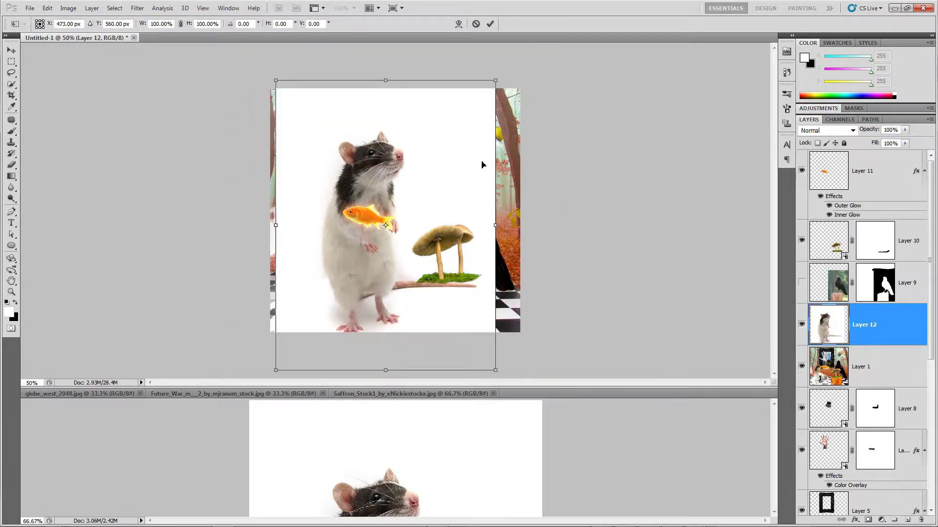
drag(499, 88, 428, 181)
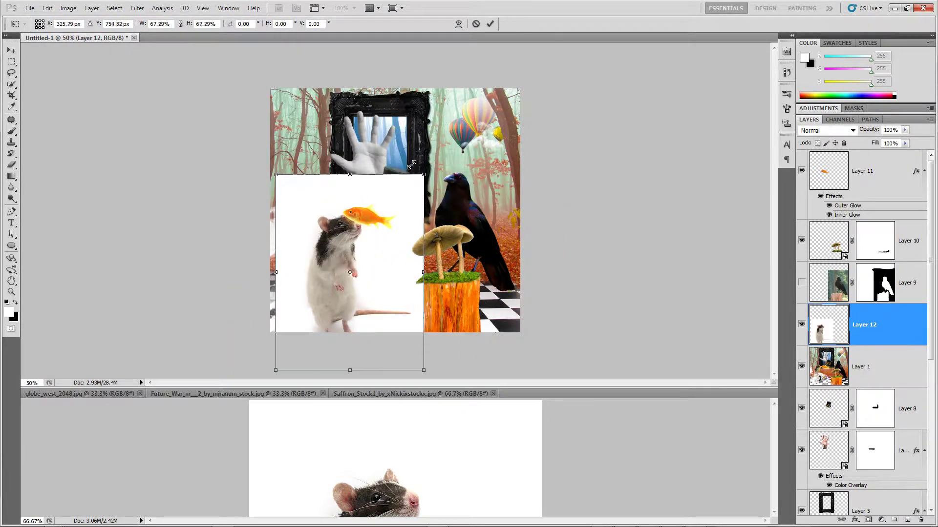
drag(329, 252, 386, 257)
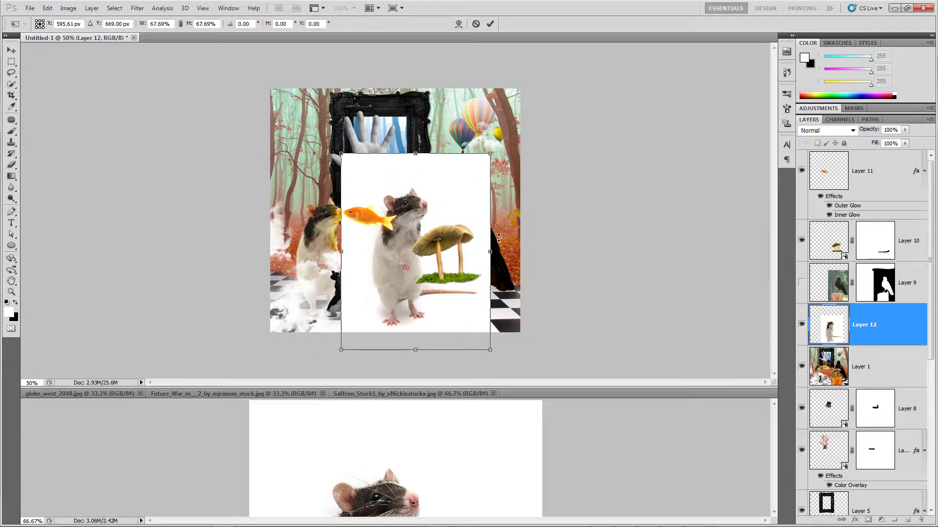
drag(433, 199, 445, 161)
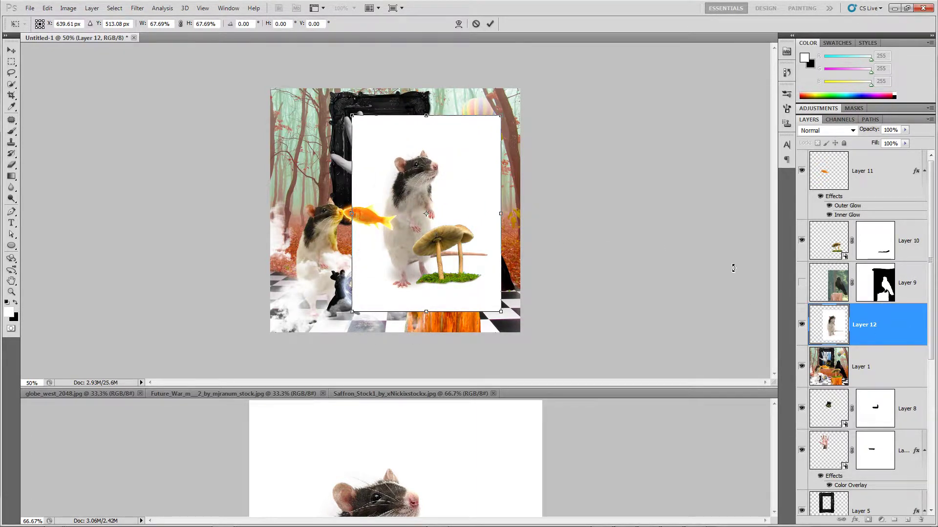
key(Return)
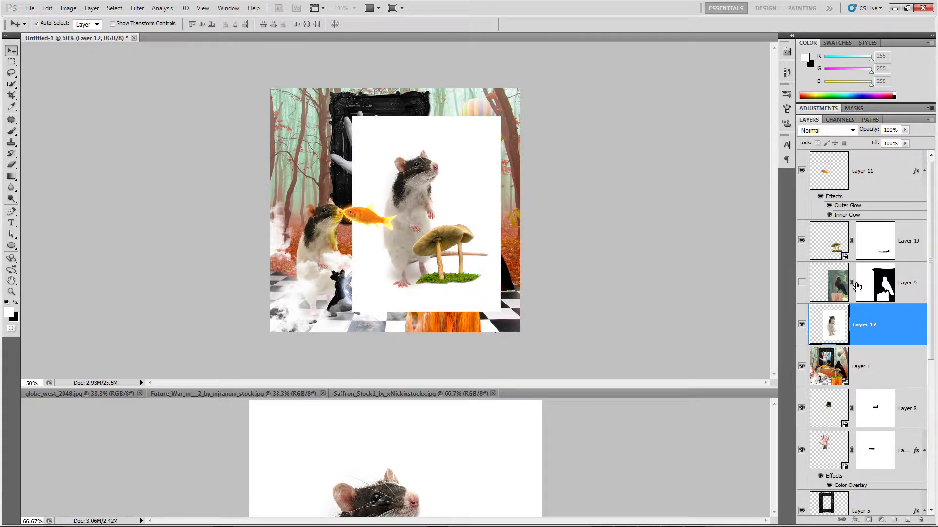
drag(898, 322, 887, 157)
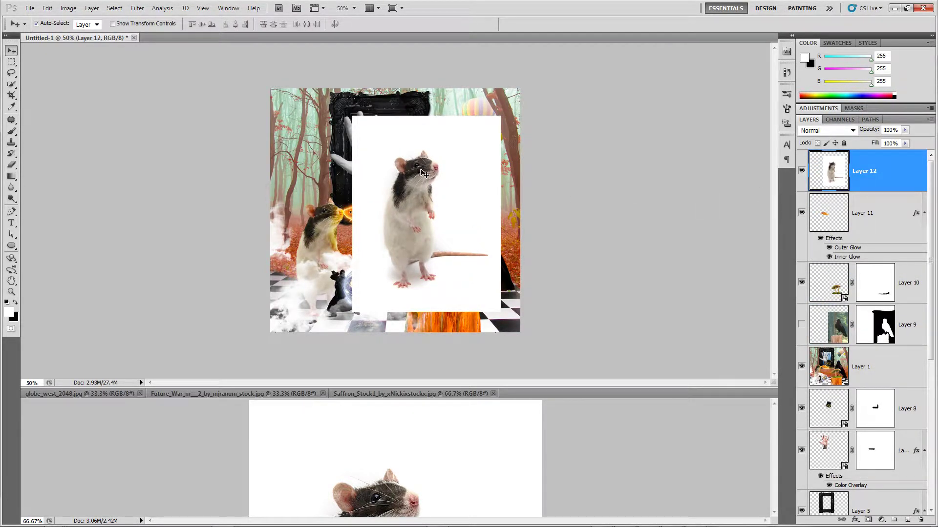
- Select the white background around the rat on Layer 12 with the Magic Wand at tolerance 30
key(ctrl+plus)
key(ctrl+plus)
key(ctrl+plus)
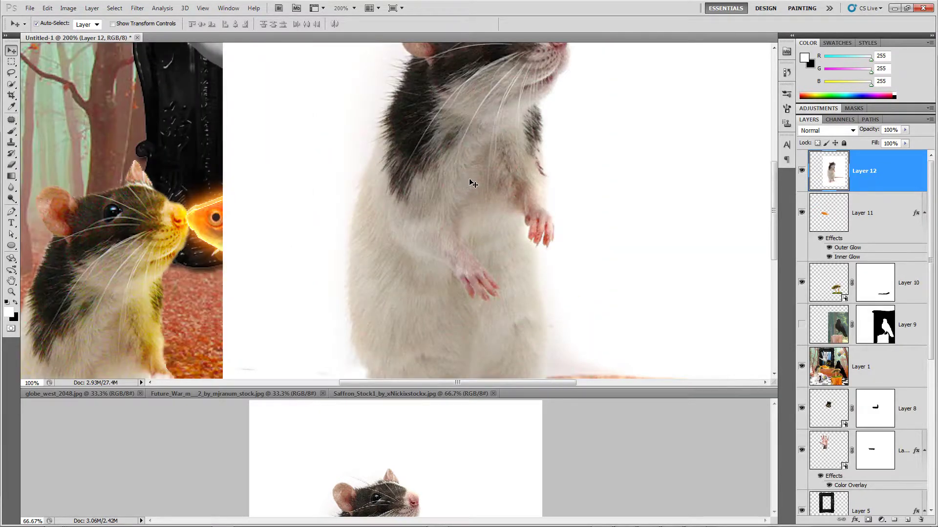
key(ctrl+minus)
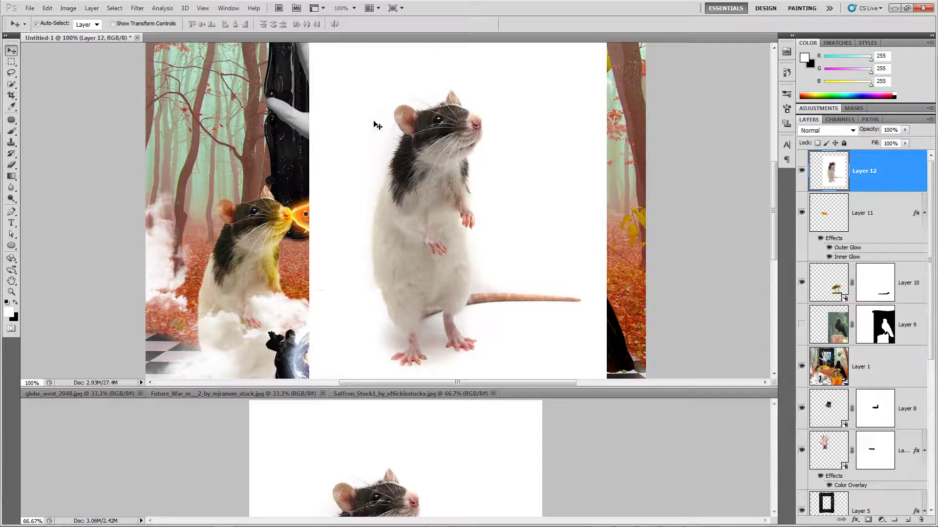
key(w)
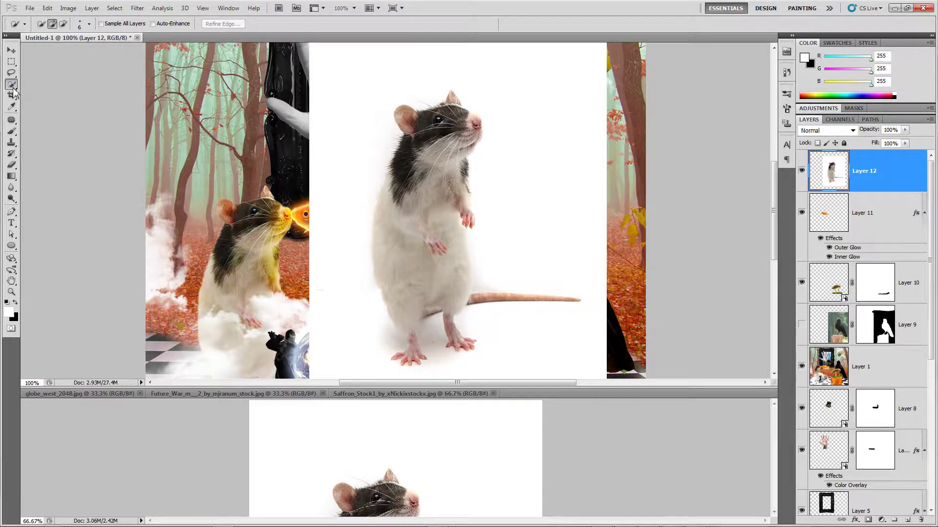
right_click(13, 87)
click(53, 94)
click(349, 87)
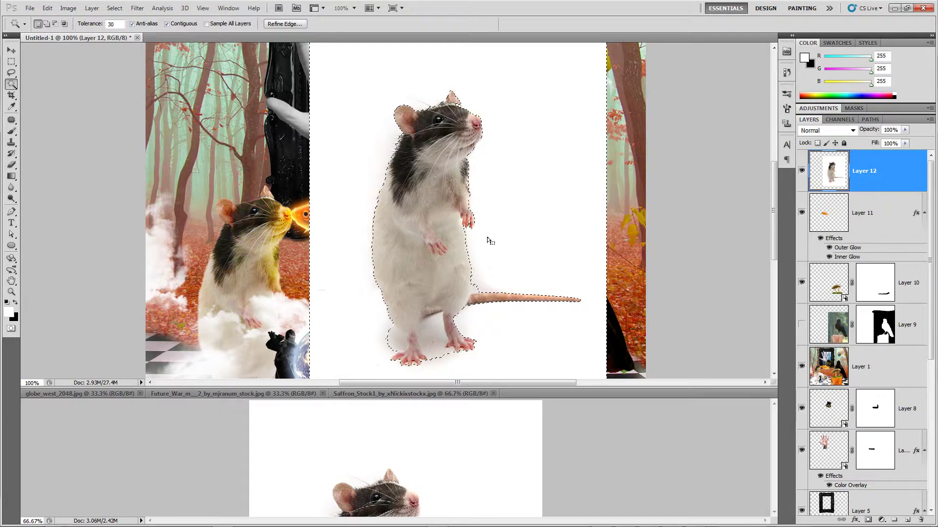
- Try deleting the background, undo it, then invert the selection to the rat and add a layer mask from it
key(Delete)
key(ctrl+z)
shift+click(258, 181)
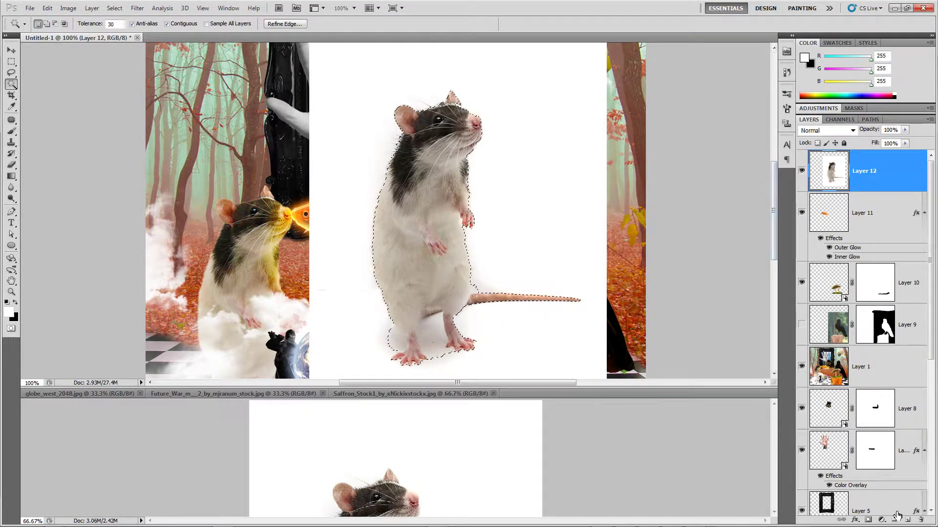
click(867, 520)
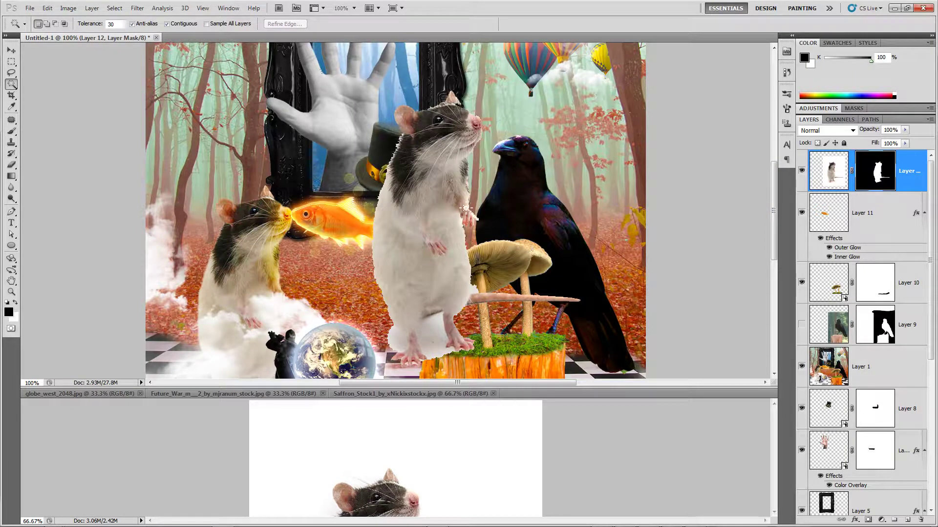
- Paint white on the rat's layer mask with a small brush to restore the fur along its back and side
key(b)
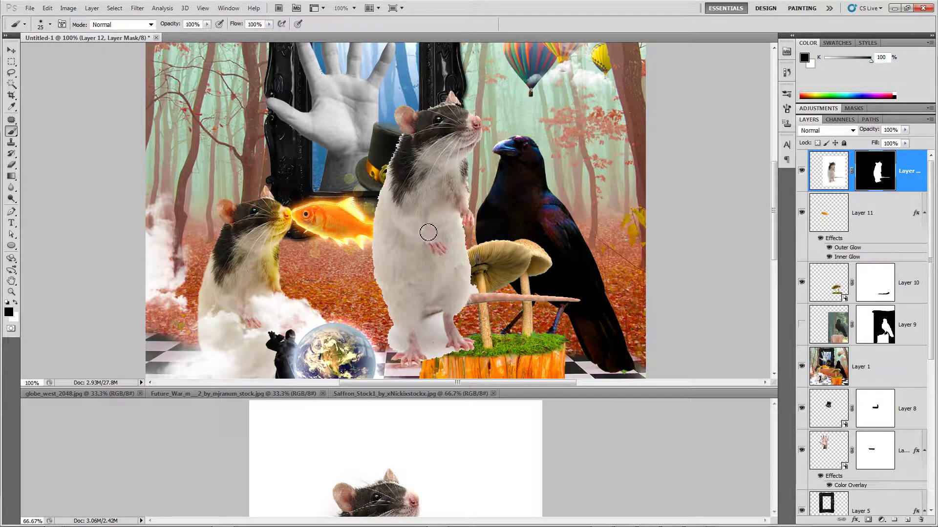
drag(418, 228, 424, 224)
key(ctrl+plus)
key(ctrl+plus)
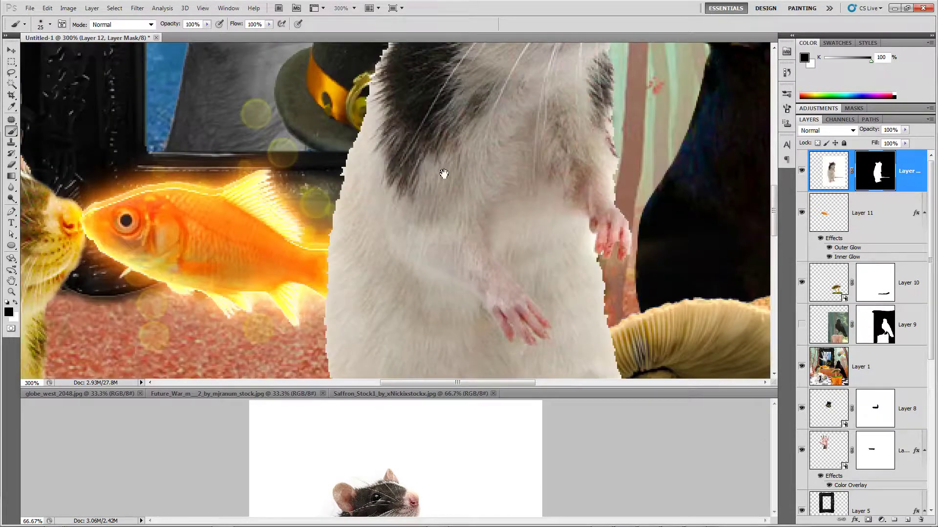
drag(444, 172, 413, 300)
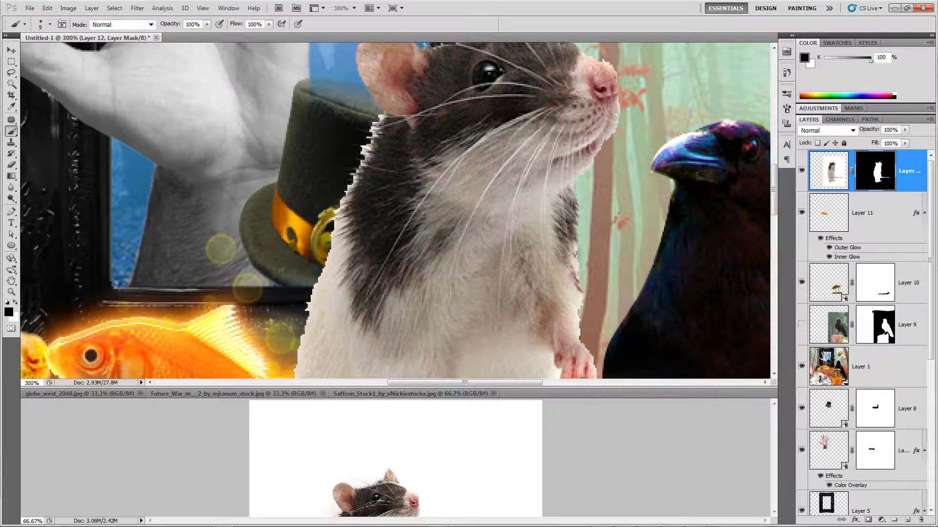
key(bracketleft)
key(x)
mouse_move(393, 122)
mouse_down()
mouse_move(348, 222)
mouse_move(348, 207)
mouse_move(345, 214)
mouse_move(305, 362)
mouse_move(375, 242)
mouse_move(394, 173)
mouse_move(338, 268)
mouse_move(337, 254)
mouse_move(341, 353)
mouse_move(370, 164)
mouse_move(358, 261)
mouse_move(384, 333)
mouse_up()
scroll(383, 293, down, 5)
scroll(383, 293, right, 2)
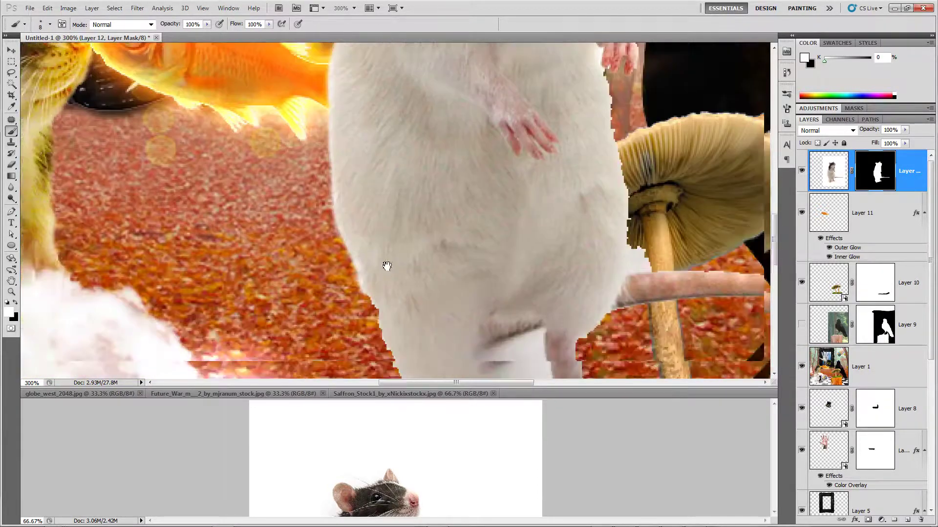
mouse_move(343, 226)
mouse_down()
mouse_move(371, 301)
mouse_move(394, 295)
mouse_move(373, 176)
mouse_up()
- Paint black on the mask to remove the white remnant around the rat's leg nearest the globe
key(x)
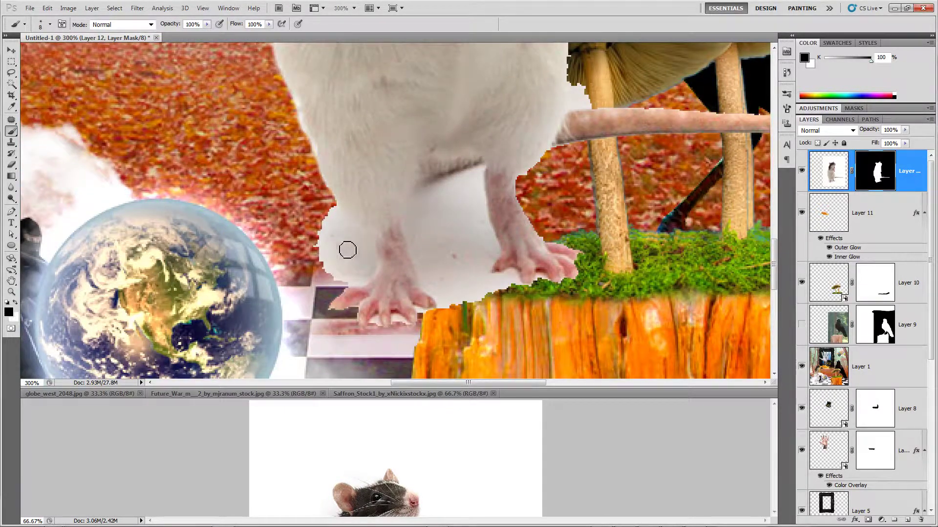
mouse_move(348, 250)
mouse_down()
mouse_move(327, 209)
mouse_move(347, 243)
mouse_move(333, 208)
mouse_move(367, 251)
mouse_move(369, 278)
mouse_move(353, 288)
mouse_move(337, 283)
mouse_move(363, 280)
mouse_move(347, 261)
mouse_move(356, 271)
mouse_move(371, 268)
mouse_move(338, 228)
mouse_move(325, 228)
mouse_move(332, 272)
mouse_move(370, 279)
mouse_move(379, 263)
mouse_move(304, 144)
mouse_up()
mouse_move(423, 325)
mouse_down()
mouse_move(430, 337)
mouse_move(426, 317)
mouse_move(430, 329)
mouse_up()
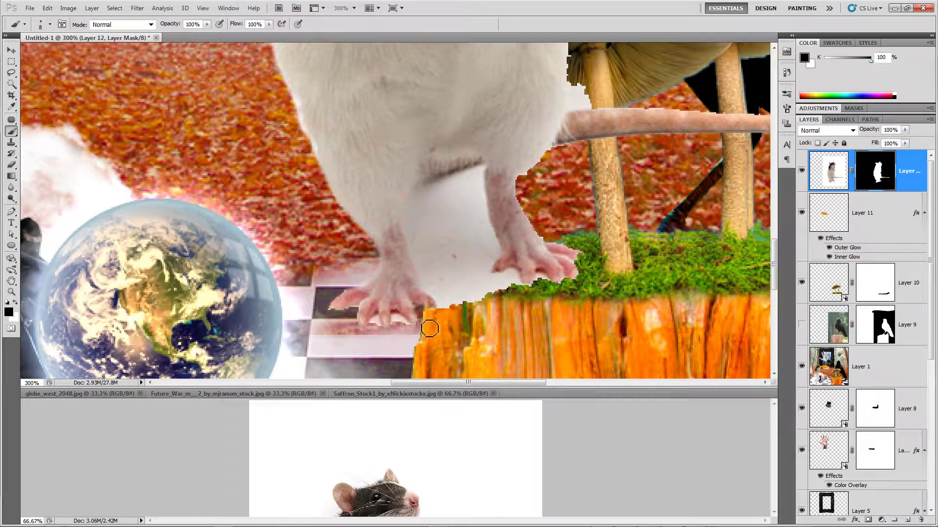
- Mask out the white background remnants between and below the toes of both rat feet with a 5 px brush
key(bracketleft)
drag(406, 326, 402, 321)
mouse_move(399, 321)
mouse_down()
mouse_move(375, 333)
mouse_move(387, 339)
mouse_move(358, 327)
mouse_move(358, 316)
mouse_move(331, 320)
mouse_up()
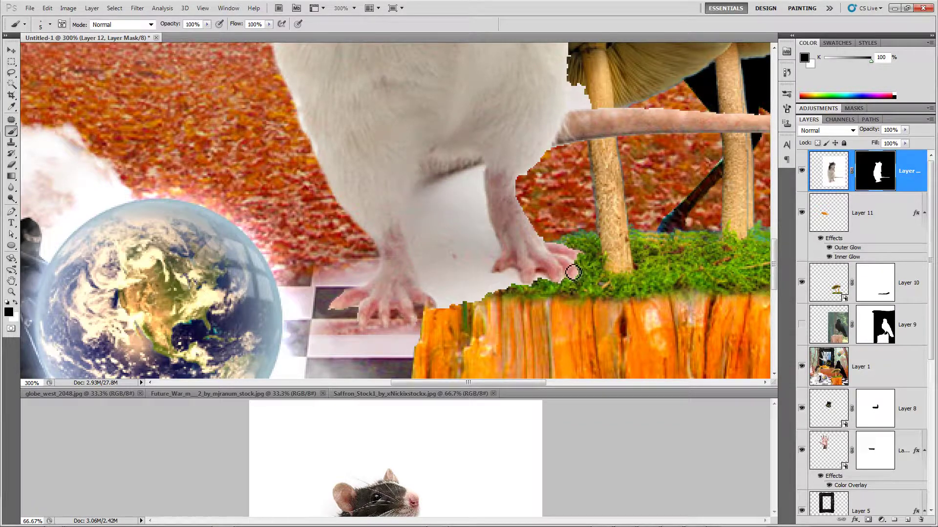
mouse_move(569, 264)
mouse_down()
mouse_move(575, 288)
mouse_move(554, 289)
mouse_up()
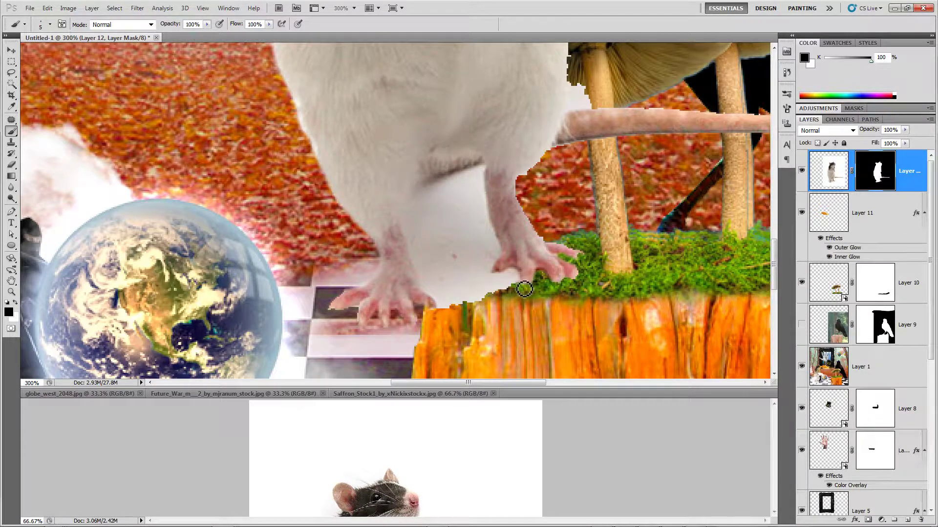
mouse_move(522, 278)
mouse_down()
mouse_move(509, 272)
mouse_move(519, 289)
mouse_move(513, 281)
mouse_move(503, 290)
mouse_up()
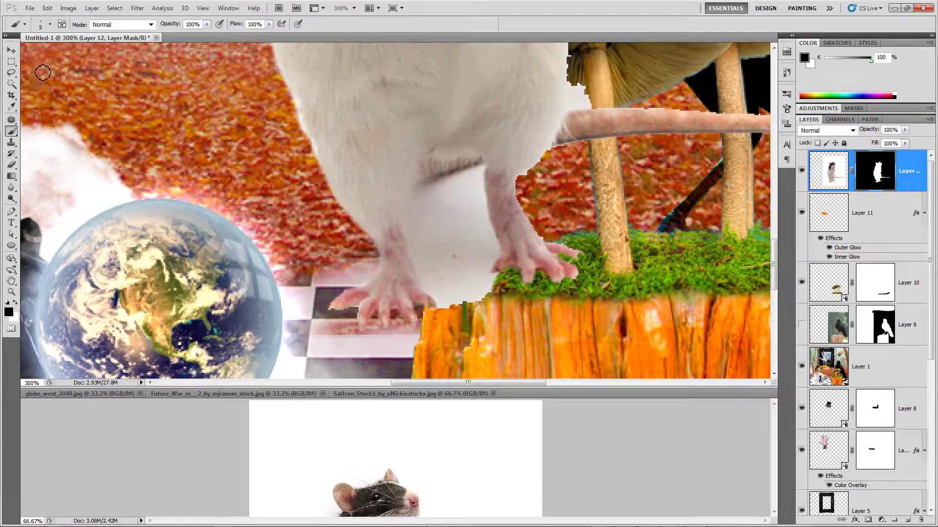
- Outline the white area between the rat's legs with the Magnetic Lasso as a closed selection
click(11, 74)
click(61, 90)
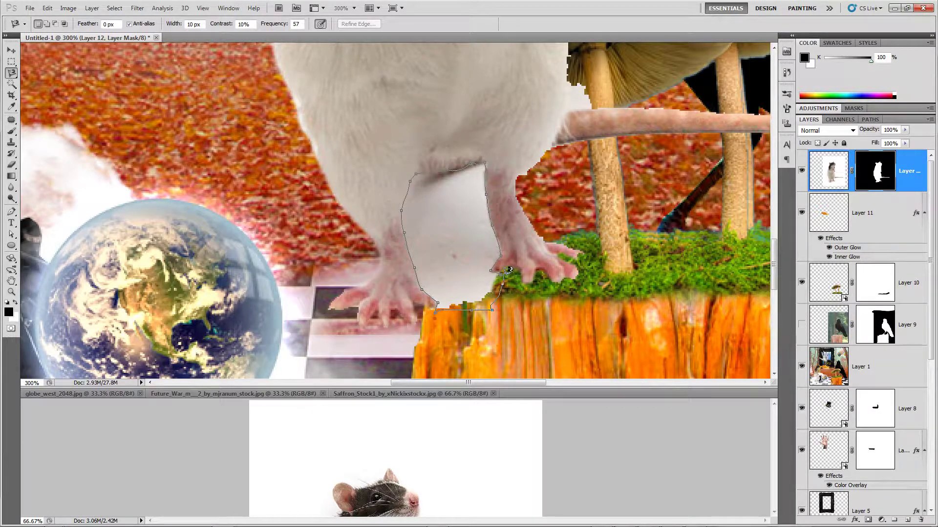
click(506, 270)
- Paint the selected area between the rat's legs black on the mask with a 60 px brush, and deselect
key(b)
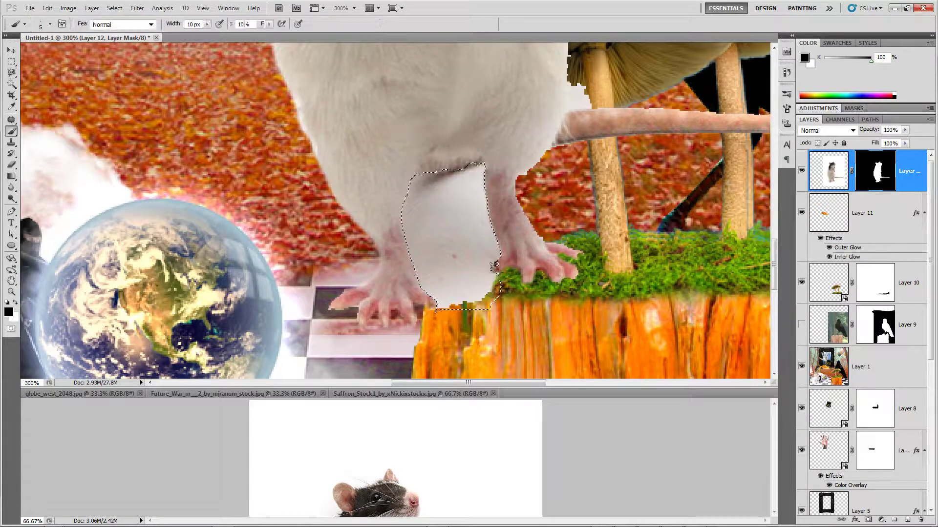
key(bracketright)
key(bracketright)
key(bracketright)
key(bracketright)
key(bracketright)
key(bracketright)
key(bracketright)
key(bracketright)
key(bracketright)
key(bracketright)
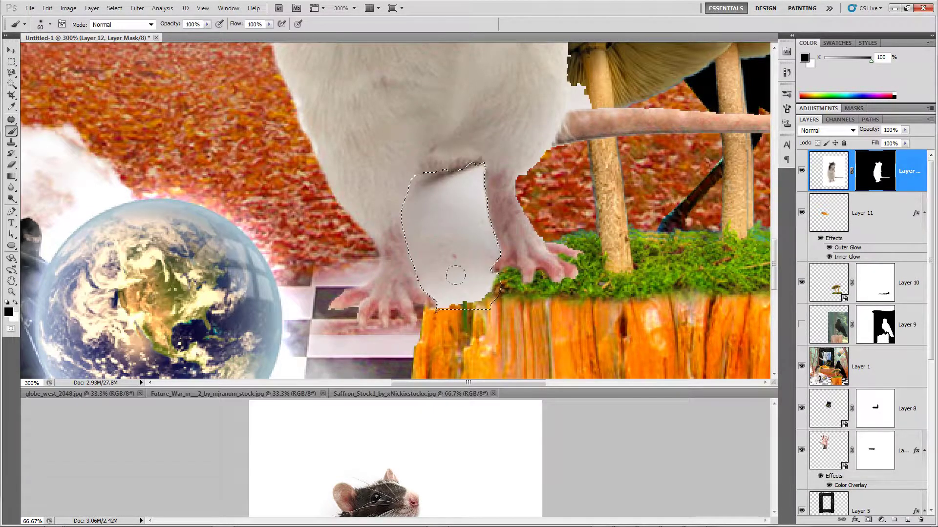
mouse_move(456, 279)
mouse_down()
mouse_move(439, 173)
mouse_move(433, 267)
mouse_move(370, 224)
mouse_move(400, 172)
mouse_up()
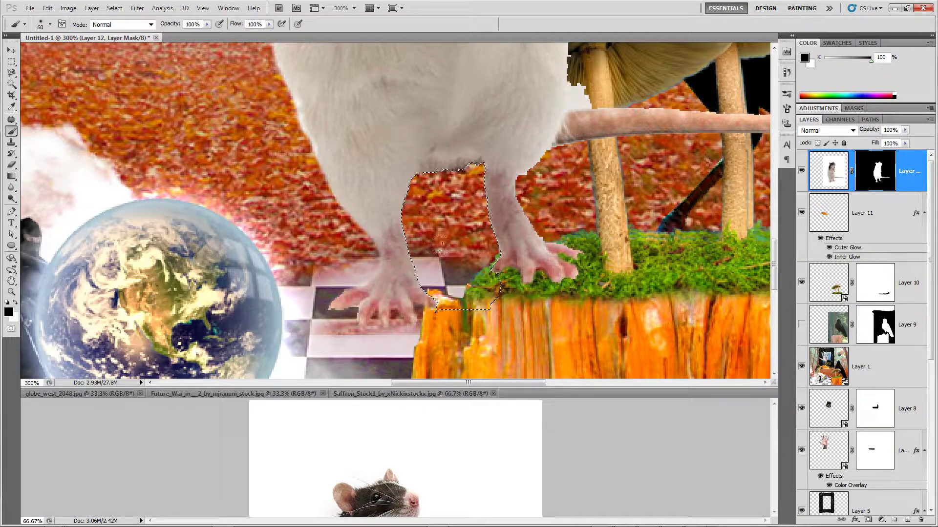
key(ctrl+d)
- Mask out the white background remnant above the base of the rat's tail
mouse_move(562, 231)
mouse_down()
mouse_move(381, 368)
mouse_move(332, 370)
mouse_up()
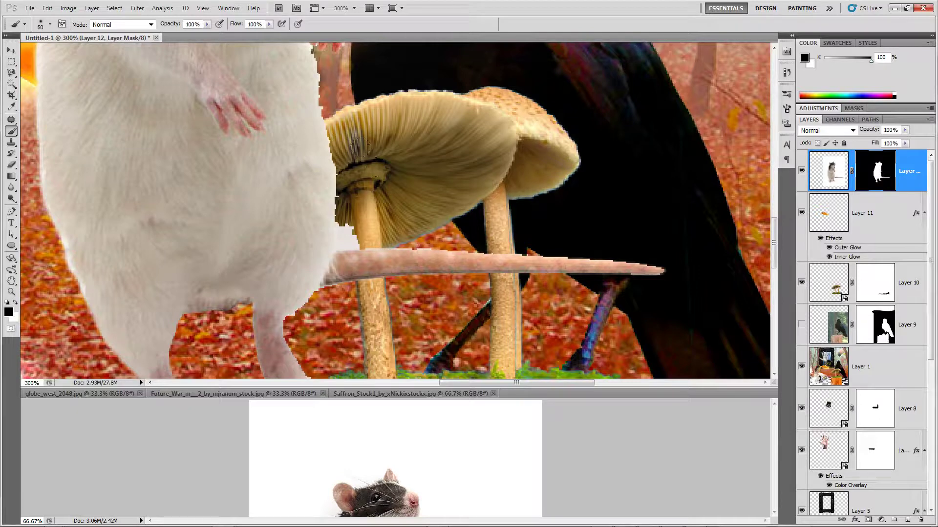
key(bracketright)
key(bracketright)
mouse_move(365, 223)
mouse_down()
mouse_move(344, 244)
mouse_move(366, 241)
mouse_move(359, 229)
mouse_move(356, 250)
mouse_move(346, 251)
mouse_move(359, 250)
mouse_move(343, 240)
mouse_move(343, 182)
mouse_move(343, 218)
mouse_move(361, 126)
mouse_move(364, 192)
mouse_move(325, 157)
mouse_move(326, 150)
mouse_move(331, 279)
mouse_up()
- Paint white on the mask with a 6 px brush to restore the edge of the rat's belly and chest facing the crow
scroll(354, 142, up, 3)
key(x)
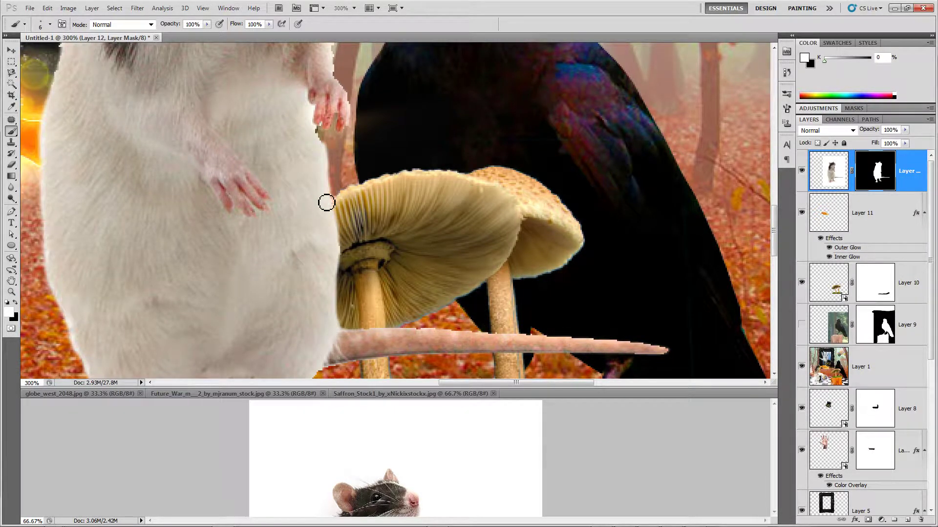
mouse_move(315, 133)
mouse_down()
mouse_move(338, 249)
mouse_move(337, 318)
mouse_move(327, 318)
mouse_up()
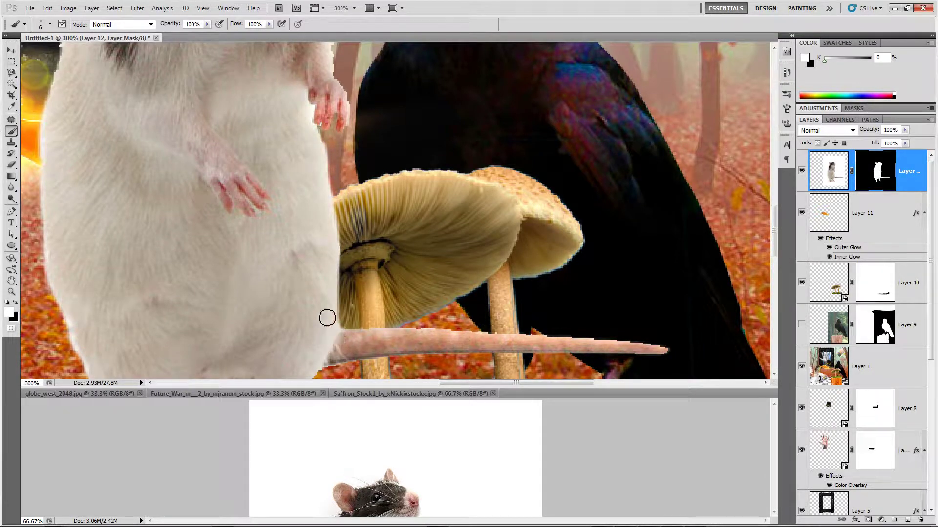
drag(298, 103, 323, 325)
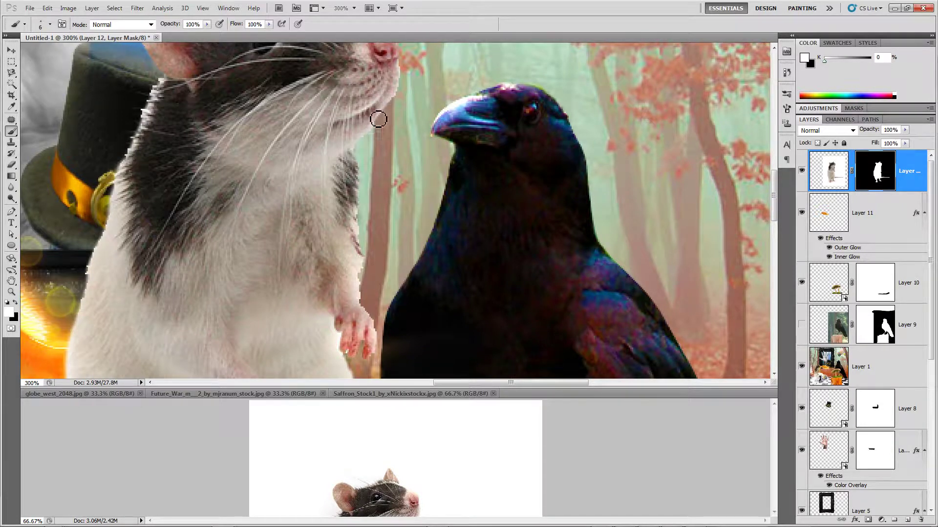
mouse_move(371, 132)
mouse_down()
mouse_move(355, 167)
mouse_move(371, 330)
mouse_move(354, 238)
mouse_up()
- Restore the edges of the rat's muzzle, forehead and top of the head by painting white on the mask
mouse_move(326, 199)
mouse_down()
mouse_move(341, 424)
mouse_move(326, 329)
mouse_up()
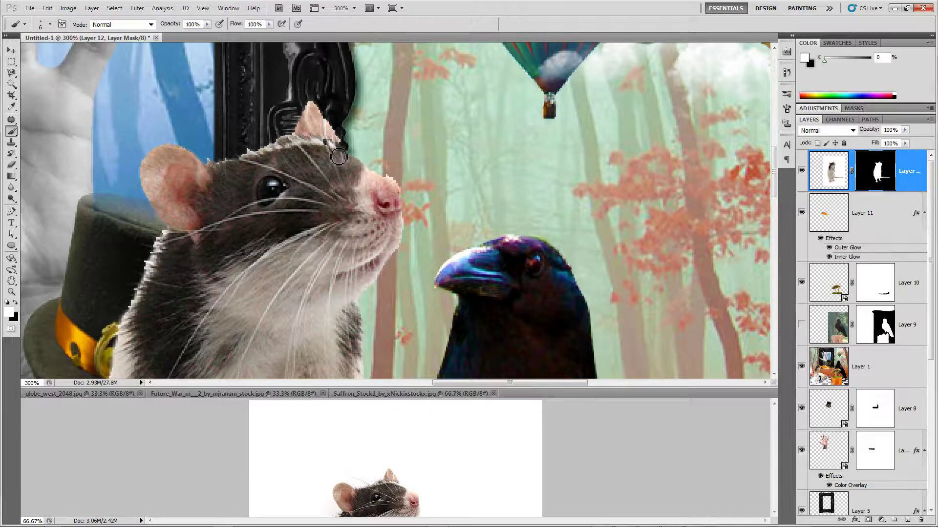
mouse_move(334, 143)
mouse_down()
mouse_move(352, 166)
mouse_move(396, 186)
mouse_move(405, 222)
mouse_move(389, 262)
mouse_move(396, 249)
mouse_up()
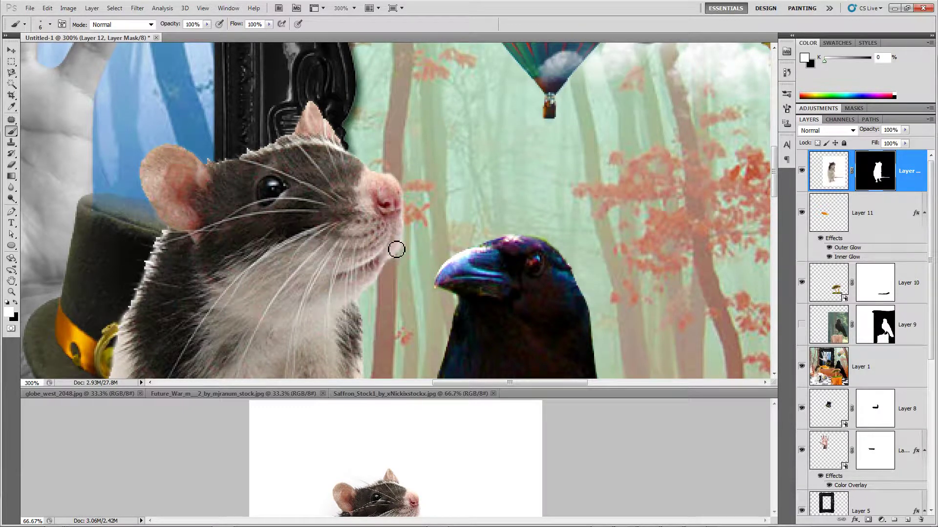
mouse_move(304, 152)
mouse_down()
mouse_move(276, 148)
mouse_move(206, 172)
mouse_move(172, 155)
mouse_up()
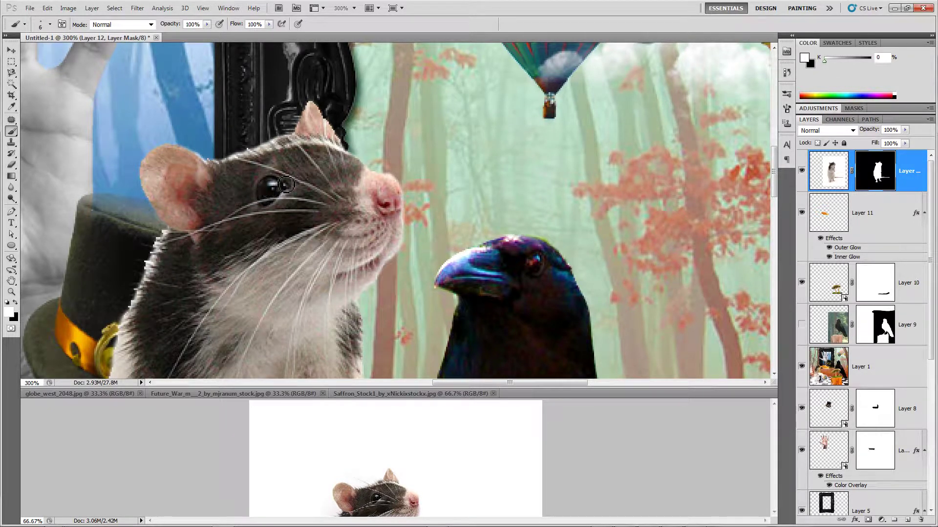
- Move the cut-out rat away from the crow so its nose meets the goldfish's mouth in front of the frame
key(ctrl+minus)
key(ctrl+minus)
key(ctrl+minus)
key(ctrl+minus)
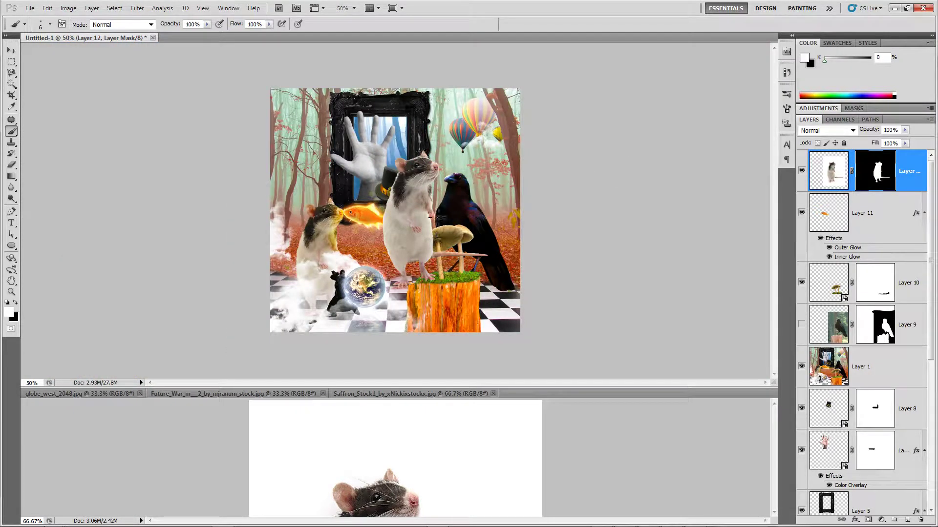
key(v)
mouse_move(419, 221)
mouse_down()
mouse_move(327, 231)
mouse_move(325, 243)
mouse_move(367, 251)
mouse_up()
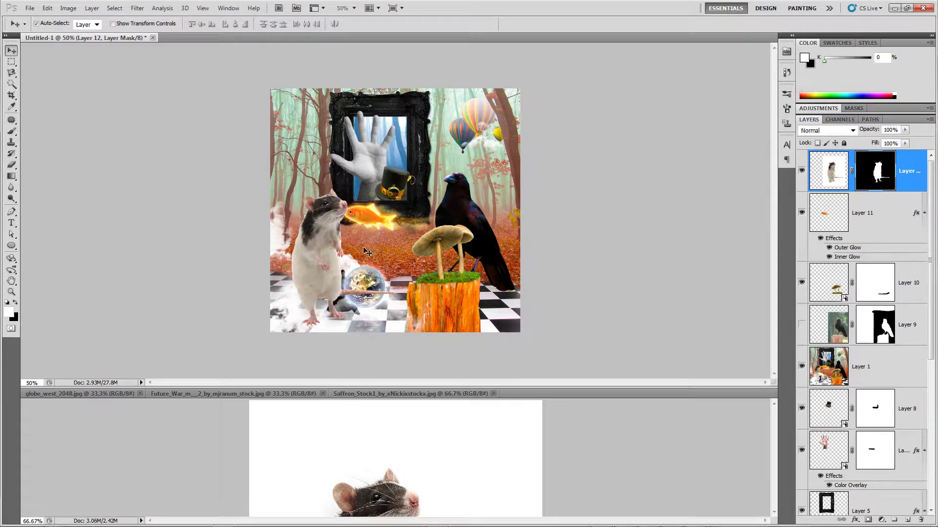
- Convert the rat layer to a smart object and scale it proportionally to 91.88%
right_click(915, 165)
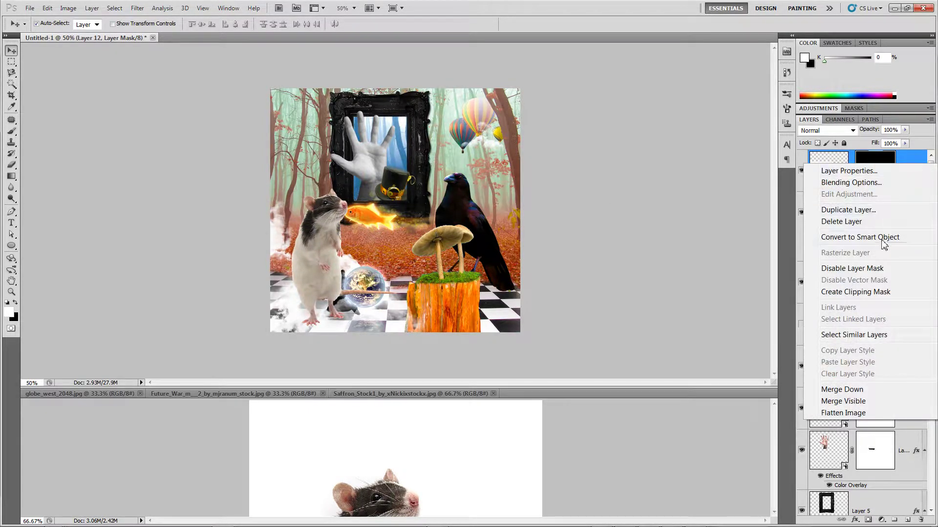
click(860, 237)
key(ctrl+t)
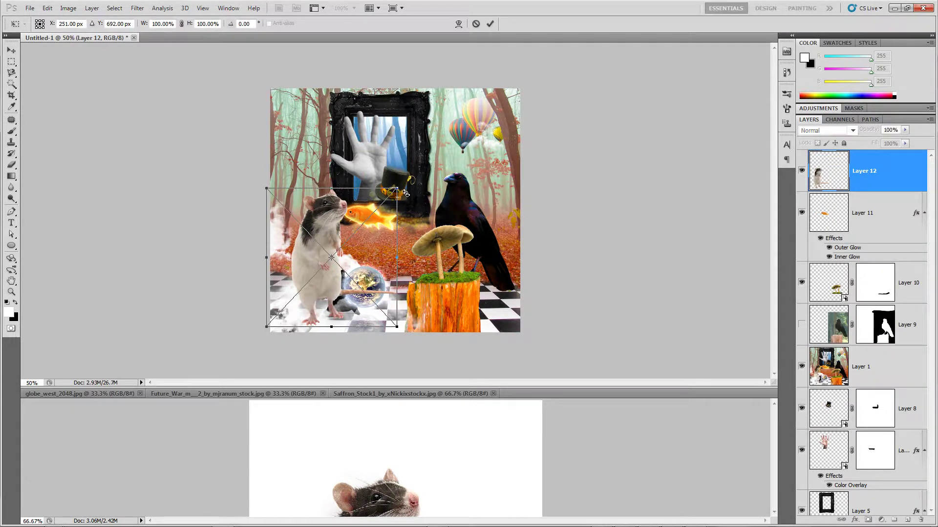
drag(405, 194, 399, 214)
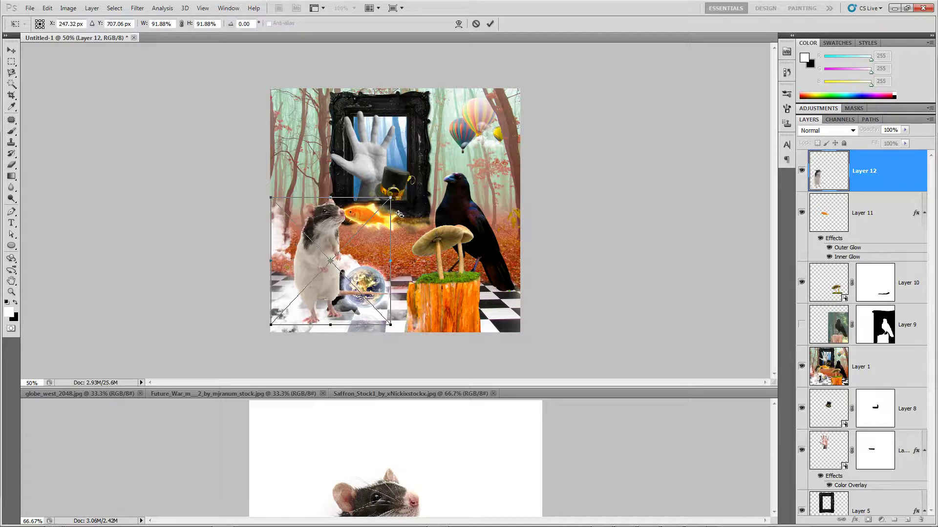
key(Return)
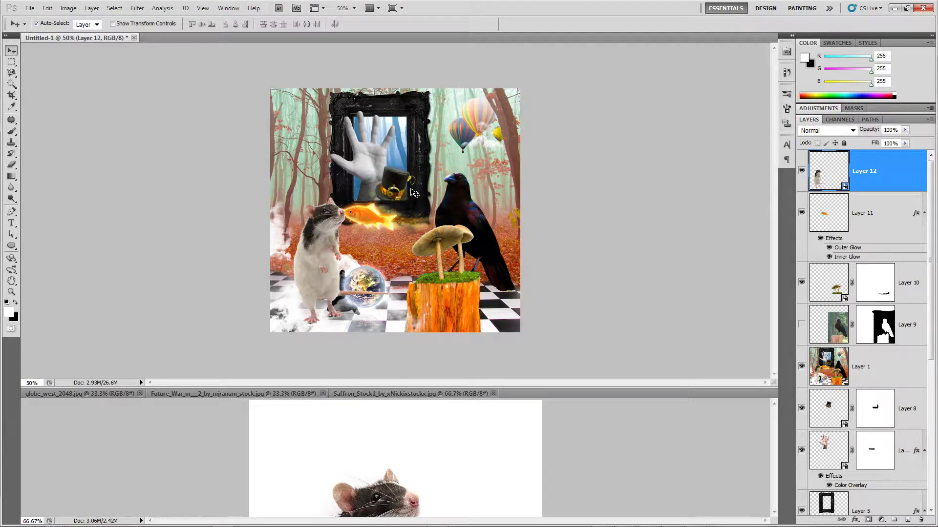
- Move the glowing goldfish layer above the rat layer in the stacking order
key(ctrl+plus)
key(ctrl+plus)
key(ctrl+plus)
key(ctrl+plus)
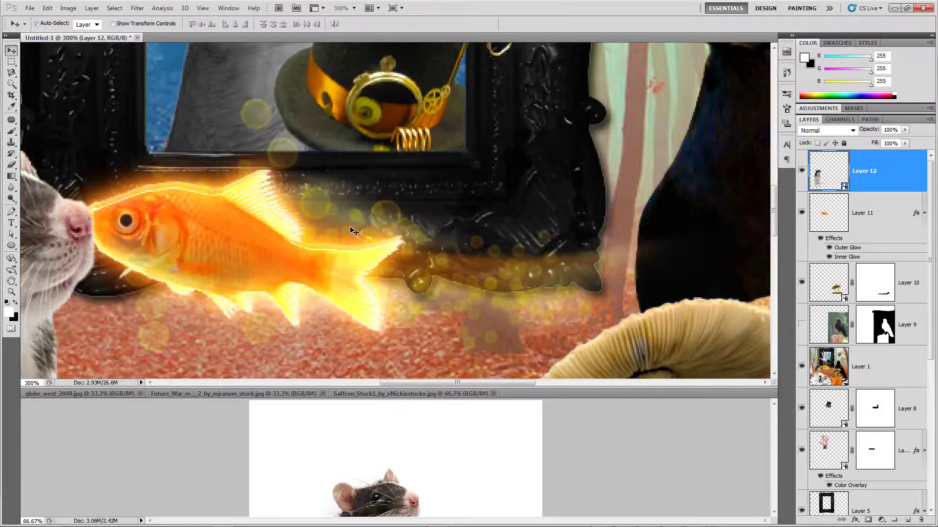
drag(256, 237, 469, 233)
click(418, 229)
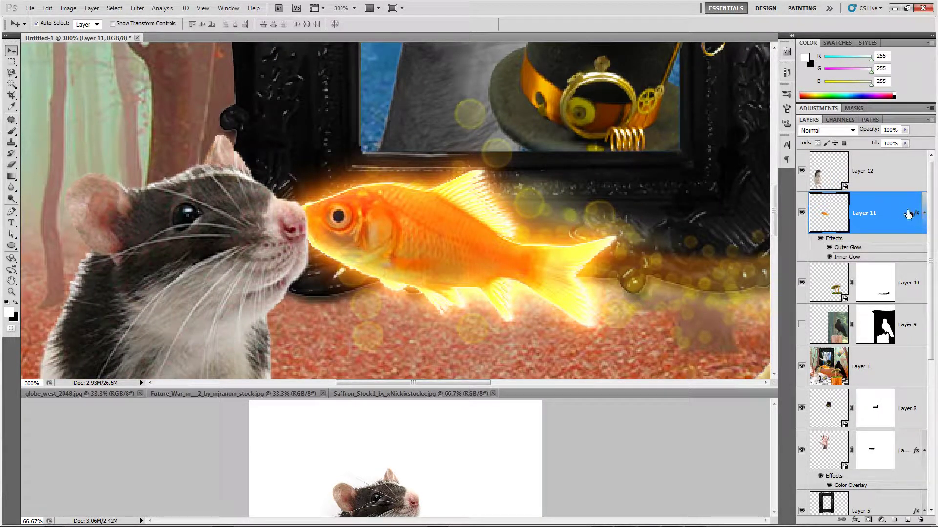
drag(908, 214, 873, 177)
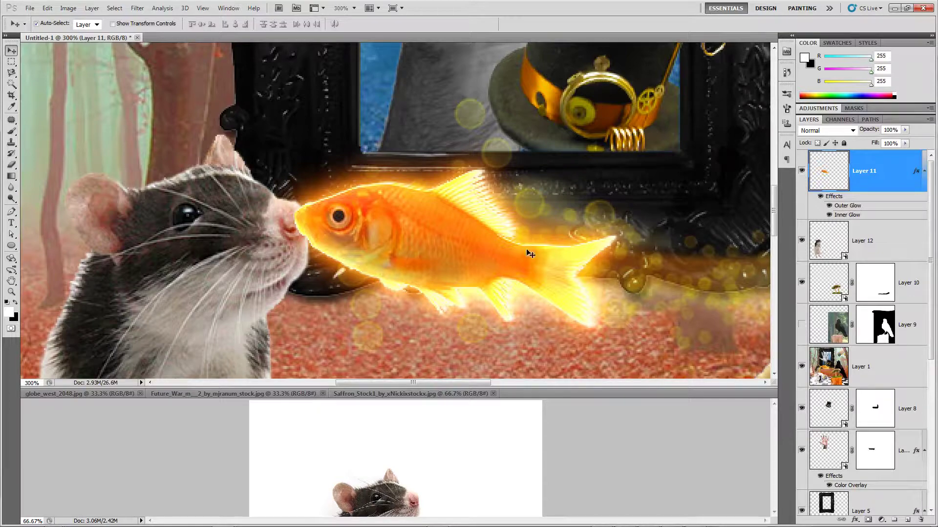
- Load the rat's outline as a selection and add a new layer between the rat and the goldfish
drag(253, 243, 350, 199)
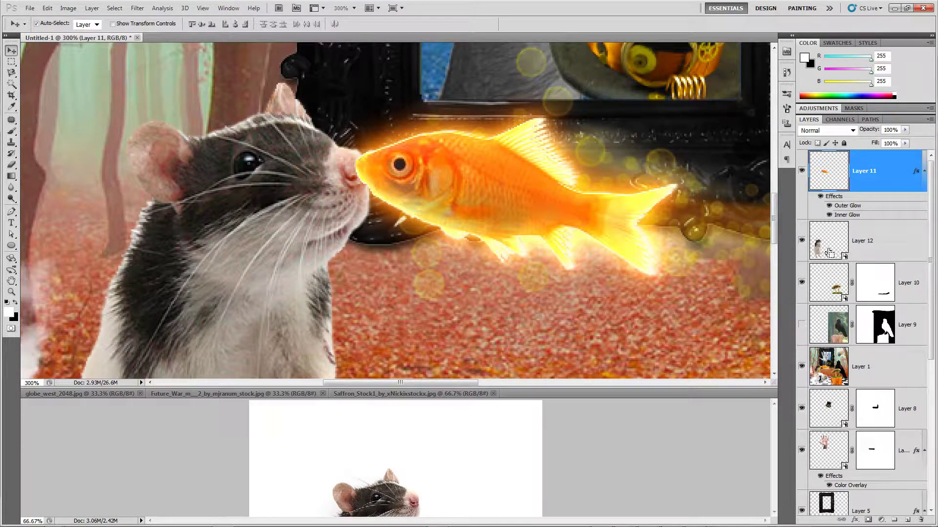
ctrl+click(830, 249)
ctrl+click(907, 519)
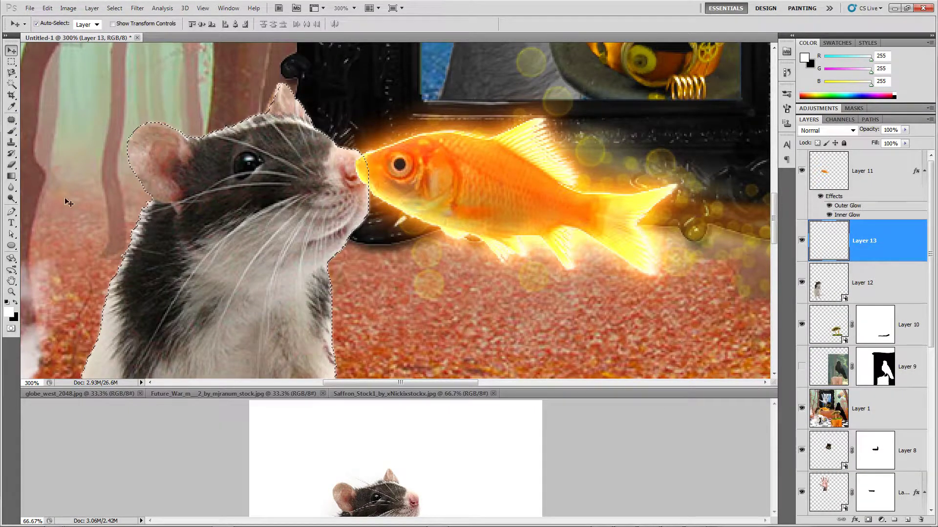
- Sample orange ff9016 from the goldfish and paint it over the rat's muzzle with a 50 px brush
click(12, 131)
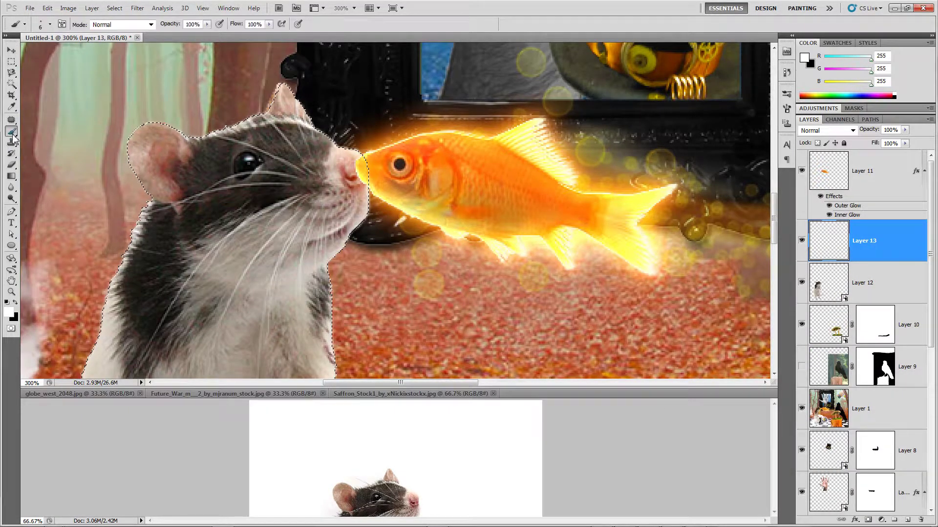
click(9, 312)
click(499, 162)
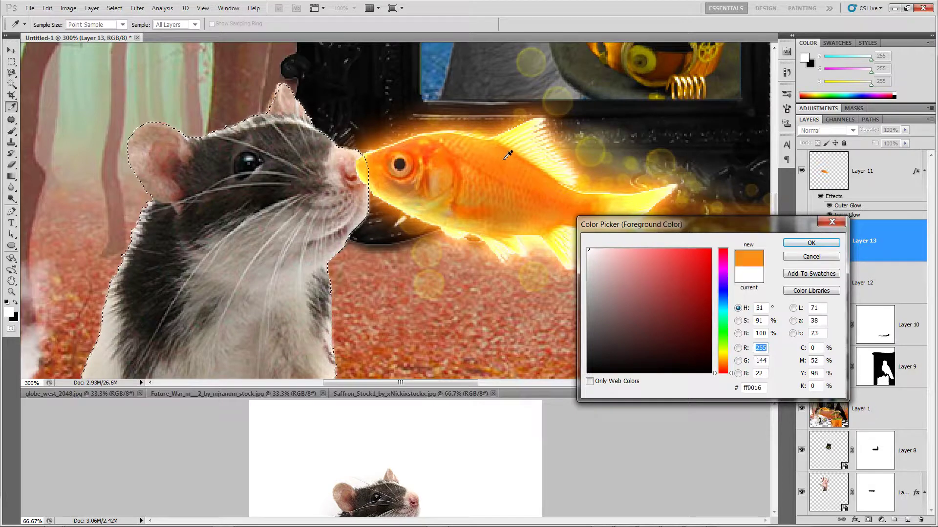
click(811, 242)
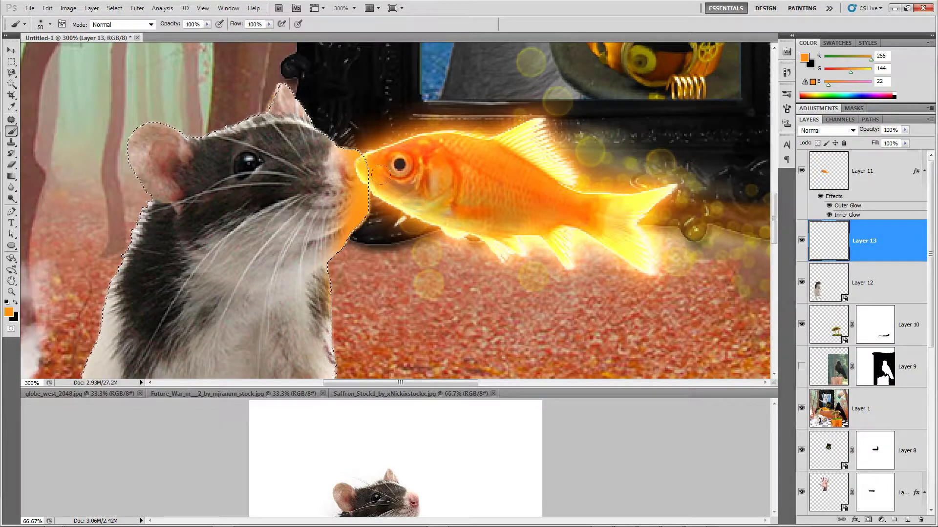
- Set the orange paint layer's blend mode to Color Dodge and deselect the rat's outline
click(852, 130)
click(833, 137)
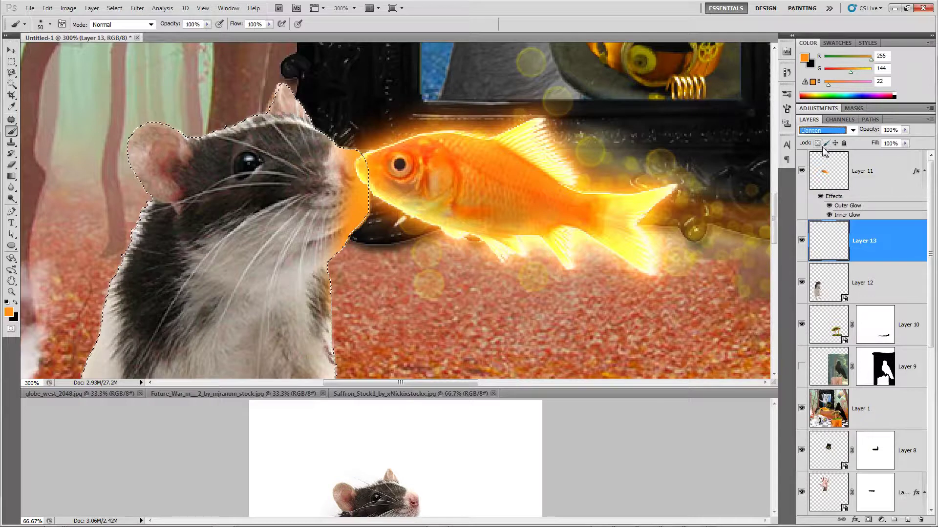
key(Down)
key(Down)
key(Down)
key(Down)
key(Down)
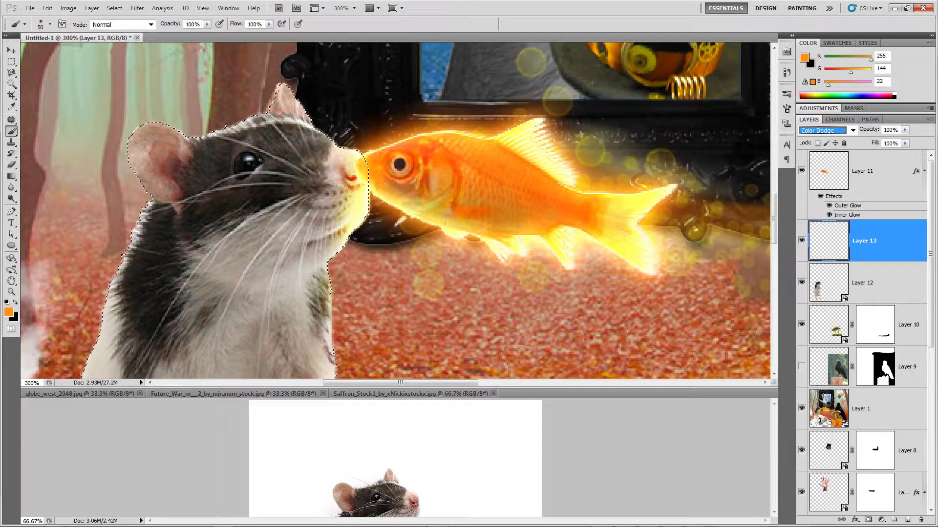
key(ctrl+d)
scroll(499, 182, down, 4)
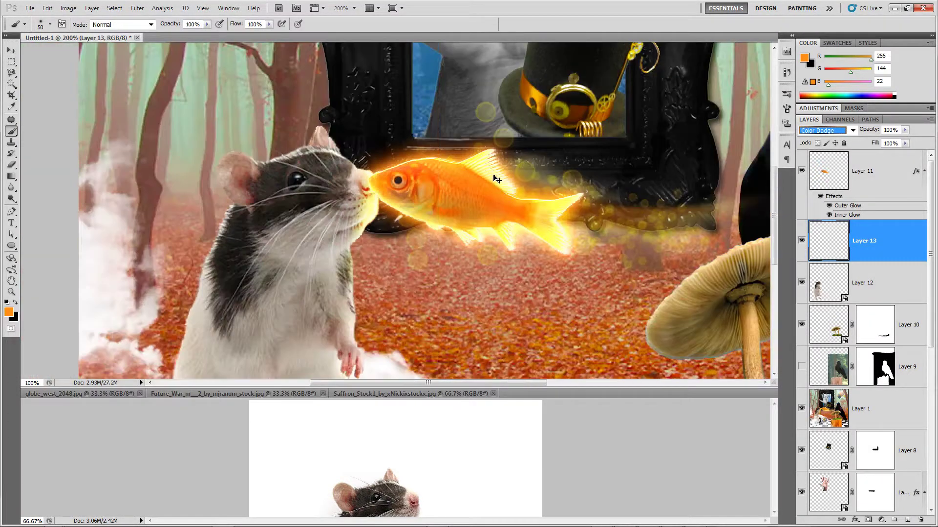
scroll(503, 181, down, 1)
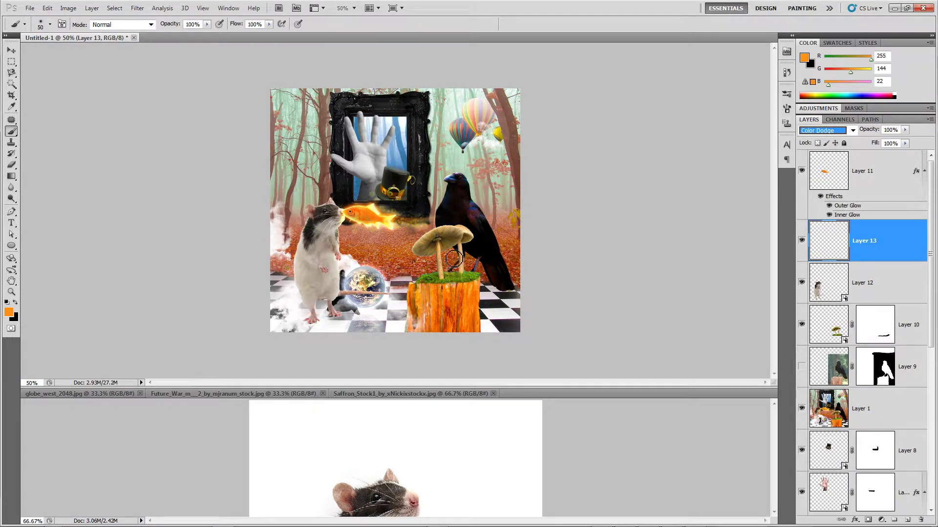
- Deselect all layers in the composite and close the rat stock image
click(11, 50)
click(209, 129)
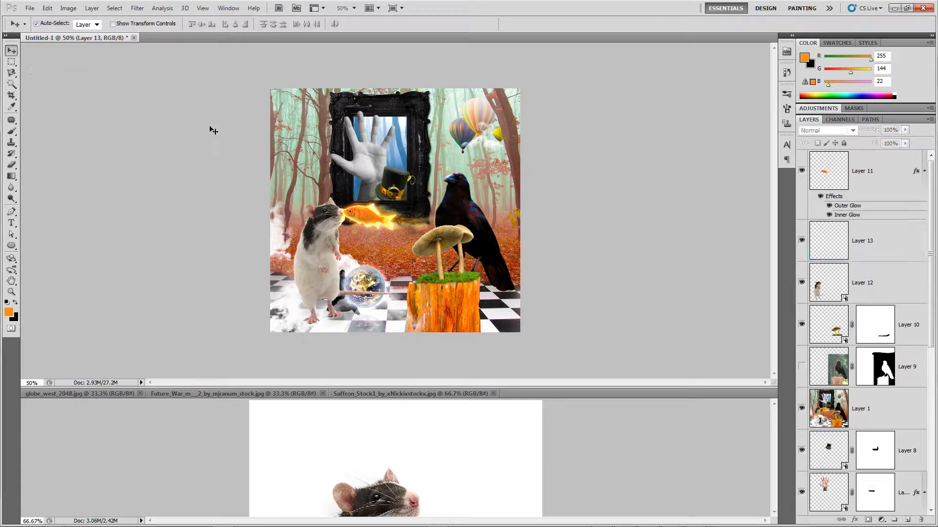
mouse_move(605, 519)
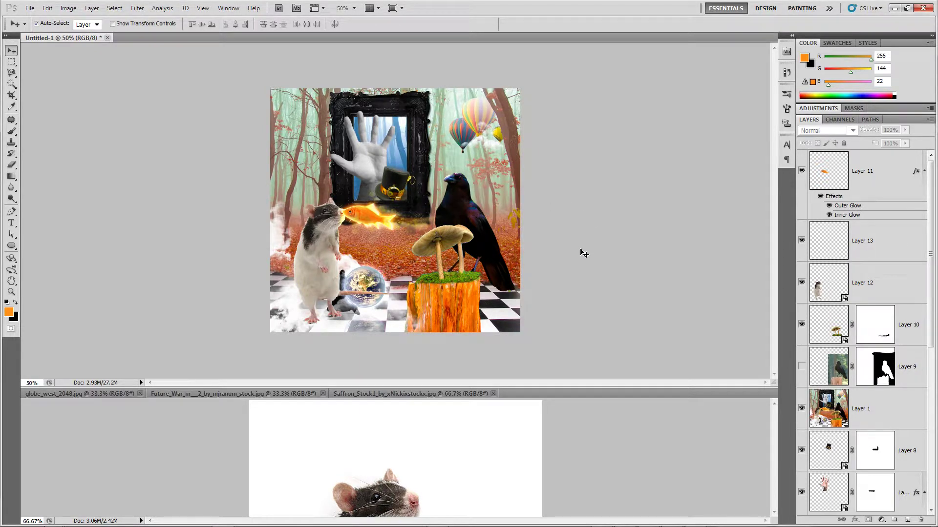
click(195, 436)
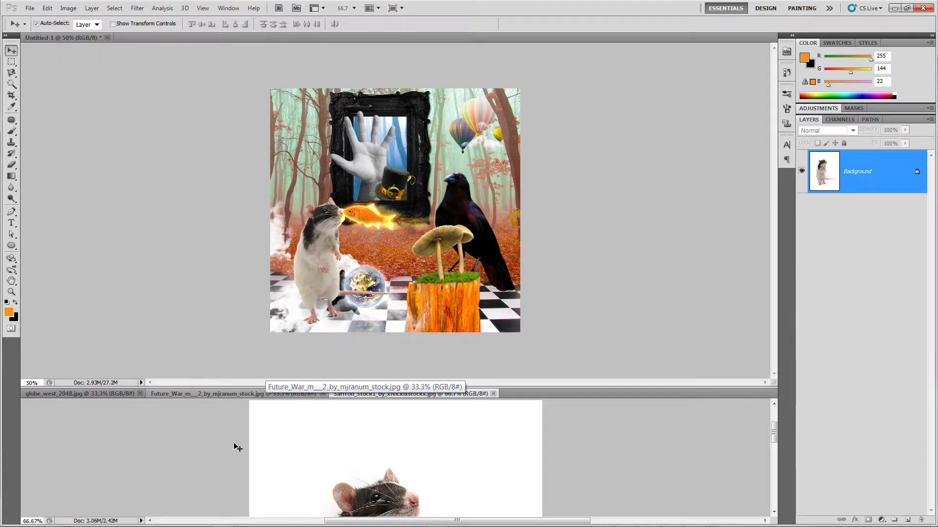
key(ctrl+w)
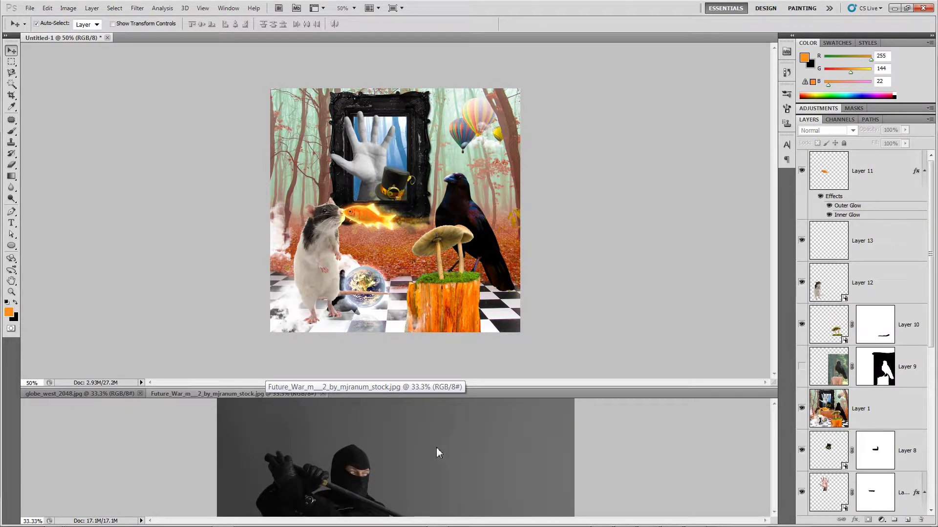
click(84, 394)
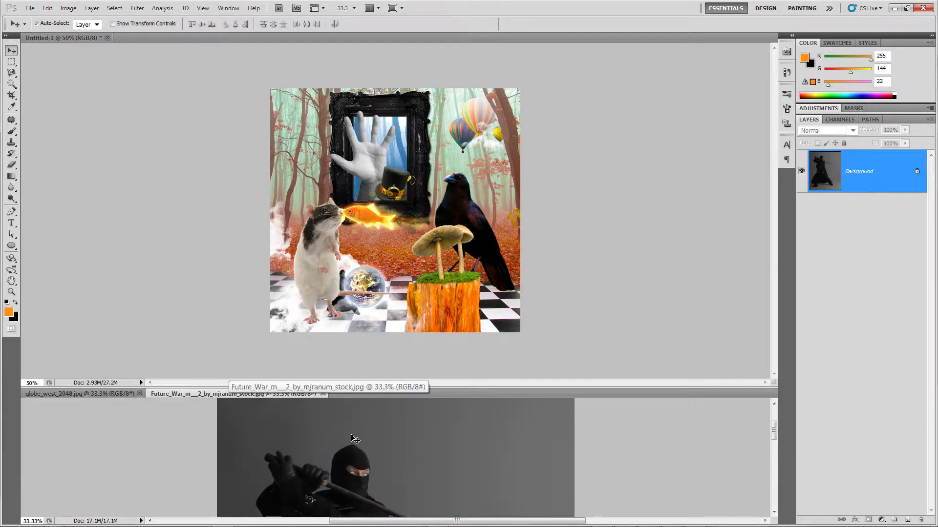
drag(358, 483, 540, 188)
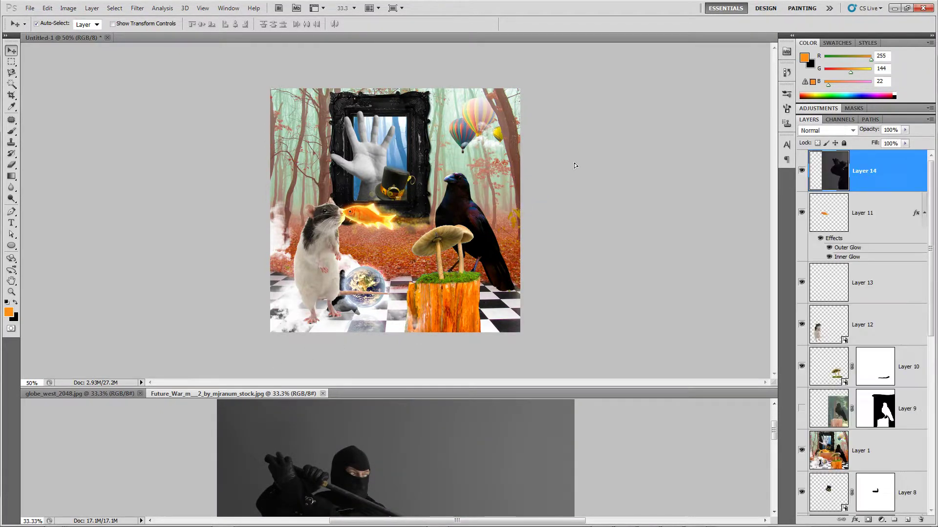
drag(562, 218, 455, 190)
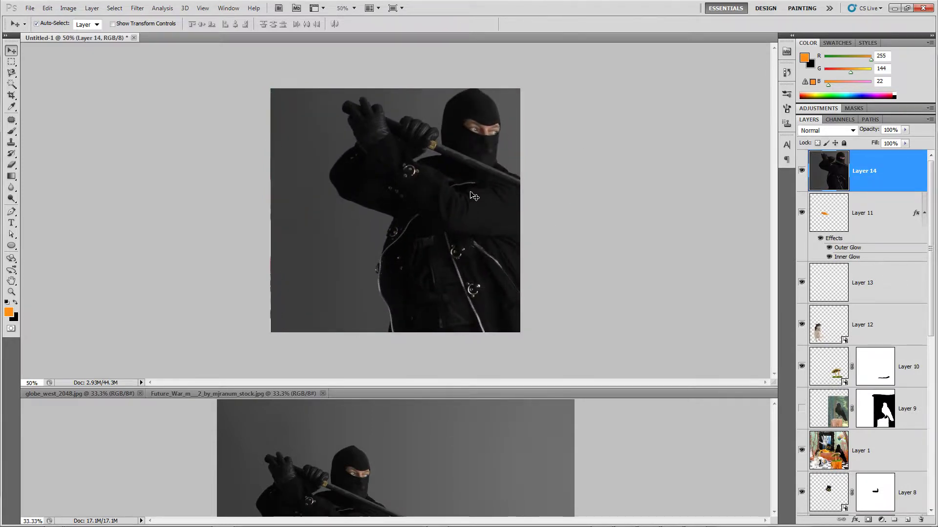
key(ctrl+t)
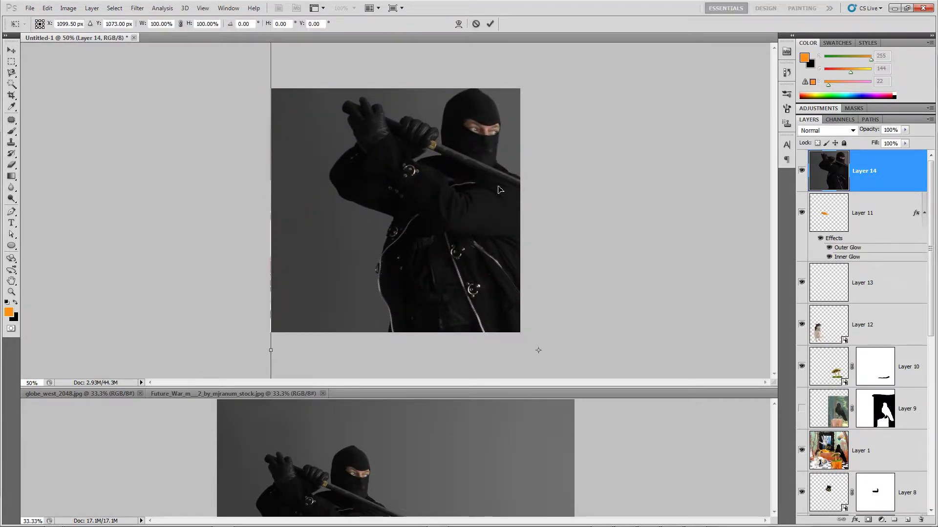
key(Escape)
key(Delete)
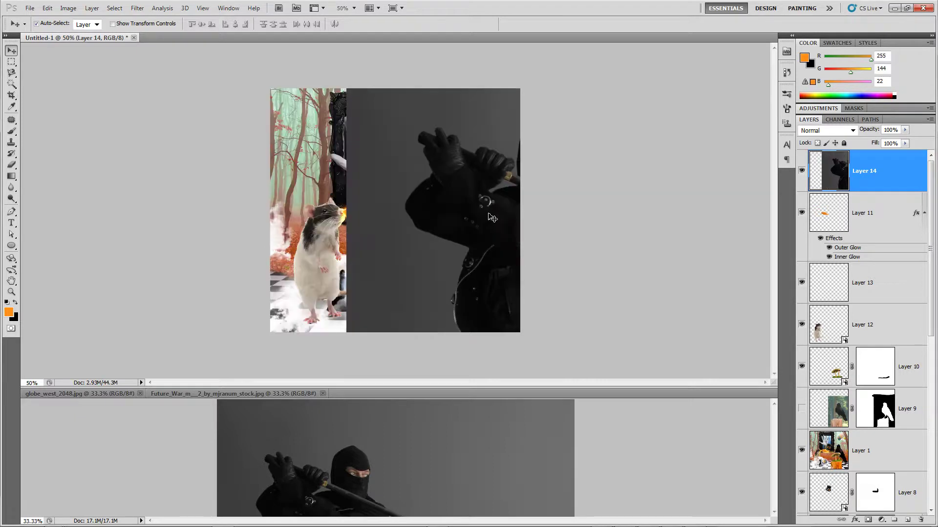
- Enlarge the viewing area of the ninja stock image and convert its Background into the regular layer Layer 0
click(444, 456)
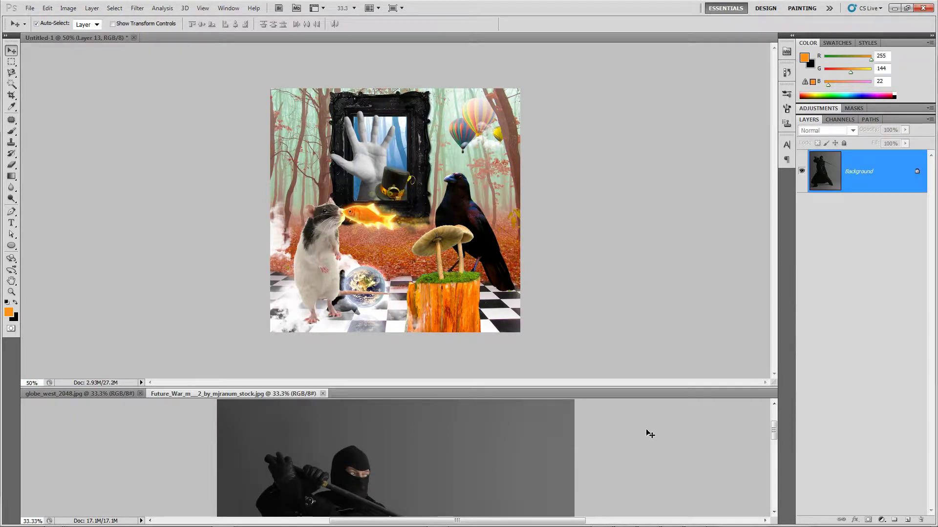
drag(564, 389, 605, 158)
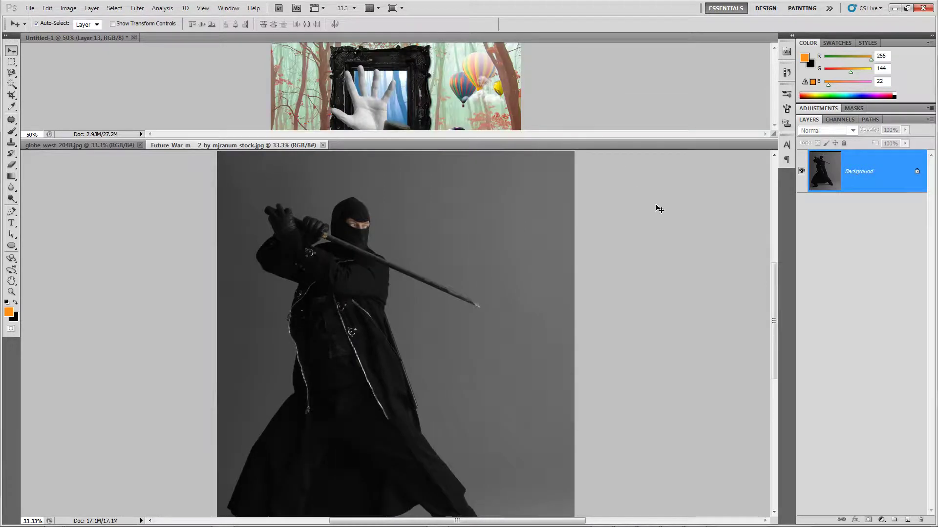
drag(773, 279, 769, 304)
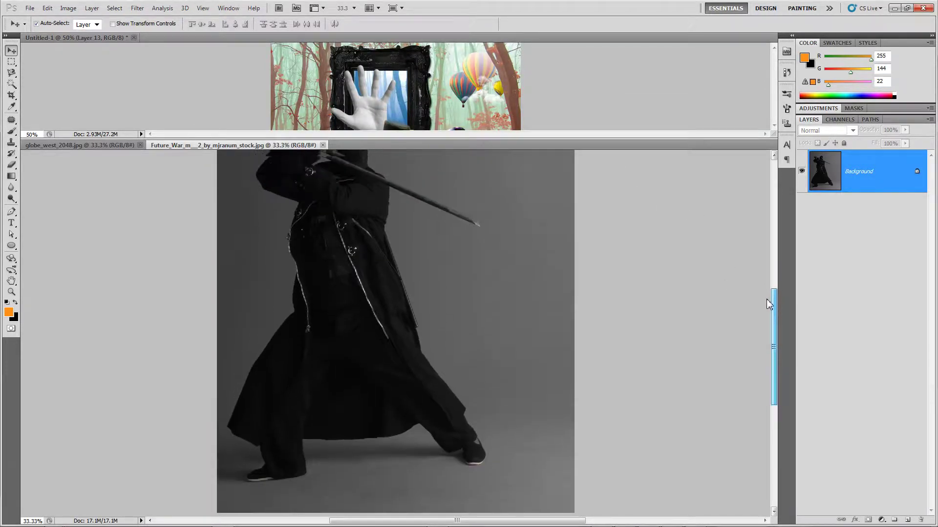
double_click(886, 173)
key(Return)
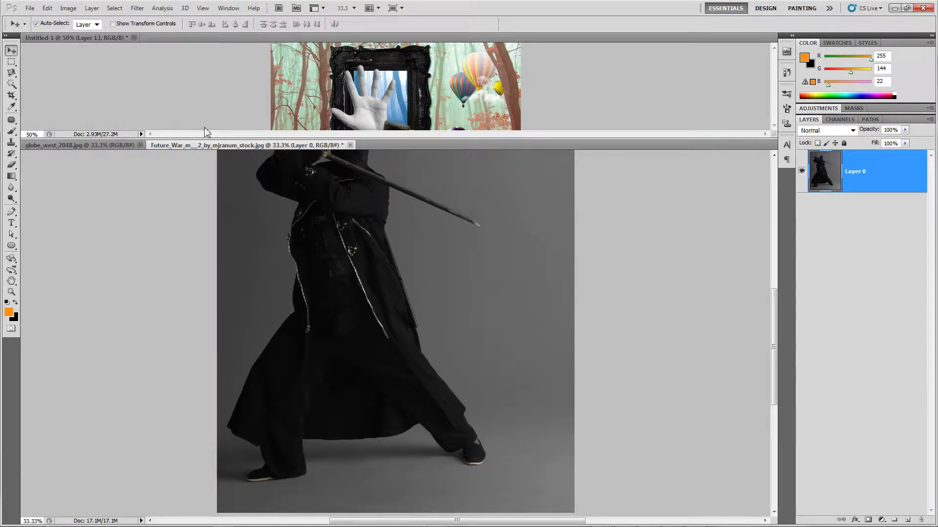
- Select the grey backdrop around the ninja with Color Range, sampling the lower backdrop beside the feet at a fuzziness of 77
click(117, 8)
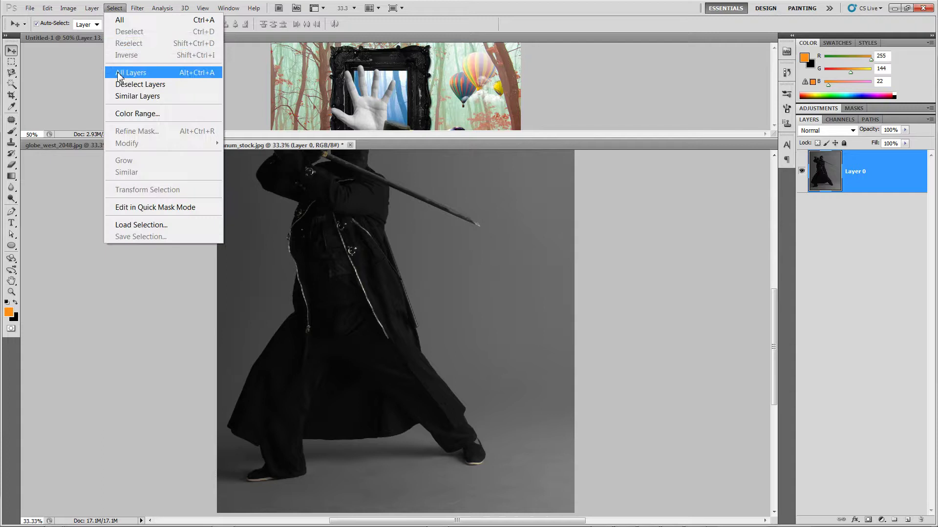
click(137, 113)
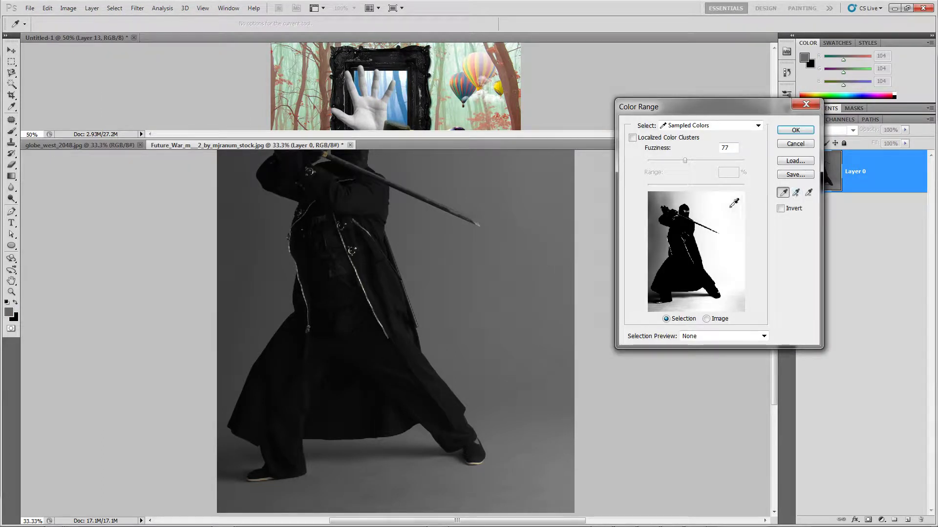
click(238, 240)
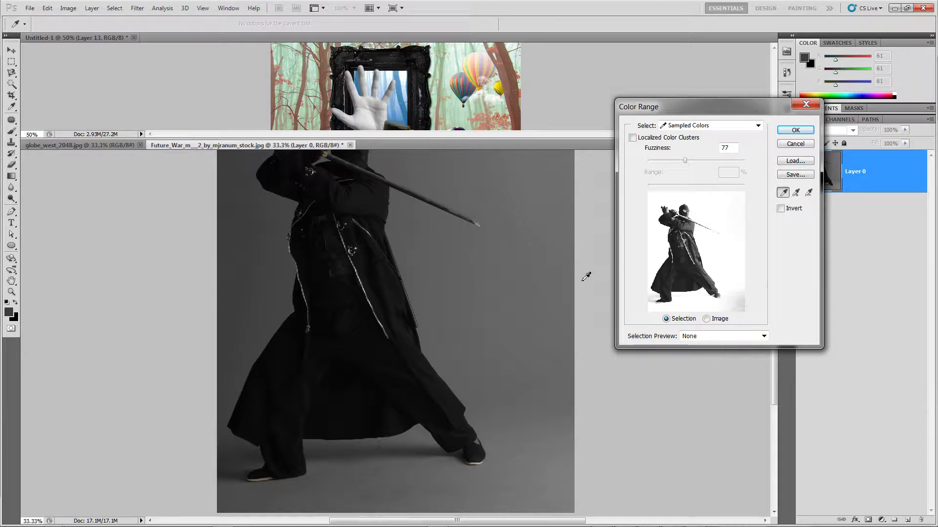
click(273, 275)
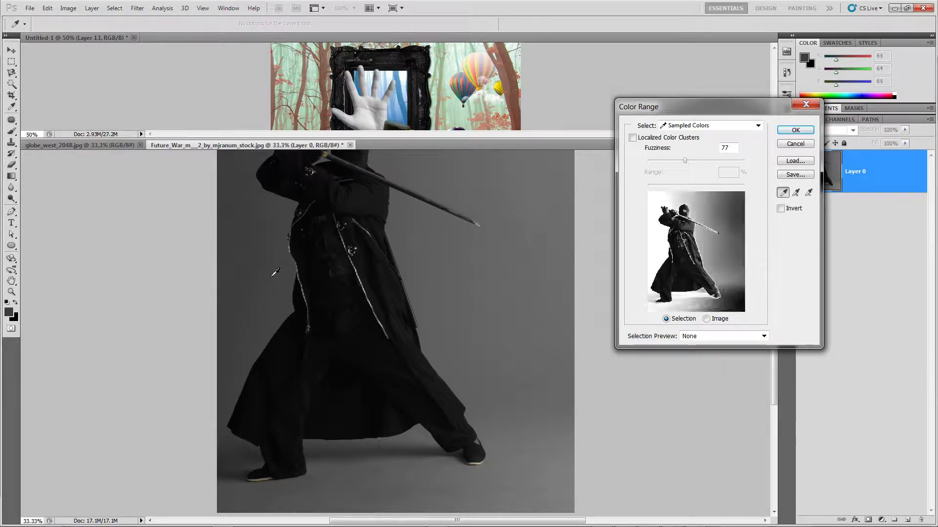
click(547, 241)
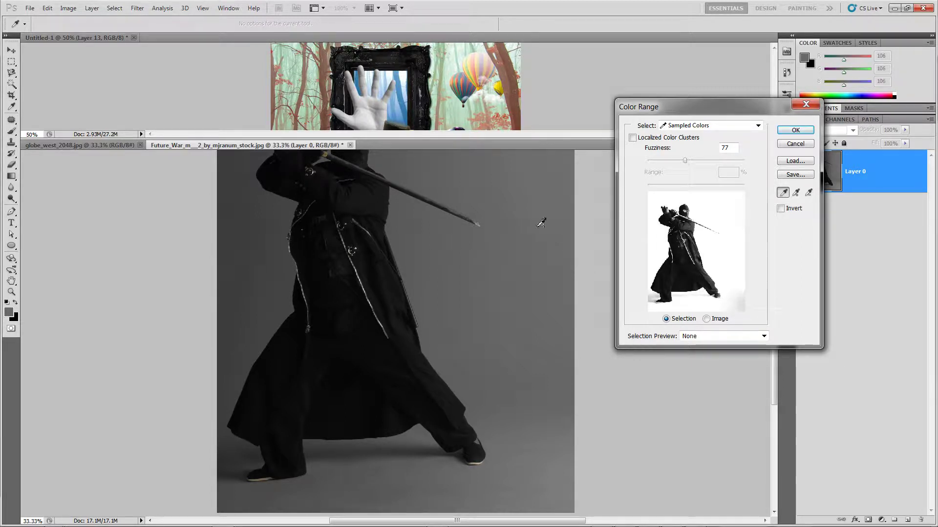
click(559, 473)
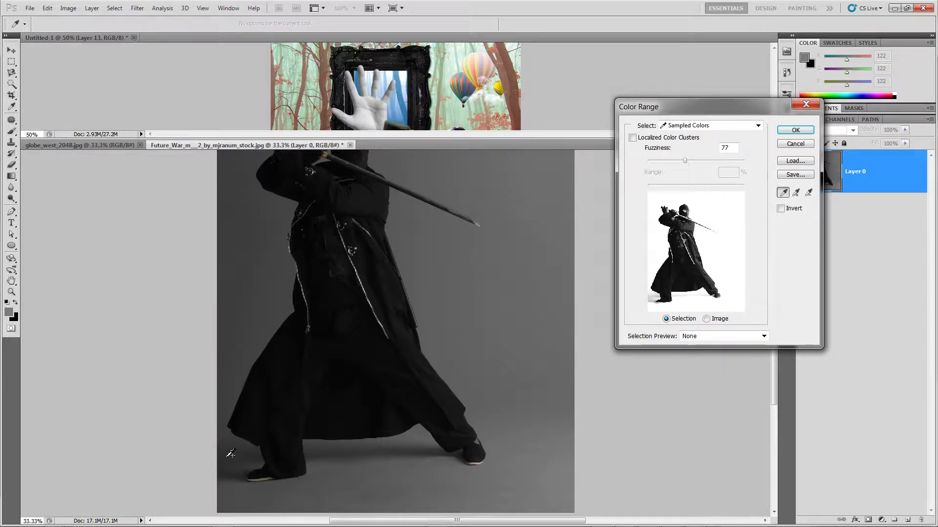
click(795, 130)
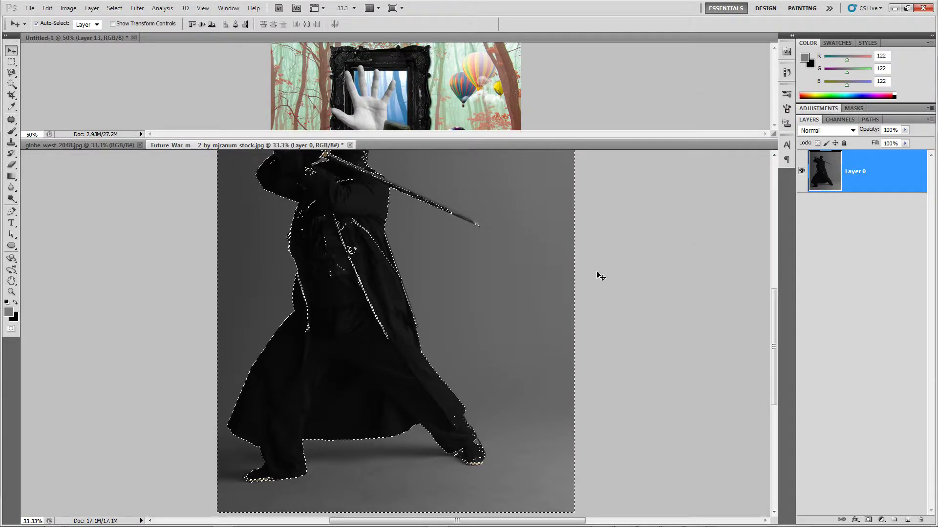
drag(602, 259, 615, 364)
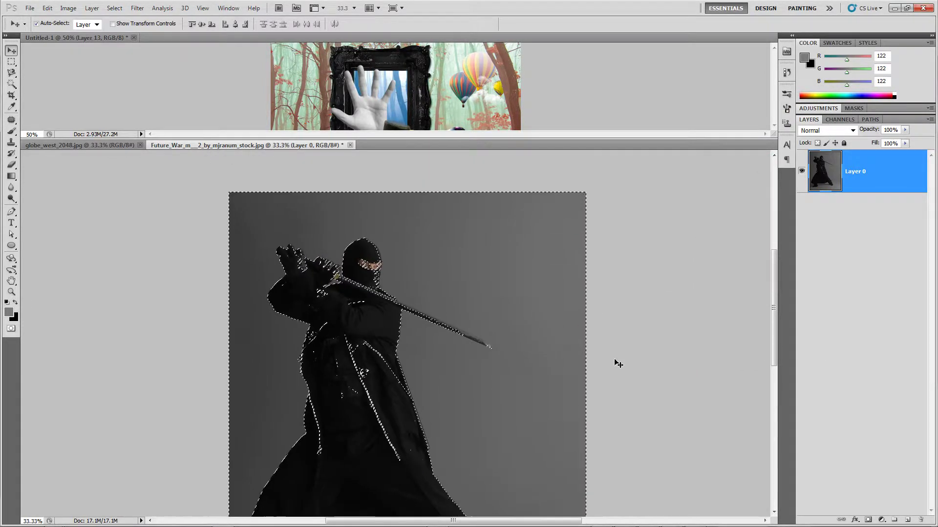
- Invert the selection so the swordsman is selected and add it as a layer mask on Layer 0
key(ctrl+shift+i)
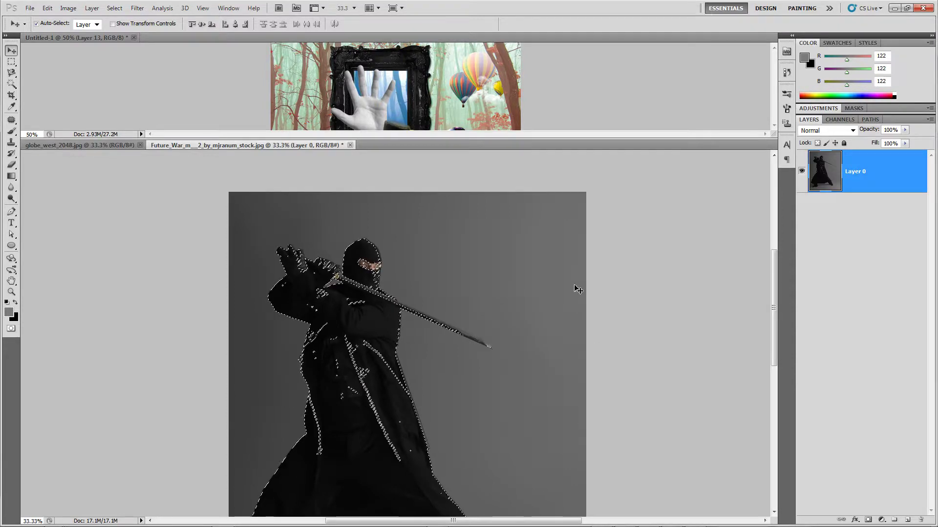
click(868, 520)
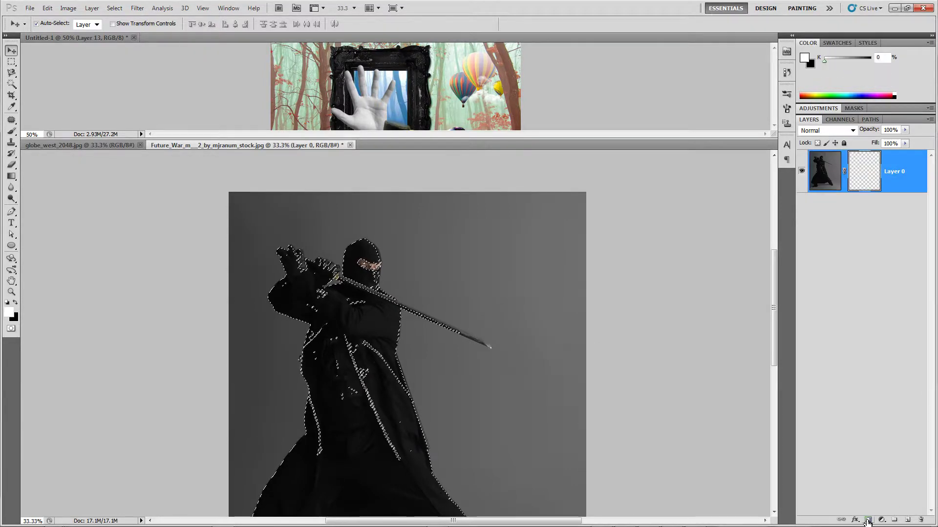
drag(487, 388, 508, 296)
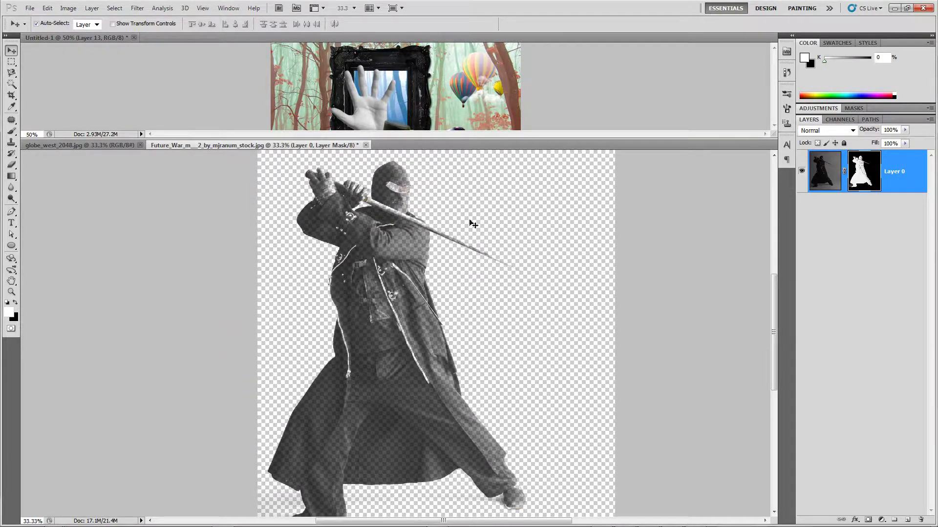
click(12, 84)
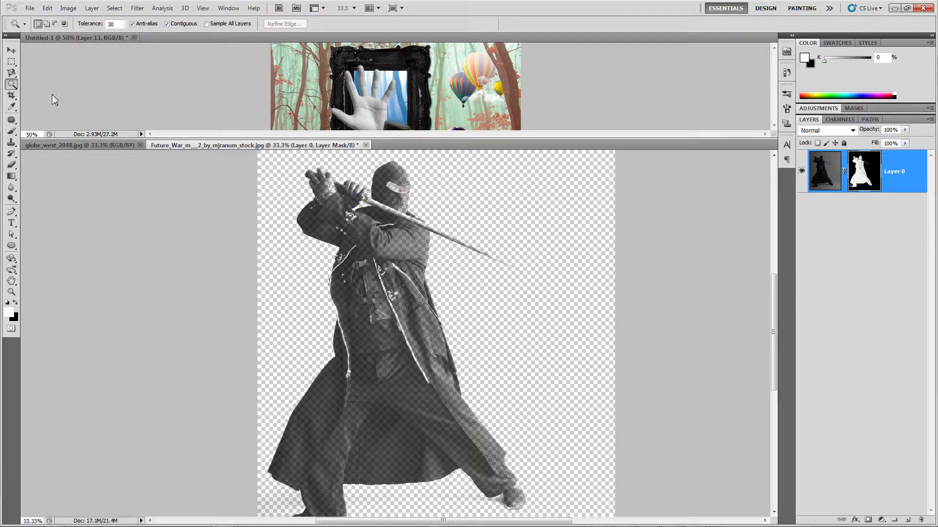
click(11, 131)
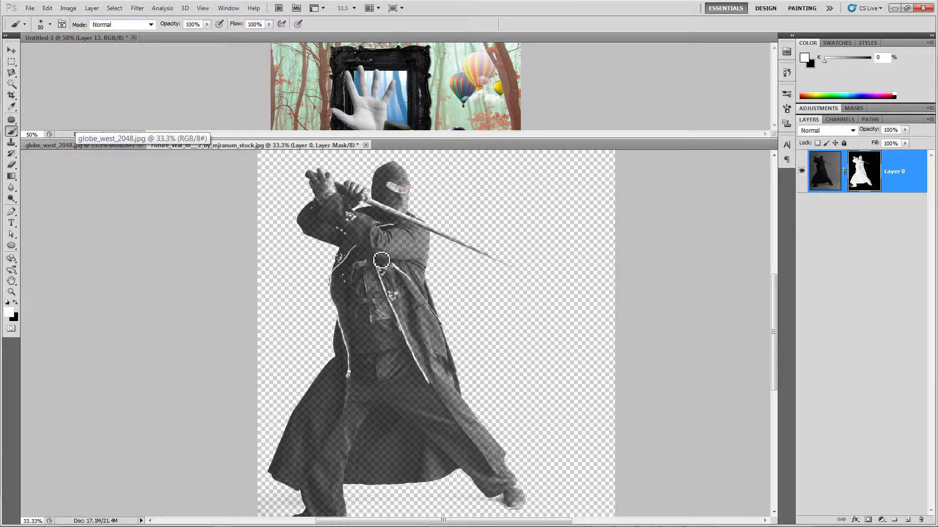
- Try to make the semi-transparent swordsman solid by duplicating the masked layer several times
key(ctrl+j)
key(ctrl+j)
key(ctrl+j)
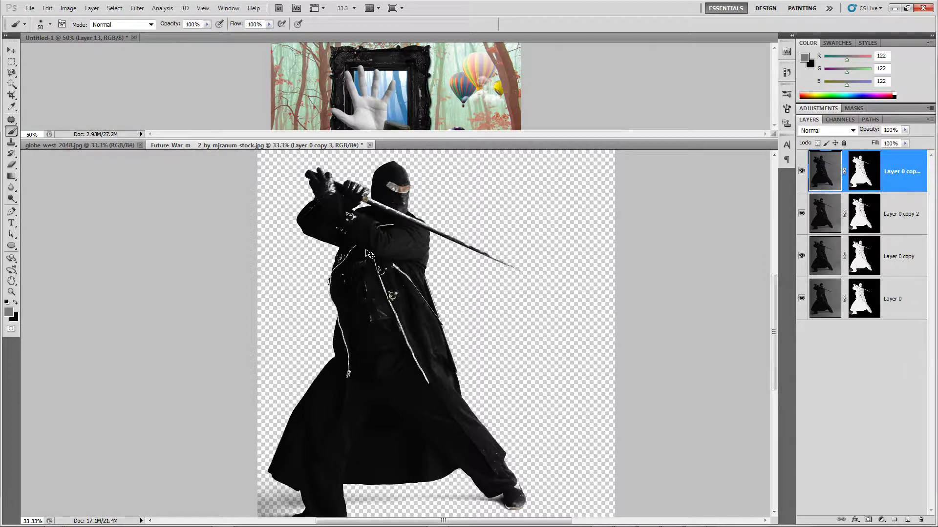
key(ctrl+j)
- Undo the layer copies, the layer mask and the earlier selection on the swordsman photo
key(ctrl+alt+z)
key(ctrl+alt+z)
key(ctrl+alt+z)
key(ctrl+alt+z)
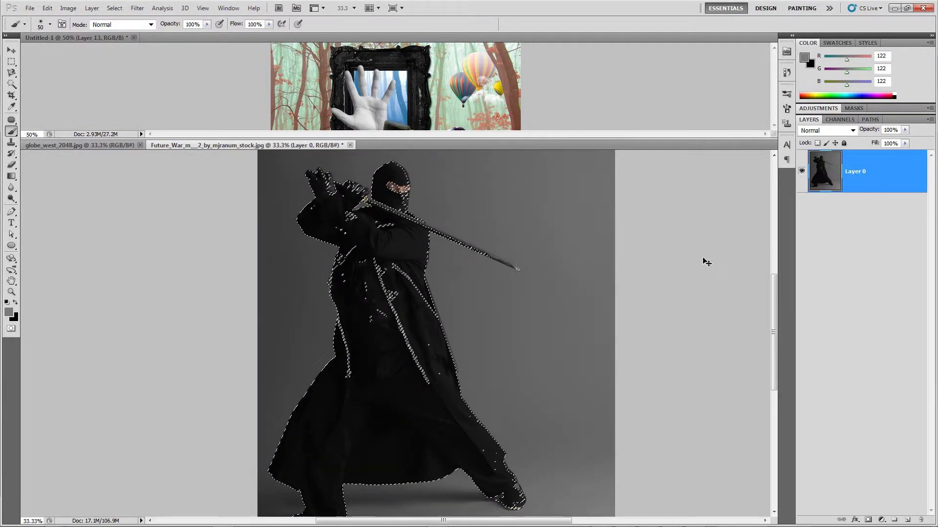
key(ctrl+shift+z)
key(ctrl+shift+z)
key(ctrl+shift+z)
key(ctrl+shift+z)
key(ctrl+alt+z)
key(ctrl+alt+z)
key(ctrl+alt+z)
key(ctrl+alt+z)
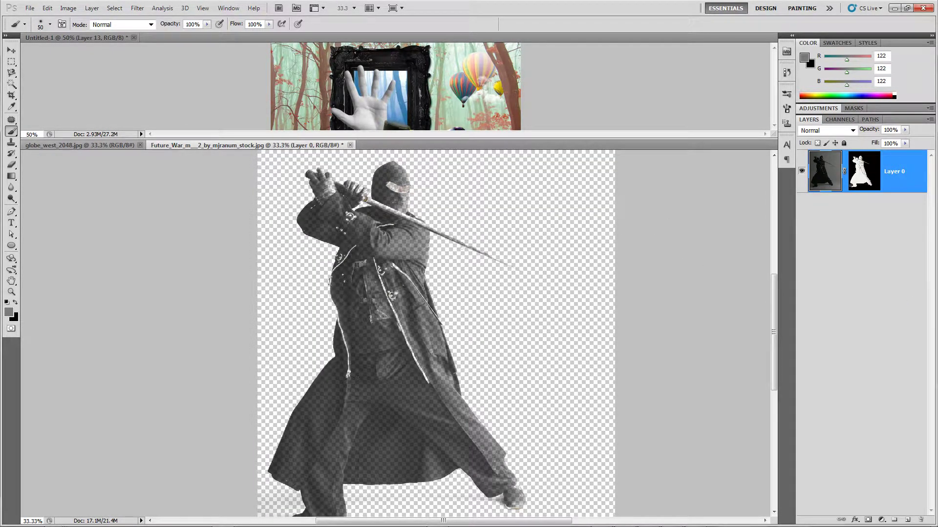
key(ctrl+alt+z)
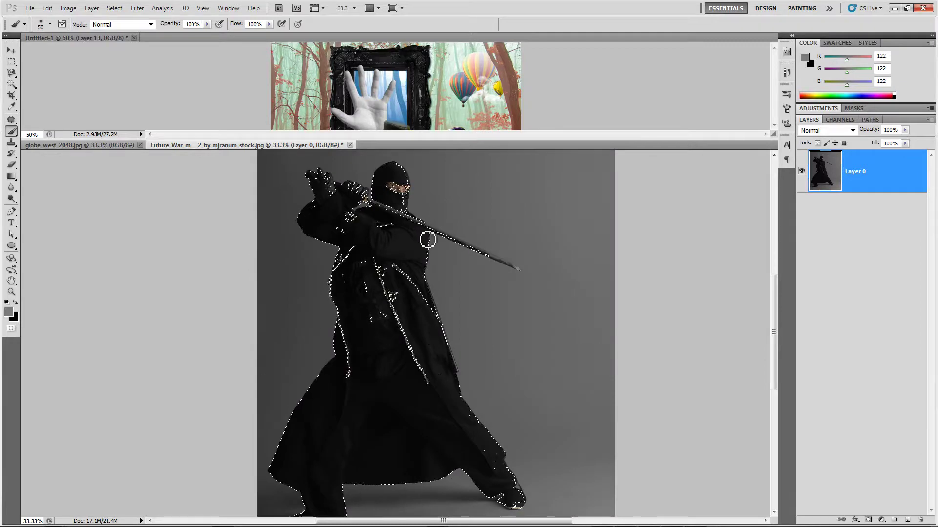
key(ctrl+alt+z)
key(ctrl+alt+z)
key(ctrl+alt+z)
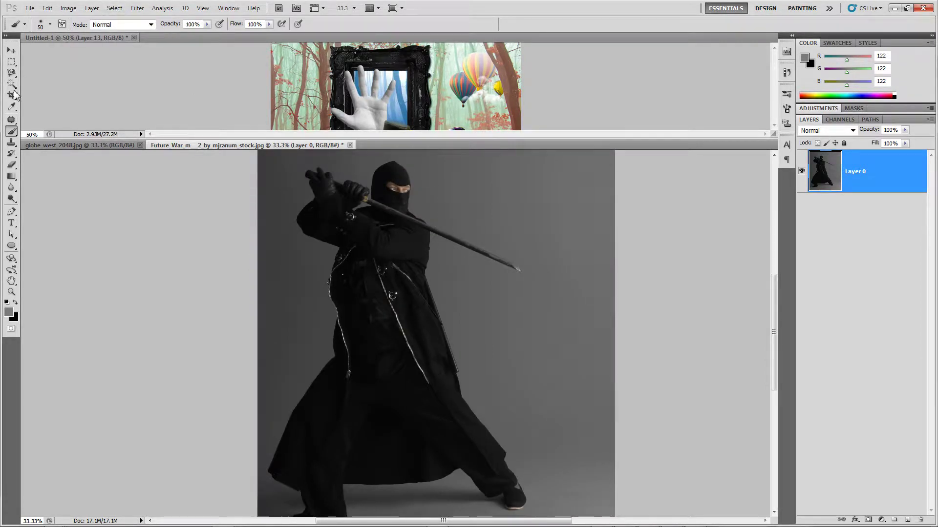
click(11, 72)
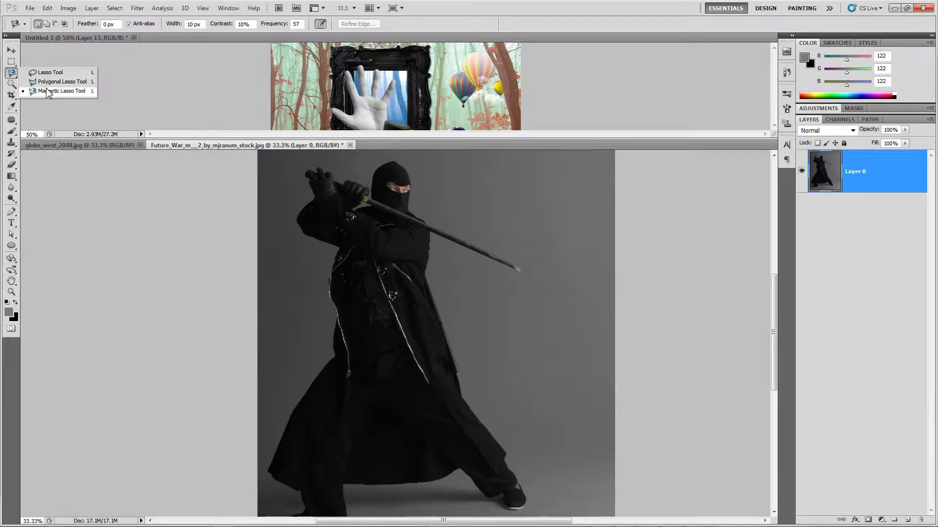
click(54, 91)
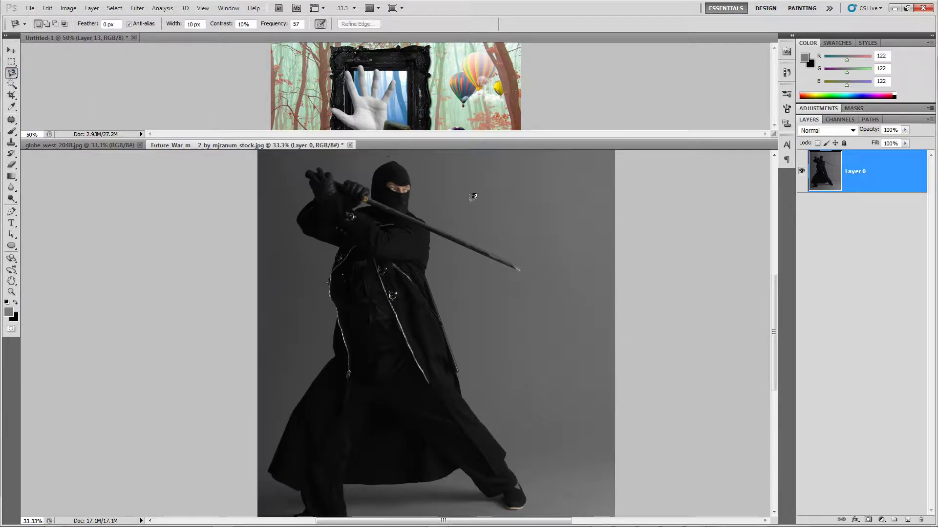
scroll(473, 196, down, 5)
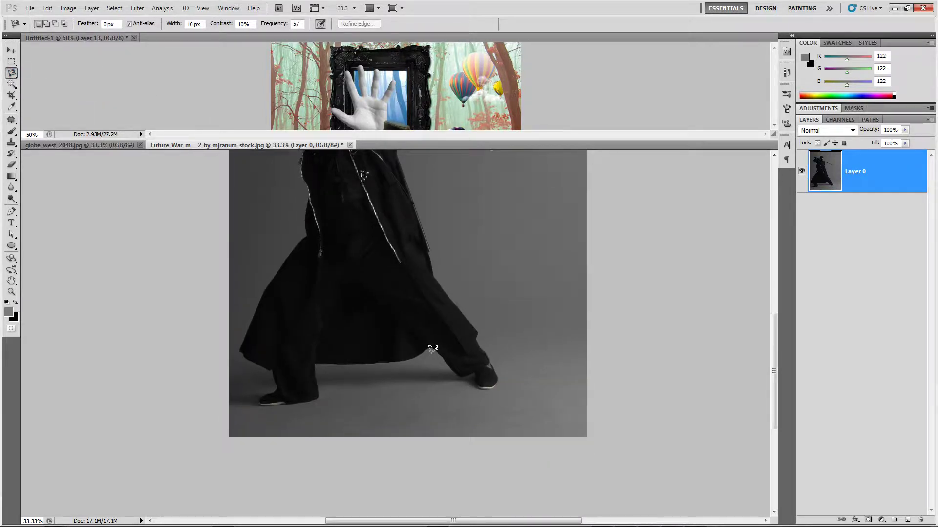
- Select the entire grey floor and backdrop around the swordsman with the Quick Selection tool, leaving out the figure and sword
click(11, 84)
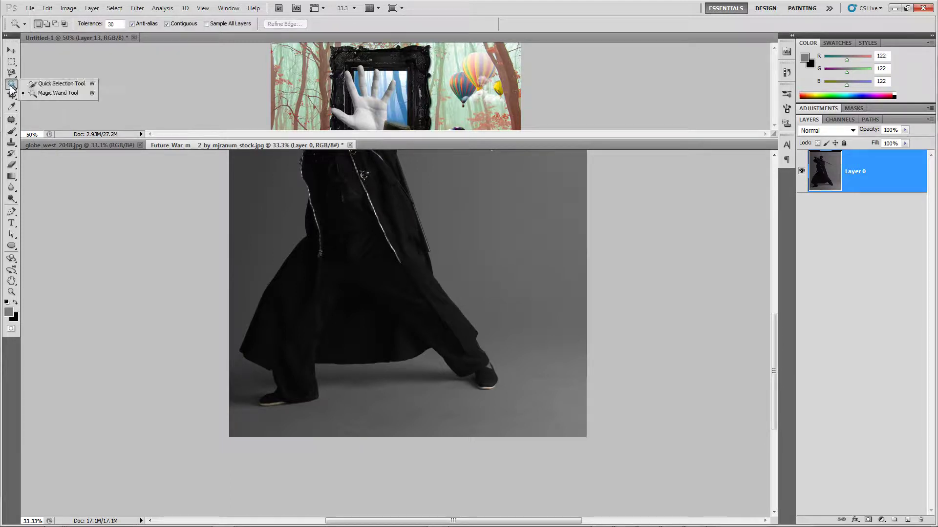
click(54, 84)
mouse_move(542, 404)
mouse_down()
mouse_move(512, 419)
mouse_move(504, 395)
mouse_up()
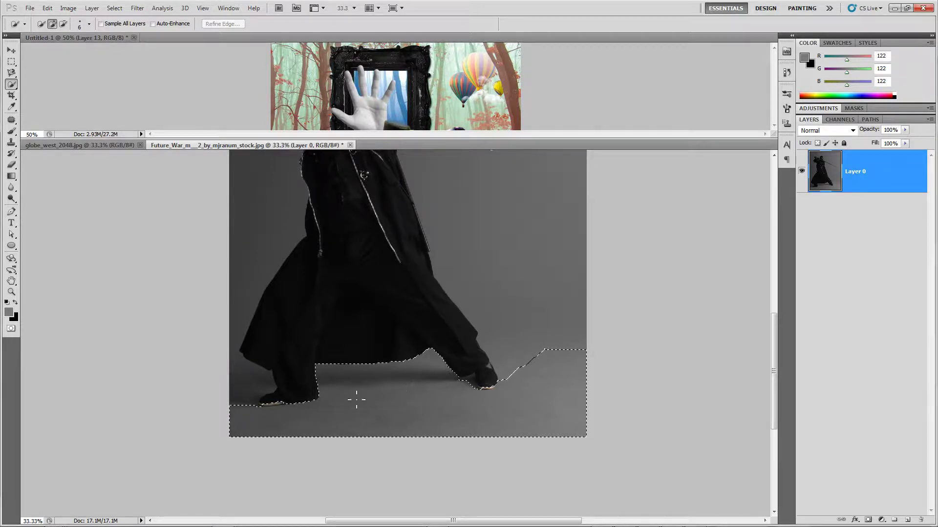
drag(254, 419, 259, 385)
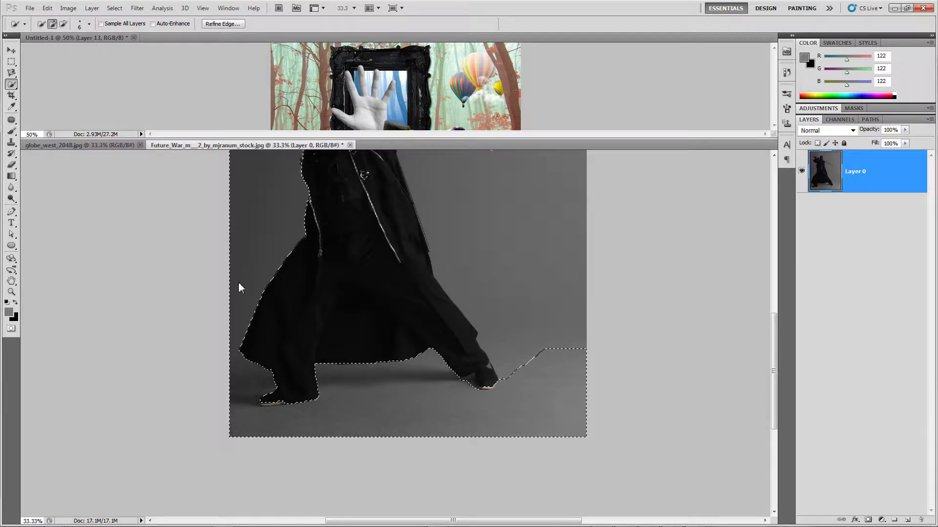
scroll(255, 337, up, 6)
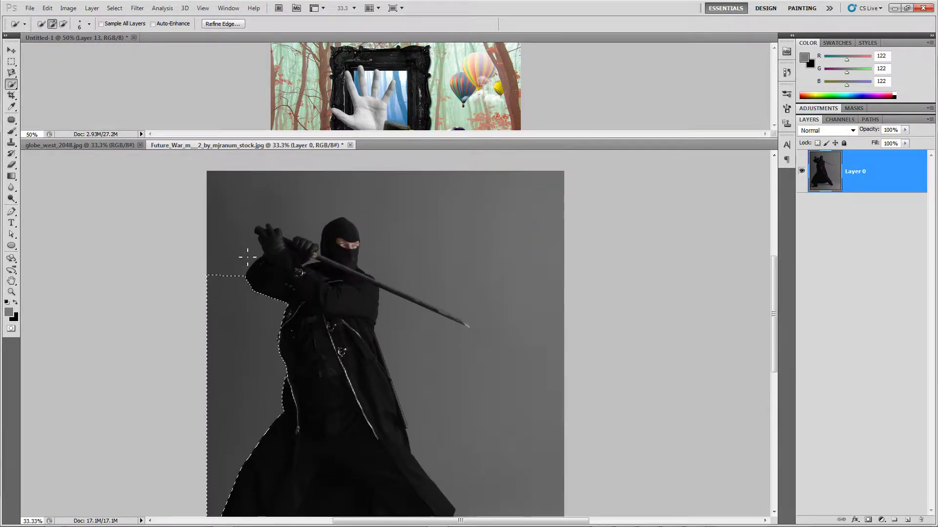
drag(227, 261, 236, 257)
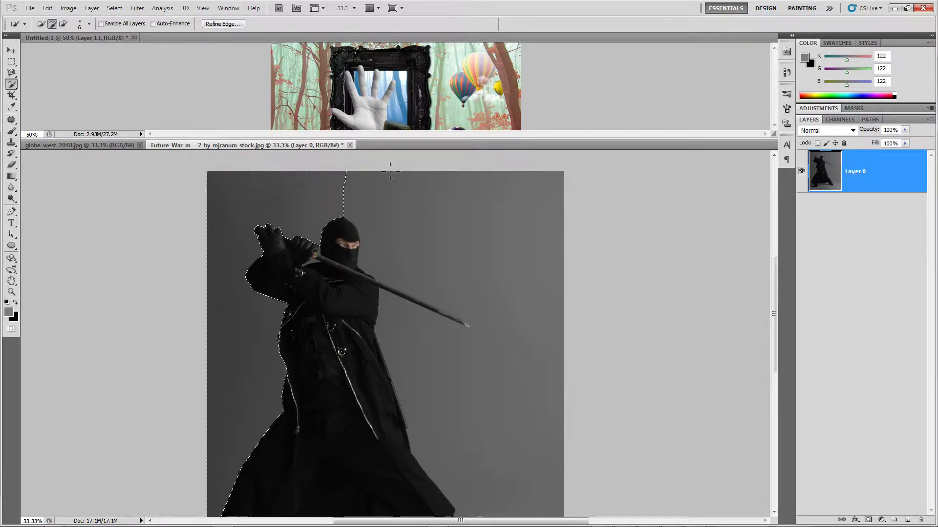
mouse_move(367, 199)
mouse_down()
mouse_move(430, 203)
mouse_move(436, 162)
mouse_up()
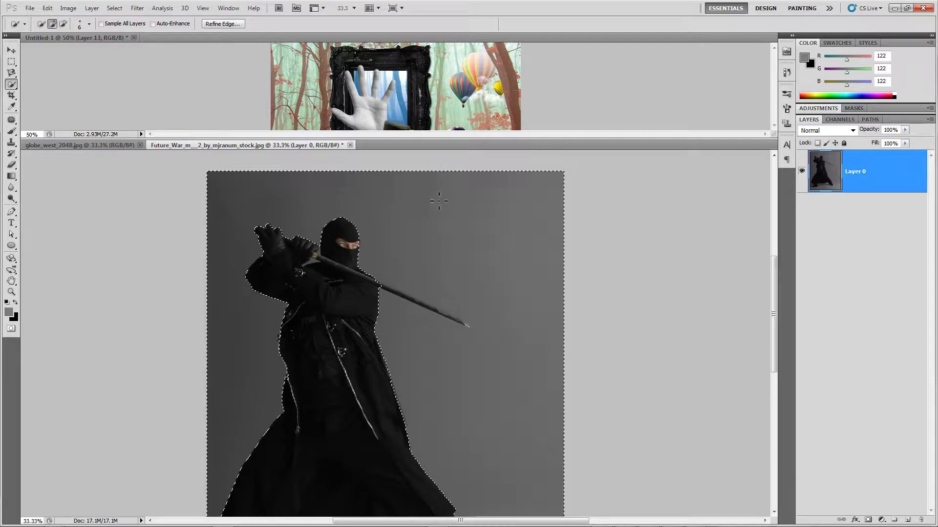
drag(431, 258, 366, 144)
drag(372, 241, 399, 256)
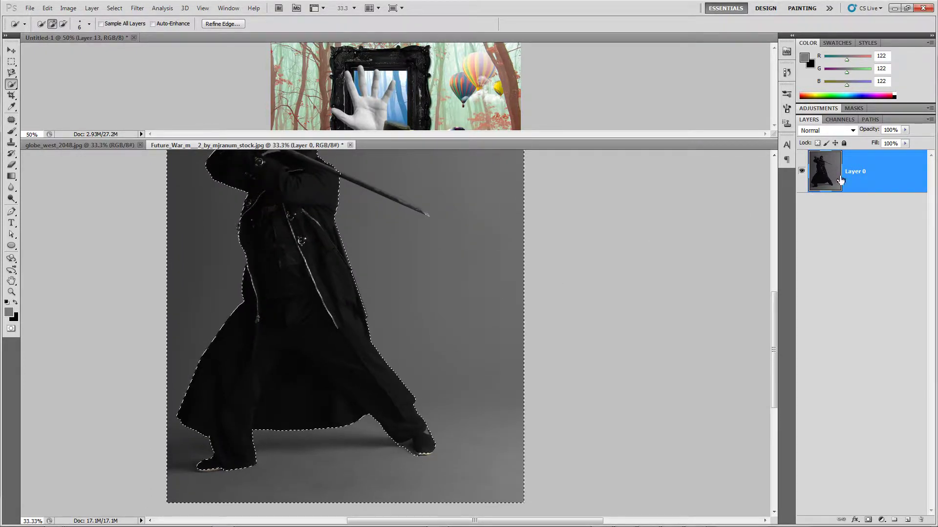
- Invert the selection to the swordsman and apply it as a layer mask on Layer 0
key(ctrl+shift+i)
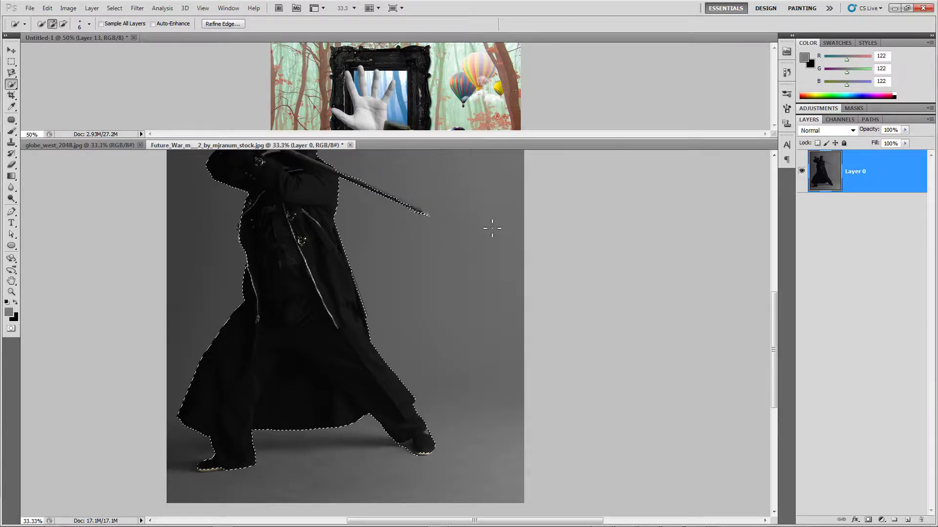
click(865, 519)
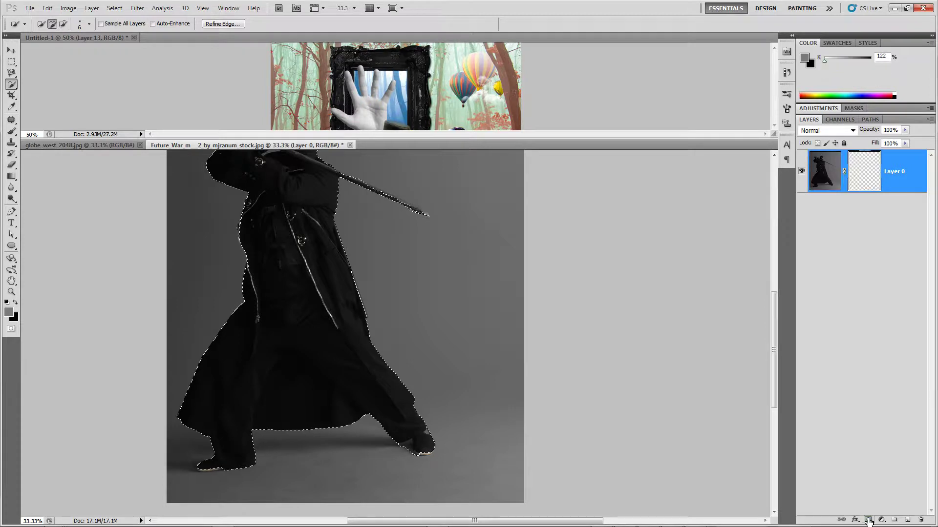
- Restore the missing parts of the sword by painting white on the layer mask in straight strokes with a size 30 brush
key(ctrl+plus)
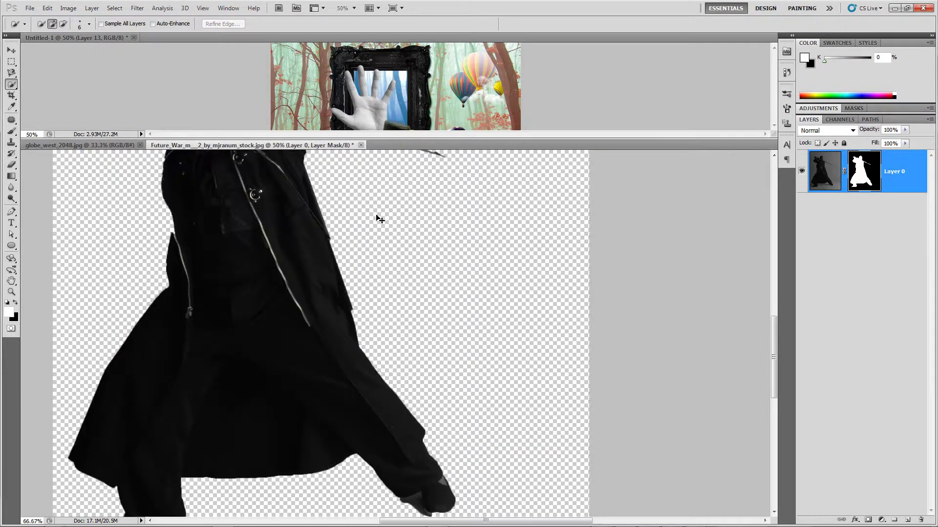
key(ctrl+plus)
drag(383, 192, 359, 391)
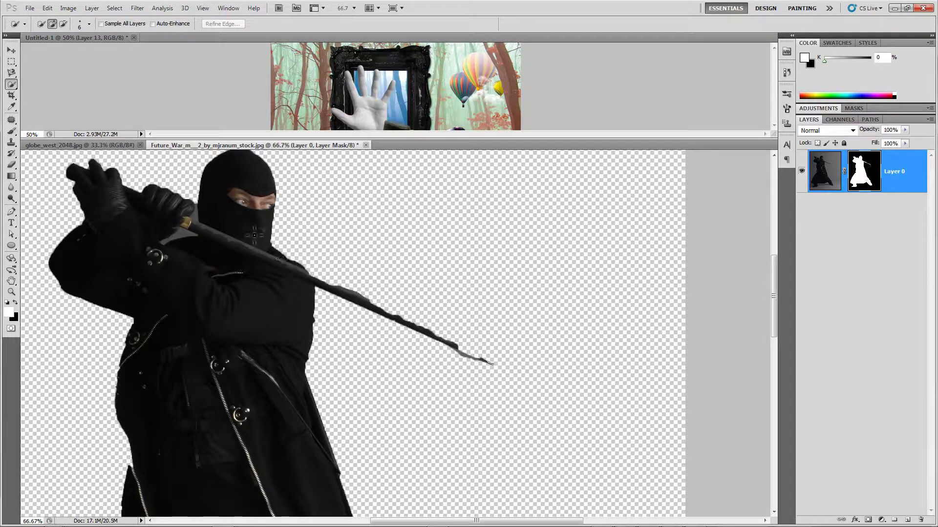
right_click(230, 232)
click(250, 230)
key(b)
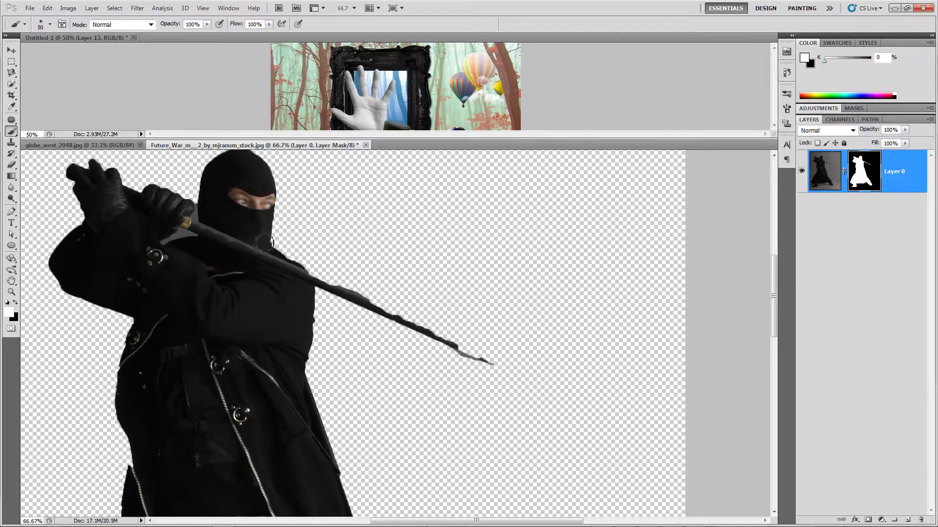
key(bracketleft)
shift+click(498, 369)
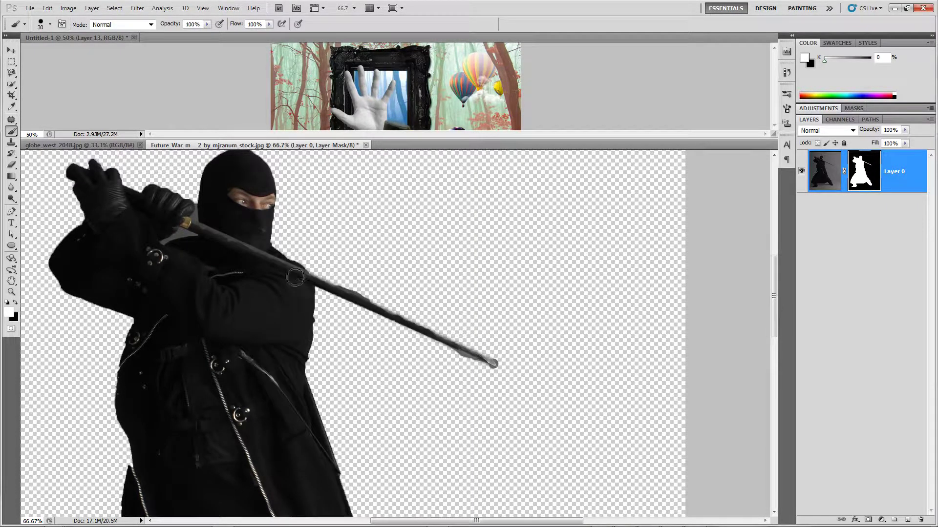
shift+click(236, 248)
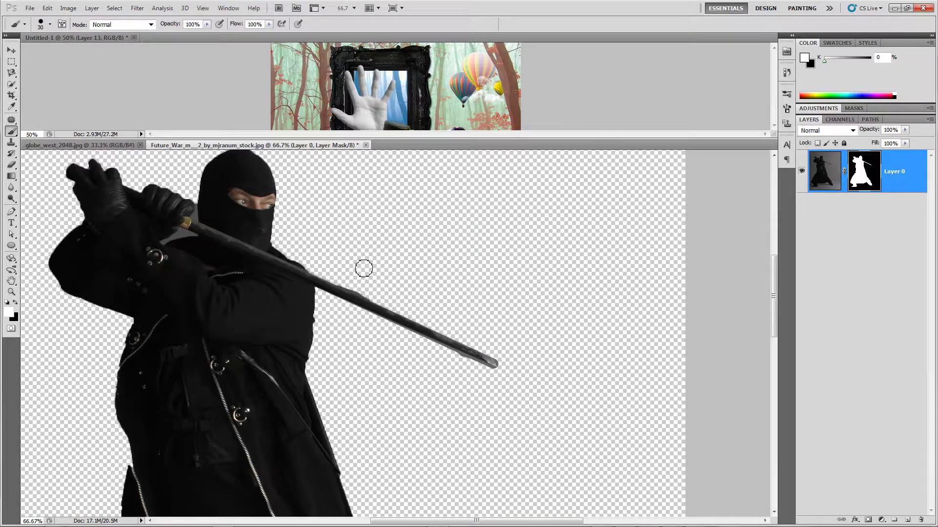
- Trim the backdrop remnants along both edges and the tip of the blade by painting black on the layer mask
key(x)
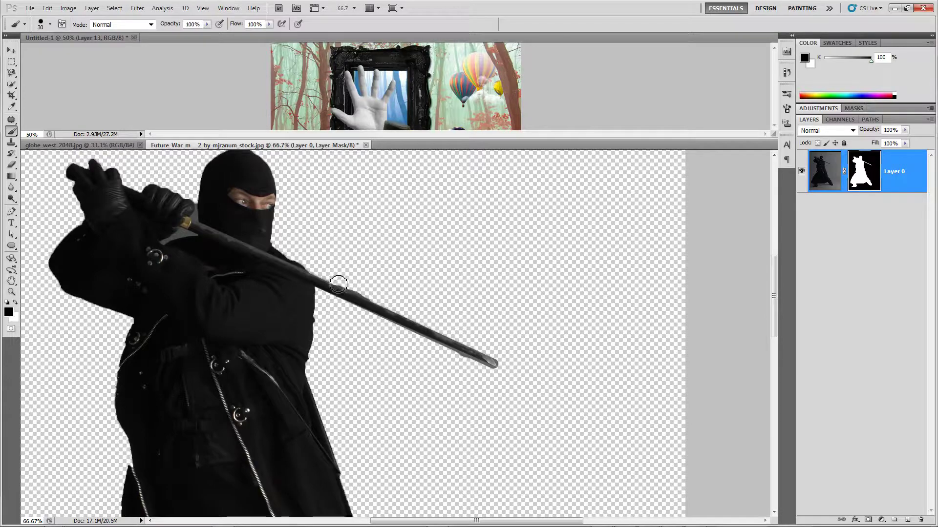
shift+click(457, 339)
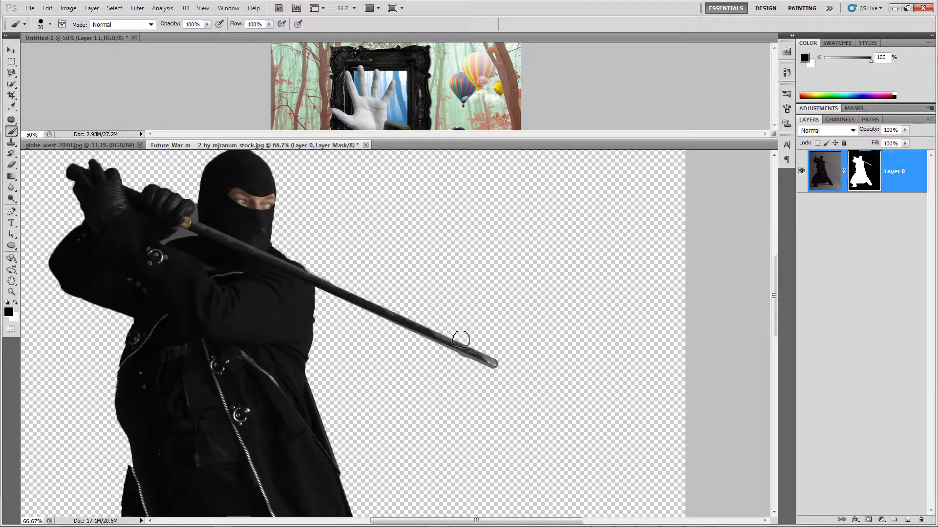
mouse_move(471, 341)
mouse_down()
mouse_move(508, 370)
mouse_move(498, 358)
mouse_up()
shift+click(366, 319)
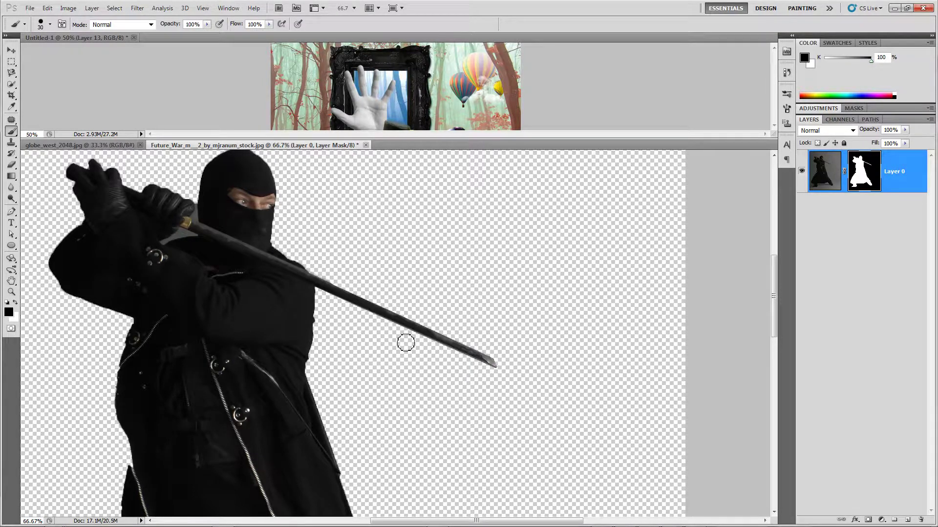
- Select the grey gap between the gloved hand, sword and shoulder with Quick Selection and paint it black on the mask
drag(398, 265, 519, 314)
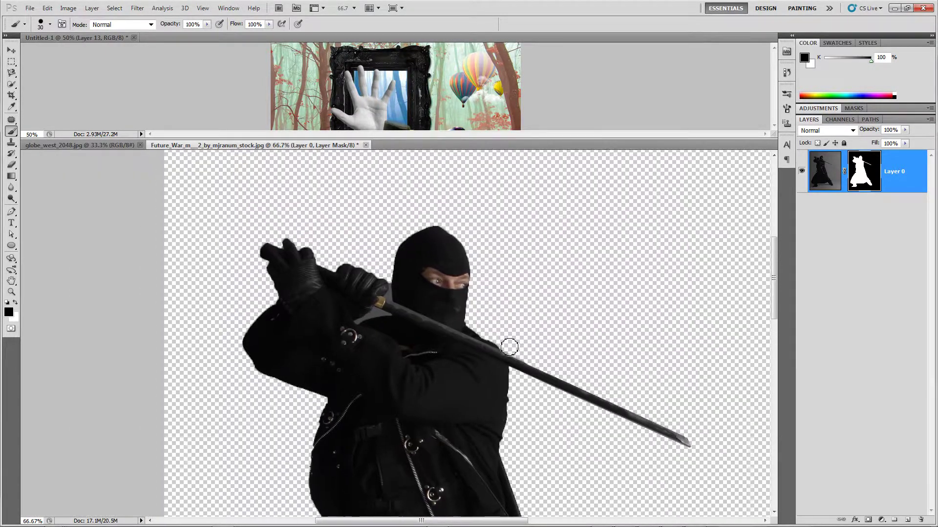
key(w)
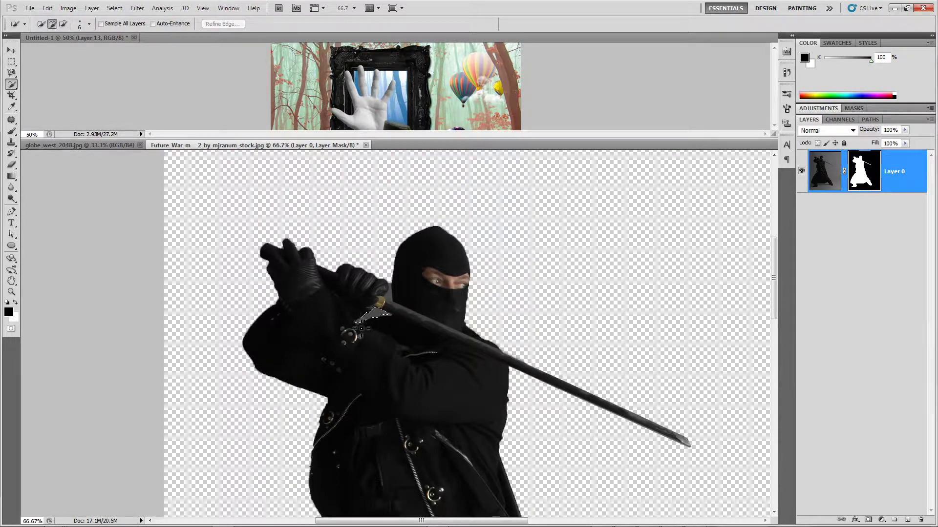
click(391, 309)
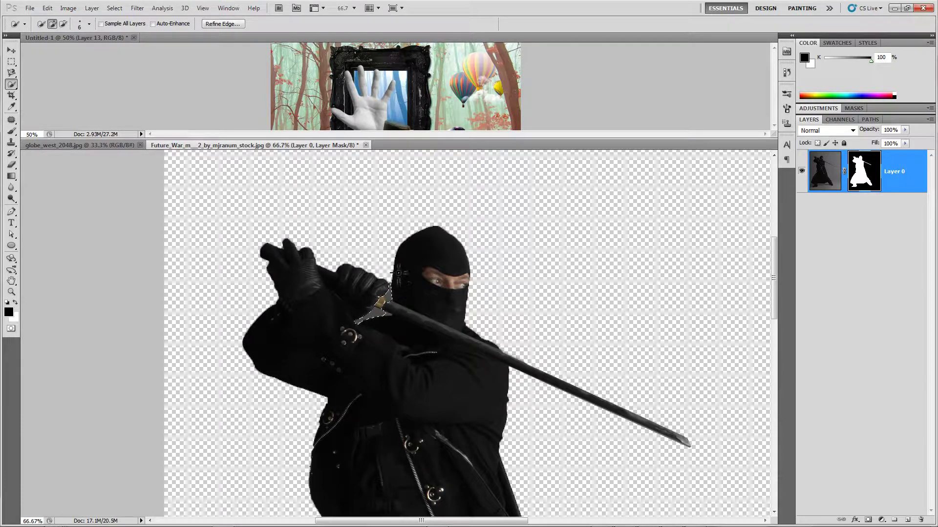
key(b)
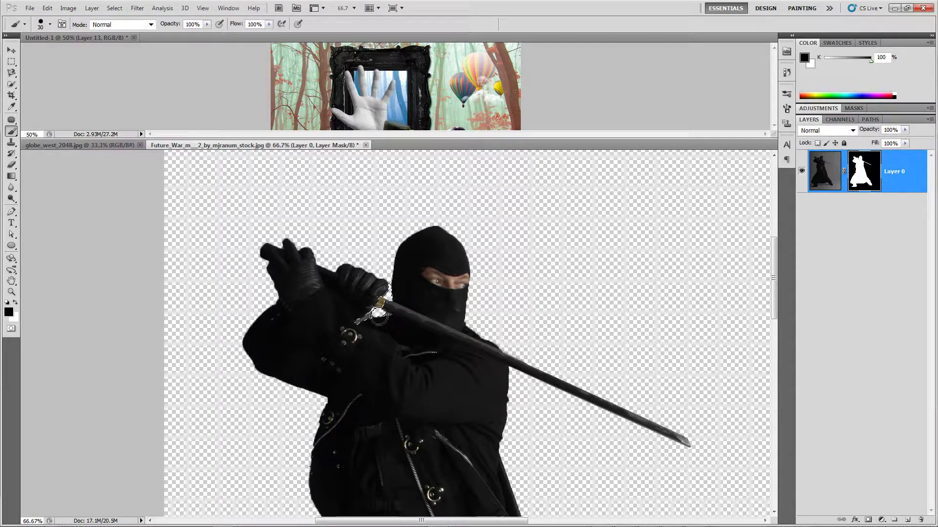
drag(374, 315, 365, 311)
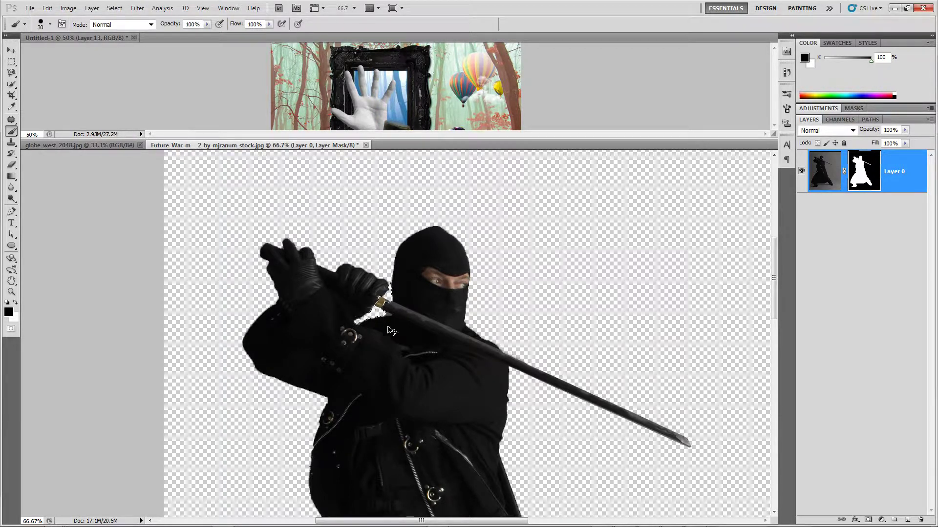
- Touch up the mask around the gap between the gloved hand, sword and shoulder by painting black with the brush
key(w)
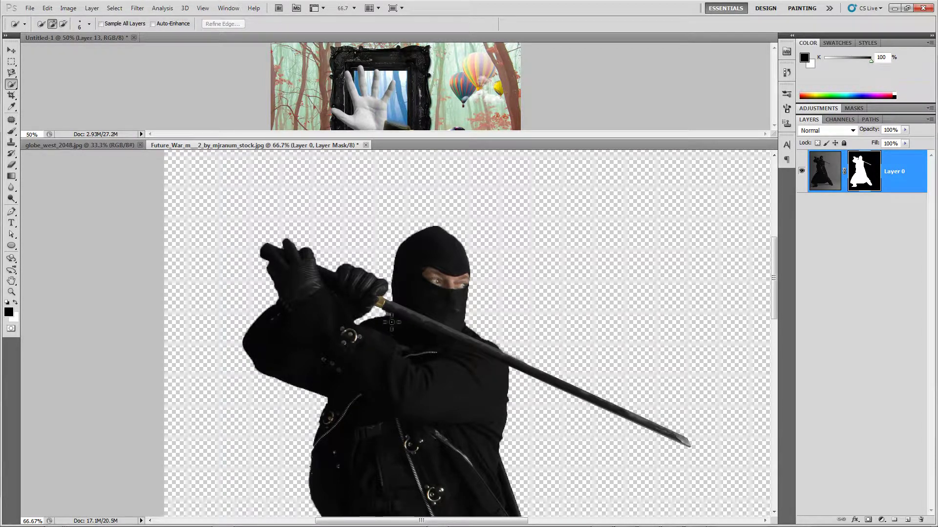
key(shift+w)
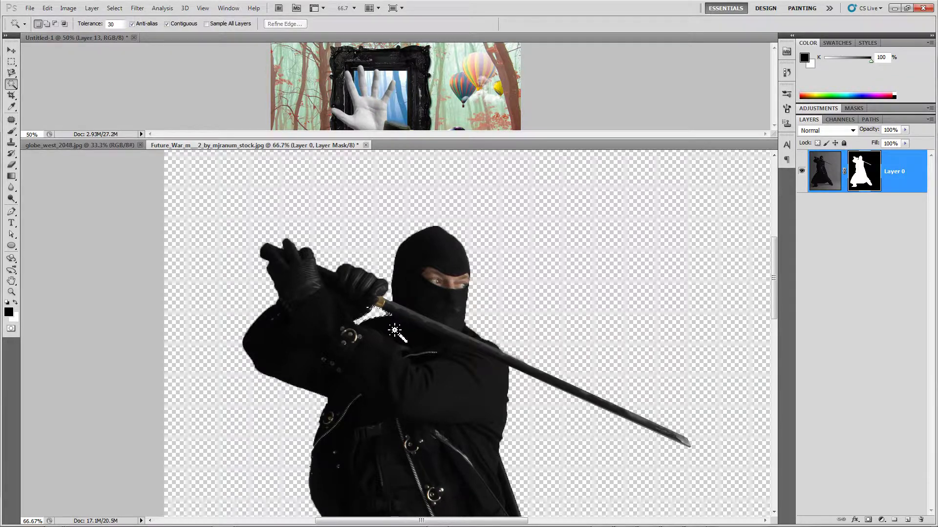
key(ctrl+z)
key(b)
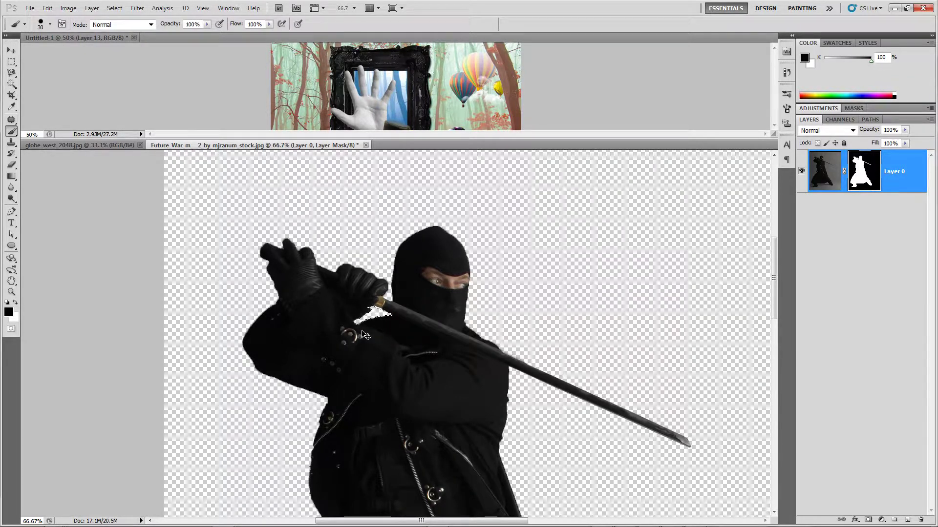
drag(373, 337, 366, 324)
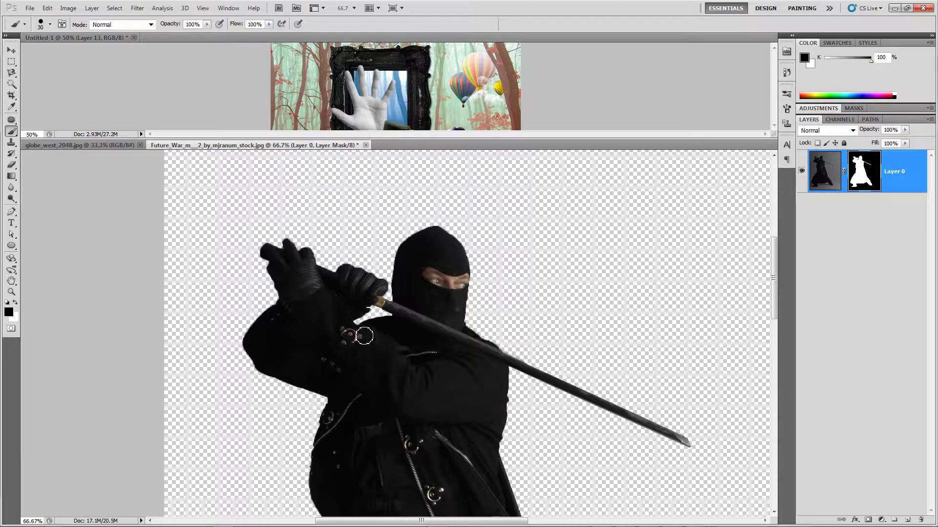
- Restore the missing sole of the swordsman's front shoe by painting white along its lower edge on the layer mask
key(x)
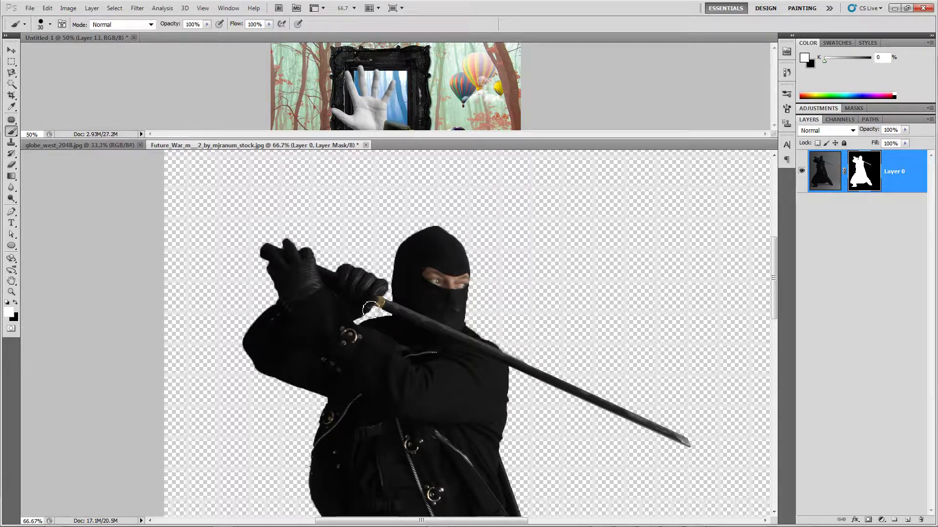
drag(391, 469, 413, 317)
drag(398, 433, 423, 305)
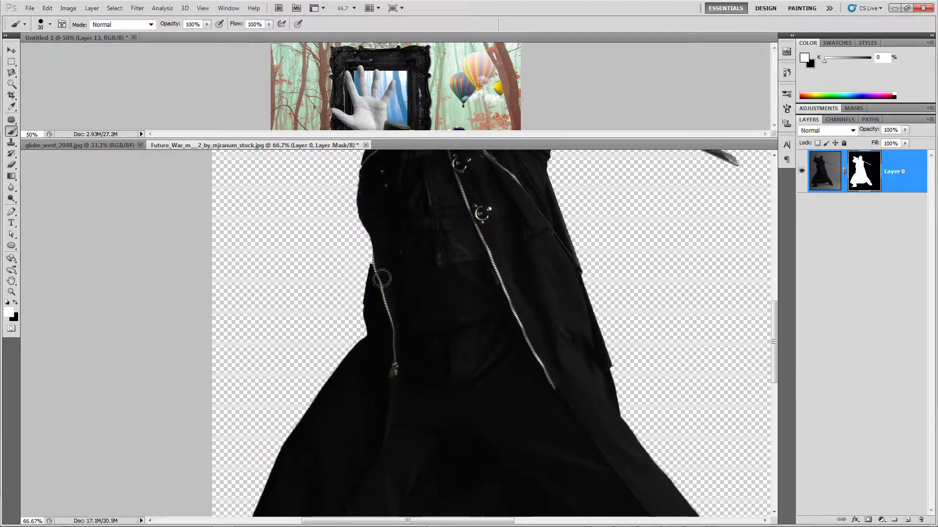
mouse_move(382, 279)
mouse_down()
mouse_move(382, 235)
mouse_move(377, 345)
mouse_move(404, 292)
mouse_move(415, 291)
mouse_move(420, 208)
mouse_up()
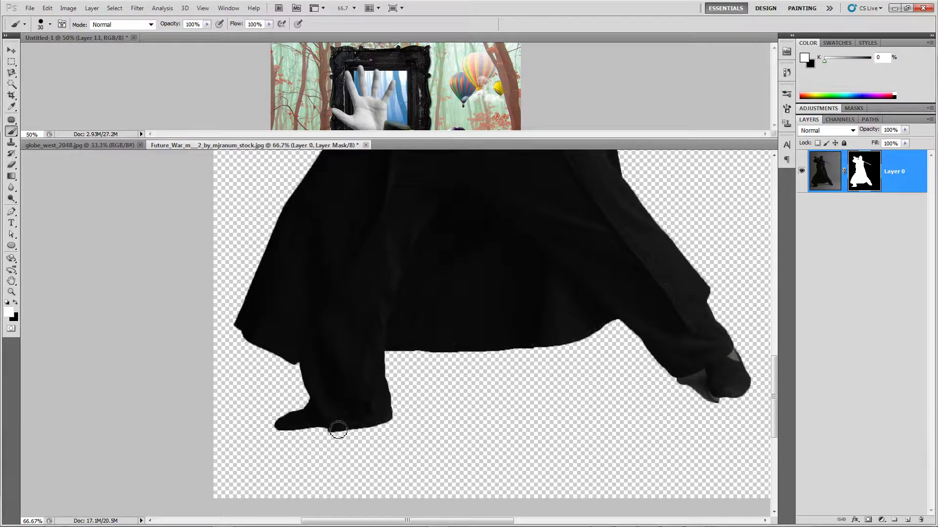
mouse_move(338, 430)
mouse_down()
mouse_move(308, 432)
mouse_move(345, 432)
mouse_move(284, 428)
mouse_move(304, 430)
mouse_up()
mouse_move(296, 432)
mouse_down()
mouse_move(317, 431)
mouse_move(279, 430)
mouse_move(332, 431)
mouse_move(289, 434)
mouse_move(297, 456)
mouse_move(290, 446)
mouse_move(326, 441)
mouse_up()
- Paint away the grey backdrop remnants around the swordsman's rear foot in black and restore the shoe's edge in white on the mask
key(x)
mouse_move(500, 413)
mouse_down()
mouse_move(379, 375)
mouse_move(390, 373)
mouse_up()
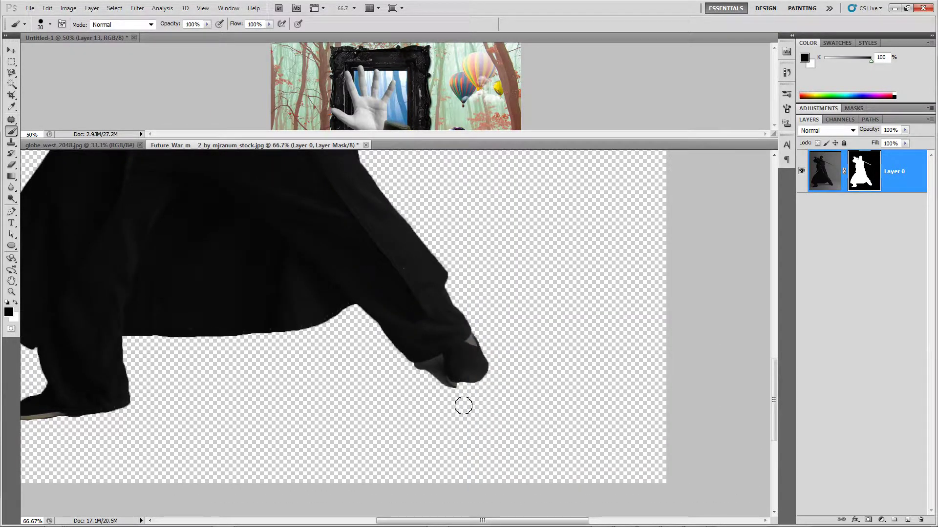
mouse_move(454, 394)
mouse_down()
mouse_move(432, 368)
mouse_move(414, 374)
mouse_move(432, 375)
mouse_up()
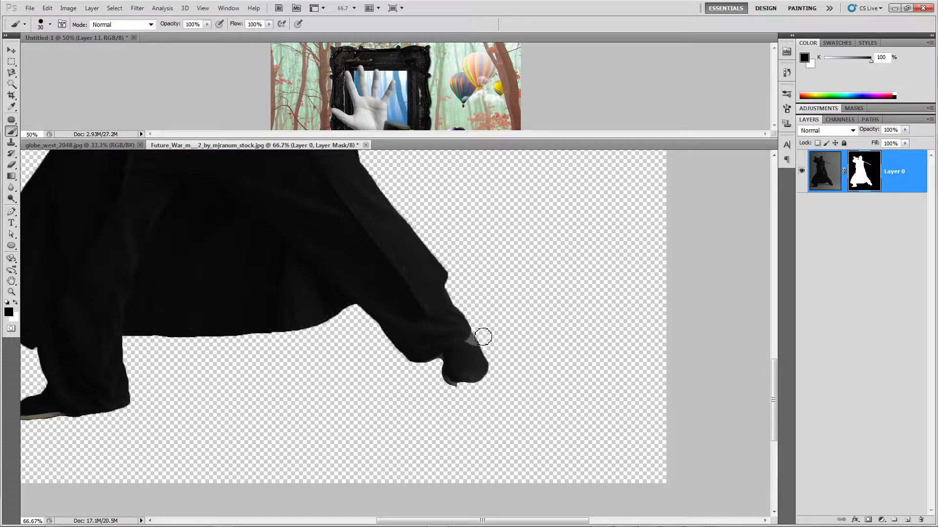
mouse_move(483, 337)
mouse_down()
mouse_move(456, 376)
mouse_move(479, 376)
mouse_move(472, 385)
mouse_move(491, 373)
mouse_move(475, 386)
mouse_move(473, 378)
mouse_move(451, 382)
mouse_move(477, 379)
mouse_move(485, 366)
mouse_move(471, 342)
mouse_move(478, 371)
mouse_move(465, 377)
mouse_move(474, 367)
mouse_up()
key(x)
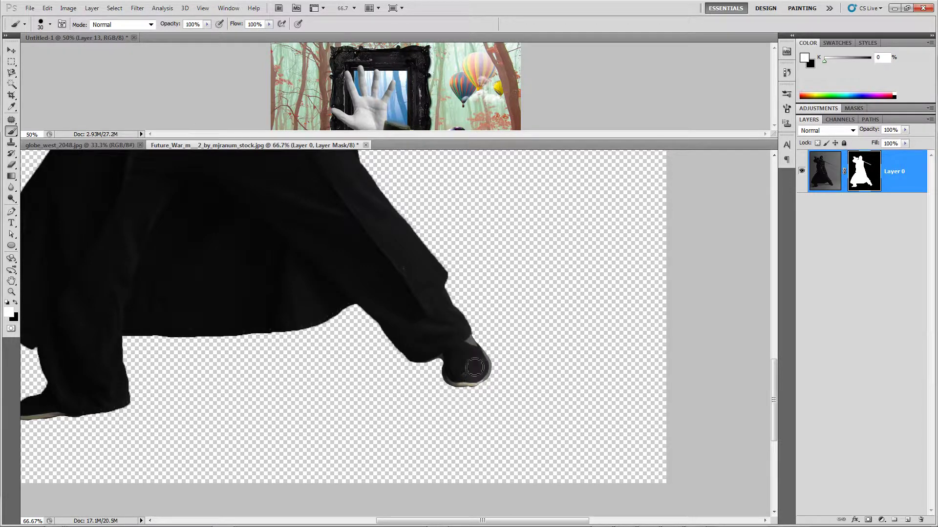
- Copy the masked swordsman into the Untitled-1 composite with the Move tool and close Future_War_m__2_by_mjranum_stock.jpg without saving
key(ctrl+minus)
key(ctrl+minus)
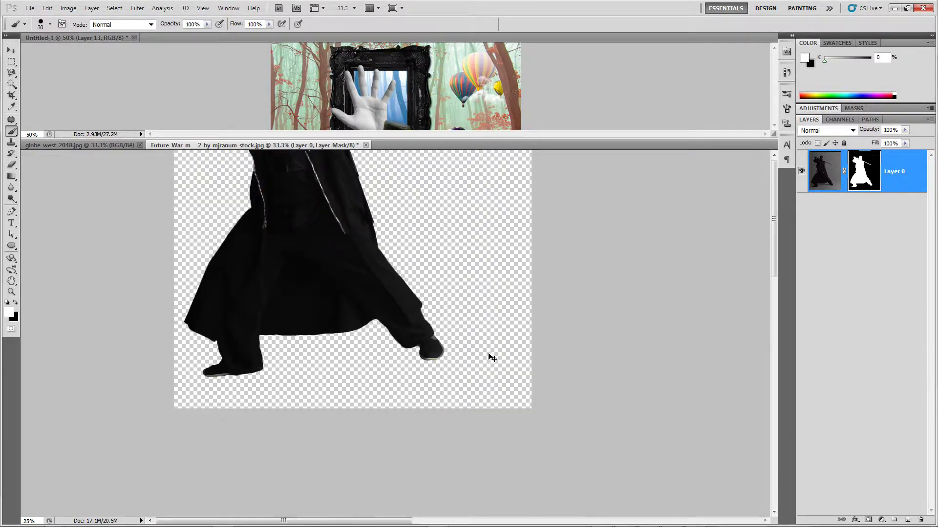
key(v)
key(ctrl+minus)
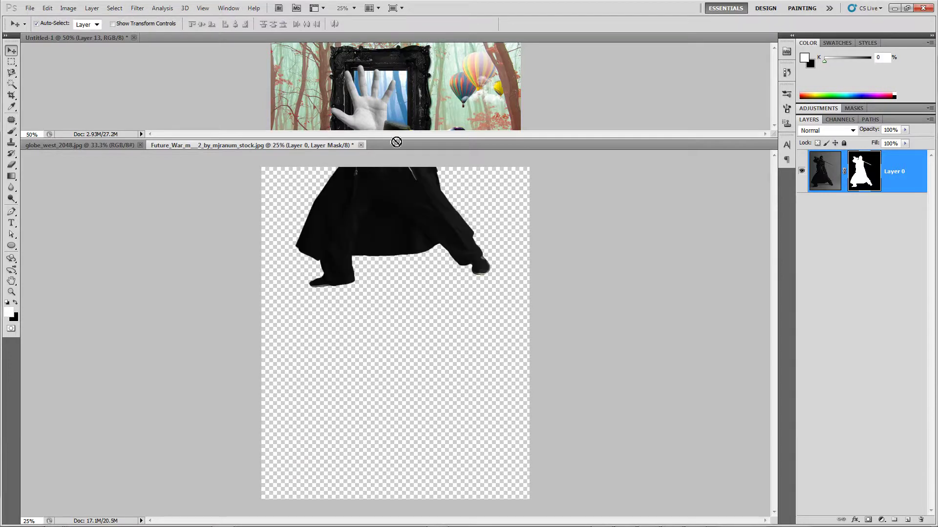
drag(396, 142, 396, 88)
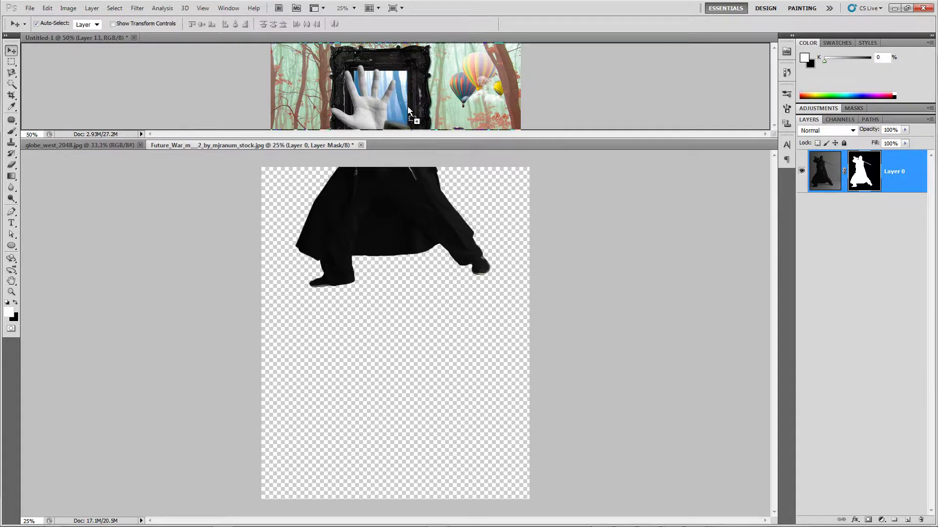
click(359, 146)
click(465, 207)
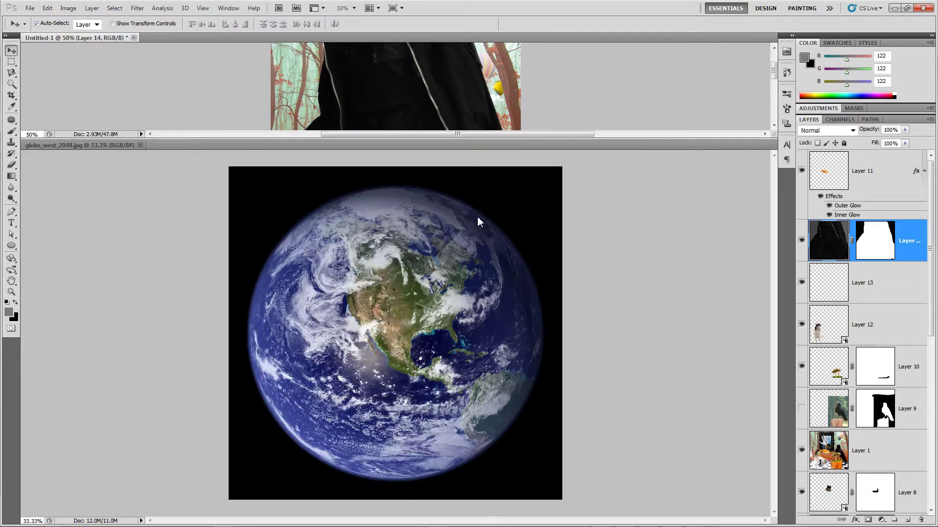
- Enlarge the composite's document window and convert the swordsman layer to a smart object
drag(498, 140, 486, 403)
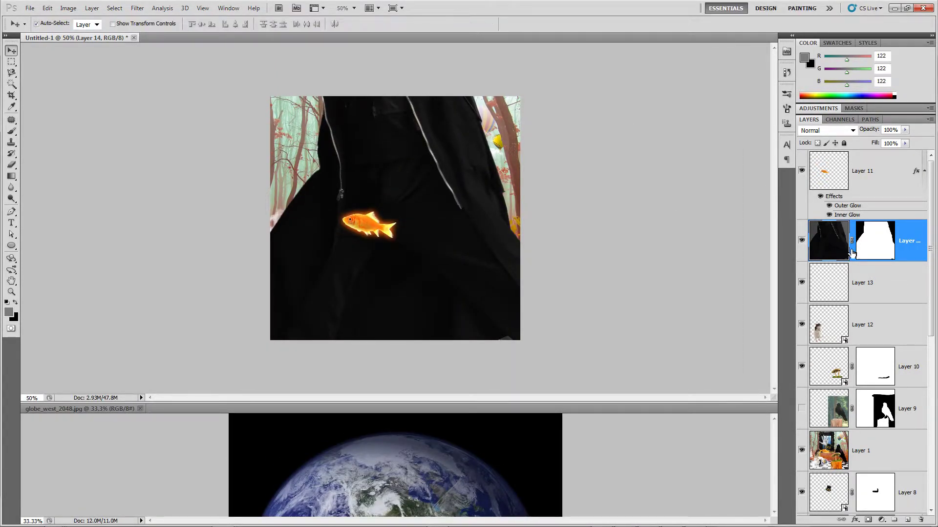
right_click(915, 248)
click(874, 323)
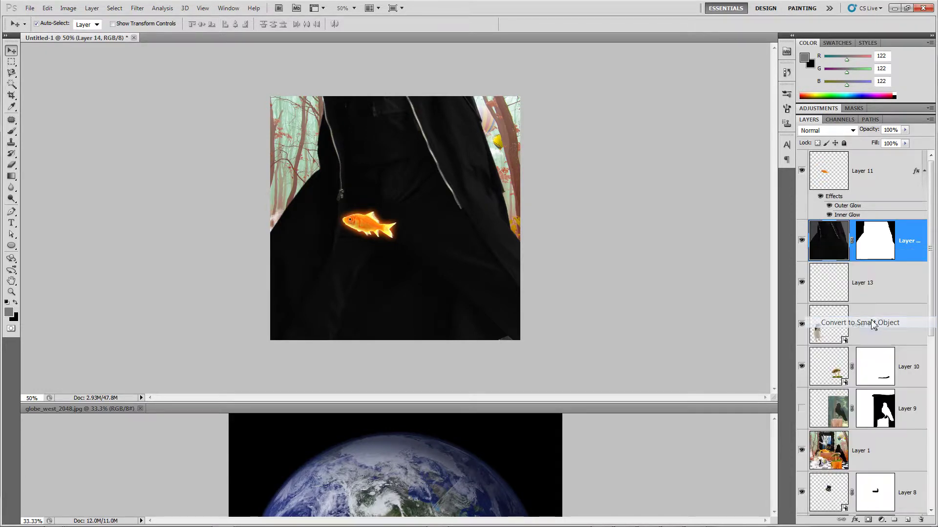
- Free-transform the swordsman, scaling him down proportionally to about 17% within the forest scene
key(ctrl+minus)
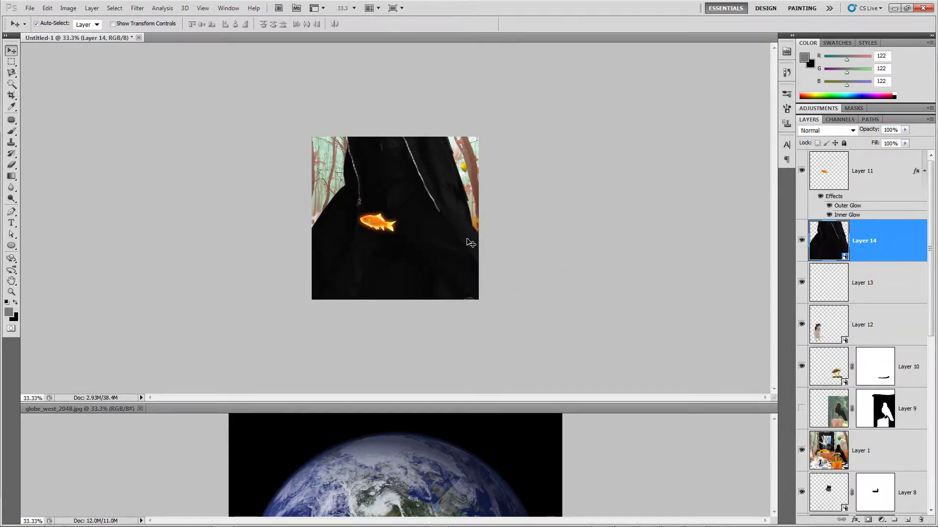
key(ctrl+t)
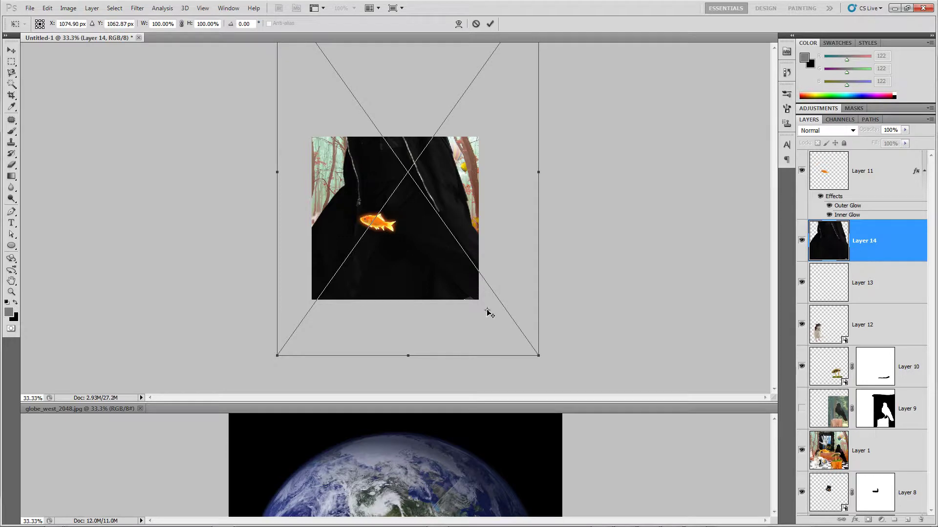
drag(489, 313, 438, 244)
drag(535, 351, 454, 270)
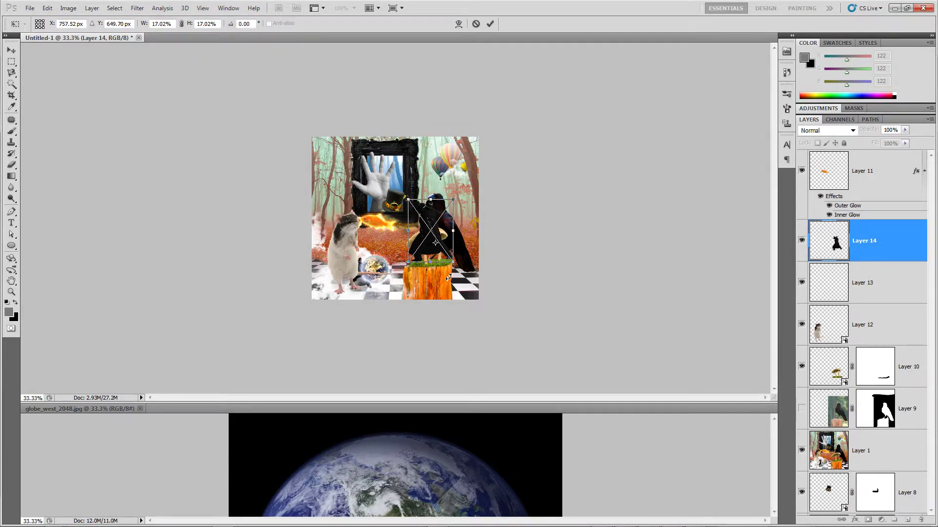
key(ctrl+plus)
key(ctrl+plus)
key(ctrl+plus)
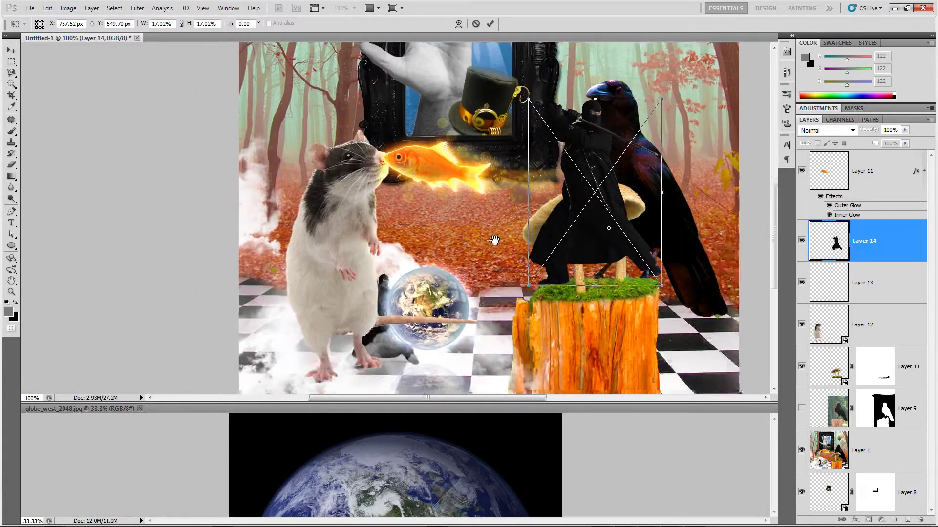
- Move the swordsman to the floor beside the rat, scale him proportionally to about 8% and apply the transform
drag(495, 239, 473, 220)
drag(594, 180, 390, 279)
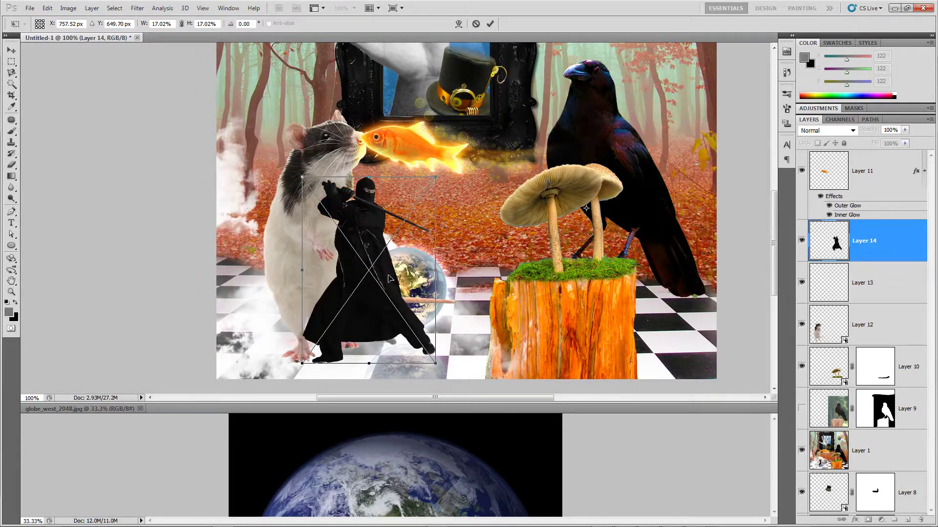
drag(435, 177, 367, 274)
drag(344, 325, 383, 295)
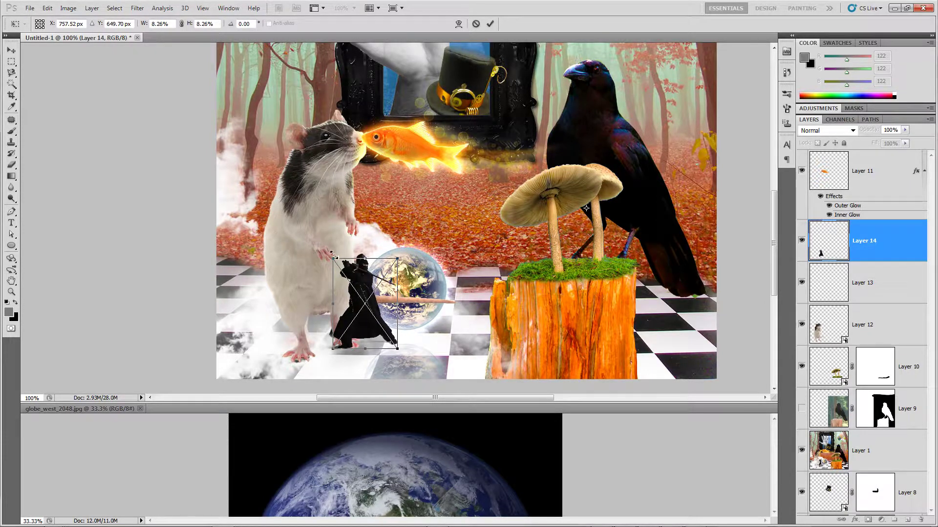
drag(326, 256, 323, 251)
key(Return)
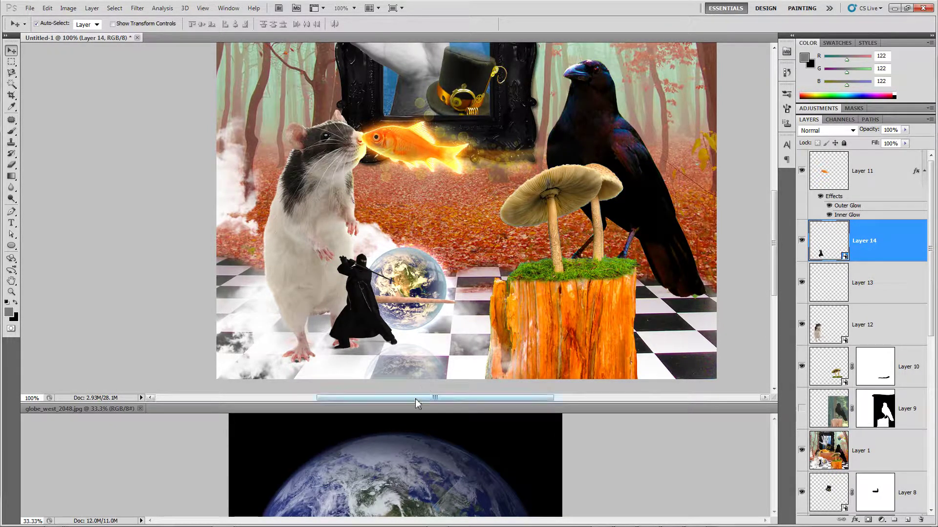
- Undock globe_west_2048.jpg into a floating window above the composite
drag(418, 405, 381, 399)
drag(301, 390, 525, 96)
click(556, 90)
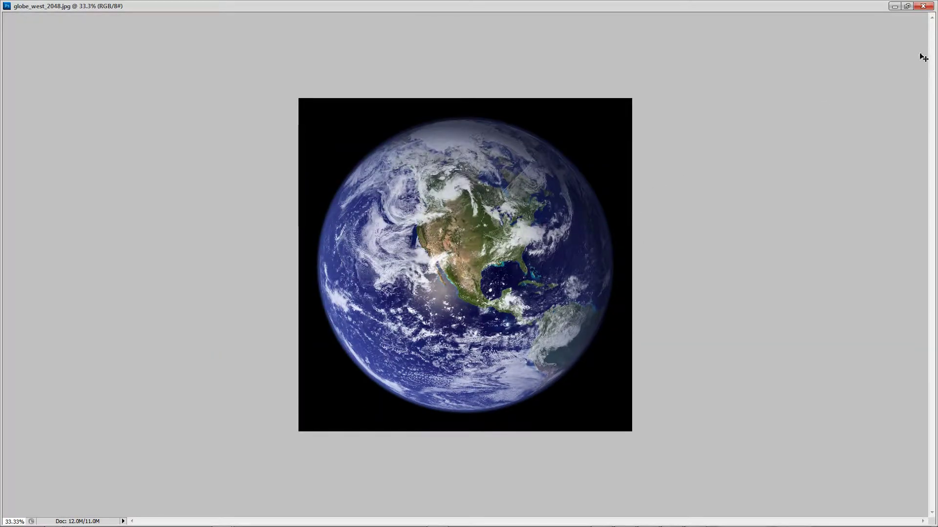
click(907, 6)
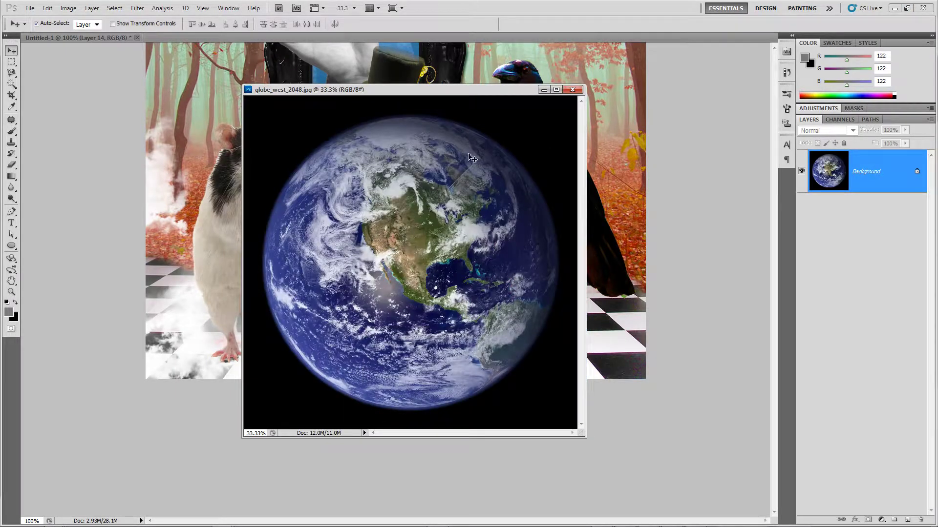
- Convert the globe image's Background into the editable Layer 0 and widen its floating window
double_click(842, 185)
key(Return)
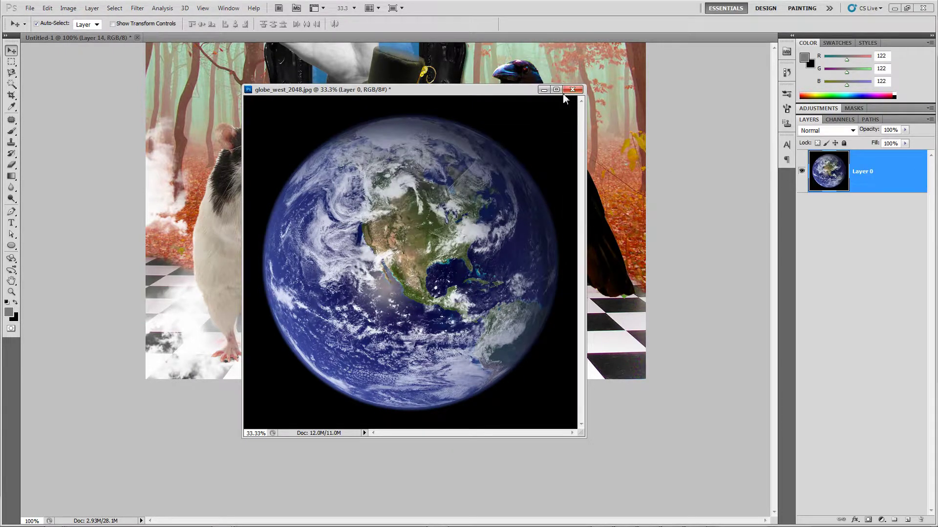
drag(587, 115, 730, 115)
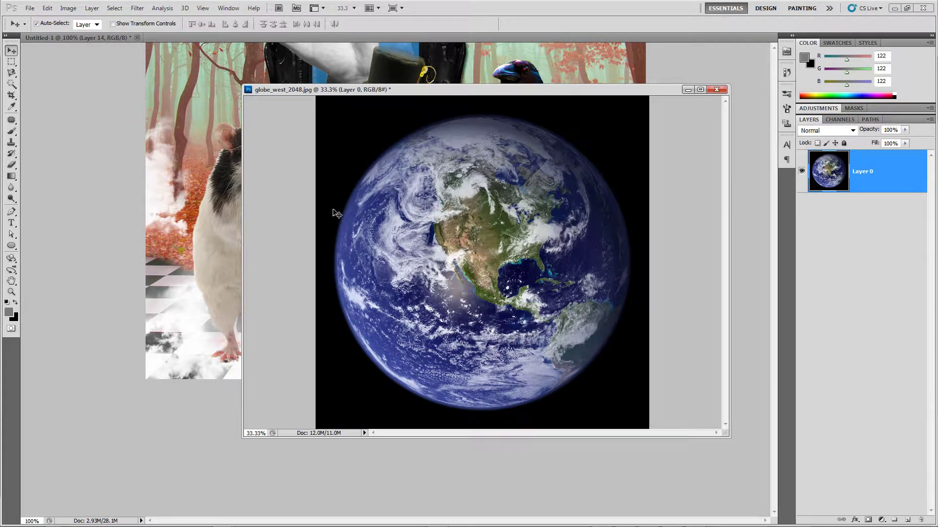
- Select the black area around the globe with the Magic Wand at tolerance 30, delete it and deselect
click(12, 83)
click(361, 141)
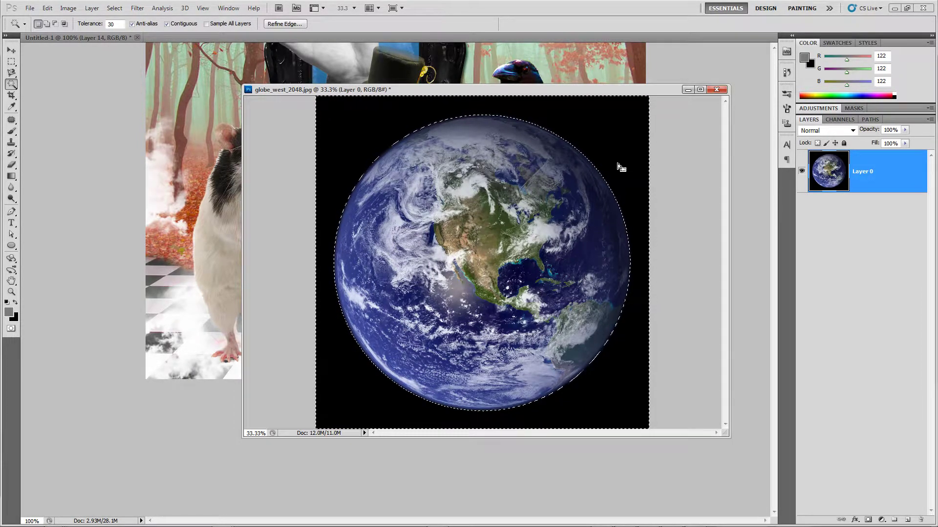
key(Delete)
key(ctrl+d)
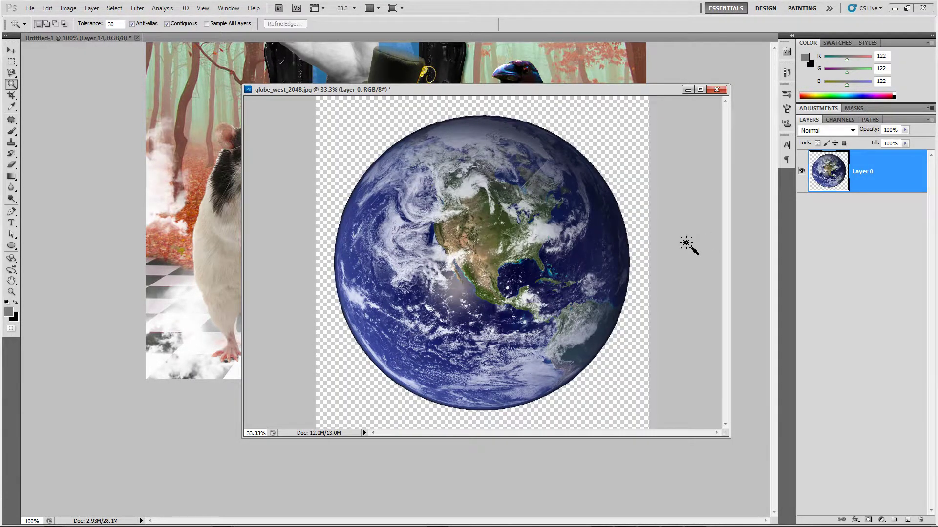
- Copy the cut-out globe into the Untitled-1 composite and close globe_west_2048.jpg without saving
key(v)
drag(574, 227, 219, 182)
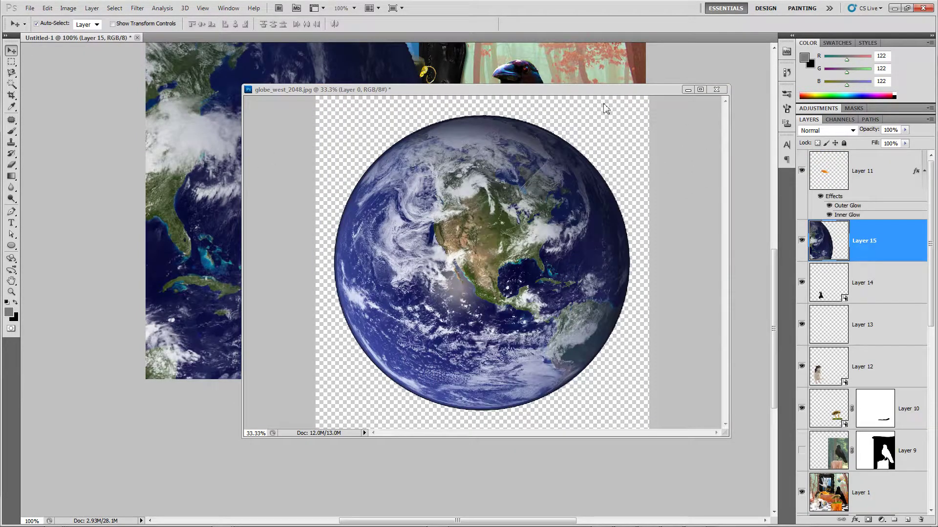
click(716, 89)
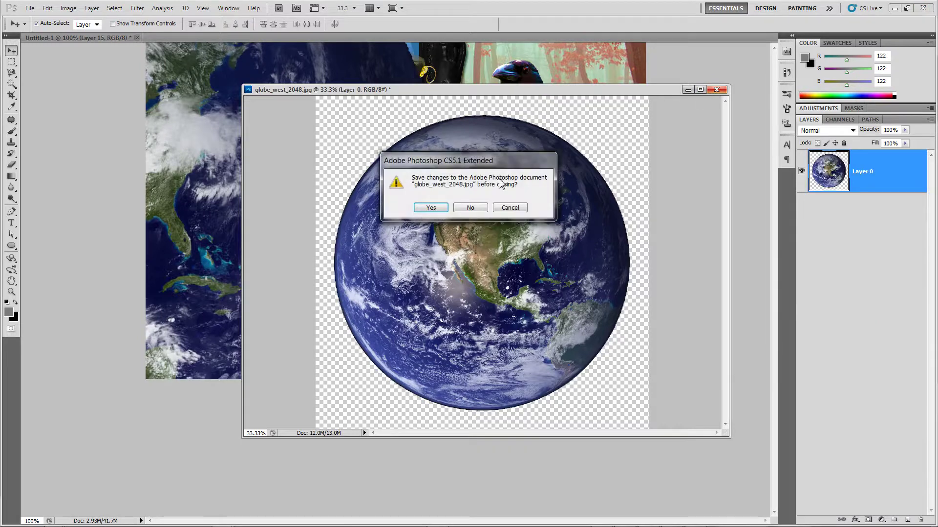
click(470, 207)
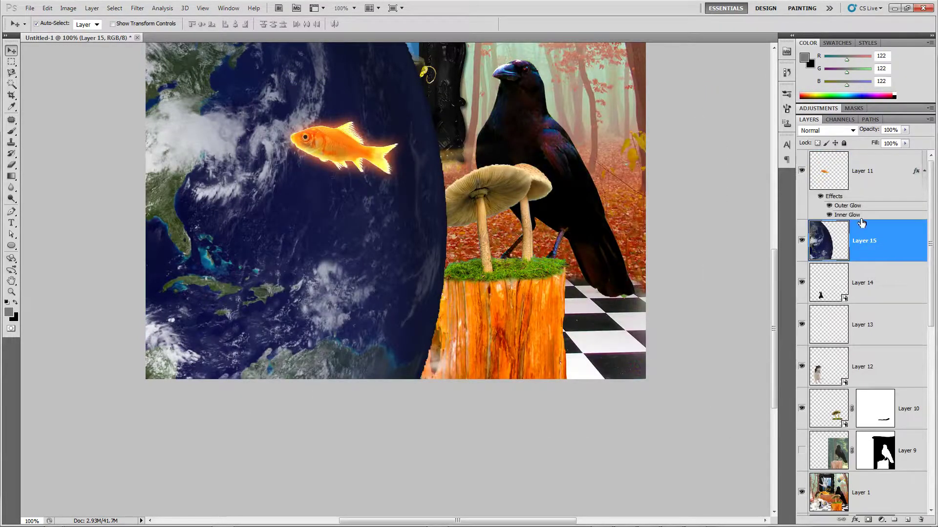
- Convert the globe layer into a smart object and scale it to about 10.1% beside the swordsman, over the glass globe
right_click(876, 228)
click(891, 305)
key(ctrl+t)
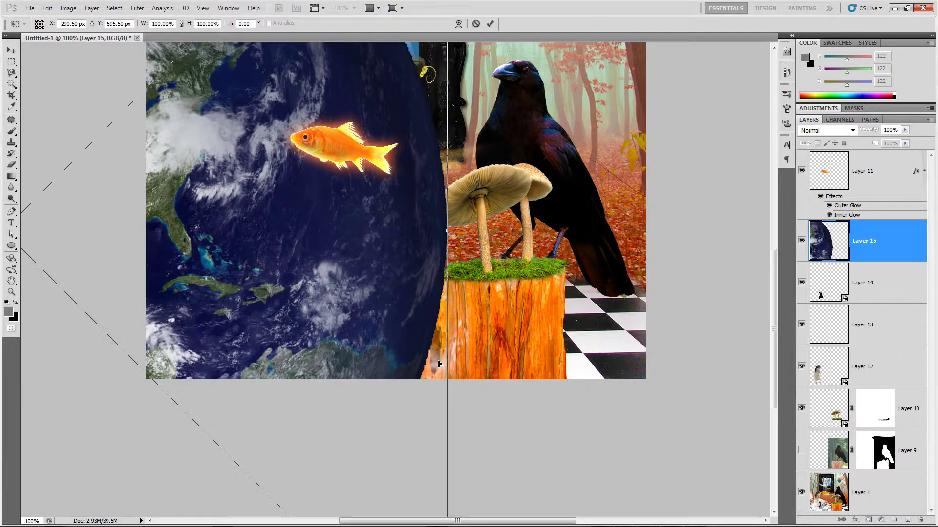
key(ctrl+minus)
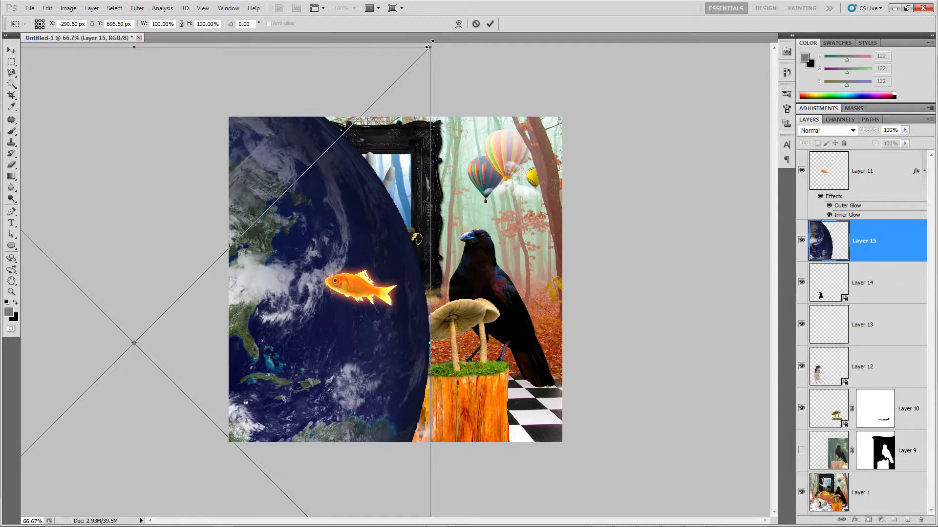
drag(429, 46, 387, 359)
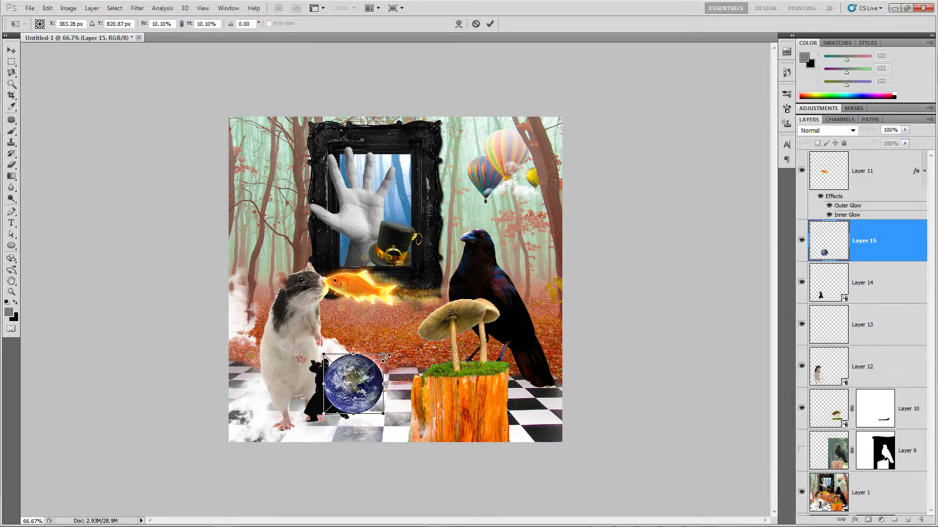
key(ctrl+plus)
key(ctrl+plus)
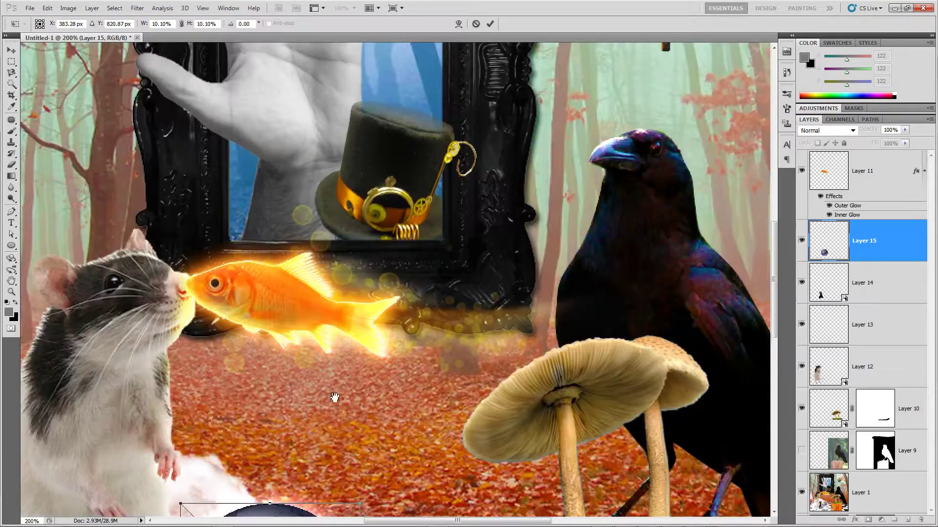
drag(335, 398, 369, 180)
key(Return)
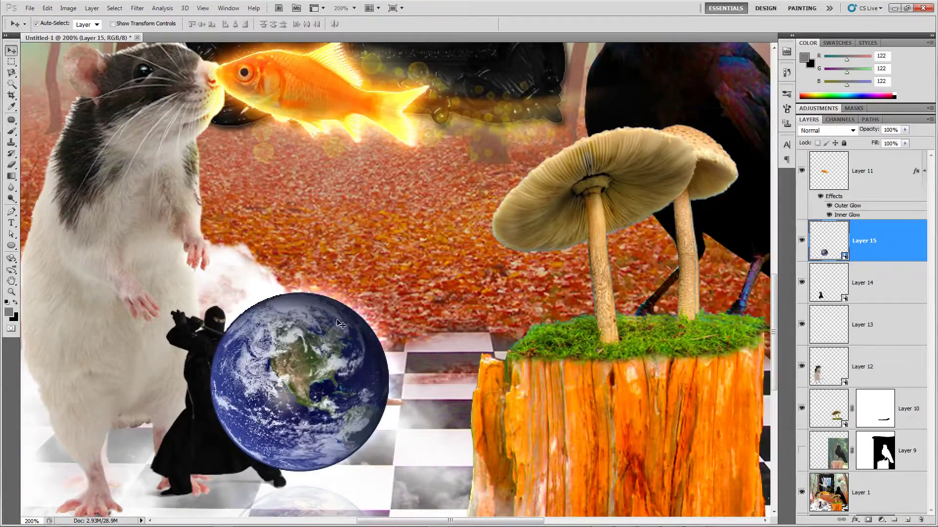
- Compare the globe layer hidden and shown, then add a light-blue Outer Glow with its size enlarged to about 70 px
click(802, 249)
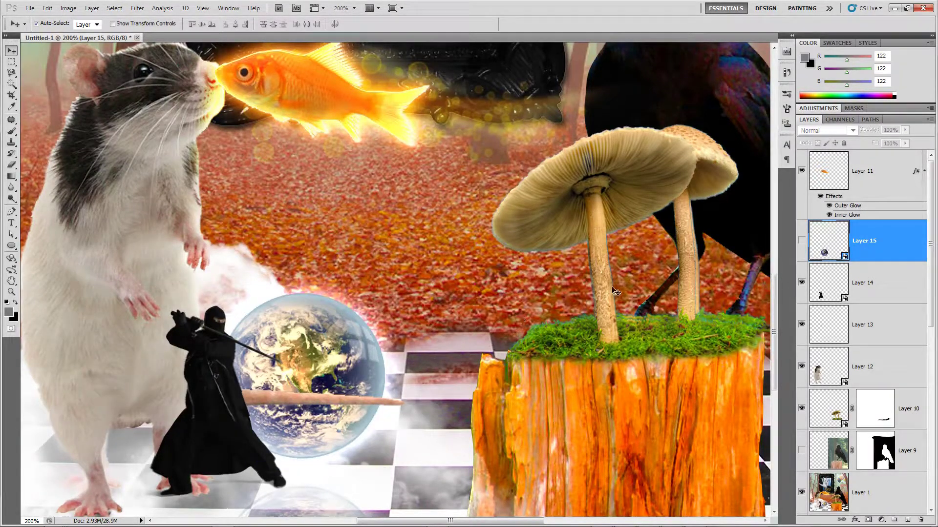
click(802, 250)
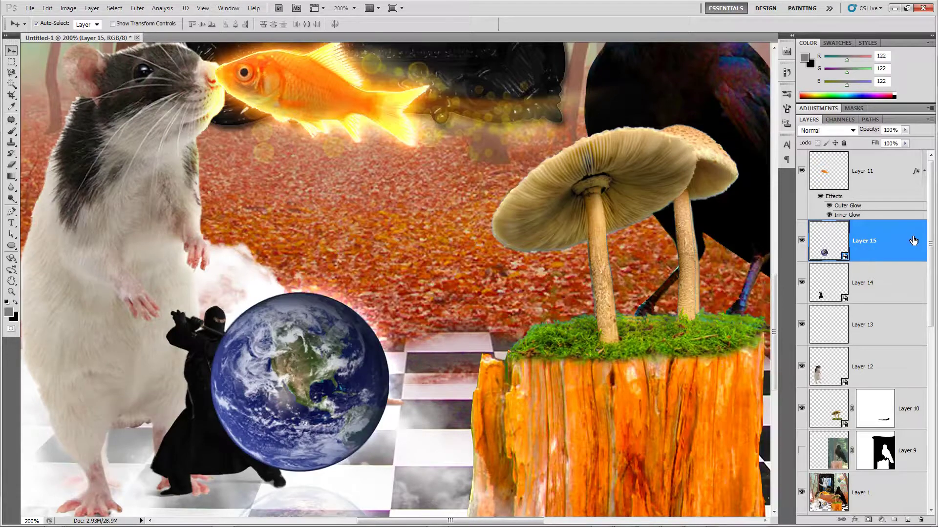
double_click(816, 258)
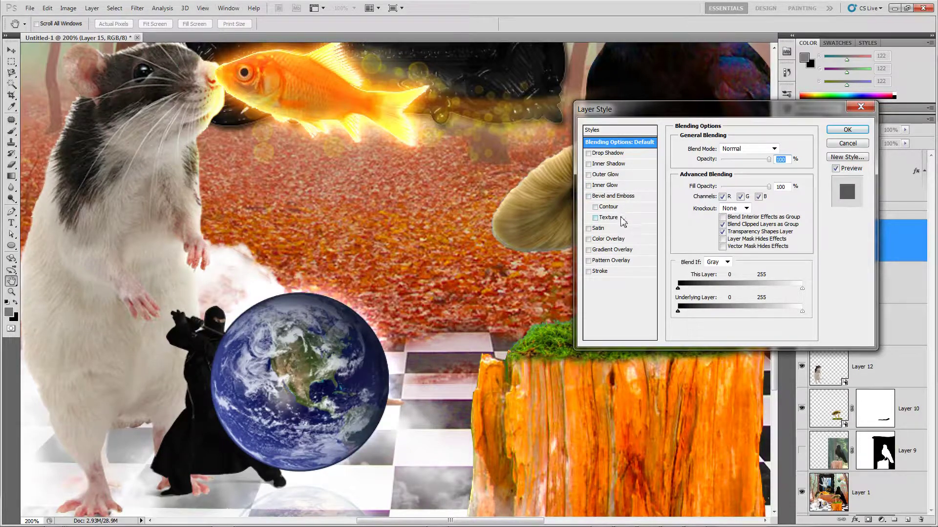
click(610, 174)
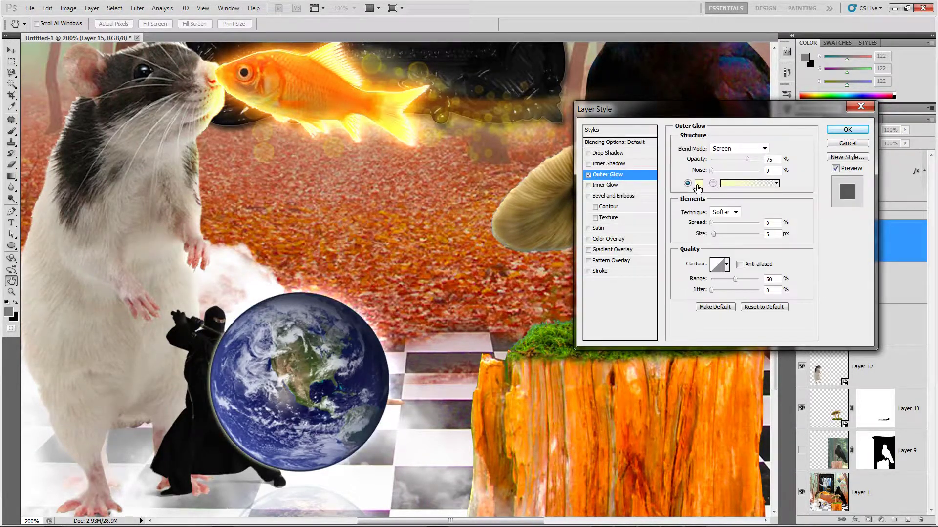
click(702, 183)
click(724, 312)
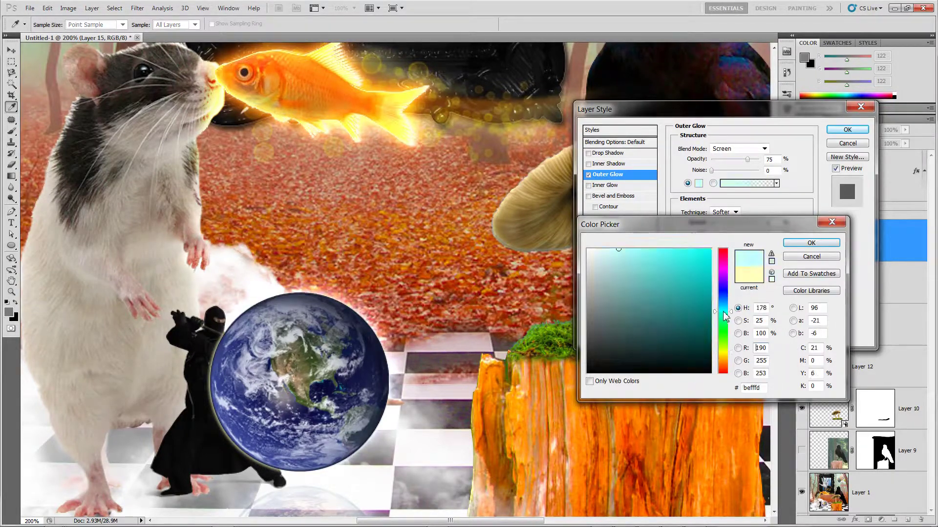
click(639, 248)
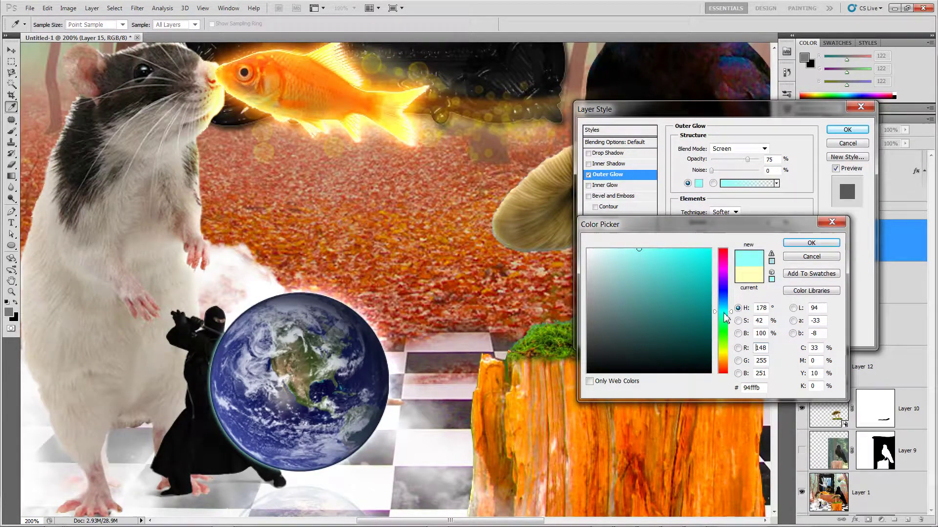
drag(725, 317, 726, 297)
click(811, 242)
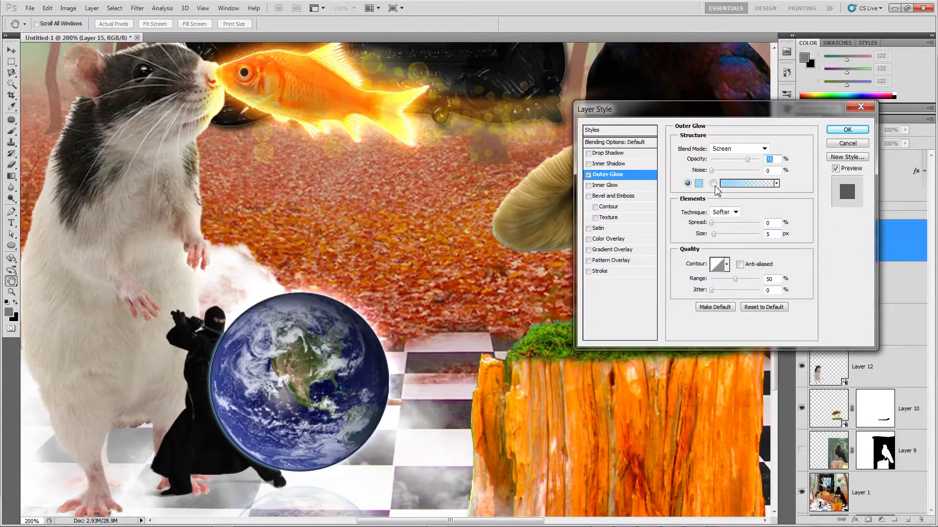
drag(713, 234, 728, 234)
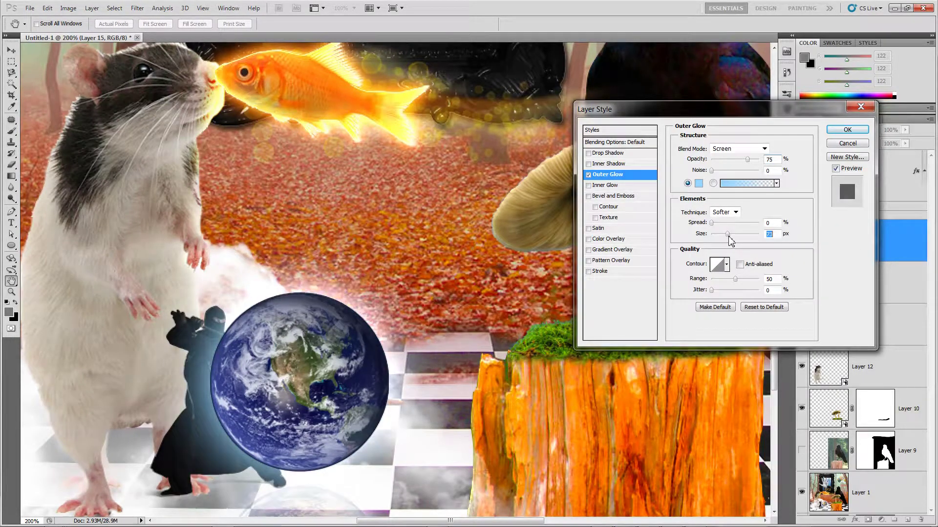
- Add an Inner Glow to the globe in bright blue 16d0ff with a size of 57 px
click(612, 186)
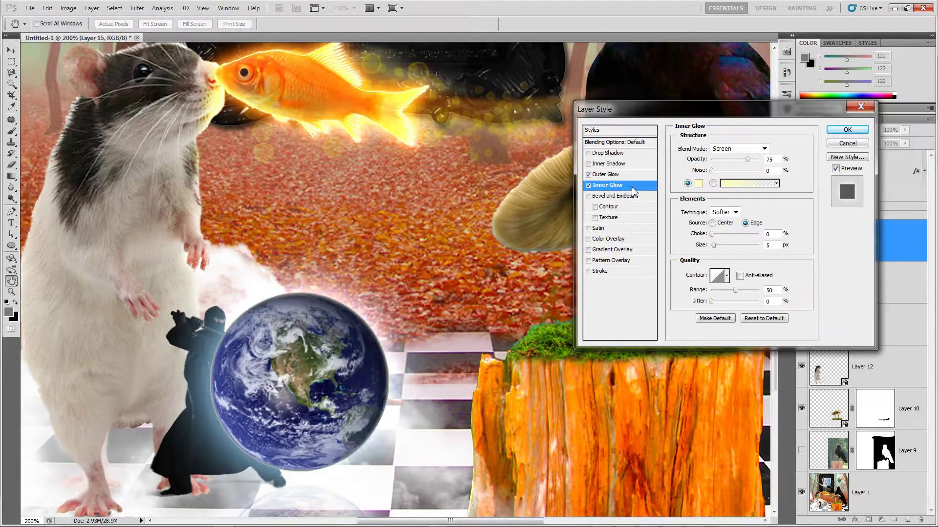
click(699, 185)
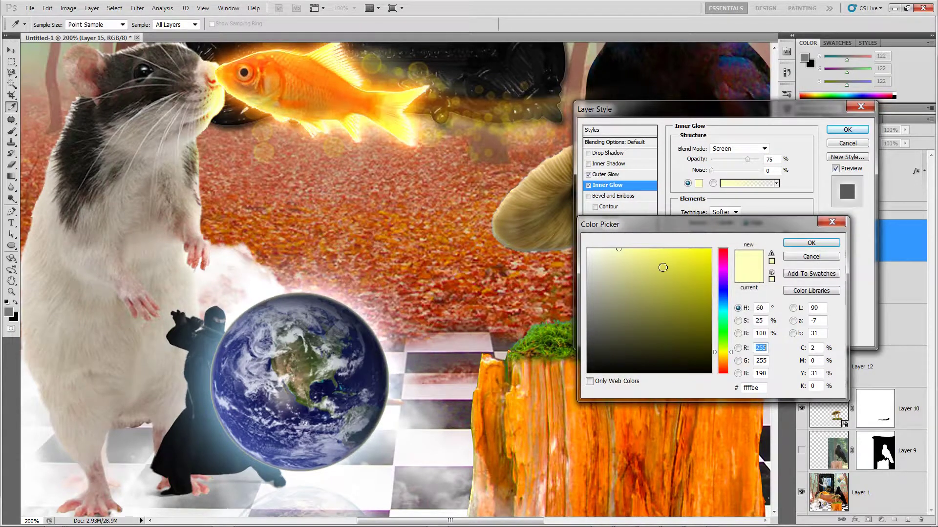
click(718, 306)
click(700, 249)
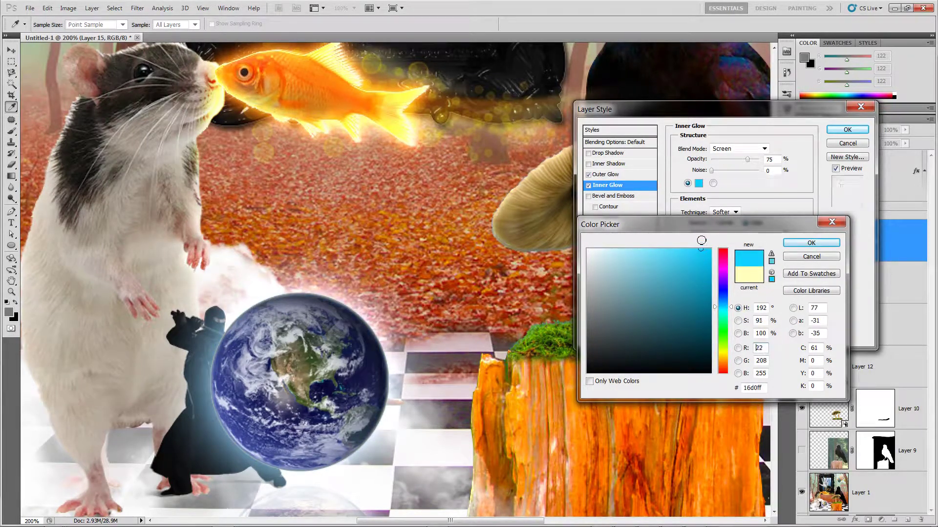
click(799, 241)
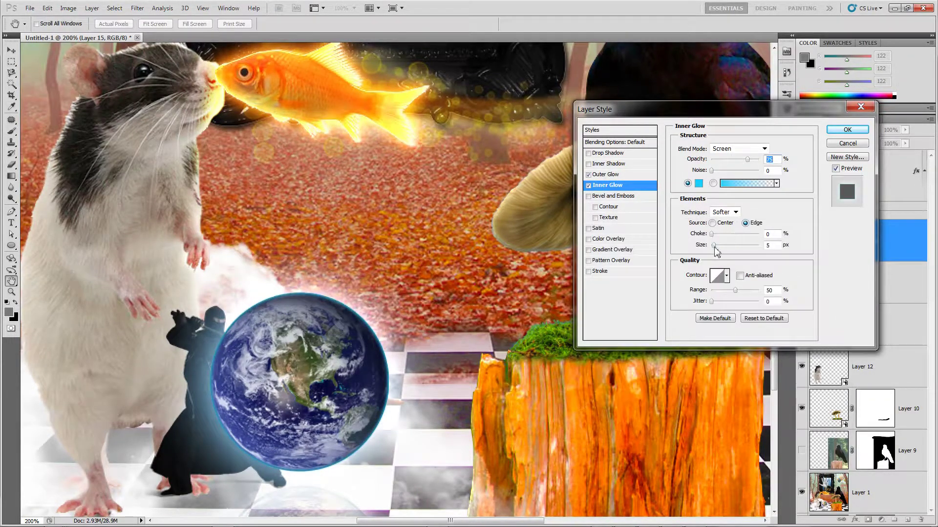
drag(714, 248, 728, 247)
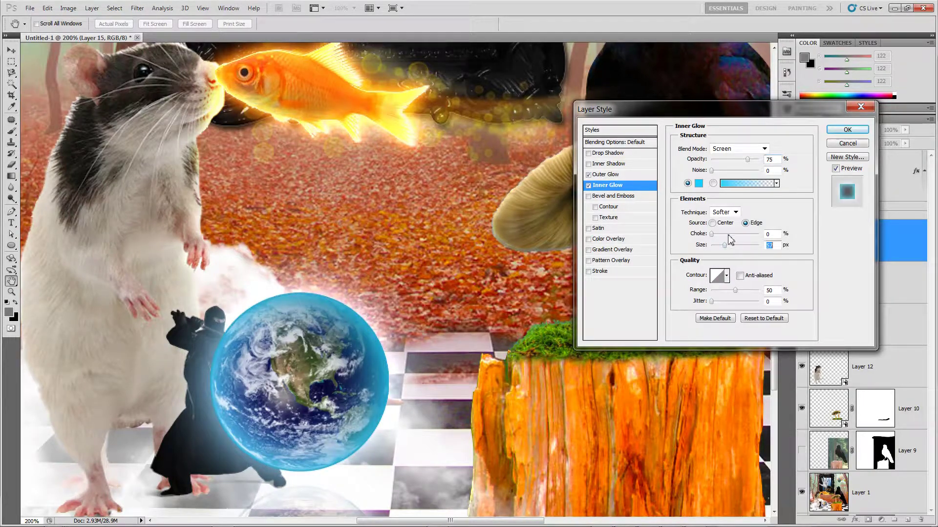
- Compare blend modes for the globe's Inner Glow, set it to Linear Dodge and apply the layer style
click(727, 154)
click(729, 150)
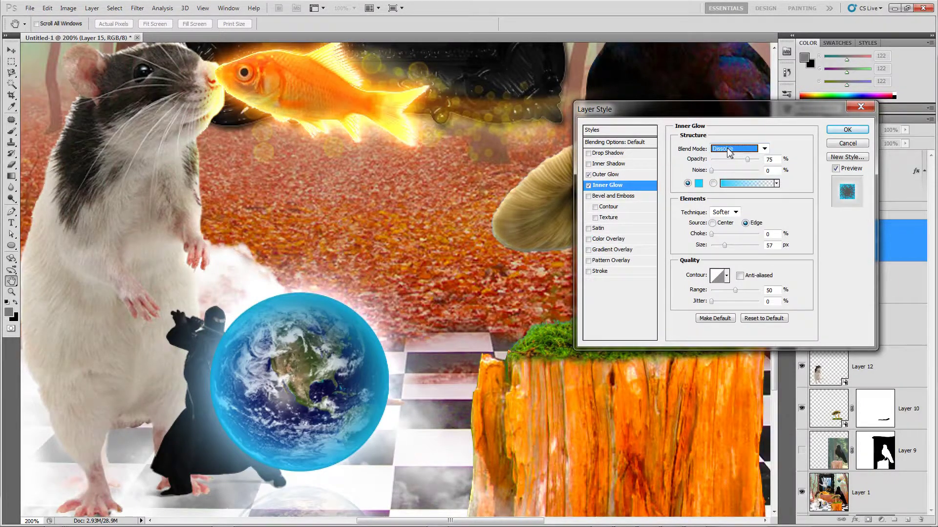
key(Down)
key(Down)
key(Down)
key(Down)
key(Down)
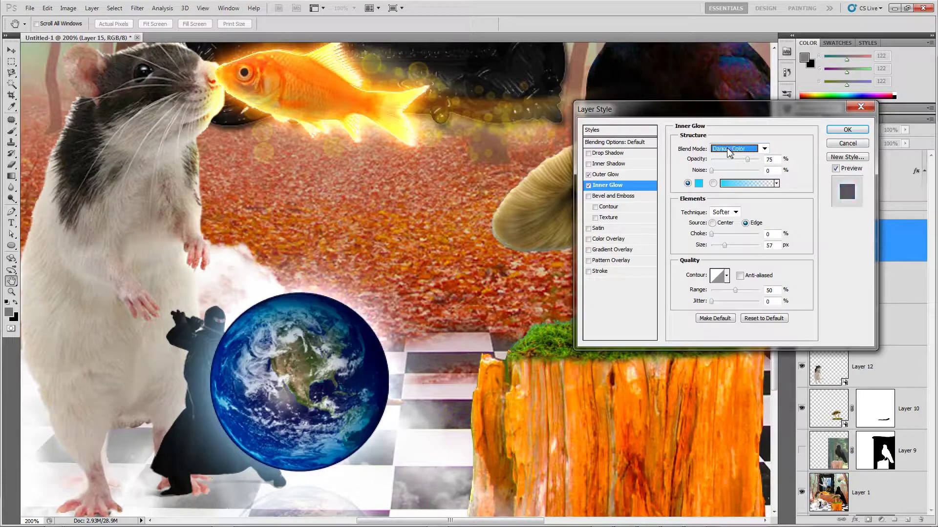
key(Down)
key(Down)
key(Down)
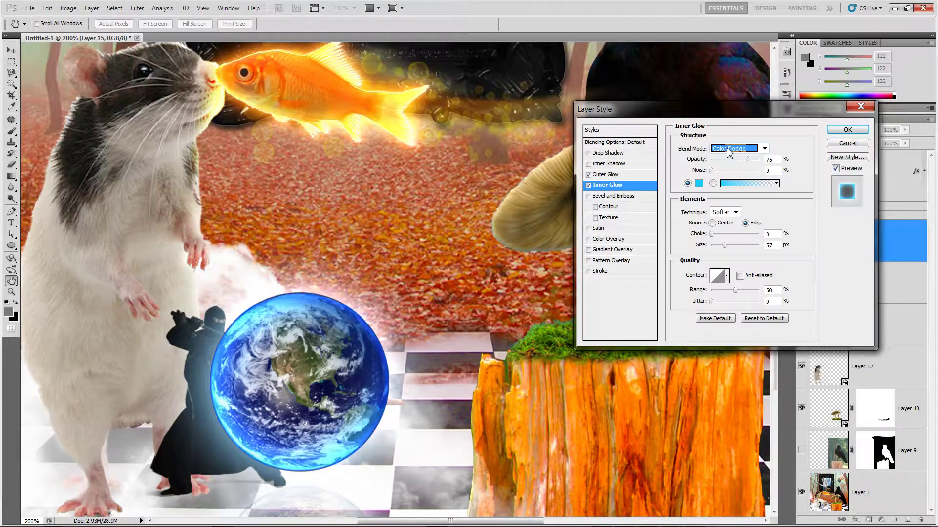
key(Down)
key(Down)
key(Up)
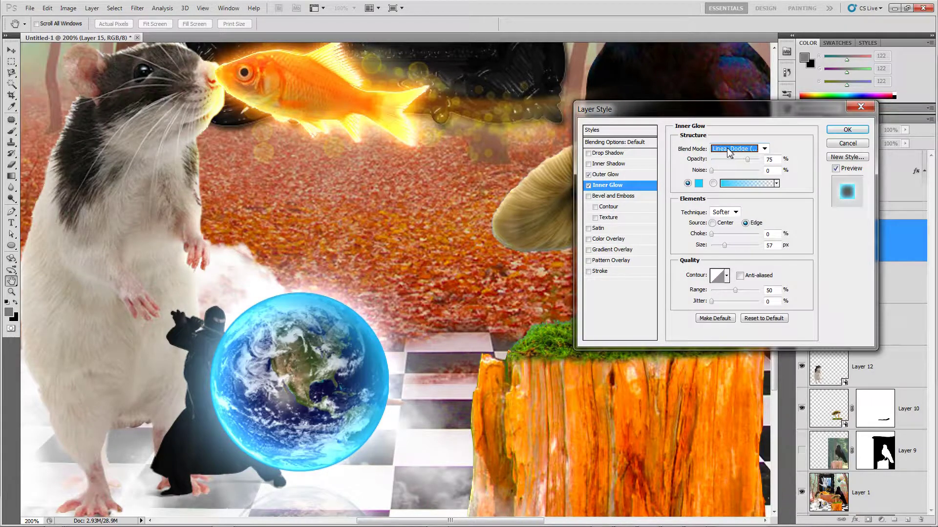
key(Down)
key(Down)
key(Down)
key(Down)
key(Down)
key(Down)
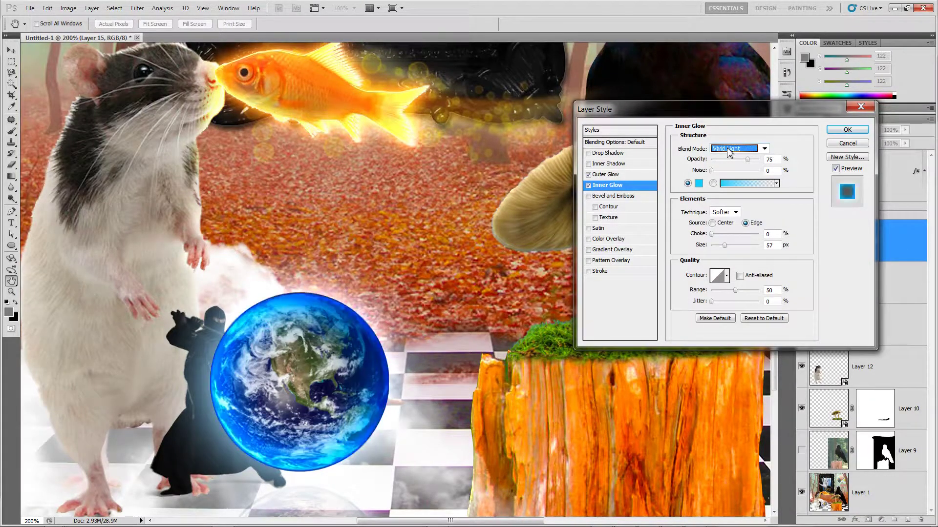
key(Down)
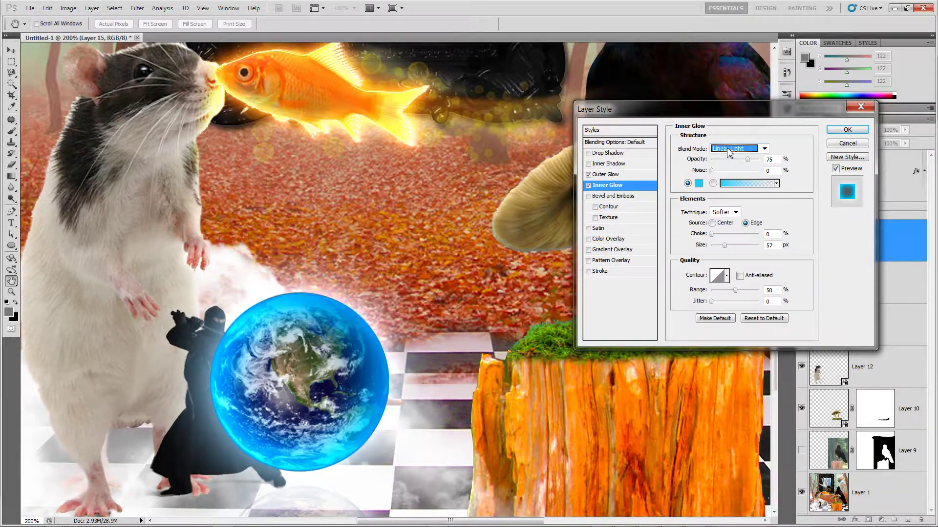
key(Up)
key(Up)
key(Up)
key(Up)
key(Up)
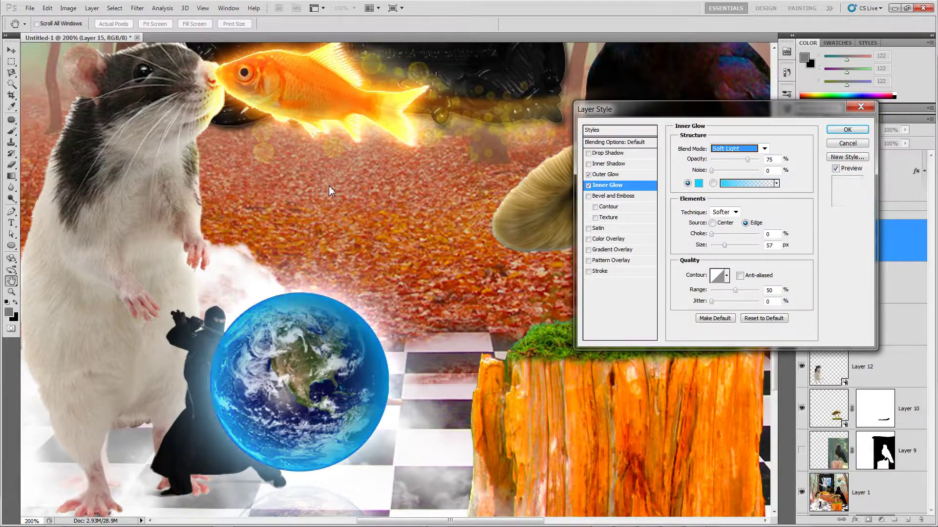
key(Up)
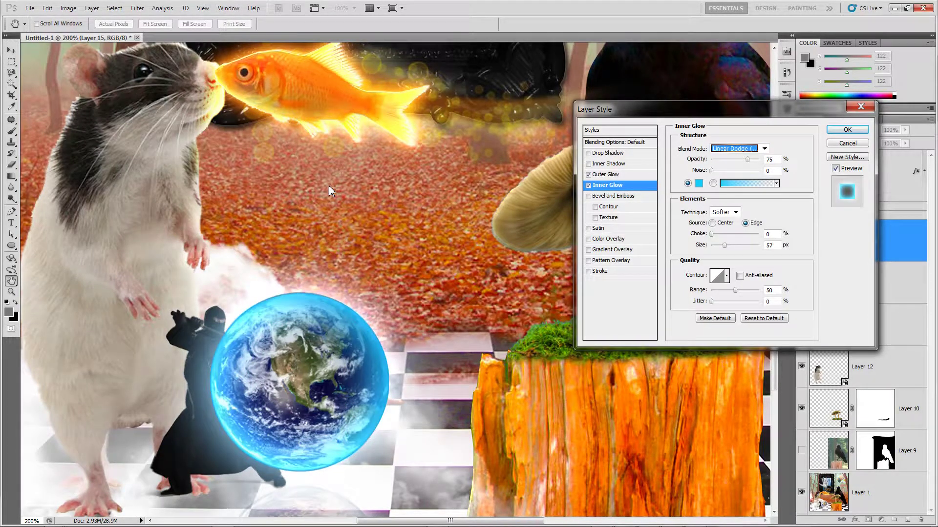
click(846, 131)
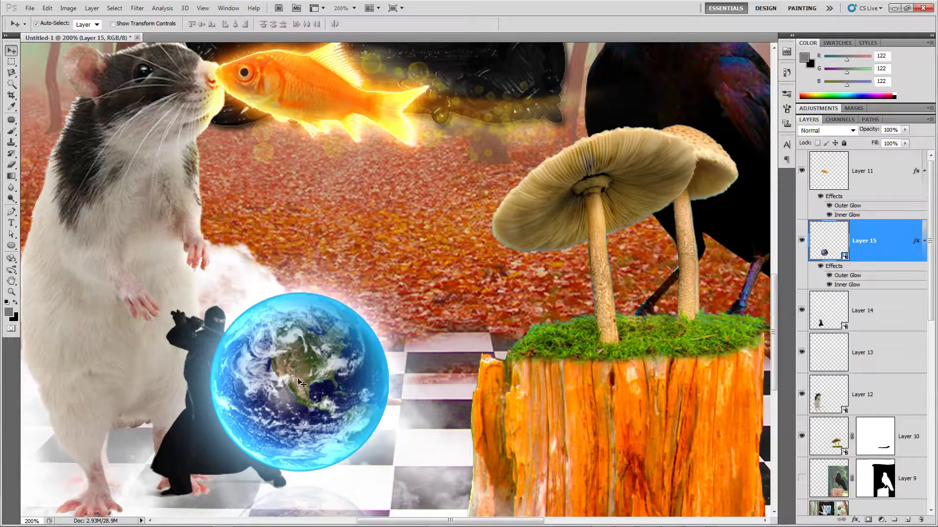
- Move the globe's Layer 15 beneath the swordsman's Layer 14 in the layer order
drag(903, 252, 870, 334)
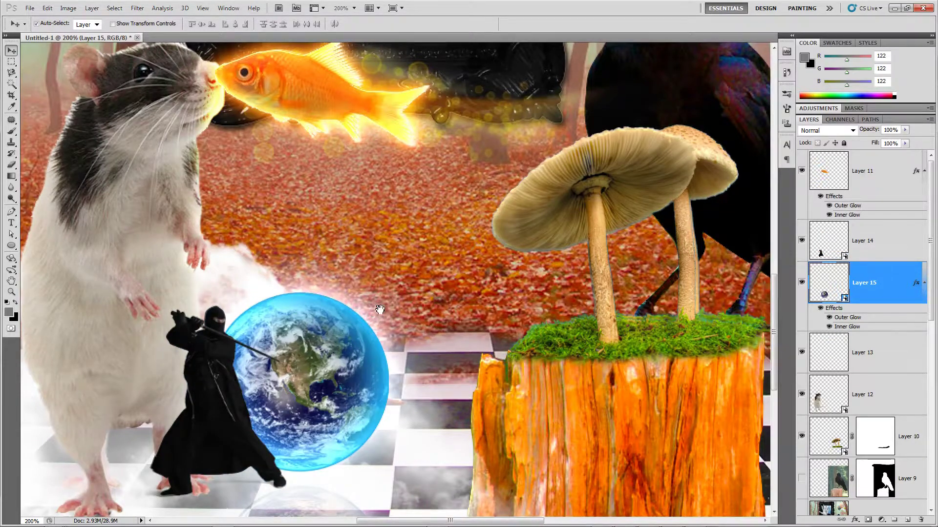
- Duplicate the globe layer, flipping the copy vertically and placing it directly below the globe as a floor reflection
drag(380, 309, 418, 192)
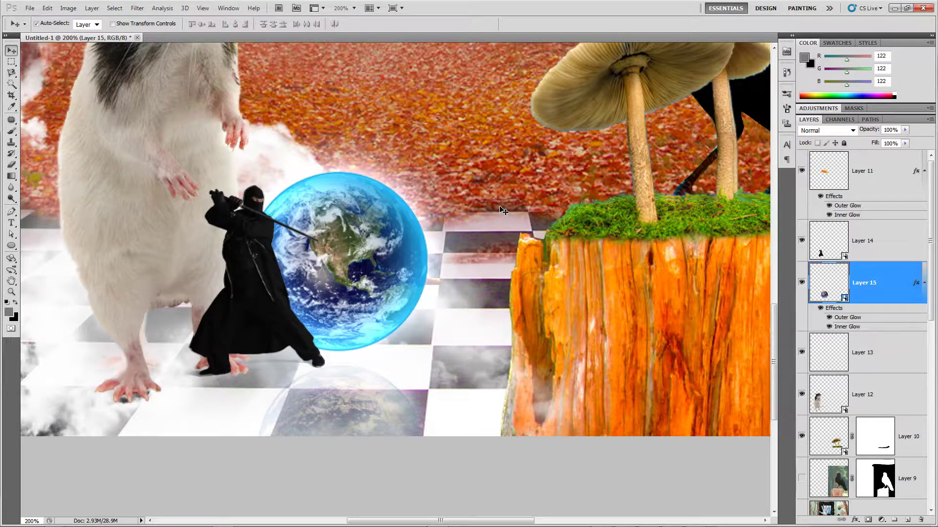
key(ctrl+j)
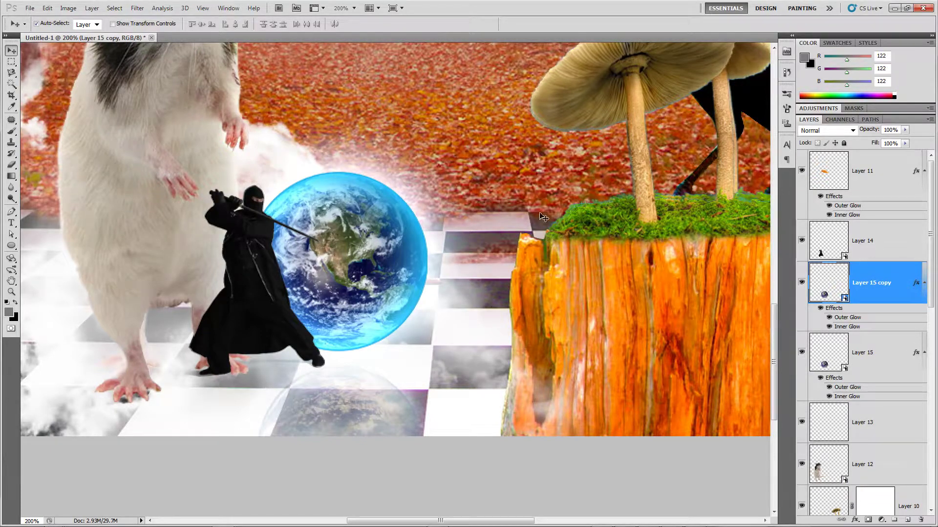
key(ctrl+t)
right_click(389, 253)
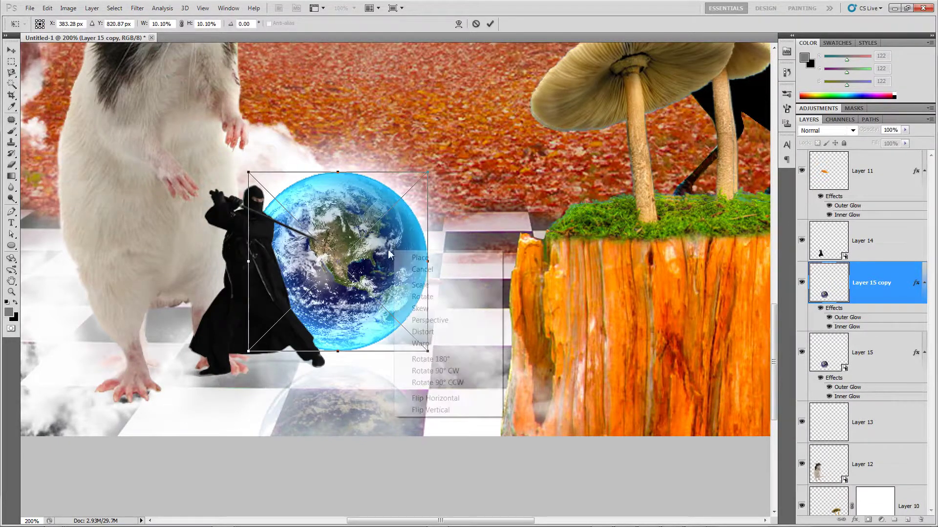
click(453, 410)
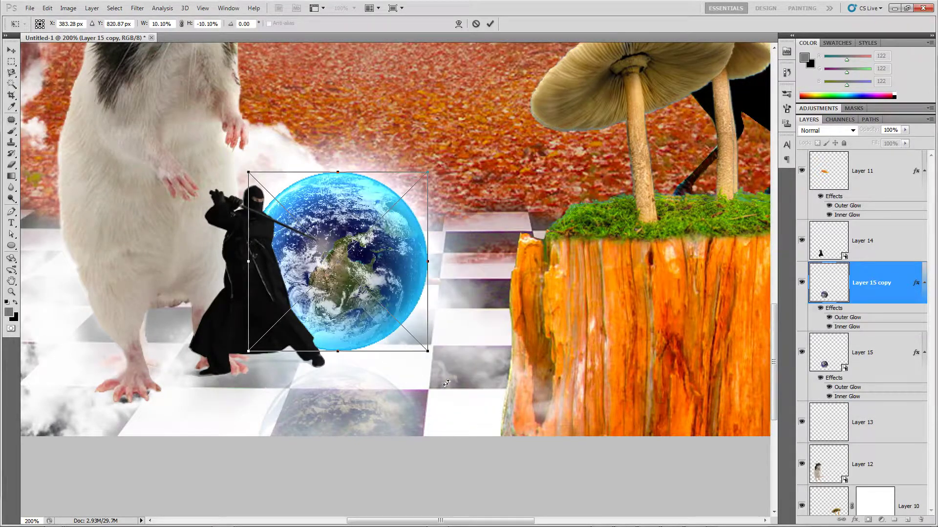
drag(375, 259, 385, 454)
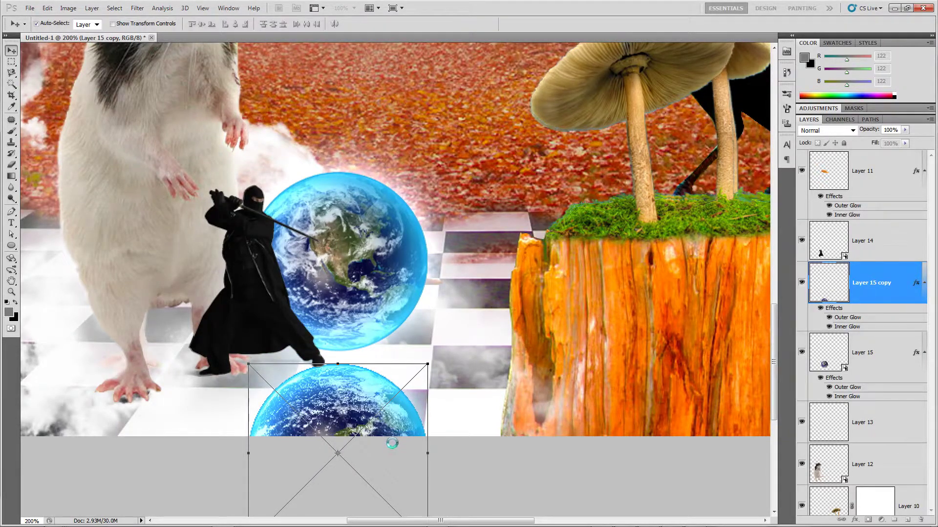
key(Return)
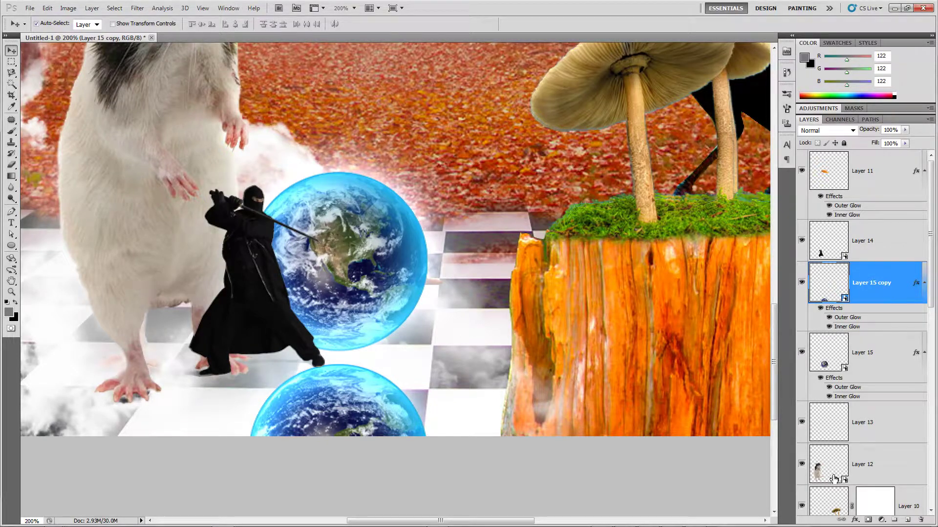
- Add a layer mask to the globe's reflection layer and load the white-to-black Foreground to Background gradient
click(867, 520)
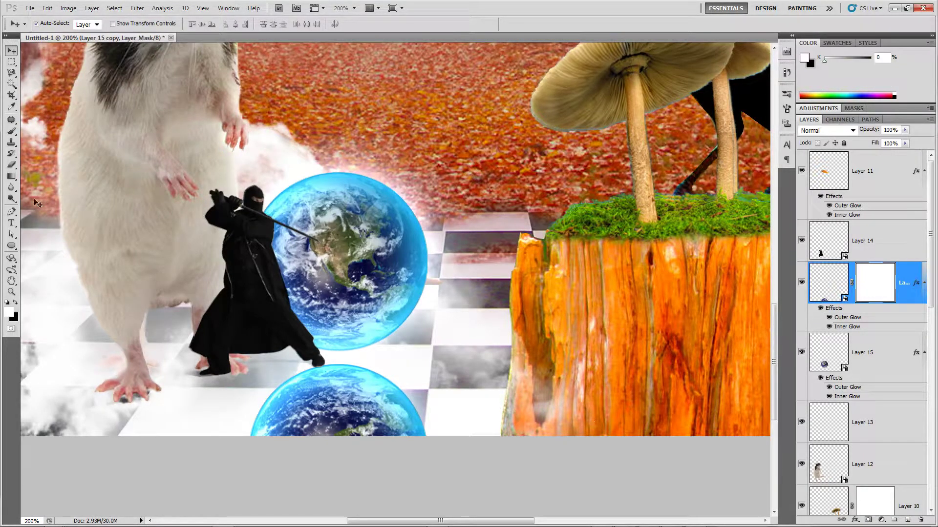
click(11, 177)
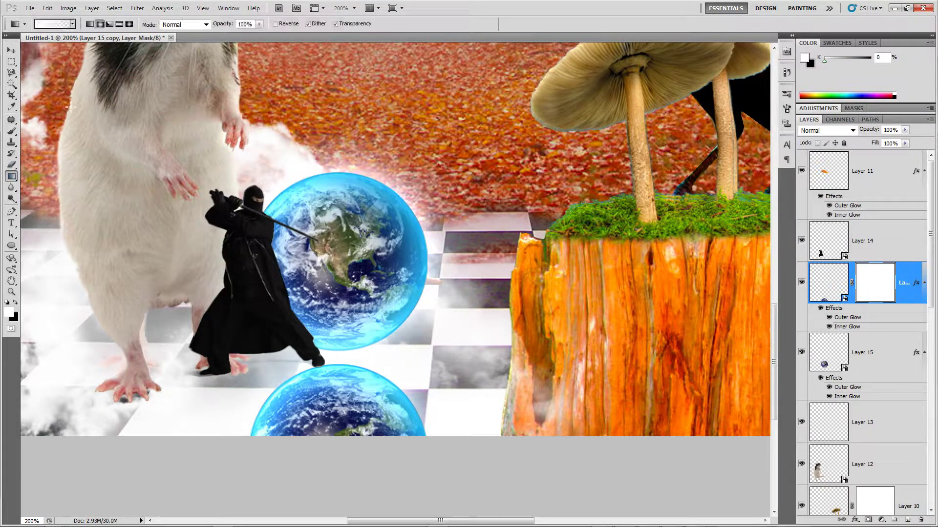
click(54, 24)
click(512, 110)
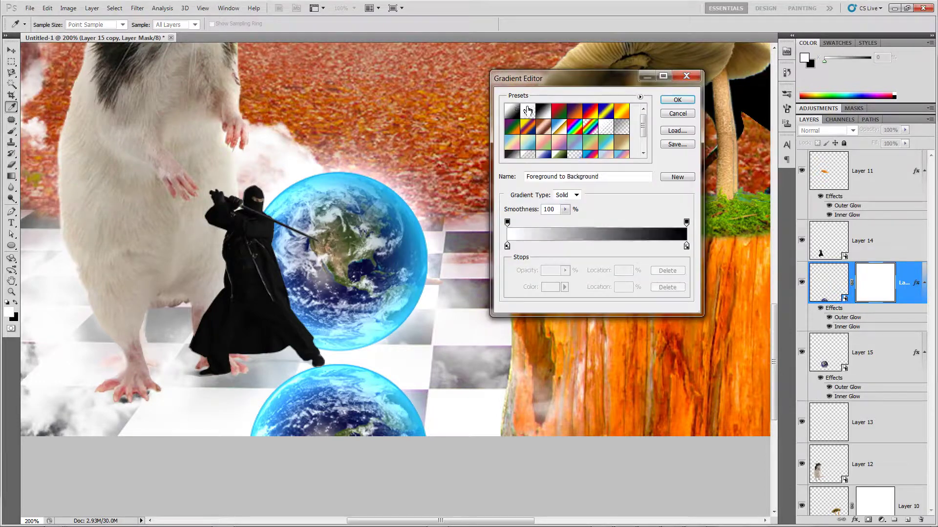
click(678, 101)
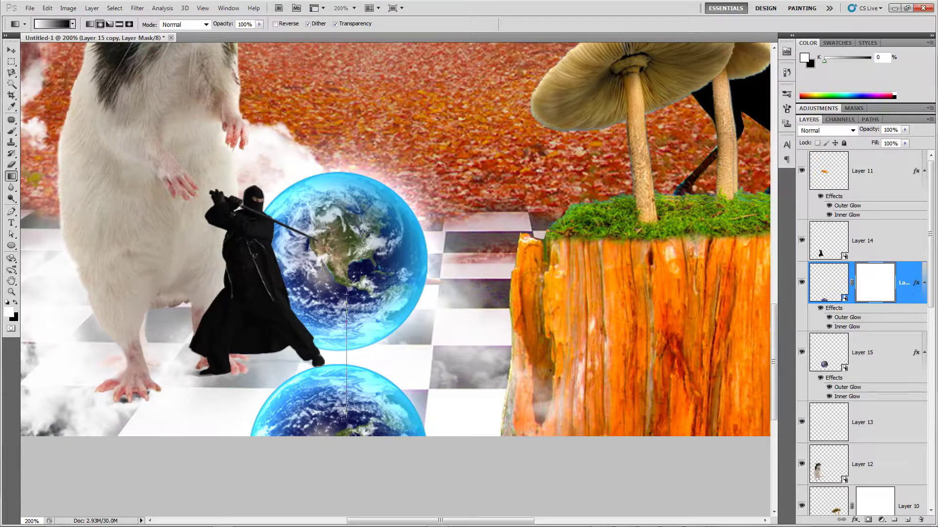
- Fade out the lower part of the globe's reflection with a linear white-to-black gradient on its mask
drag(343, 419, 347, 425)
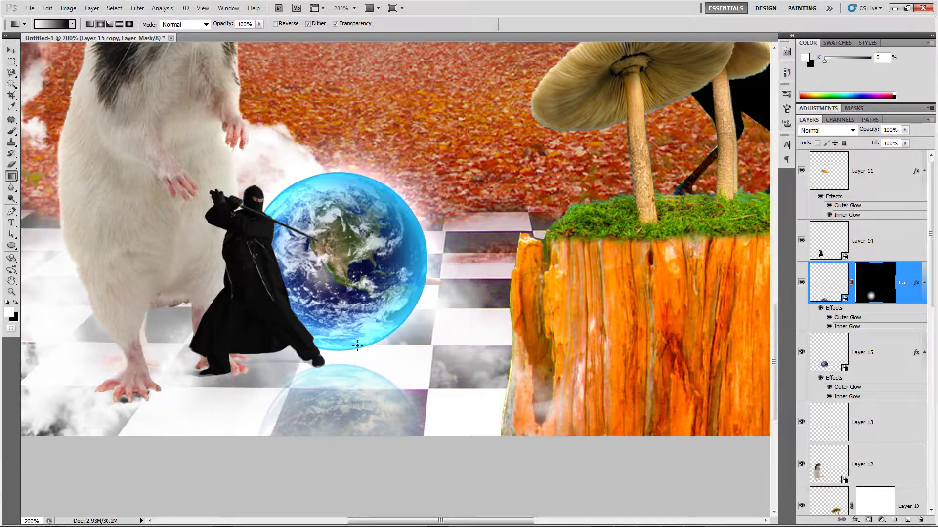
click(90, 24)
key(ctrl+z)
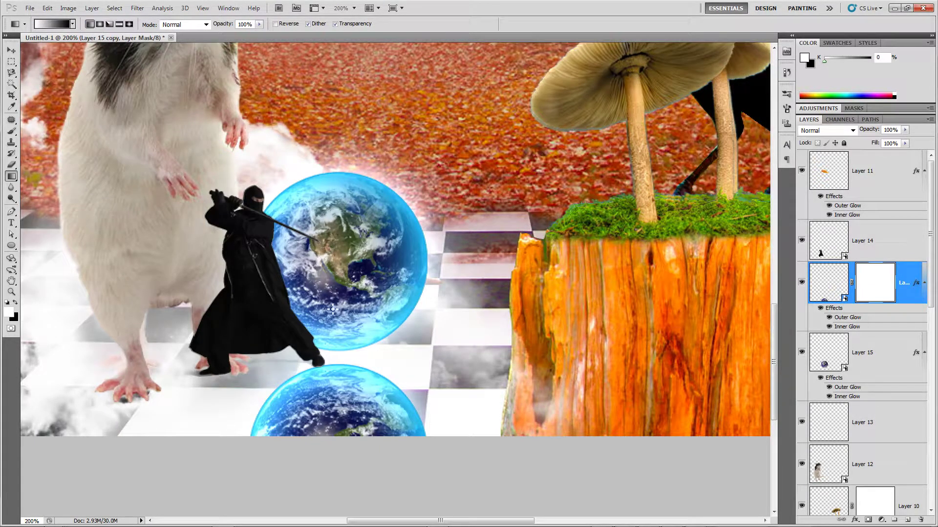
drag(346, 416, 350, 398)
drag(340, 313, 340, 414)
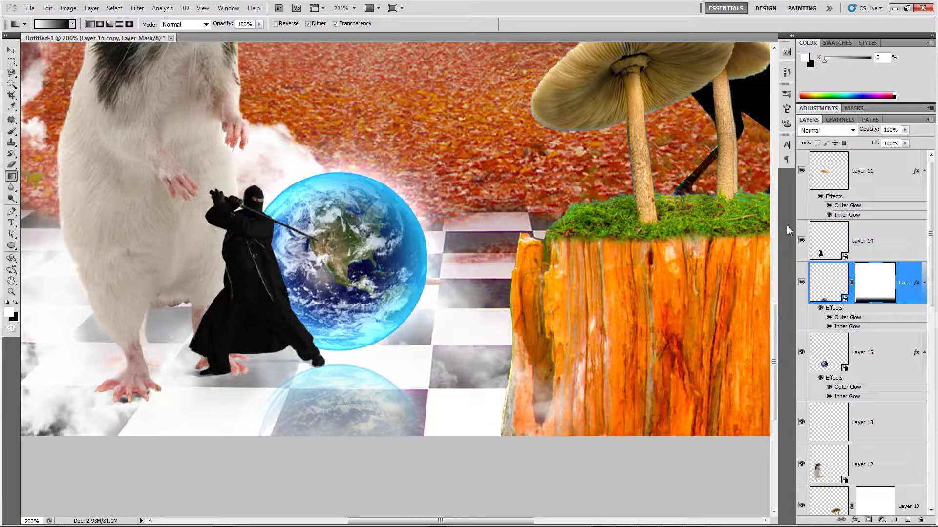
- Lower the globe reflection's opacity to 40% and compare it with its effects and layer hidden
click(904, 130)
drag(906, 142, 870, 150)
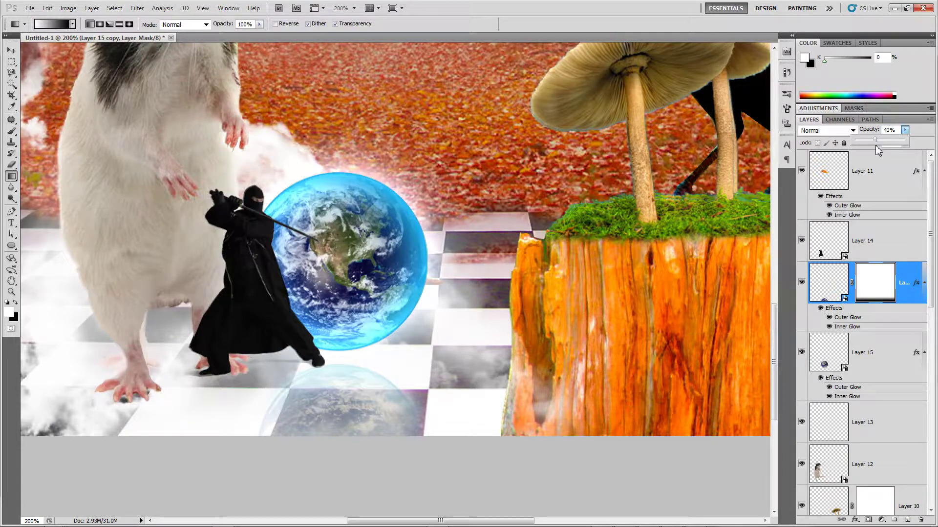
click(821, 309)
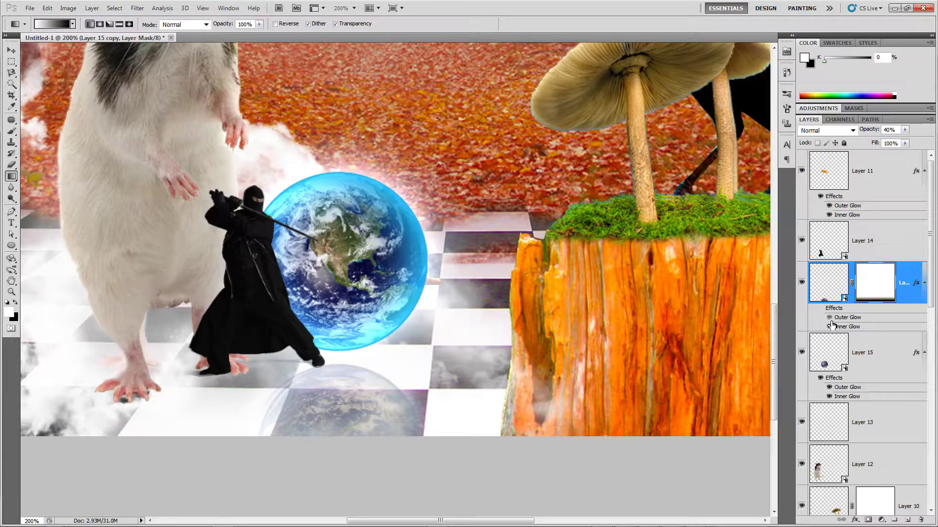
click(820, 309)
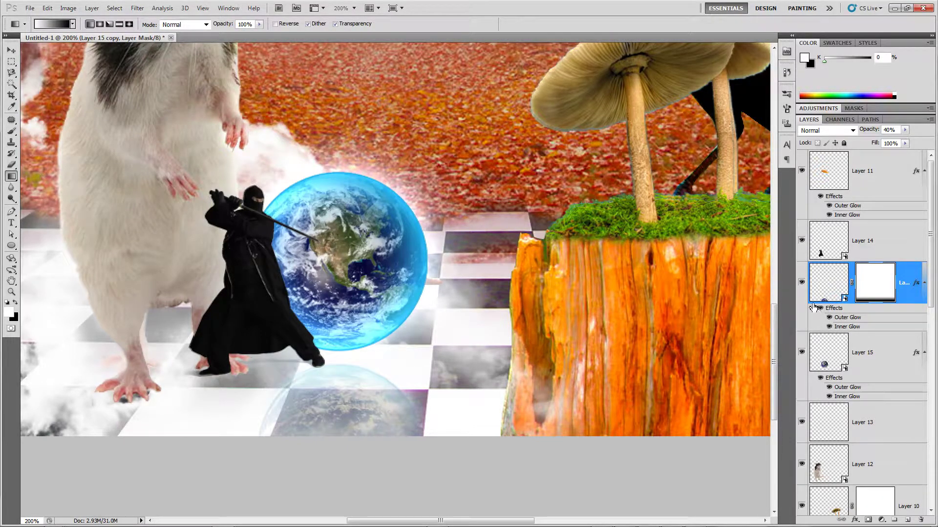
click(802, 286)
click(802, 287)
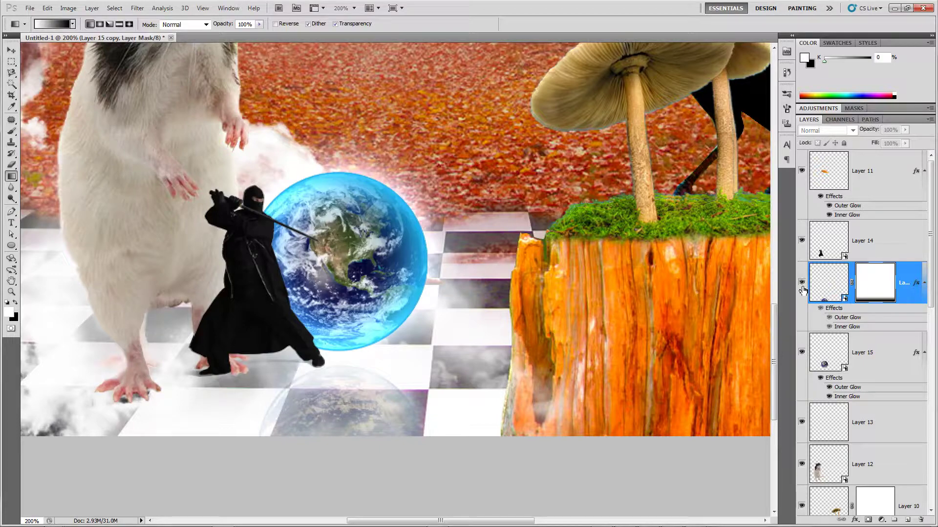
- Hide the merged reference image on Layer 1 and show the raven and stump on Layer 9
scroll(825, 374, down, 6)
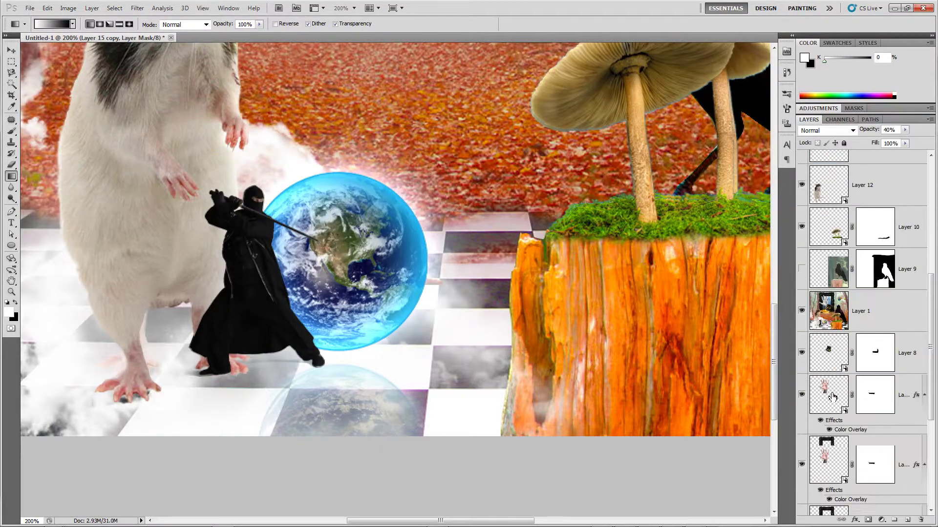
scroll(825, 373, up, 2)
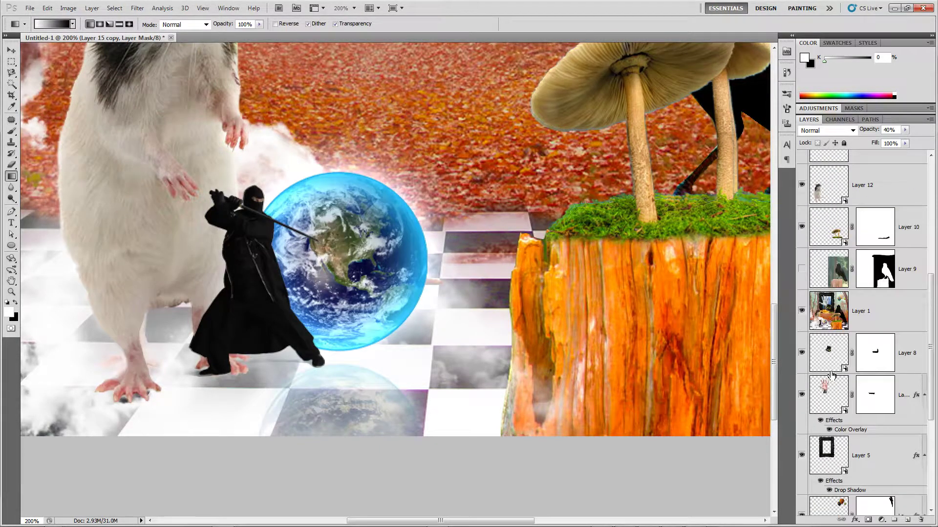
click(802, 312)
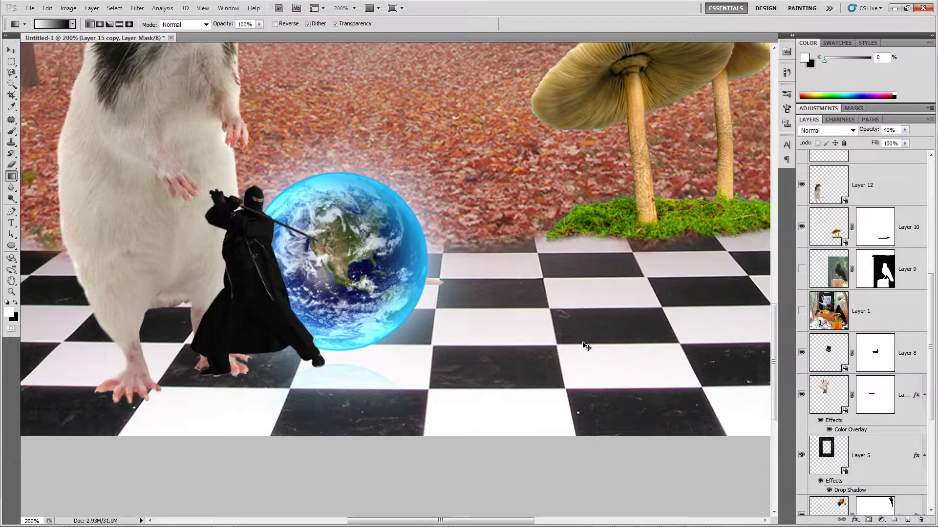
scroll(586, 346, down, 3)
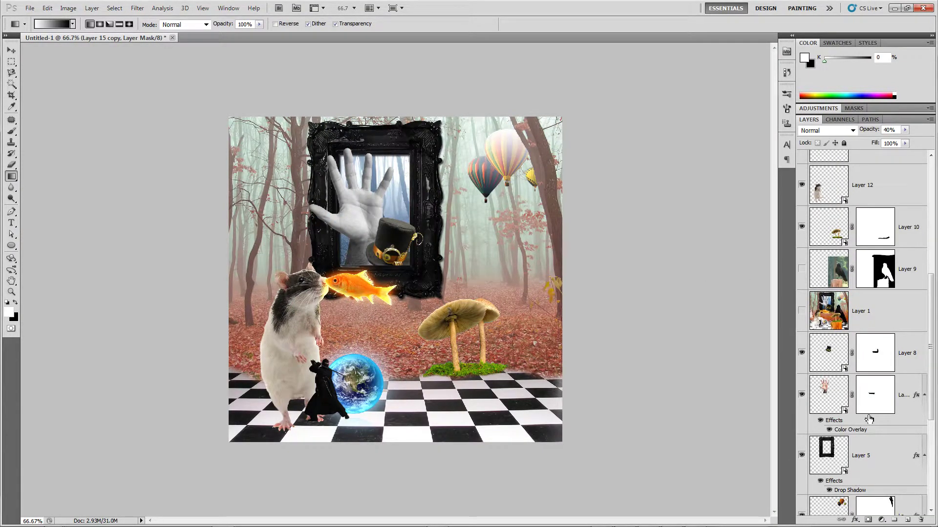
mouse_move(931, 373)
mouse_down()
mouse_move(930, 253)
mouse_move(933, 371)
mouse_up()
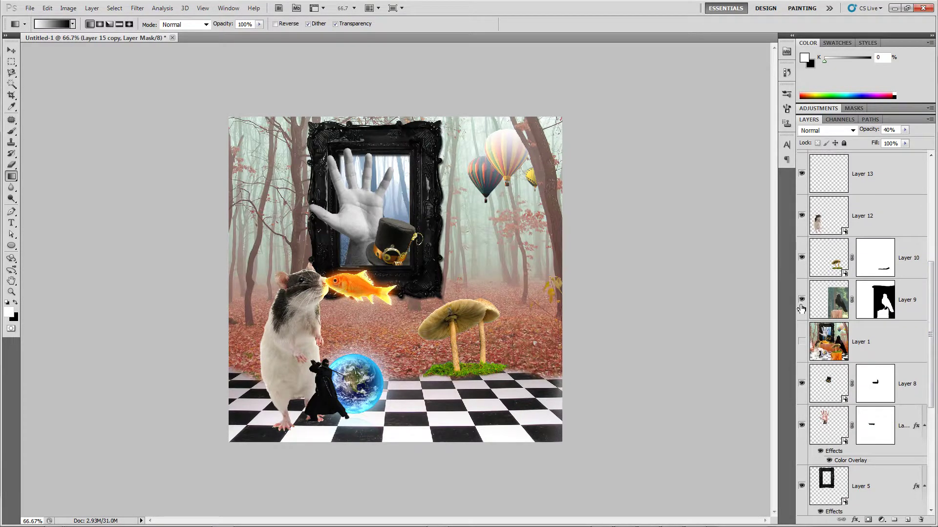
click(800, 310)
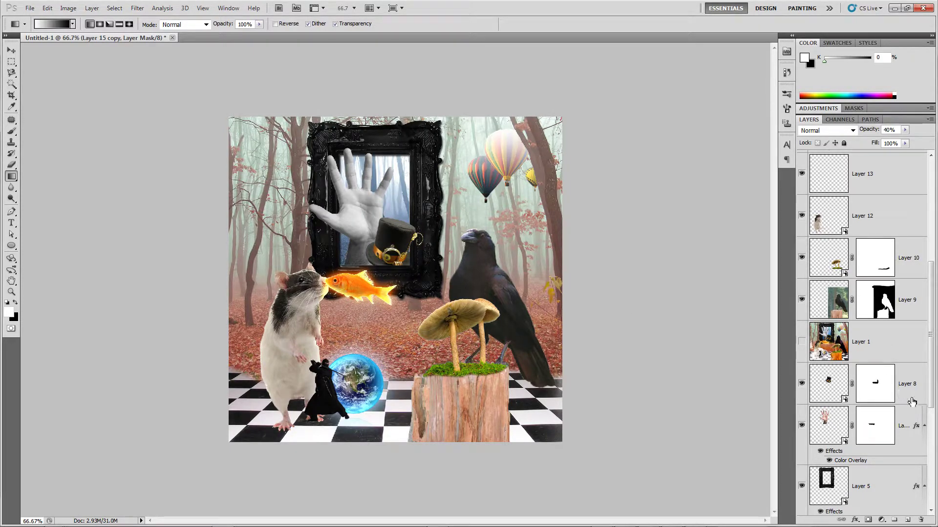
- Add a new empty layer above the goldfish's Layer 11
drag(932, 381, 928, 252)
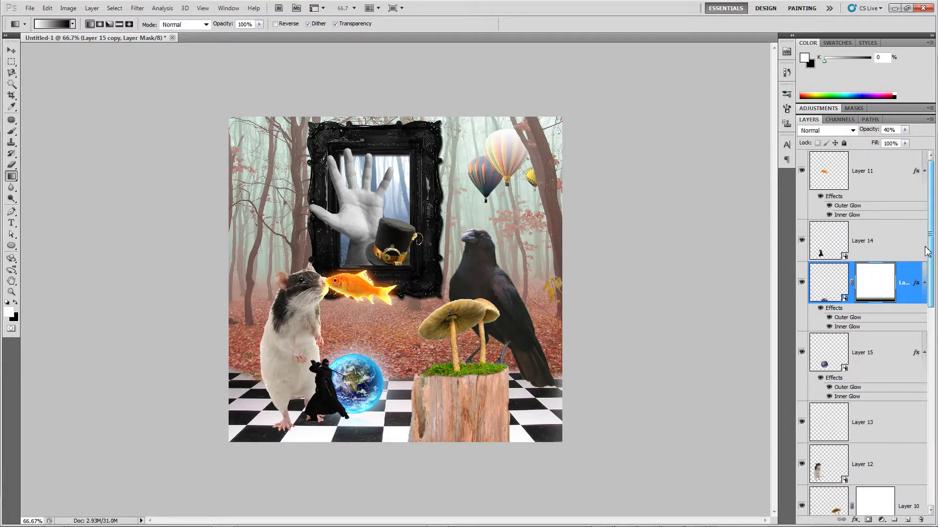
click(885, 181)
click(907, 521)
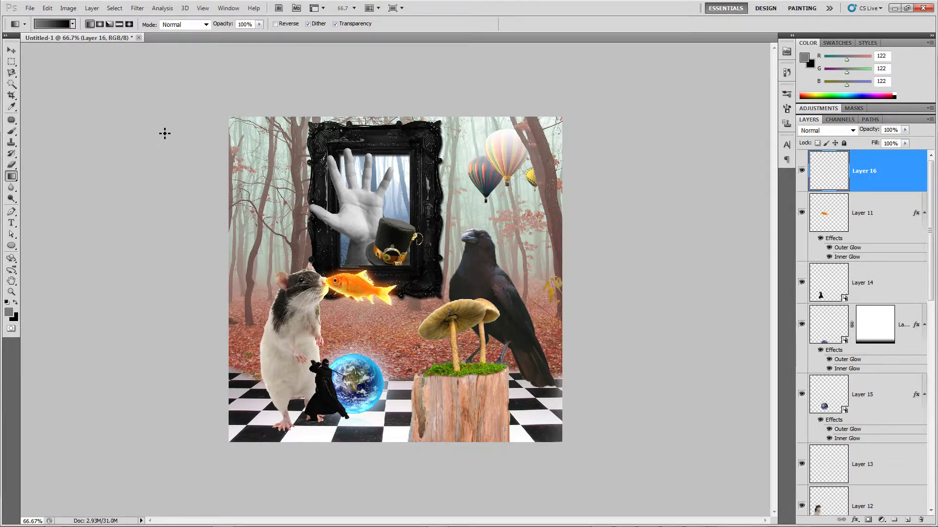
click(72, 24)
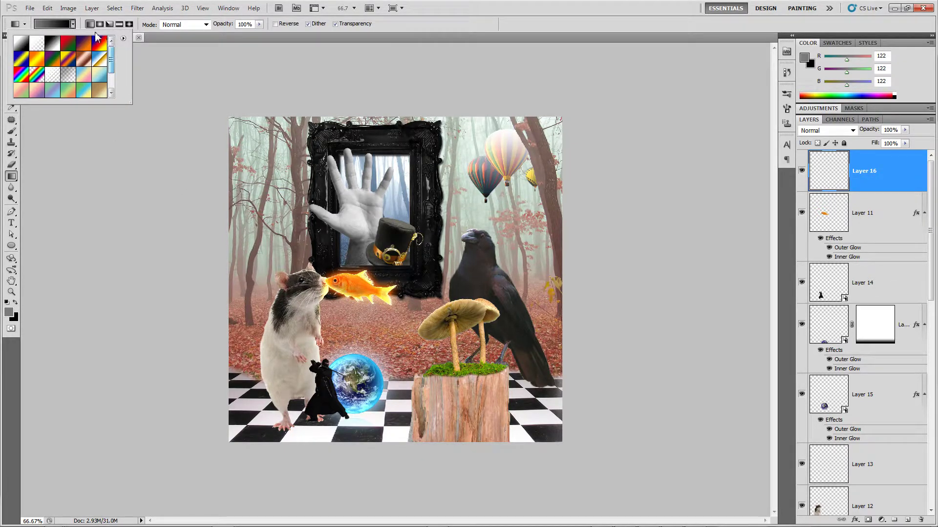
click(175, 78)
- Create a new 500 by 500 pixel document at 72 pixels/inch with a white background
click(29, 7)
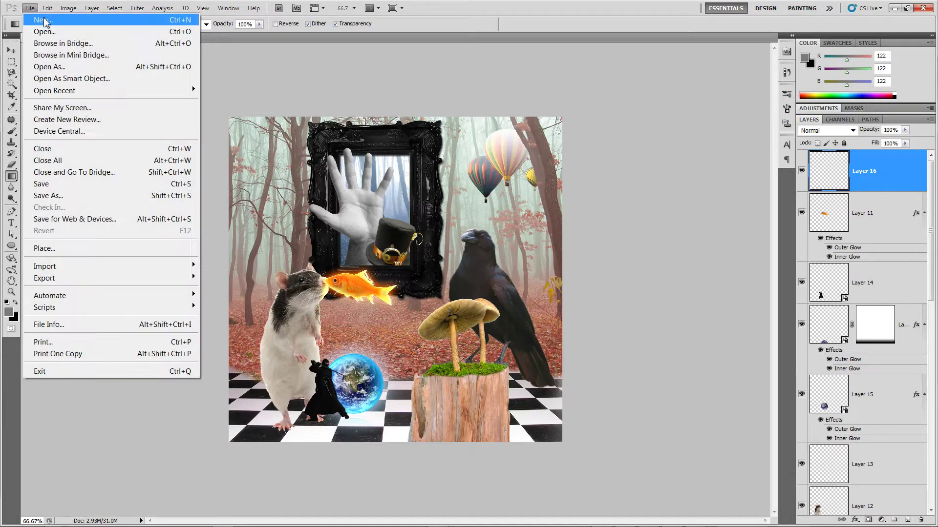
click(192, 86)
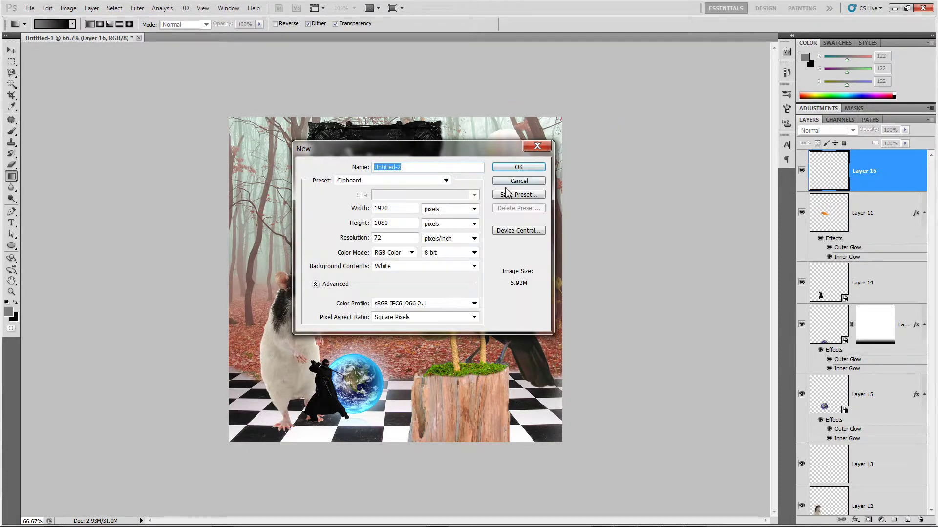
click(407, 209)
text(500)
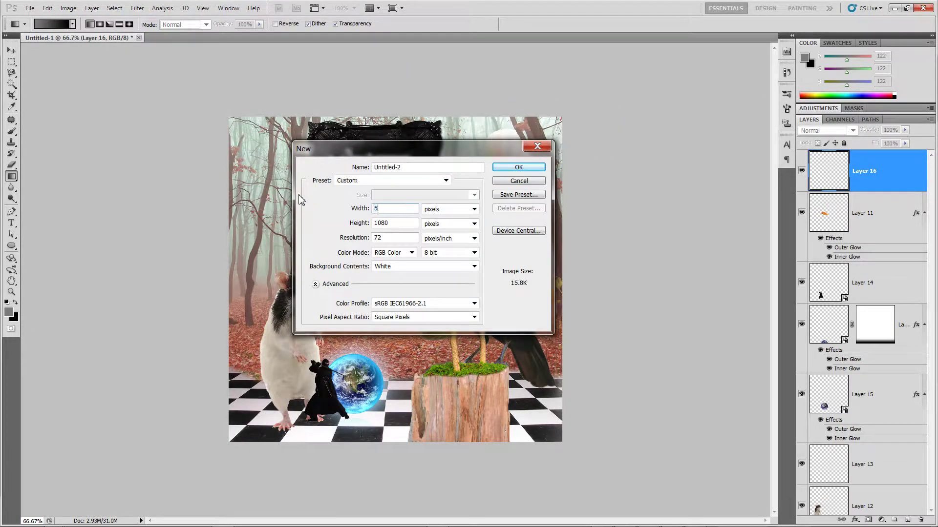
key(Tab)
key(Tab)
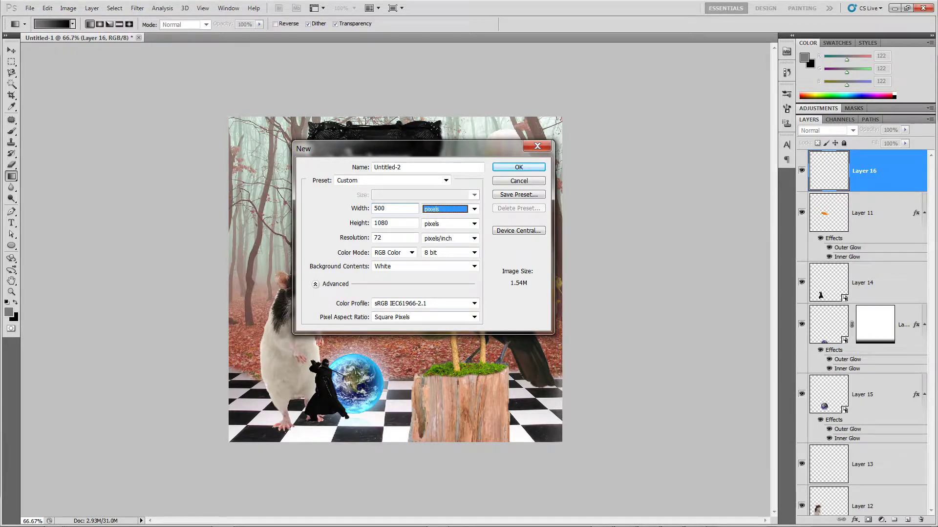
text(5)
key(Tab)
key(Tab)
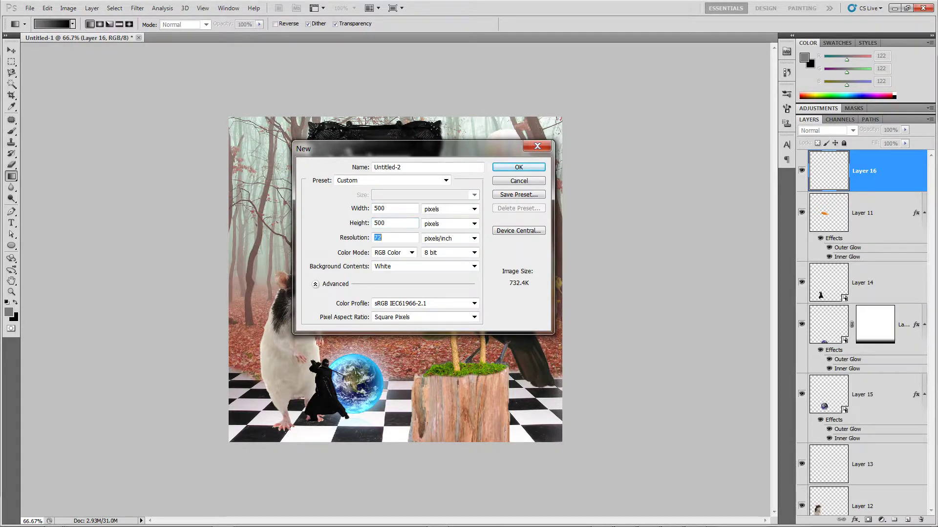
key(Return)
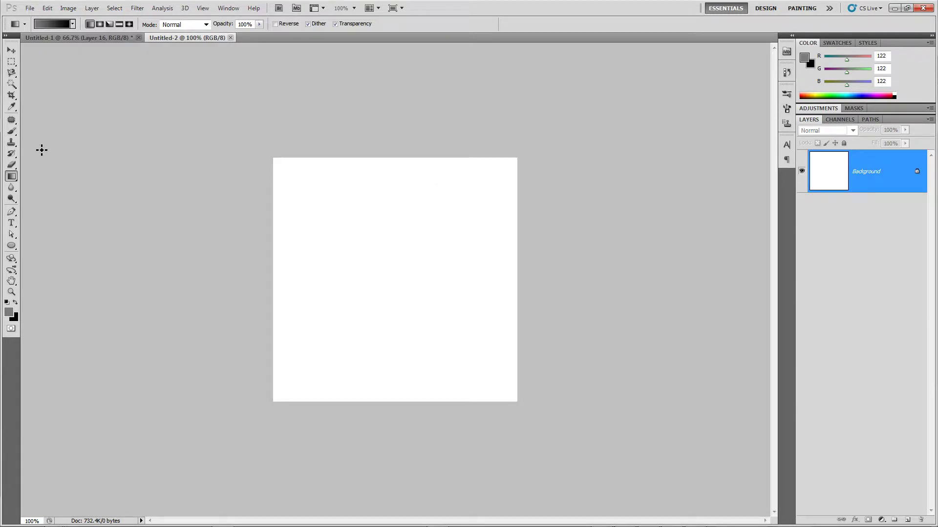
- Set up the Polygon tool with 6 sides and a fixed radius
click(11, 246)
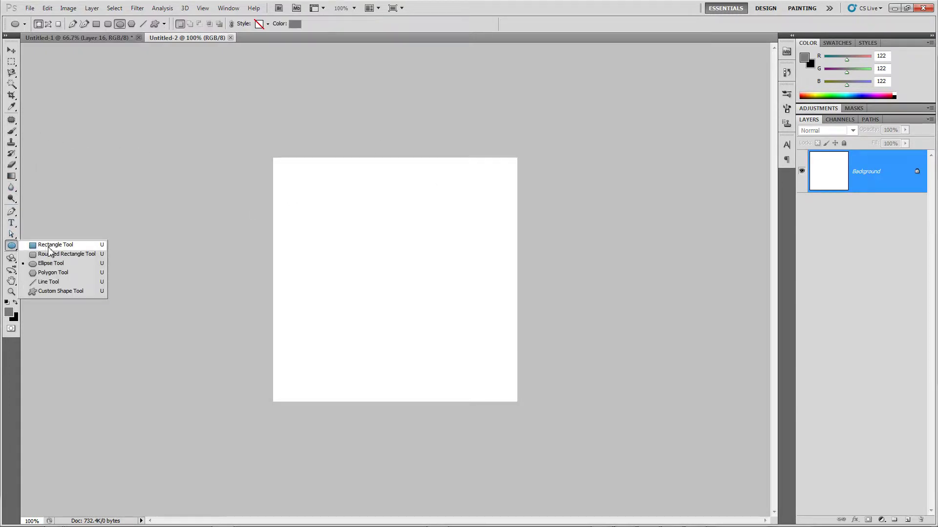
click(51, 273)
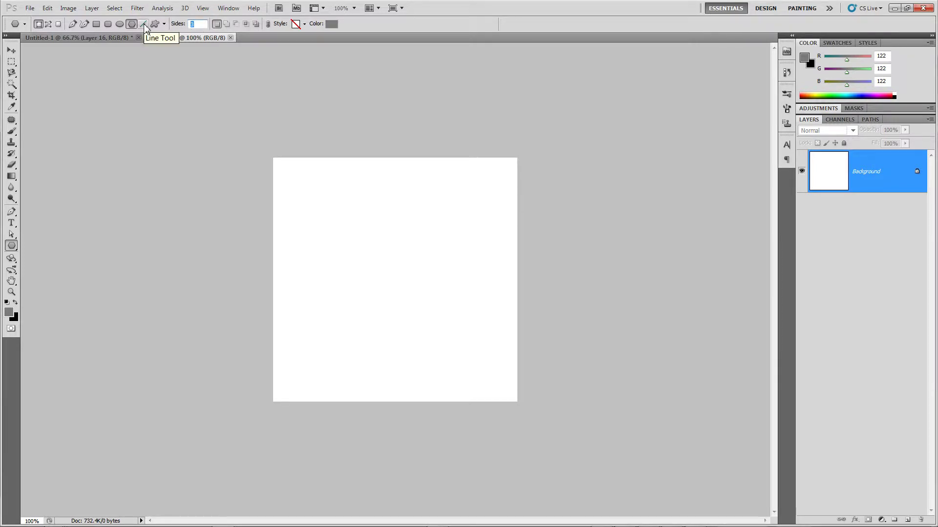
text(6)
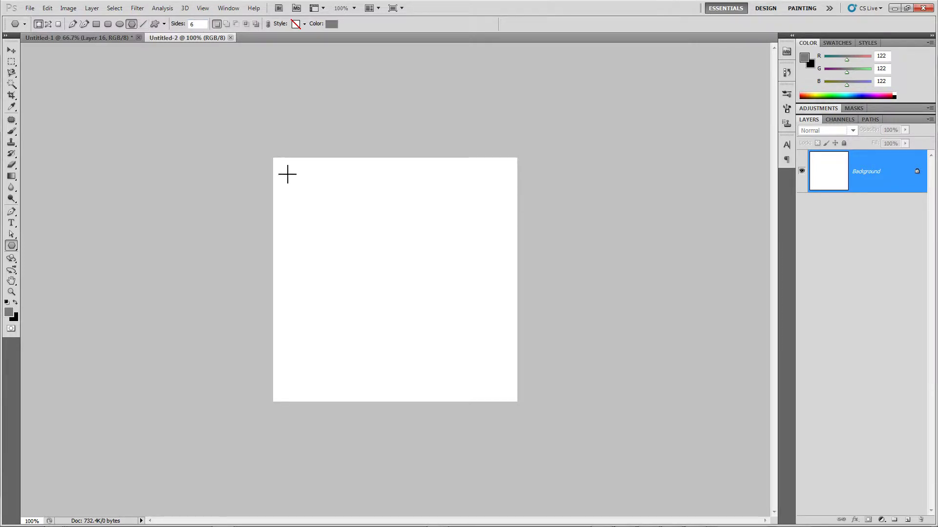
click(164, 24)
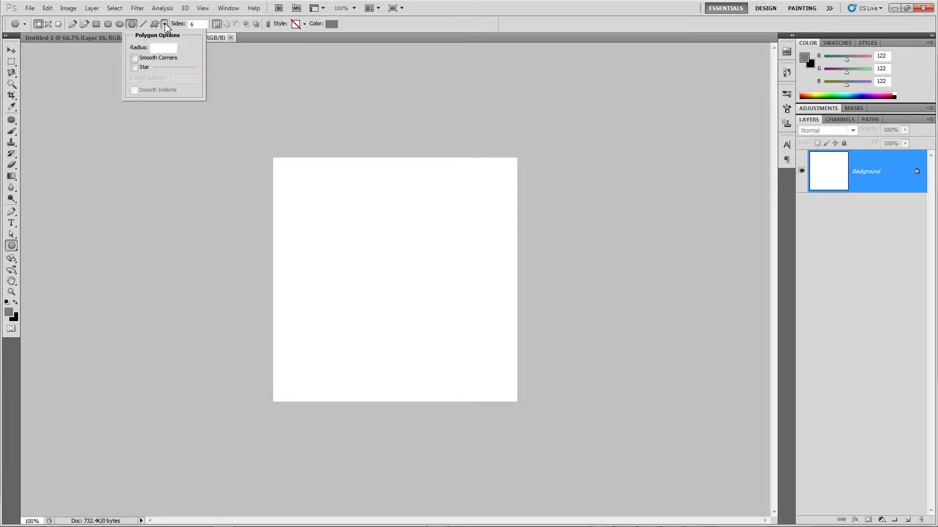
click(142, 58)
click(166, 47)
text(5)
click(375, 247)
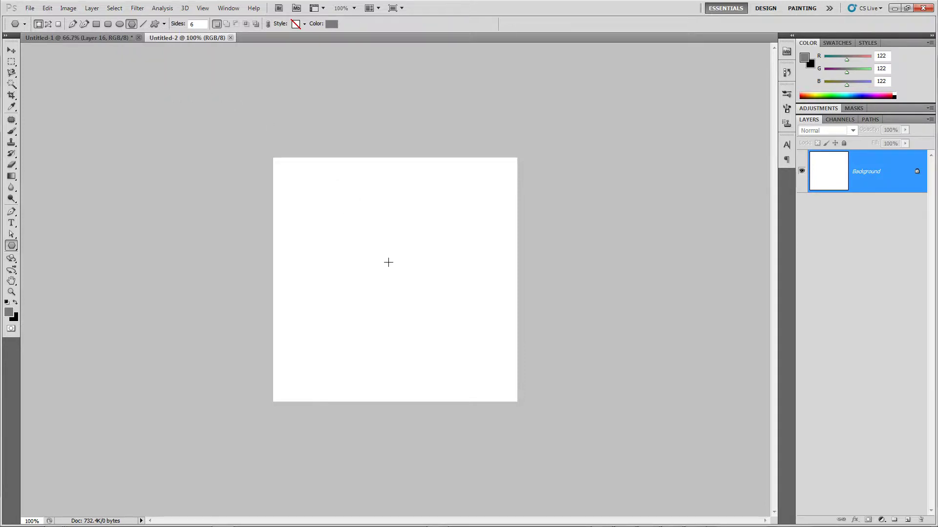
click(389, 262)
key(ctrl+z)
click(452, 325)
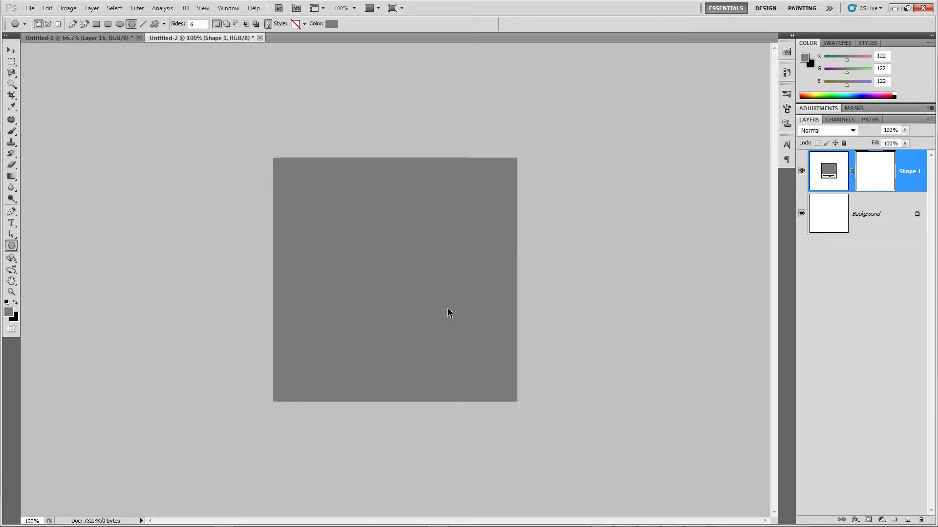
key(ctrl+z)
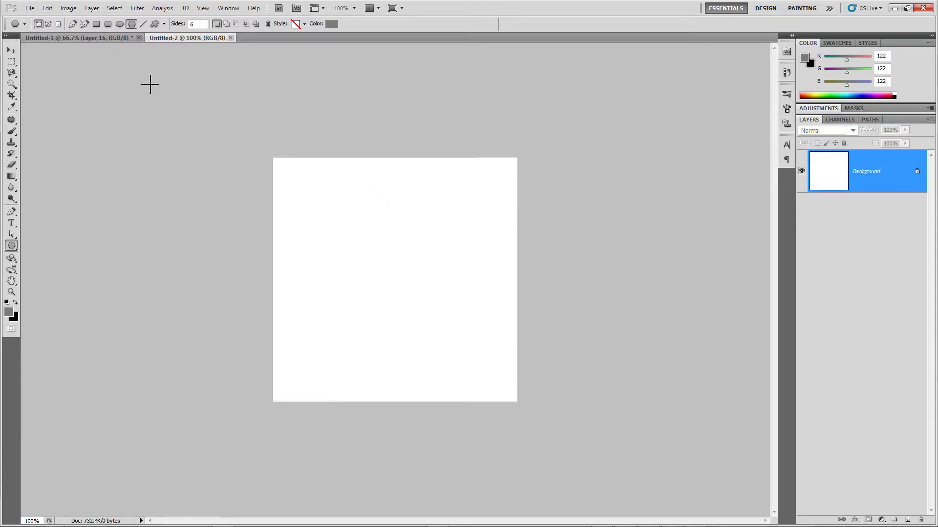
click(417, 283)
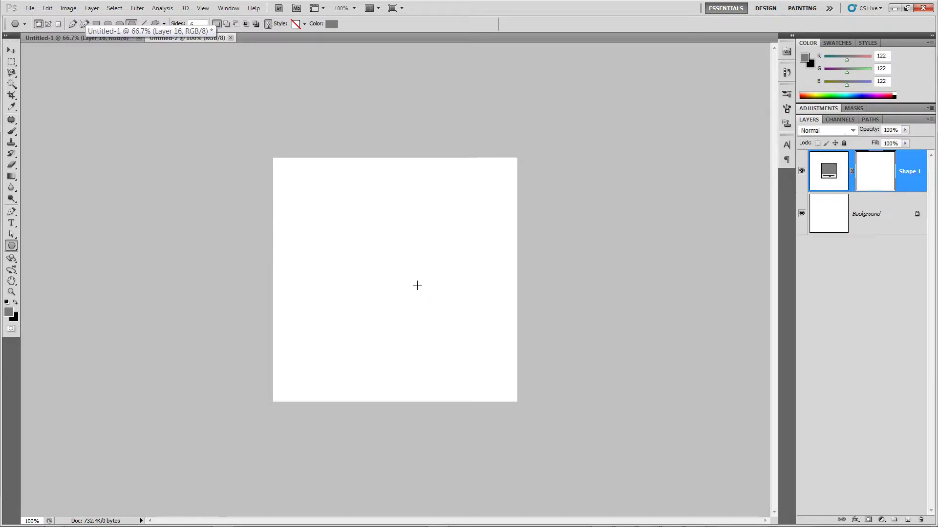
key(ctrl+z)
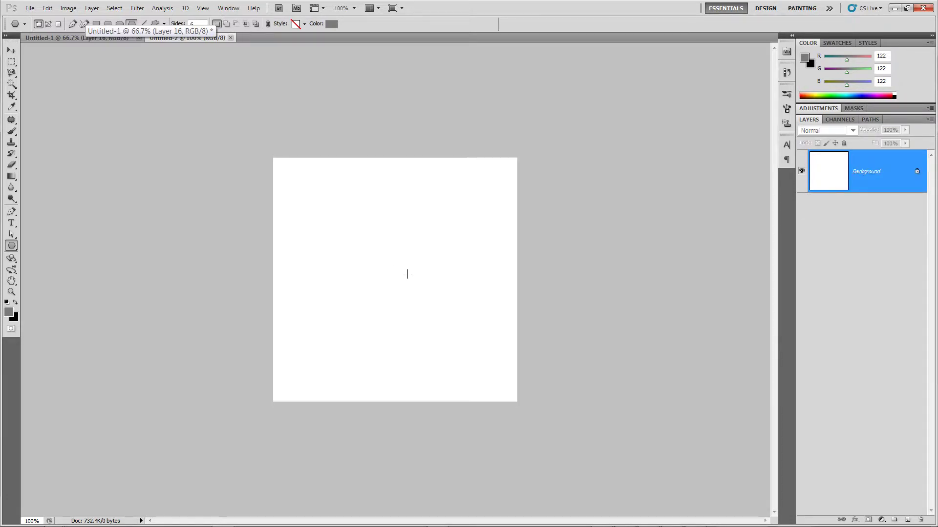
key(ctrl+z)
key(ctrl+z)
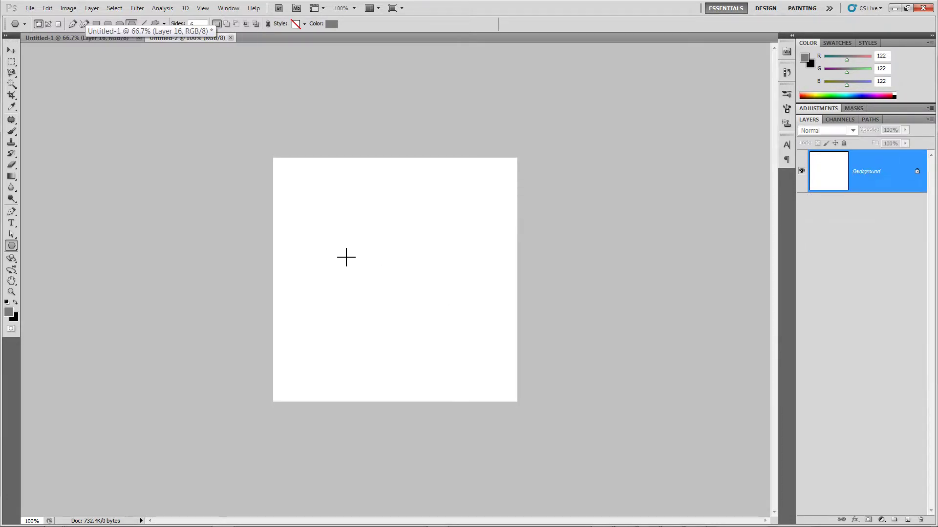
right_click(12, 246)
click(49, 263)
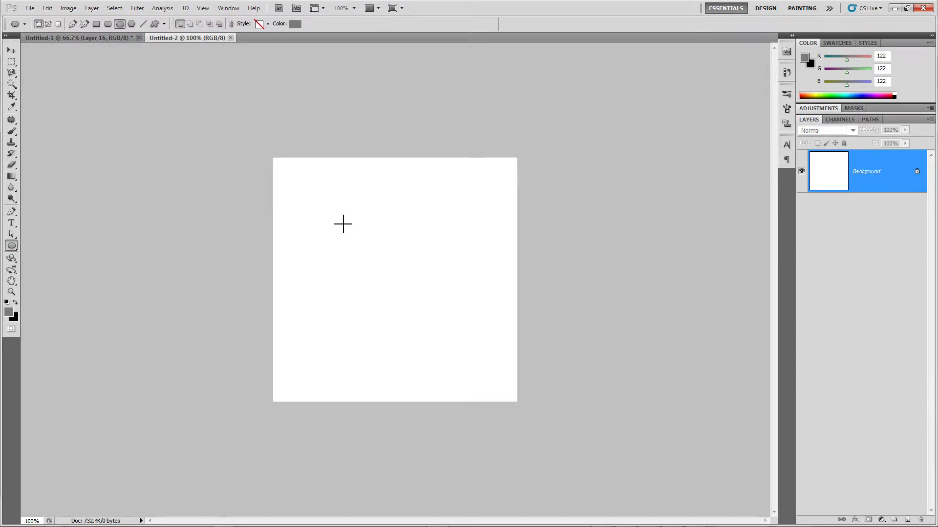
drag(327, 209, 441, 327)
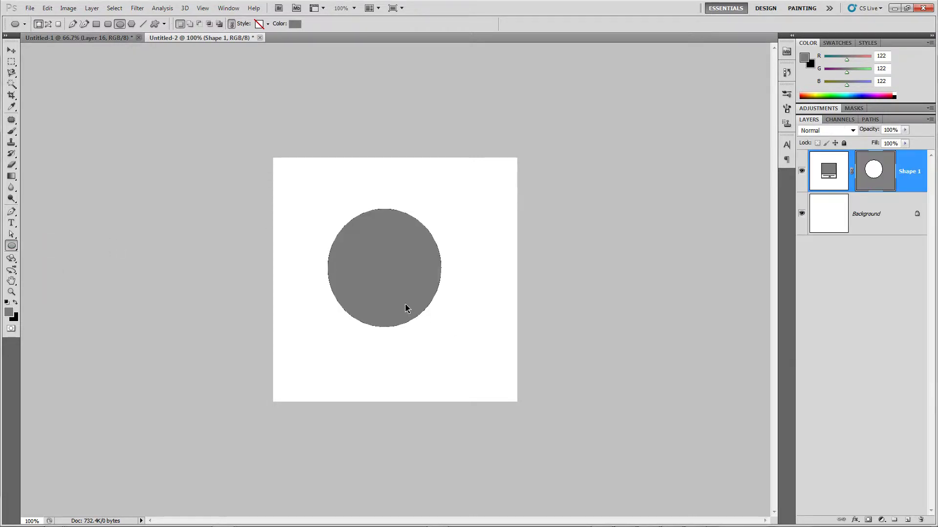
key(ctrl+z)
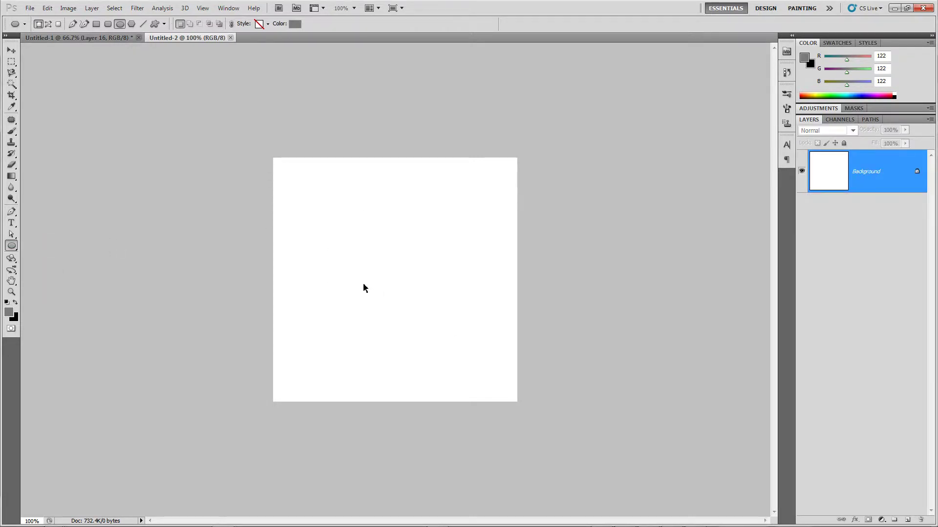
right_click(12, 247)
click(54, 274)
click(369, 268)
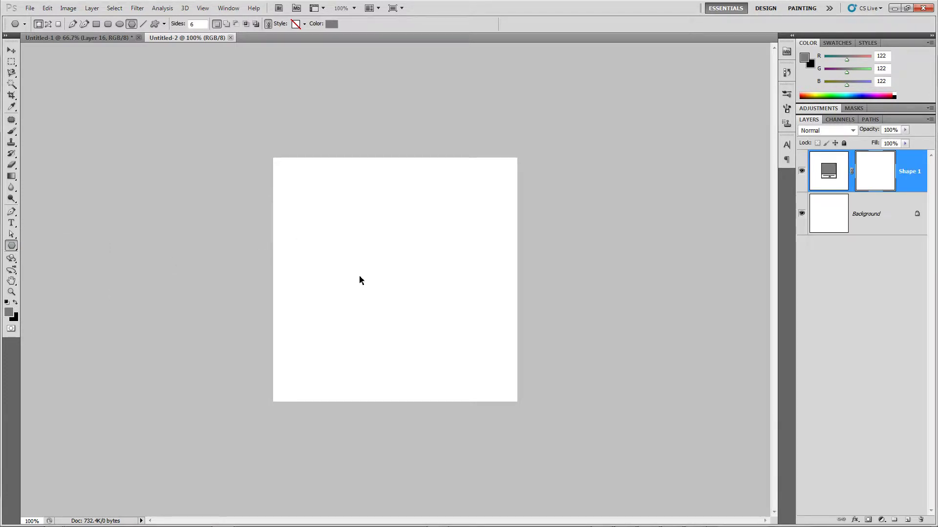
key(ctrl+z)
right_click(12, 247)
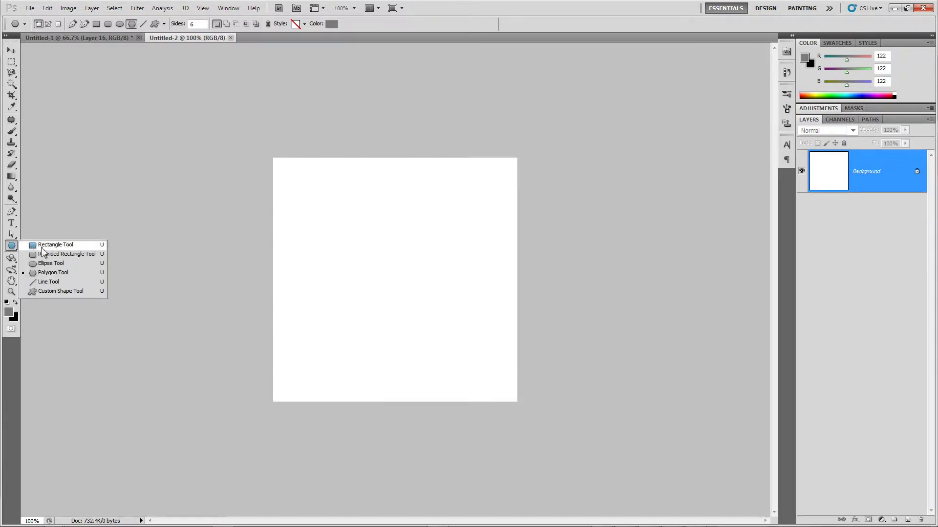
click(53, 265)
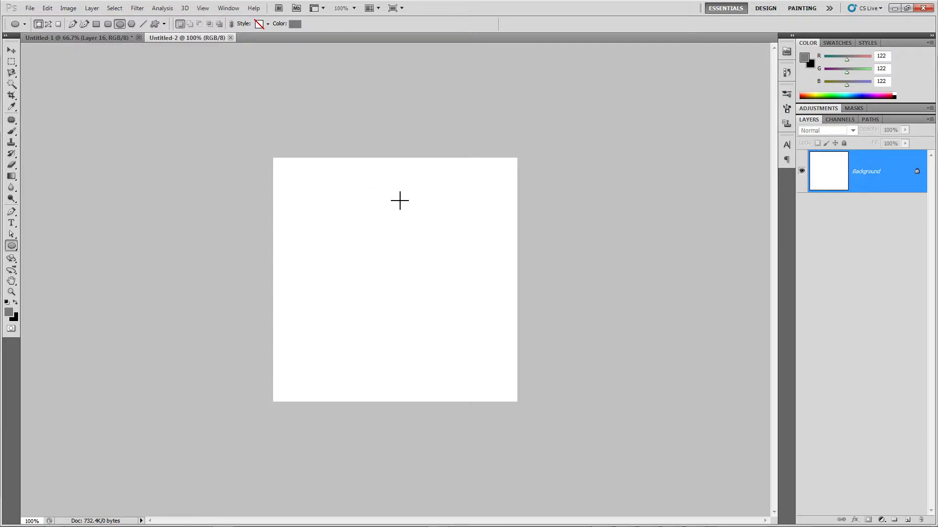
- Add a new empty layer, make a large circular selection on it and centre the selection on the canvas
click(906, 521)
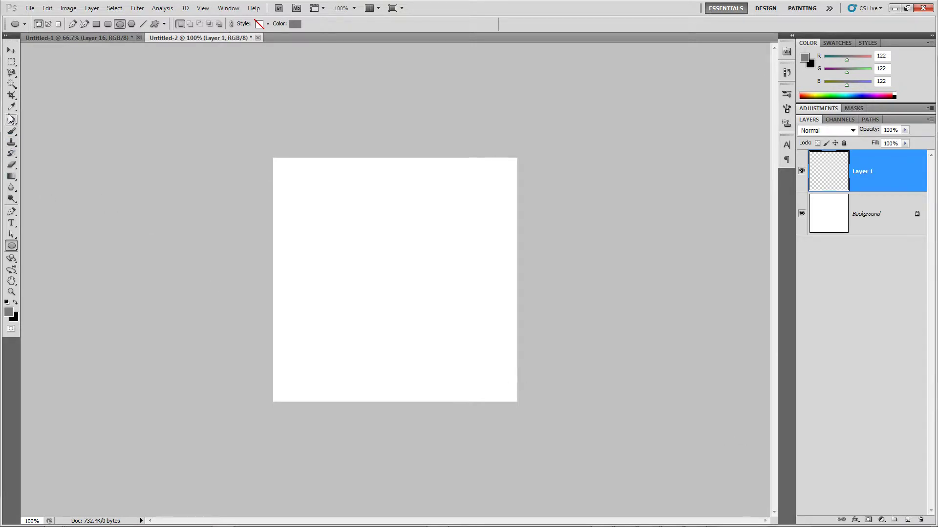
click(12, 61)
click(69, 74)
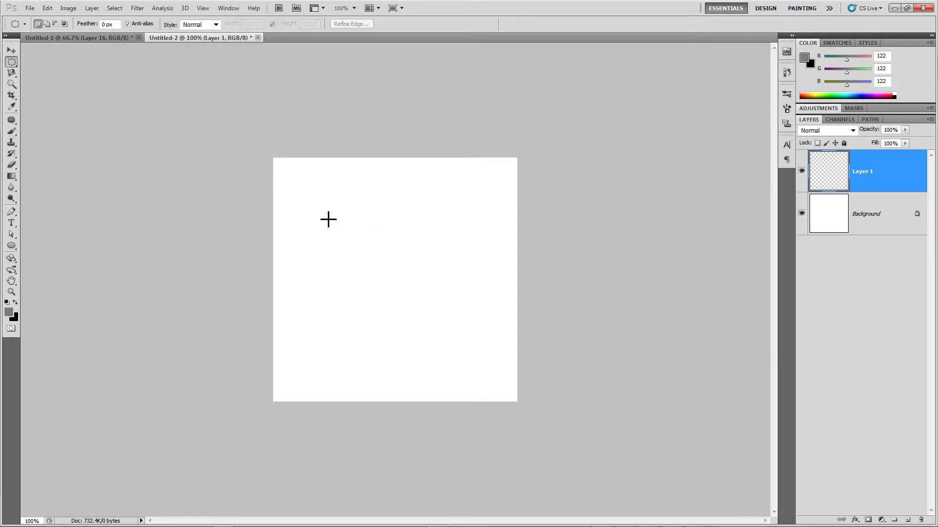
drag(327, 198, 508, 371)
drag(438, 310, 411, 296)
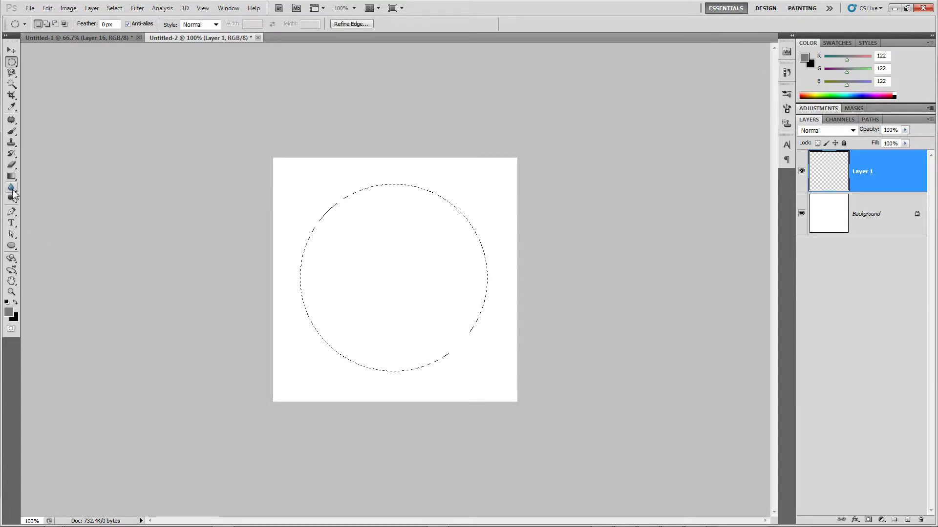
- Fill the circular selection on Layer 1 with solid black and deselect it
click(15, 302)
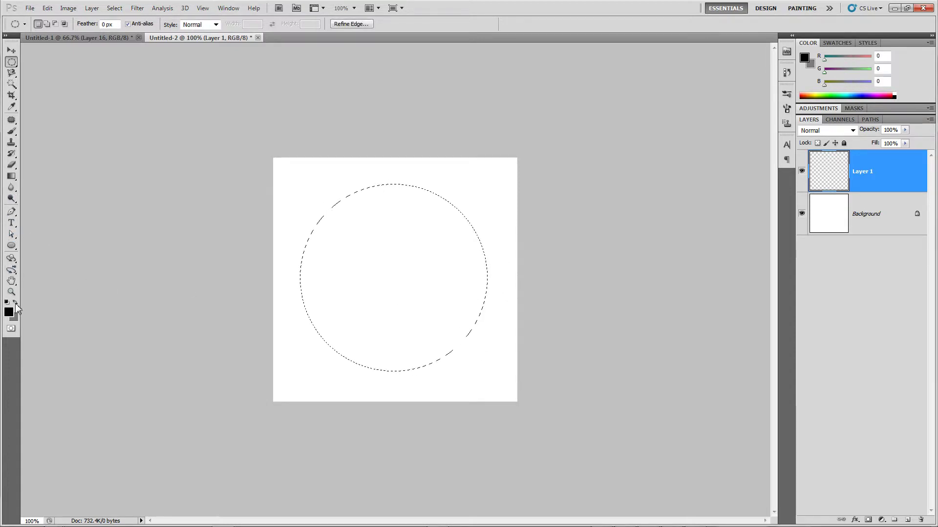
click(11, 177)
click(56, 191)
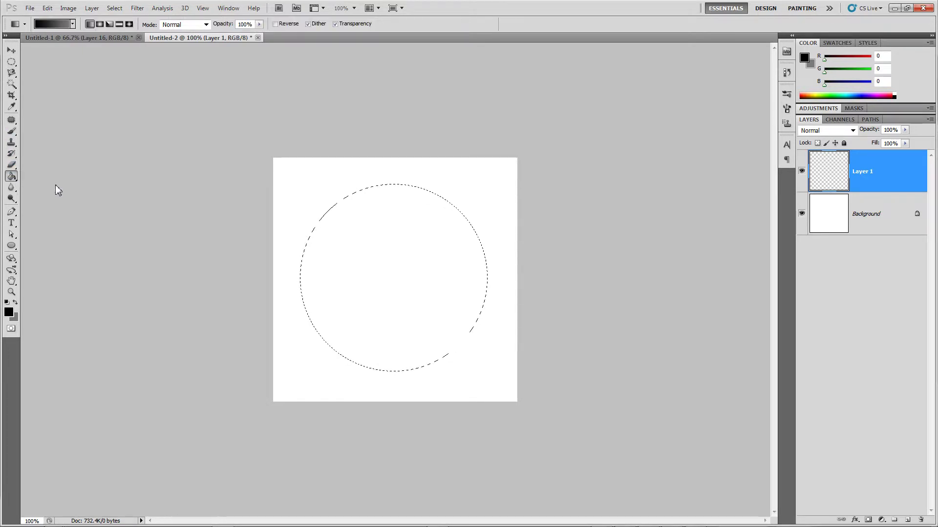
click(391, 246)
key(ctrl+d)
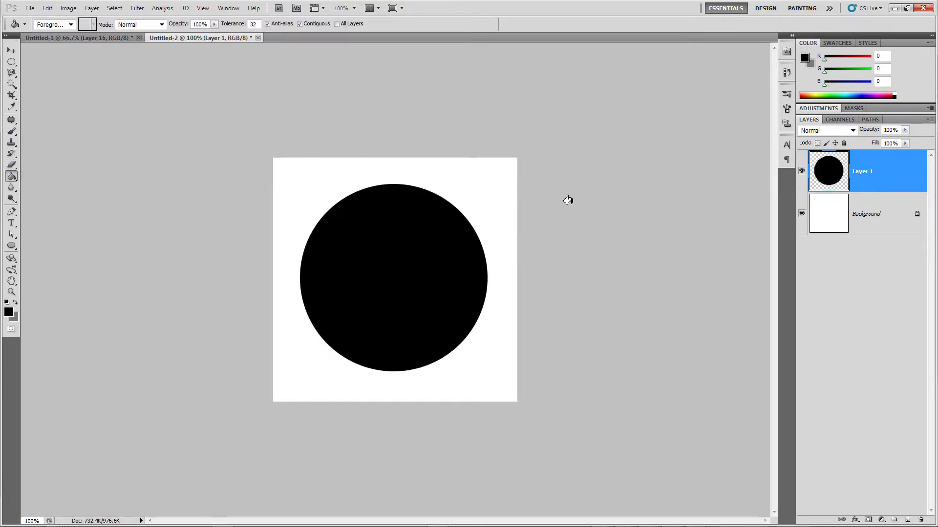
- Add a black Outer Glow to the circle's layer with Normal blend mode and a size of about 32 px
click(855, 519)
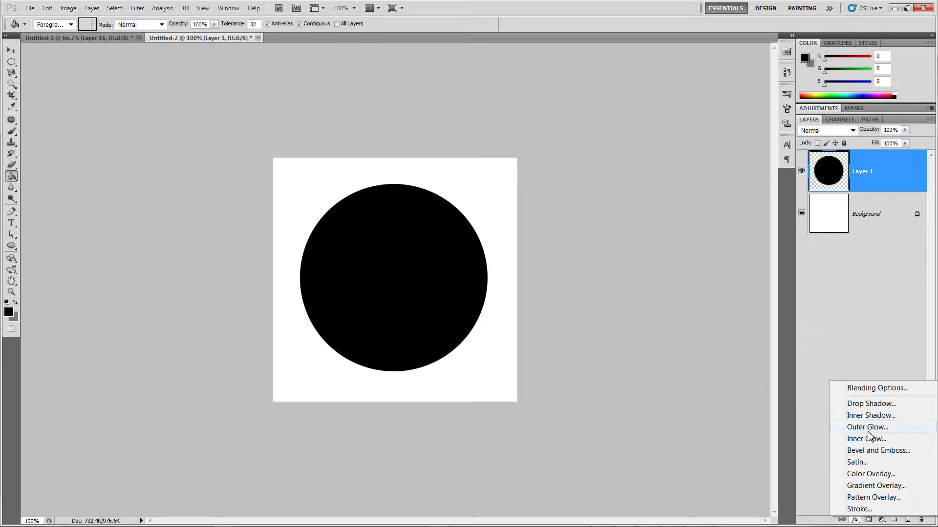
key(Escape)
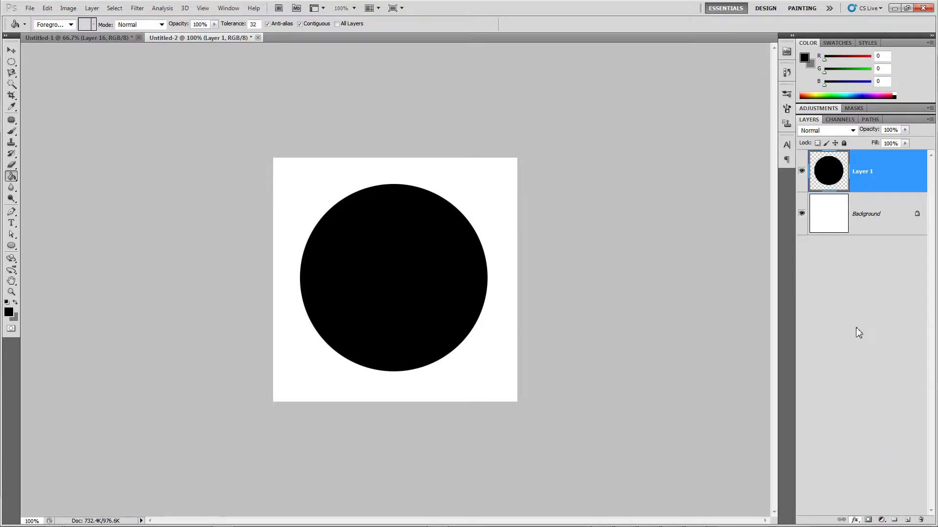
key(h)
double_click(832, 170)
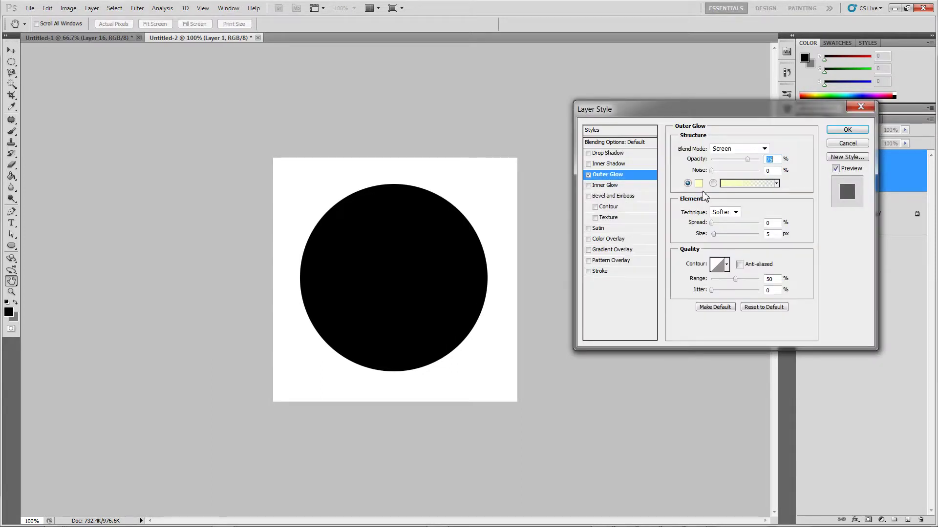
click(698, 183)
drag(694, 337, 711, 372)
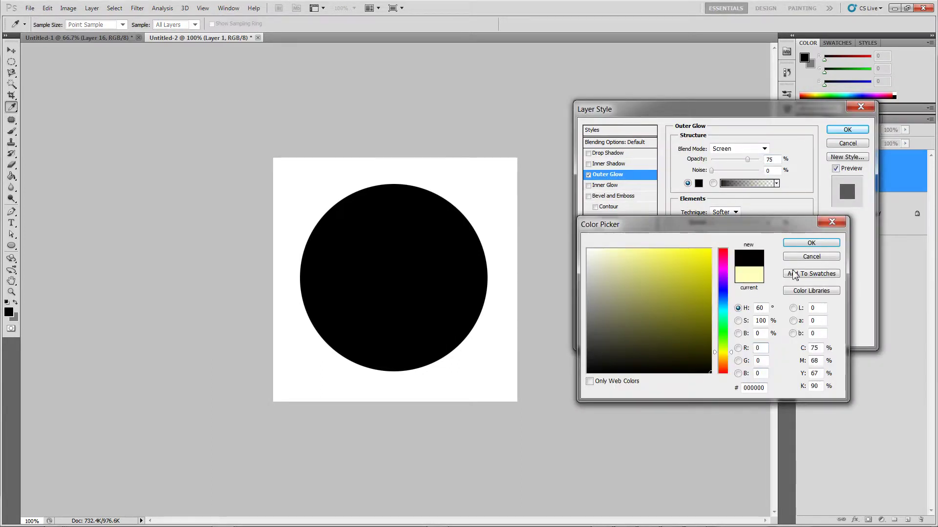
click(811, 243)
click(743, 149)
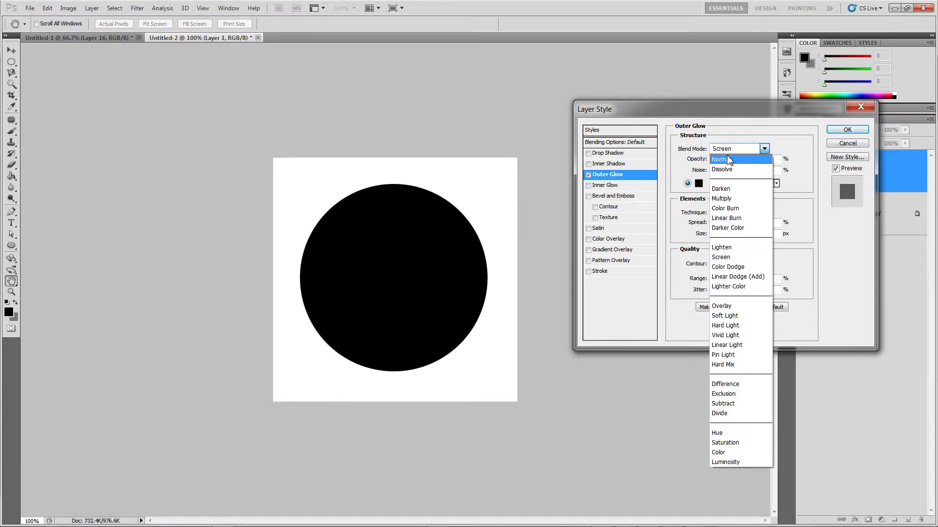
click(729, 160)
drag(714, 235, 720, 235)
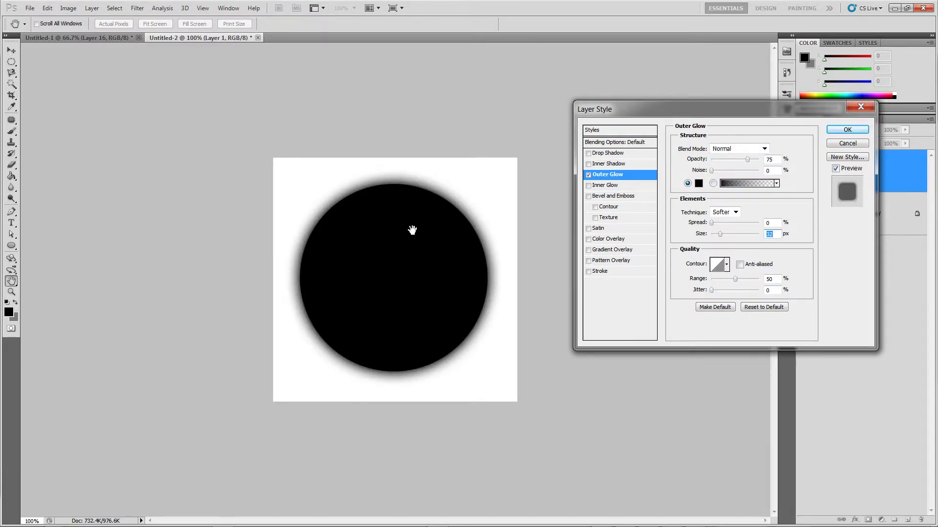
- Add a white Inner Glow to the circle with its source at Center and a size of about 226 px
click(608, 187)
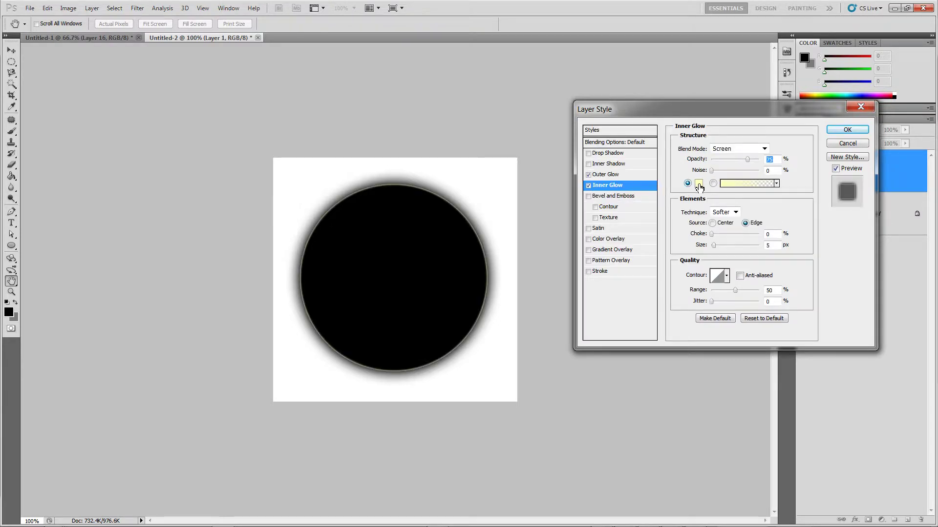
click(698, 184)
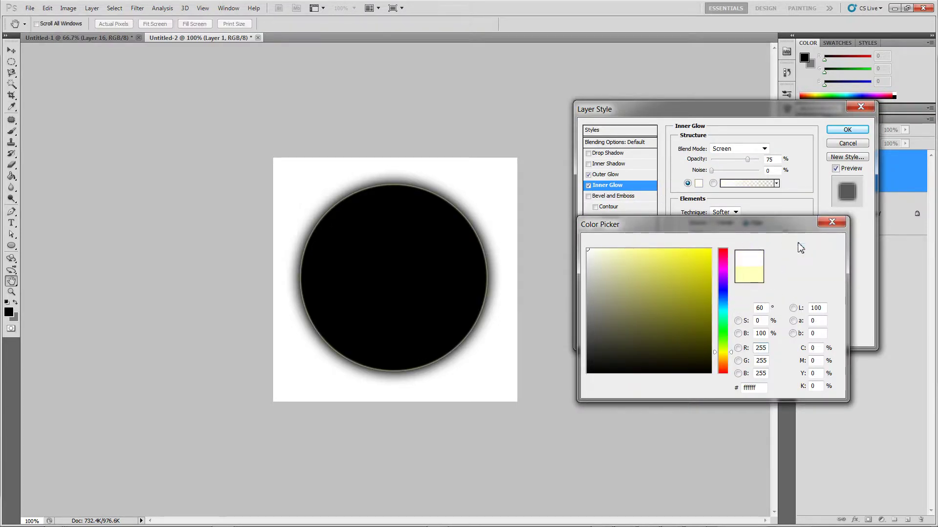
click(811, 243)
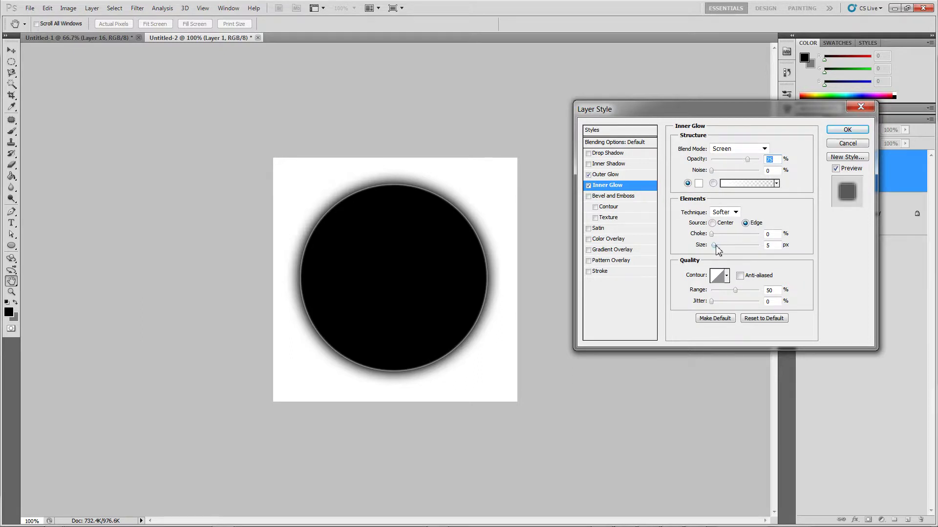
mouse_move(716, 246)
mouse_down()
mouse_move(729, 248)
mouse_move(717, 251)
mouse_up()
click(715, 226)
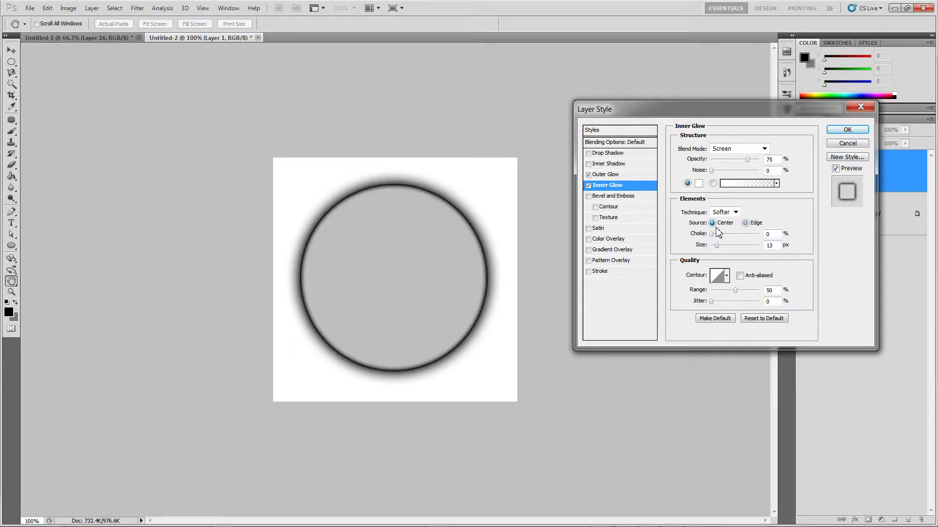
drag(718, 249, 755, 250)
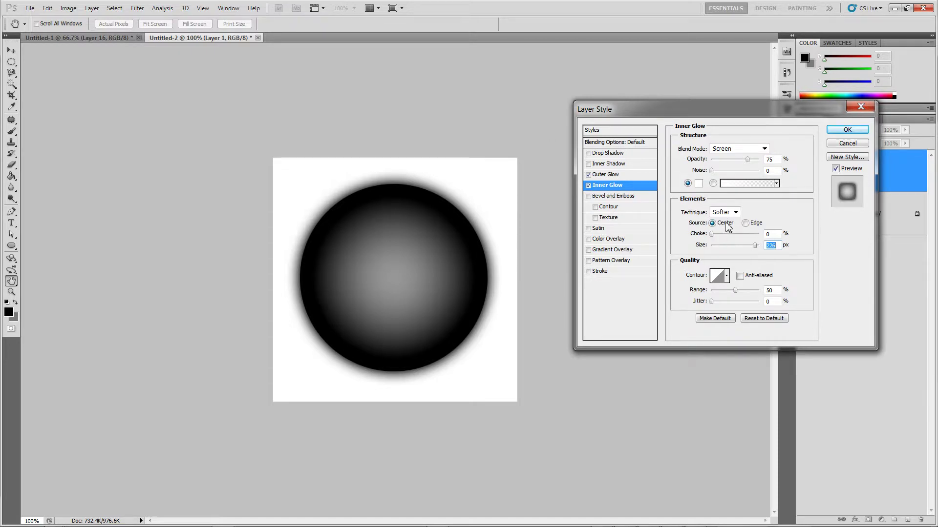
click(752, 225)
click(713, 225)
- Add a 3 px black outside Stroke to the circle
click(610, 272)
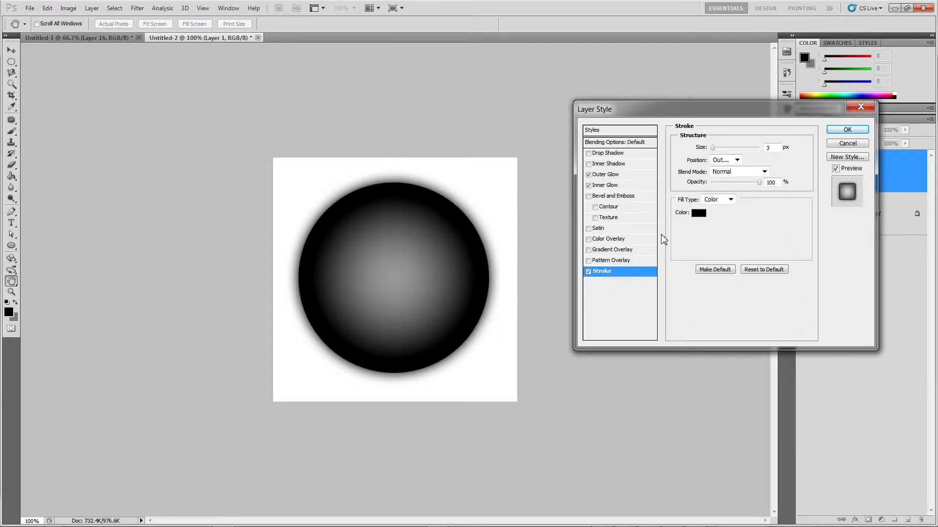
click(699, 213)
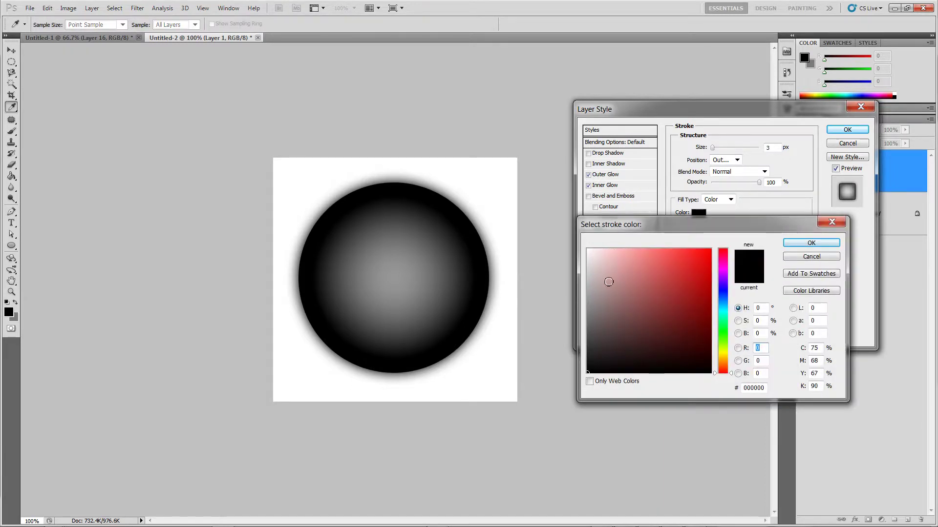
drag(609, 282, 587, 374)
click(807, 242)
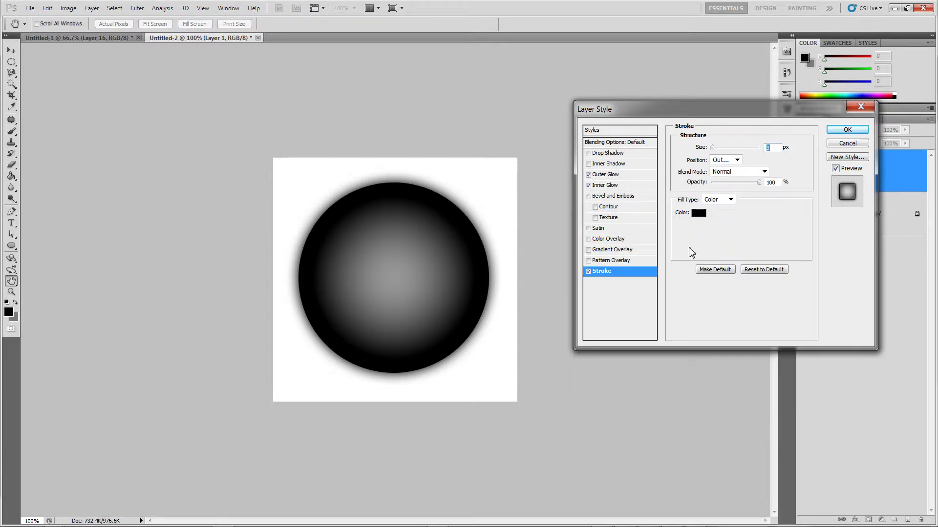
- Add a white Color Overlay at 16% opacity to the circle and apply the layer styles
click(617, 240)
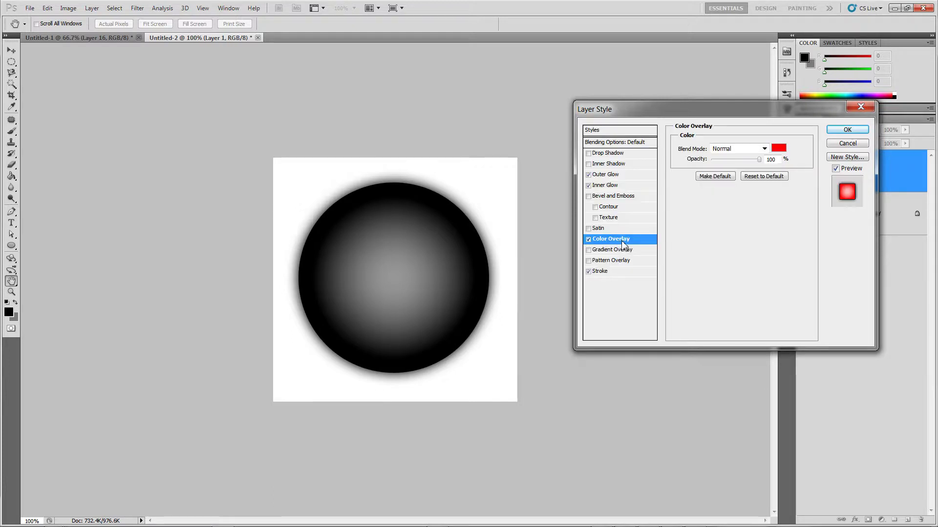
click(775, 152)
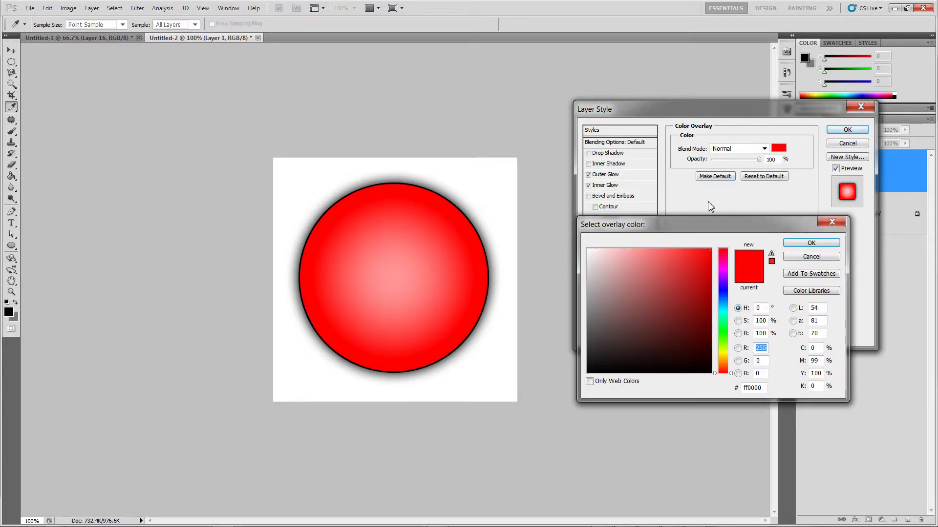
drag(589, 250, 546, 242)
click(800, 244)
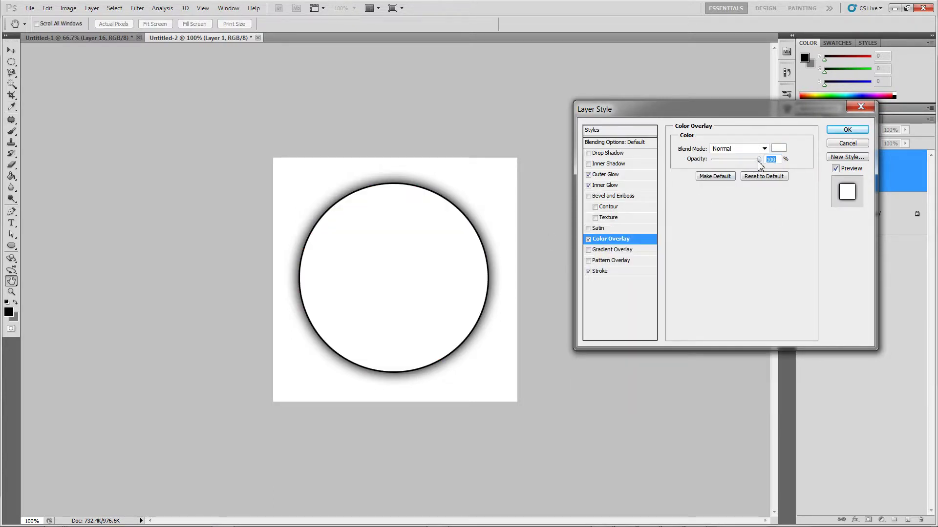
drag(759, 159, 721, 164)
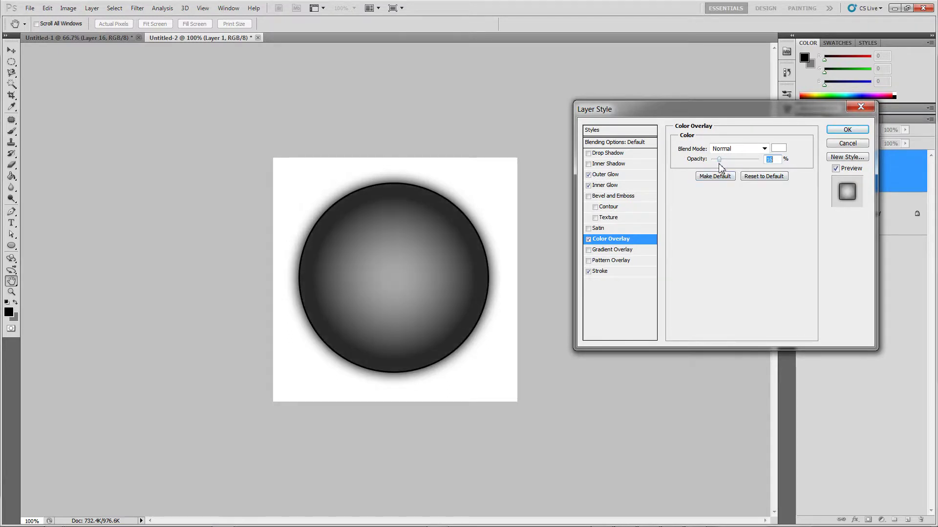
click(847, 129)
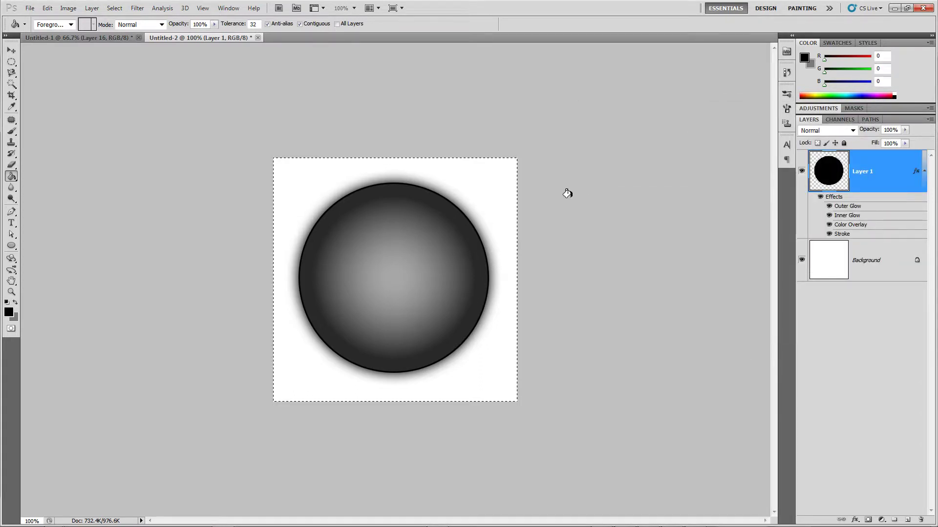
- Define the selected styled circle as a brush preset named "orb"
click(47, 7)
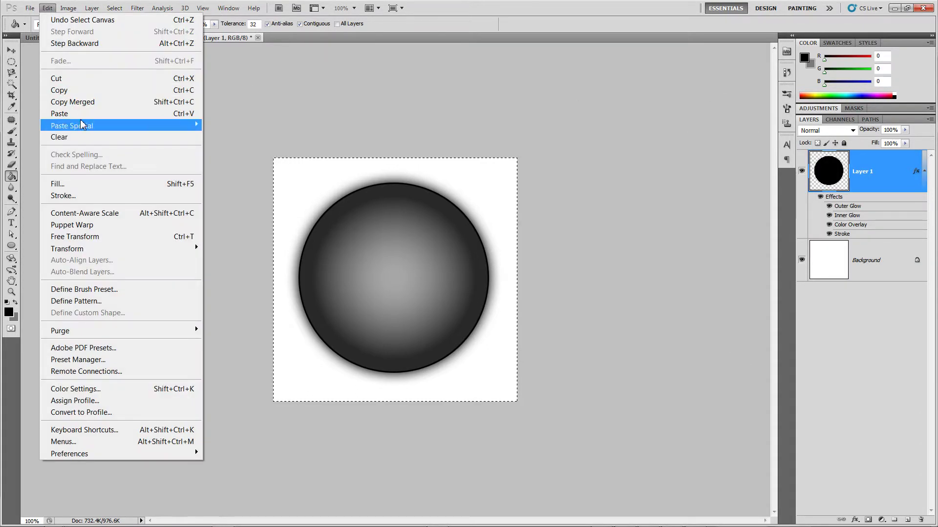
click(138, 292)
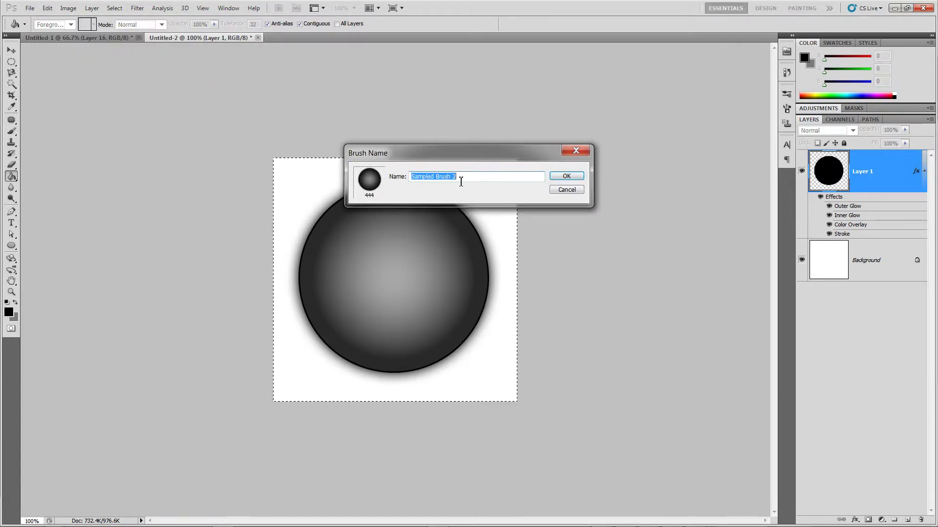
text(orb)
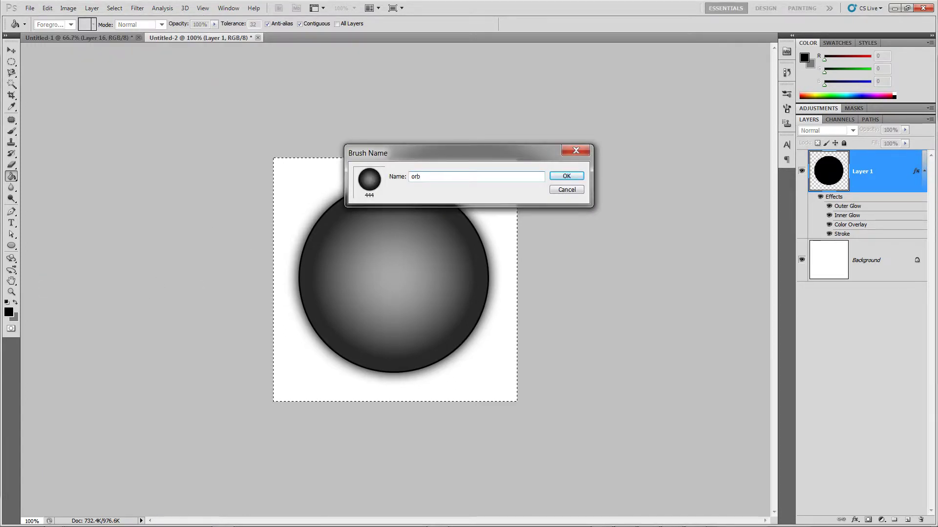
key(Return)
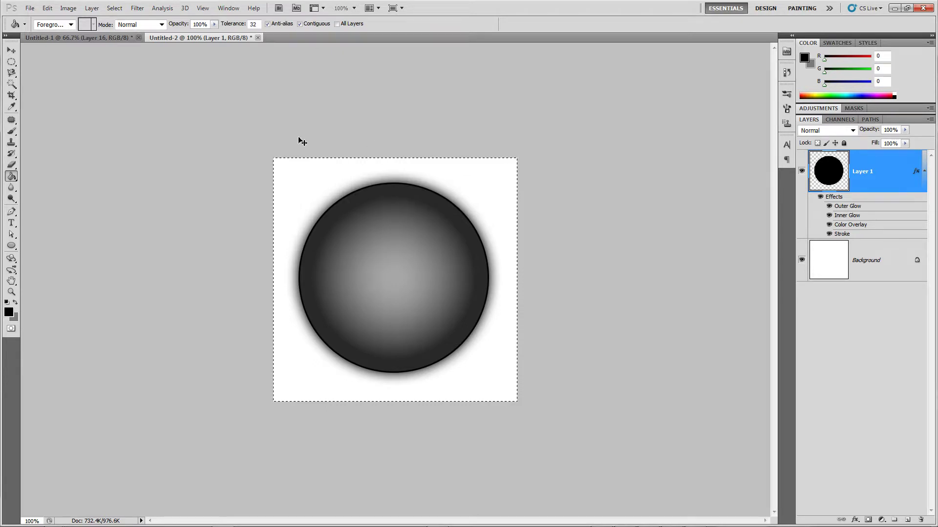
- Return to the forest composite and change the globe layer's Inner Glow colour to pale blue cdf5ff
click(107, 43)
key(v)
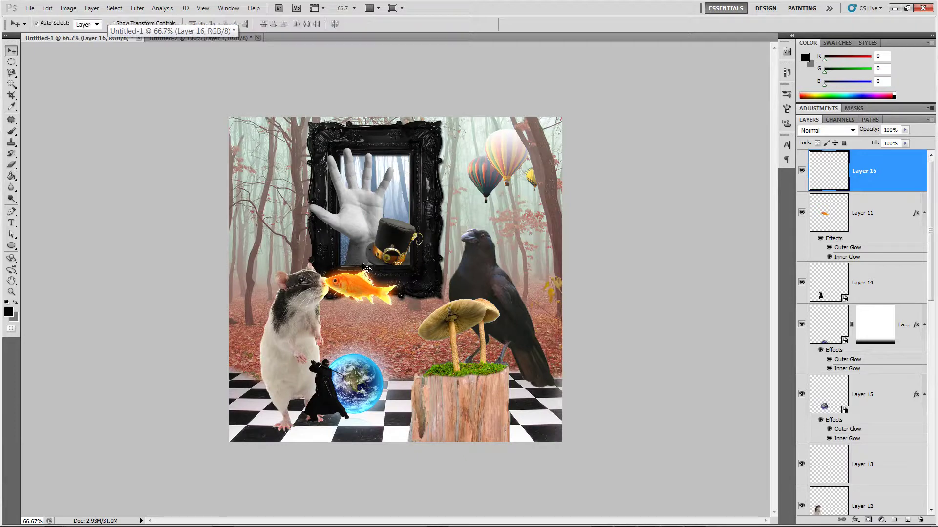
click(377, 394)
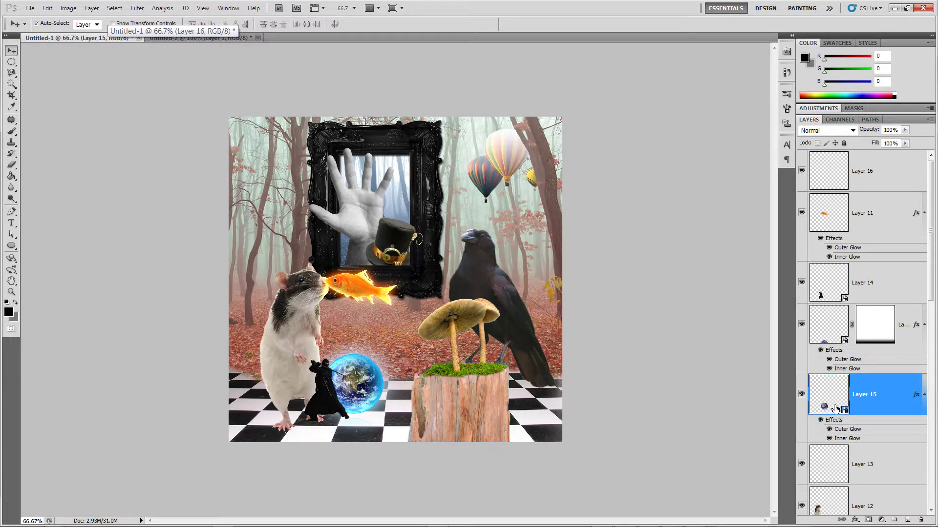
double_click(852, 440)
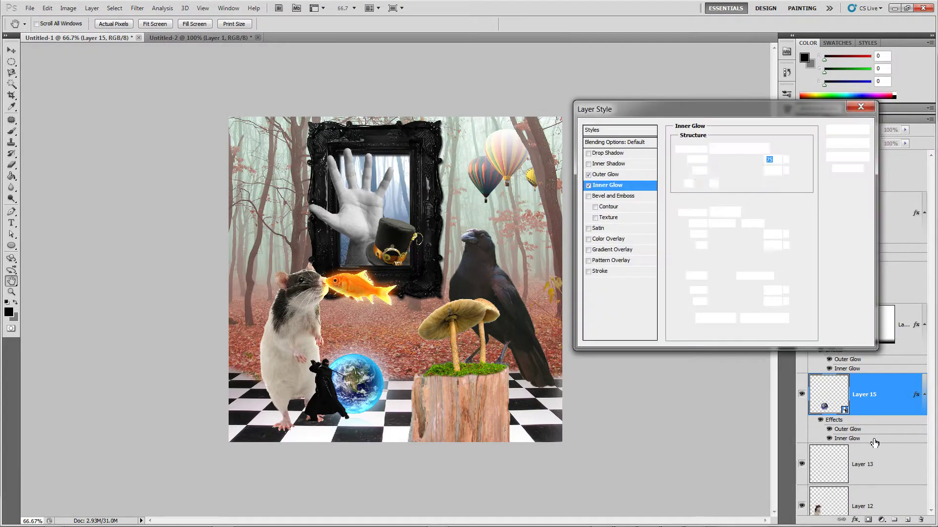
click(699, 184)
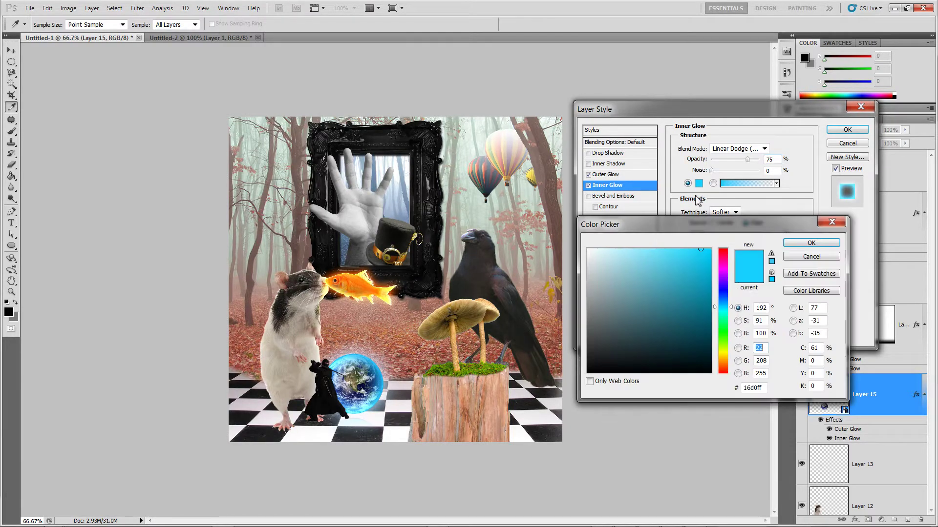
drag(643, 259, 611, 249)
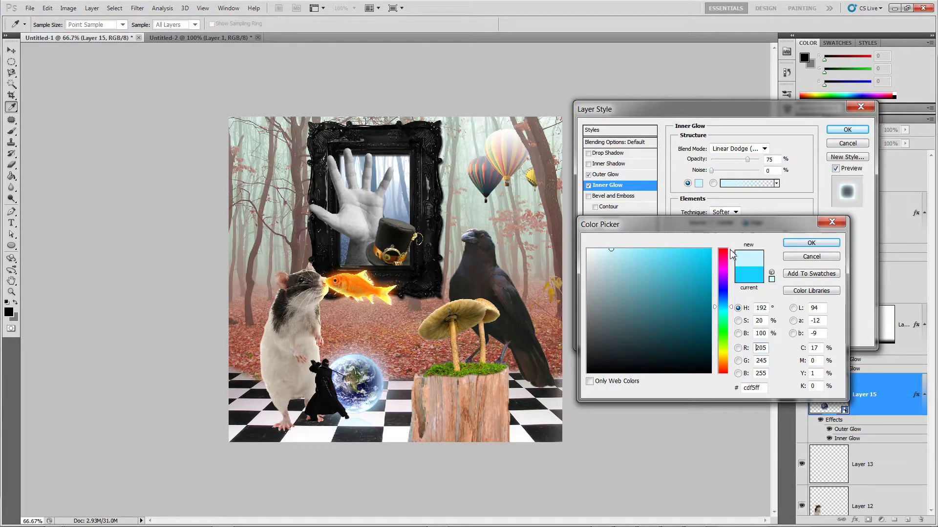
click(811, 242)
click(842, 130)
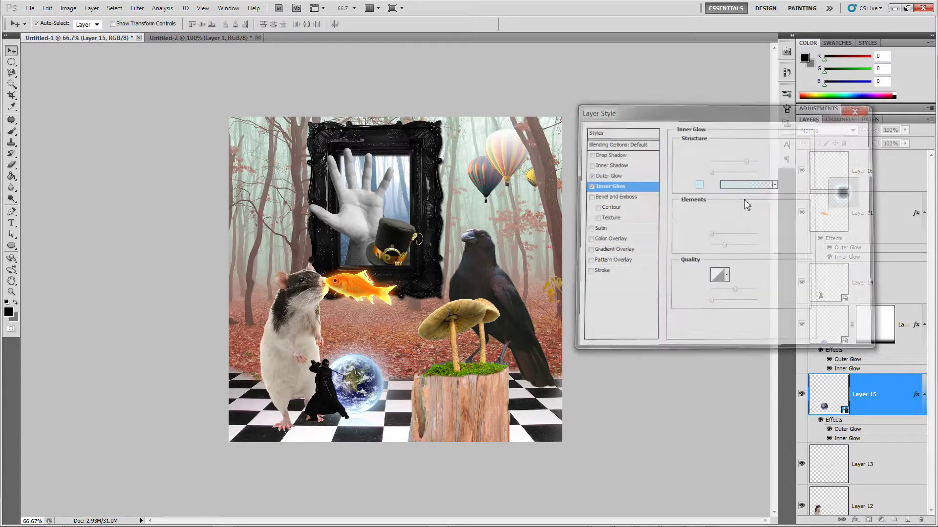
click(649, 379)
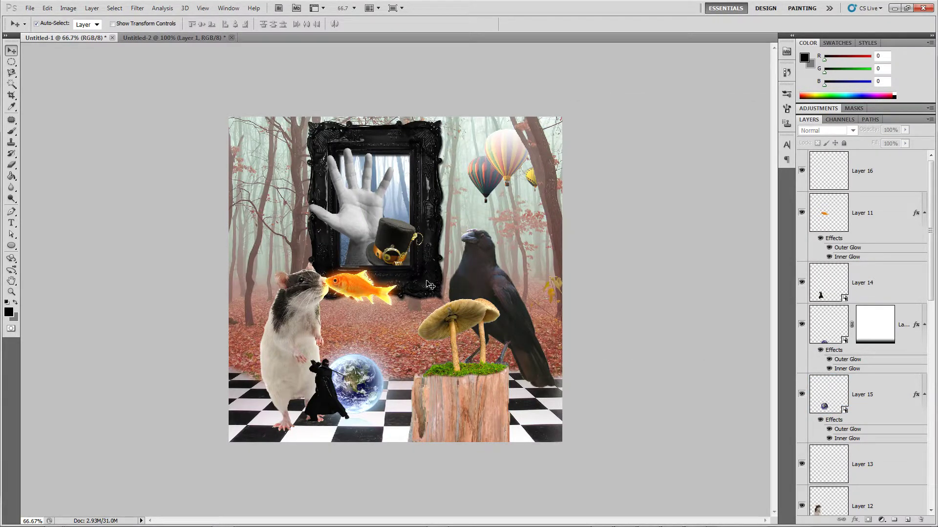
- Move the finished reference image, Layer 1, to the top of the layer stack and hide it after comparing the fish area
click(364, 289)
key(ctrl+plus)
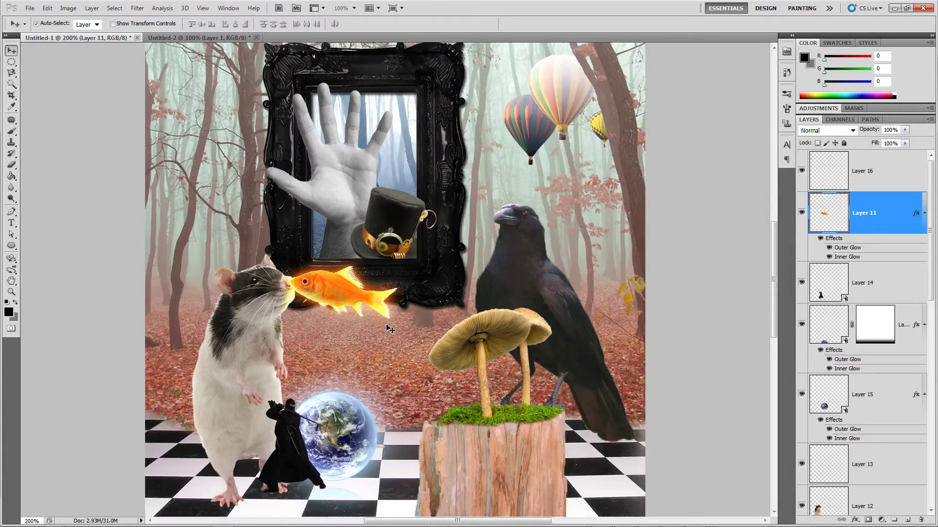
key(ctrl+plus)
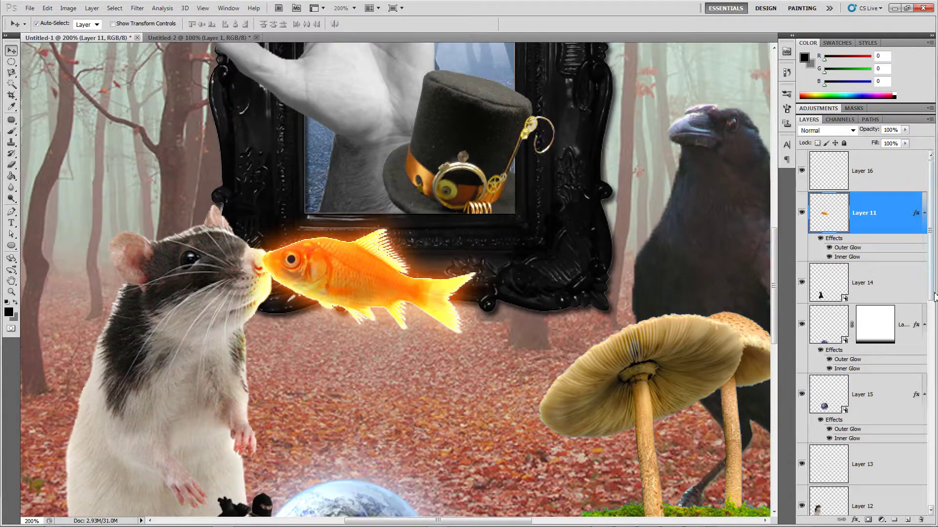
scroll(934, 297, down, 5)
drag(909, 421, 904, 161)
click(802, 171)
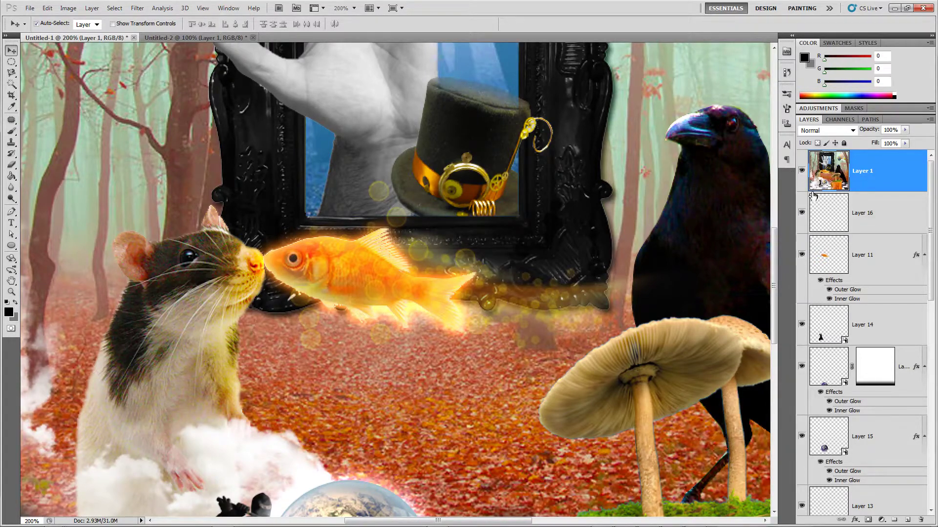
click(802, 171)
- Duplicate the goldfish's Layer 11 and hide the copy's layer effects
click(879, 259)
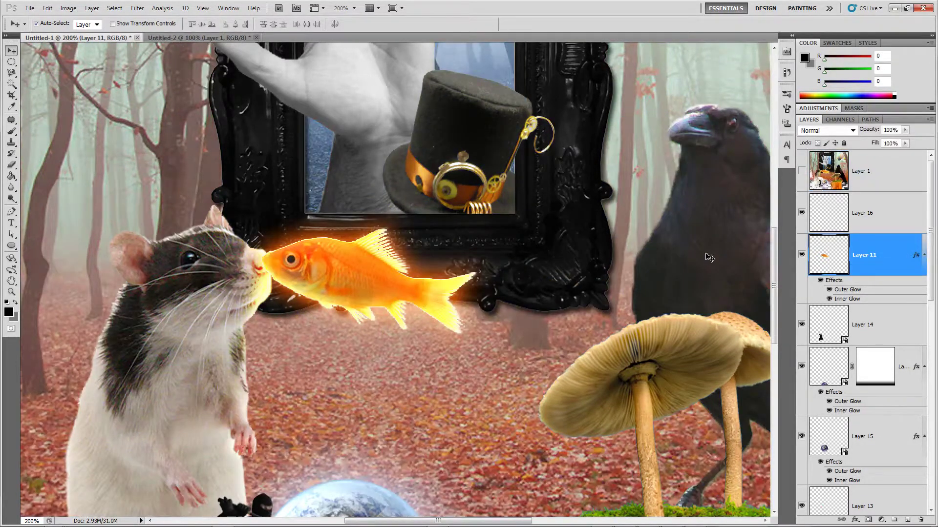
key(ctrl+j)
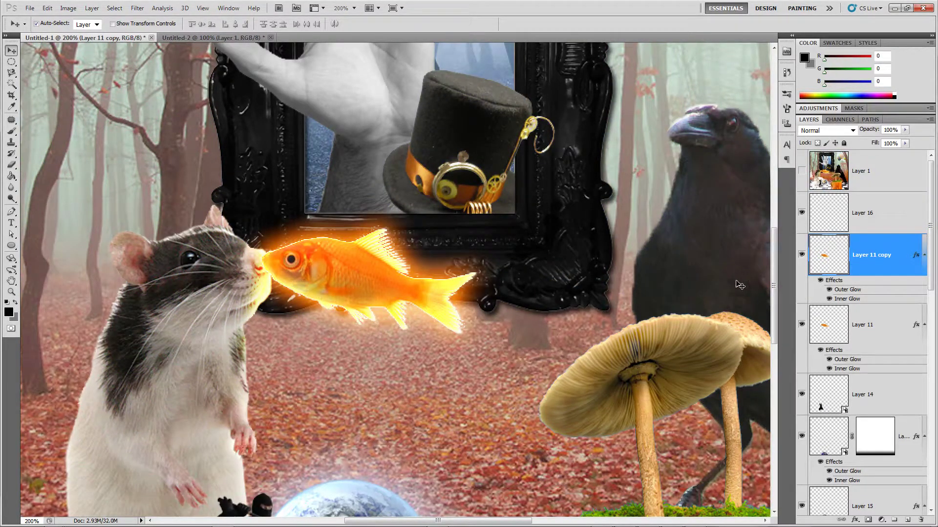
click(820, 280)
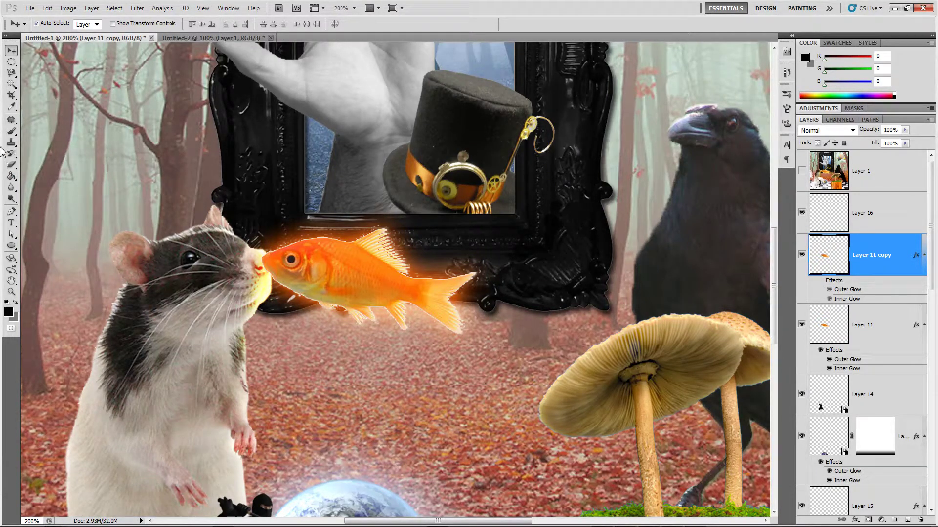
- Smudge the goldfish copy from its head out past the tail with a 150 px Smudge brush at 50% strength
click(12, 133)
click(10, 188)
click(51, 206)
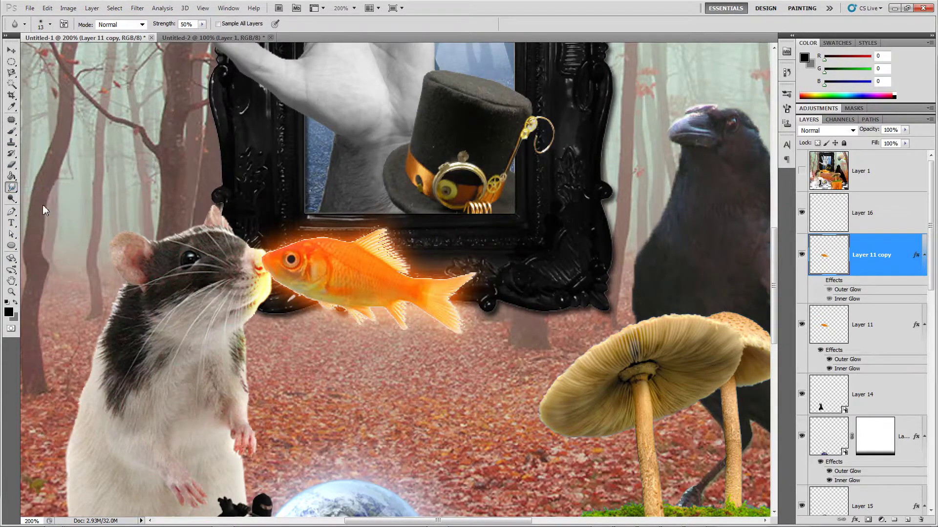
key(bracketright)
mouse_move(289, 263)
mouse_down()
mouse_move(415, 263)
mouse_move(479, 303)
mouse_move(552, 288)
mouse_up()
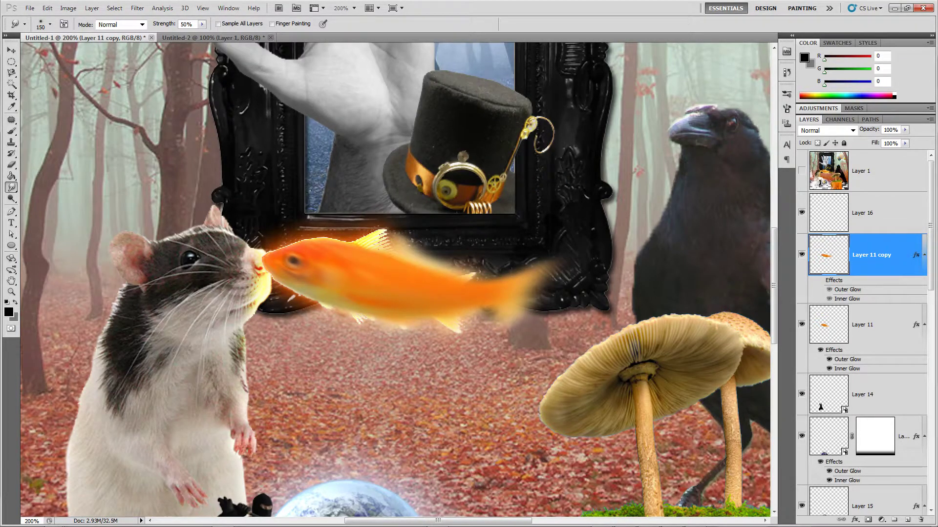
- Cycle through blend modes for the smudged goldfish copy and settle on Soft Light
click(831, 131)
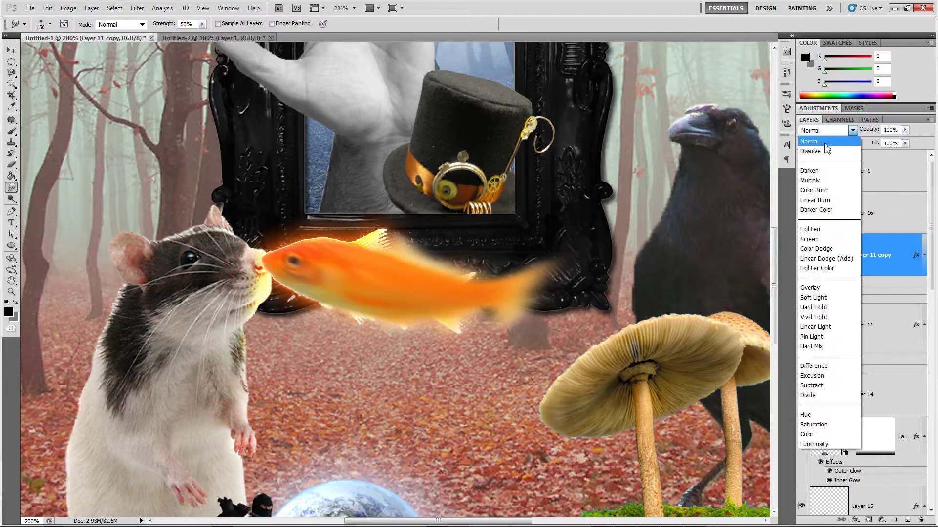
click(816, 143)
key(Down)
key(Down)
key(Down)
key(Down)
key(Down)
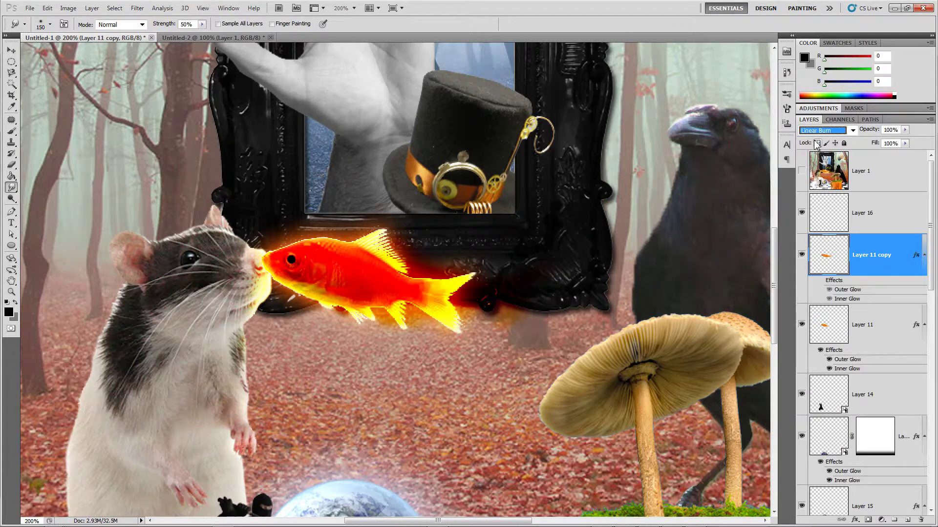
key(Down)
key(Down)
key(Down)
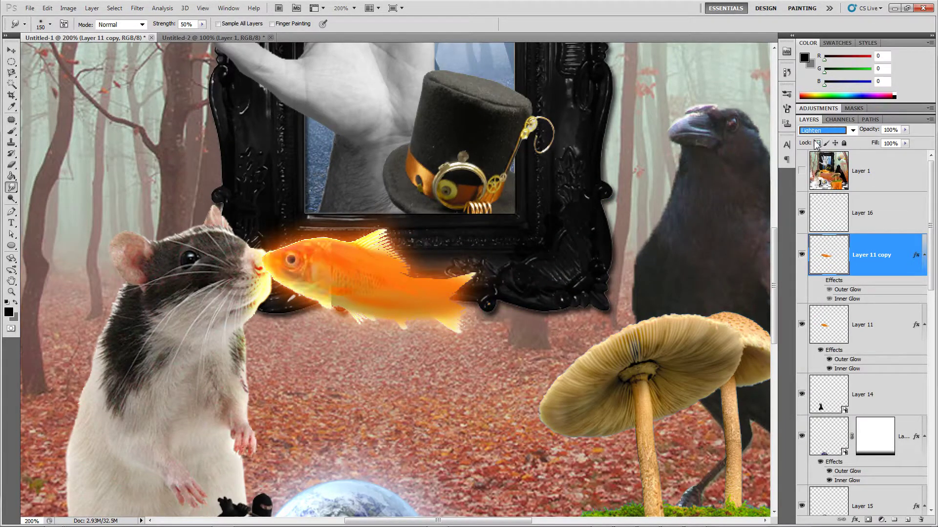
key(Down)
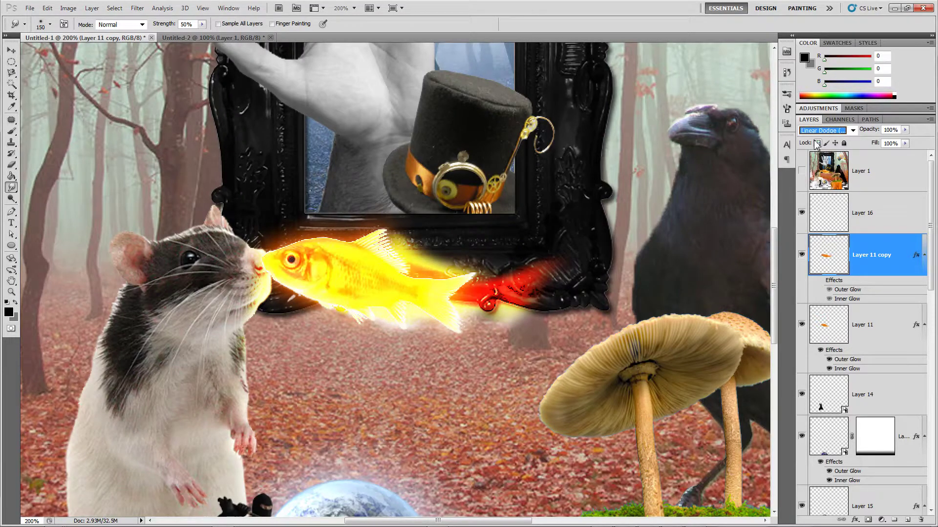
key(Down)
key(Down)
key(Down)
key(Down)
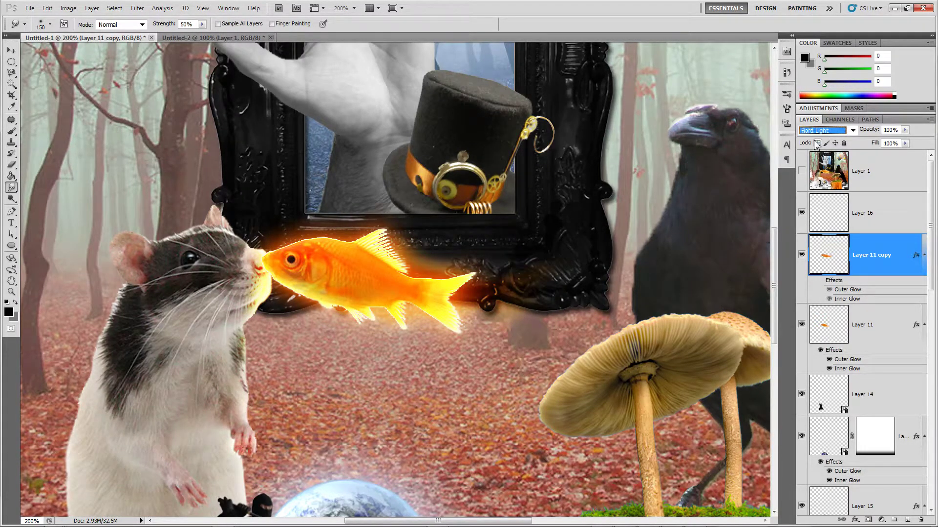
key(Up)
- Reselect the smudged goldfish copy and turn its glow effects back on
click(13, 50)
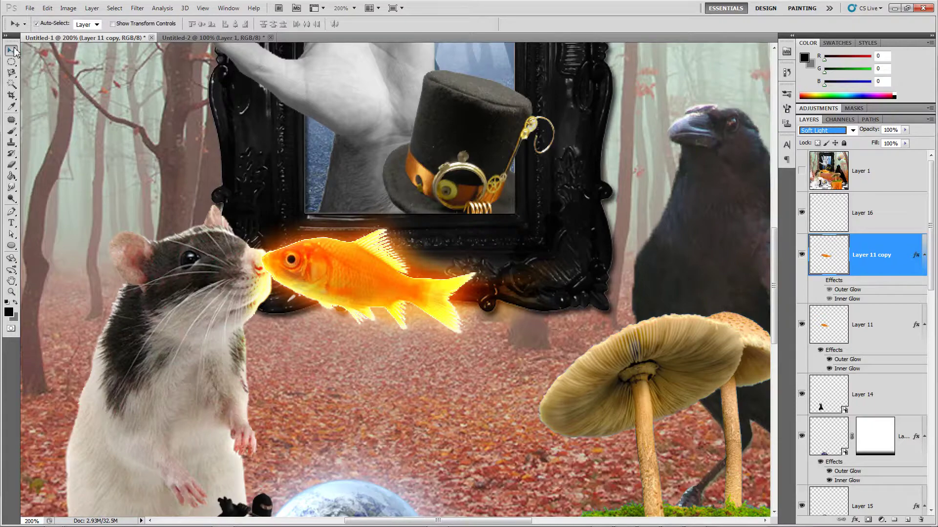
click(103, 101)
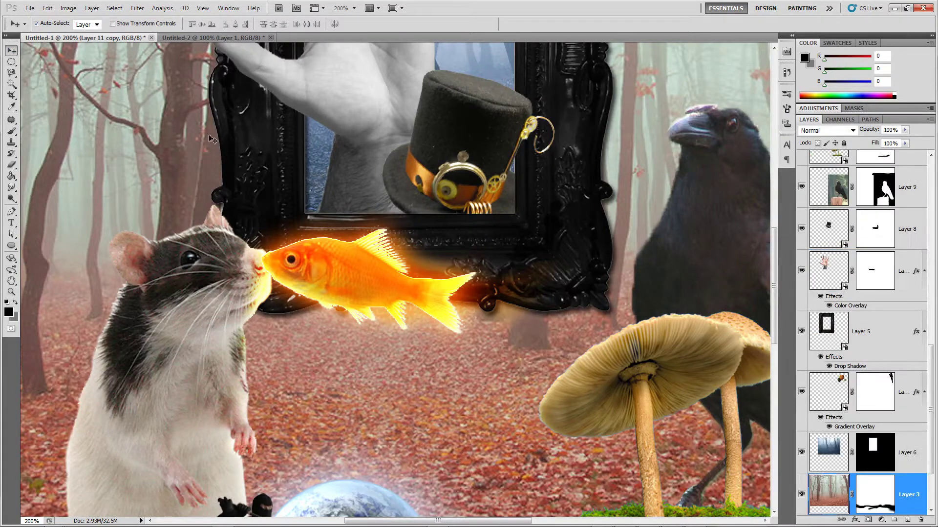
click(449, 282)
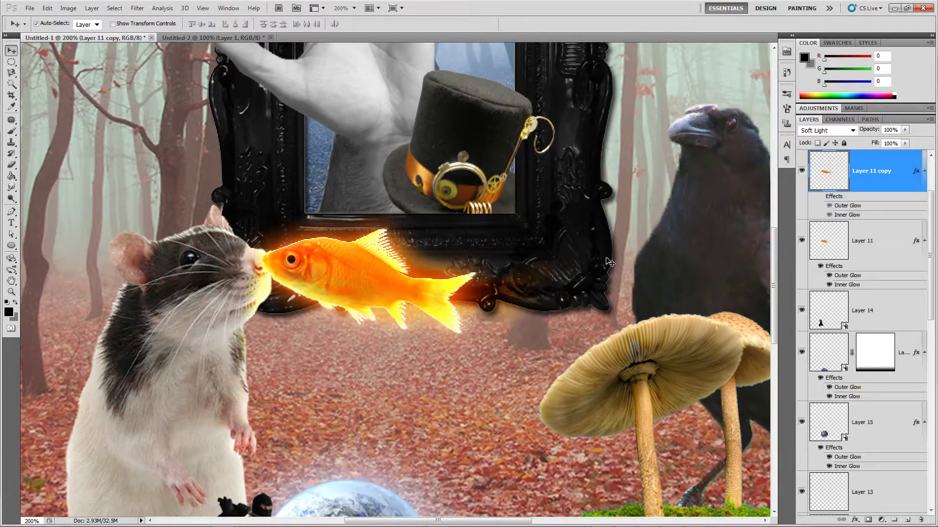
click(821, 197)
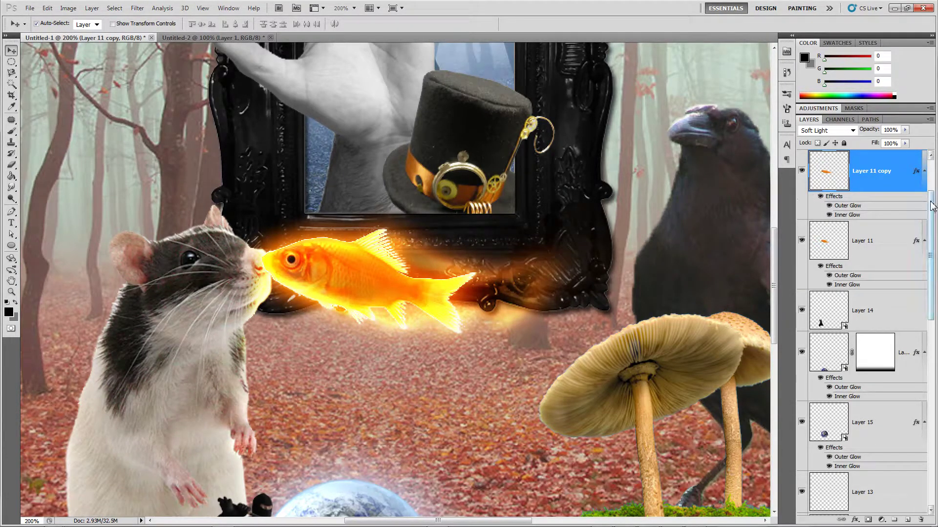
- Select the empty Layer 16 above the fish and briefly show the reference image for comparison
scroll(935, 195, up, 1)
scroll(935, 195, up, 1)
click(888, 201)
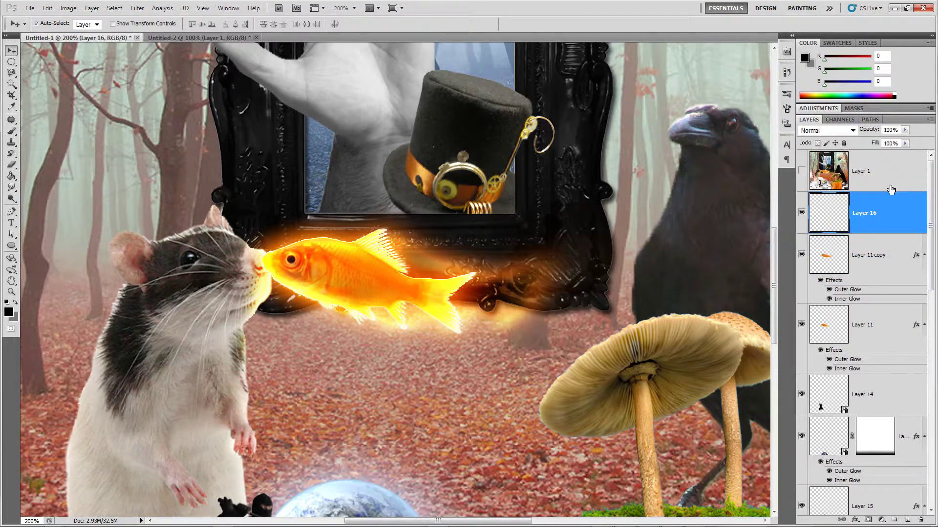
click(801, 175)
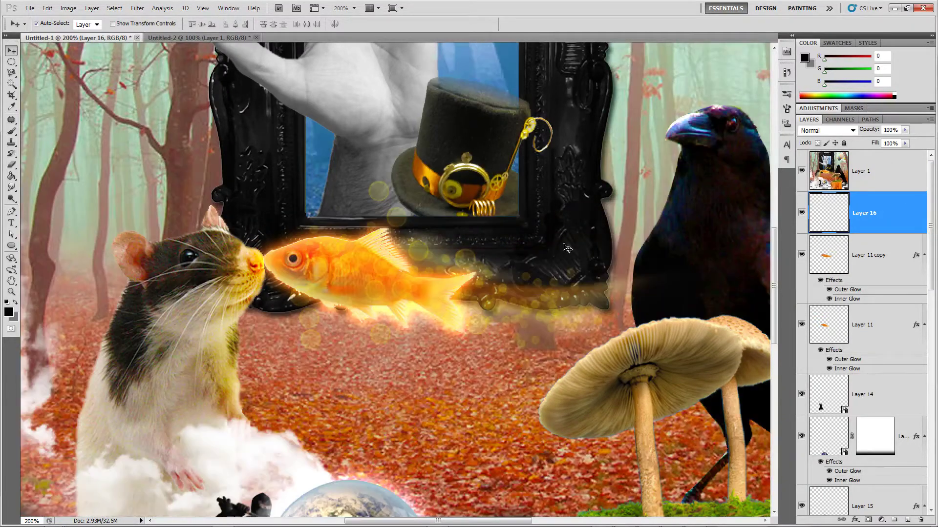
click(802, 171)
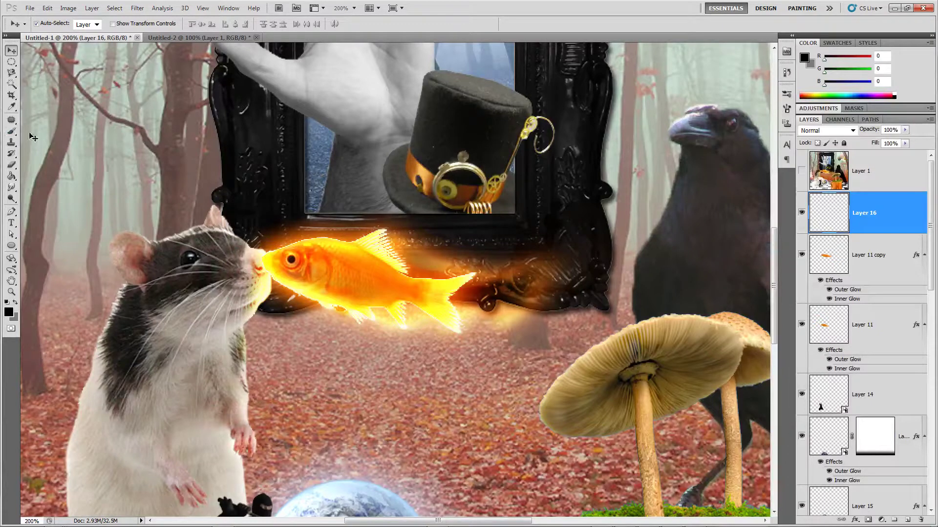
- Choose the custom orb brush, test a 444 px black stamp over the fish on Layer 16, and undo the stamp
click(11, 131)
click(49, 24)
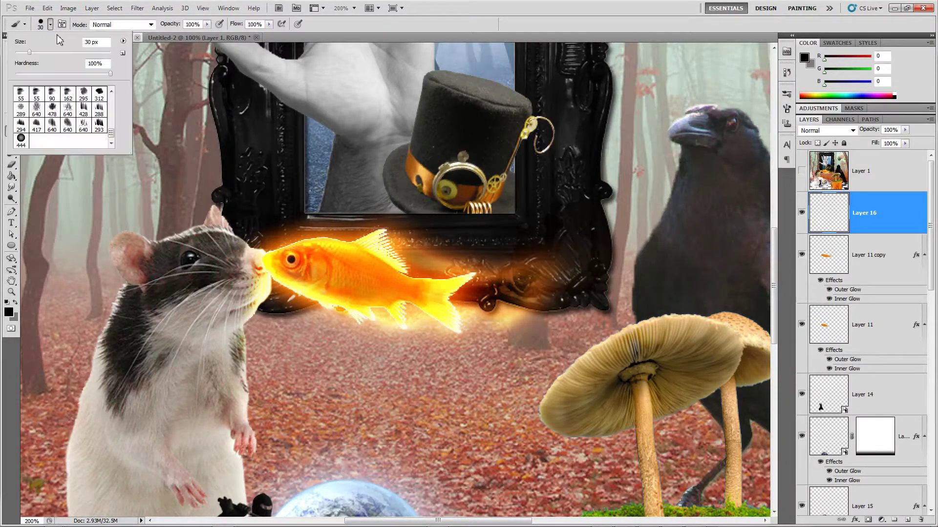
click(21, 141)
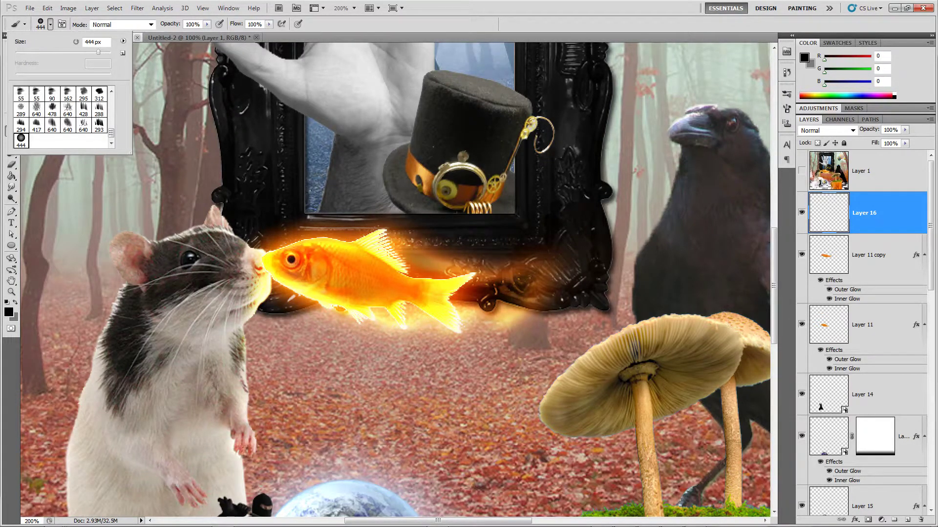
click(443, 254)
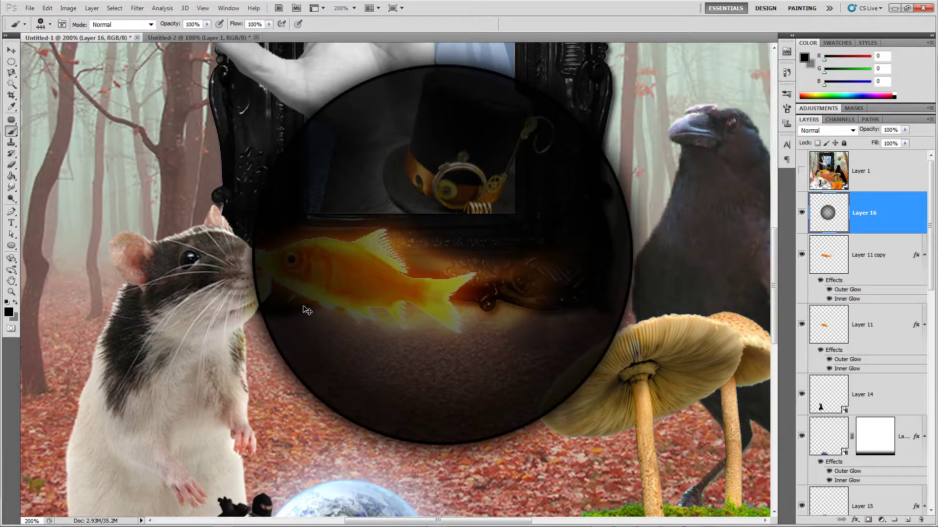
key(ctrl+z)
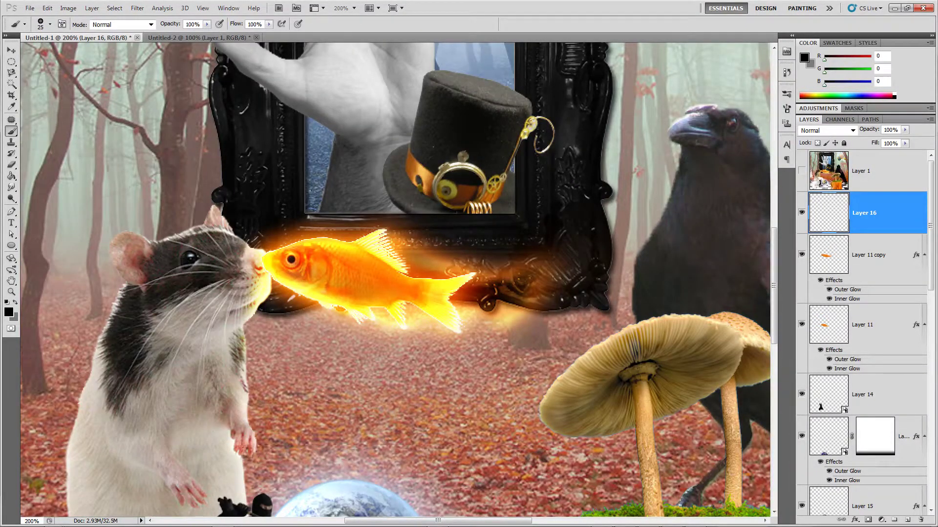
- Set the foreground colour to yellow ffff25, test a stroke of the orb brush above the goldfish, and undo it
click(9, 312)
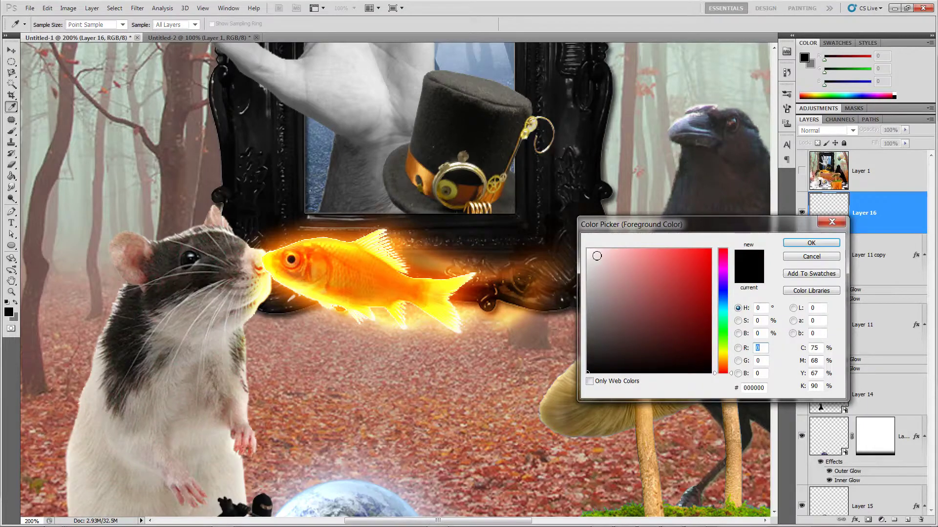
click(446, 280)
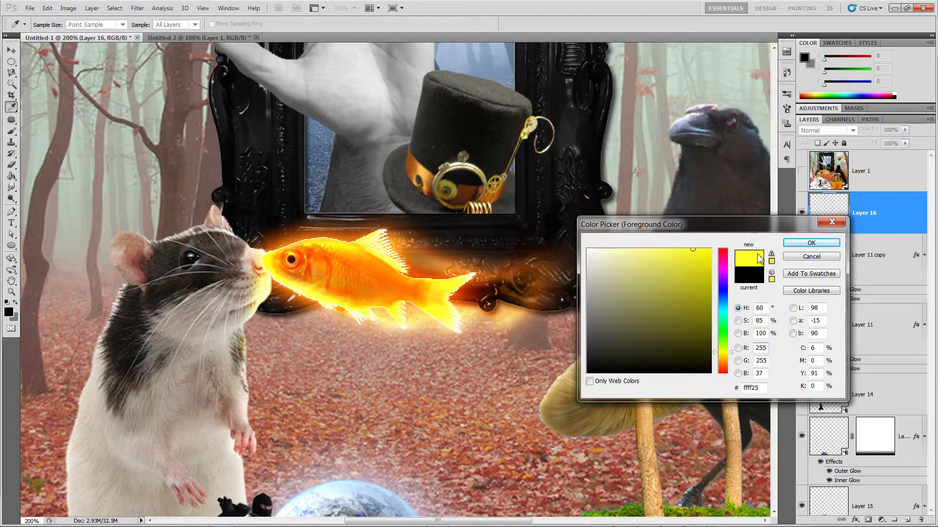
click(811, 243)
mouse_move(337, 256)
mouse_down()
mouse_move(388, 229)
mouse_move(529, 235)
mouse_move(611, 227)
mouse_up()
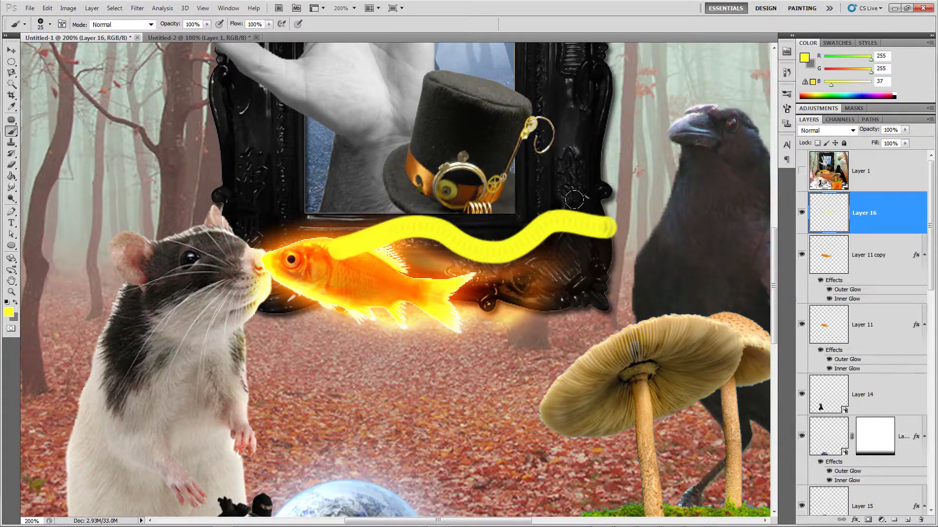
key(ctrl+z)
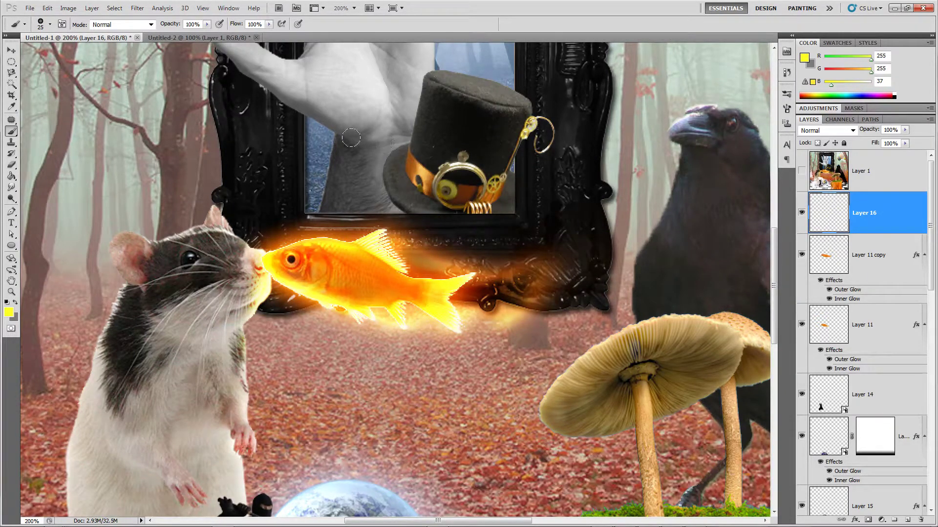
- Give the orb brush 43% spacing, 731% scatter and 78% size jitter
click(62, 25)
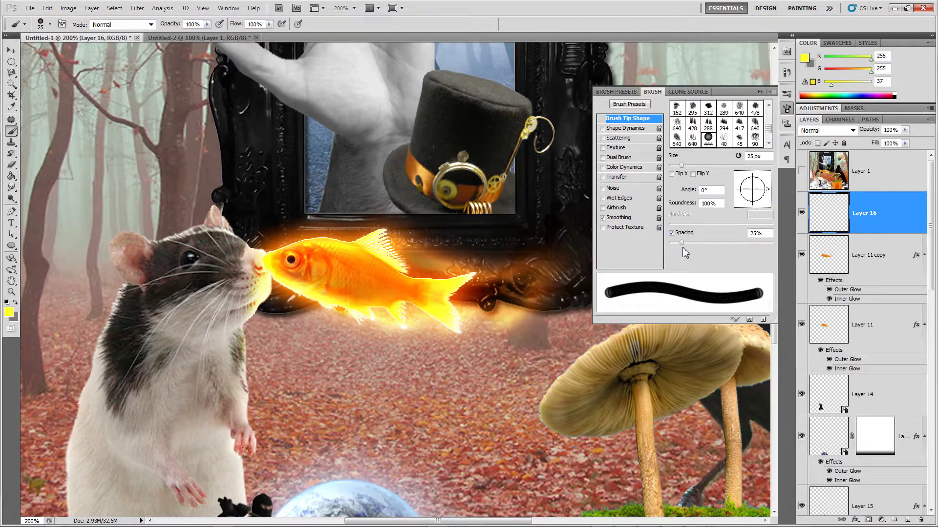
drag(682, 248, 694, 246)
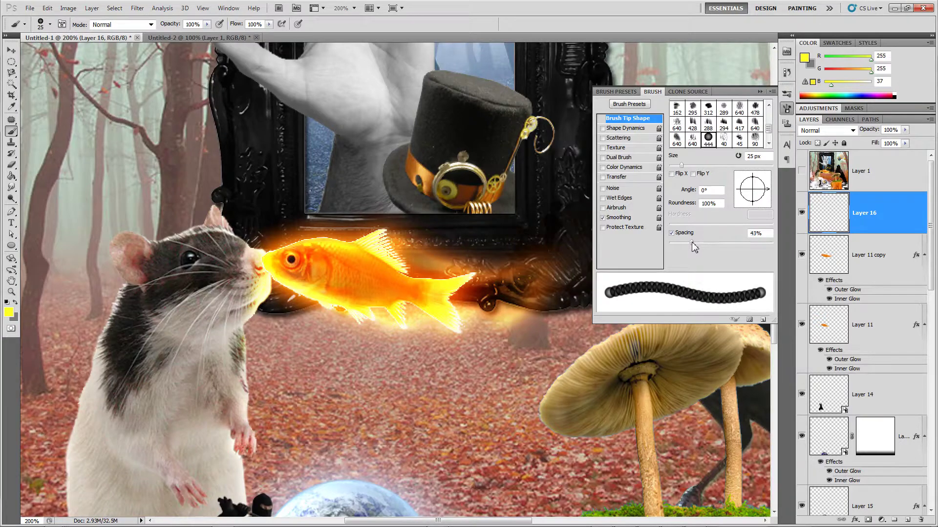
click(621, 139)
drag(675, 113, 747, 114)
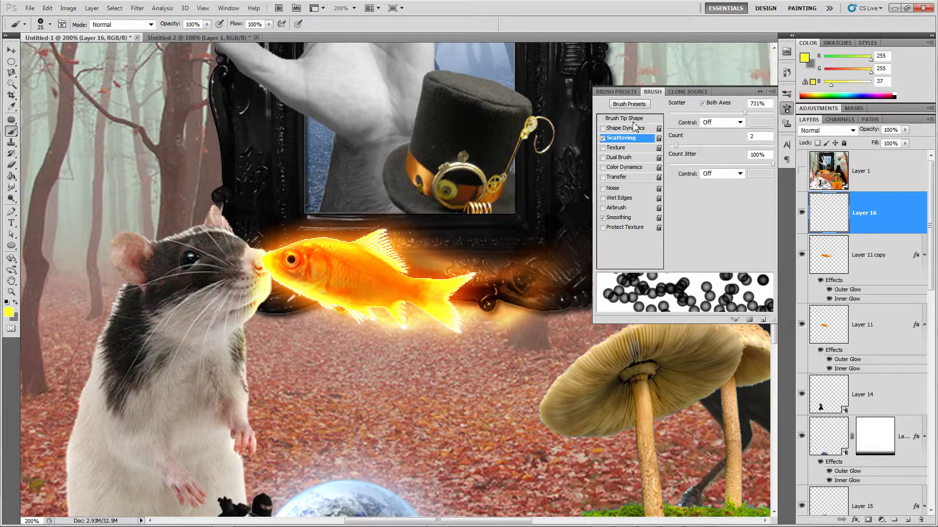
click(620, 129)
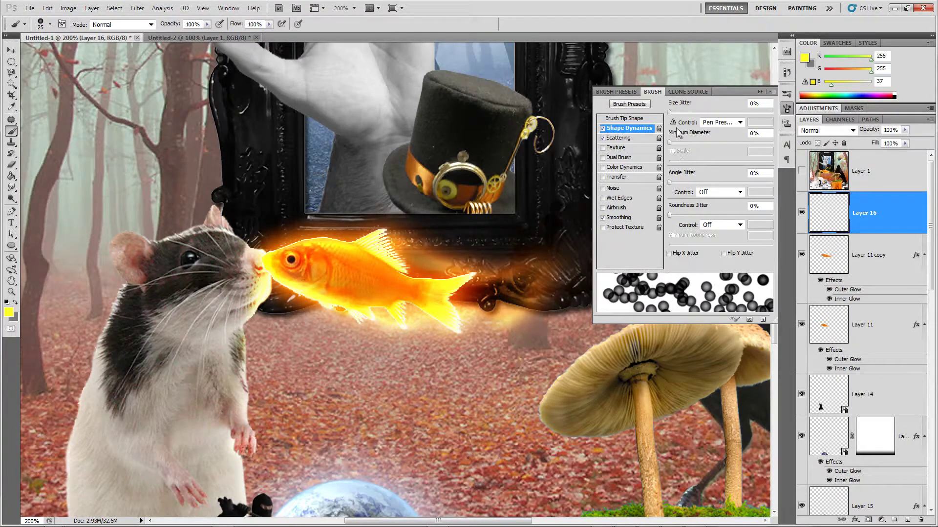
mouse_move(671, 116)
mouse_down()
mouse_move(807, 122)
mouse_move(751, 119)
mouse_move(753, 111)
mouse_up()
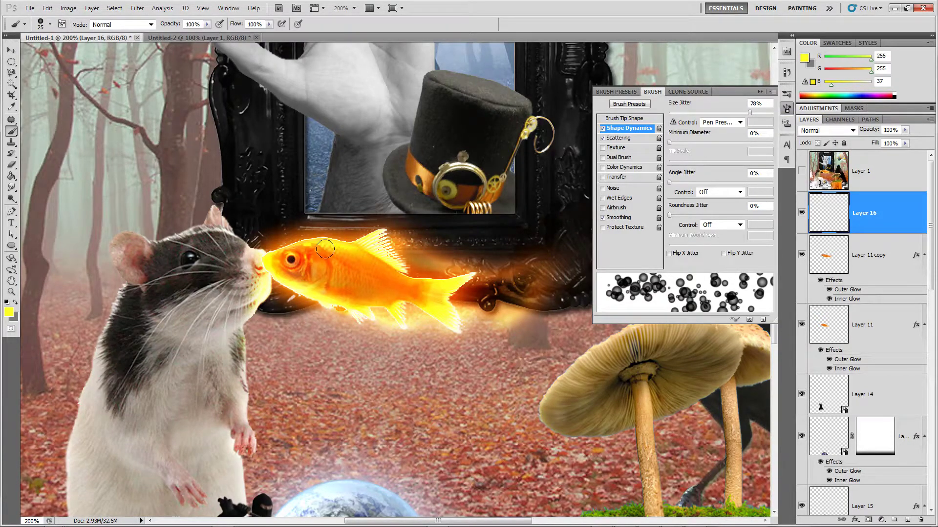
- Test the scattered orb brush over the goldfish, undo the stroke, and reduce the brush size to 15 px
mouse_move(332, 253)
mouse_down()
mouse_move(386, 264)
mouse_move(479, 303)
mouse_move(532, 278)
mouse_up()
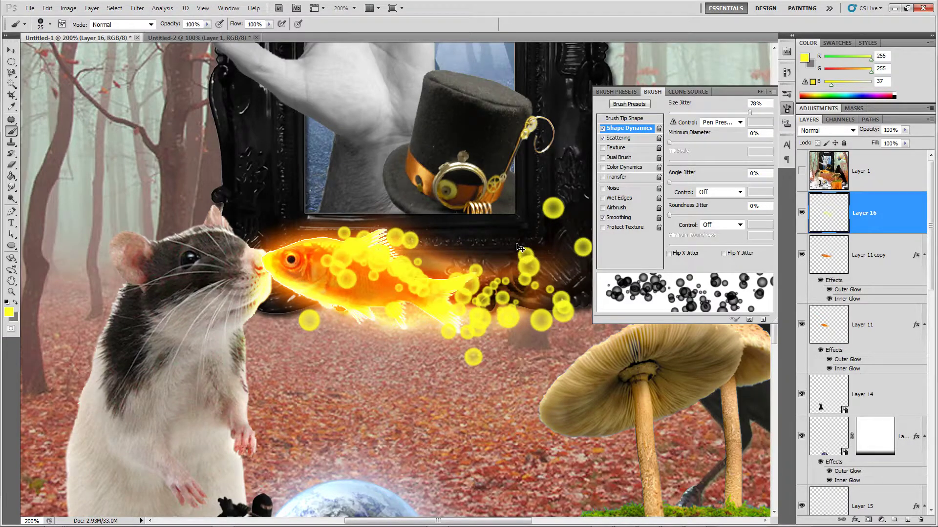
key(ctrl+z)
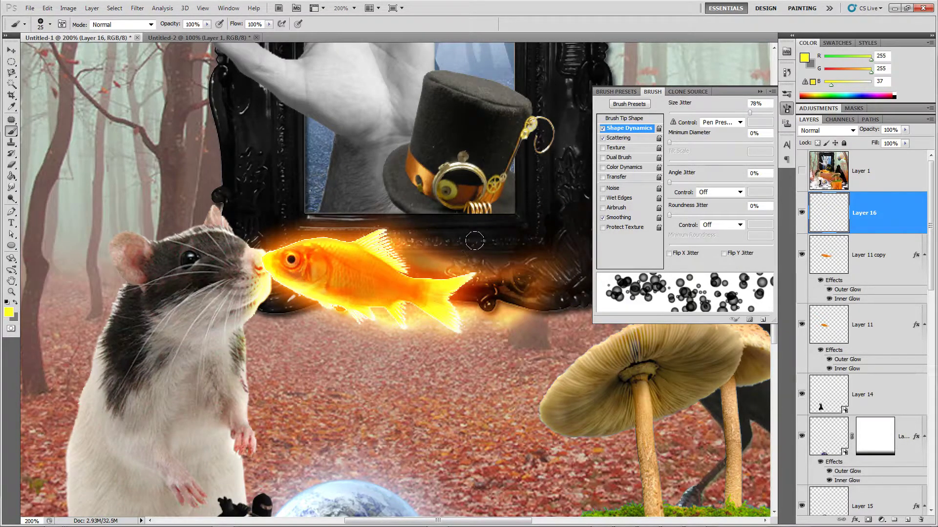
key(bracketleft)
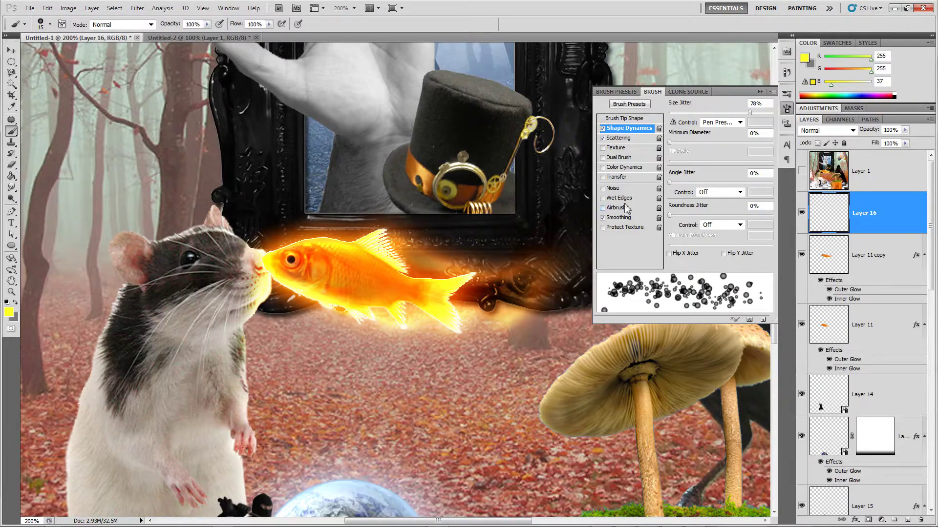
- Enable the brush's Transfer options and try Pen Pressure and Fade with 25 steps as the opacity control
click(620, 177)
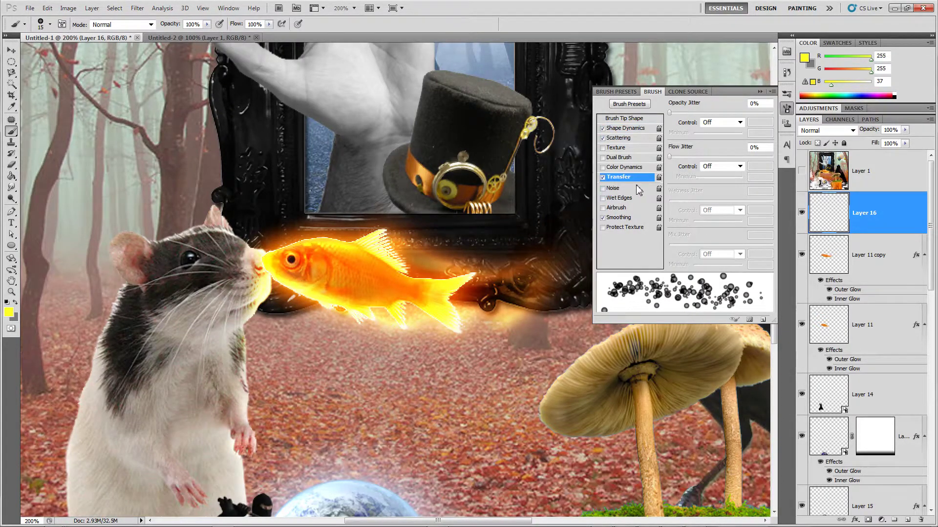
click(739, 122)
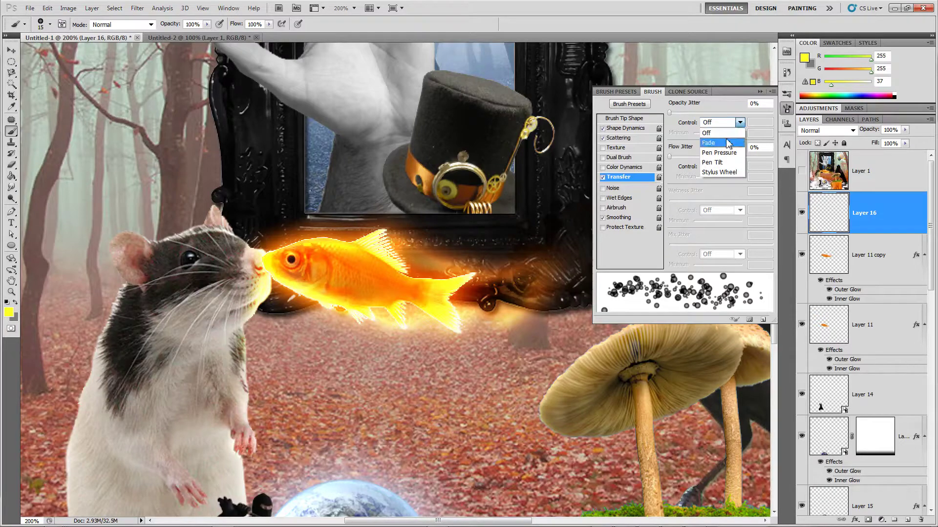
click(719, 153)
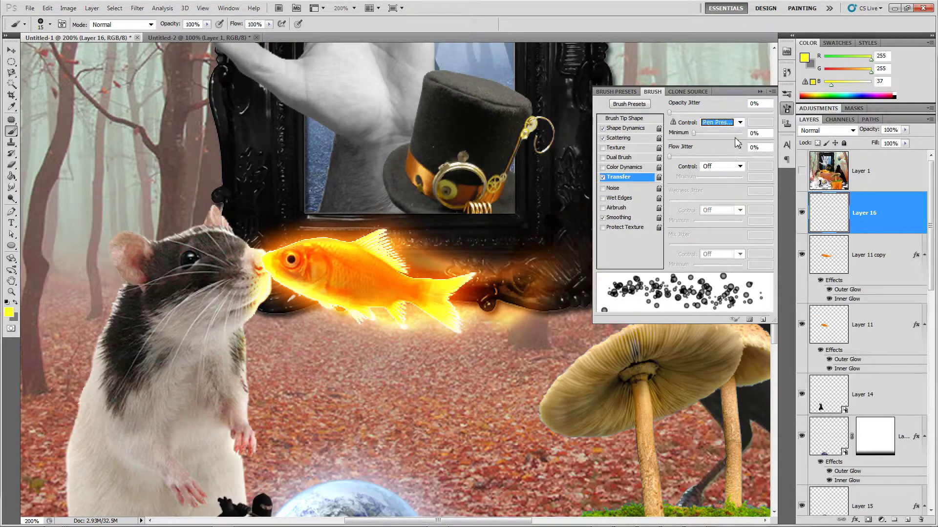
click(739, 122)
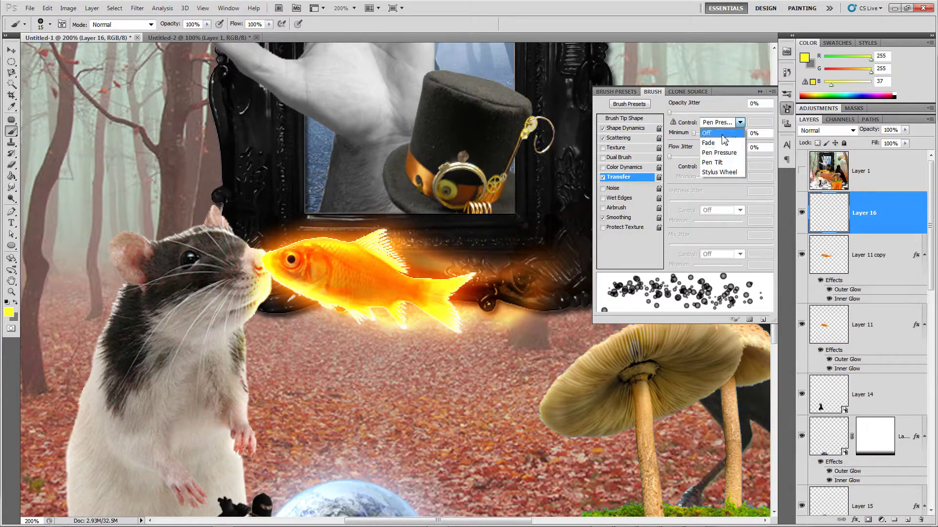
click(717, 144)
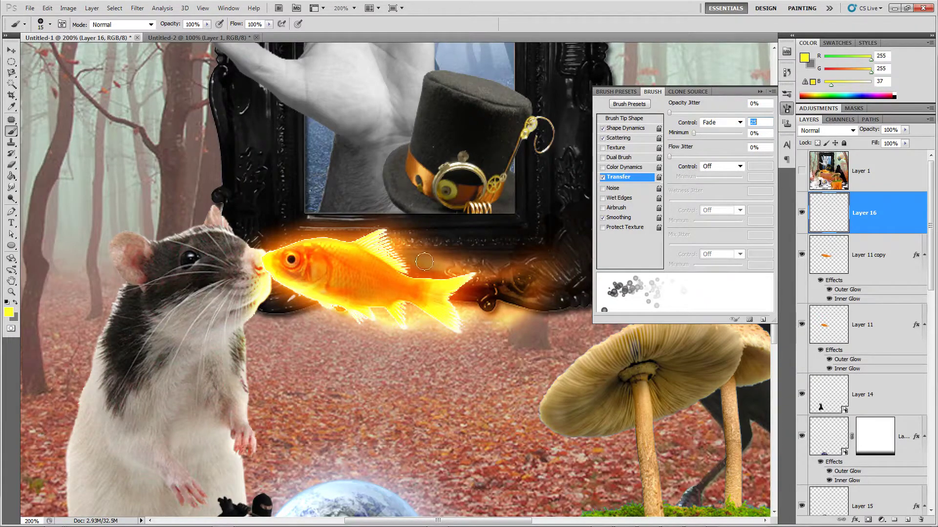
- Test the fading orb brush with strokes over the goldfish and behind its tail, and undo them
mouse_move(357, 267)
mouse_down()
mouse_move(513, 295)
mouse_move(586, 293)
mouse_move(636, 263)
mouse_up()
drag(412, 267, 535, 250)
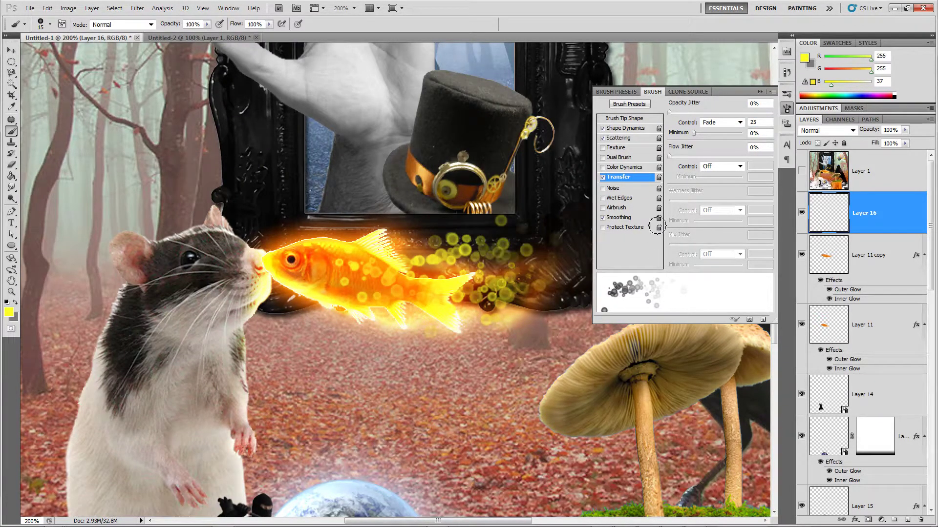
key(ctrl+alt+z)
key(ctrl+alt+z)
key(ctrl+alt+z)
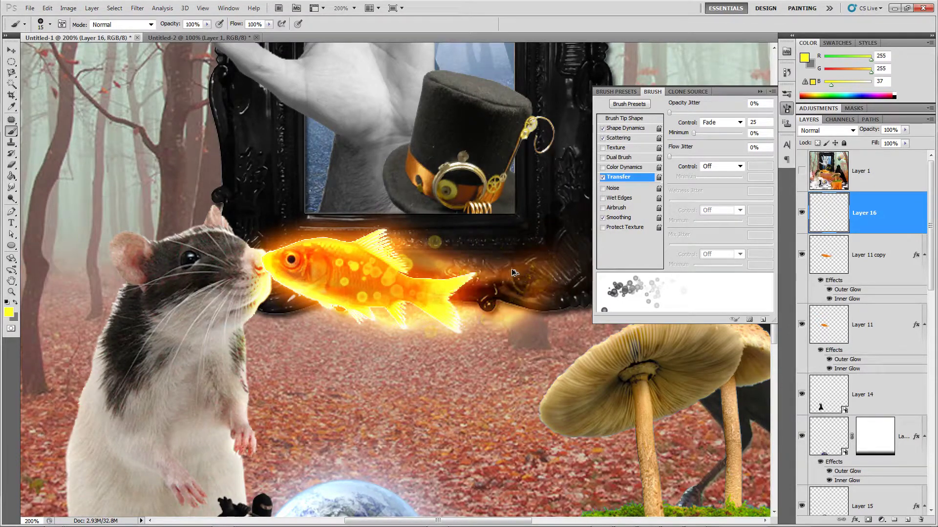
- Turn off the opacity control in the orb brush's Transfer options
key(alt+bracketleft)
click(725, 123)
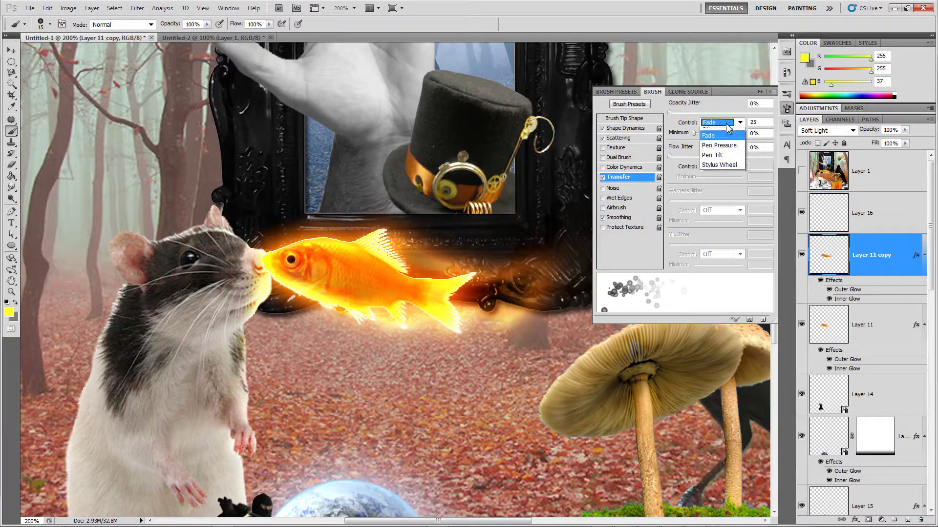
click(717, 133)
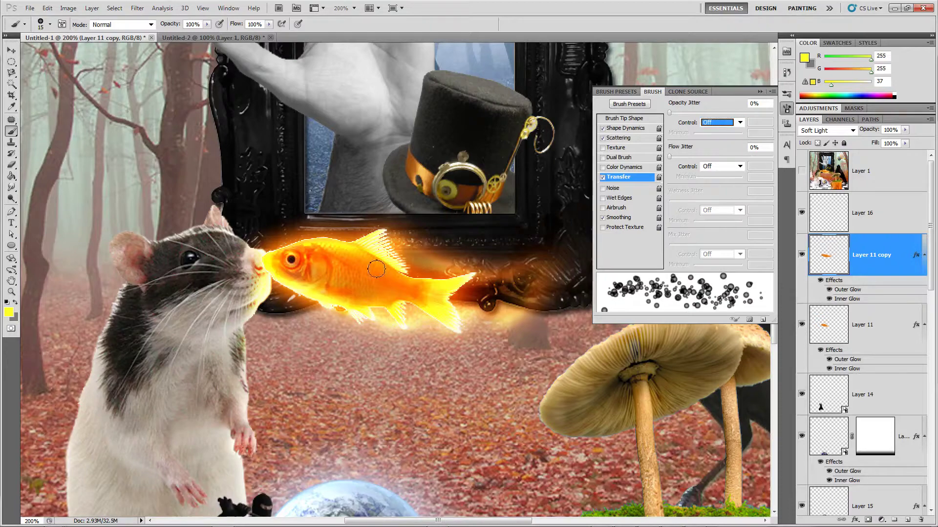
- Try a trail of orbs across the goldfish and frame on Layer 11 copy, and undo it
drag(361, 271, 620, 291)
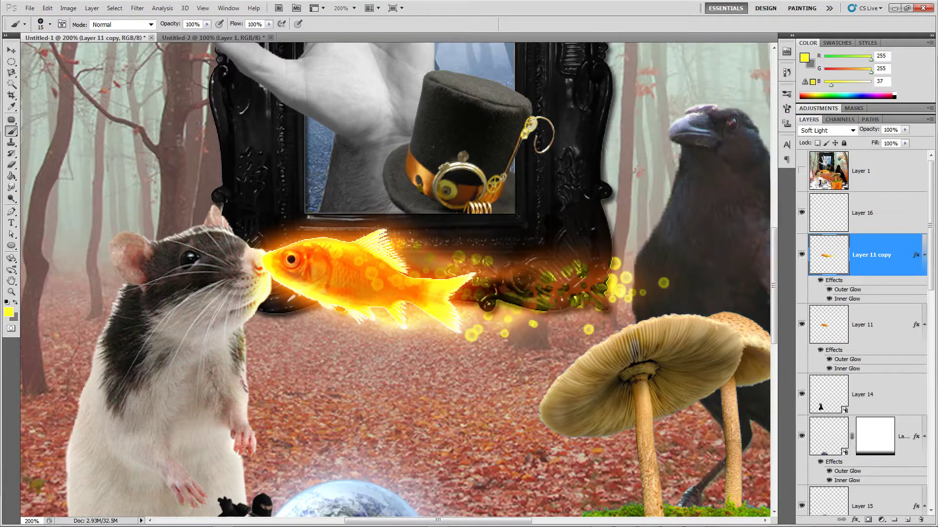
click(760, 92)
key(ctrl+alt+z)
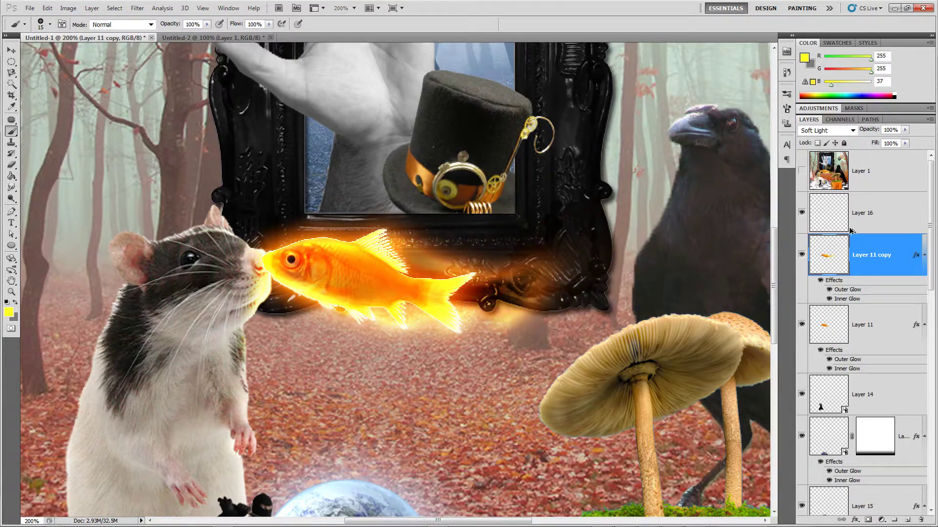
key(ctrl+alt+z)
- Paint yellow orbs on Layer 16 over the goldfish's body and in a trail behind its tail towards the crow
click(870, 214)
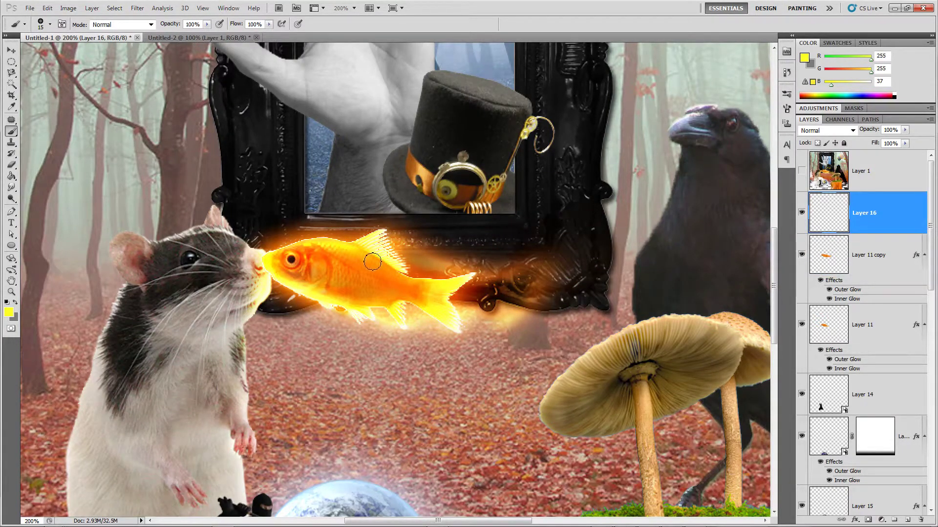
mouse_move(373, 262)
mouse_down()
mouse_move(402, 277)
mouse_move(532, 276)
mouse_move(645, 250)
mouse_up()
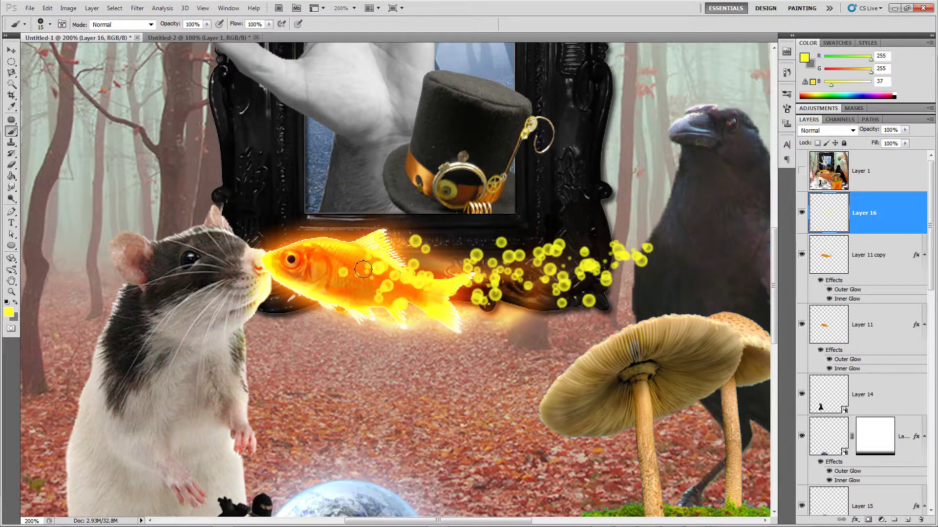
click(345, 256)
mouse_move(306, 265)
mouse_down()
mouse_move(320, 278)
mouse_move(316, 314)
mouse_move(335, 284)
mouse_move(360, 285)
mouse_up()
- Cycle through blend modes for the orbs on Layer 16 and settle on Overlay
click(836, 131)
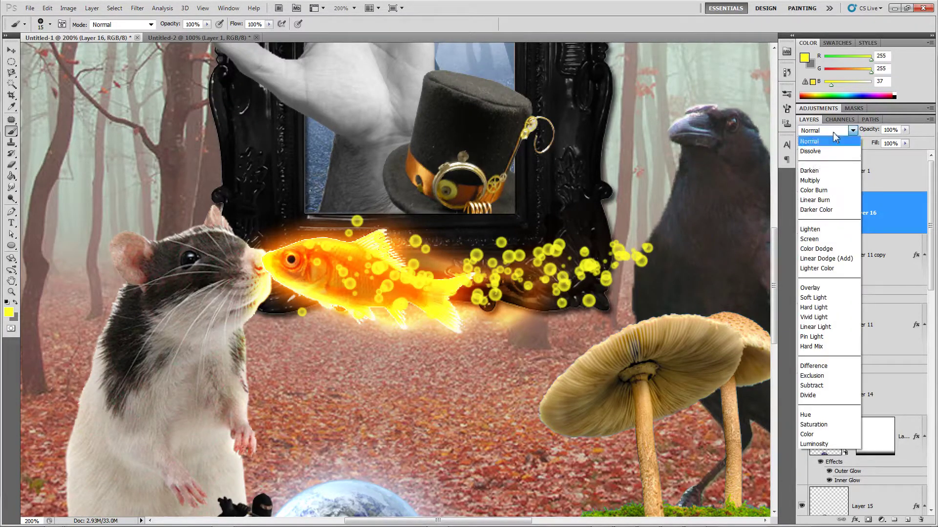
click(826, 170)
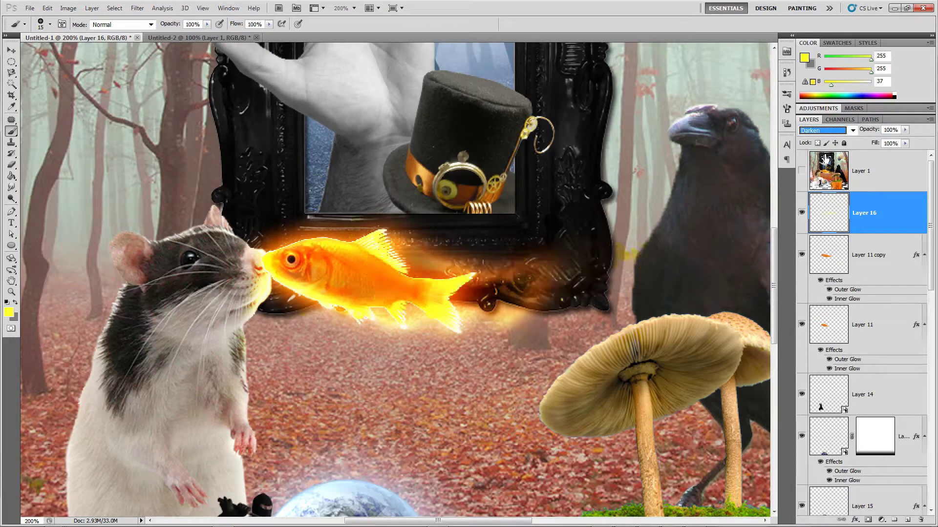
key(Down)
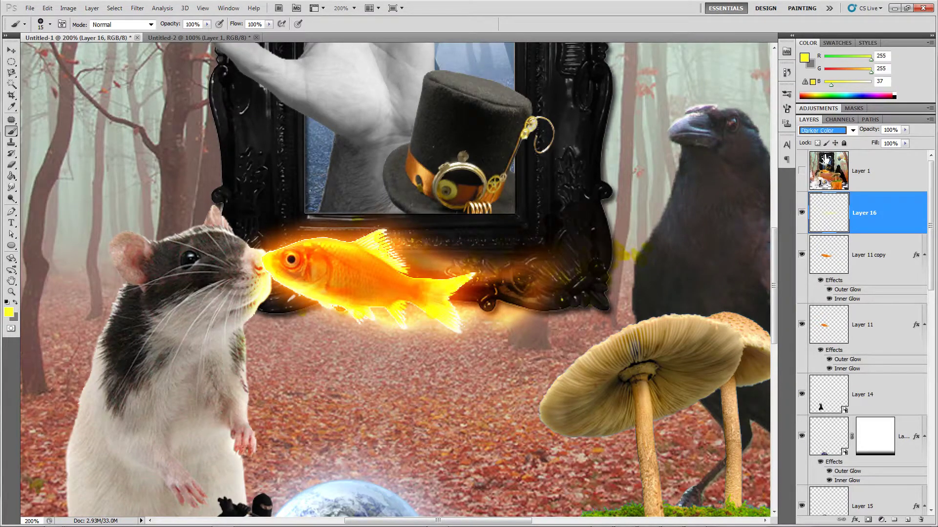
key(Down)
key(Down)
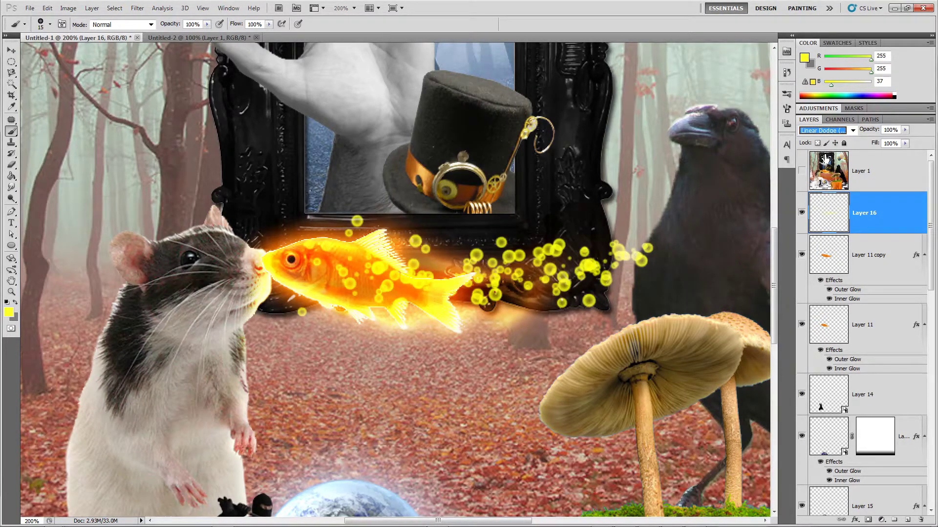
key(Down)
key(Down)
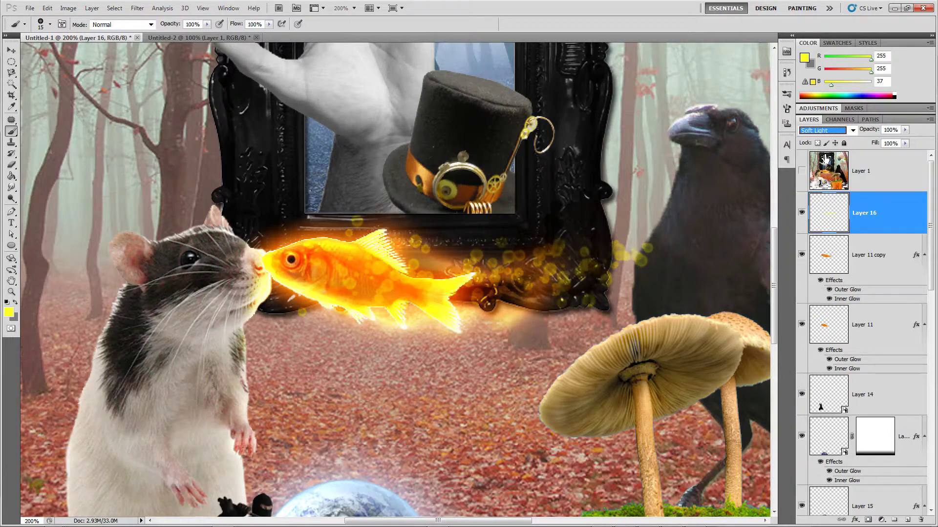
click(11, 50)
key(ctrl+minus)
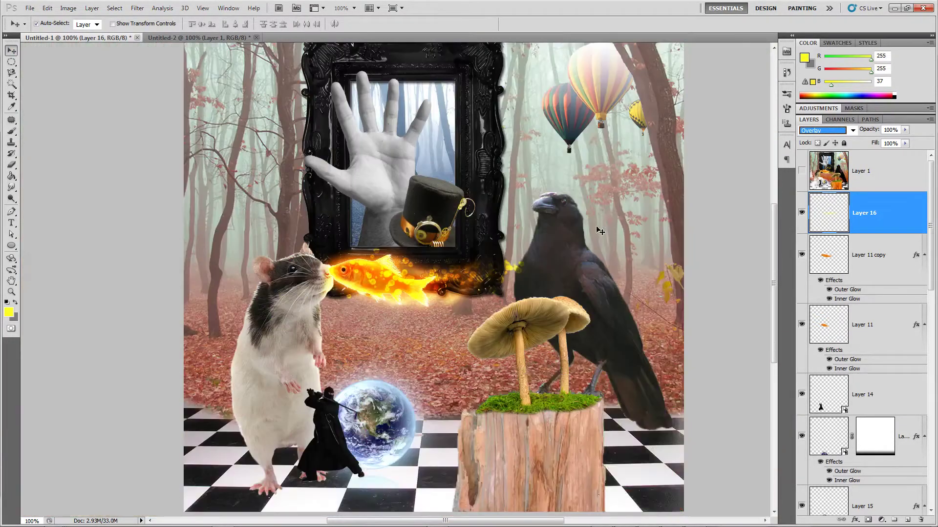
key(ctrl+minus)
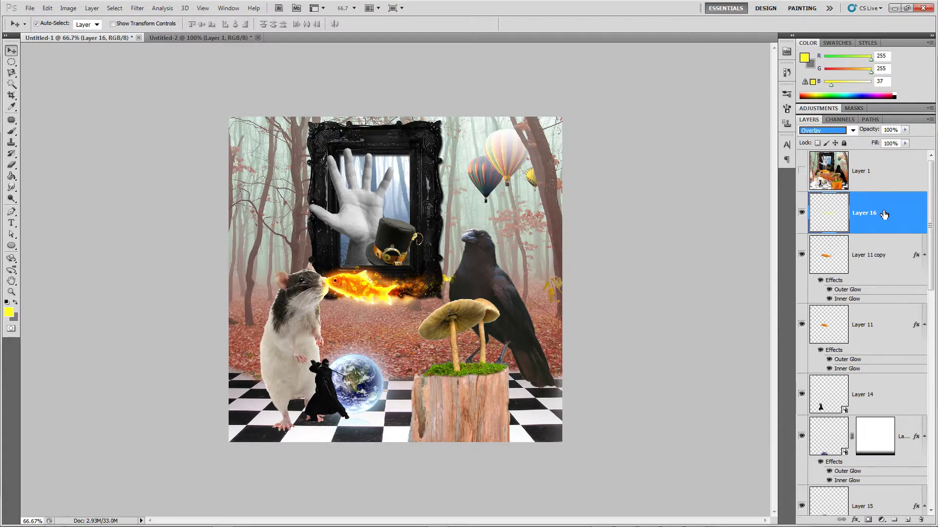
- Toggle the Layer 1 reference image on and off to compare it with the composite
click(801, 171)
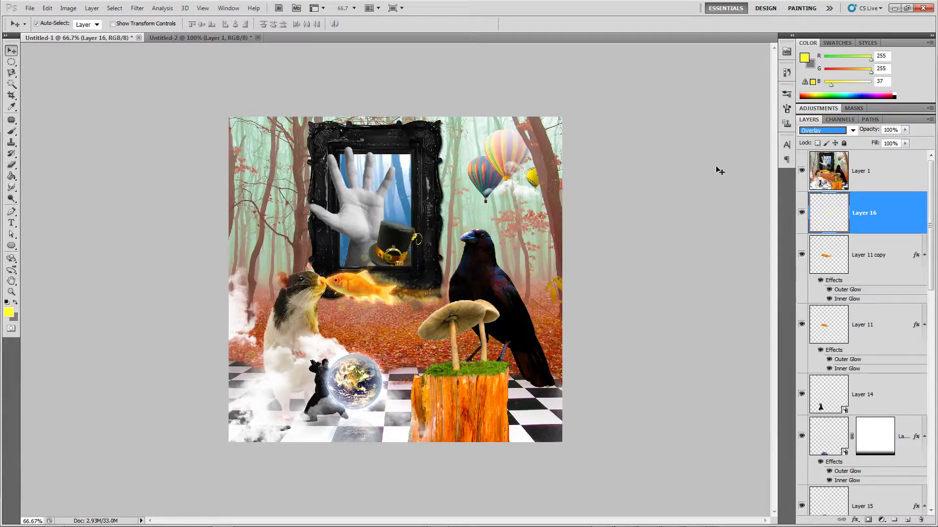
click(805, 173)
click(802, 172)
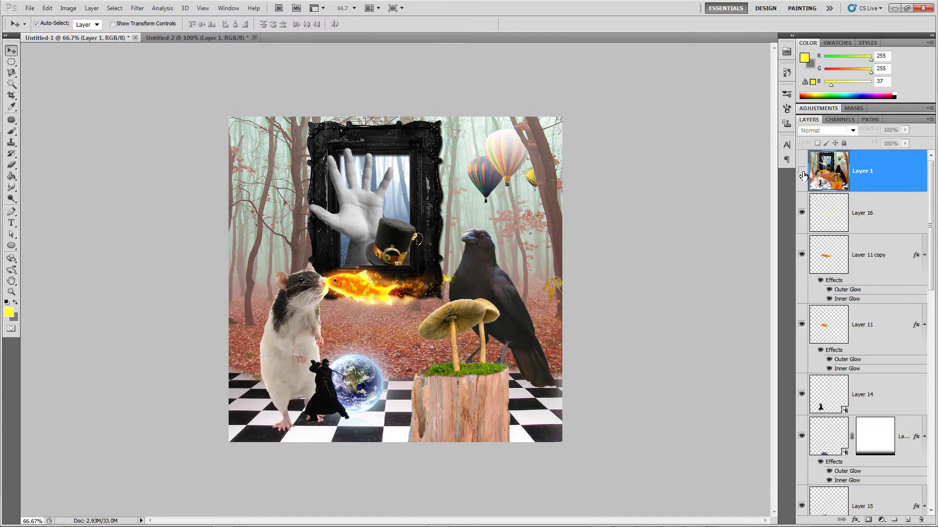
click(802, 174)
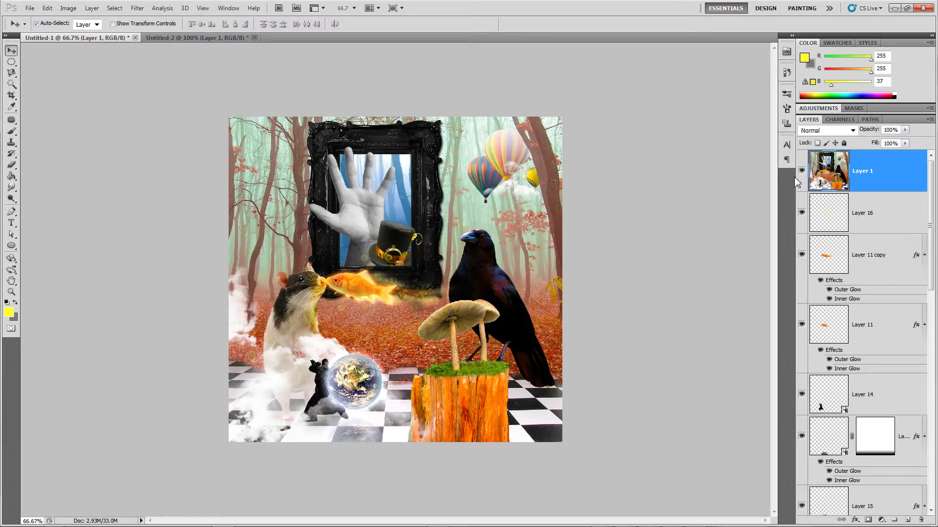
- Hide the Layer 1 reference and add a Vibrance adjustment above Layer 16 with Vibrance 100 and Saturation +2
click(801, 176)
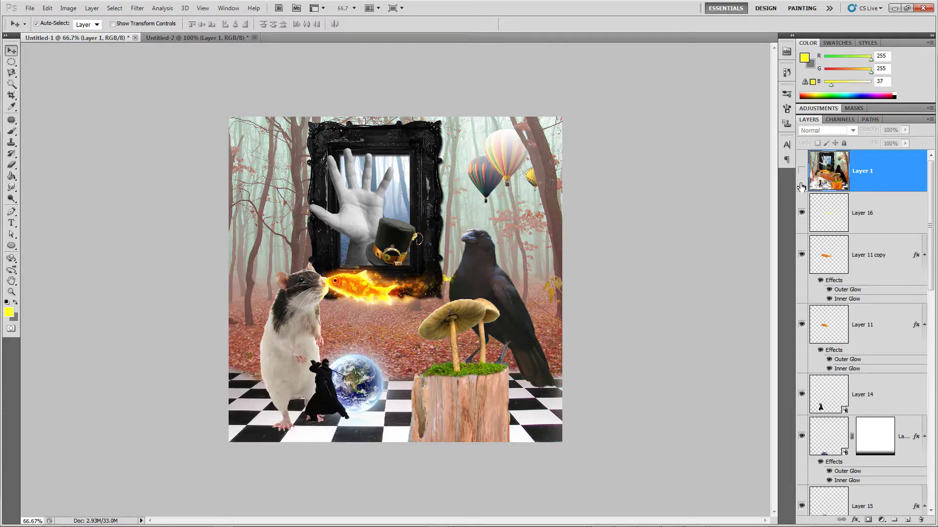
click(875, 205)
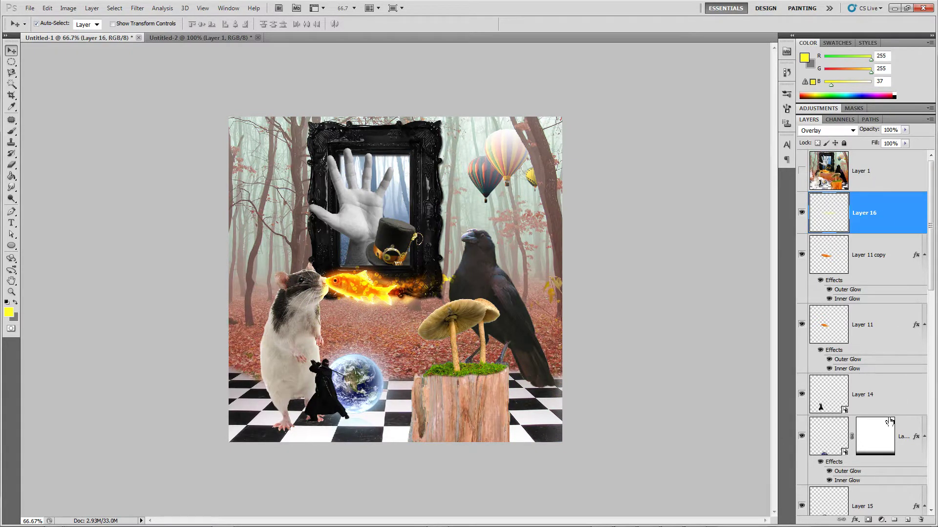
click(879, 521)
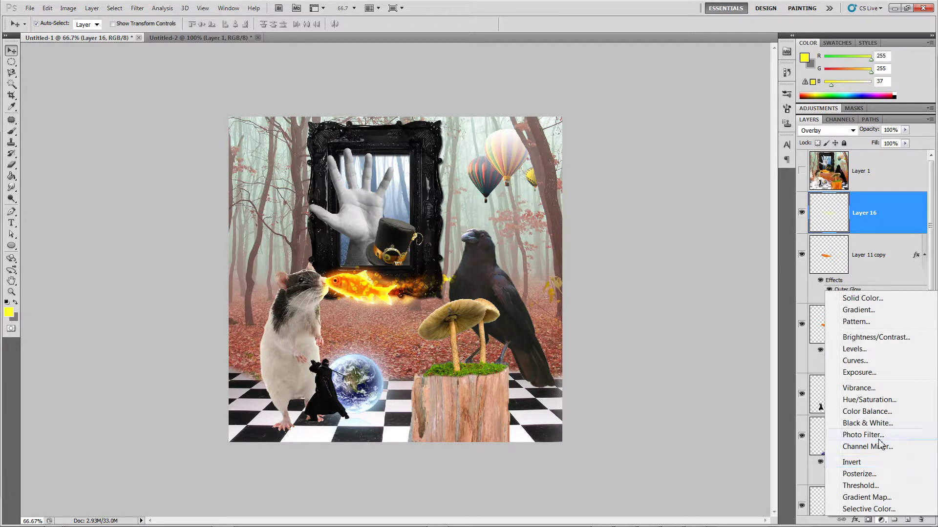
click(878, 389)
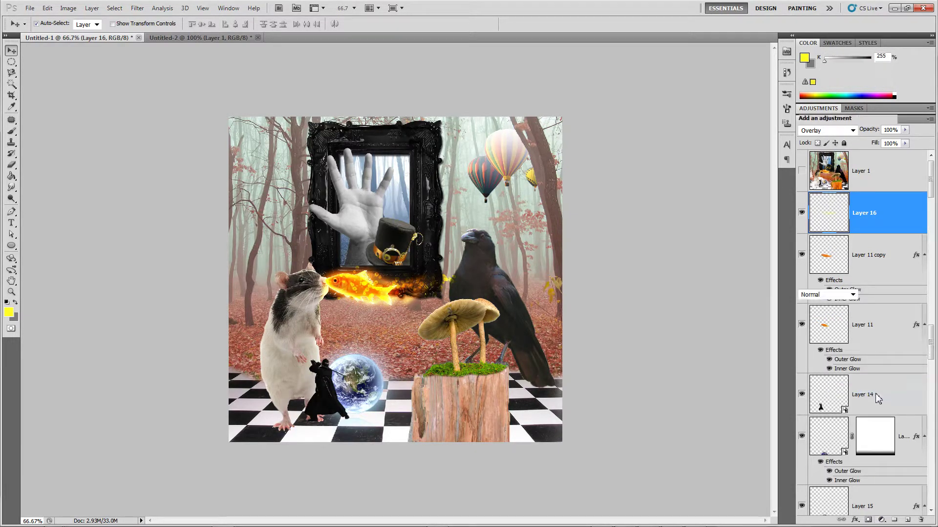
drag(845, 148, 898, 148)
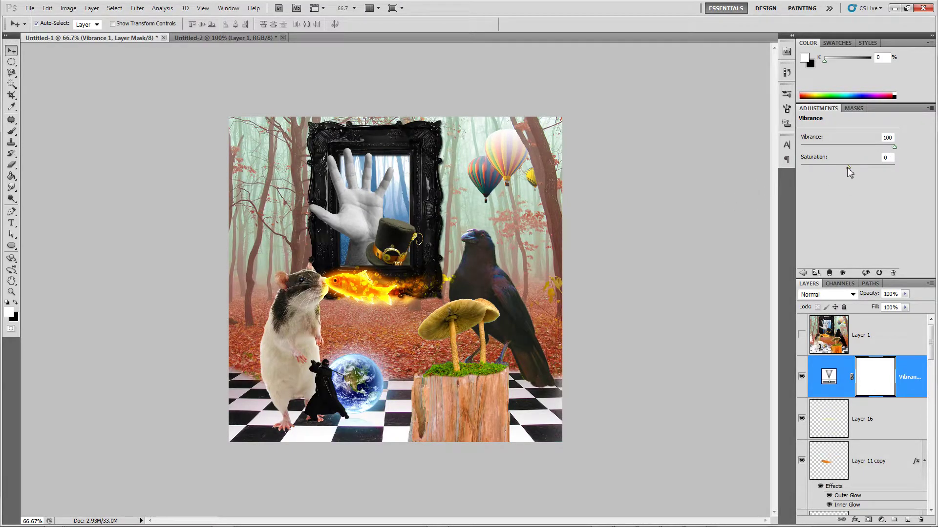
drag(849, 167, 913, 166)
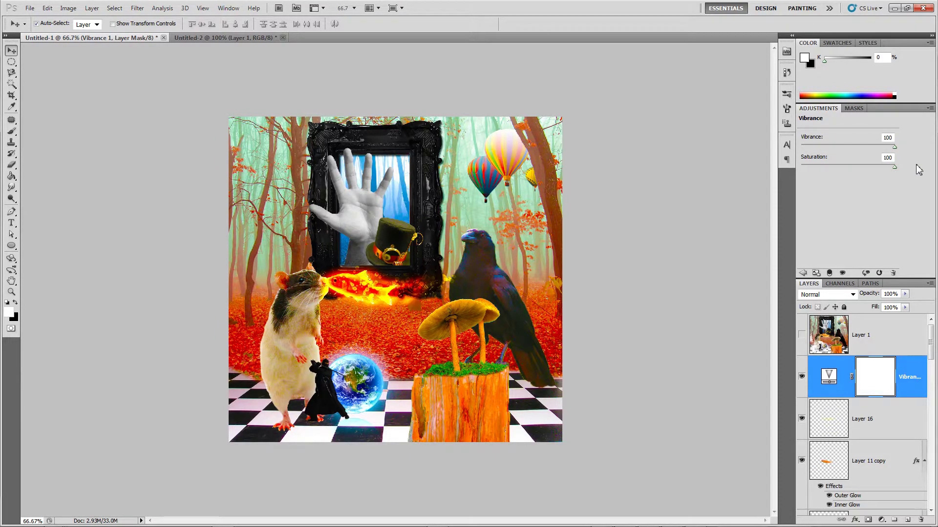
drag(894, 146, 913, 154)
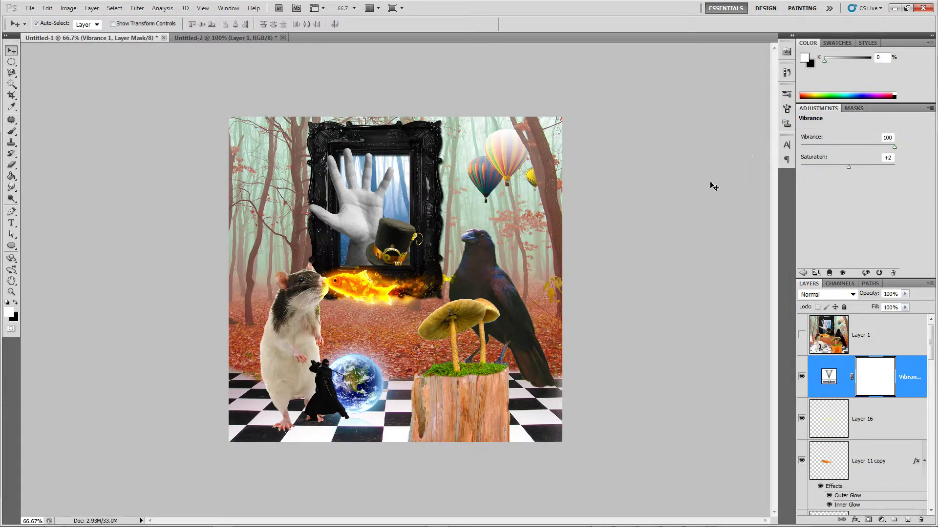
click(720, 197)
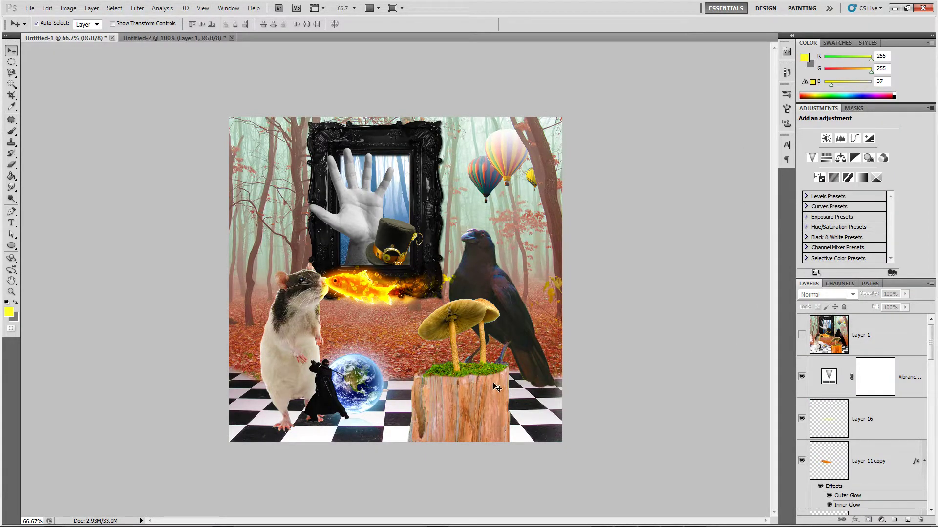
- Toggle the Layer 1 reference on and off to compare its colours with the more vibrant composite
click(801, 335)
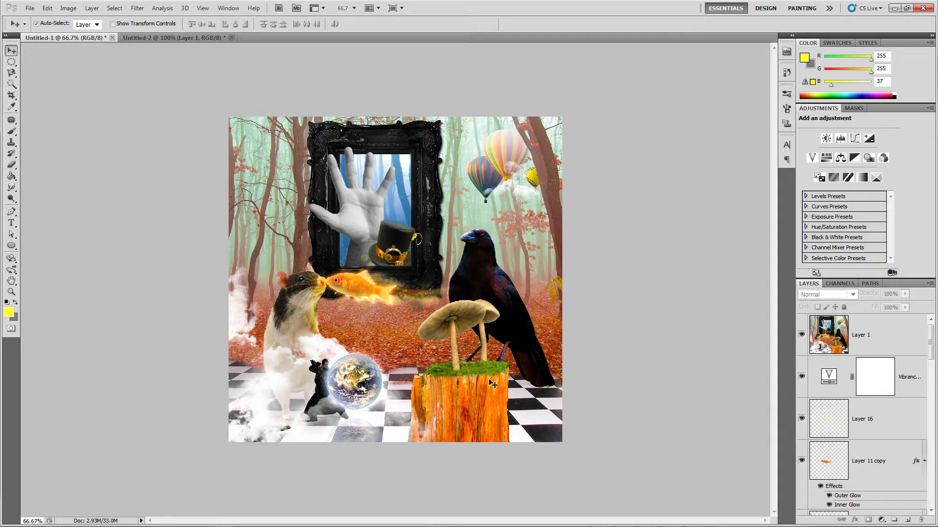
click(882, 335)
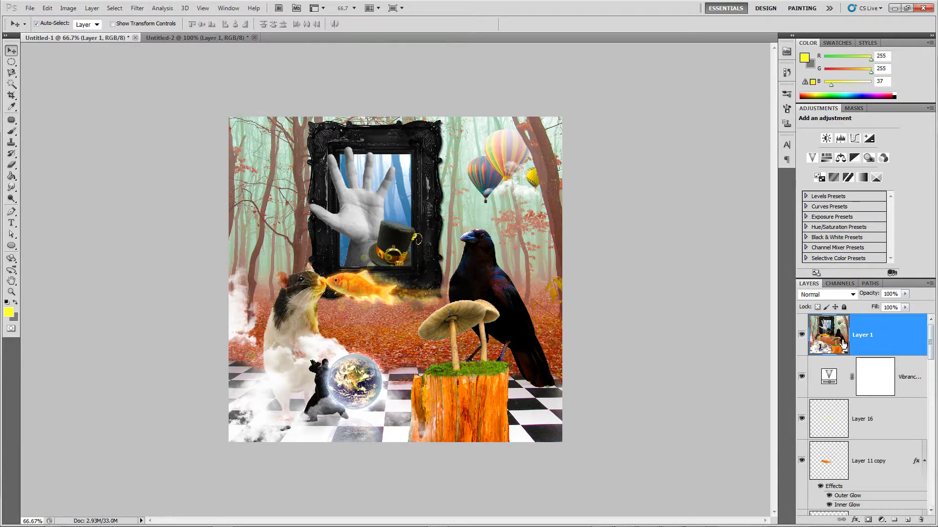
click(801, 335)
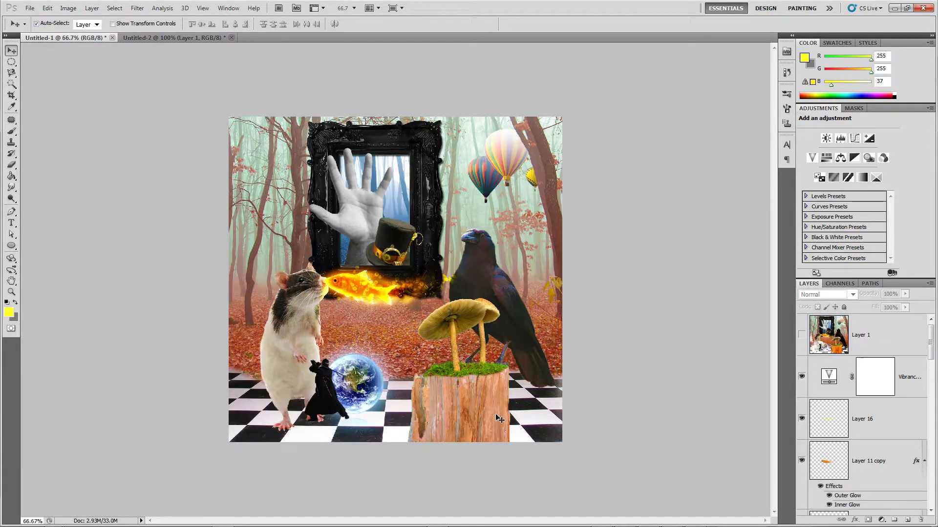
- Load Layer 9's crow and stump mask as a selection and add a Vibrance adjustment above it with Vibrance 100
click(498, 419)
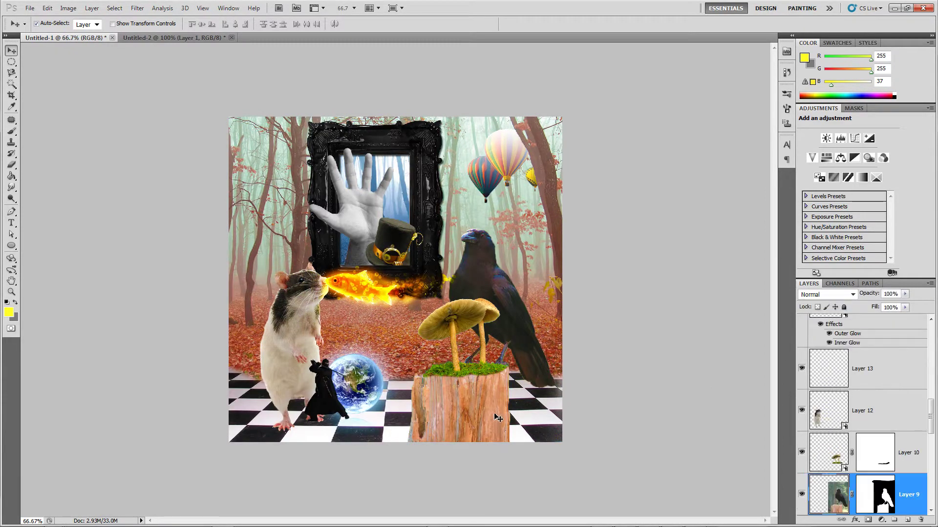
ctrl+click(888, 504)
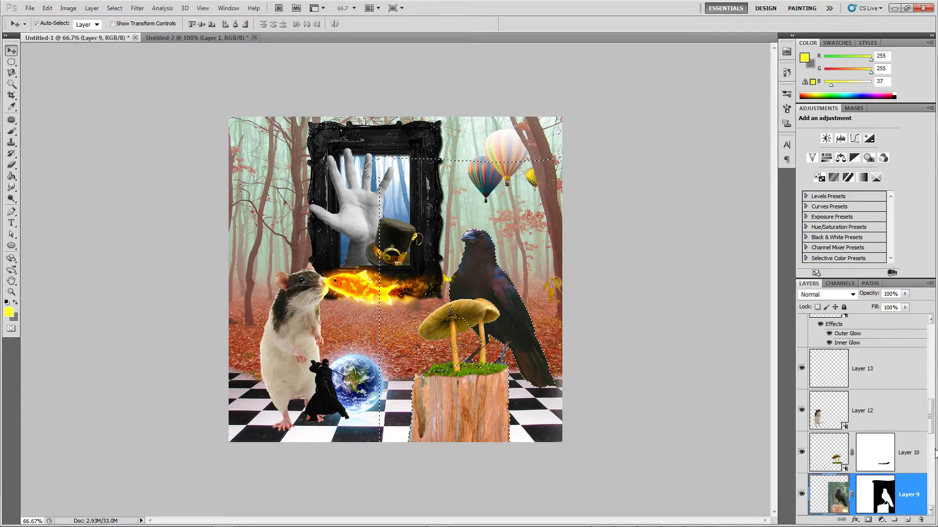
click(883, 521)
click(867, 391)
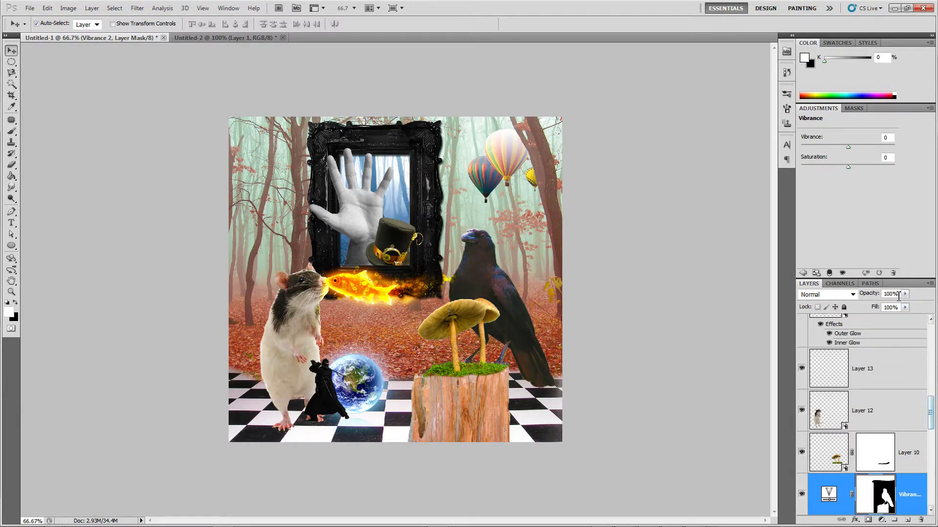
drag(848, 147, 901, 148)
click(690, 318)
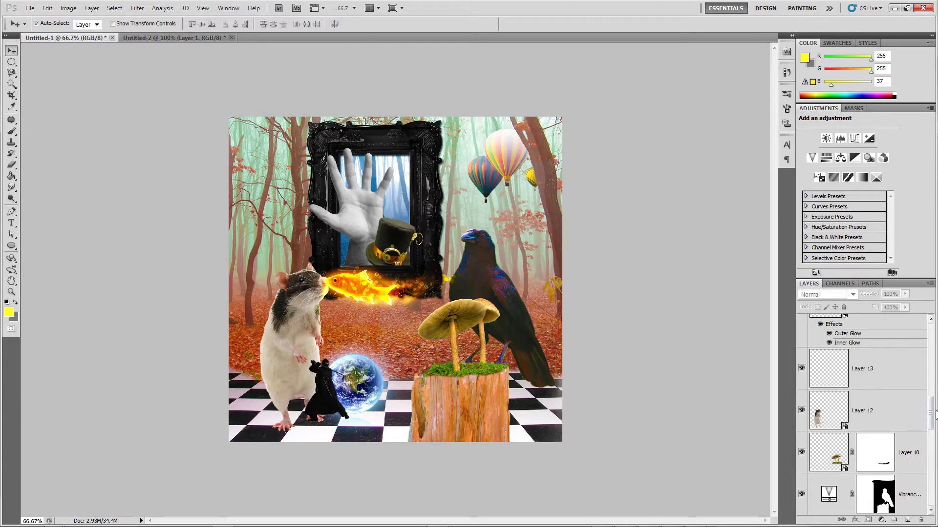
- Set the Saturation of the Vibrance adjustment above Layer 9 to 100
scroll(888, 426, down, 3)
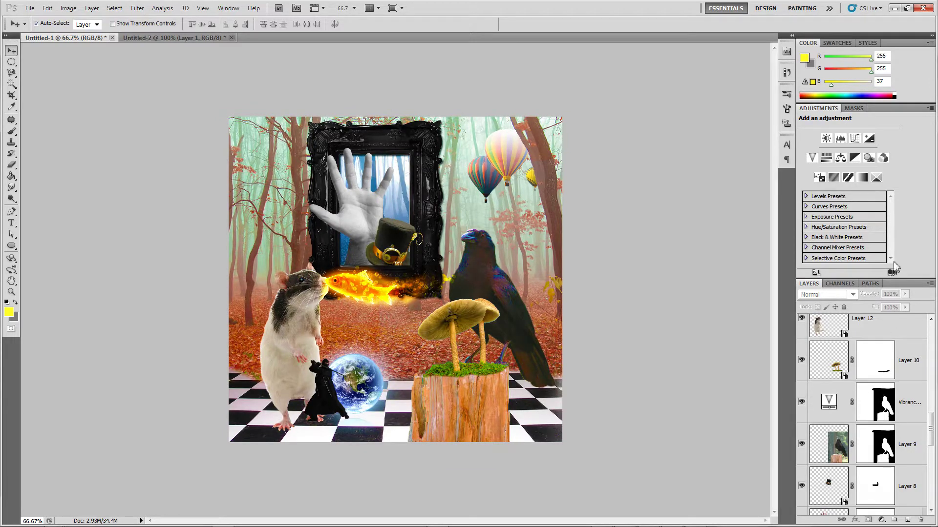
click(829, 405)
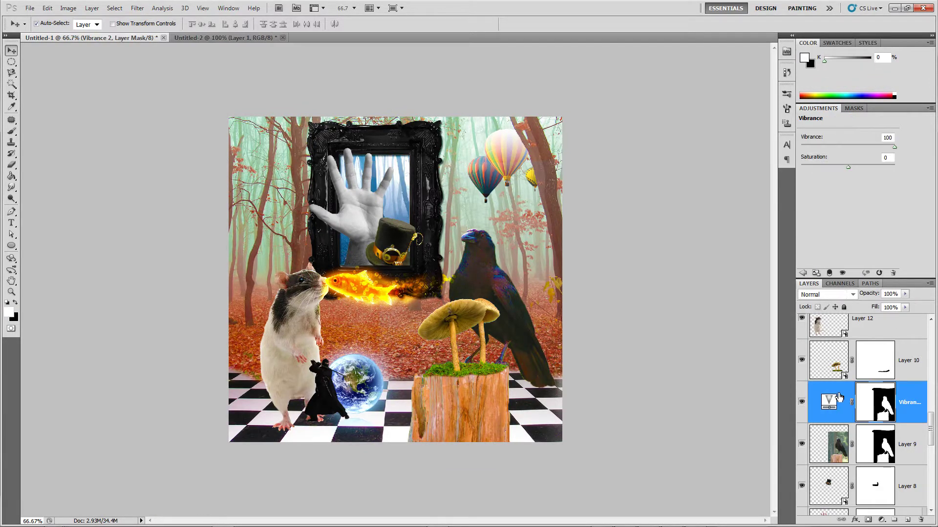
drag(848, 168, 903, 172)
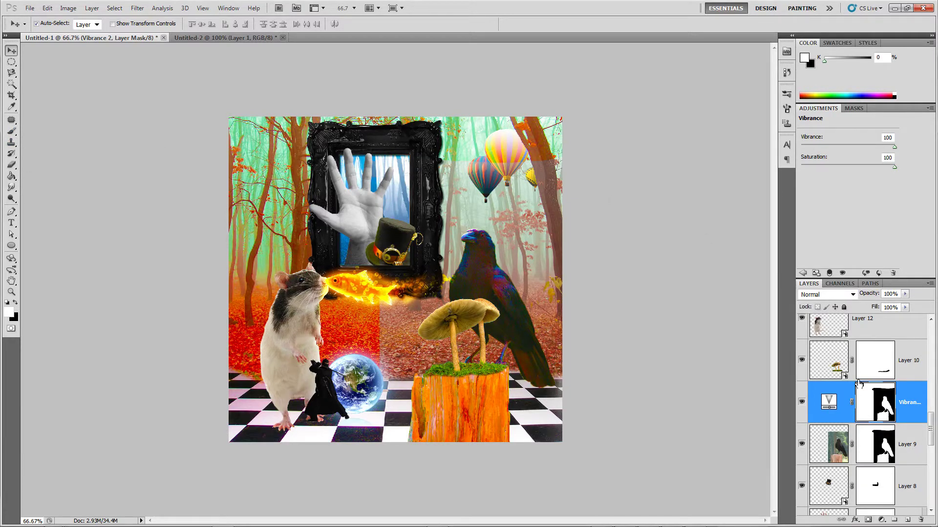
- Fill the white forest area of that Vibrance adjustment's mask with black using the Paint Bucket, limiting the effect to the crow and stump
click(11, 176)
click(53, 185)
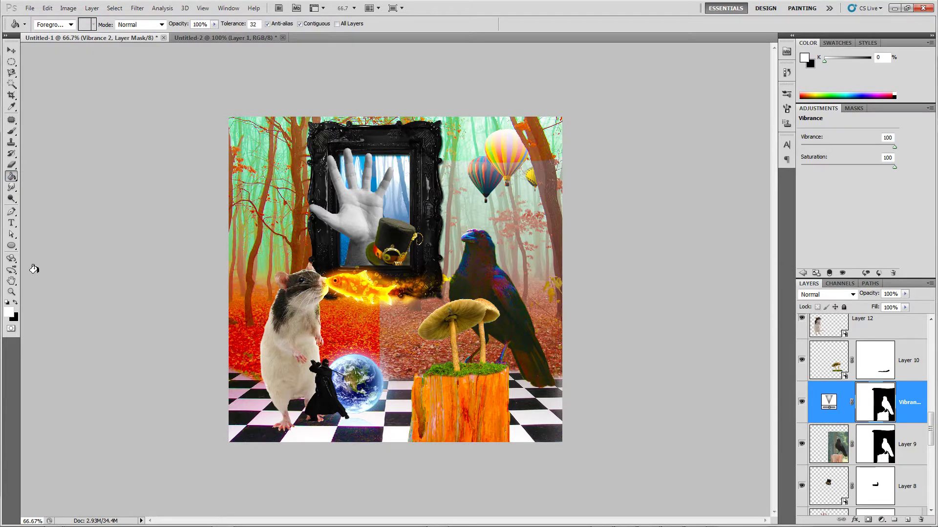
click(15, 303)
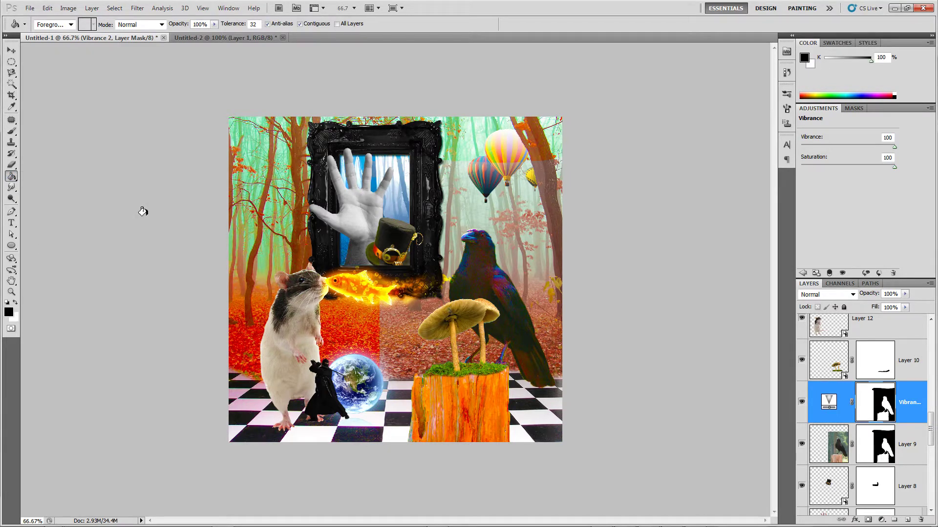
click(294, 165)
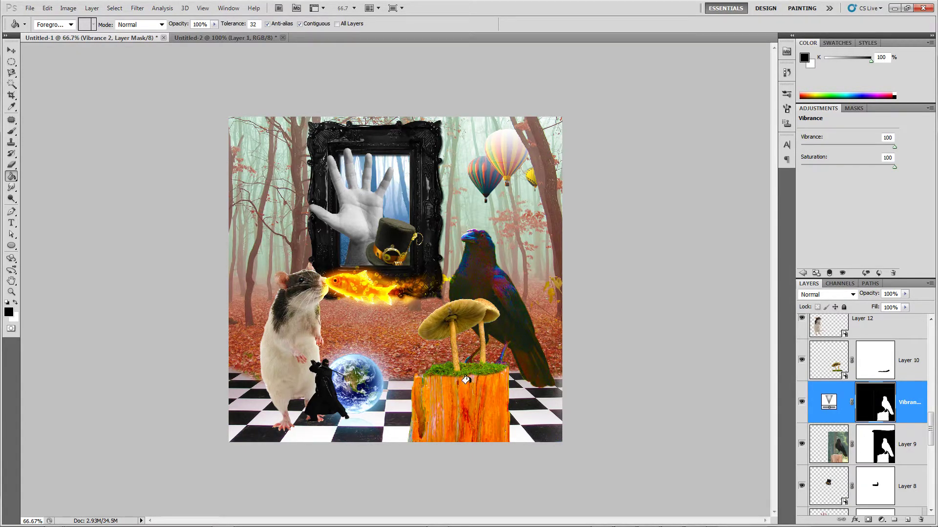
key(v)
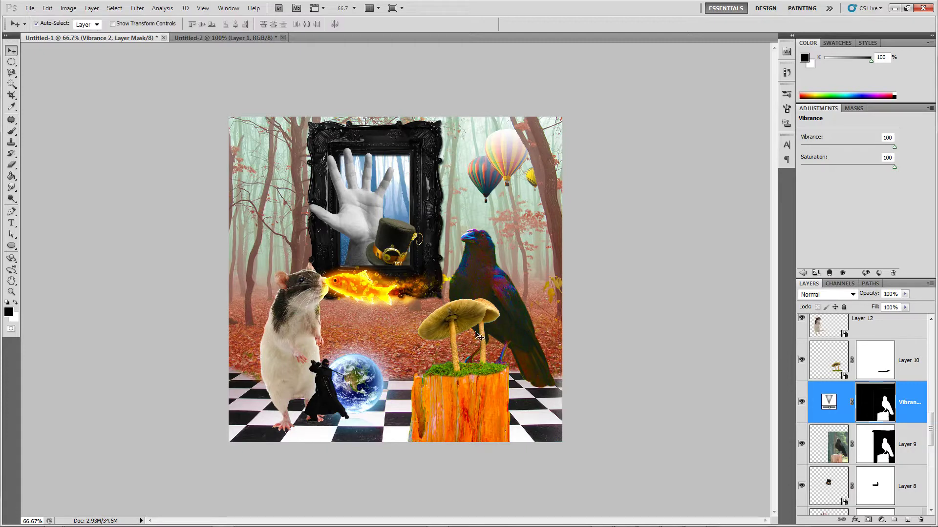
click(629, 266)
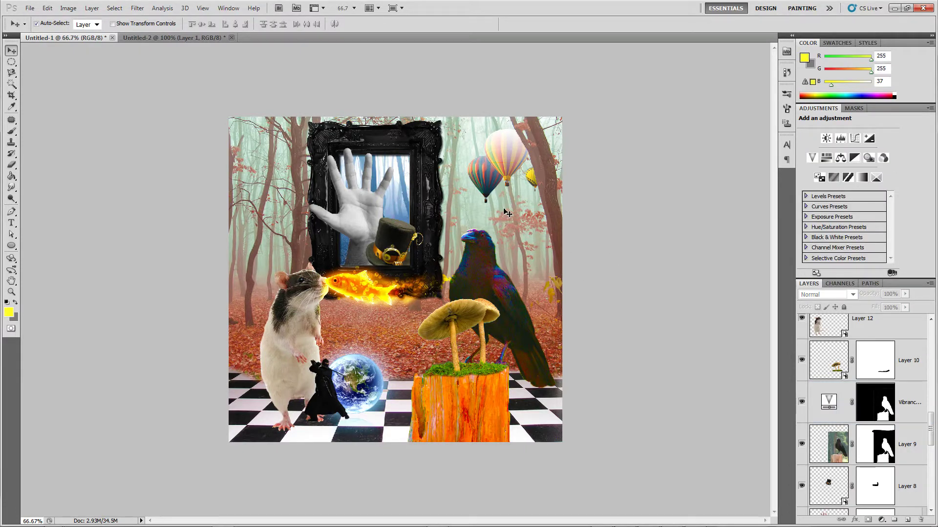
click(29, 8)
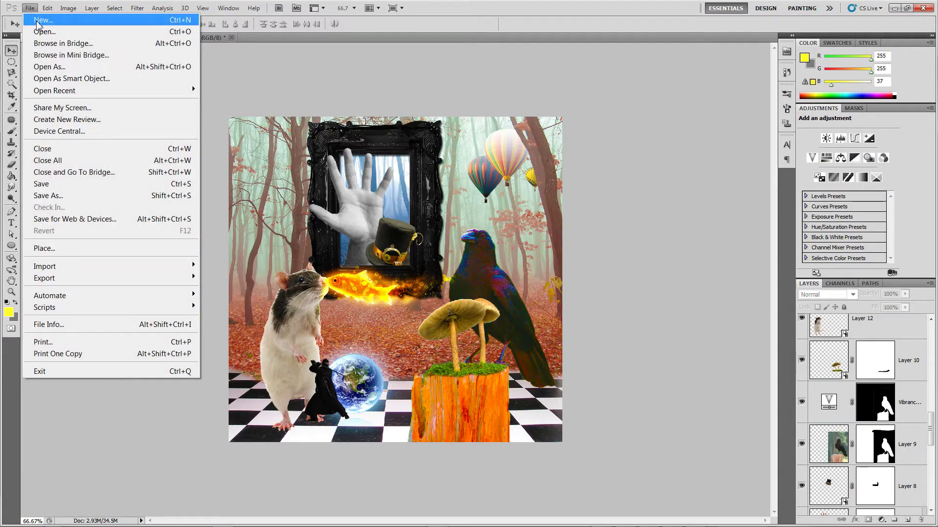
click(132, 31)
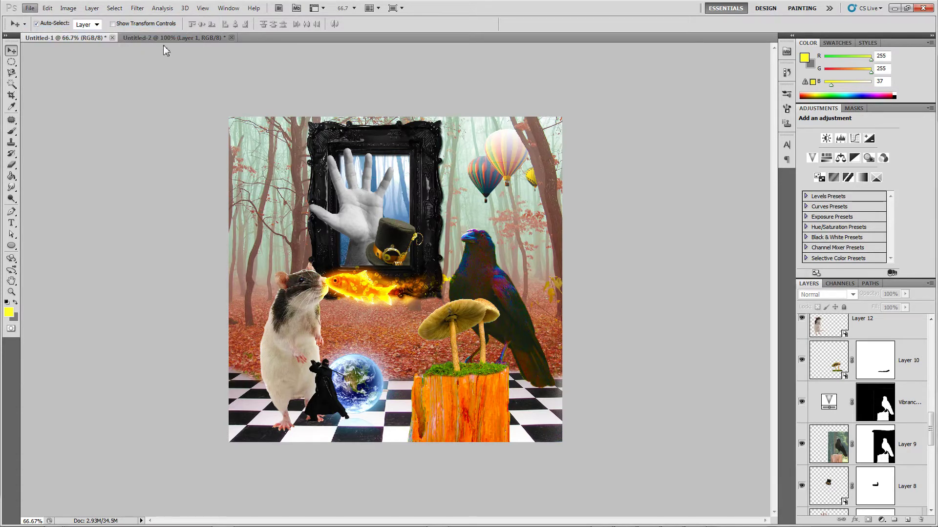
drag(658, 167, 659, 243)
click(447, 222)
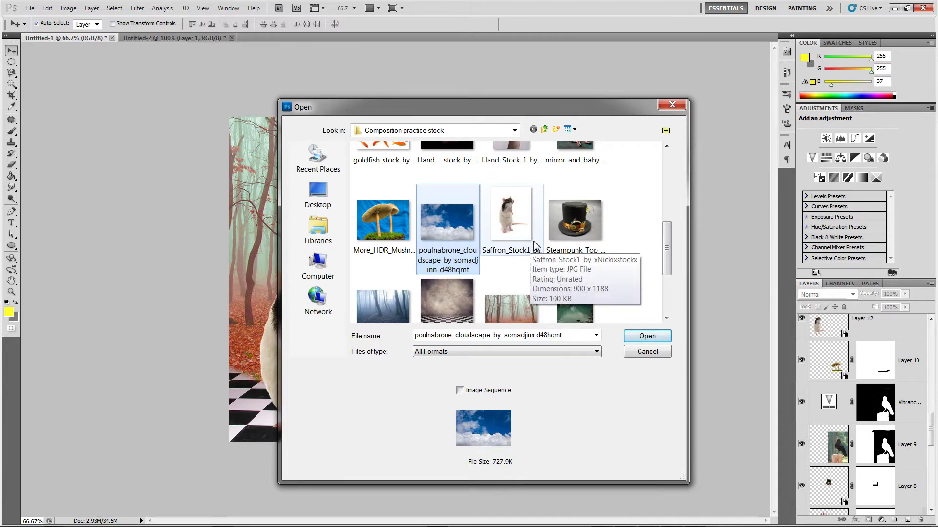
drag(669, 239, 668, 153)
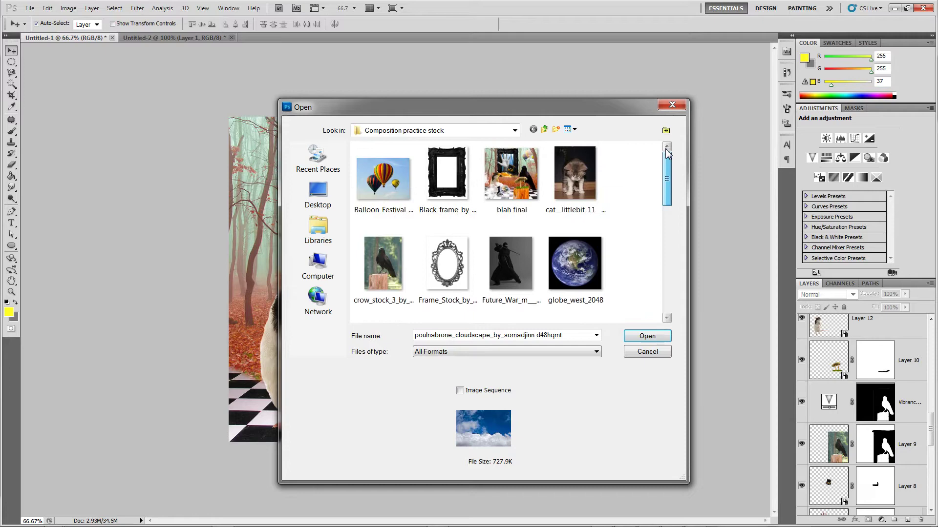
click(672, 105)
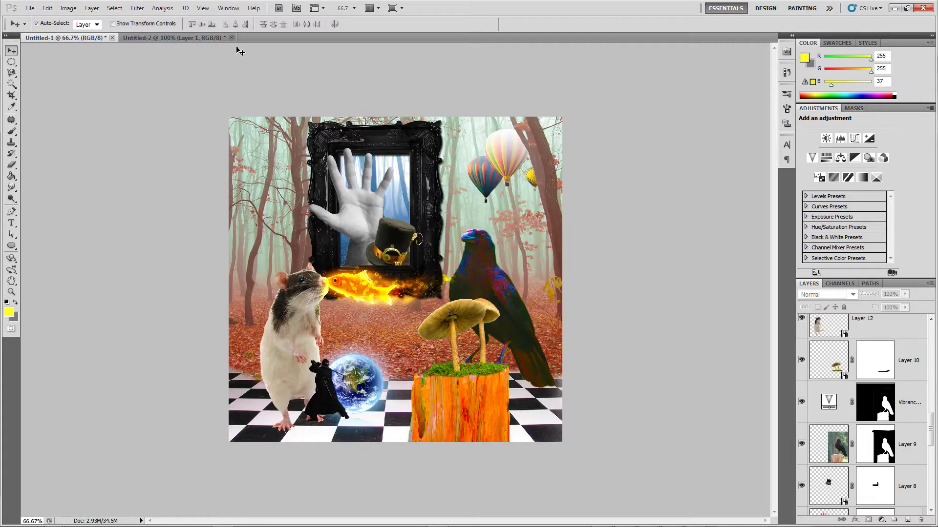
click(30, 8)
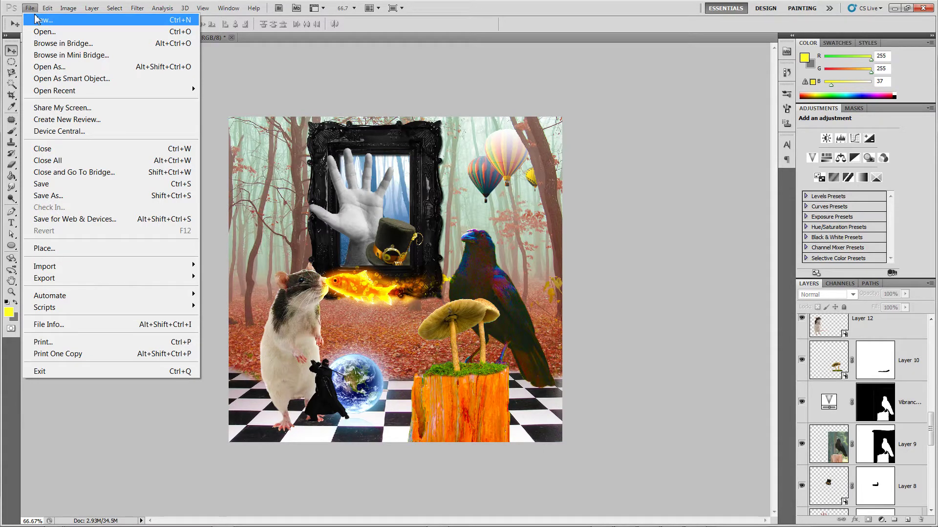
click(327, 86)
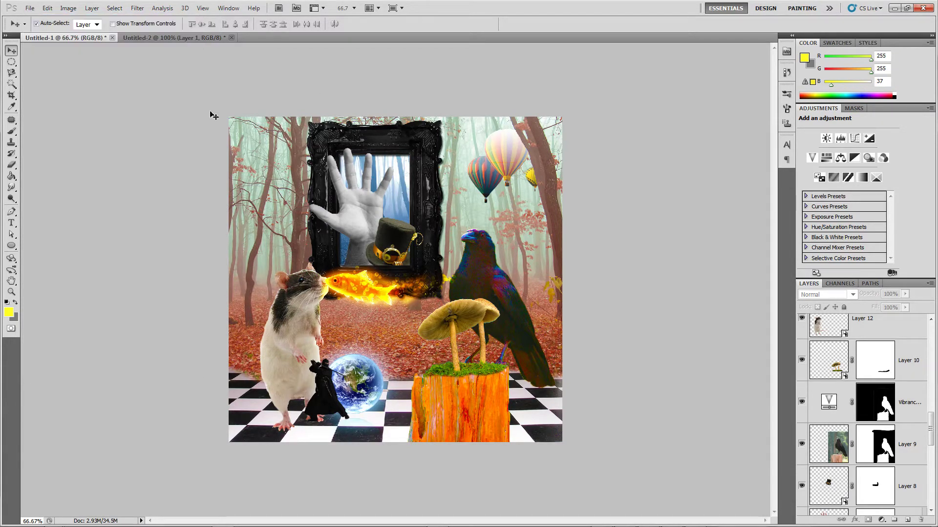
- Activate the Brush tool and show its list of brush presets
click(12, 132)
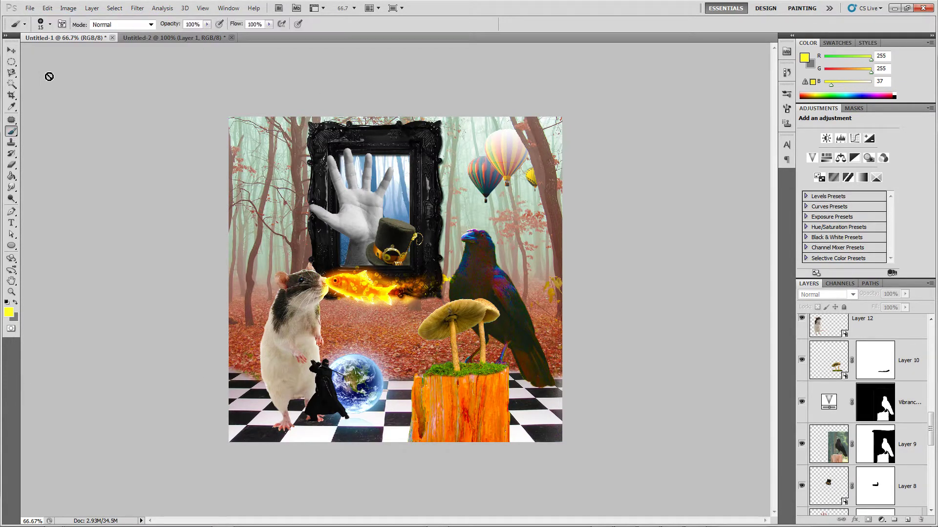
click(50, 26)
click(123, 41)
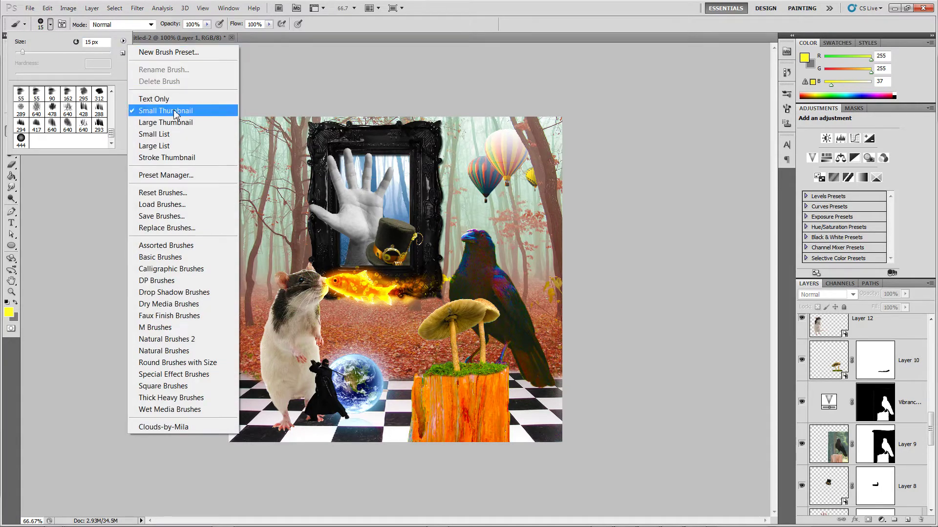
click(180, 207)
click(391, 176)
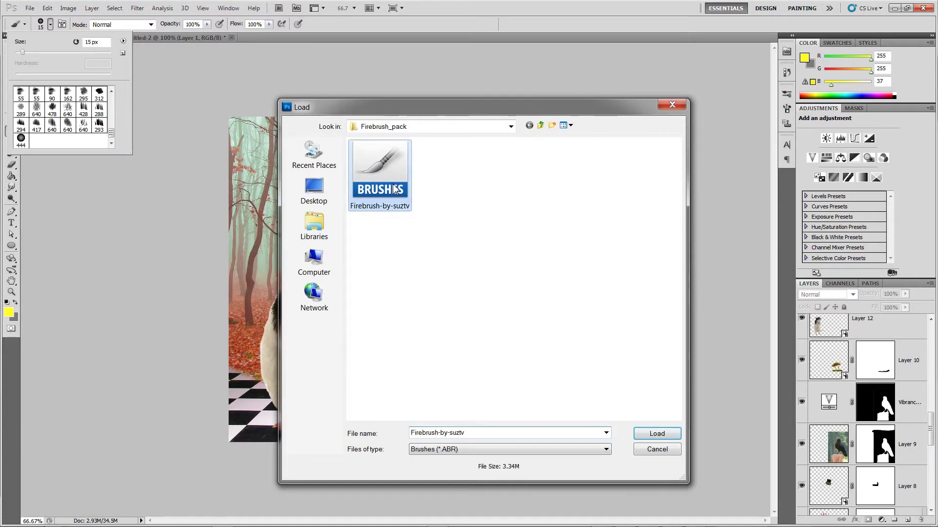
click(540, 125)
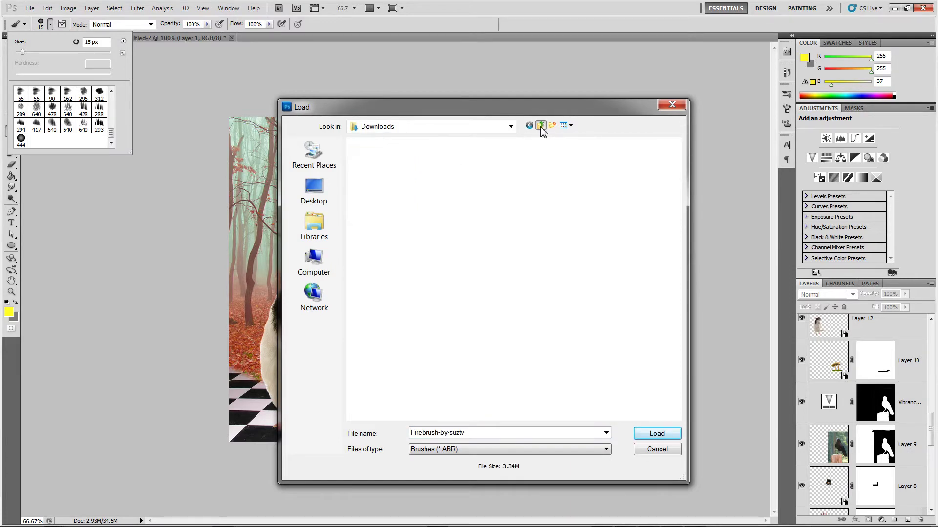
click(682, 110)
- Append the Clouds-by-Mila brush set to the current brushes
click(123, 41)
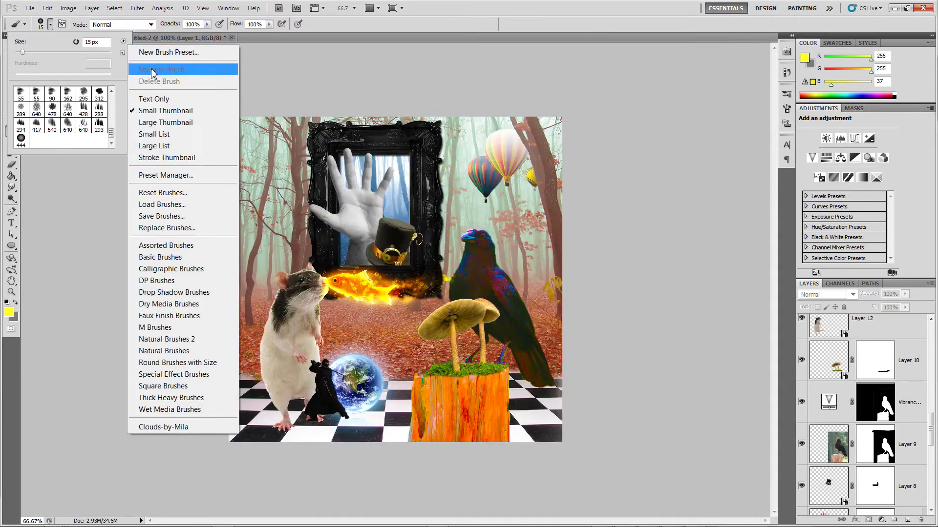
click(177, 427)
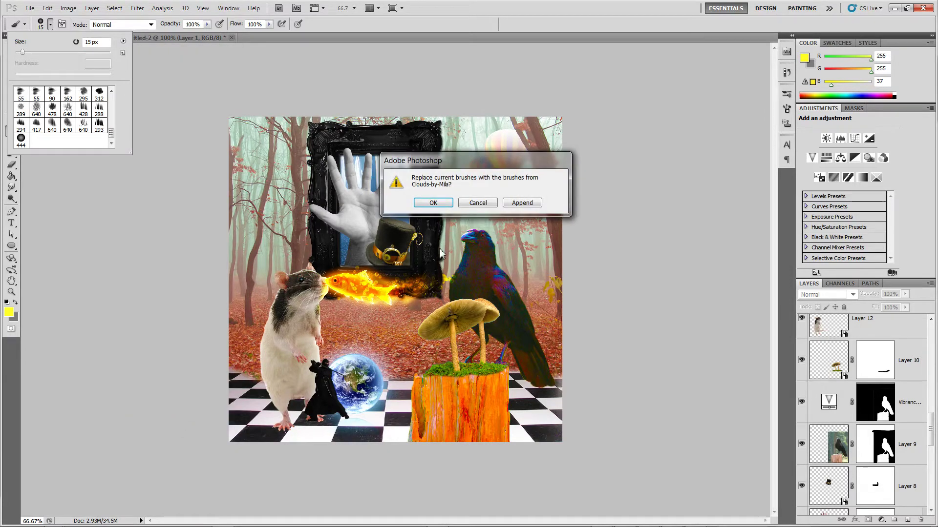
click(510, 203)
- Browse the brush presets and choose the 1467 px cloud brush from the appended Clouds-by-Mila set
scroll(110, 139, down, 5)
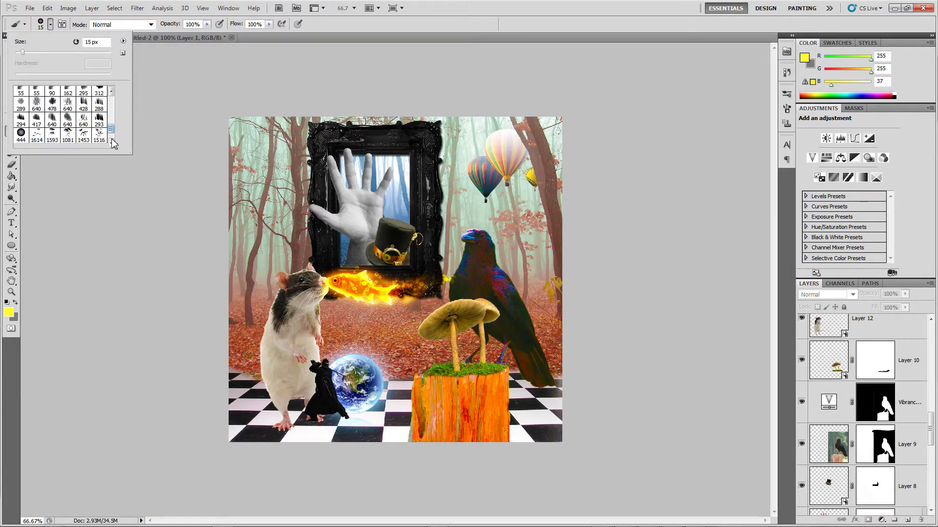
scroll(112, 144, up, 3)
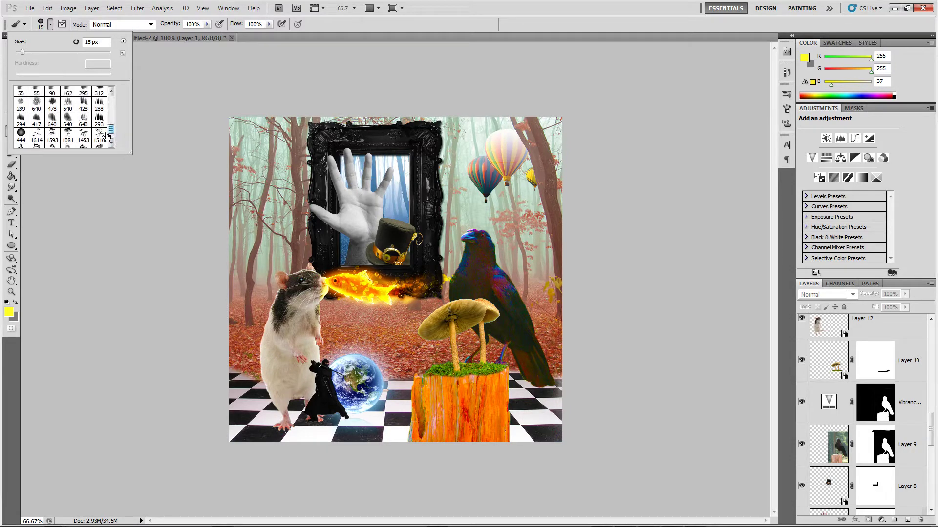
scroll(114, 129, up, 3)
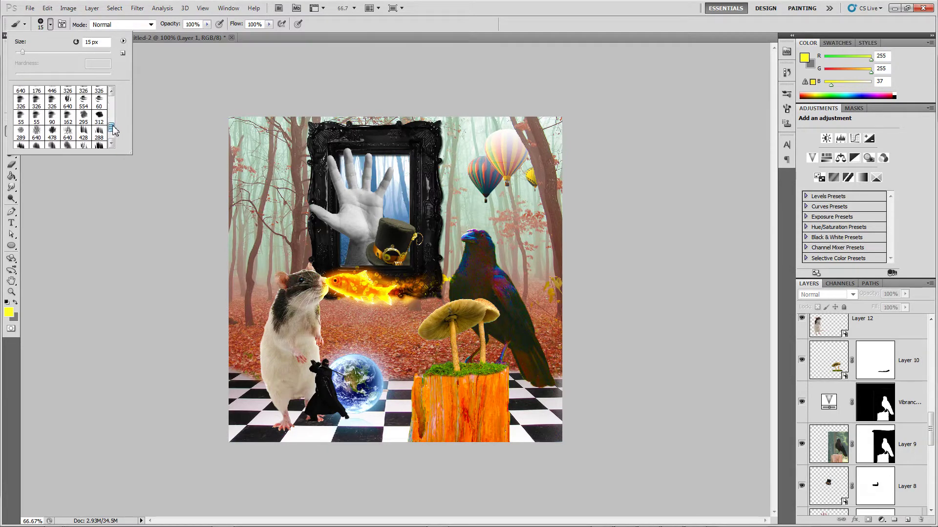
scroll(115, 129, up, 1)
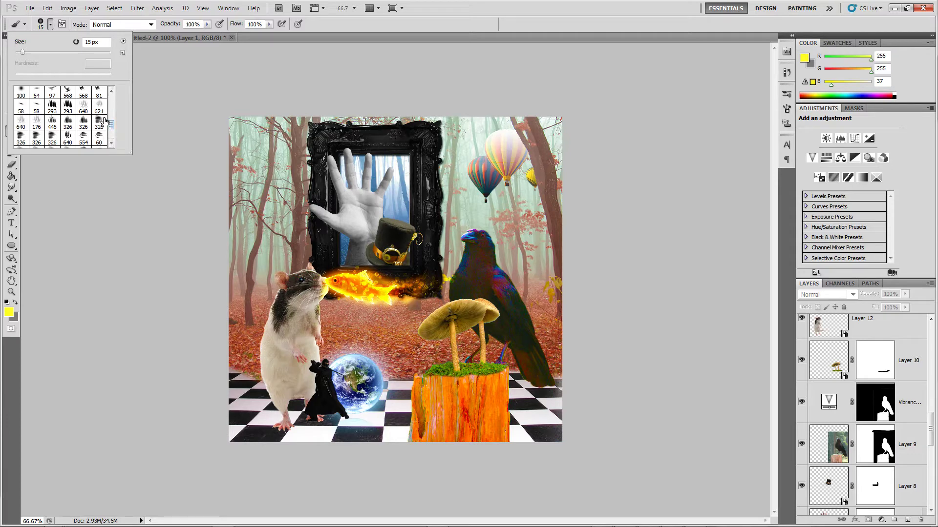
click(99, 136)
scroll(112, 130, down, 3)
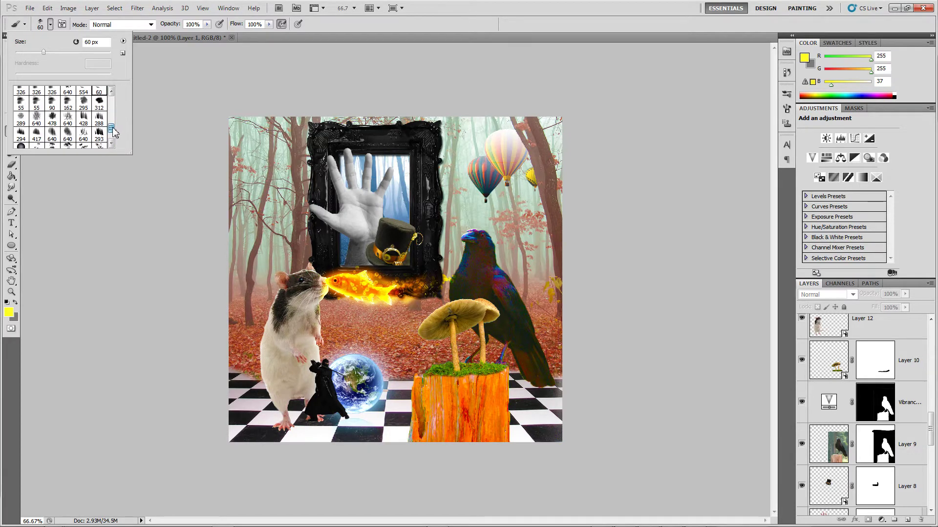
scroll(110, 131, down, 2)
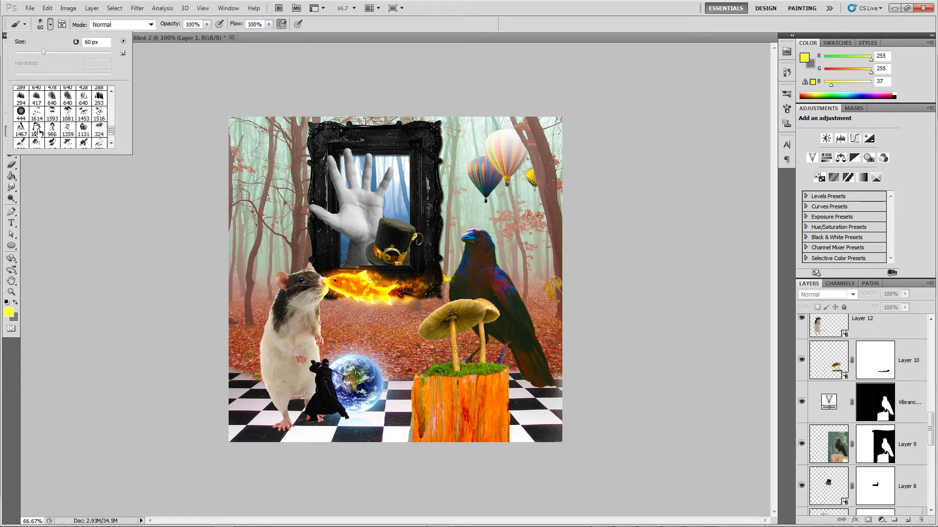
click(22, 130)
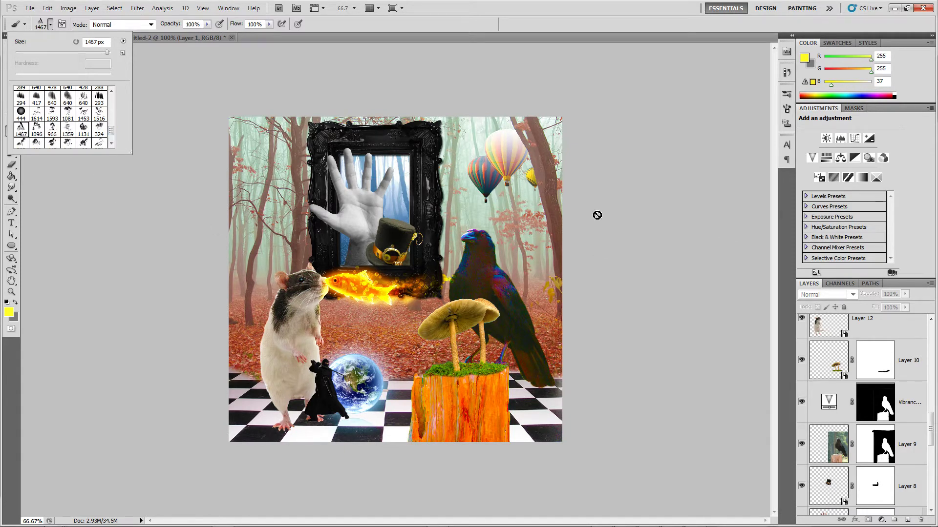
- Add a new empty layer above the topmost Vibrance adjustment, directly below Layer 1
click(897, 336)
scroll(913, 361, up, 5)
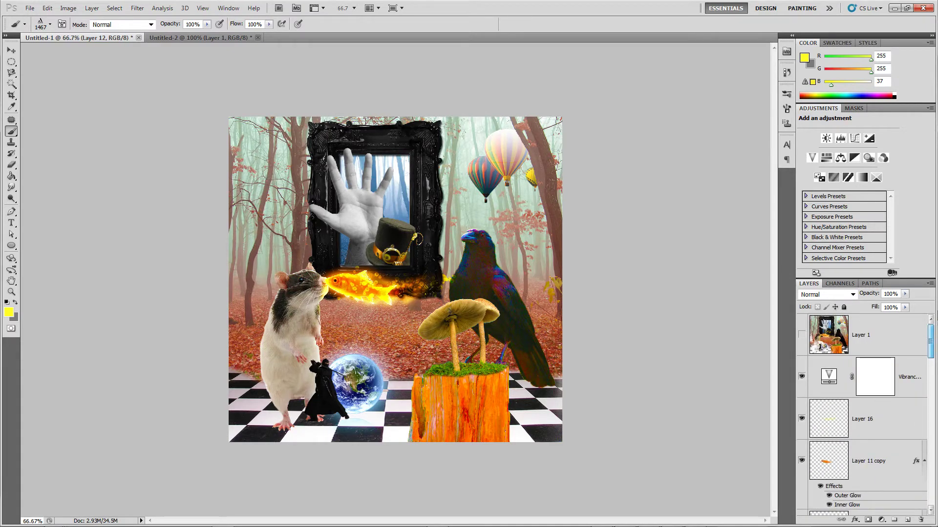
click(907, 362)
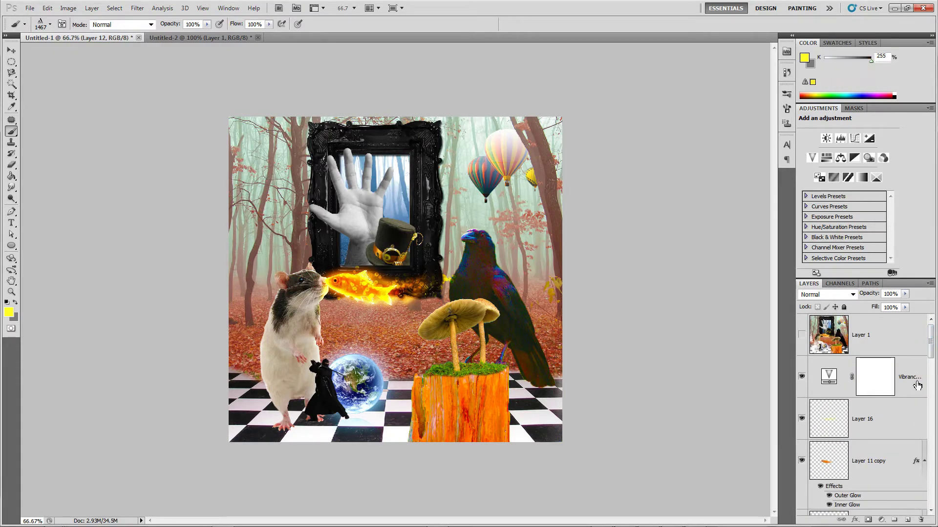
click(907, 520)
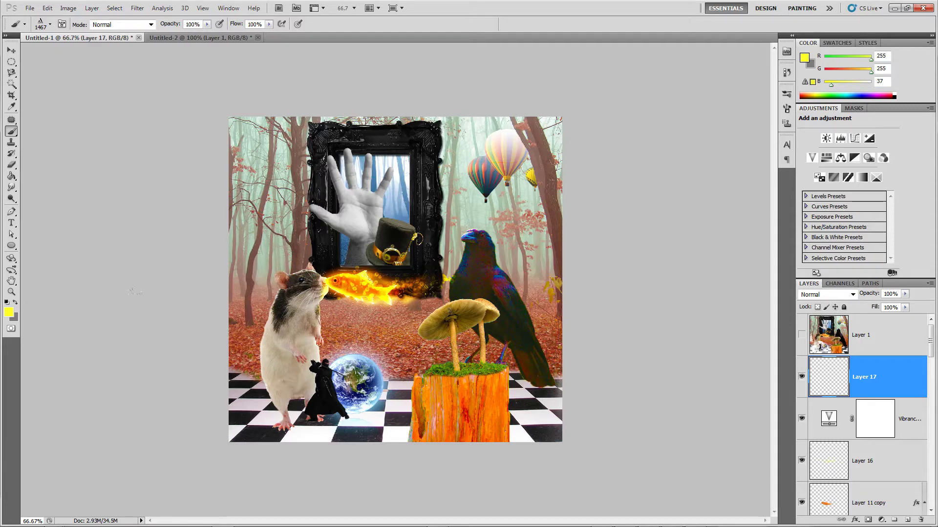
- Check cloud placement against Layer 1, set the foreground to white, and stamp a 1200 px cloud across the rat and globe on Layer 17
click(802, 335)
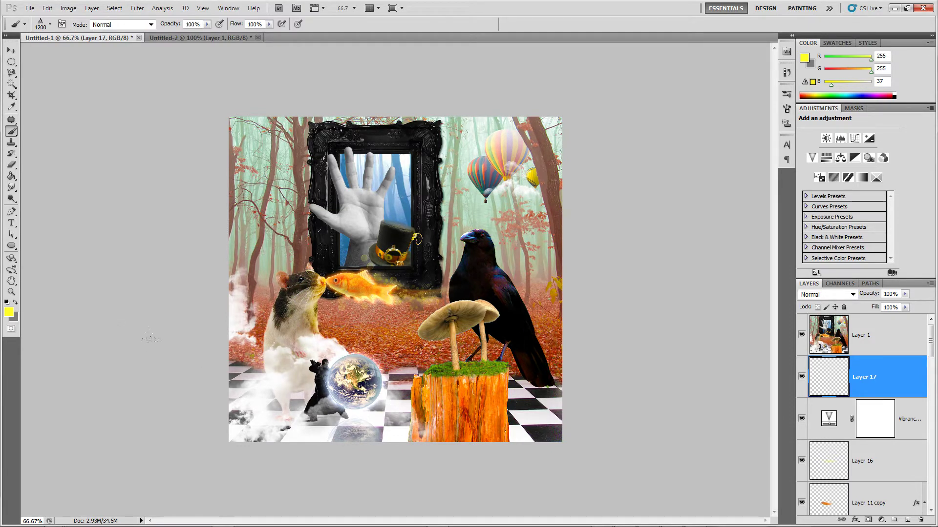
key(d)
key(x)
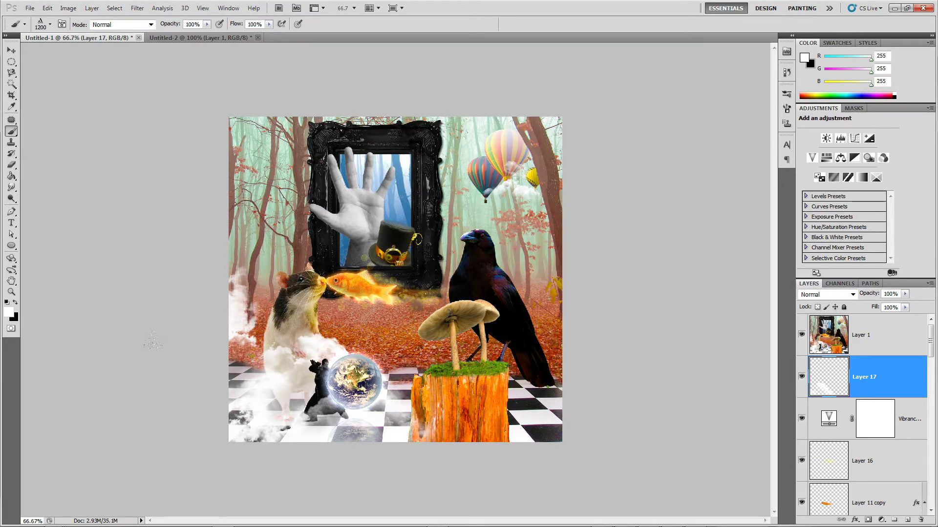
click(798, 337)
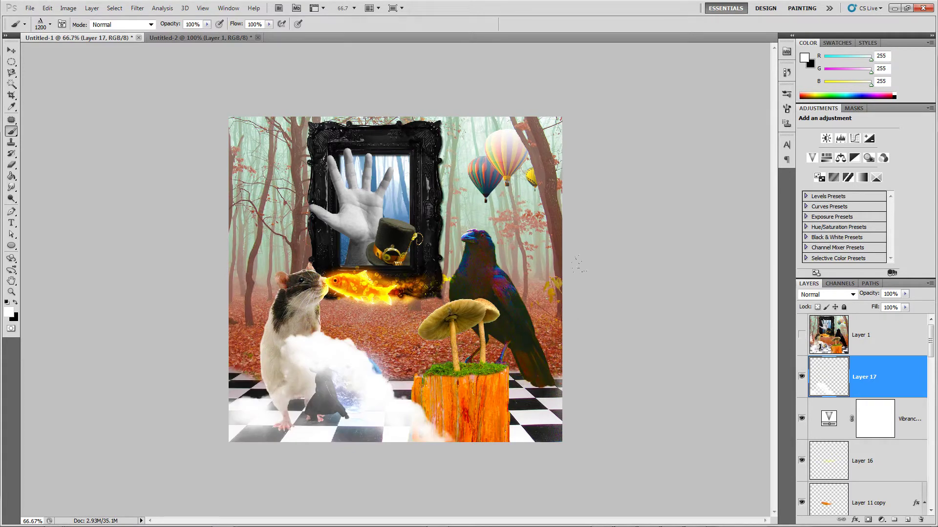
- Toggle the Layer 1 reference to compare its smoke around the rat with the stamped cloud
click(802, 337)
click(802, 335)
click(800, 337)
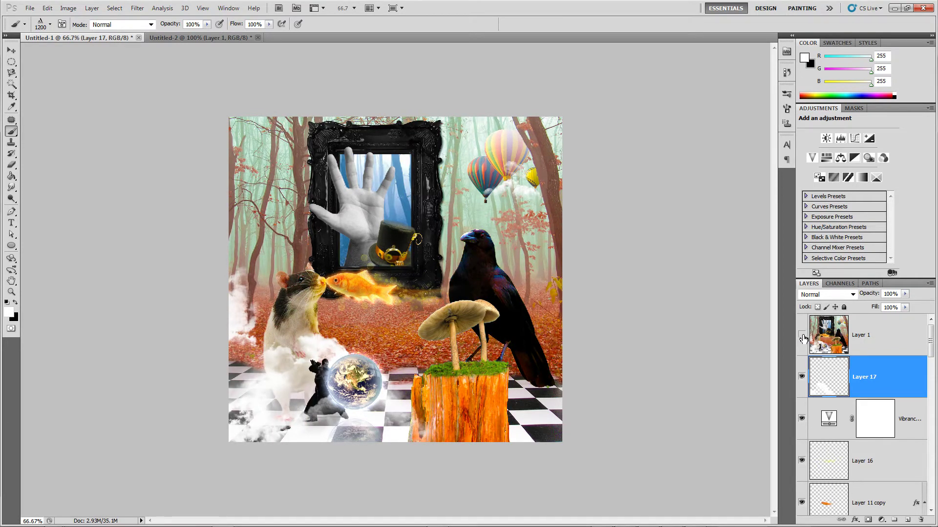
click(802, 336)
- Delete Layer 17 together with the large white cloud stamped across the rat and globe
key(v)
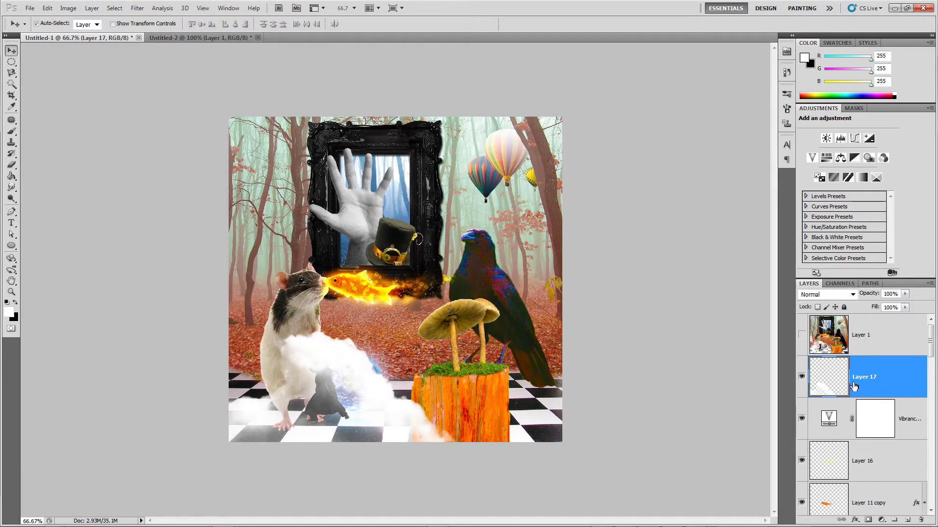
drag(433, 402, 399, 372)
key(Delete)
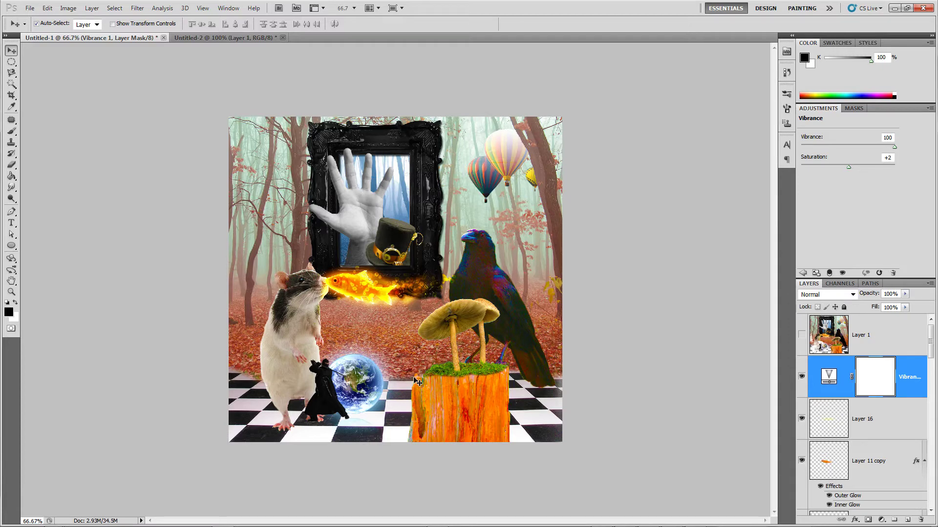
- Create a fresh layer above the topmost Vibrance adjustment and ready the Brush with a white foreground
key(ctrl+shift+n)
click(549, 164)
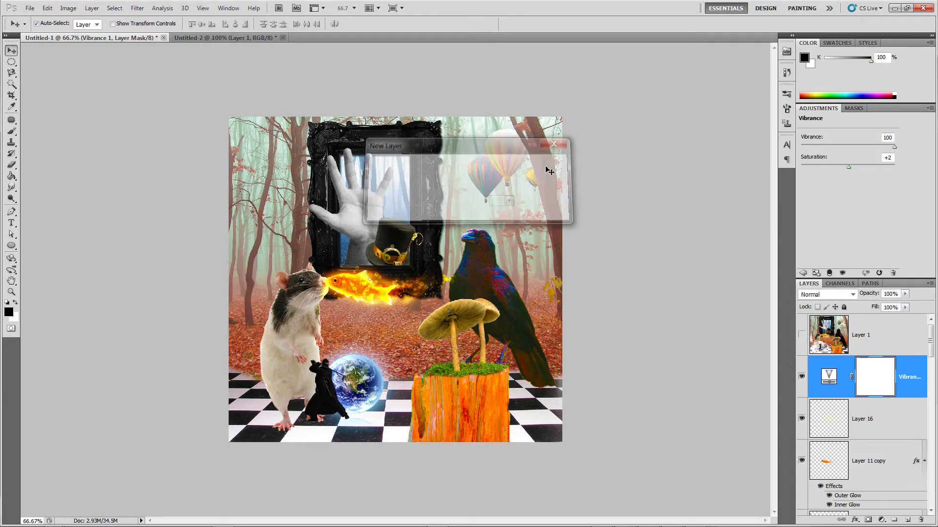
key(x)
key(b)
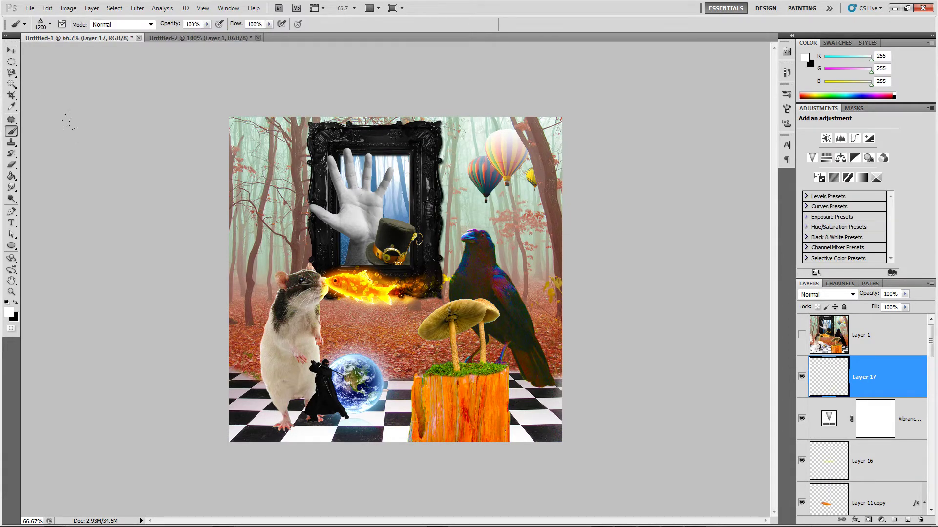
- Stamp a white cloud over the hot air balloons on Layer 17 with the 324 px cloud brush, redoing the first stamp
click(50, 24)
click(99, 129)
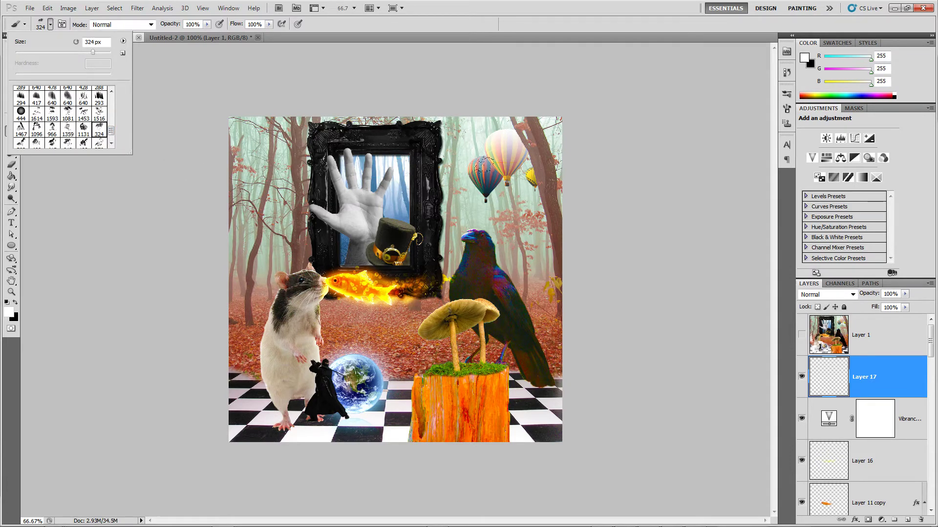
click(508, 173)
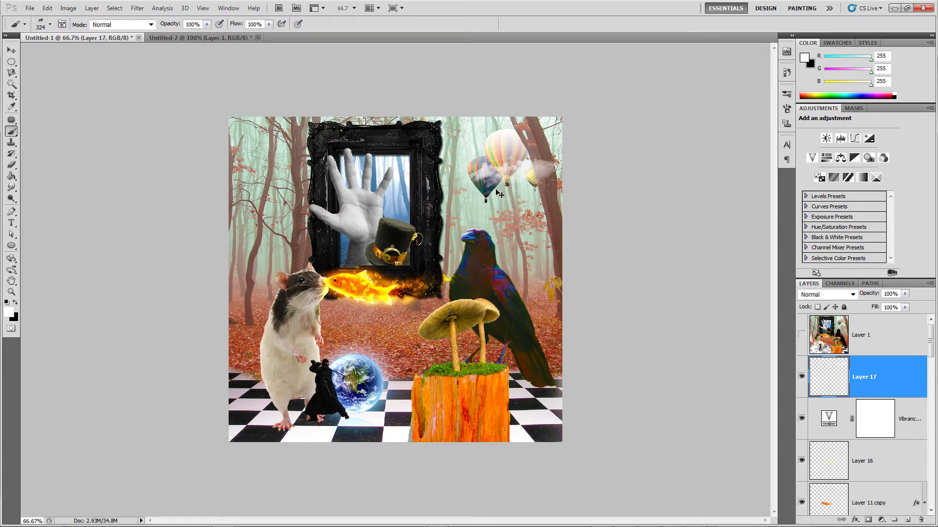
key(ctrl+z)
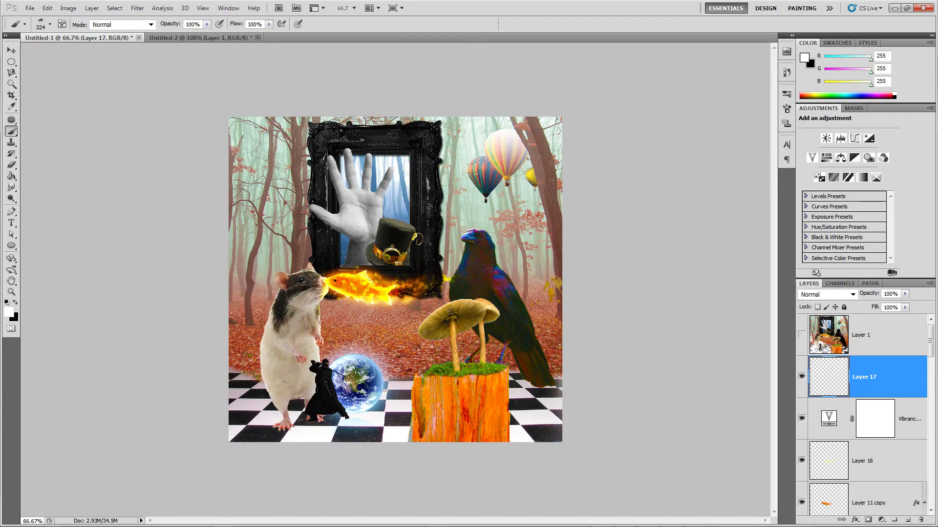
click(509, 175)
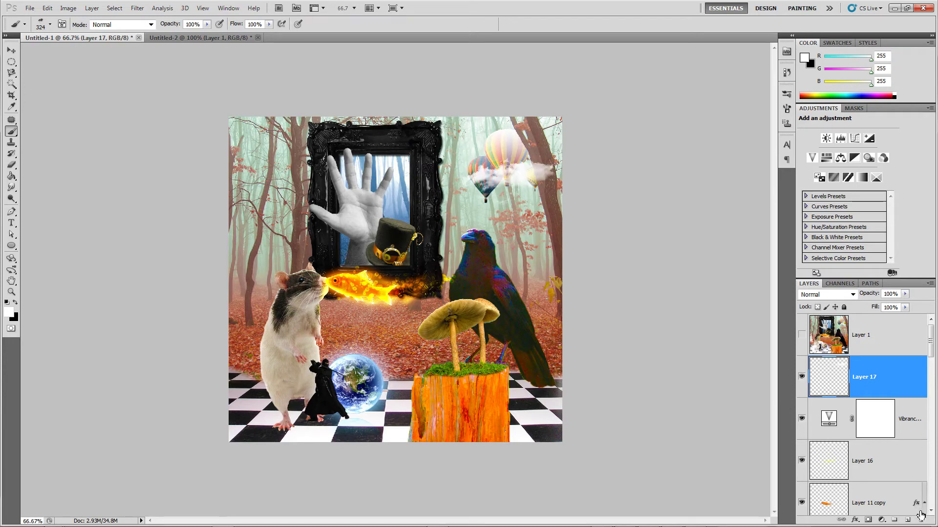
- Add Layer 18 and stamp a white 1081 px cloud across the rat's legs, the dark figure and the globe
click(907, 520)
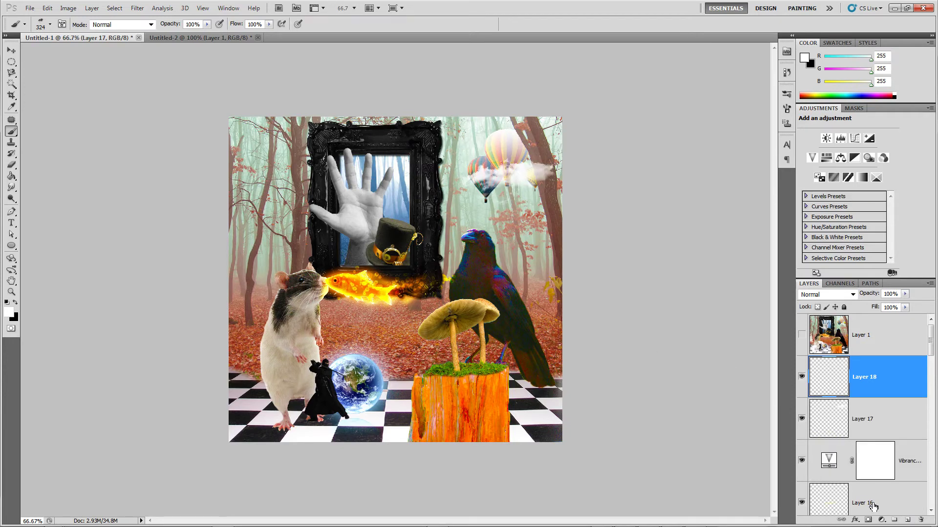
click(50, 24)
click(100, 144)
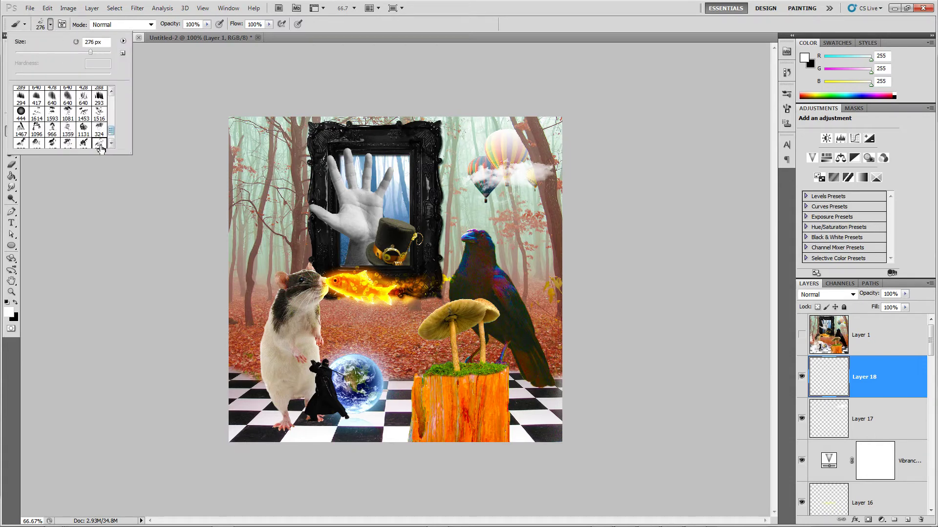
click(67, 114)
key(Return)
click(342, 410)
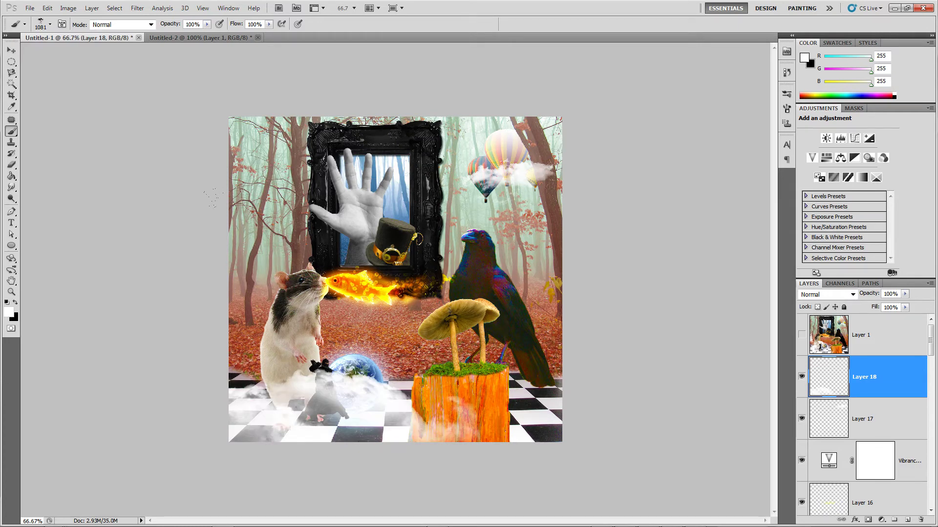
- Toggle the Layer 1 reference on and off to compare its clouds and colours with the composite
key(v)
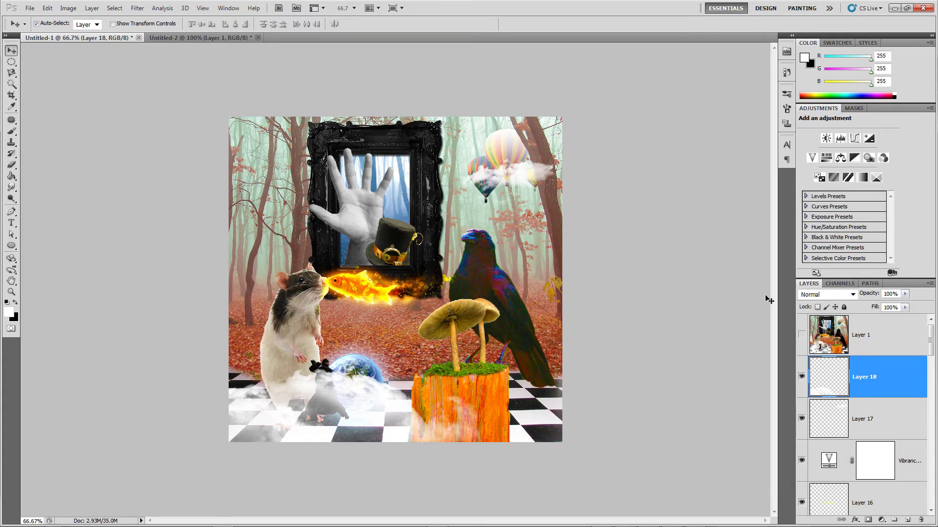
click(801, 336)
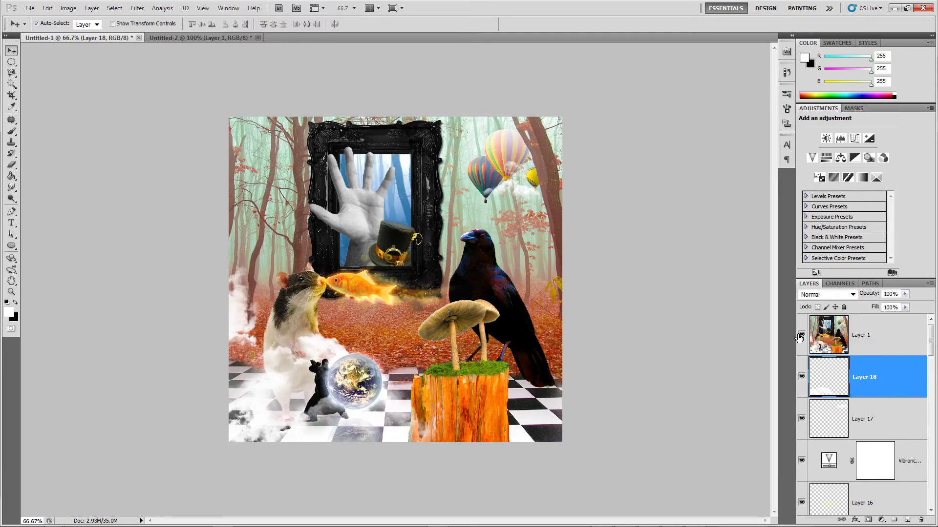
click(801, 336)
click(801, 336)
click(801, 336)
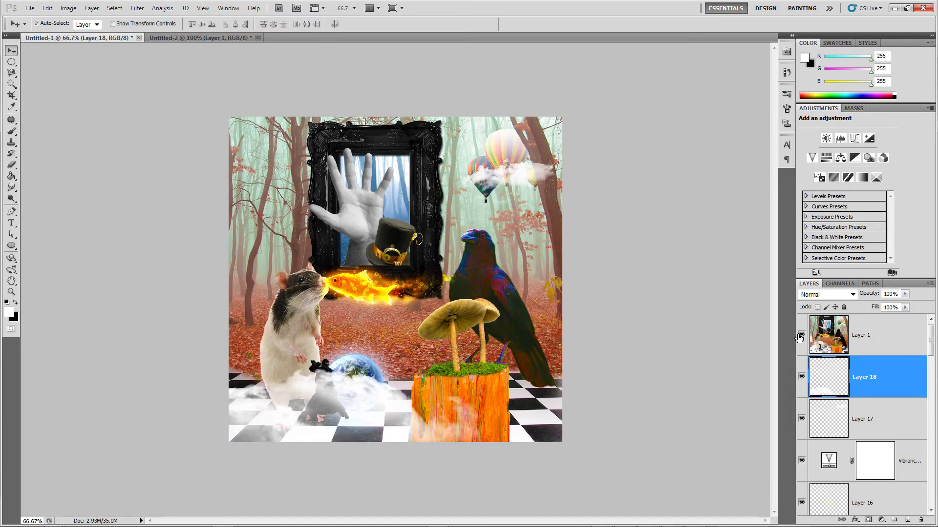
click(801, 336)
click(801, 336)
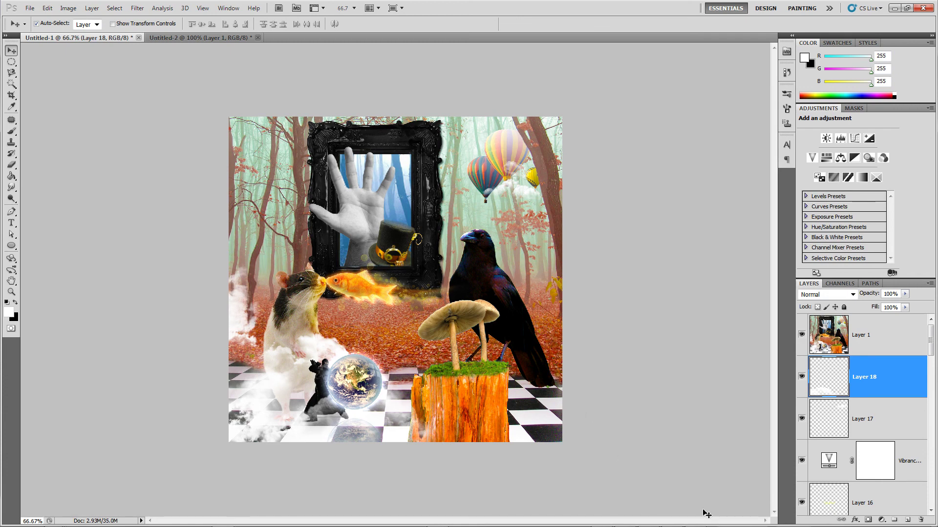
mouse_move(750, 525)
click(819, 519)
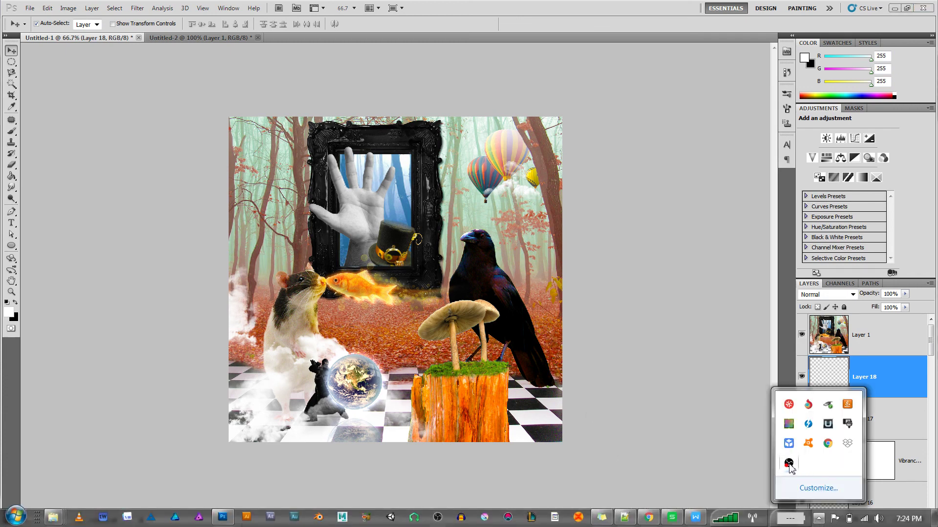
click(789, 464)
right_click(788, 464)
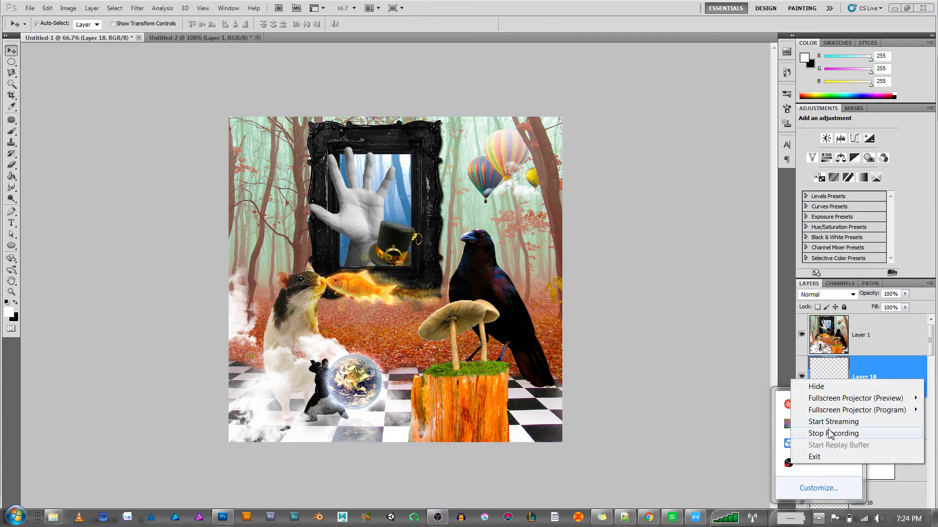